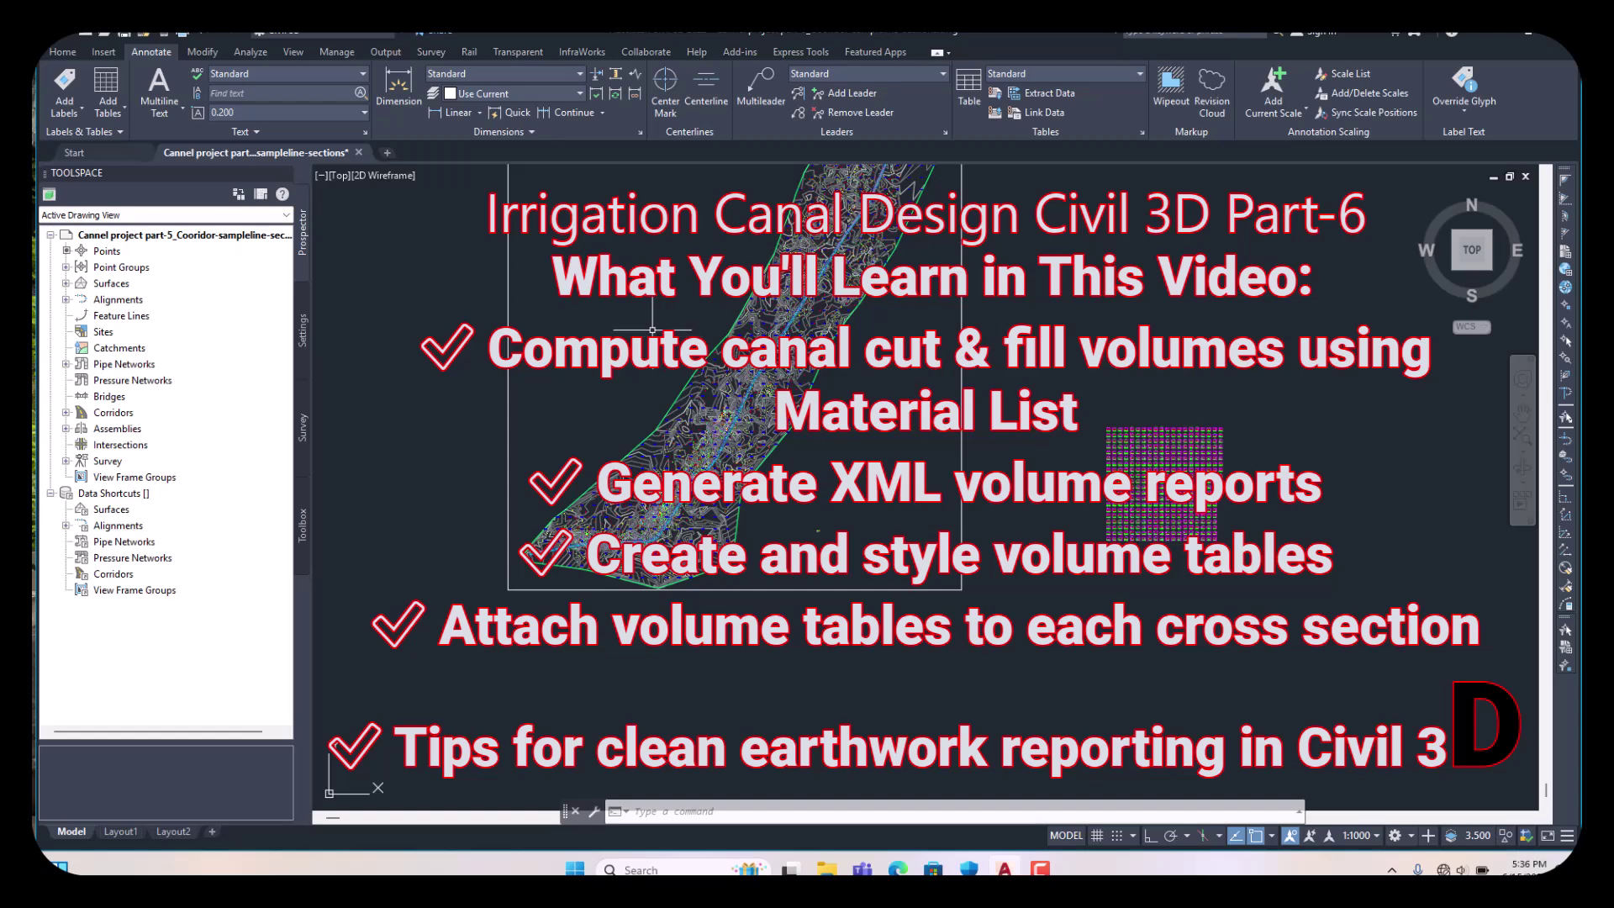
- Look over the canal surface and corridor in plan, the grid of cross-section views and the canal assembly
scroll(682, 348, "up", 4)
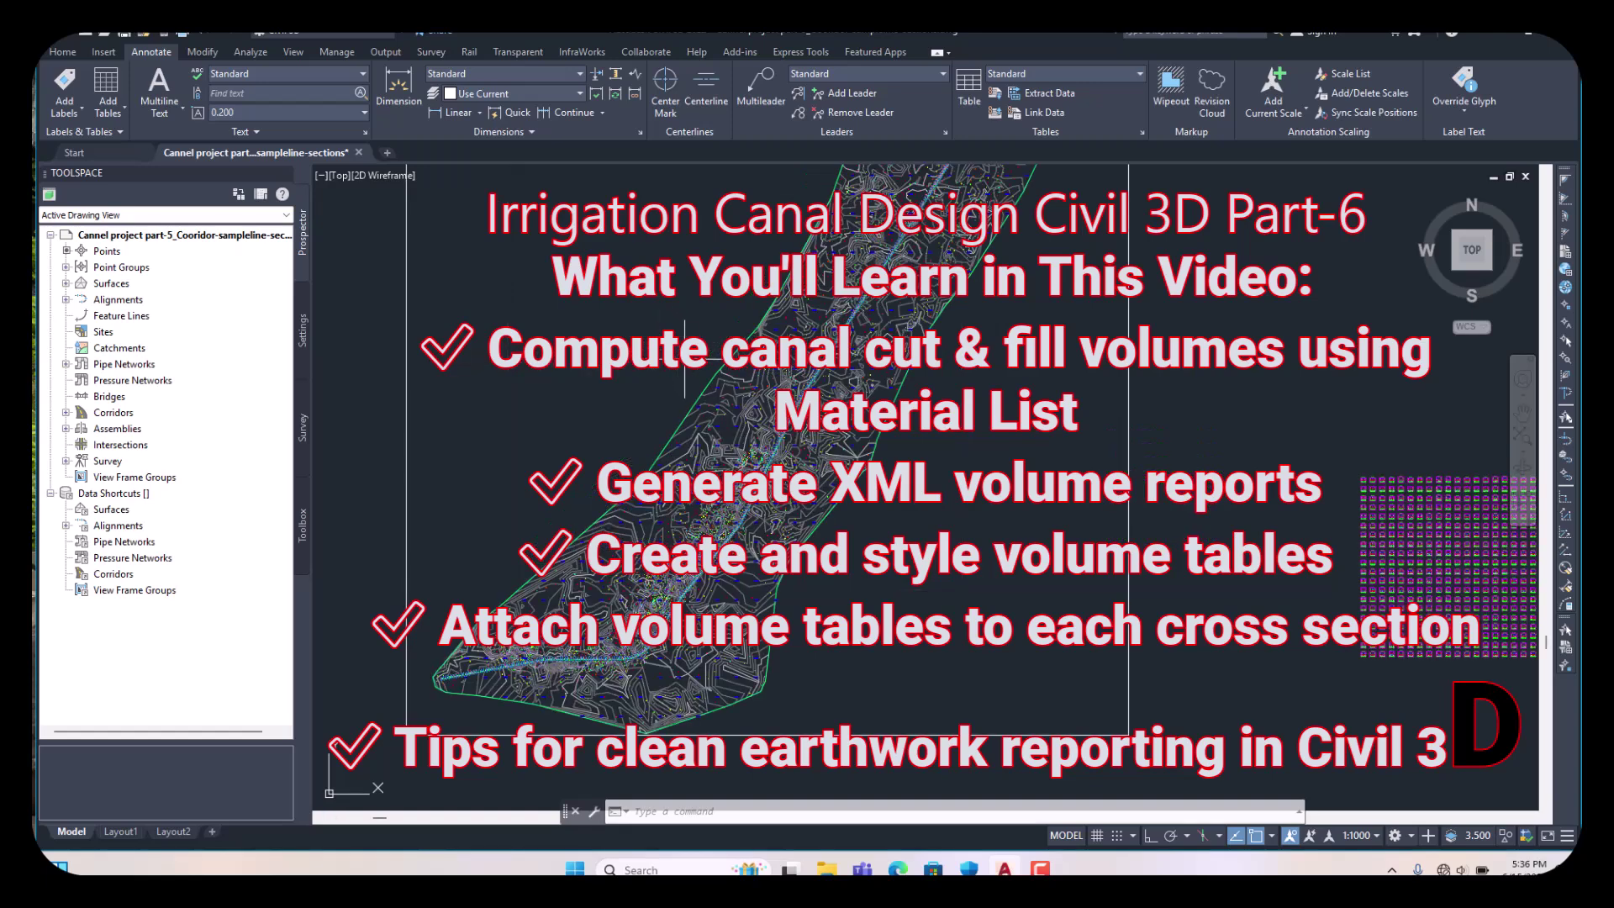
scroll(690, 357, "down", 5)
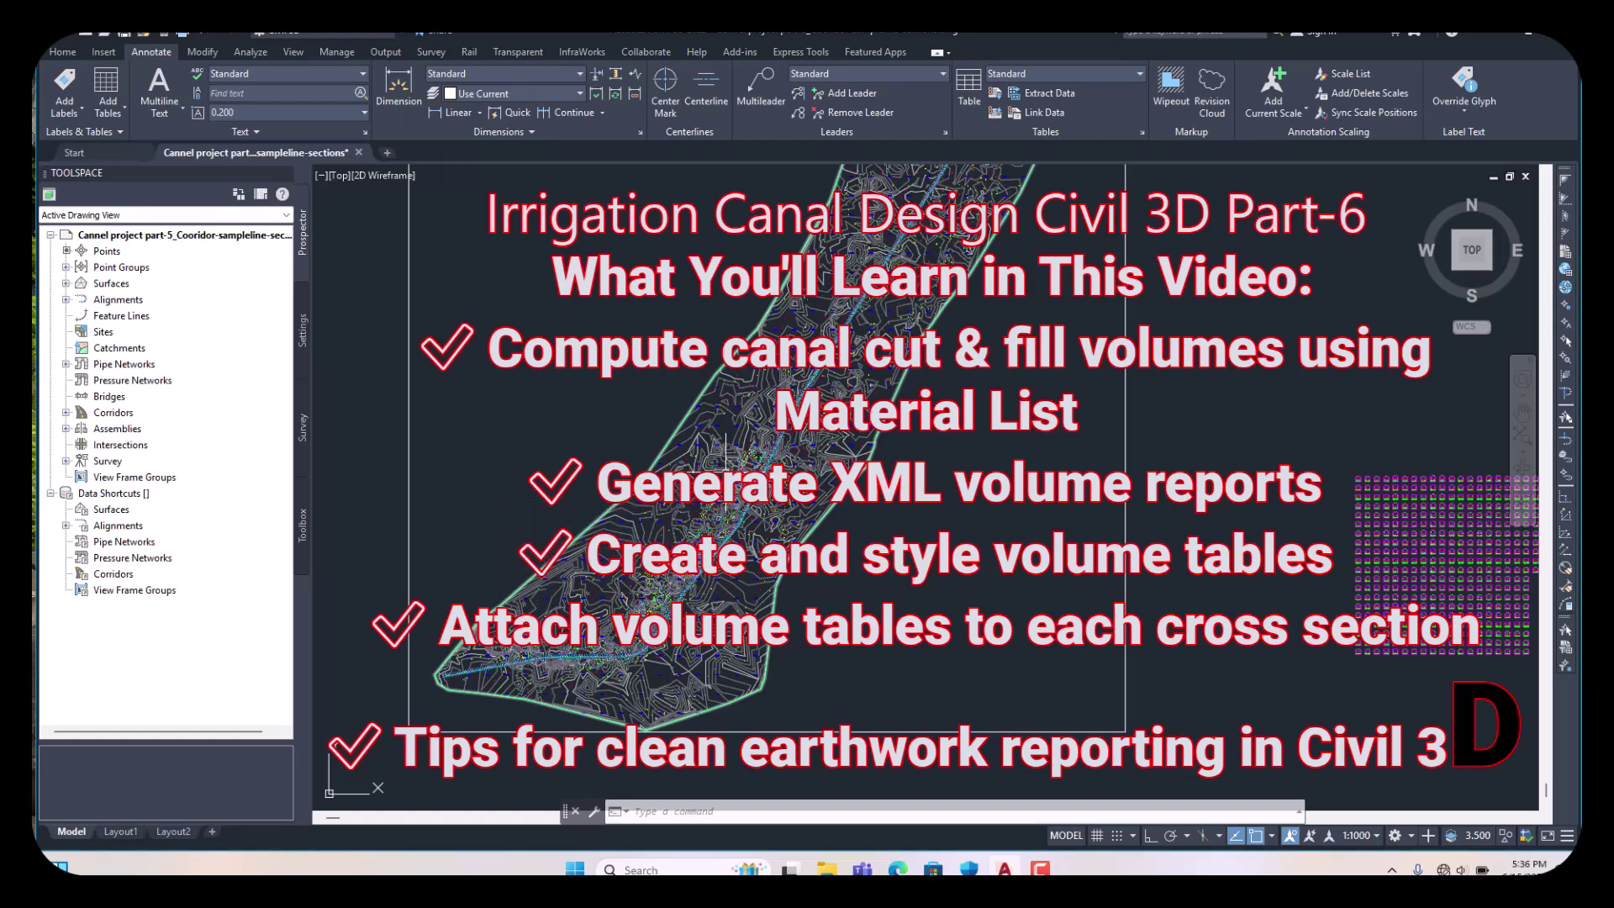
scroll(725, 458, "up", 2)
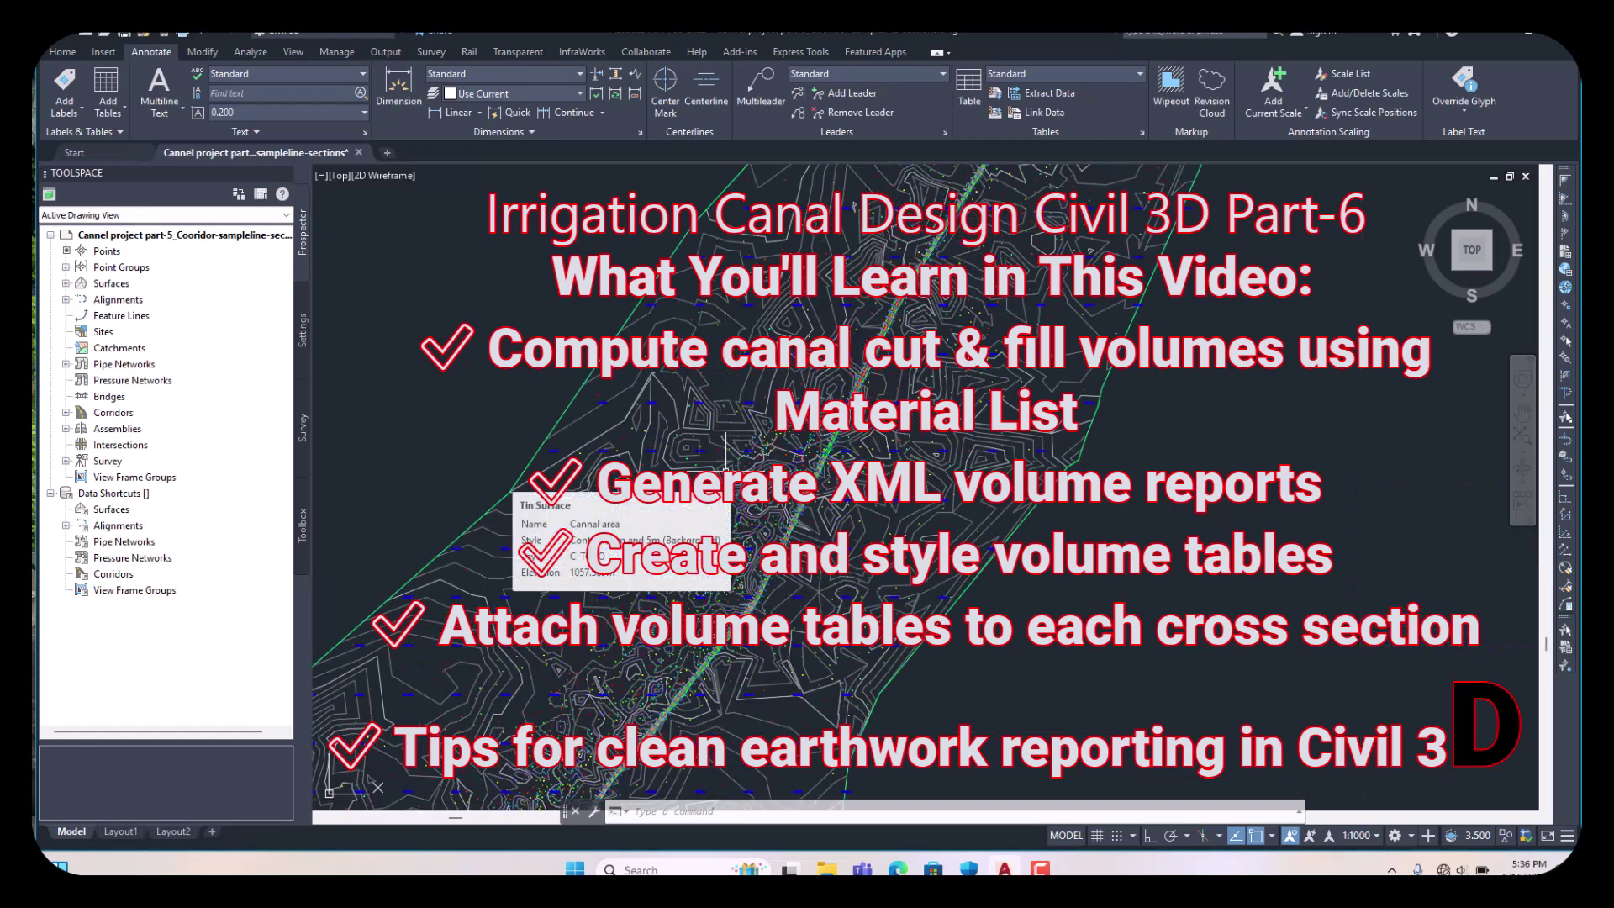
scroll(725, 458, "up", 2)
scroll(725, 458, "down", 3)
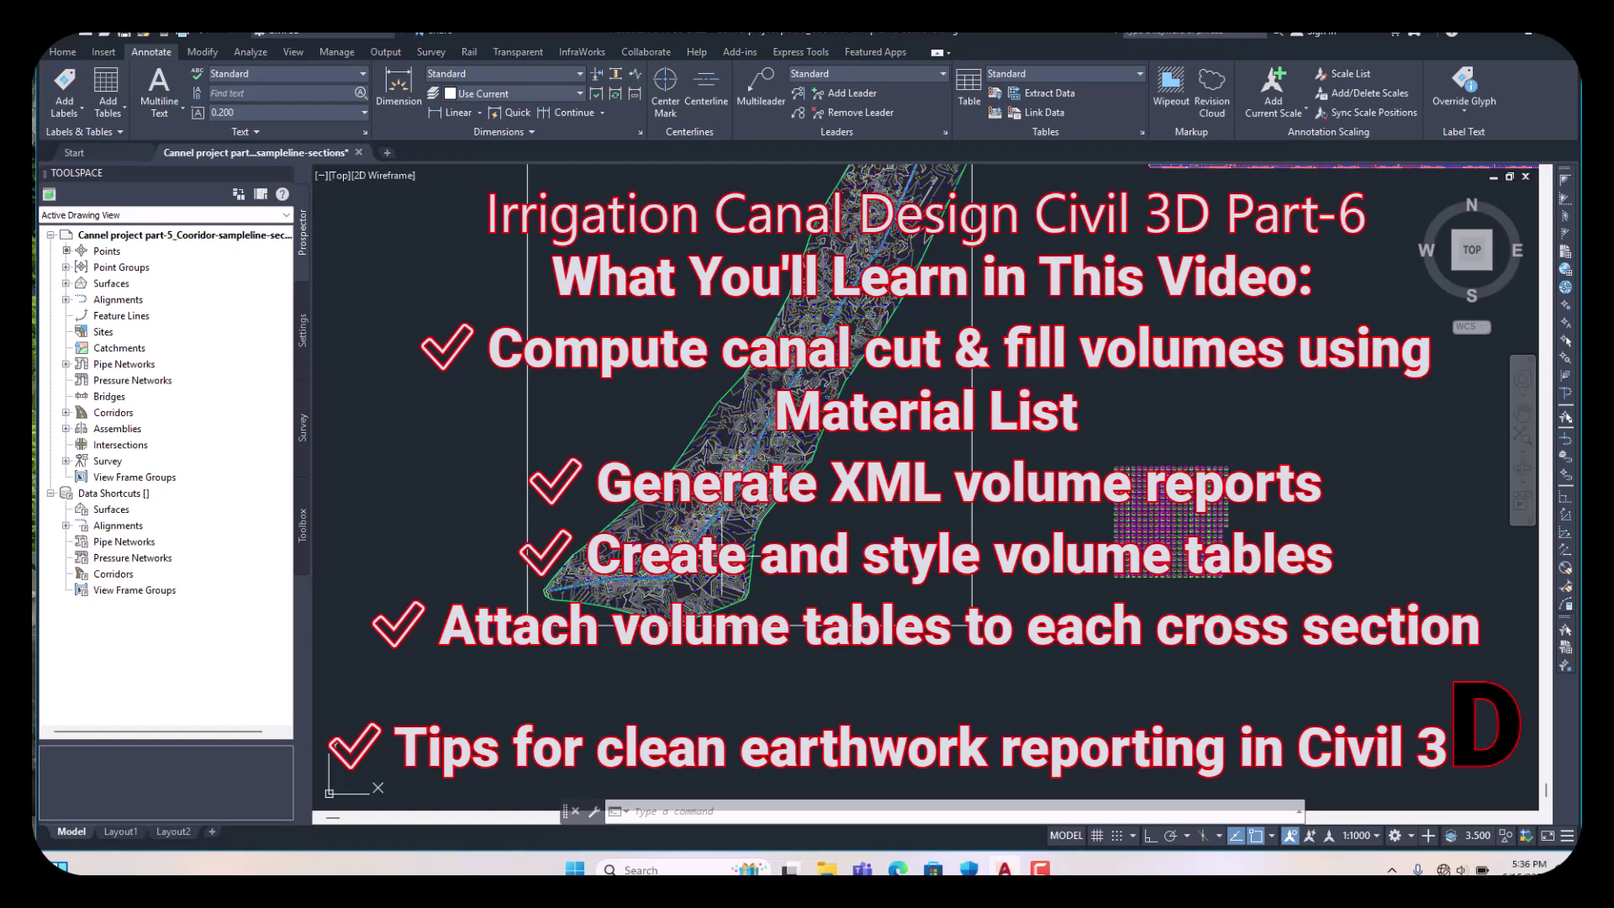
scroll(748, 560, "up", 3)
scroll(748, 559, "up", 1)
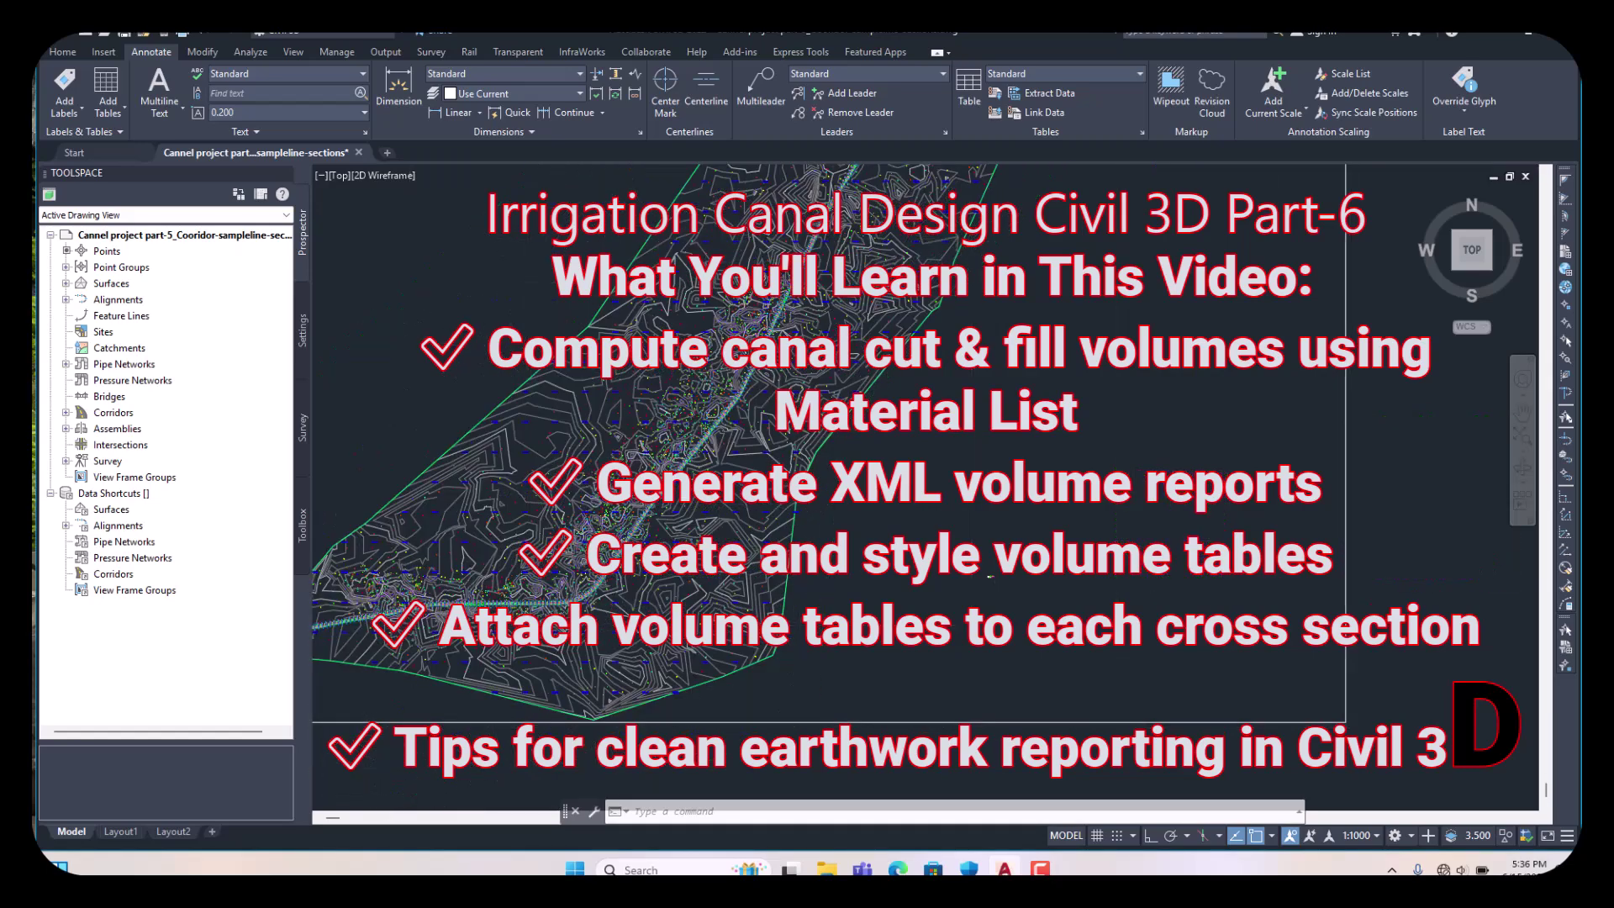
scroll(720, 530, "down", 3)
scroll(1110, 526, "down", 2)
scroll(1060, 504, "up", 3)
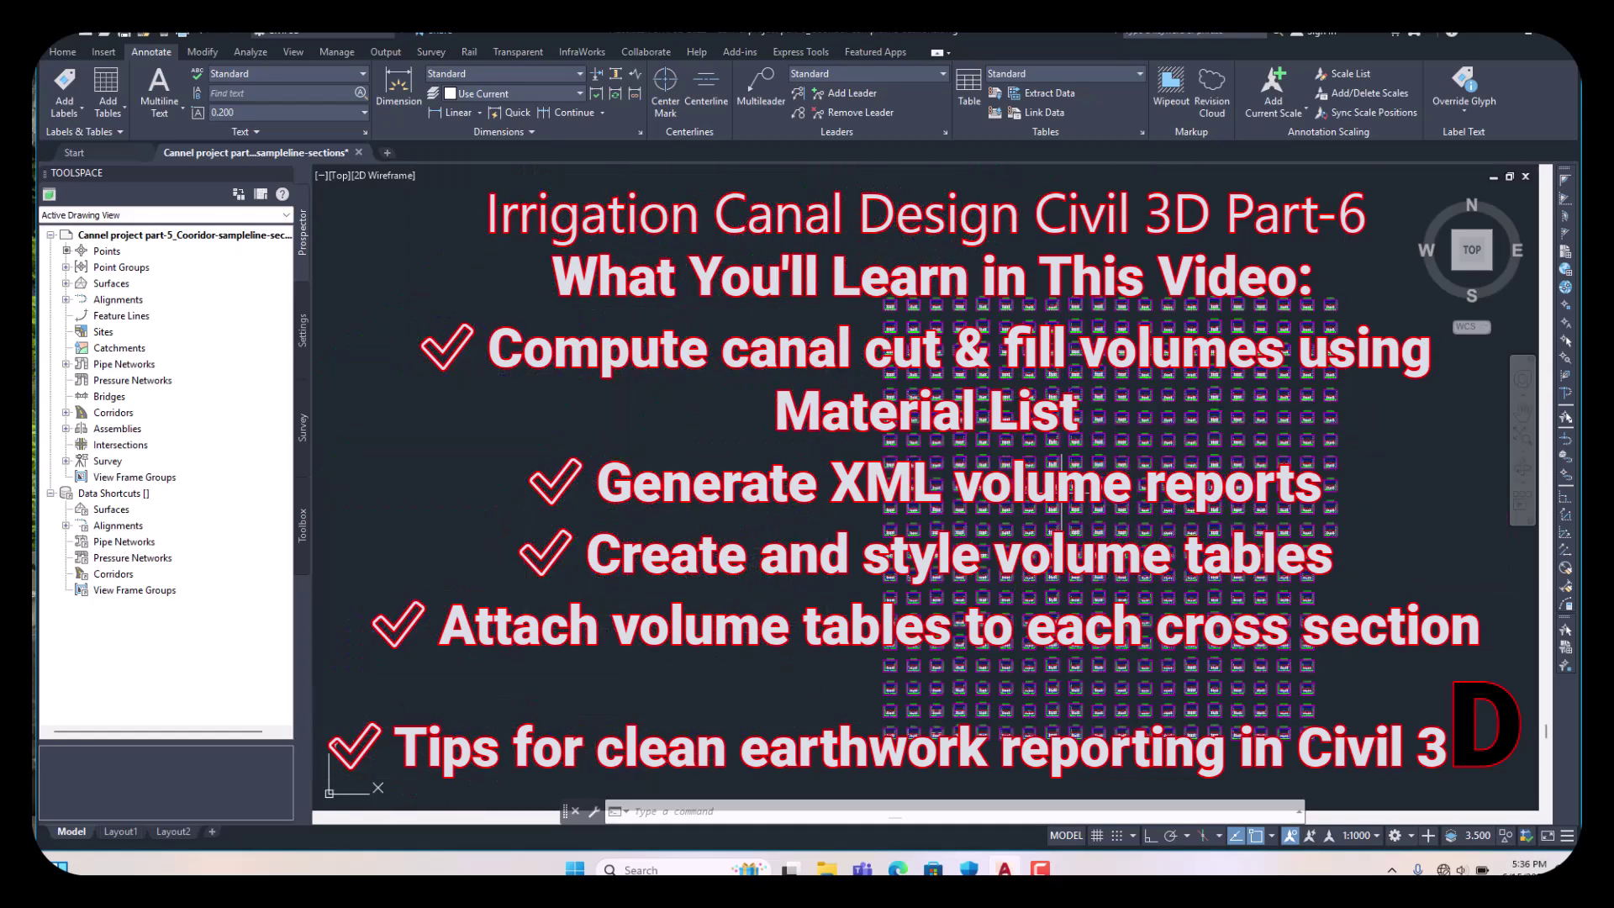
scroll(865, 378, "up", 2)
scroll(916, 326, "up", 2)
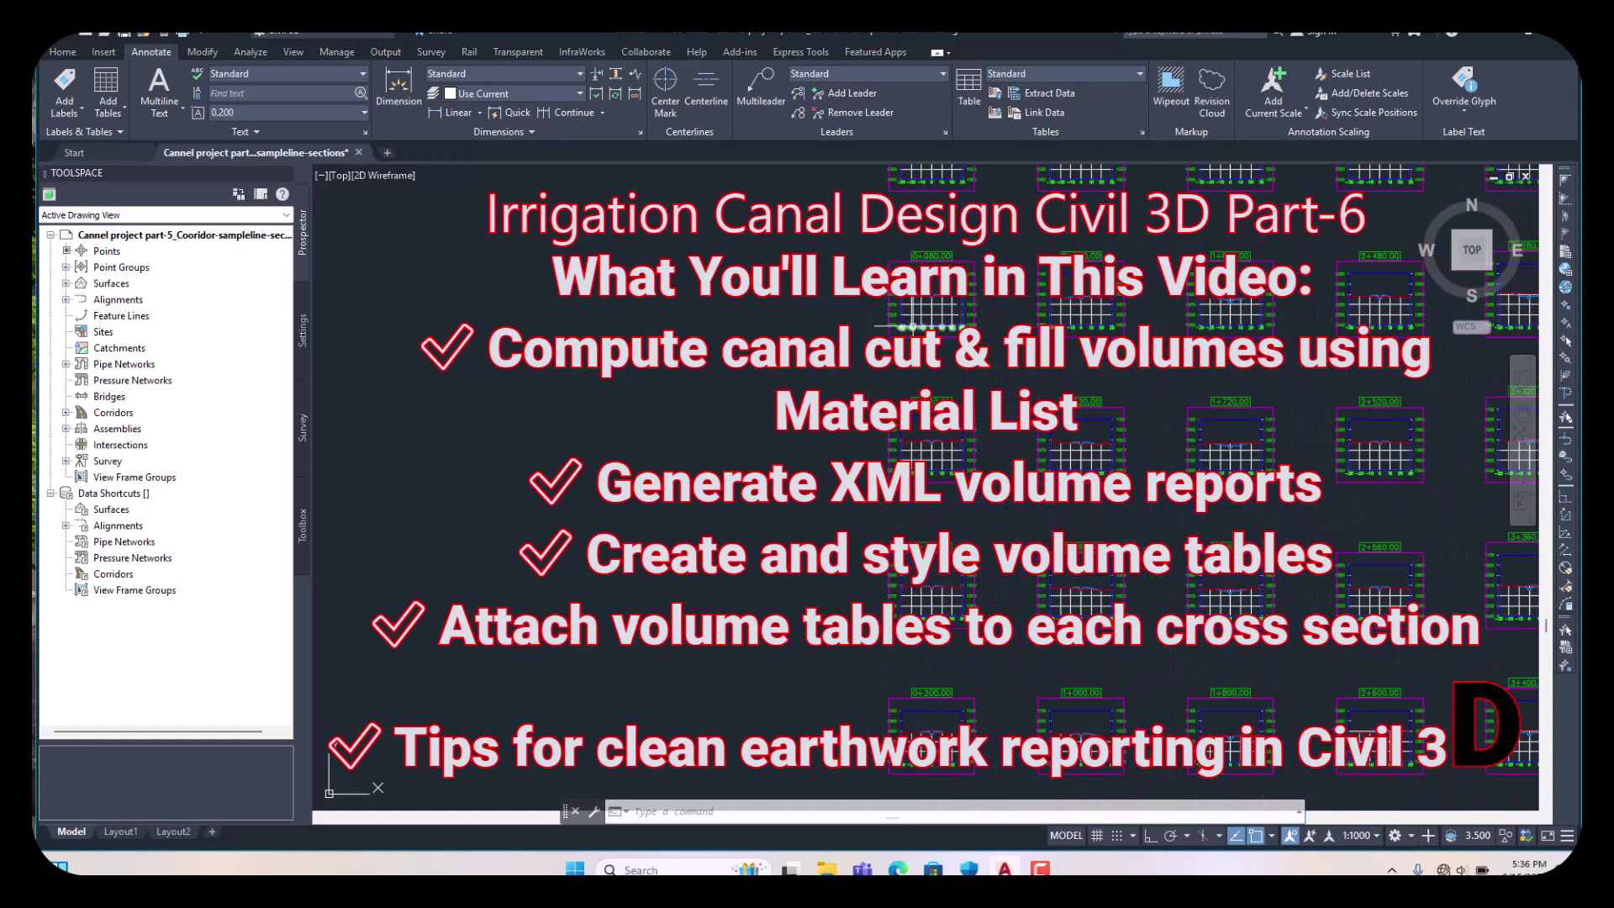
scroll(828, 420, "down", 5)
scroll(729, 472, "down", 2)
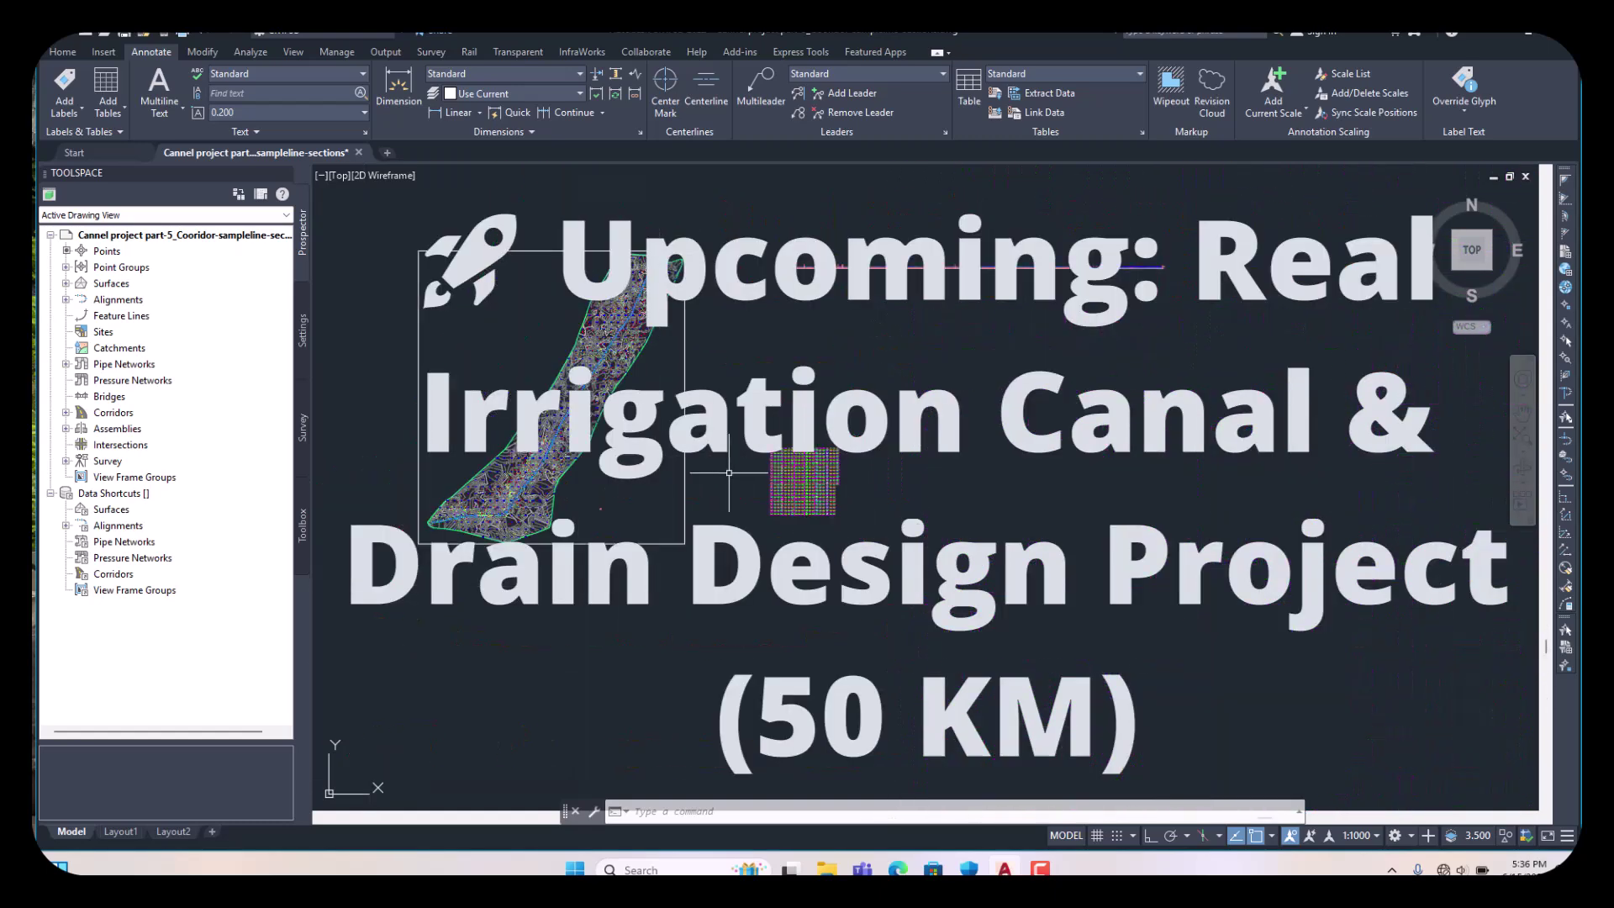
scroll(589, 471, "up", 3)
scroll(636, 477, "down", 6)
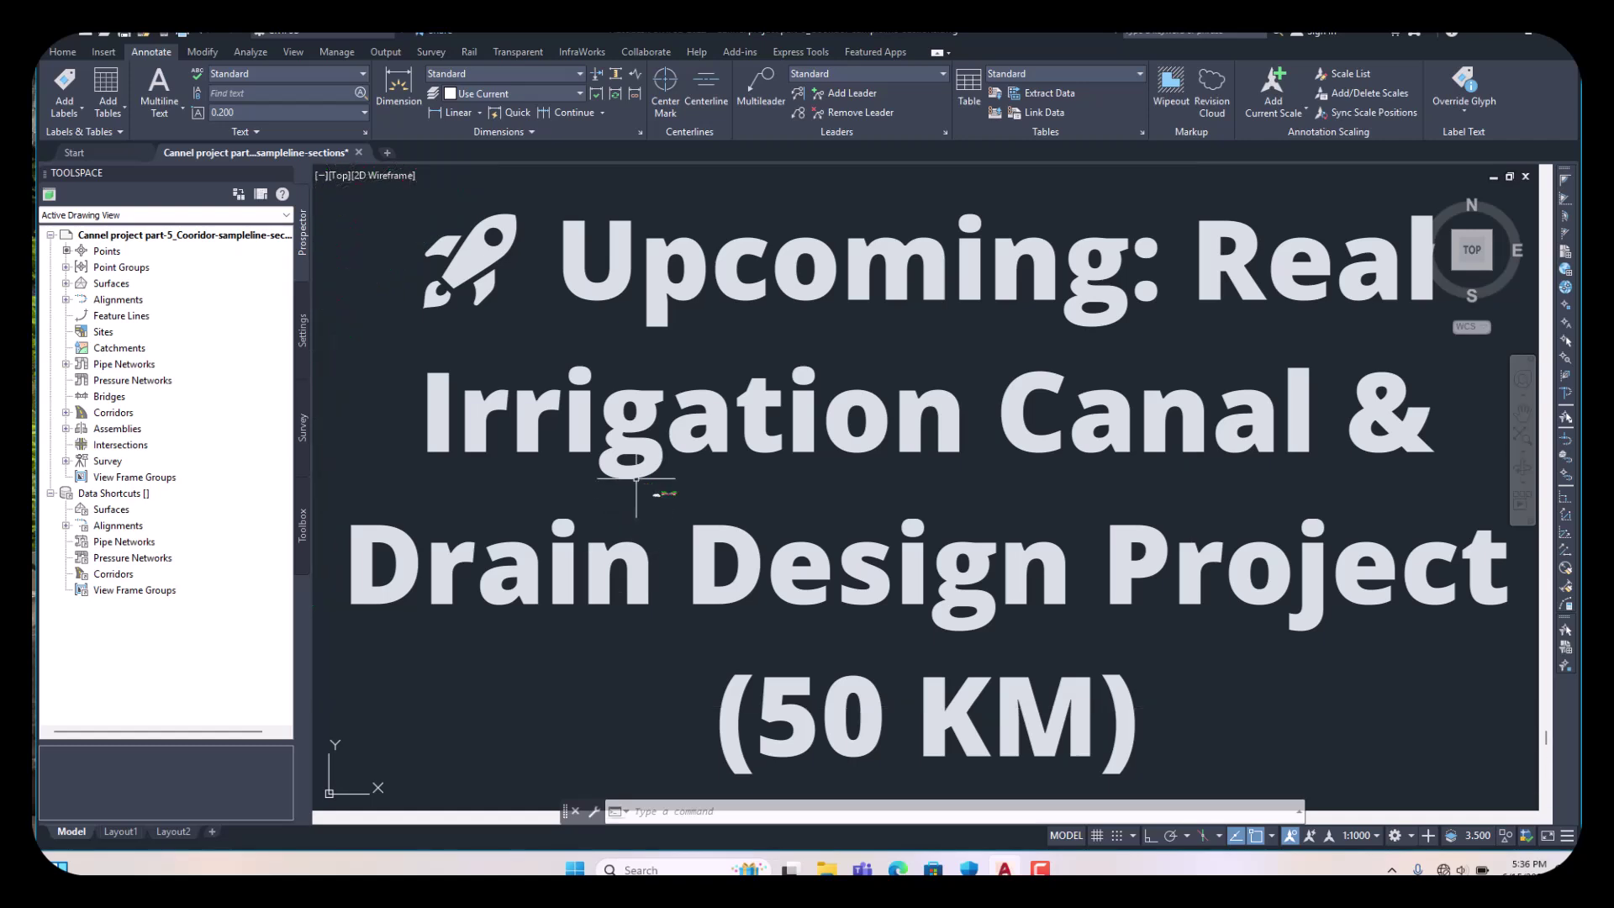
scroll(678, 504, "up", 5)
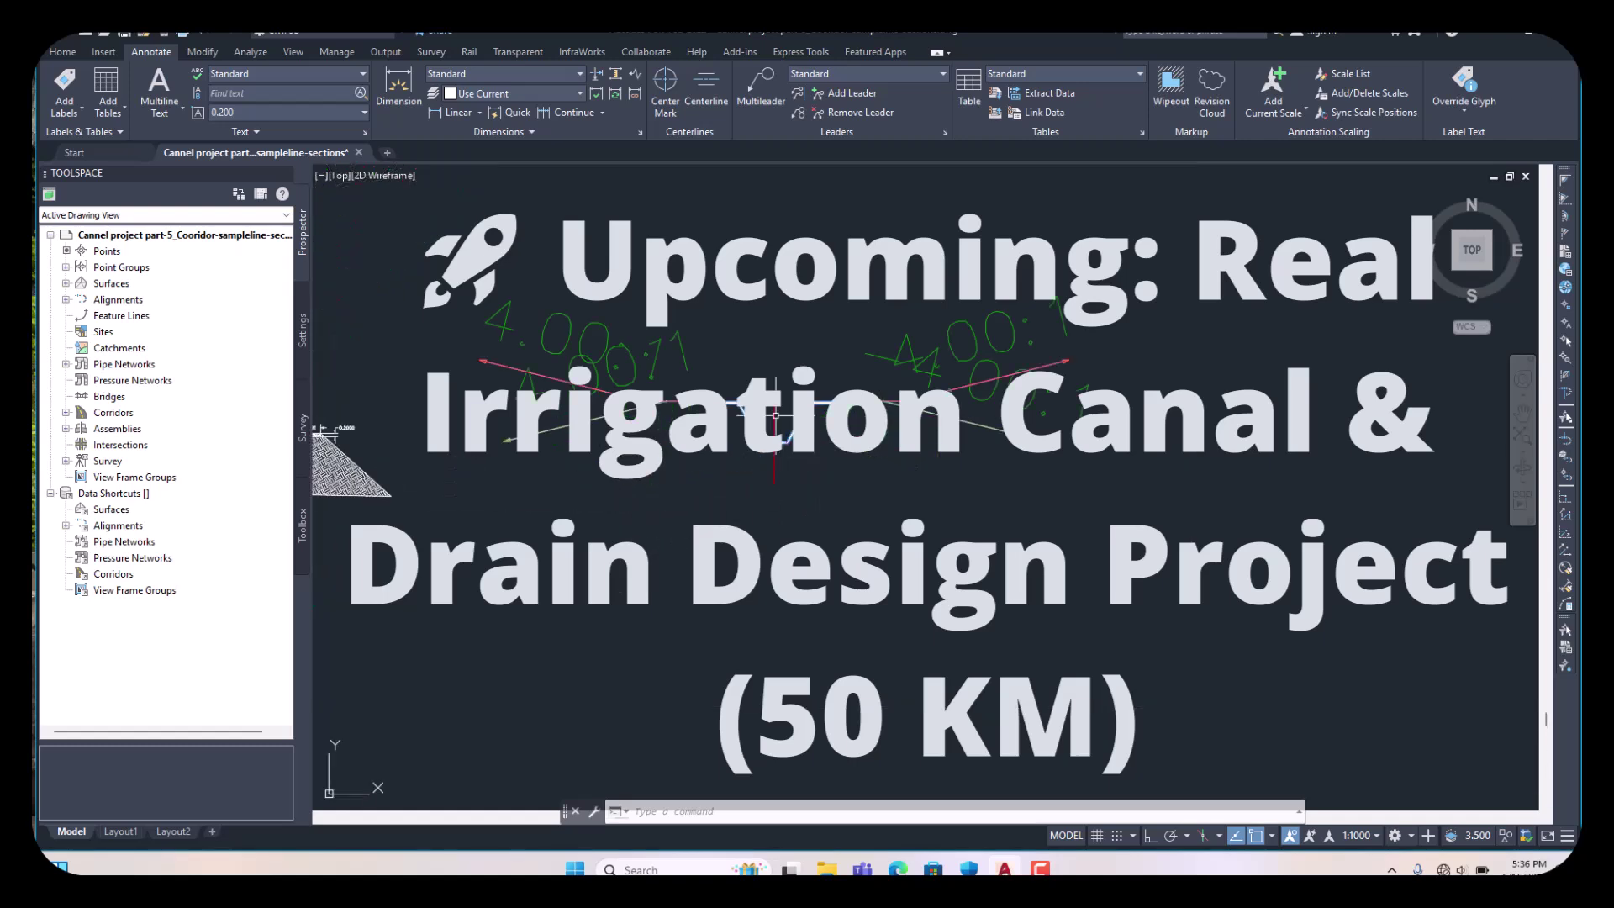
scroll(774, 415, "down", 5)
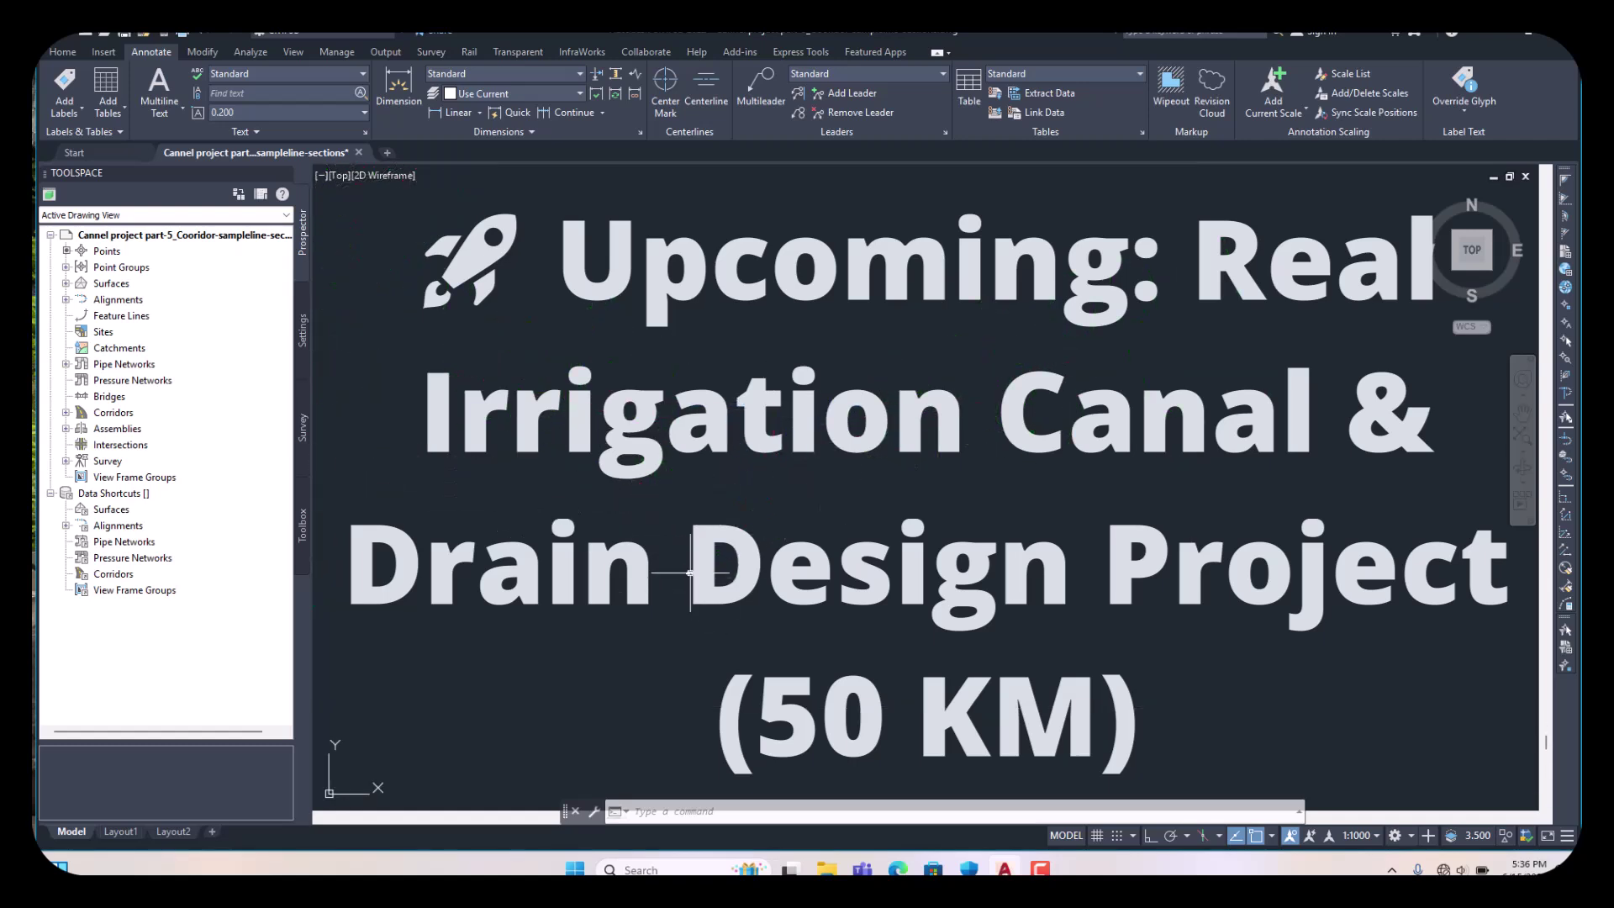
scroll(690, 572, "up", 5)
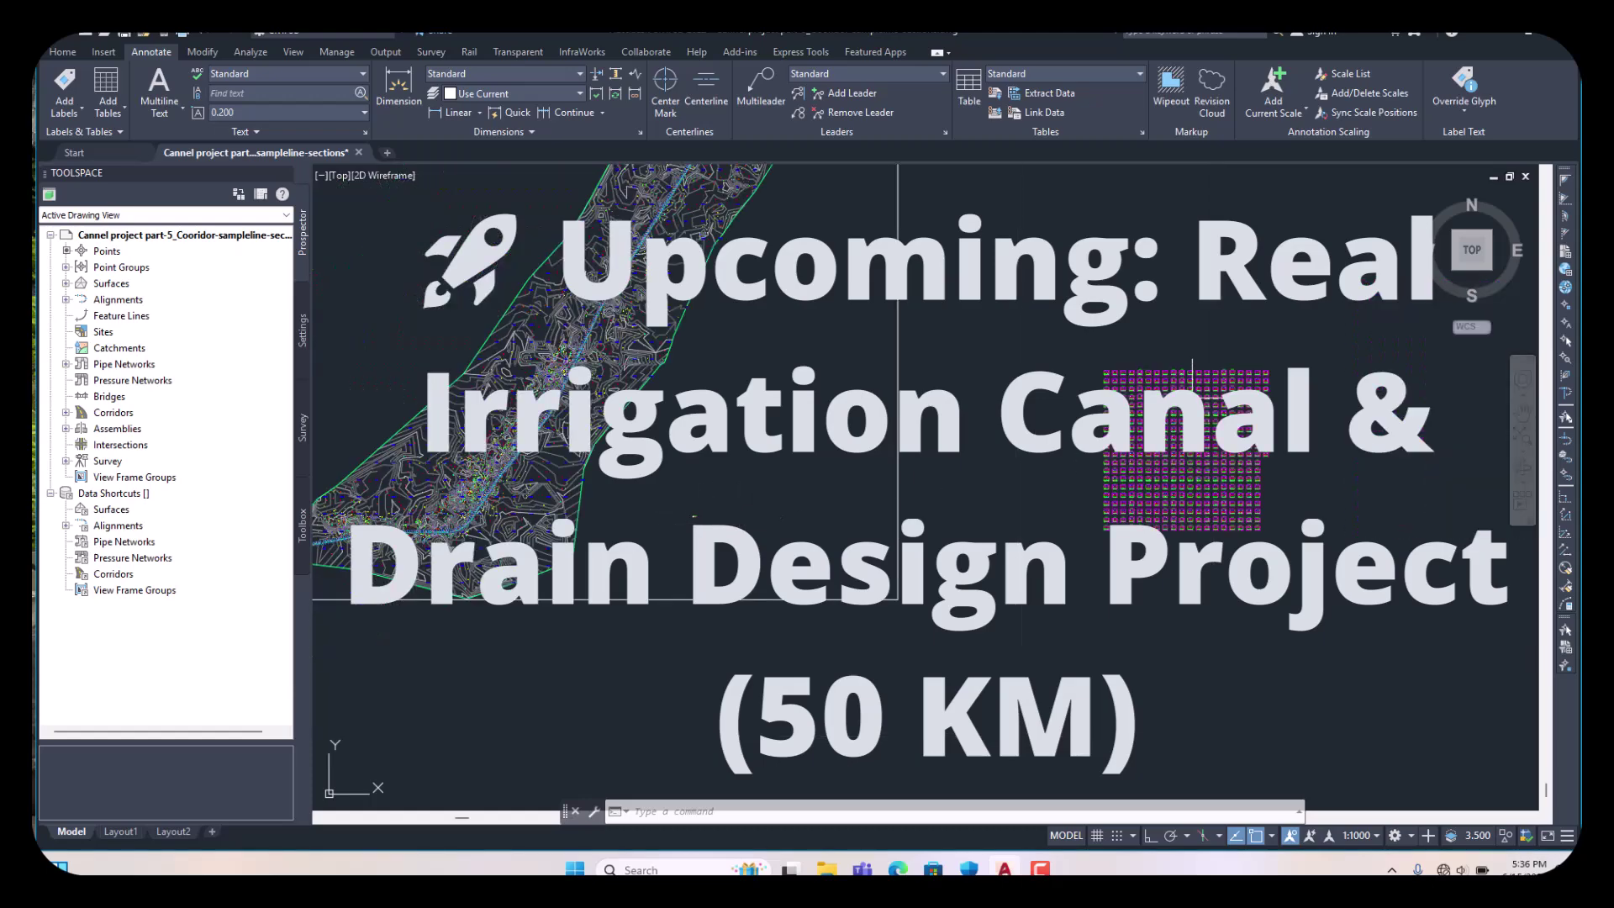
- Examine the canal lining, datum and ground lines in the cross-section view at station 6+400.00
scroll(1192, 374, "up", 10)
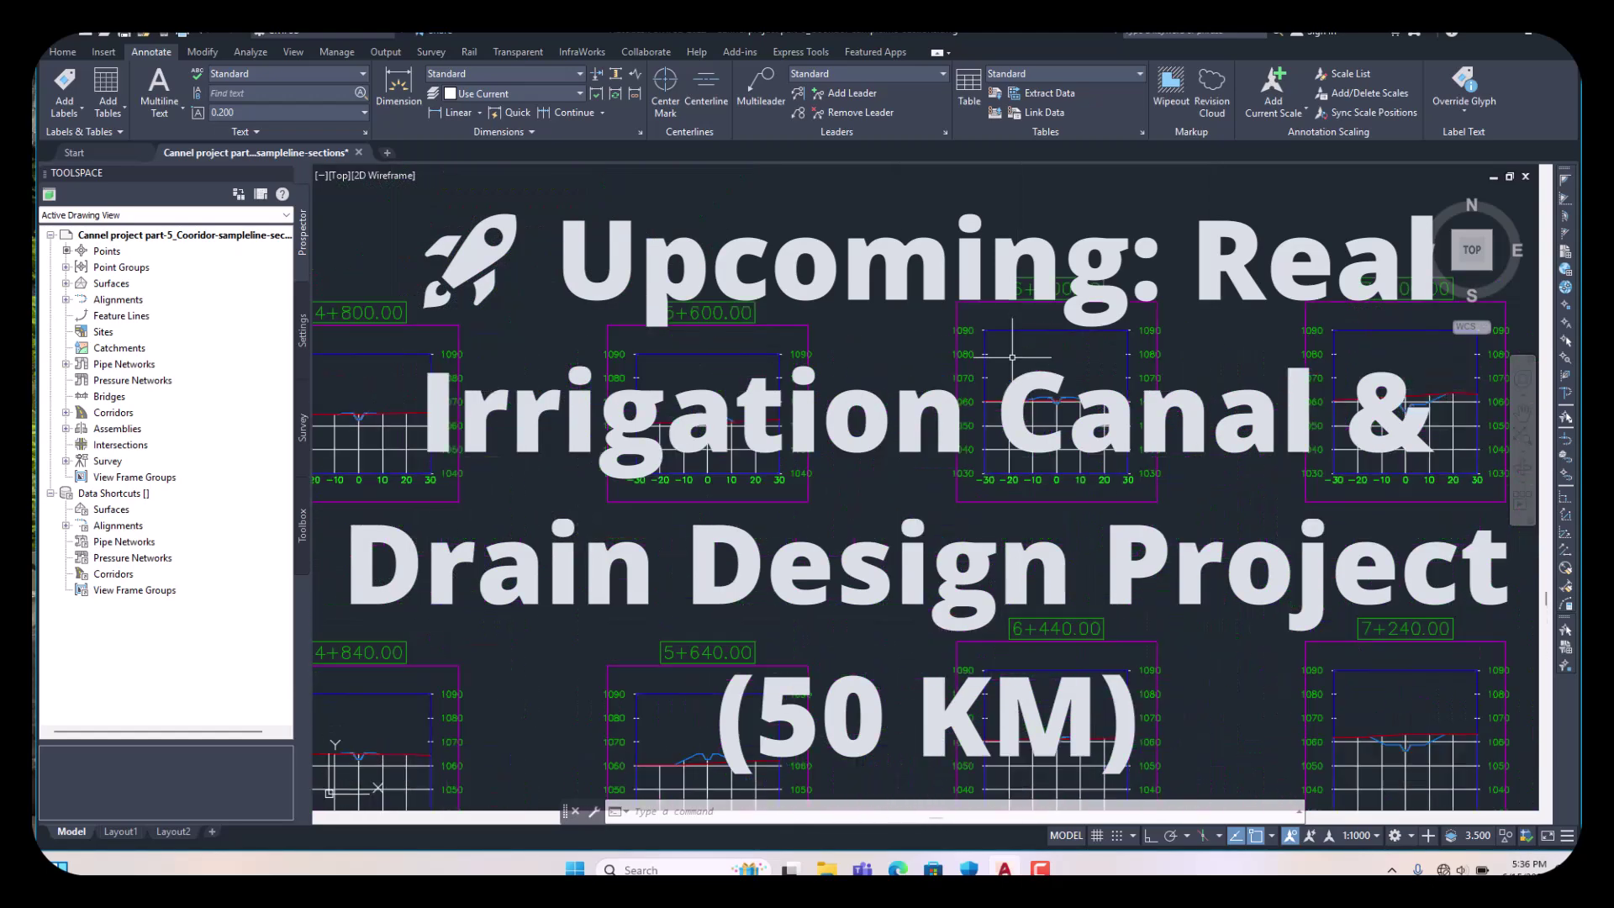
scroll(1012, 358, "up", 6)
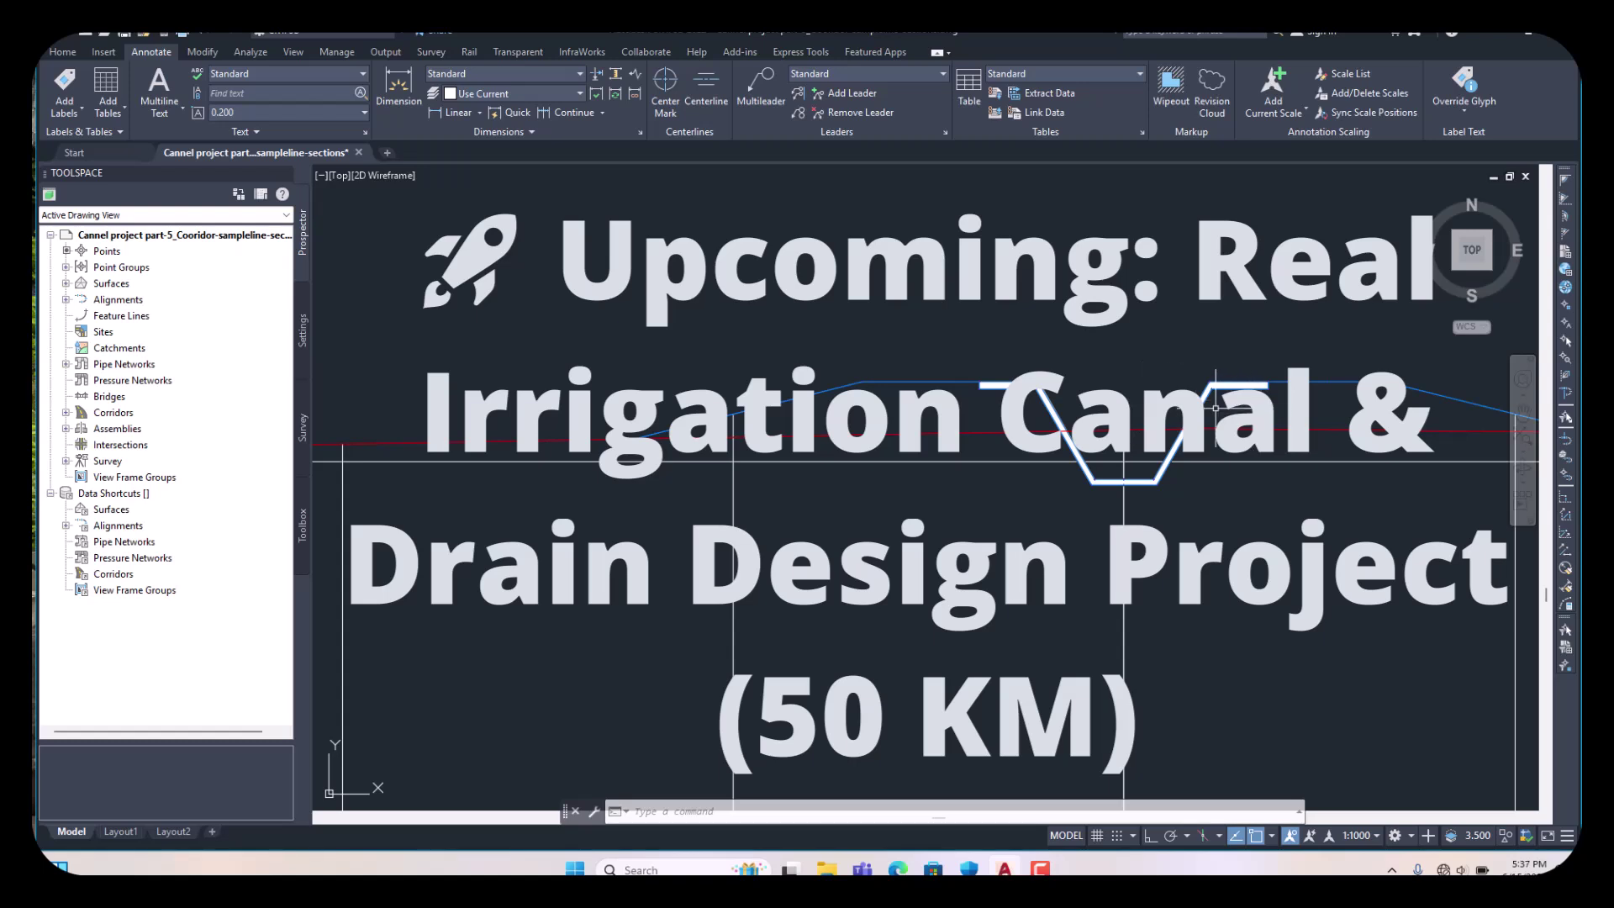
scroll(953, 385, "up", 6)
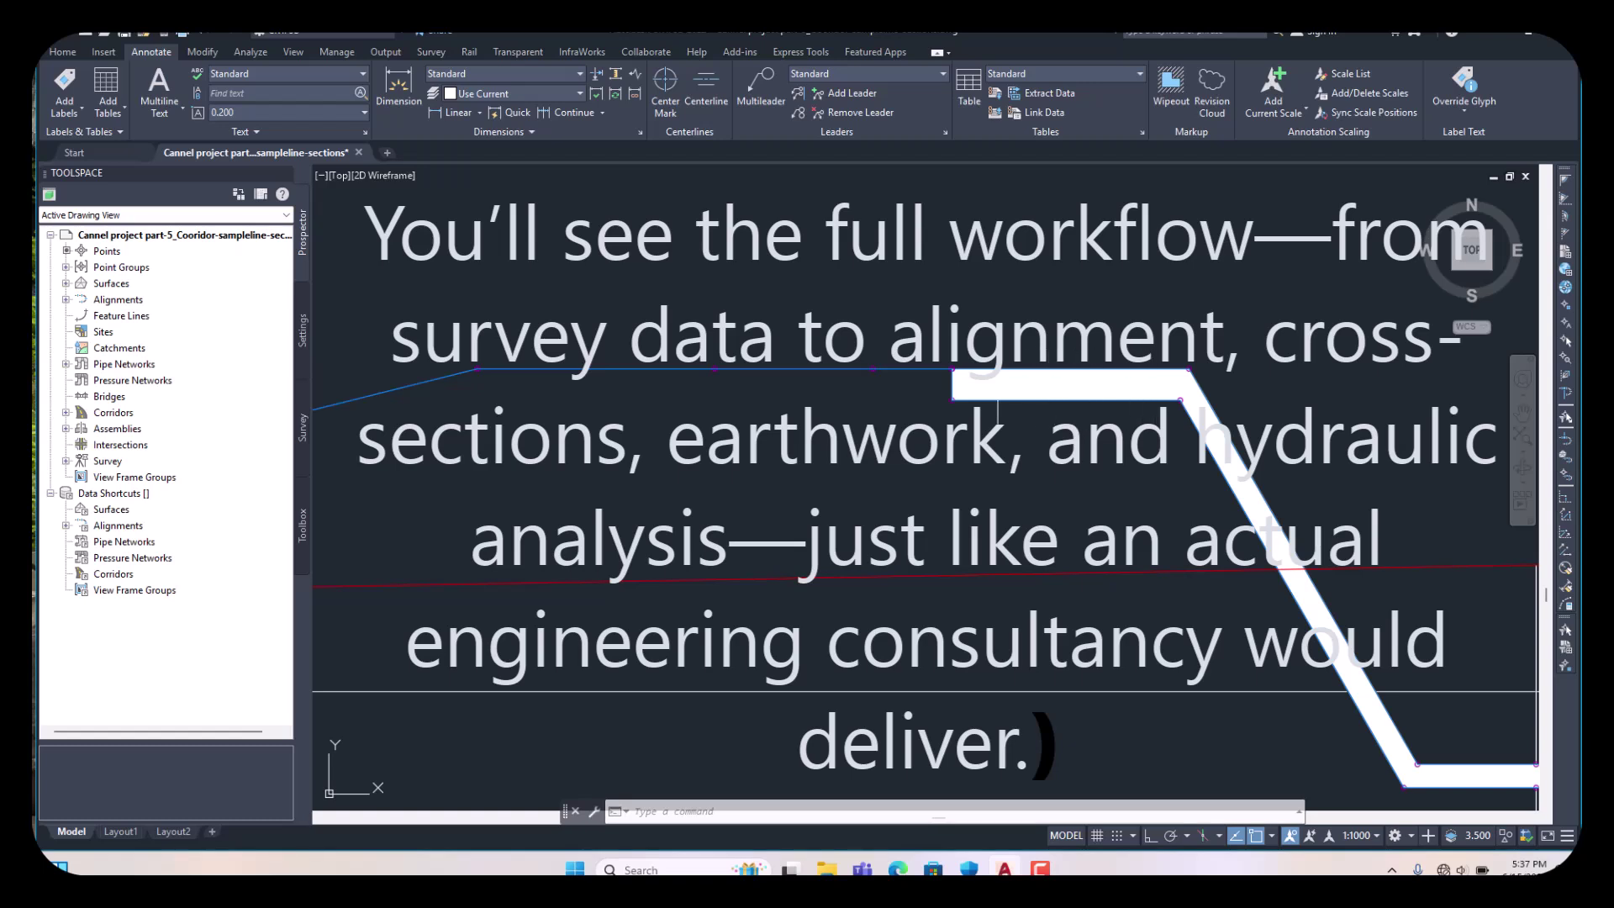
scroll(920, 437, "down", 5)
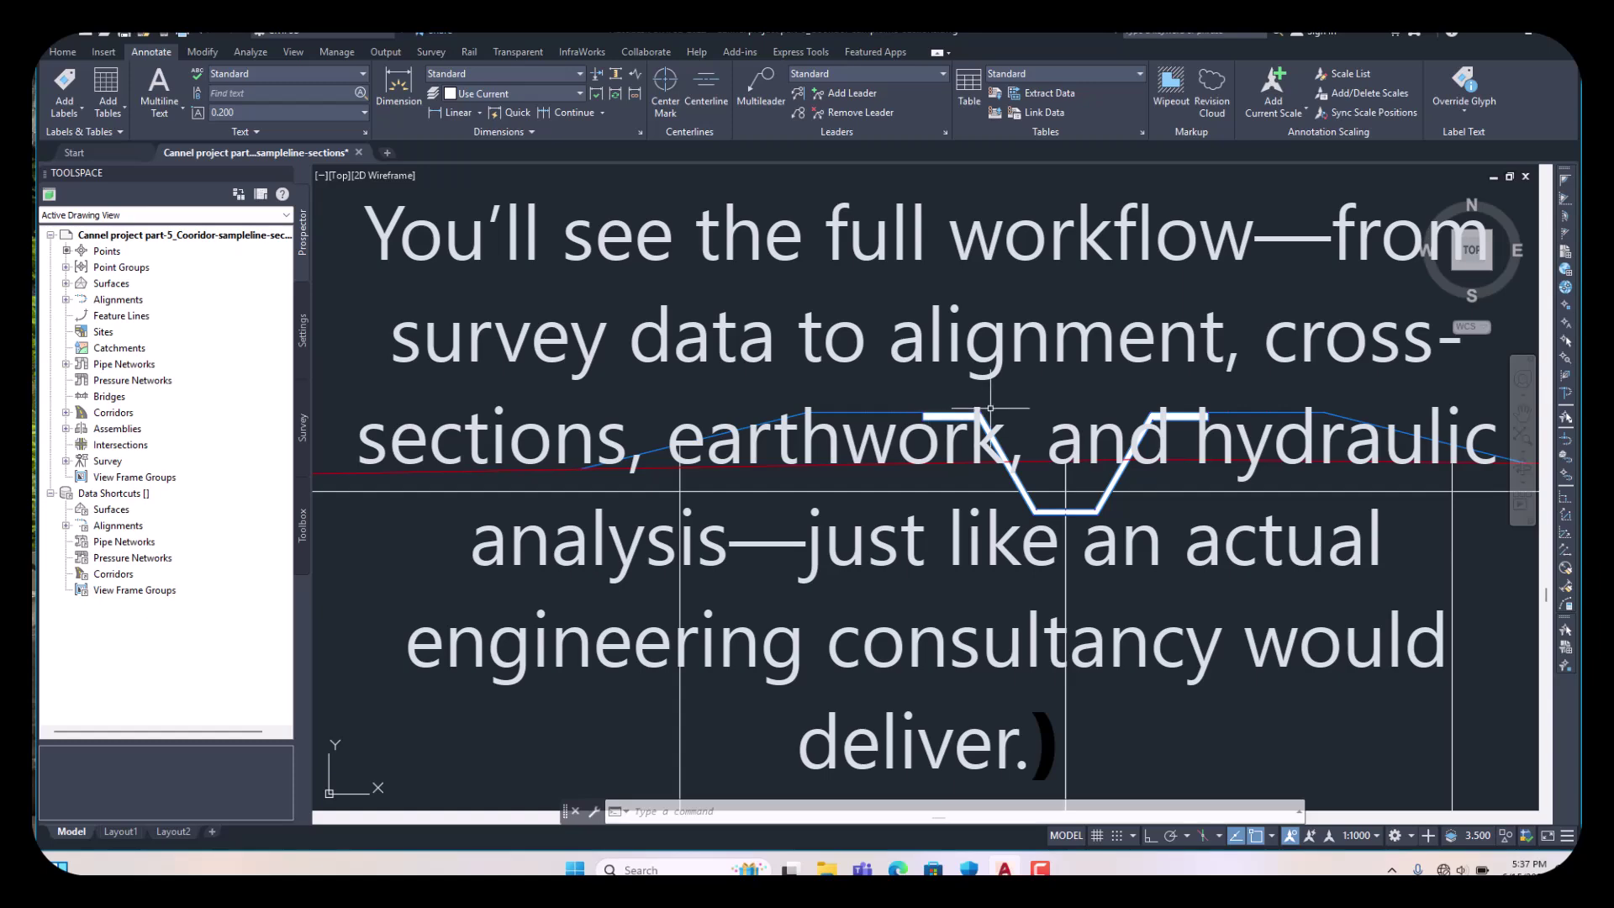
scroll(995, 418, "up", 5)
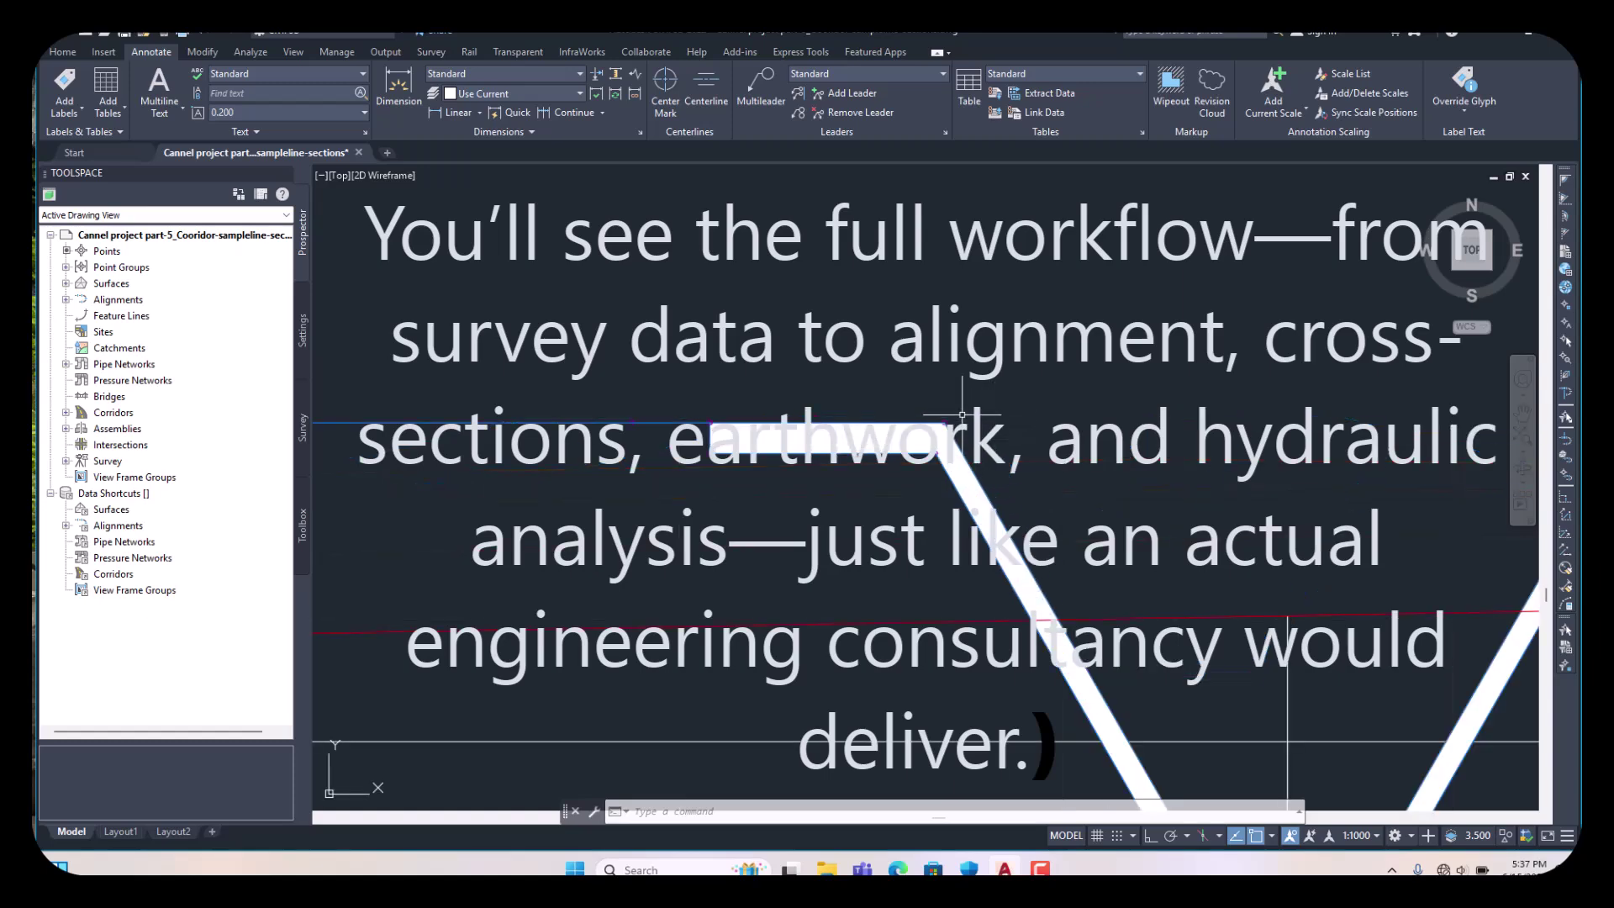
scroll(958, 420, "down", 5)
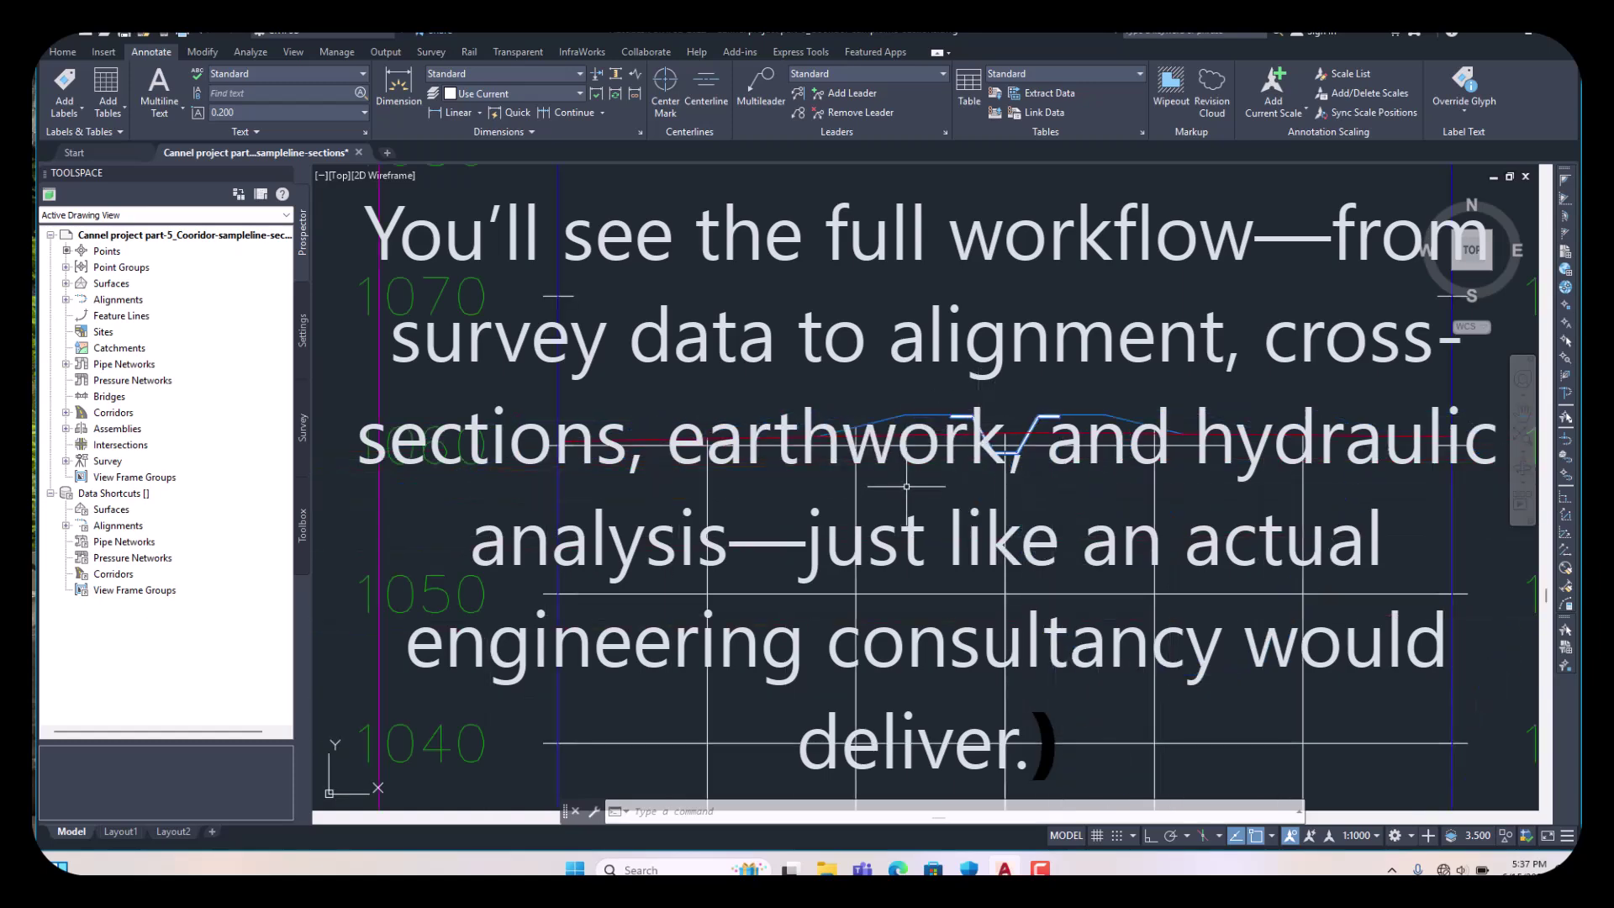
scroll(906, 486, "down", 5)
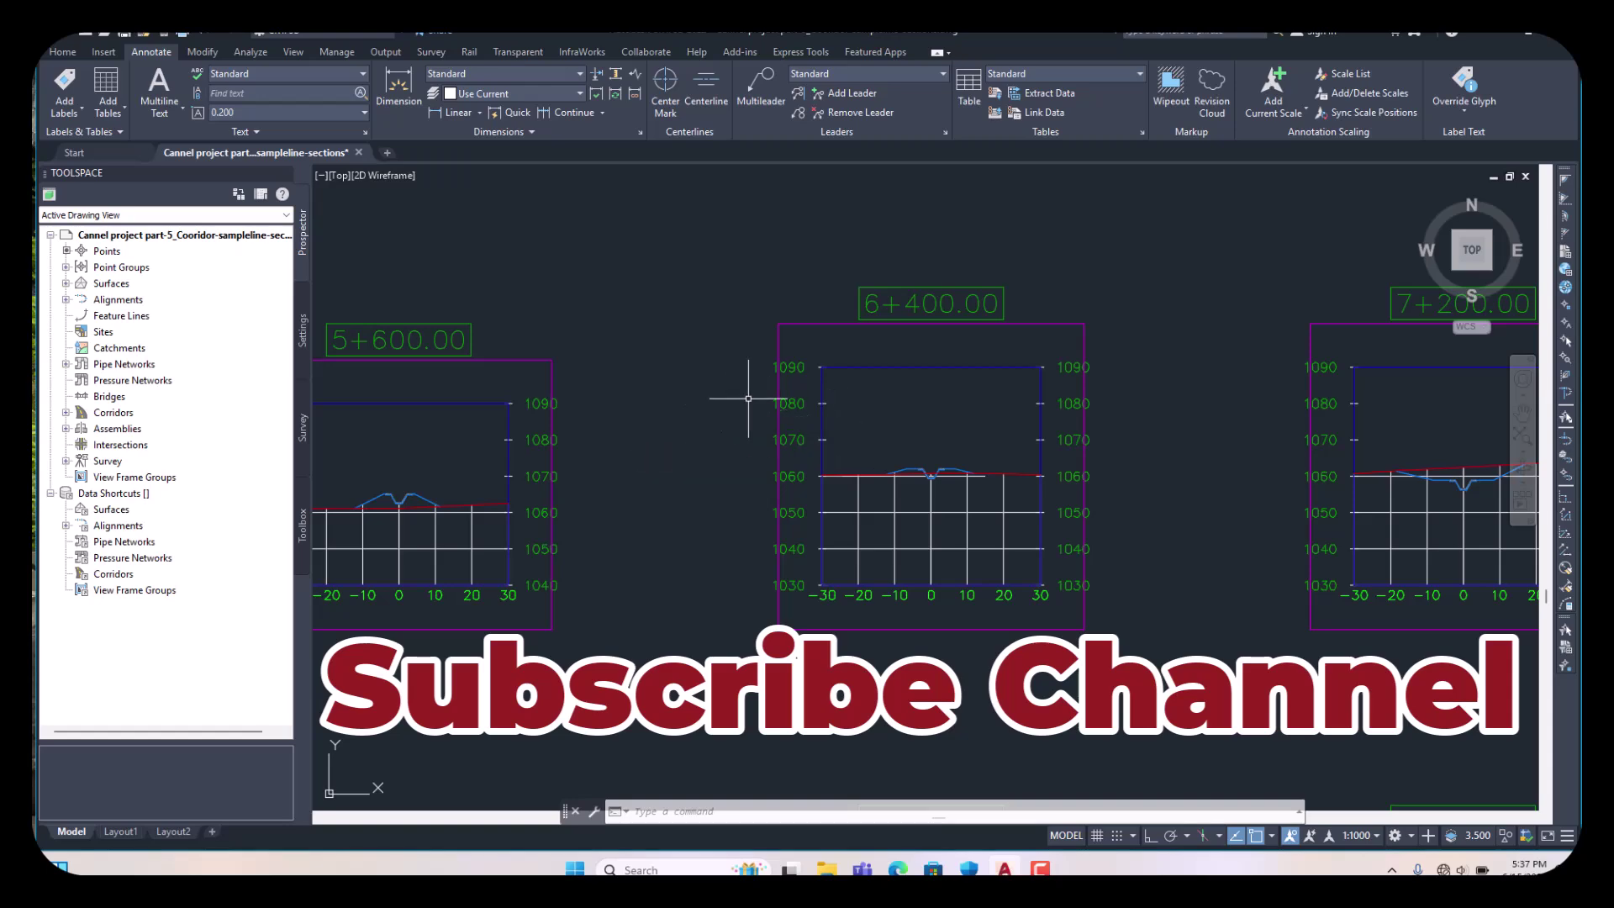
scroll(924, 454, "down", 8)
scroll(958, 443, "down", 3)
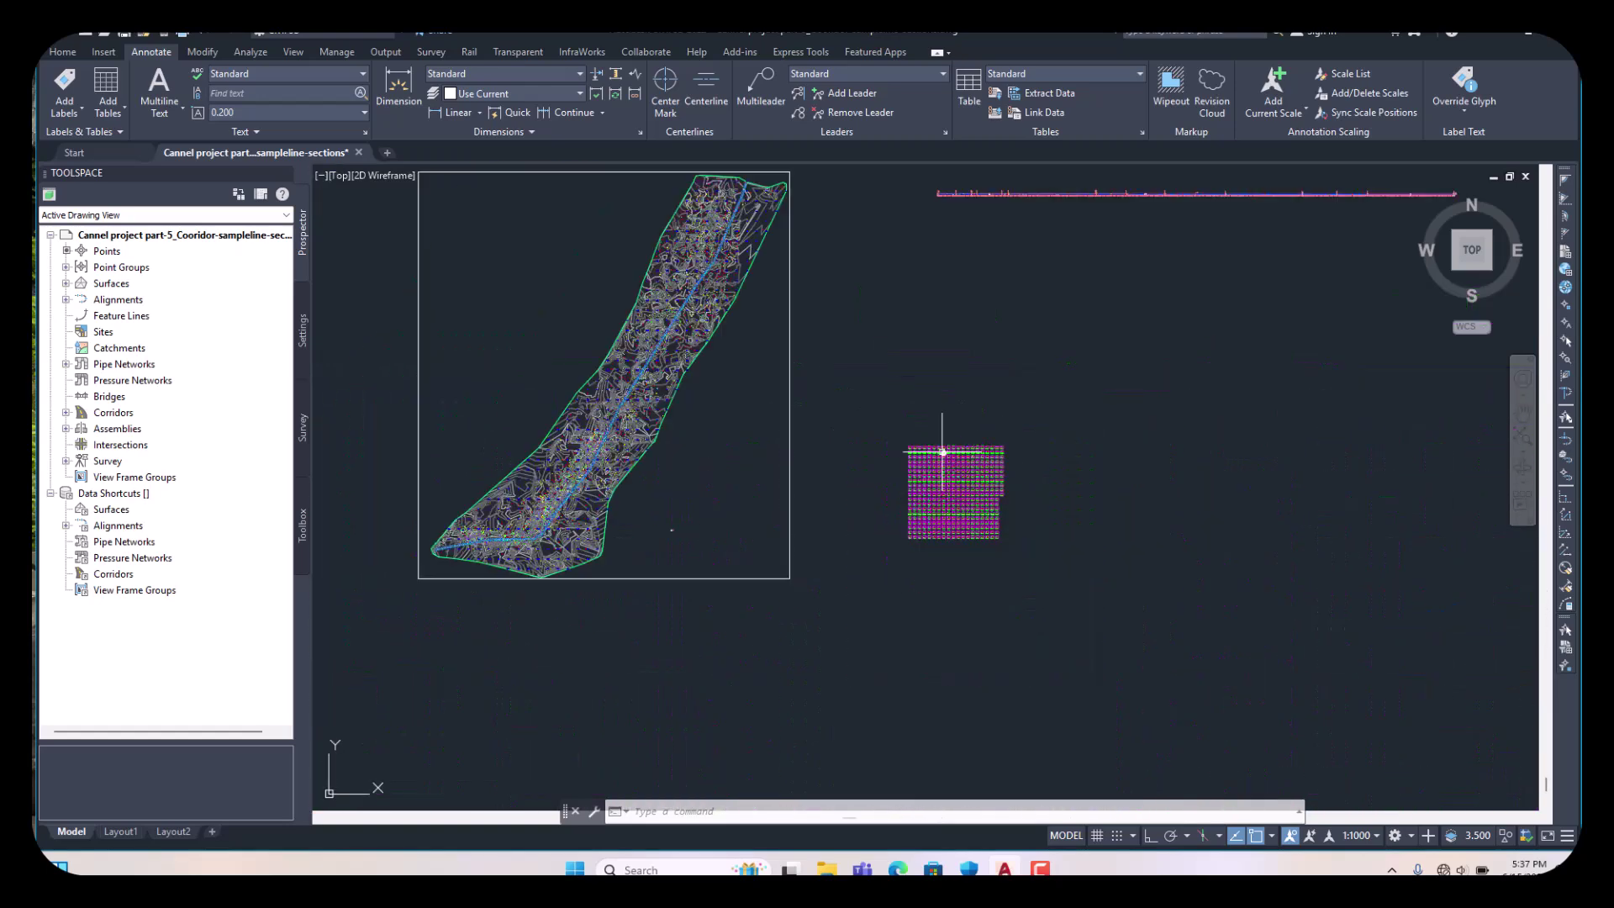
- Start Compute Materials for the Canal Sample line group on the Main Canal alignment, using the Earthworks quantity takeoff criteria
scroll(605, 441, "up", 5)
scroll(606, 441, "up", 8)
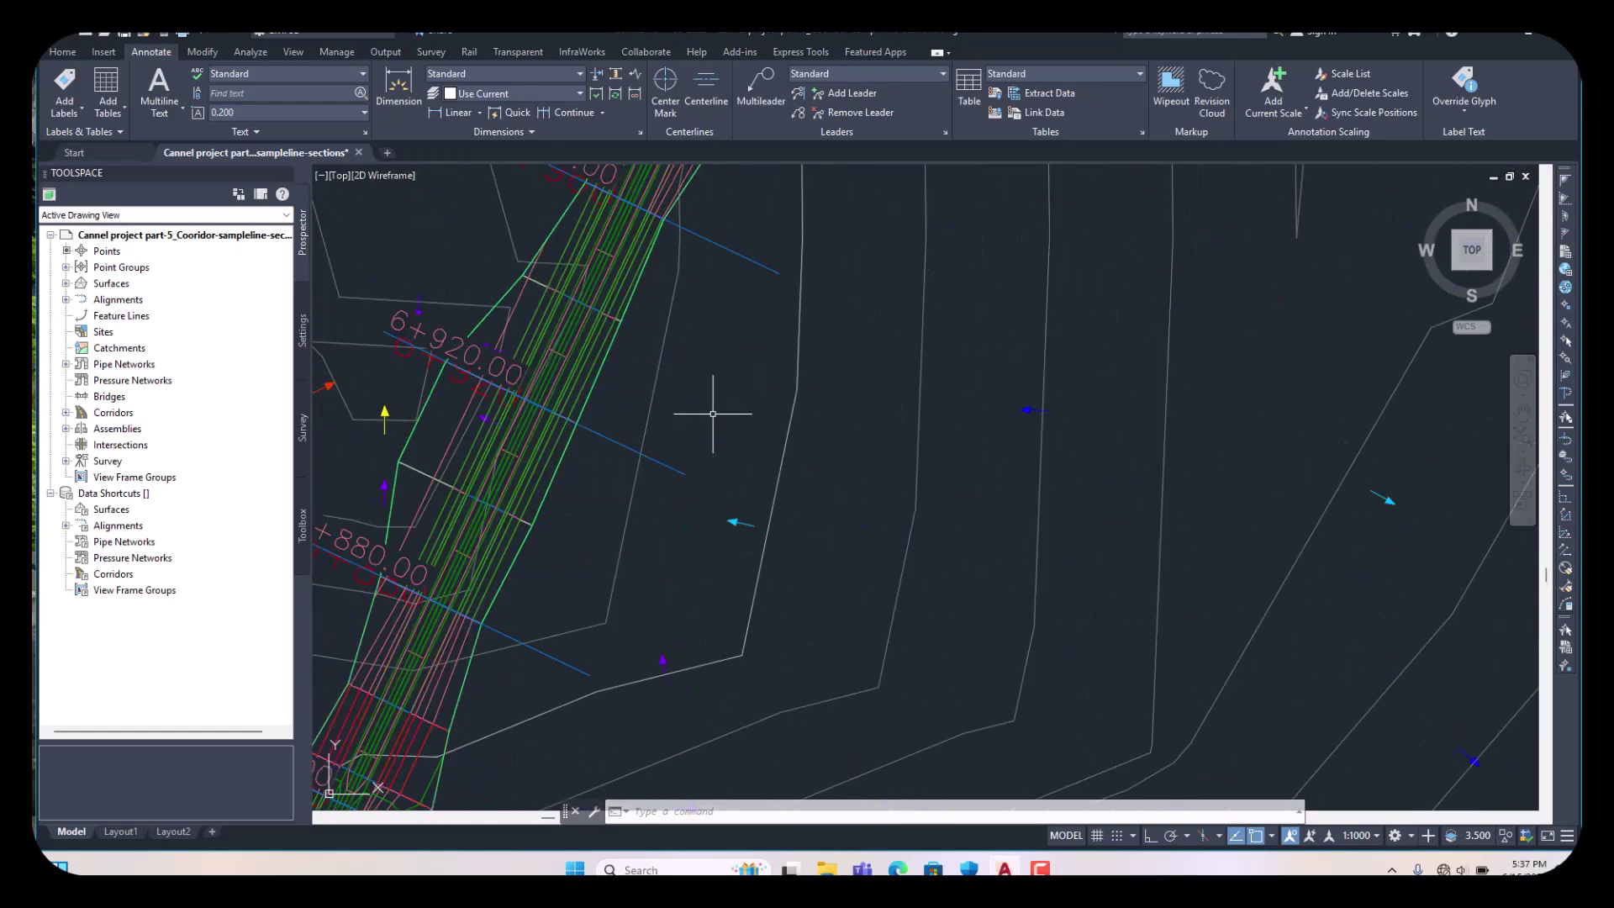
scroll(710, 414, "down", 3)
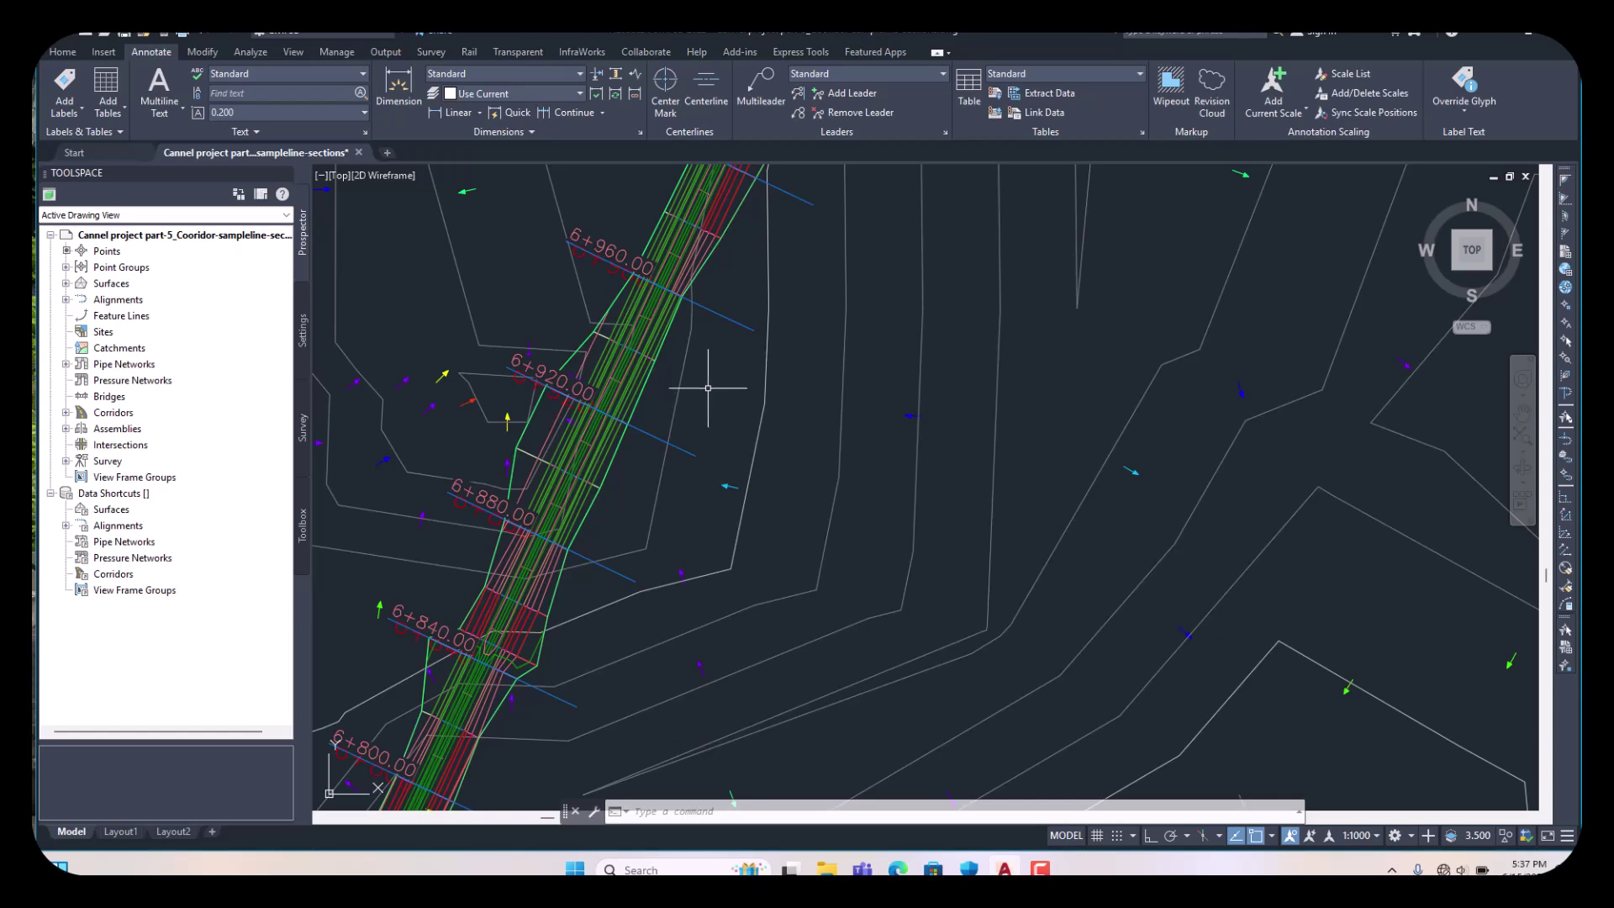
left_click(730, 318)
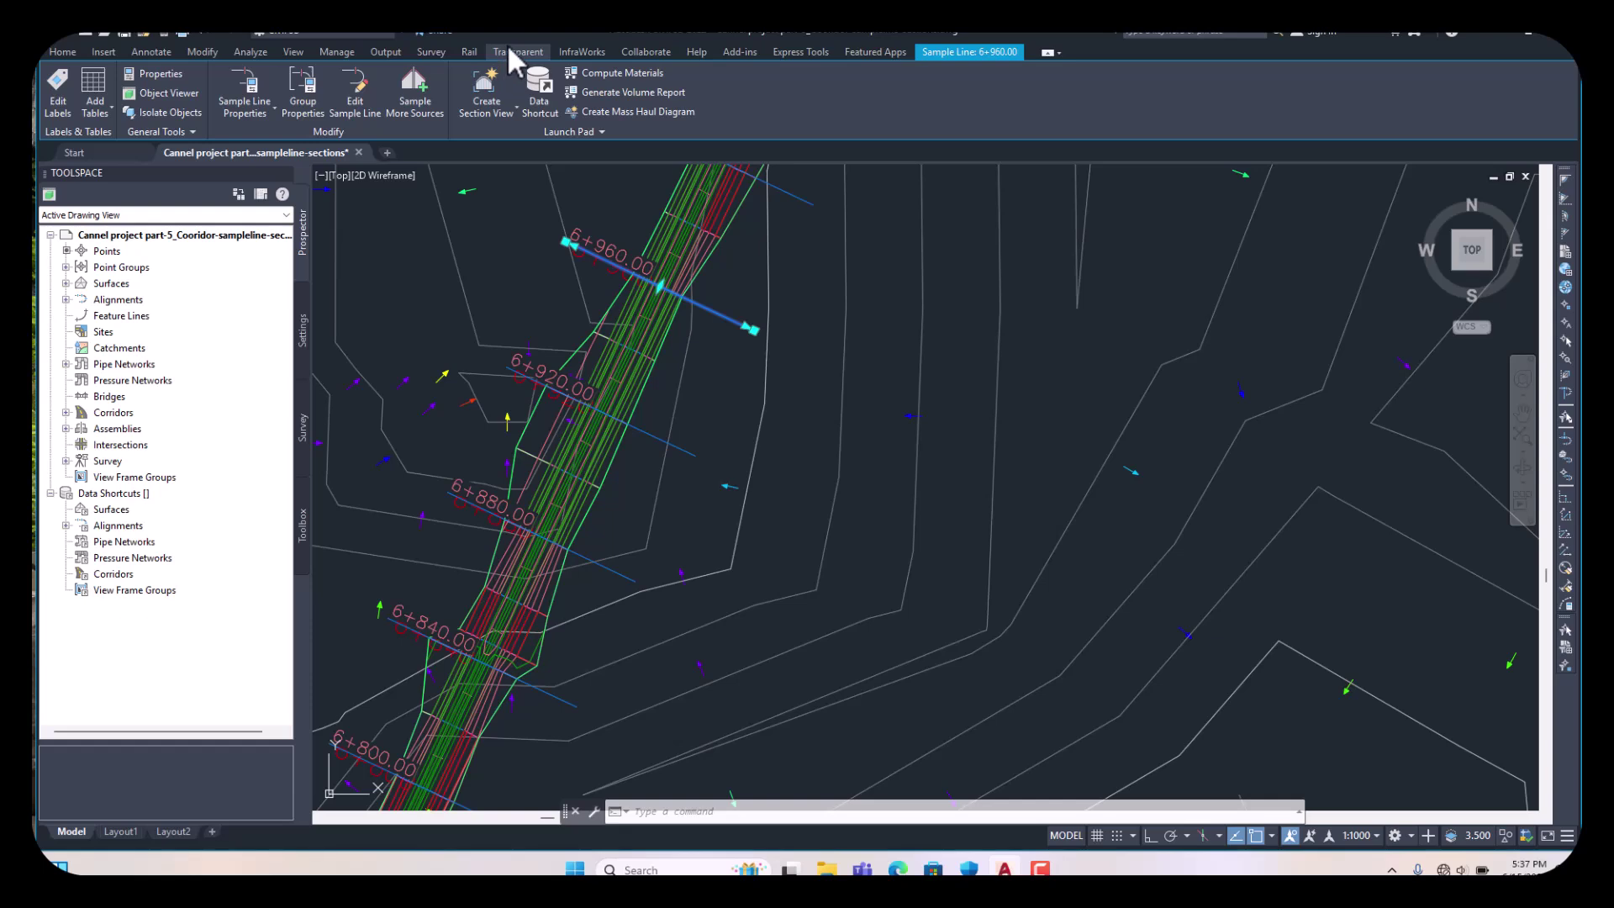
left_click(627, 73)
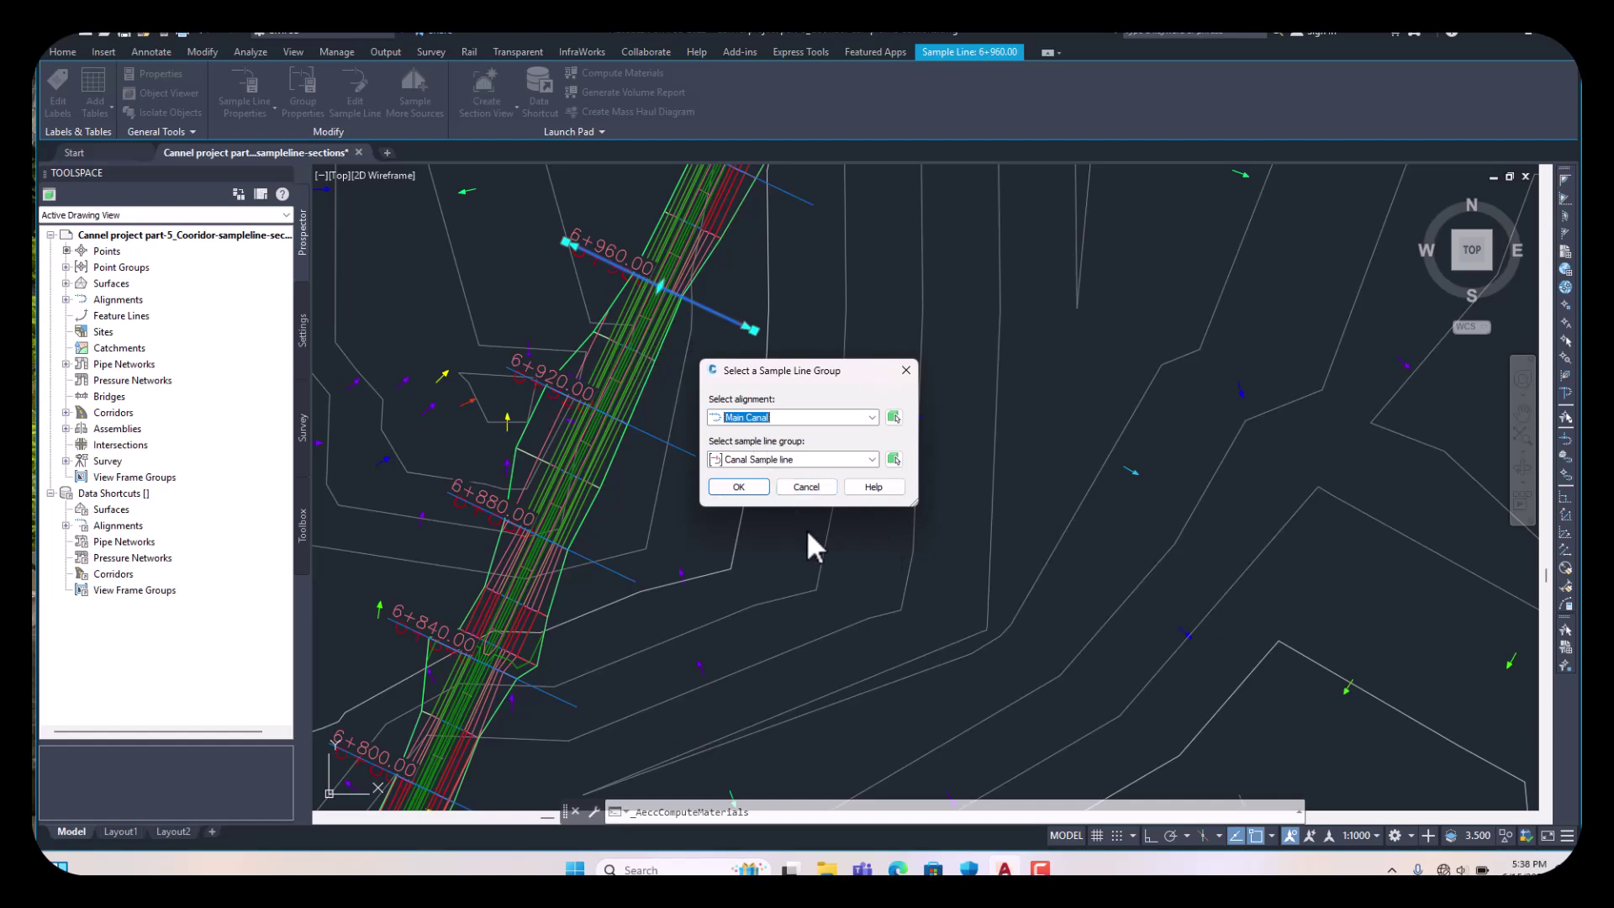
left_click(748, 487)
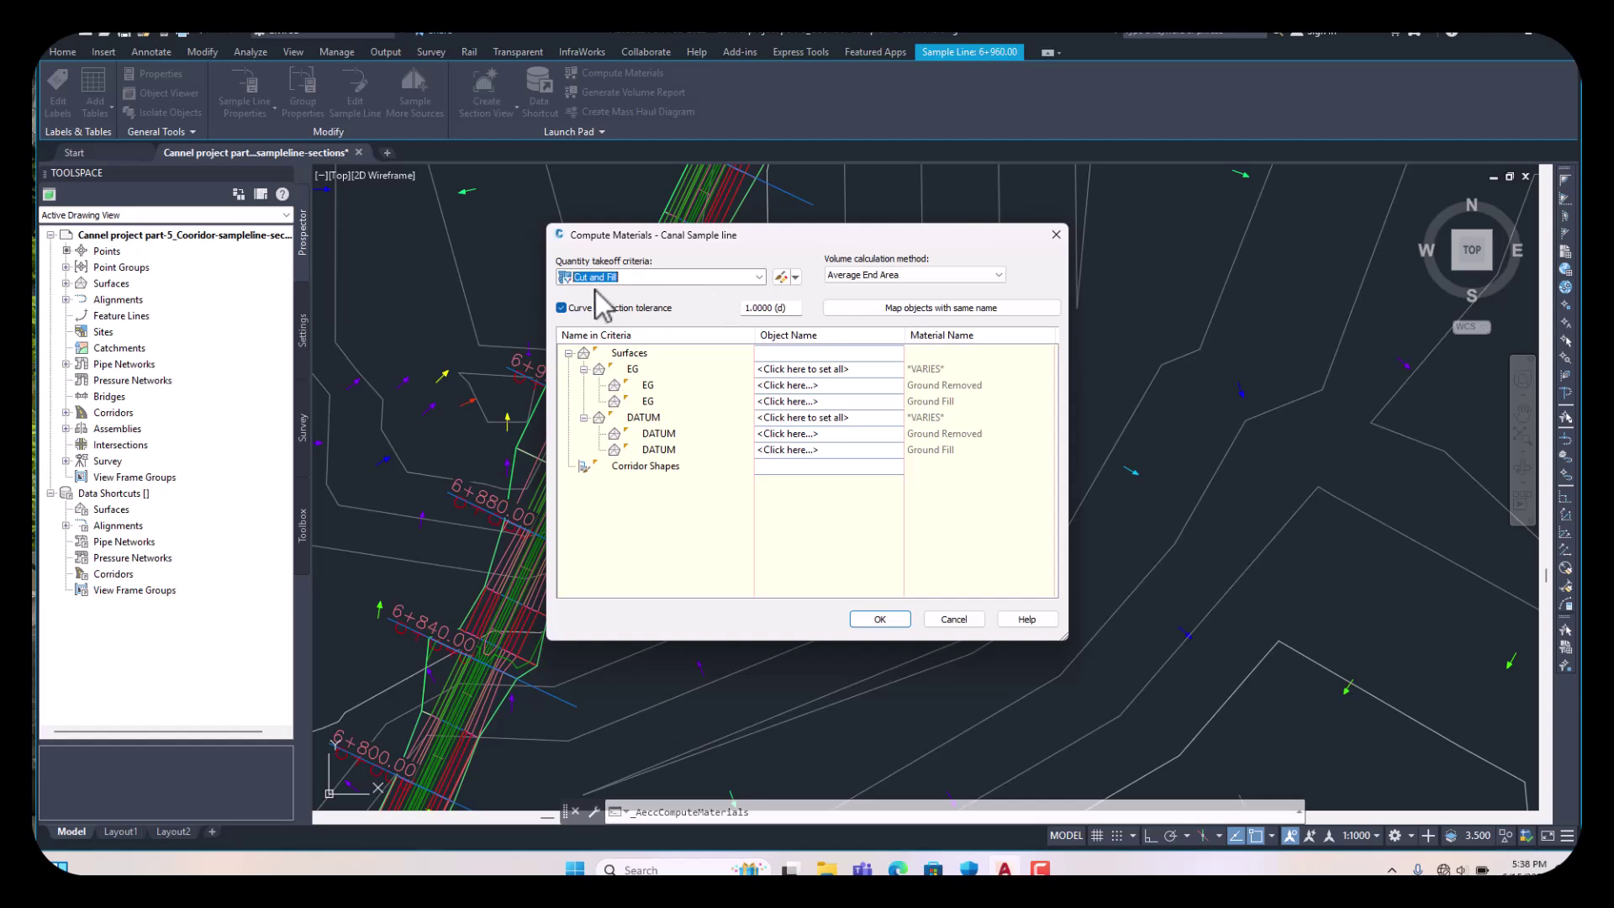
left_click(760, 277)
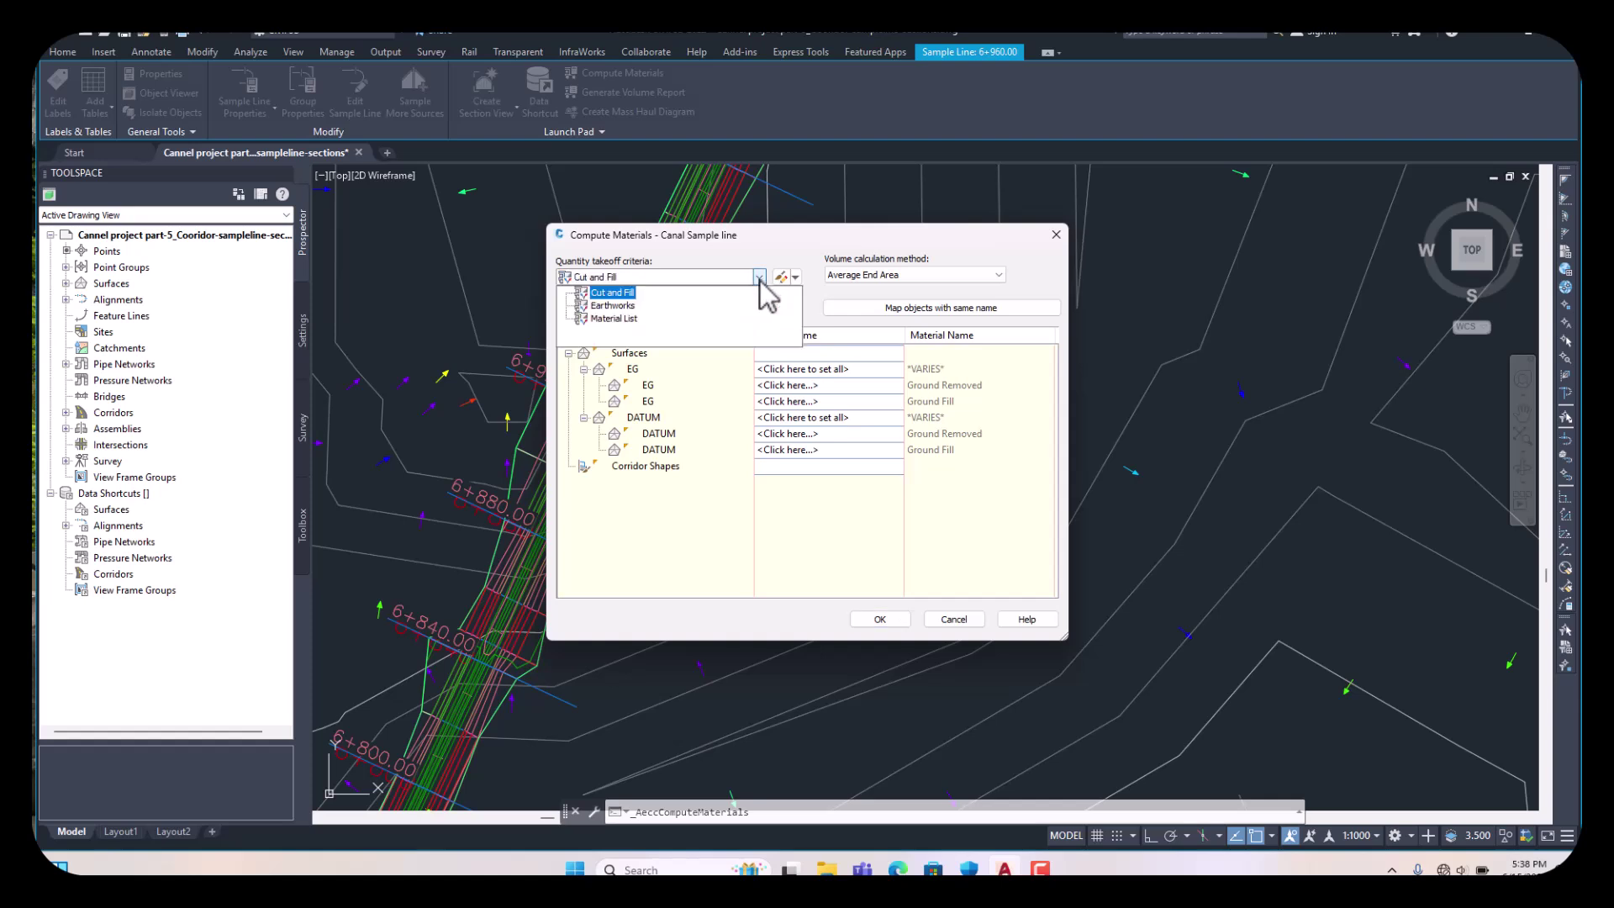
left_click(621, 305)
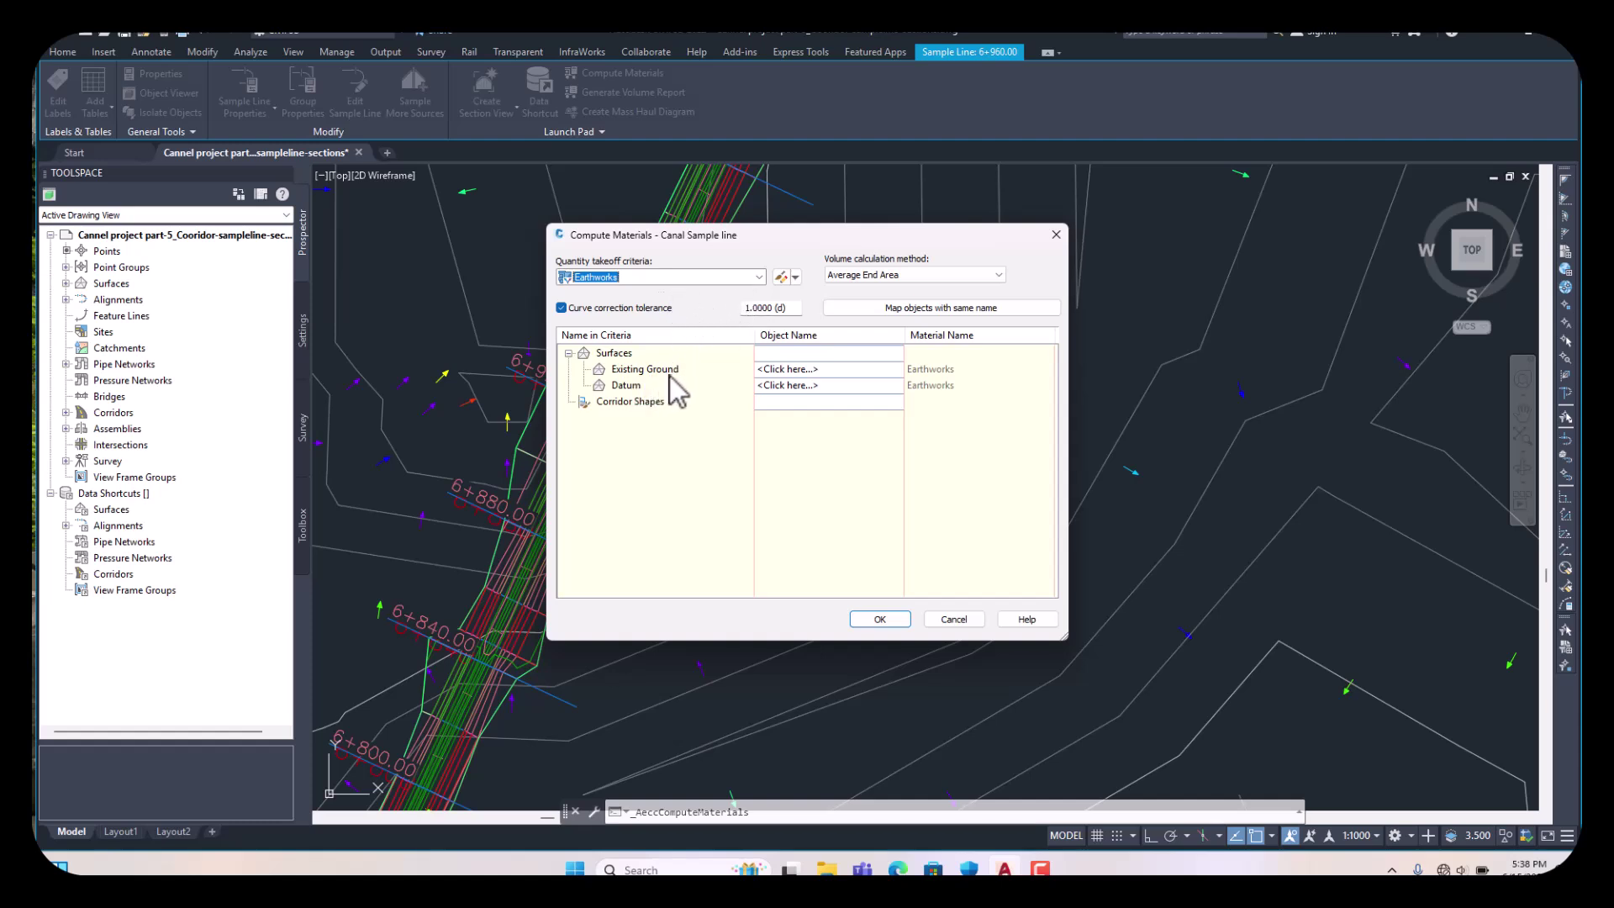
- Map Existing Ground to Cannal area and Datum to Canal section Canal section - (5), and compute the materials
left_click(798, 370)
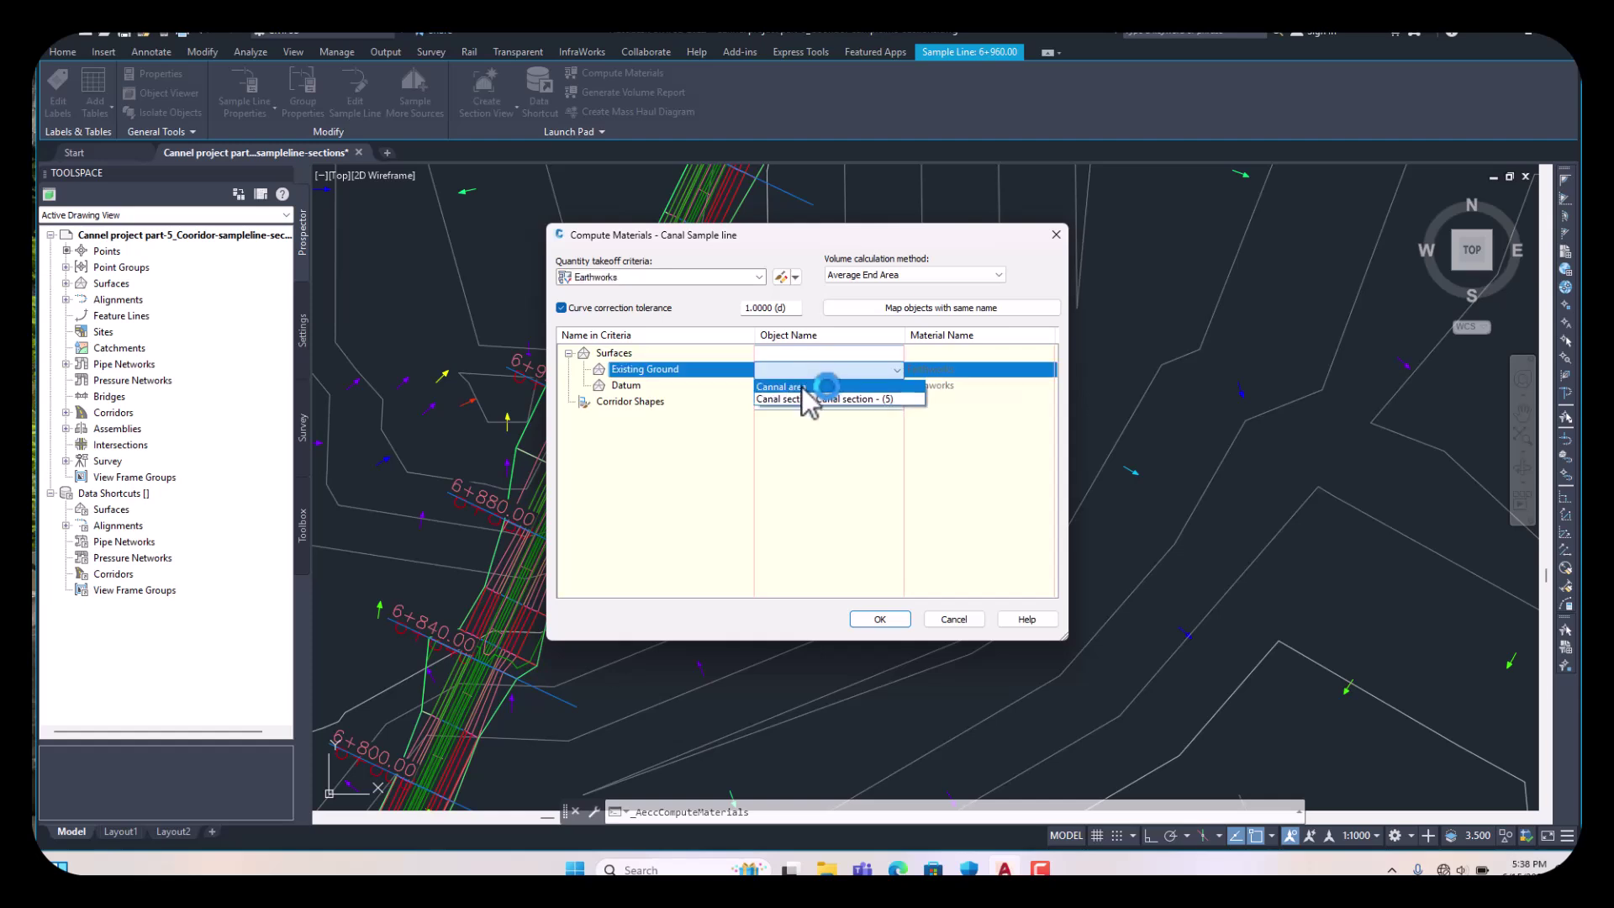
left_click(803, 387)
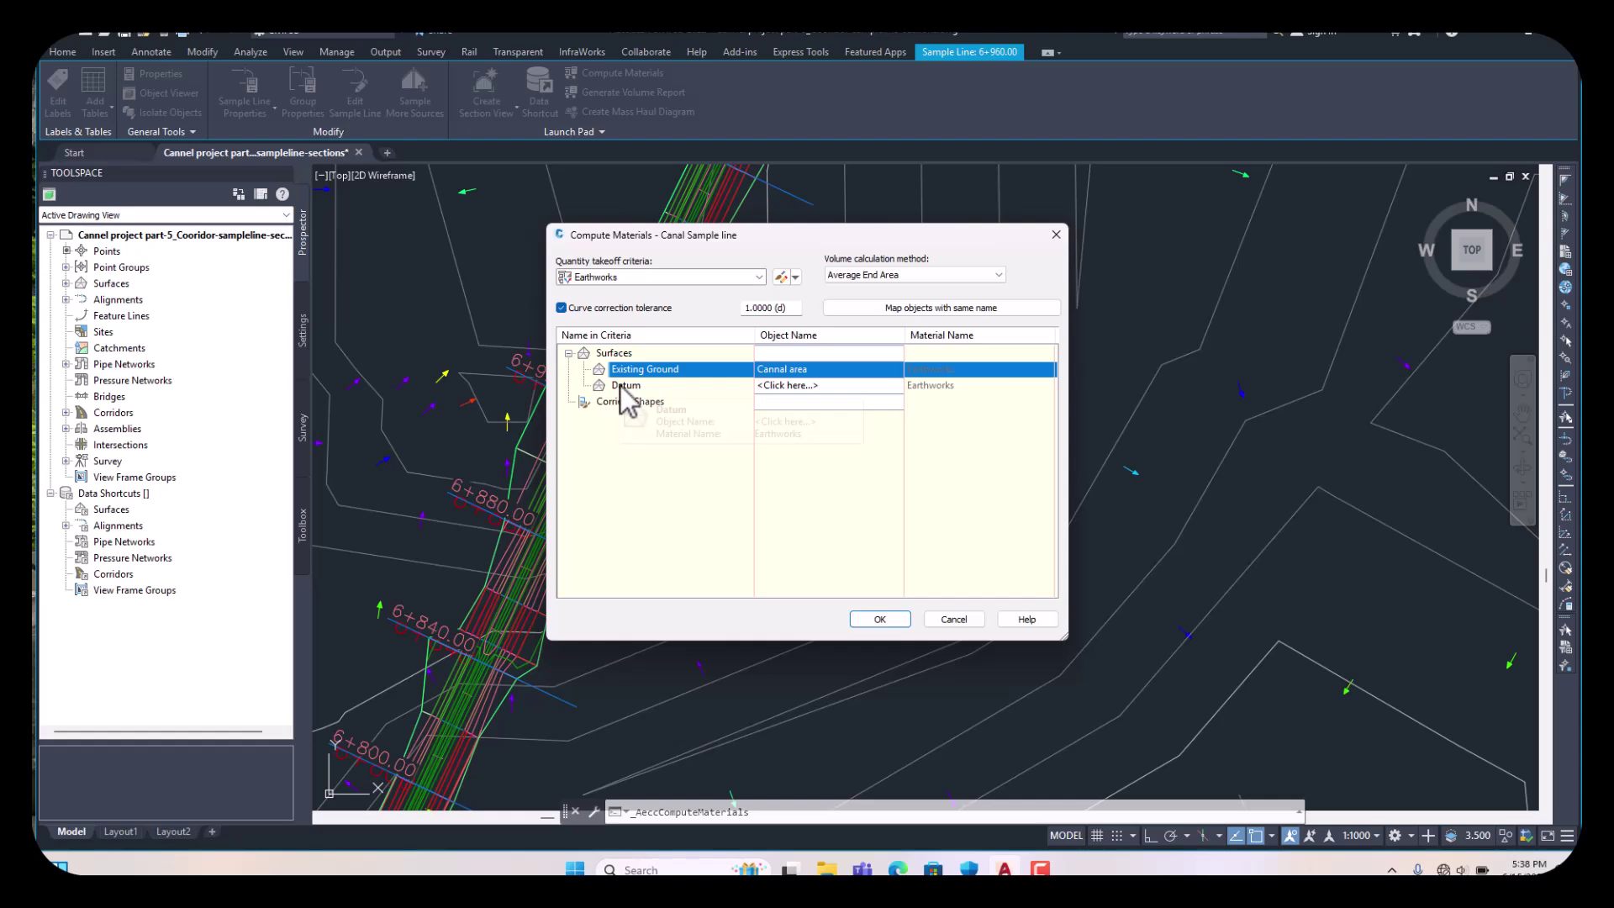
left_click(777, 385)
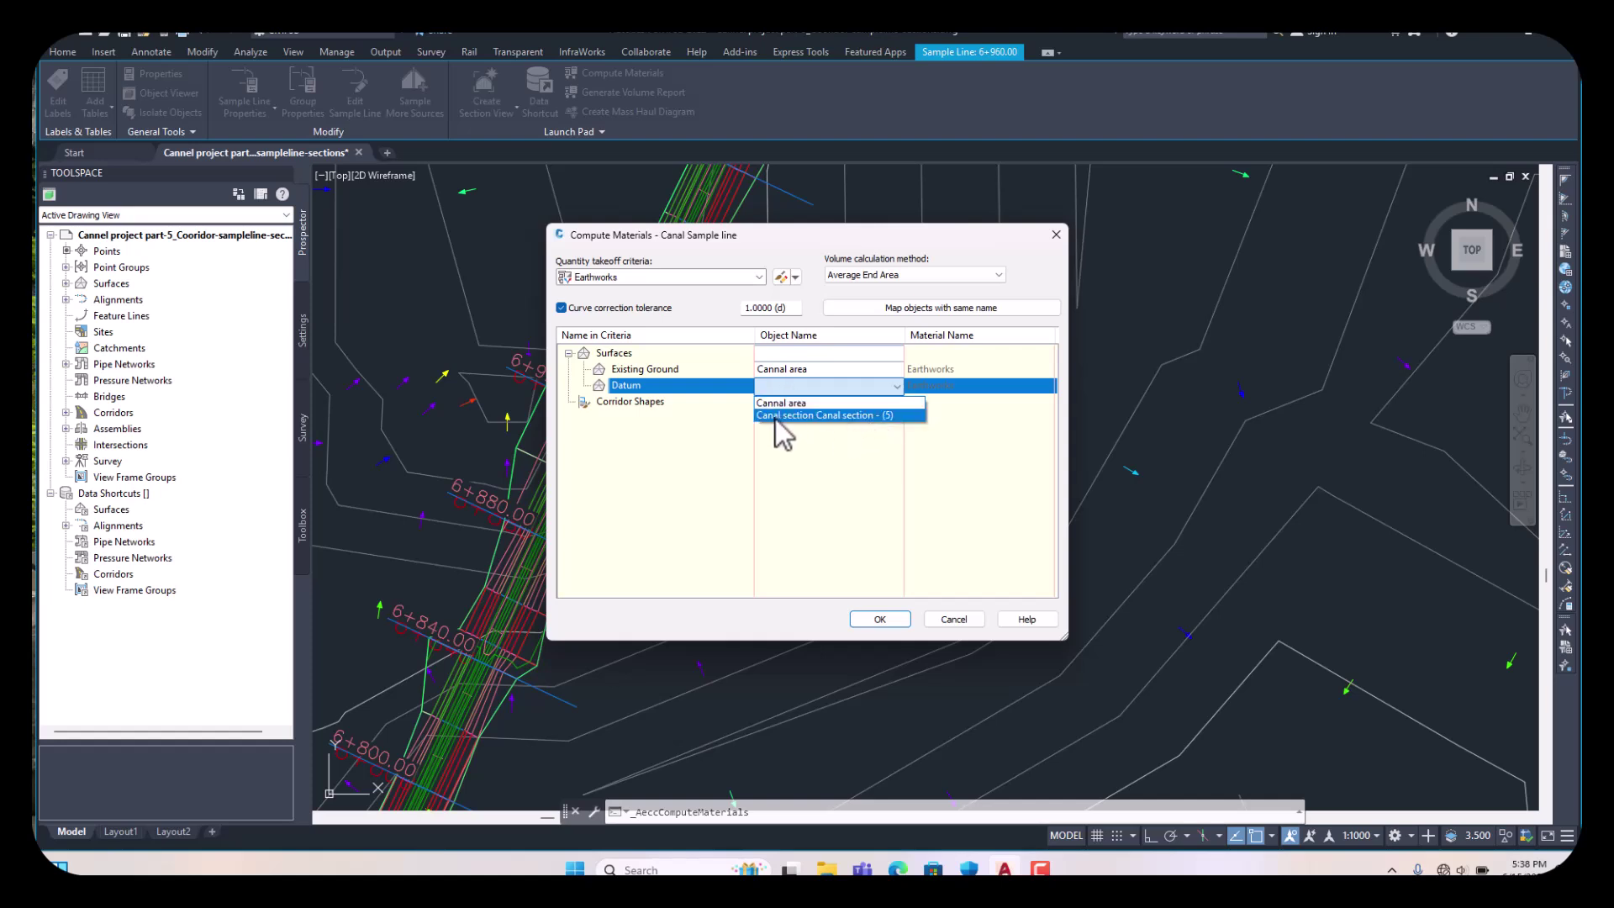
left_click(778, 416)
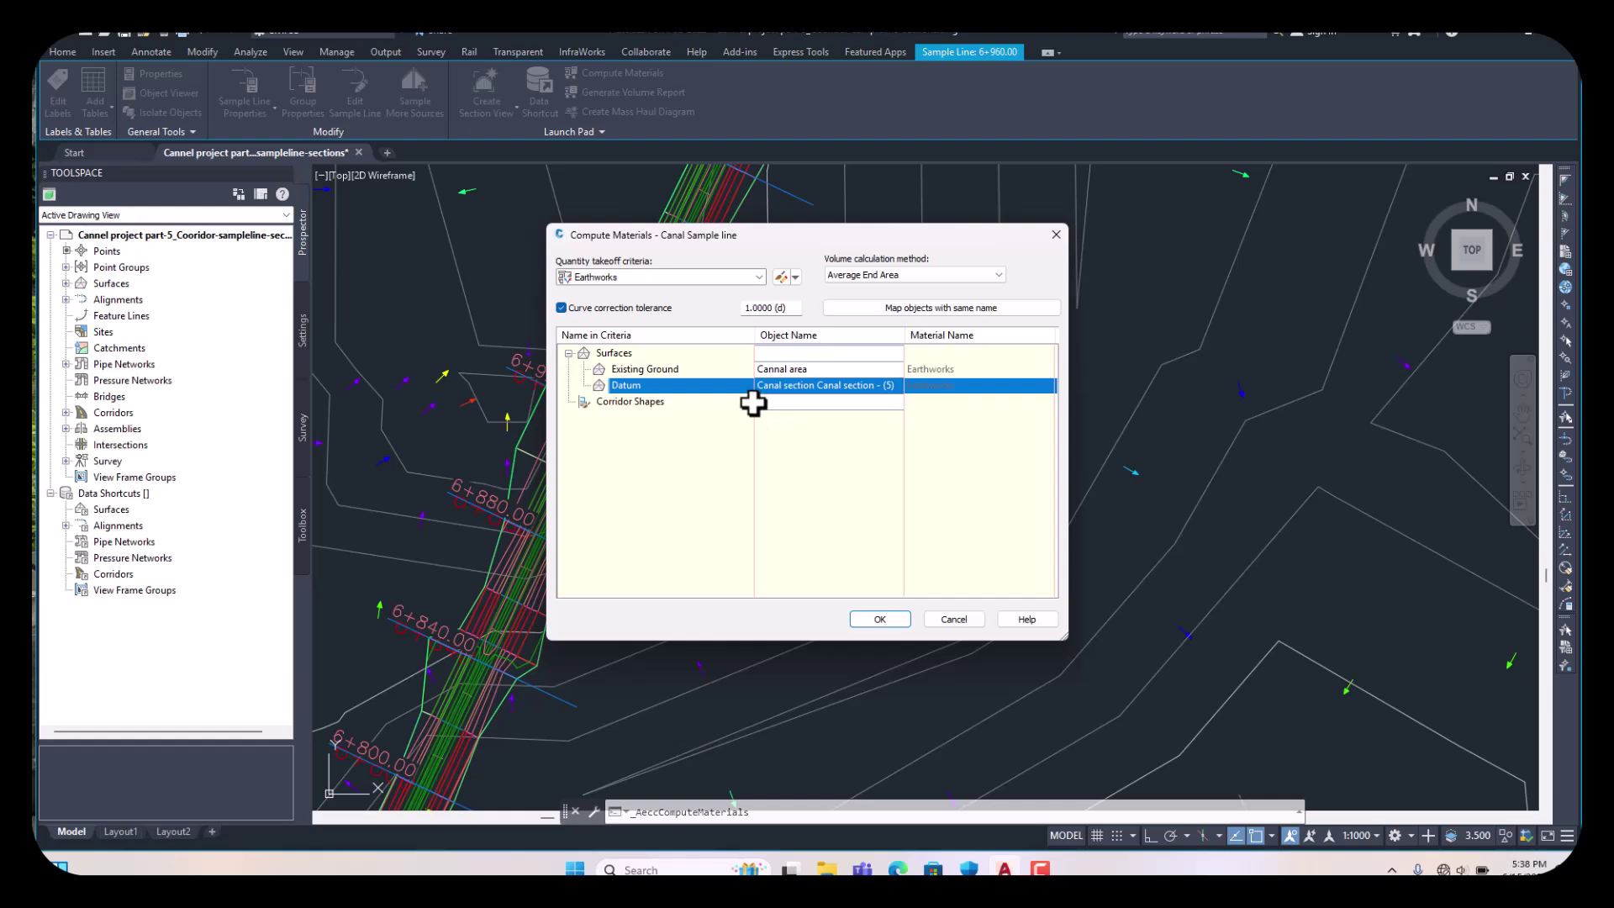
left_click(879, 620)
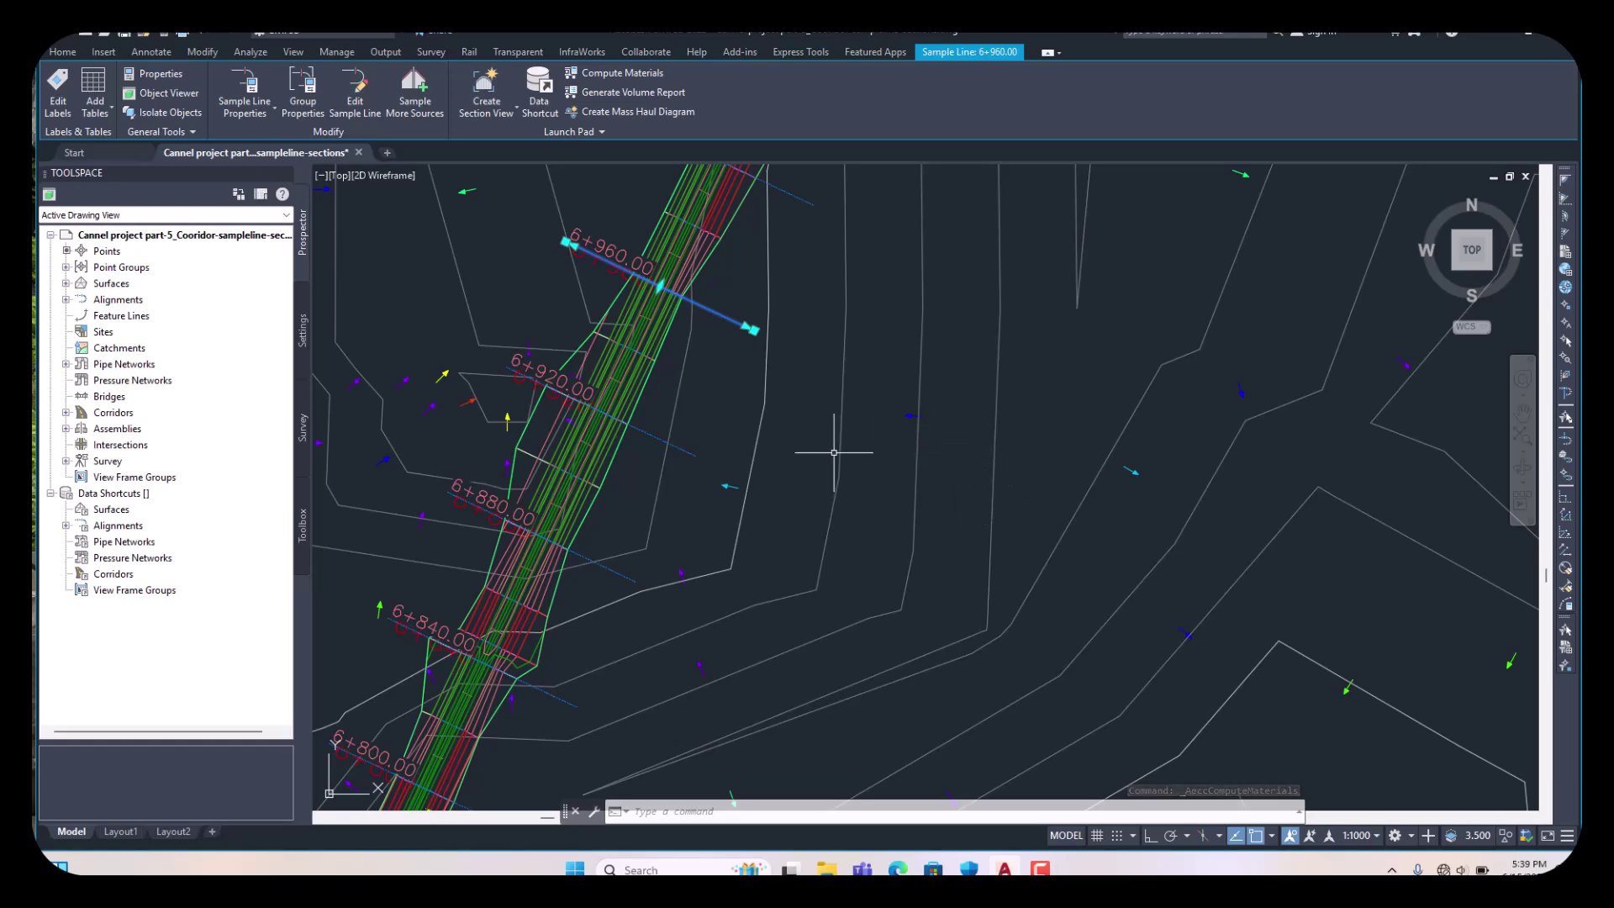
key("Escape")
- Examine the computed Earthworks material areas in the cross-section views at stations 4+000.00 and 4+800.00
scroll(812, 483, "down", 10)
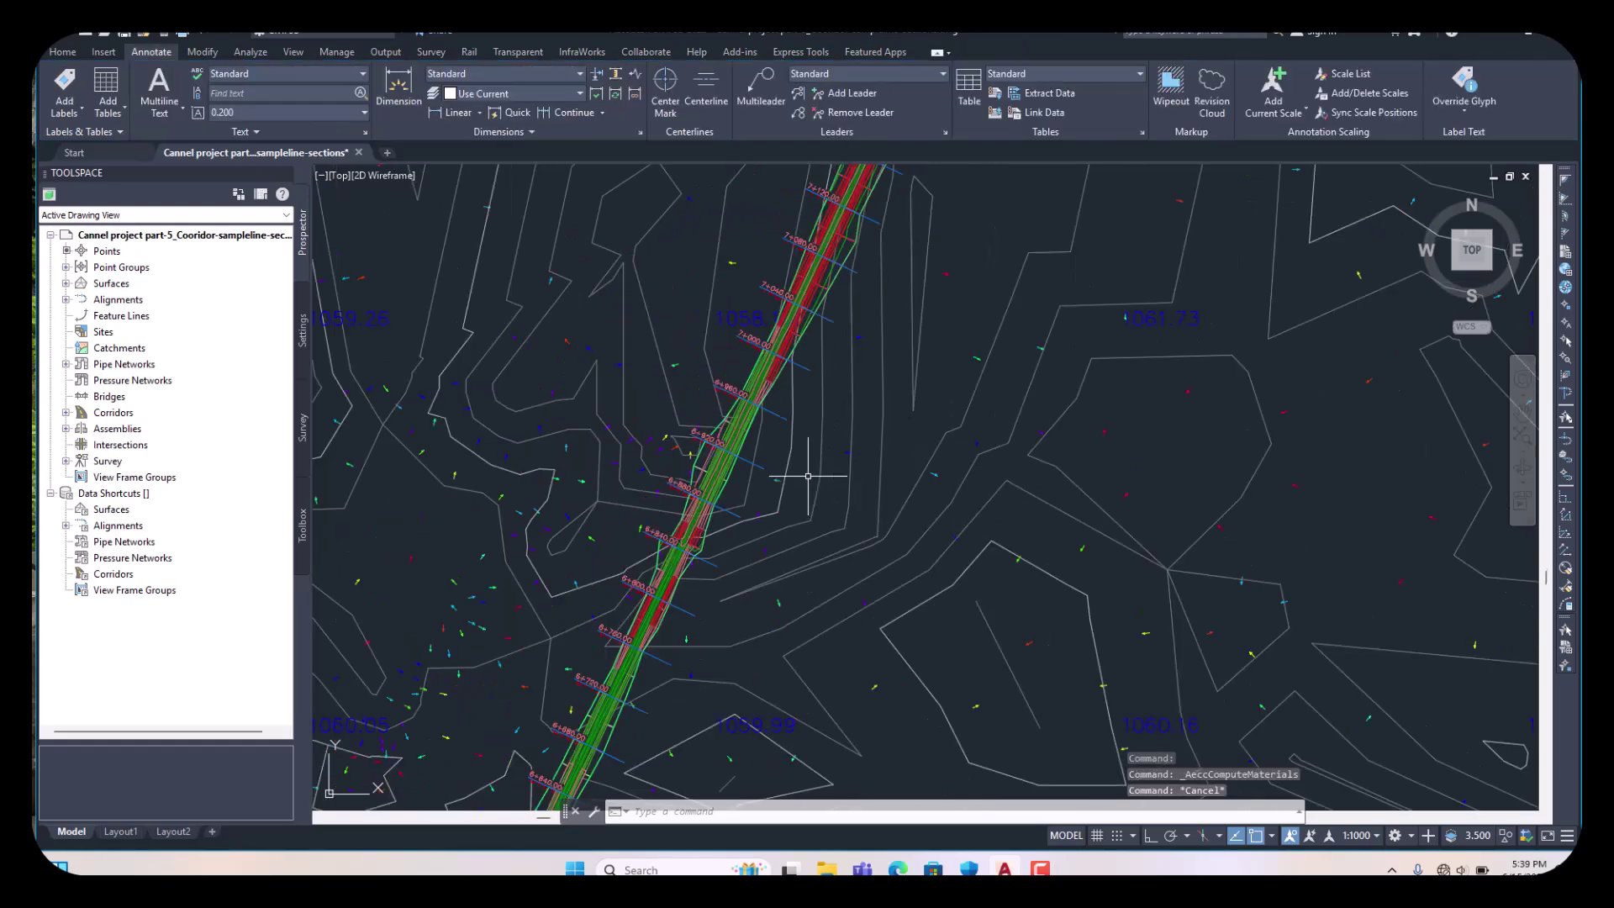
scroll(835, 468, "down", 2)
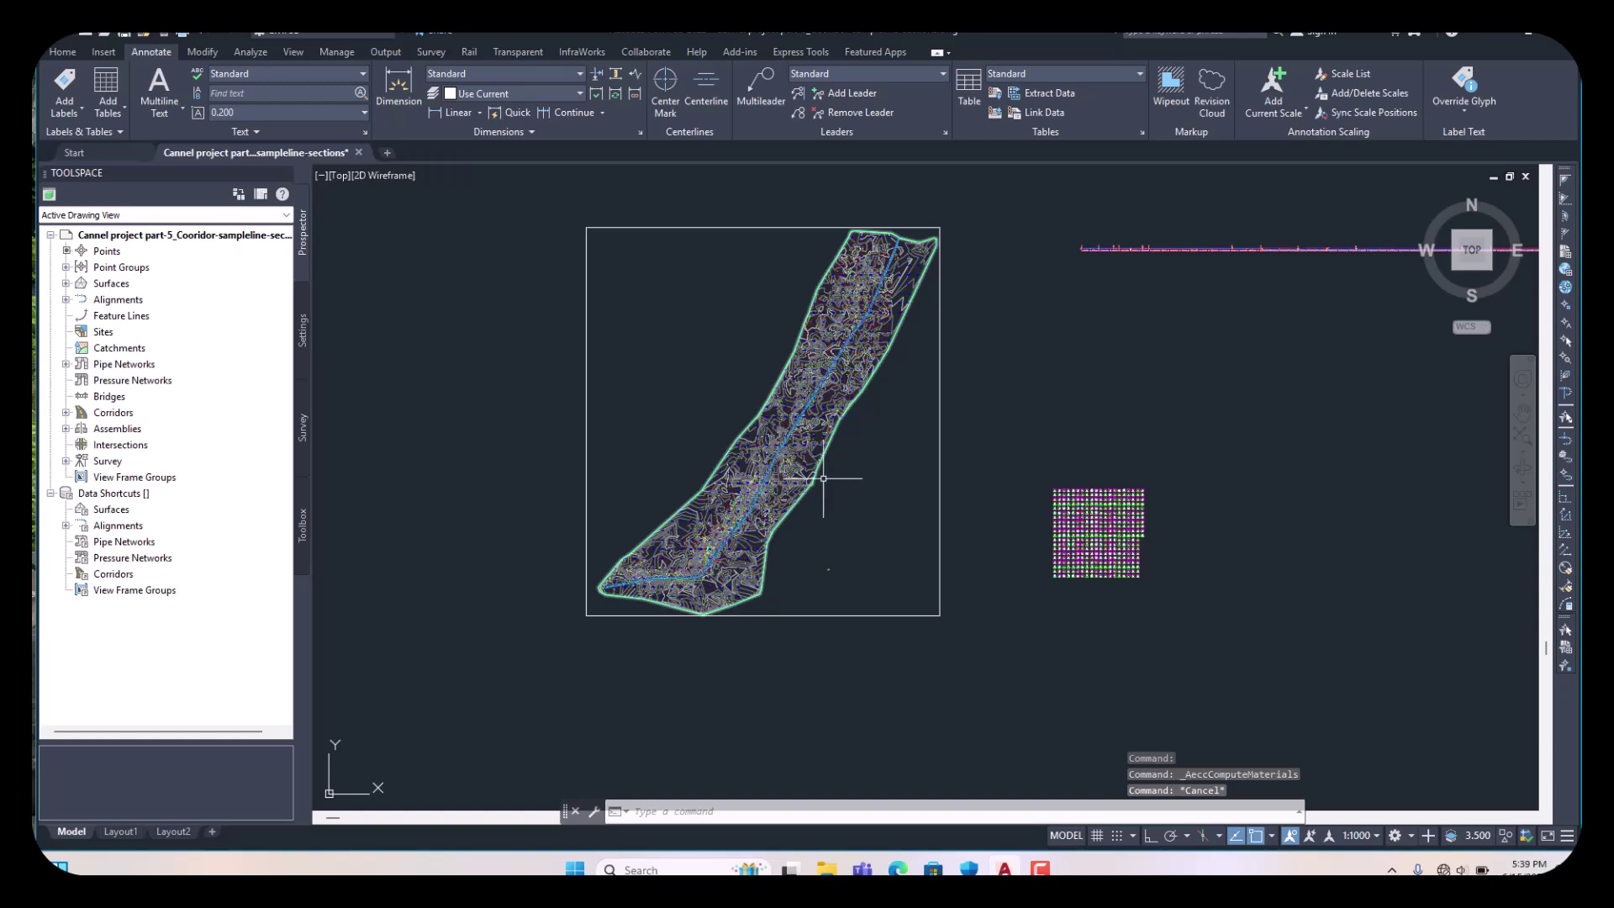
scroll(1073, 484, "up", 6)
scroll(1073, 484, "up", 8)
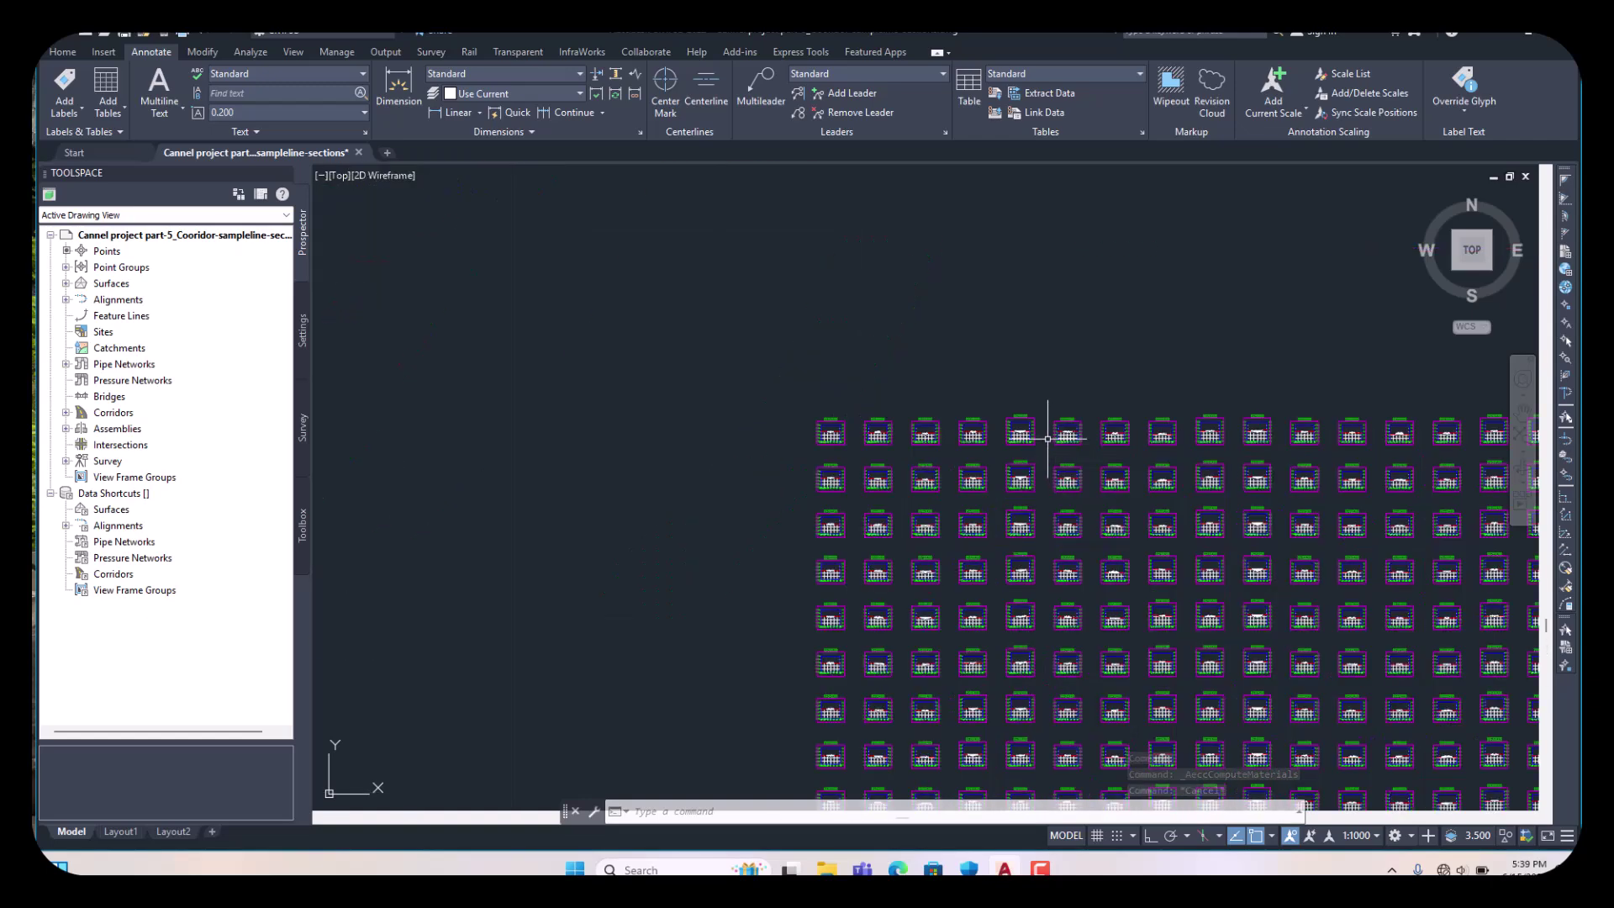
scroll(967, 433, "up", 5)
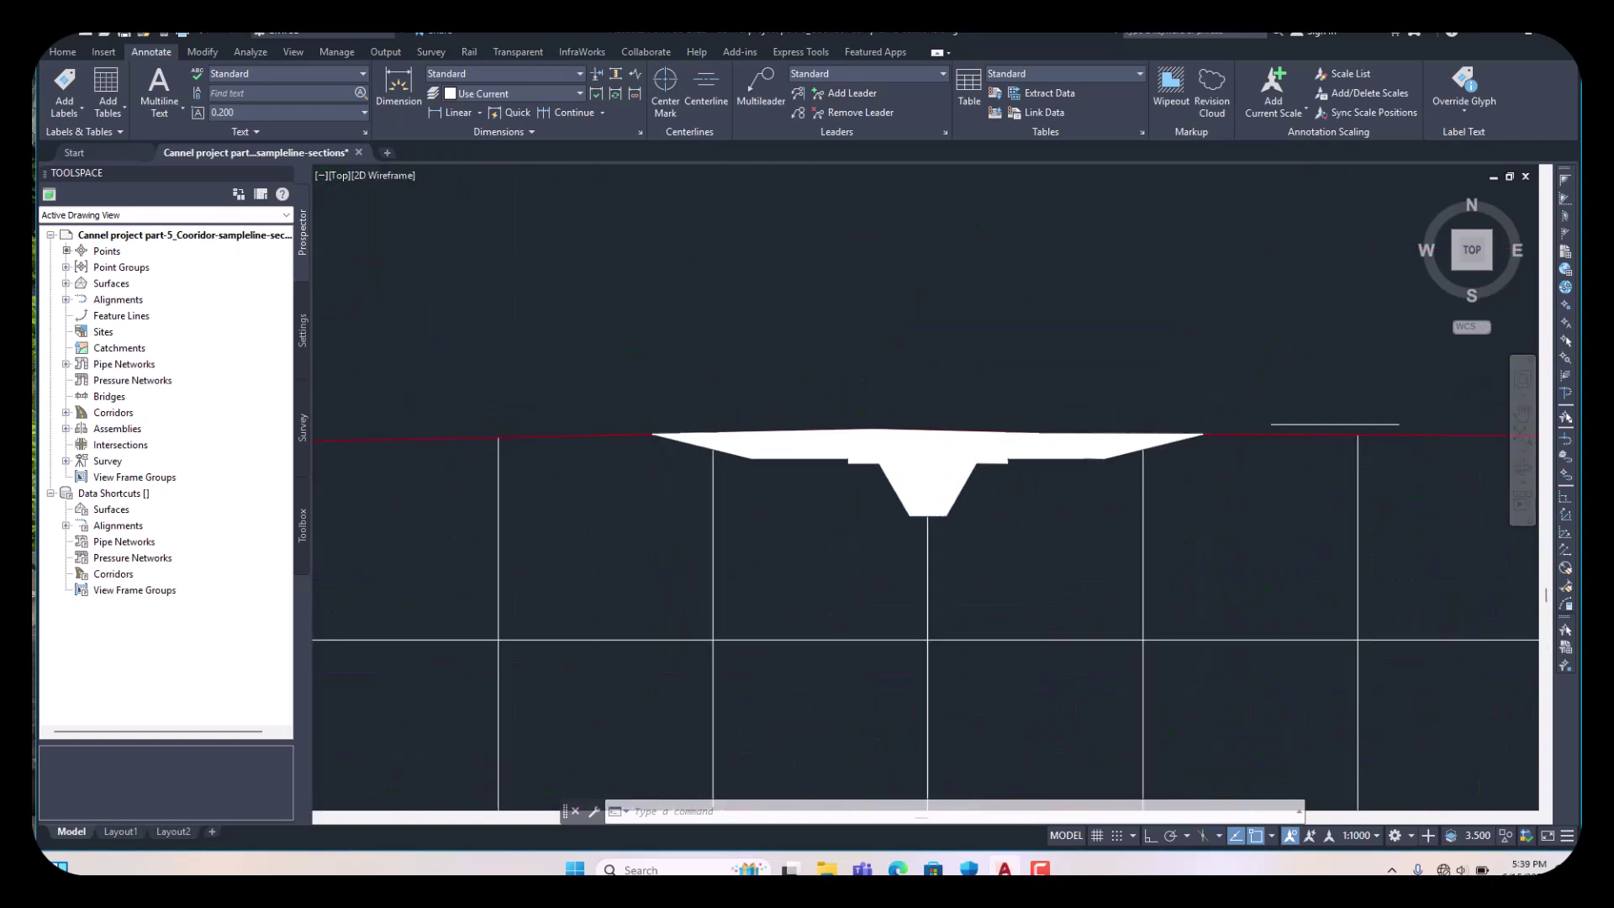
scroll(768, 490, "down", 4)
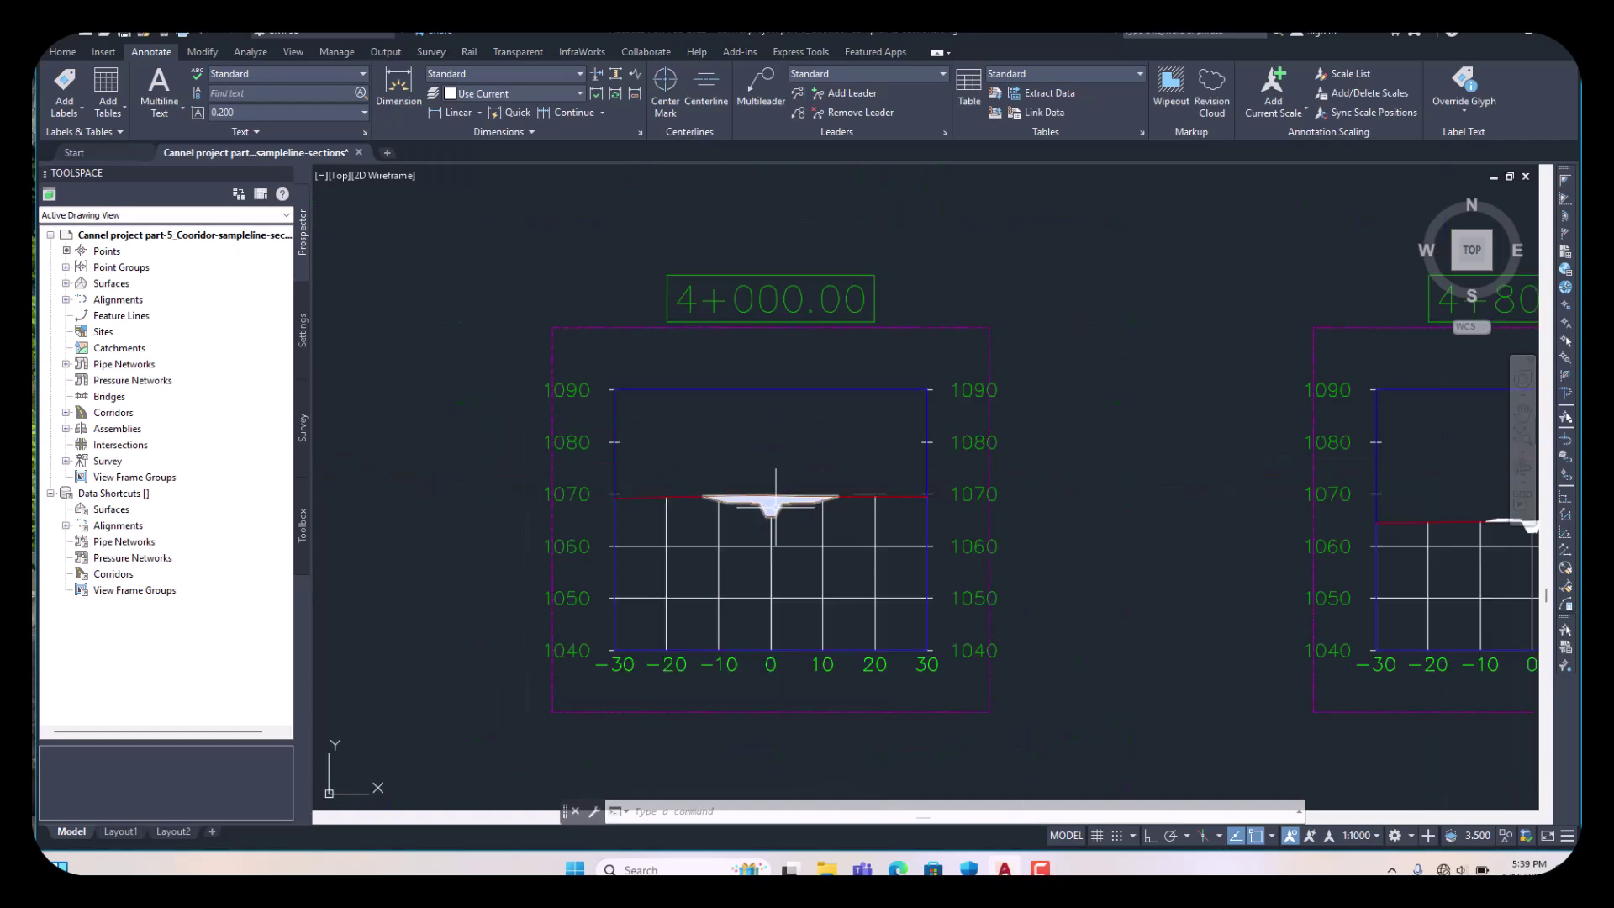
scroll(697, 446, "up", 5)
scroll(1467, 533, "down", 5)
scroll(1167, 500, "up", 8)
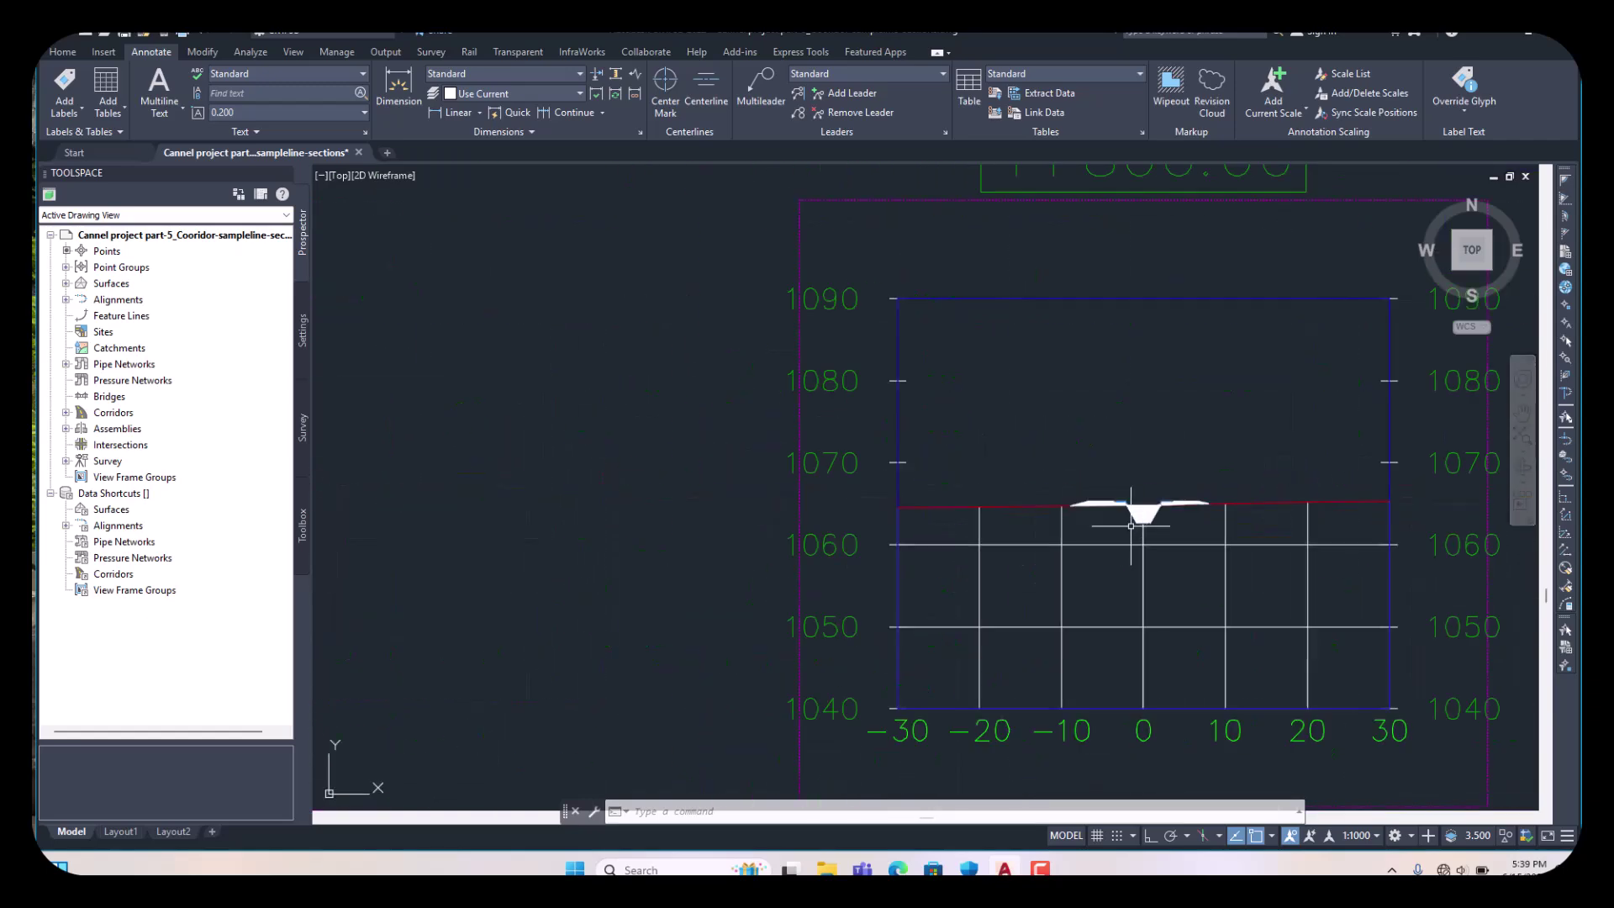
scroll(1028, 504, "up", 2)
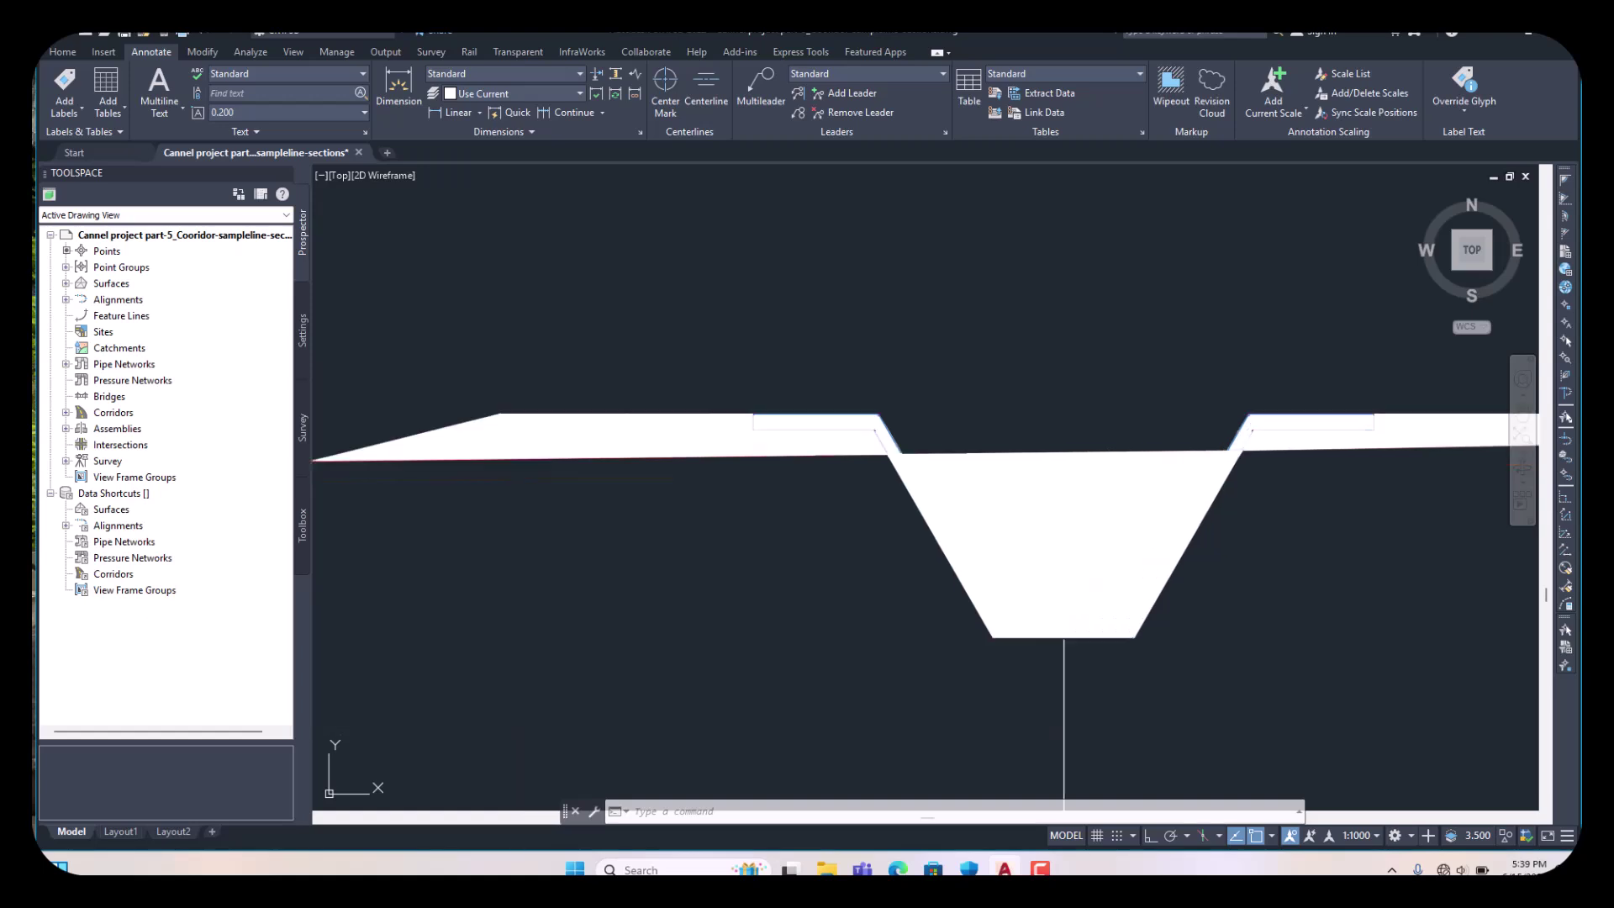
scroll(943, 474, "down", 4)
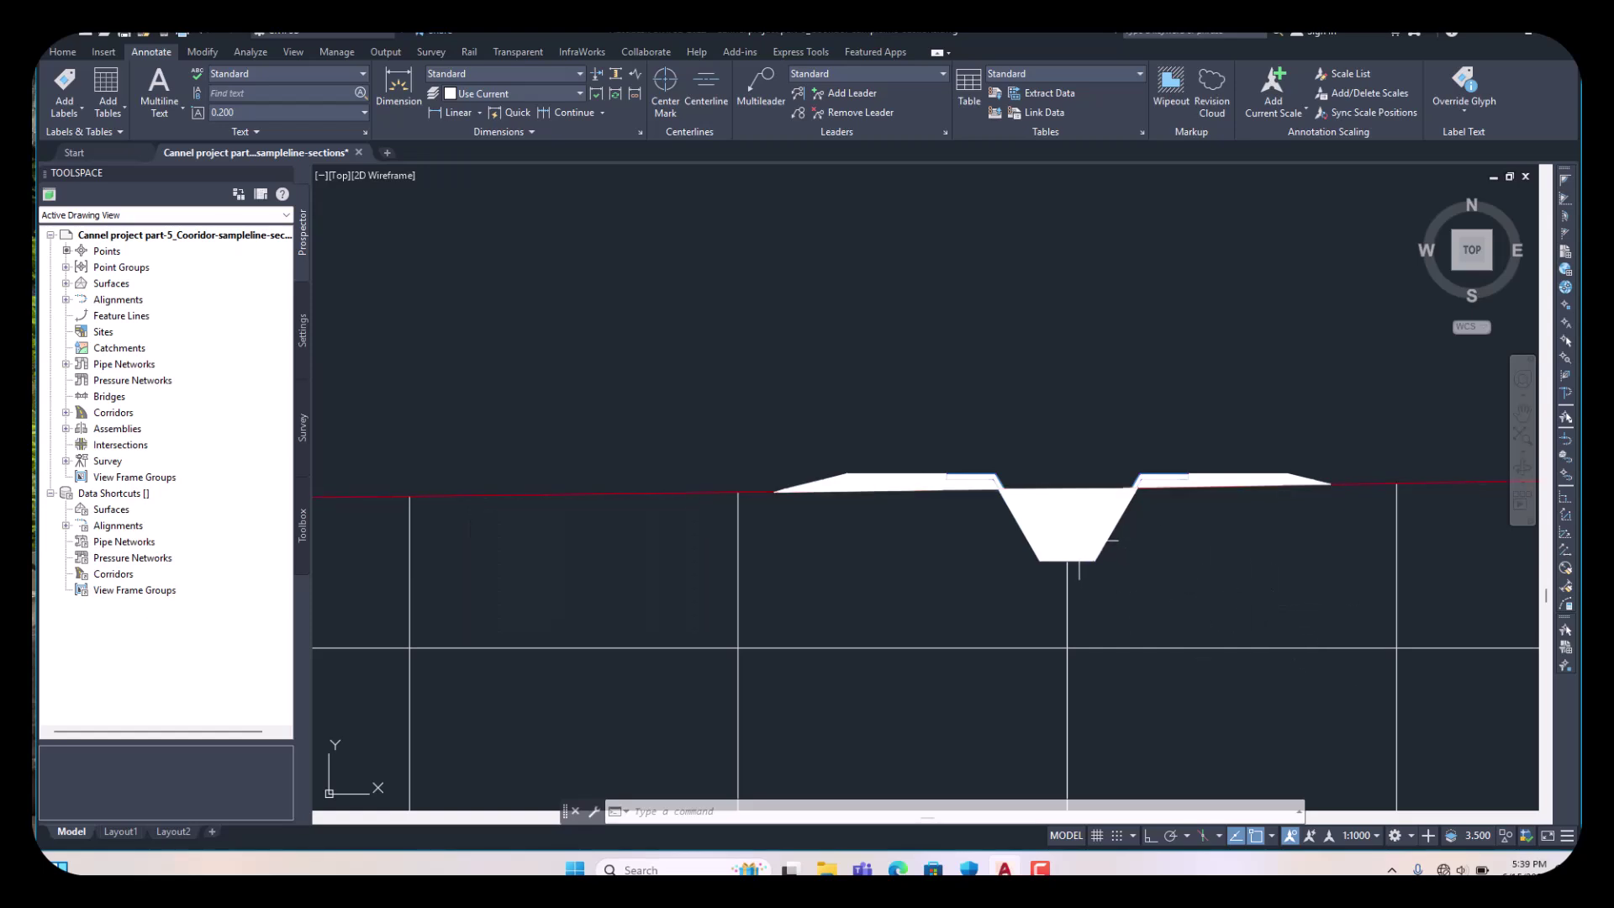
mouse_move(1078, 538)
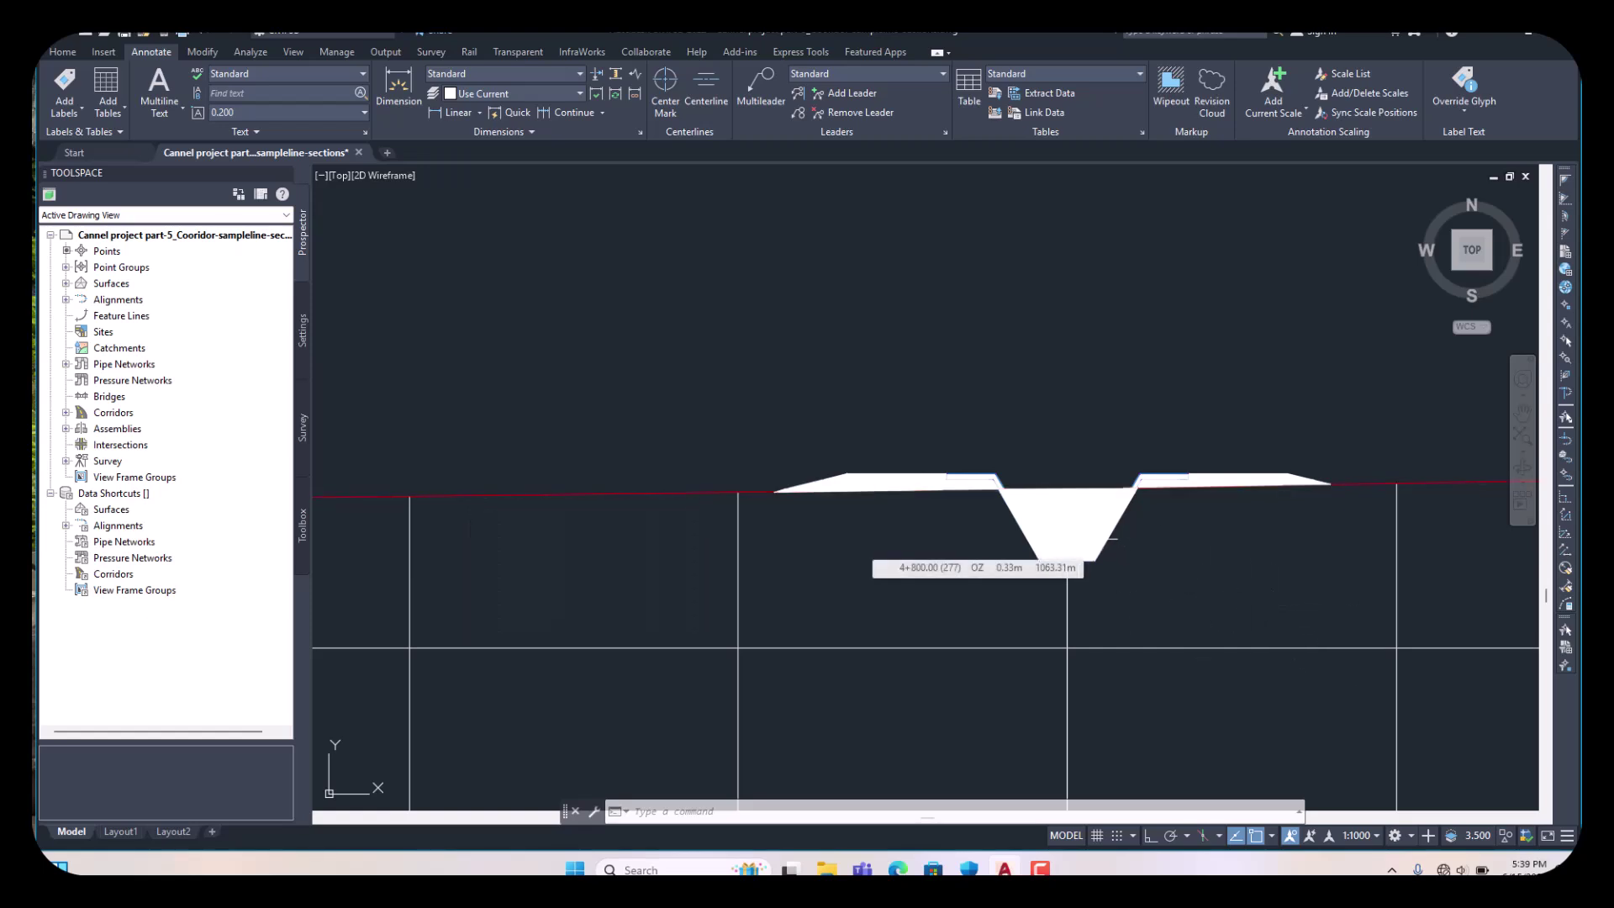
mouse_move(1252, 473)
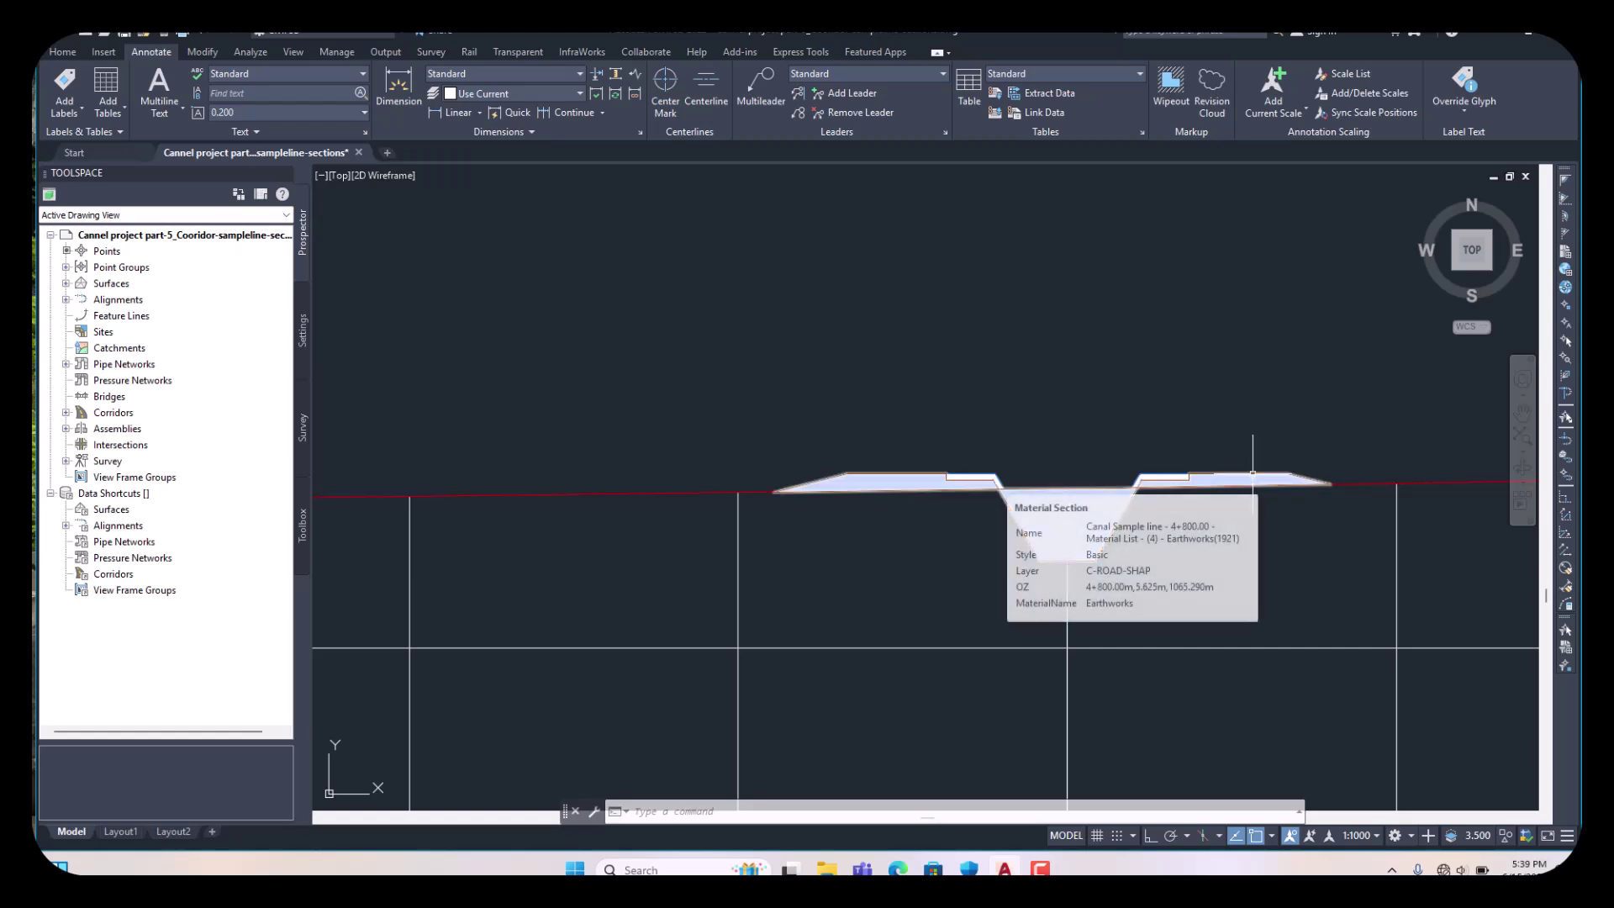
scroll(1252, 474, "down", 4)
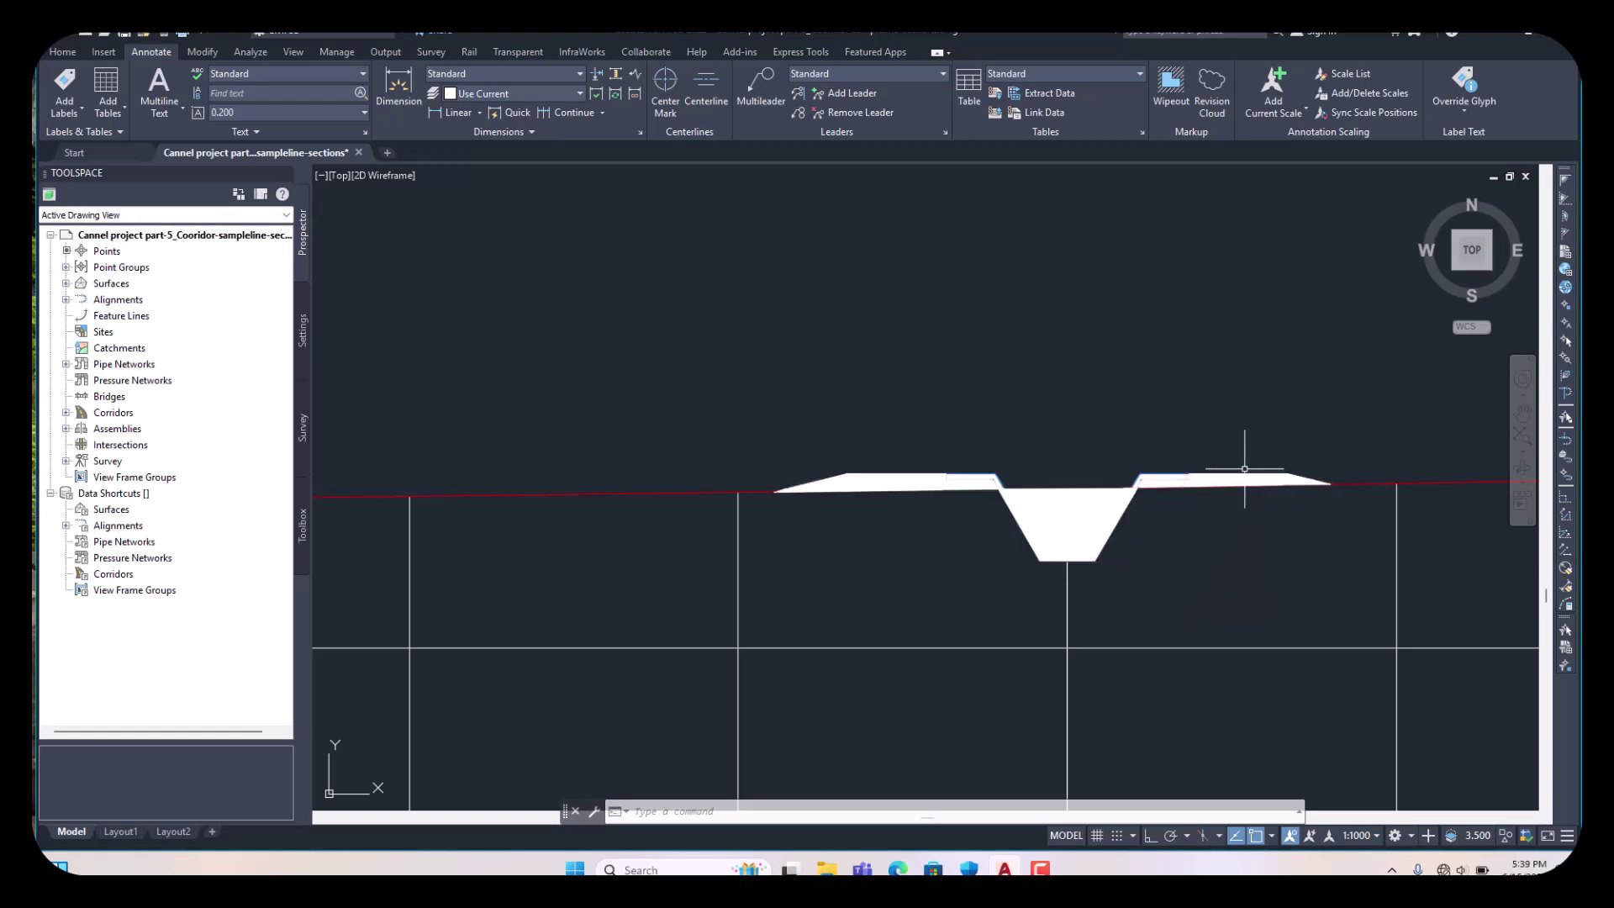
scroll(995, 539, "down", 5)
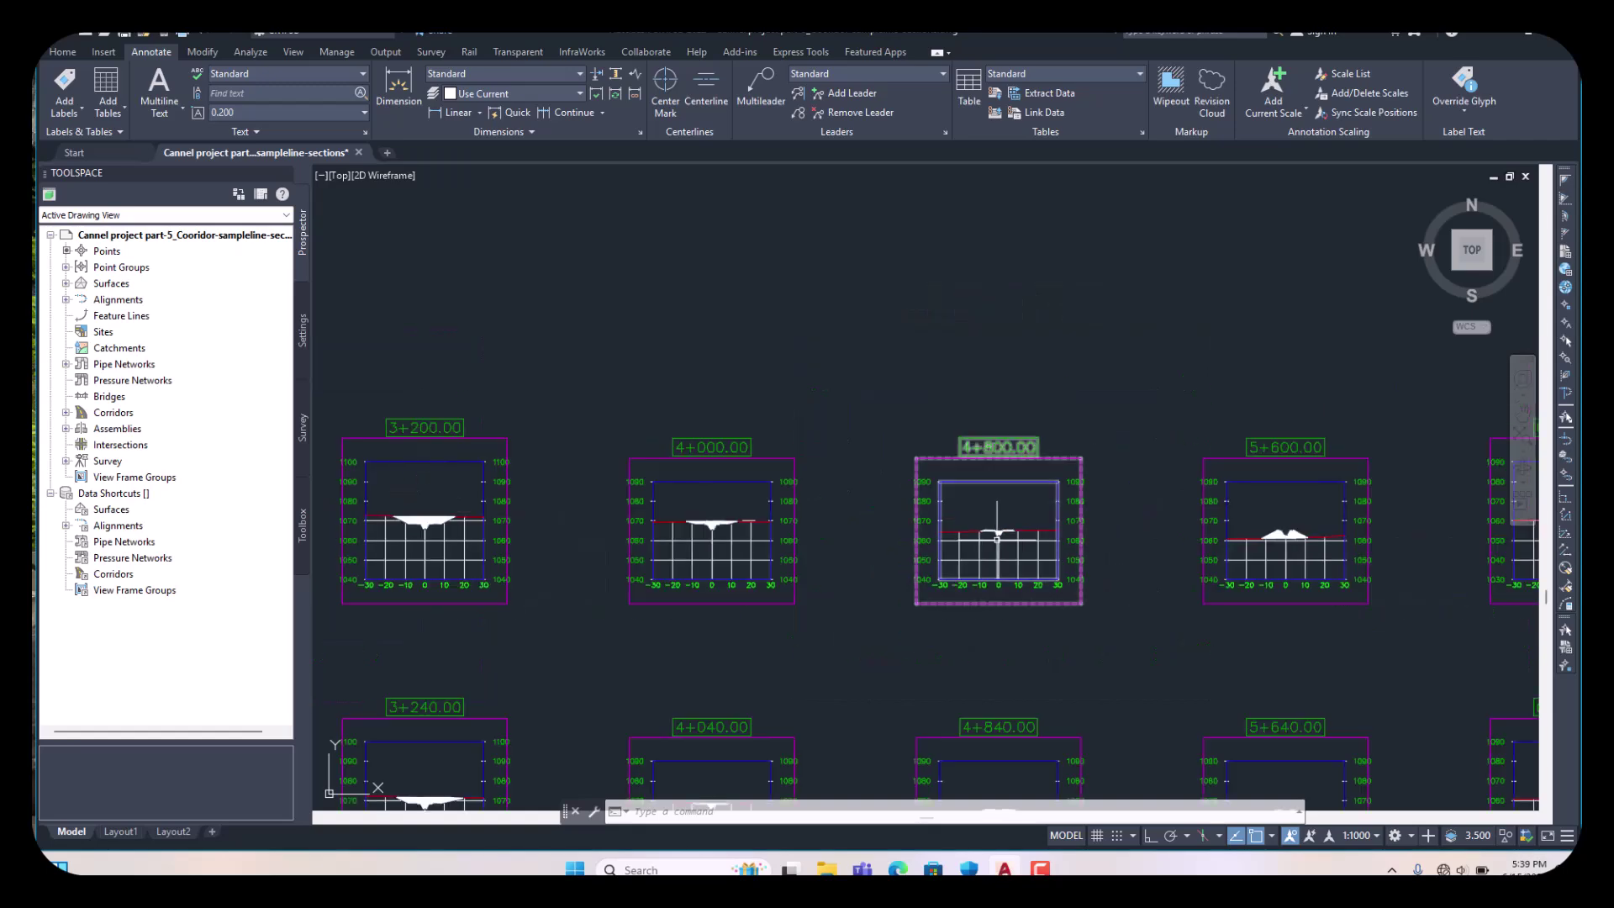
scroll(997, 540, "up", 12)
scroll(996, 540, "down", 10)
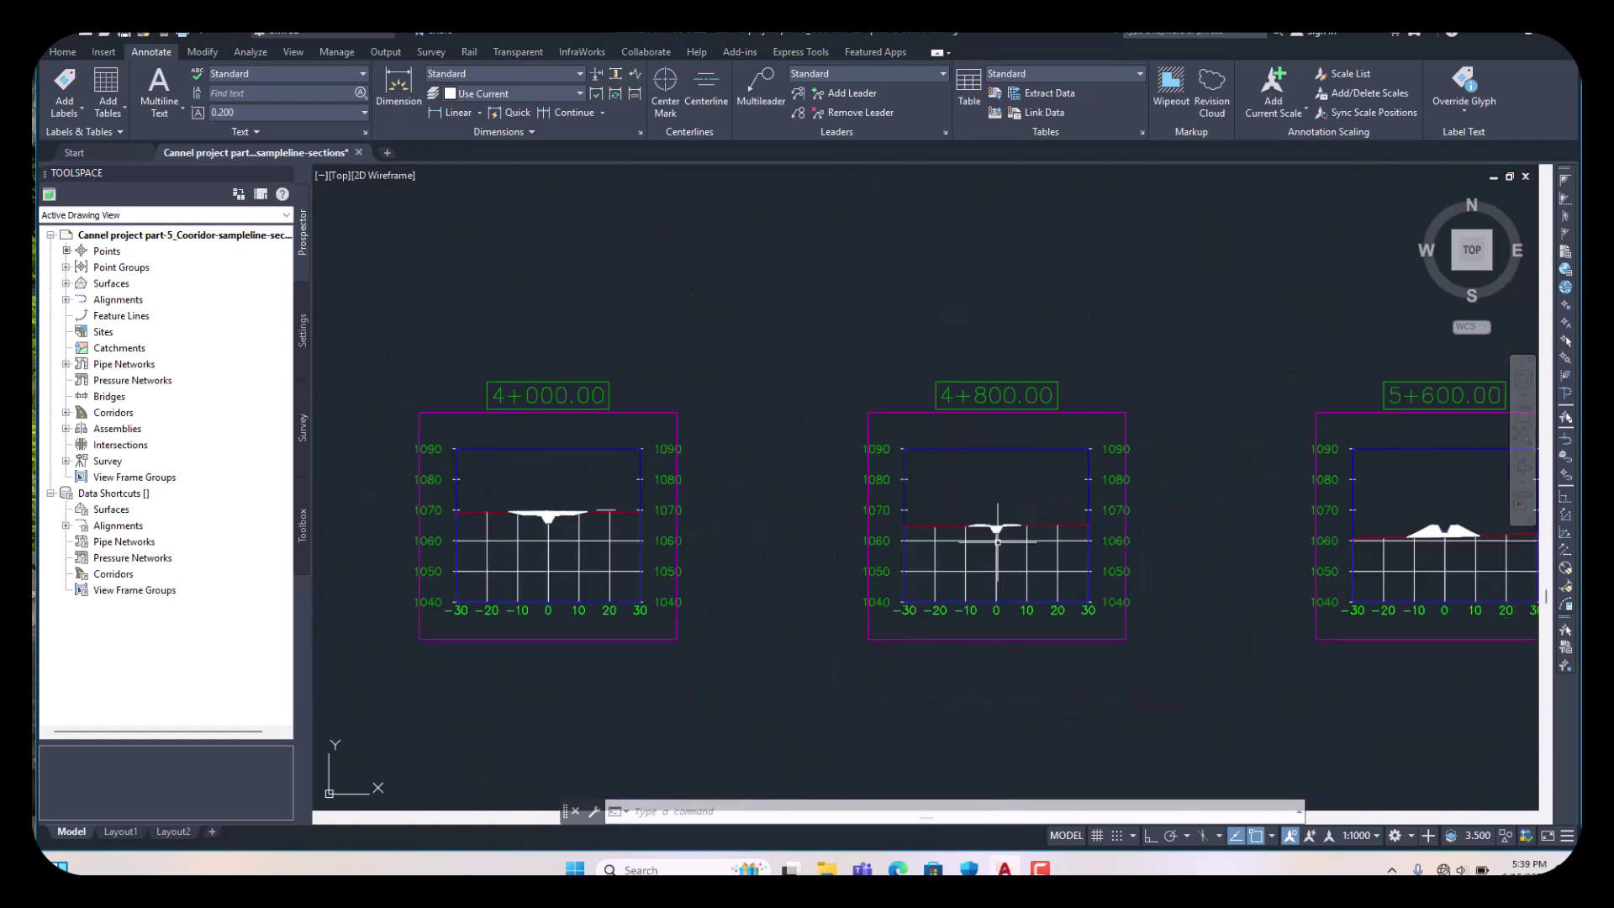
- Inspect the Earthworks material area in a raised-embankment cross-section view and look over the neighbouring section views
scroll(966, 673, "down", 3)
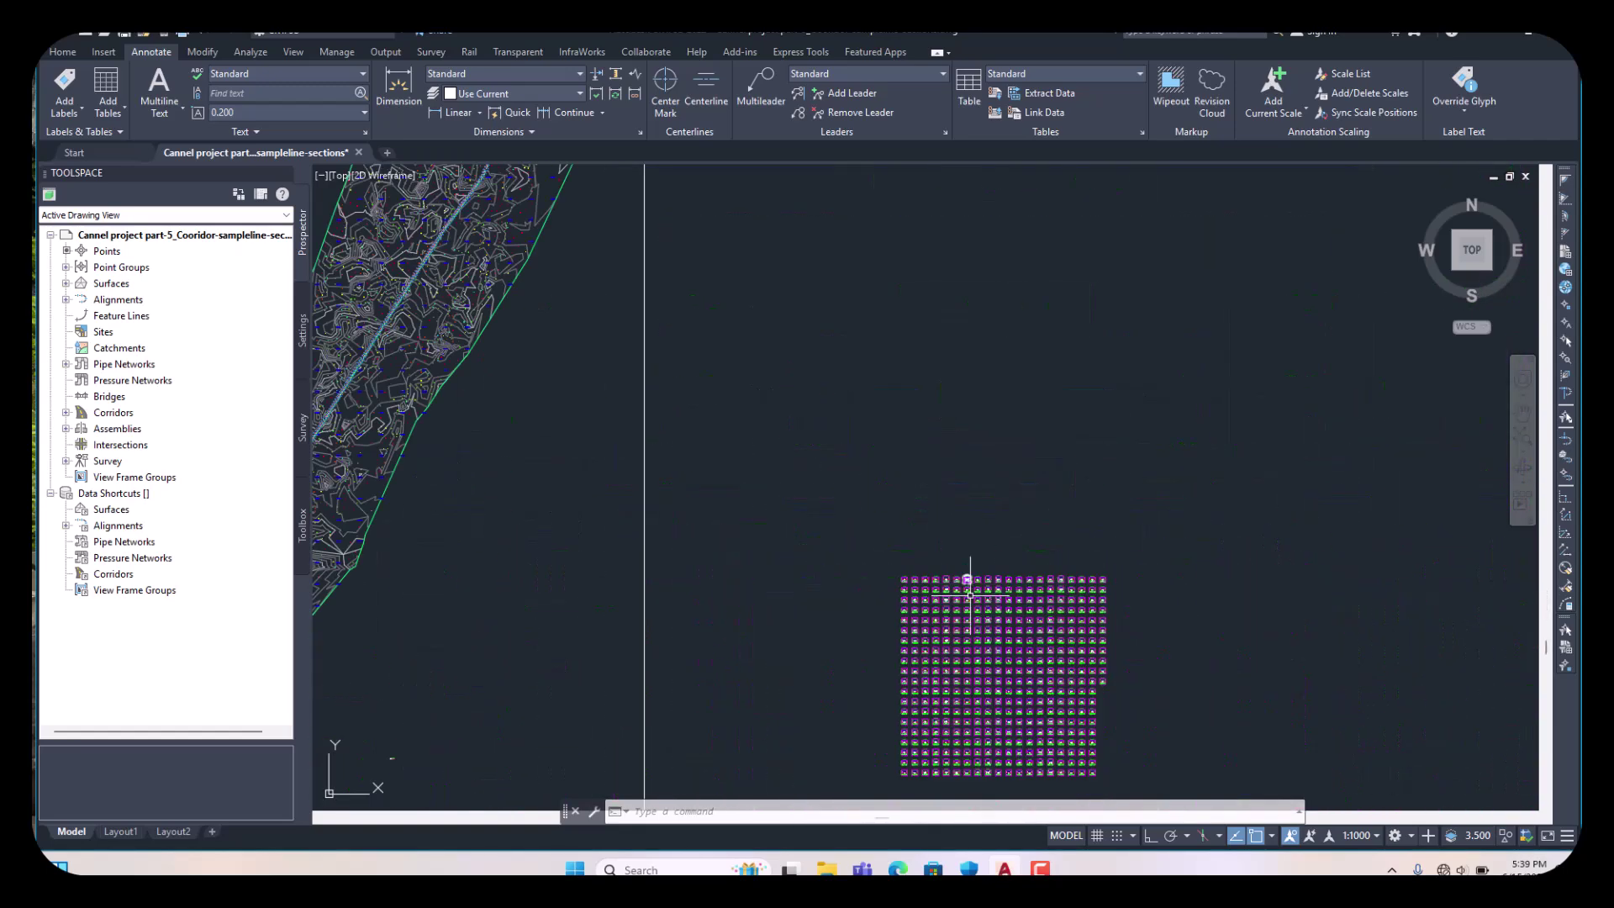
scroll(955, 669, "up", 8)
scroll(1026, 619, "up", 8)
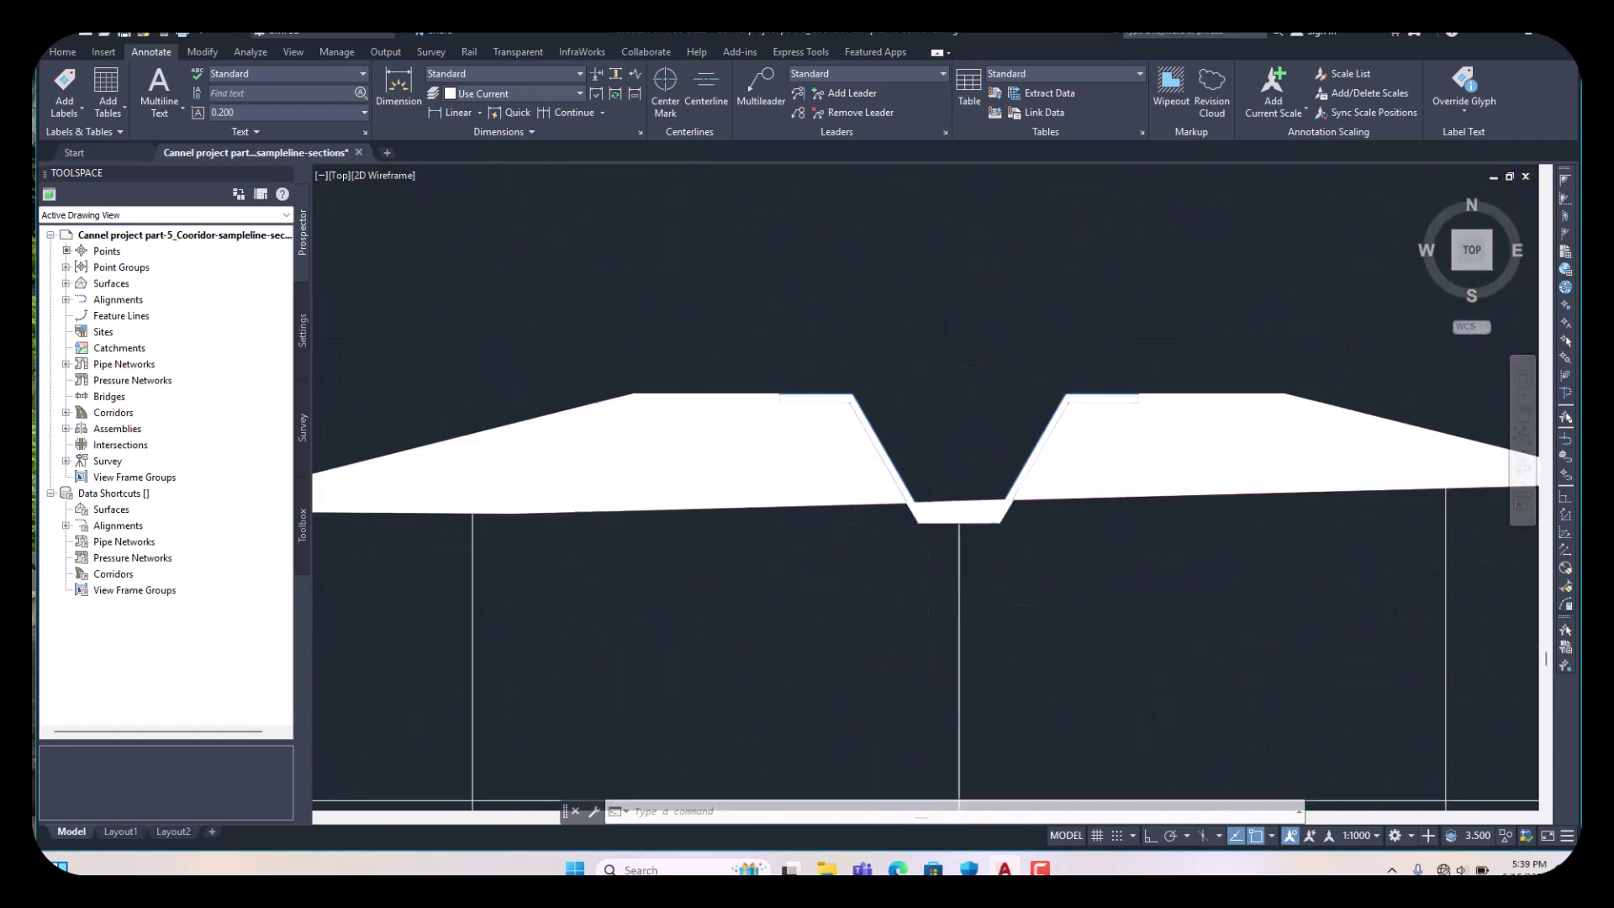
scroll(966, 594, "down", 5)
scroll(1047, 553, "up", 2)
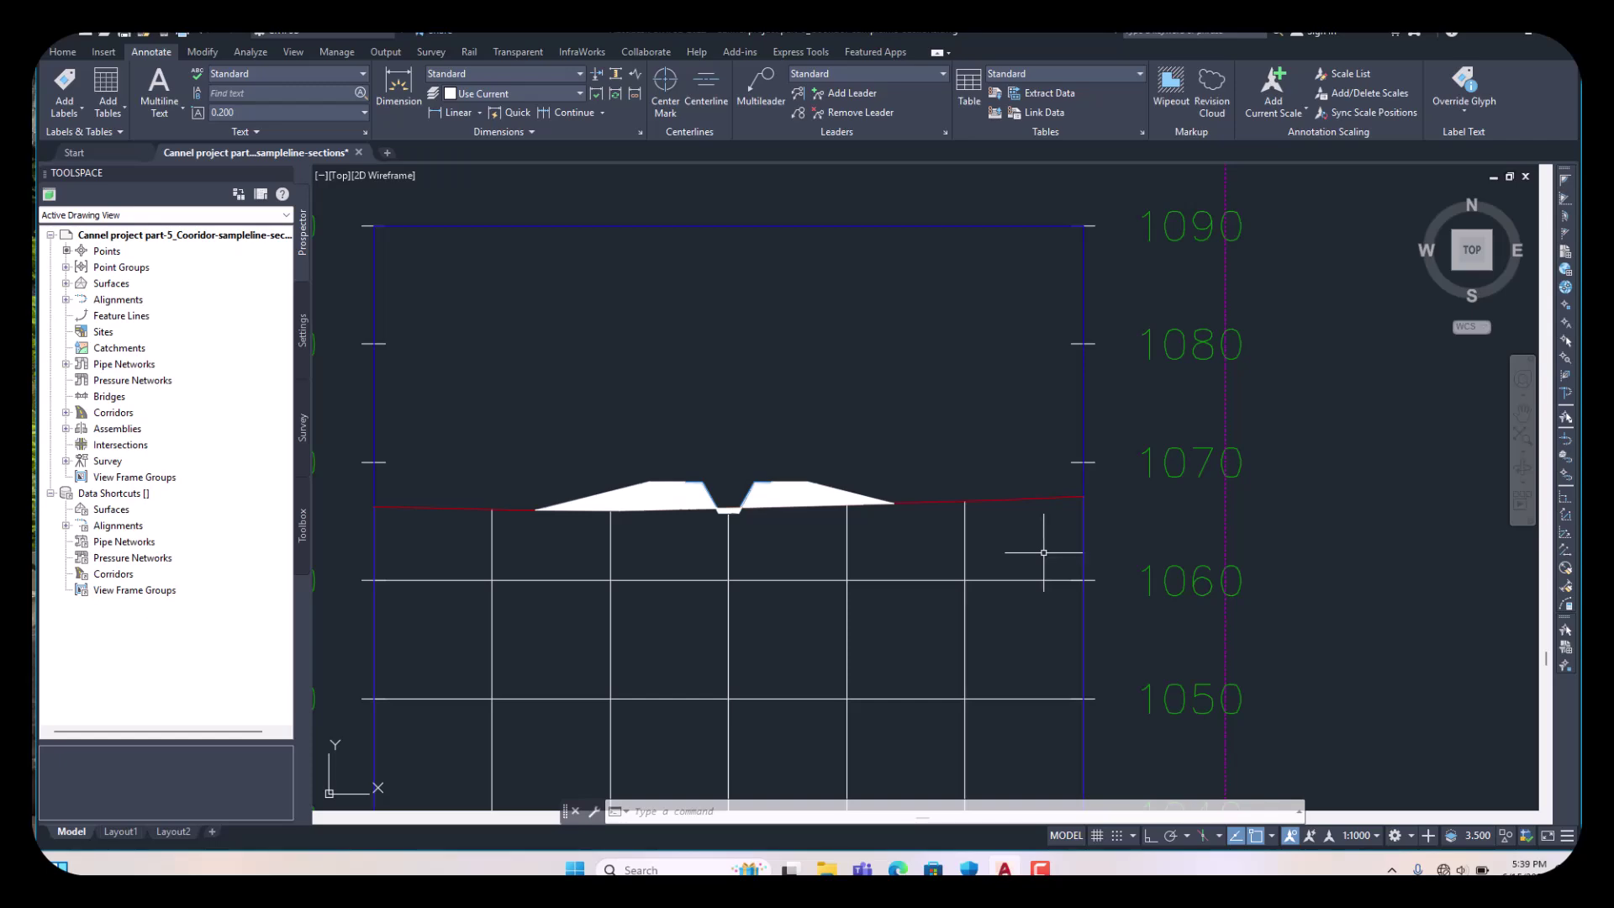
scroll(1026, 504, "down", 5)
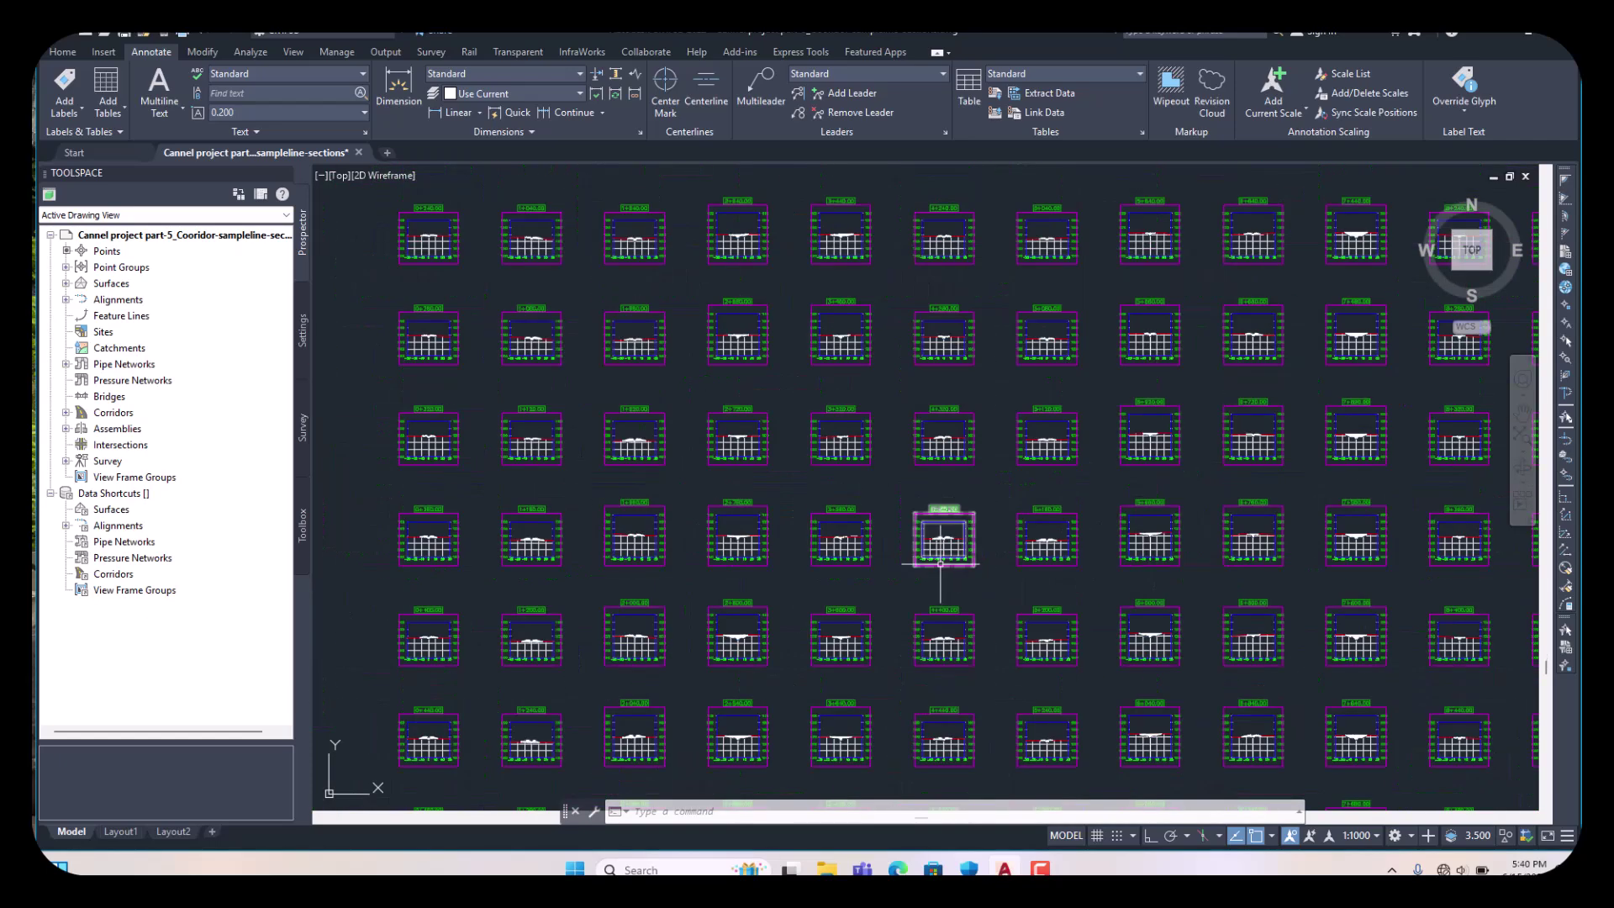
- Open the material list of the Canal Sample line group on the Main Canal alignment and expand its Earthworks material
scroll(940, 563, "down", 2)
scroll(820, 481, "down", 6)
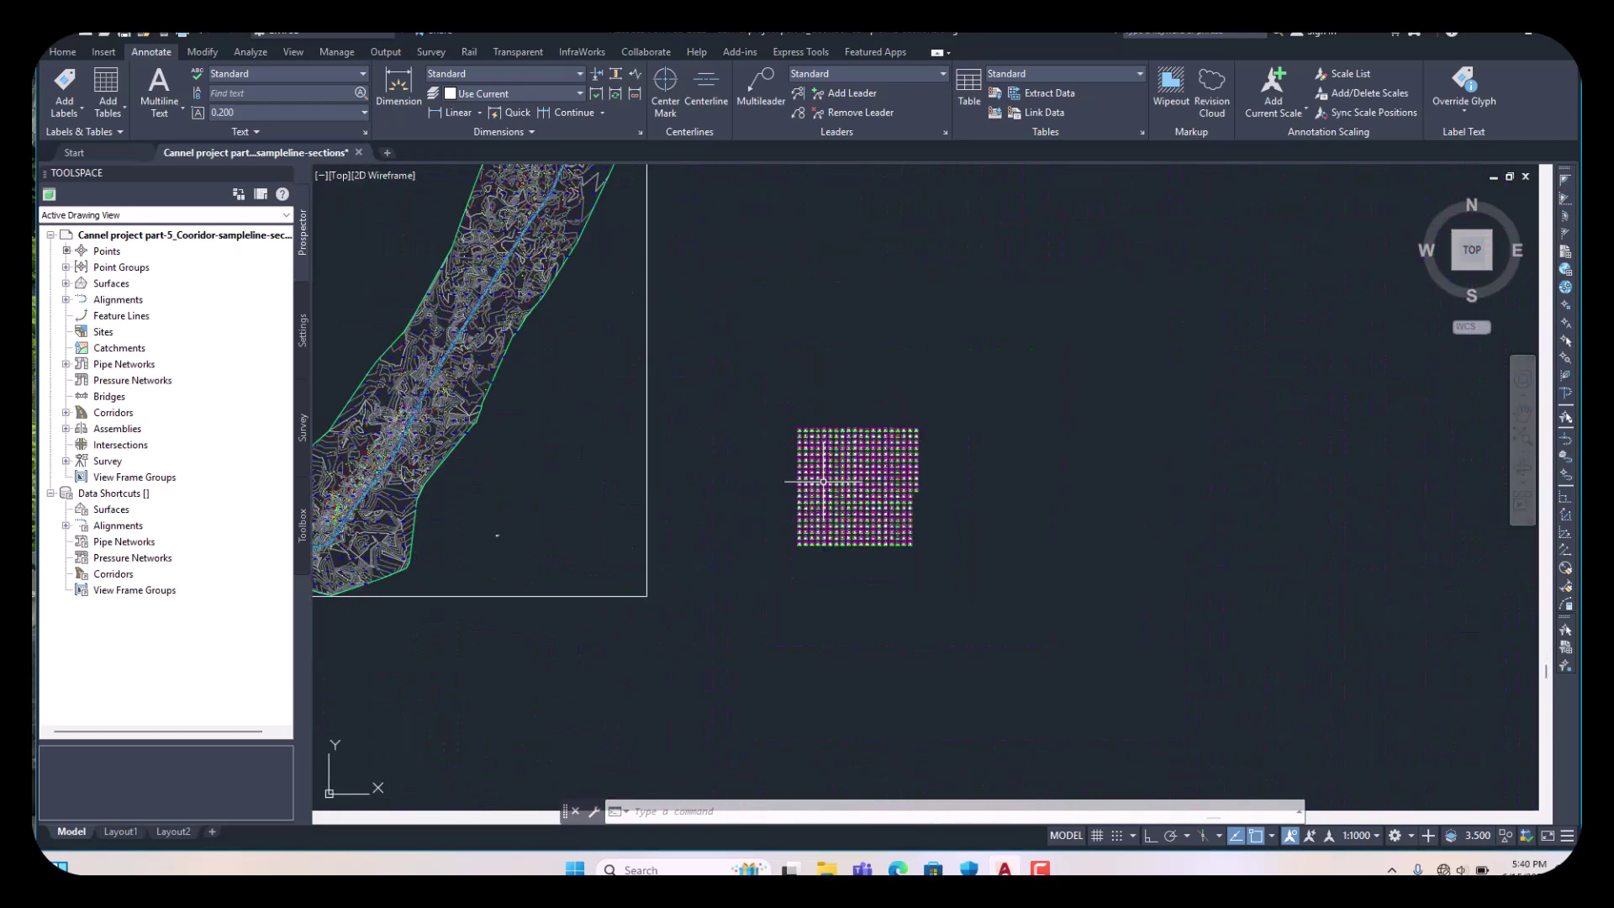
scroll(739, 454, "down", 1)
scroll(588, 407, "up", 8)
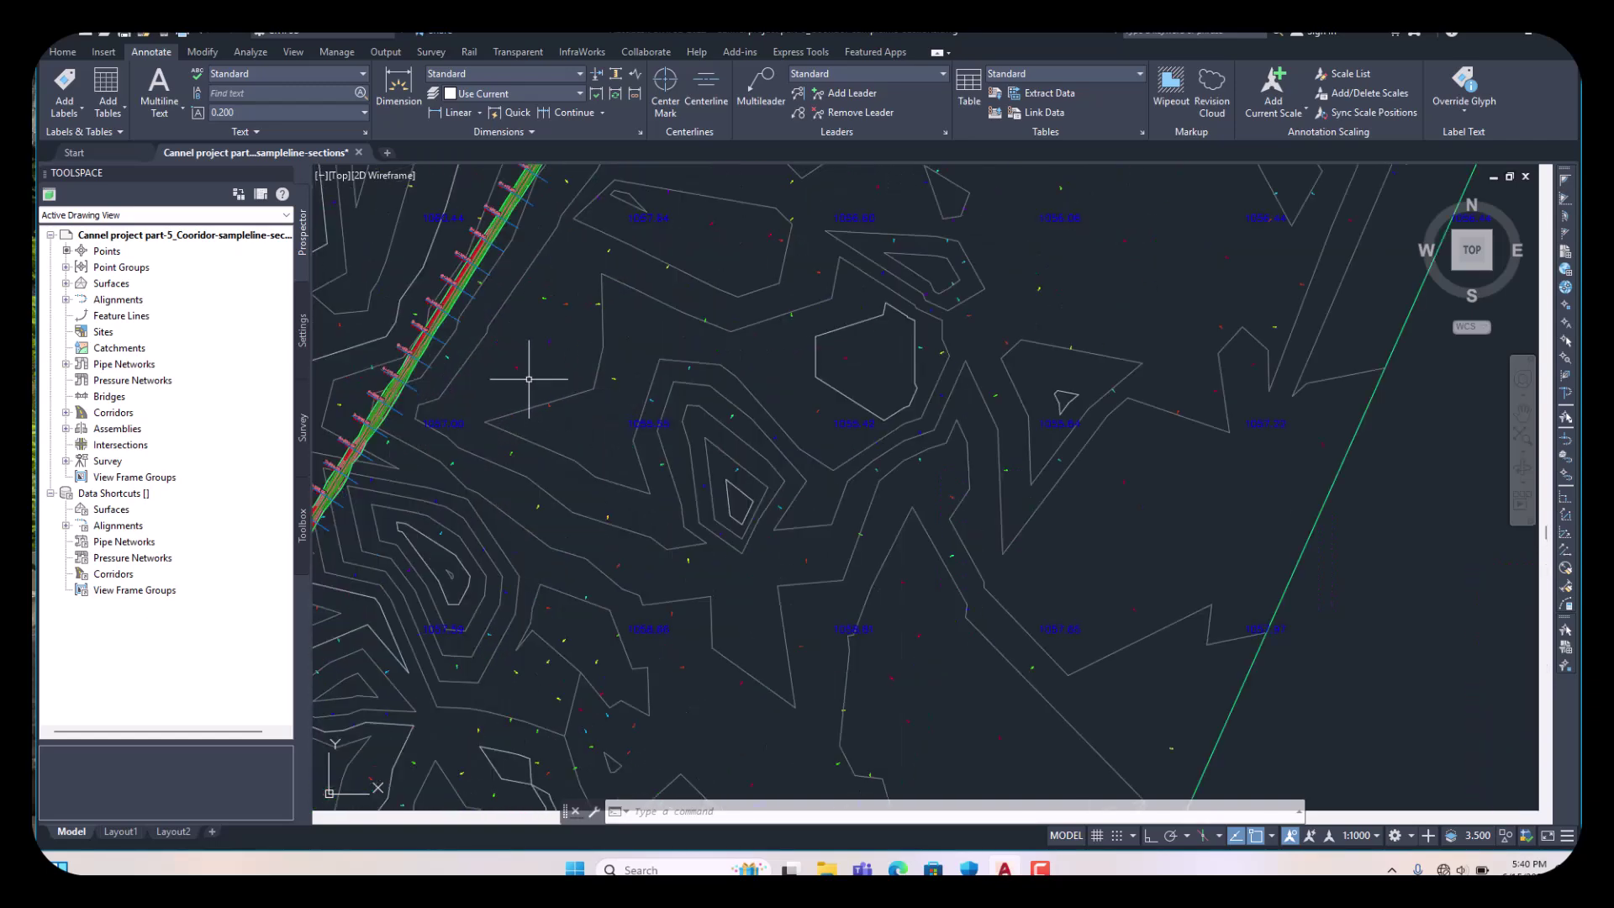
scroll(446, 317, "up", 4)
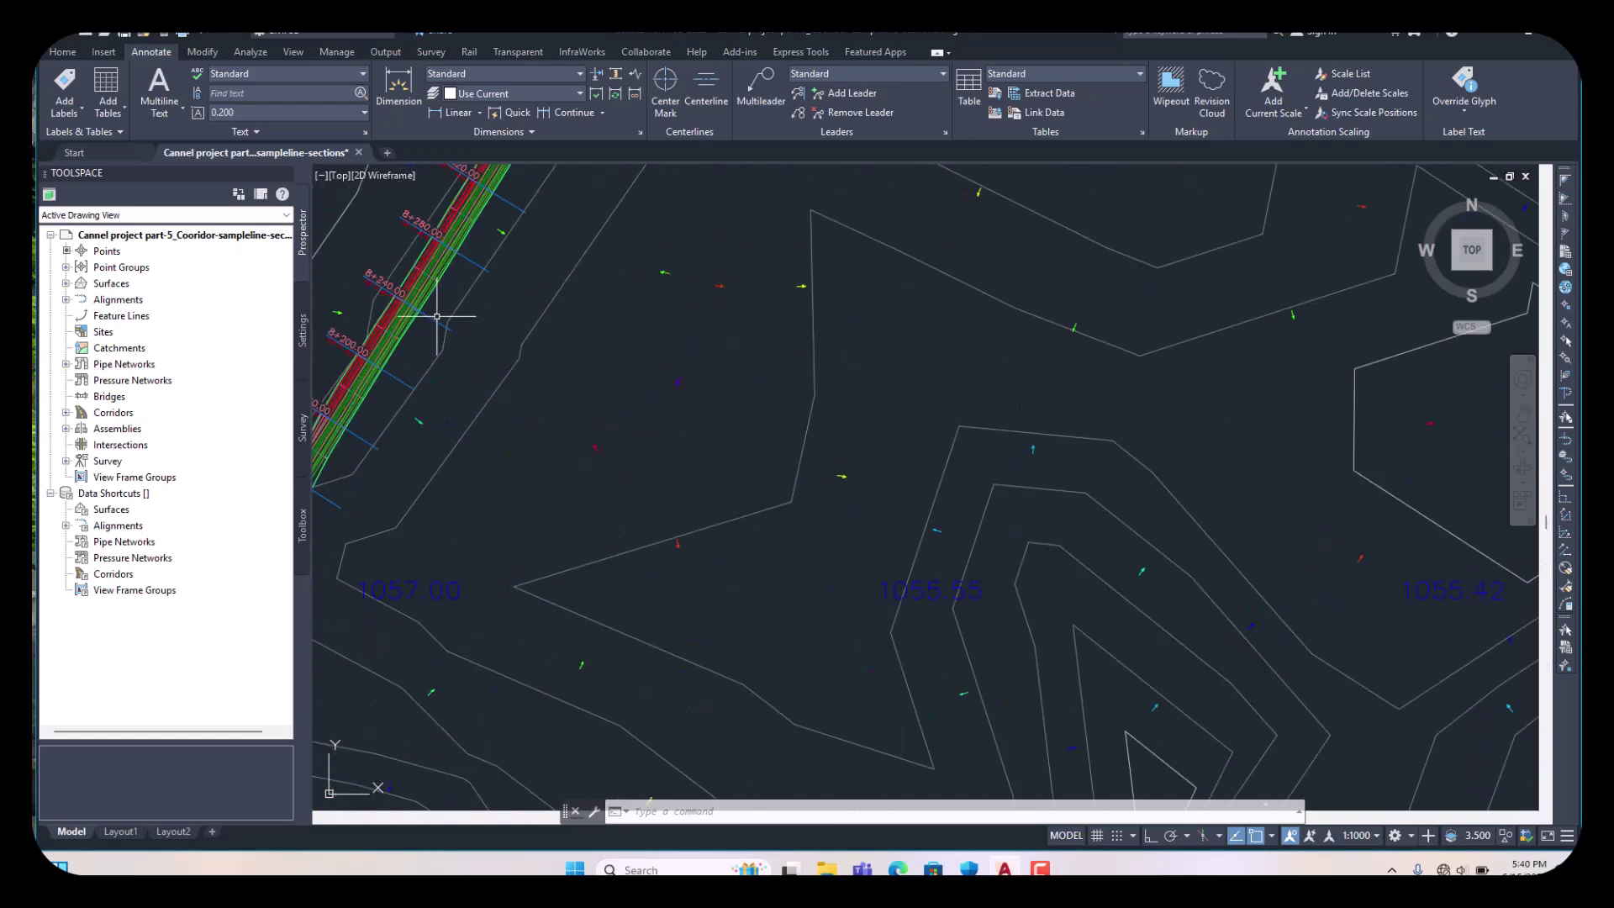
left_click(434, 317)
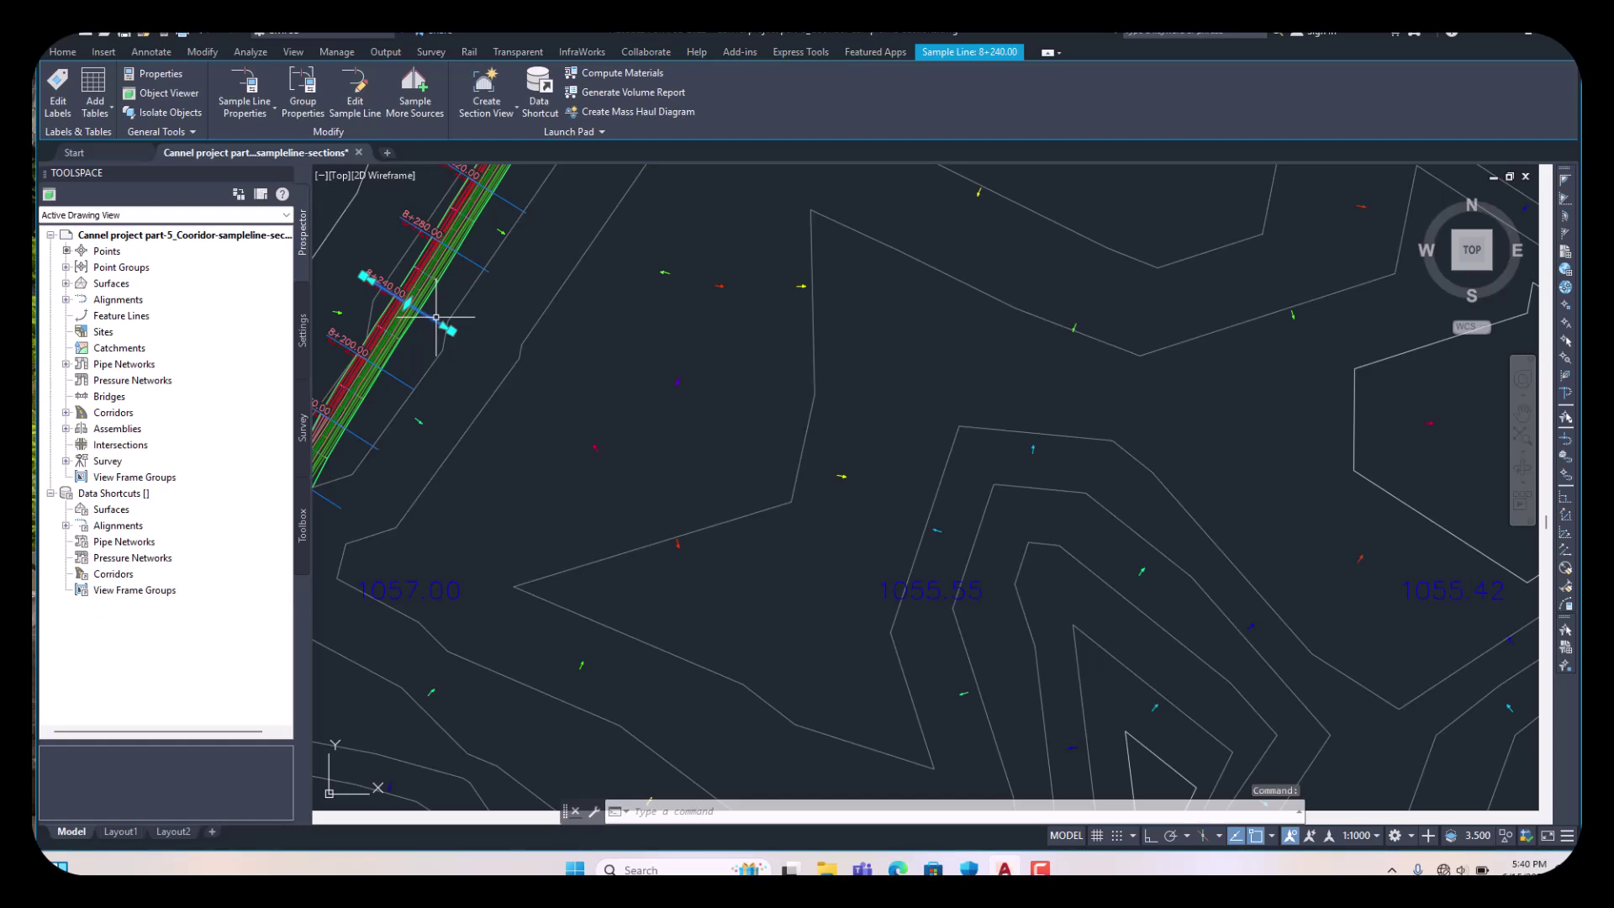
left_click(631, 73)
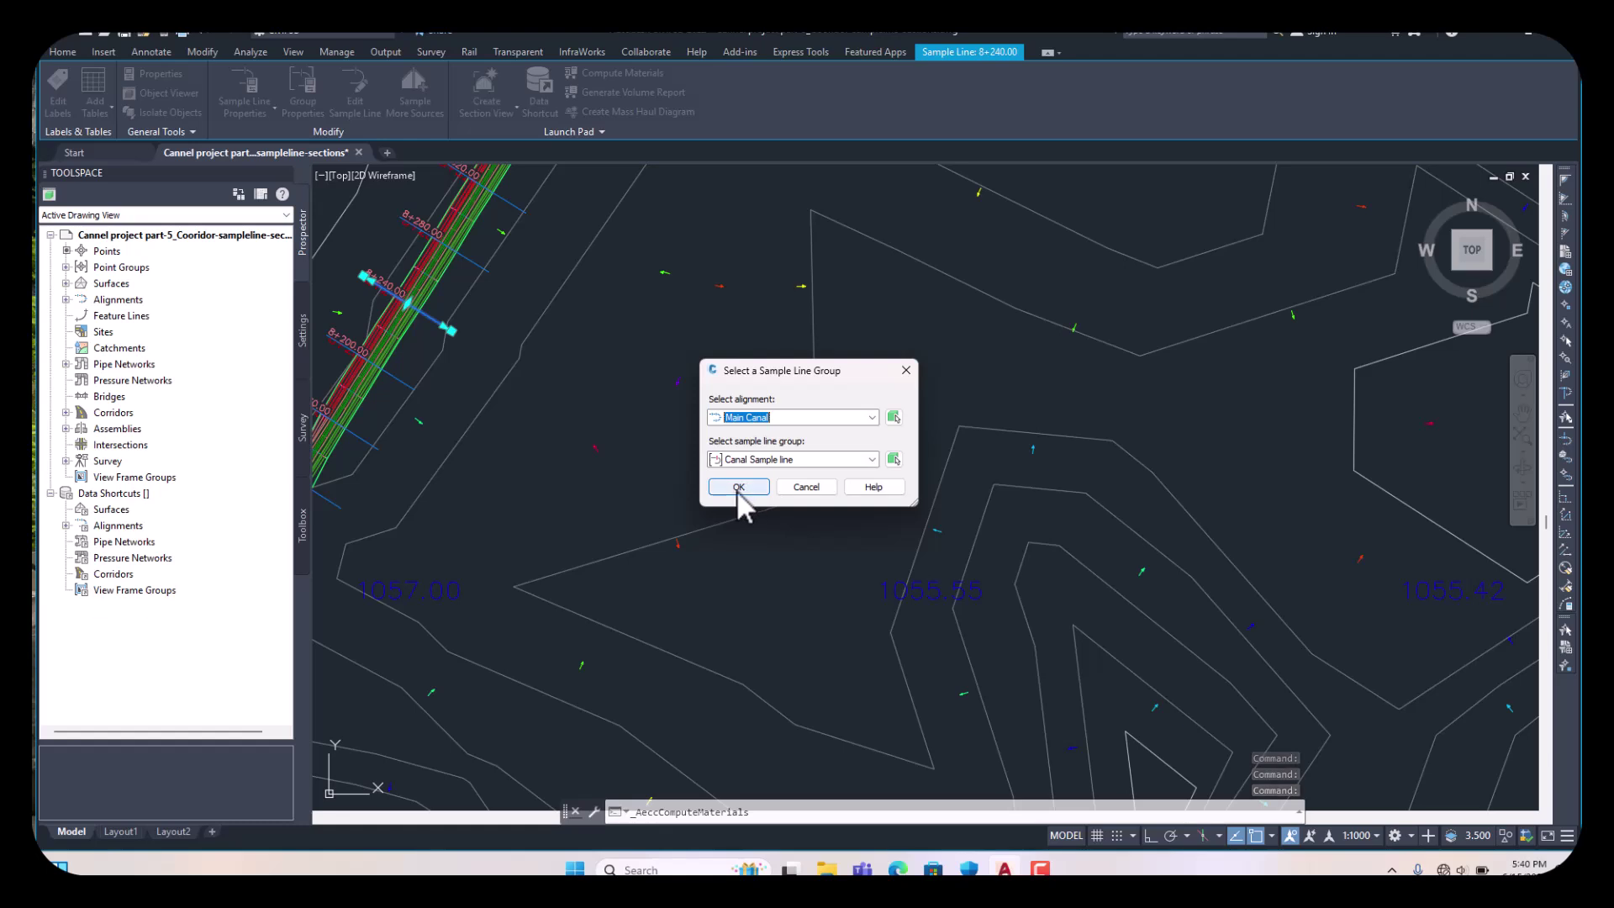
left_click(740, 488)
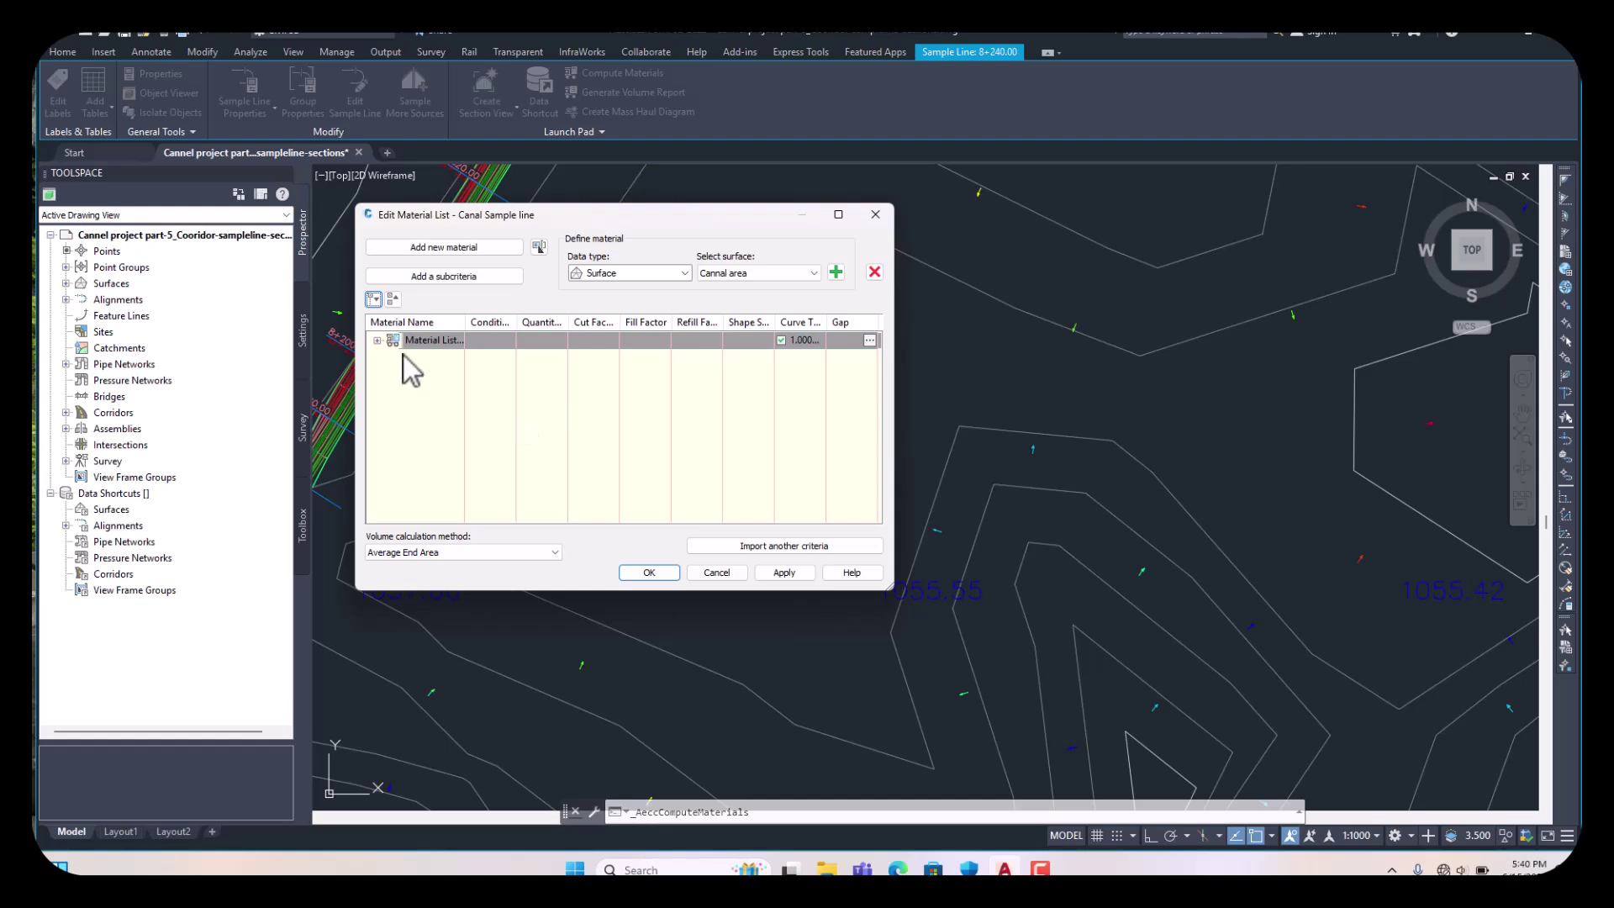
left_click(377, 340)
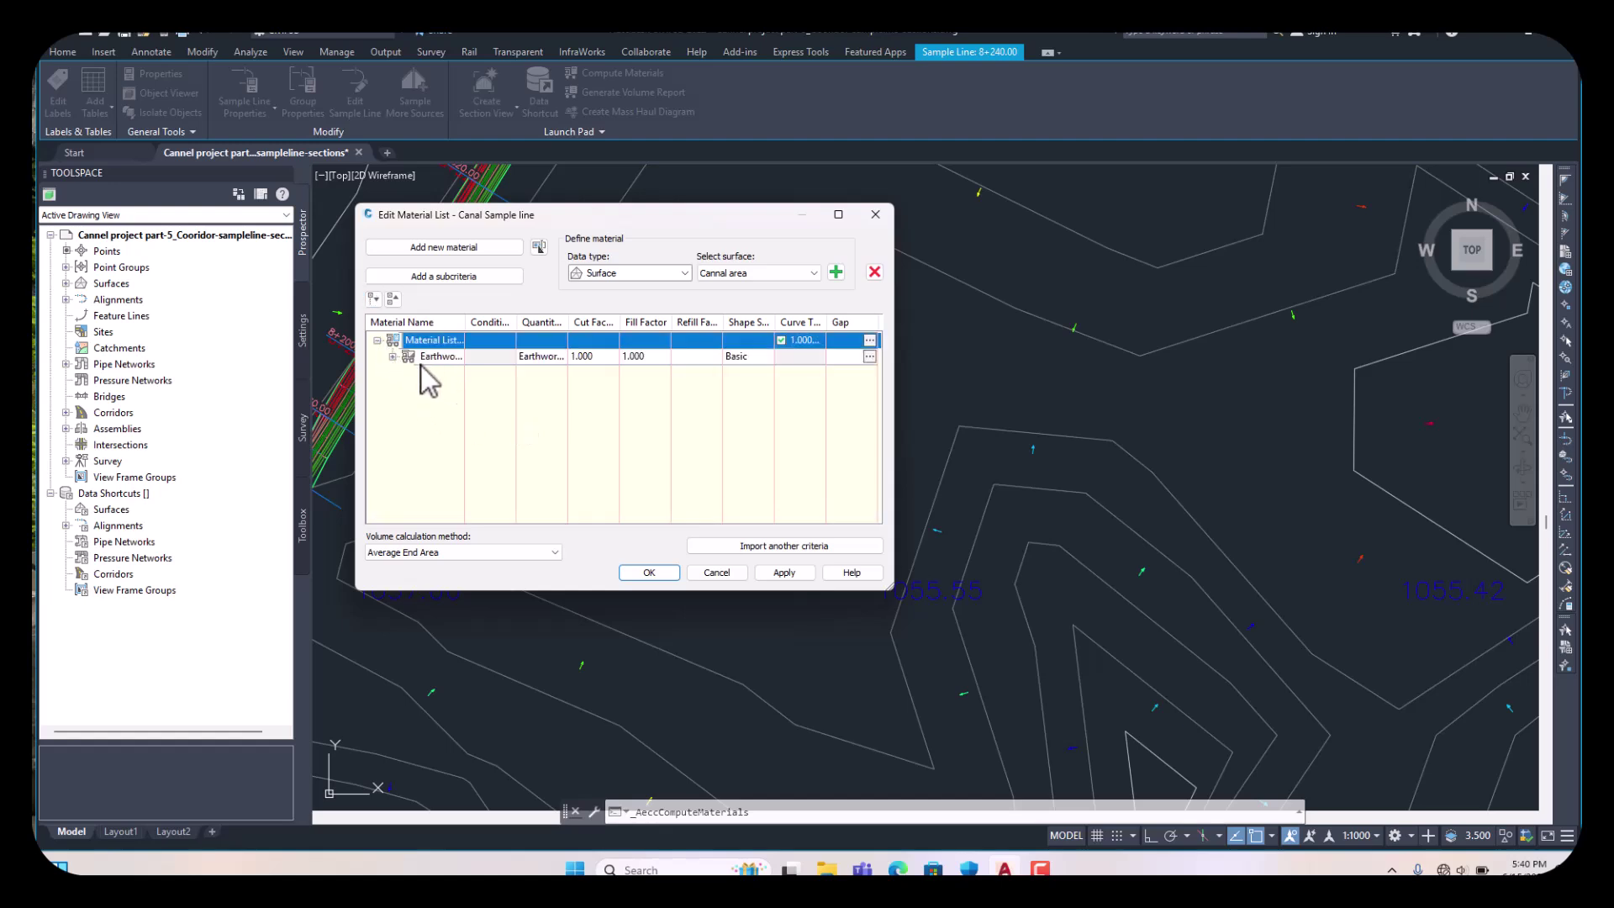
left_click(393, 356)
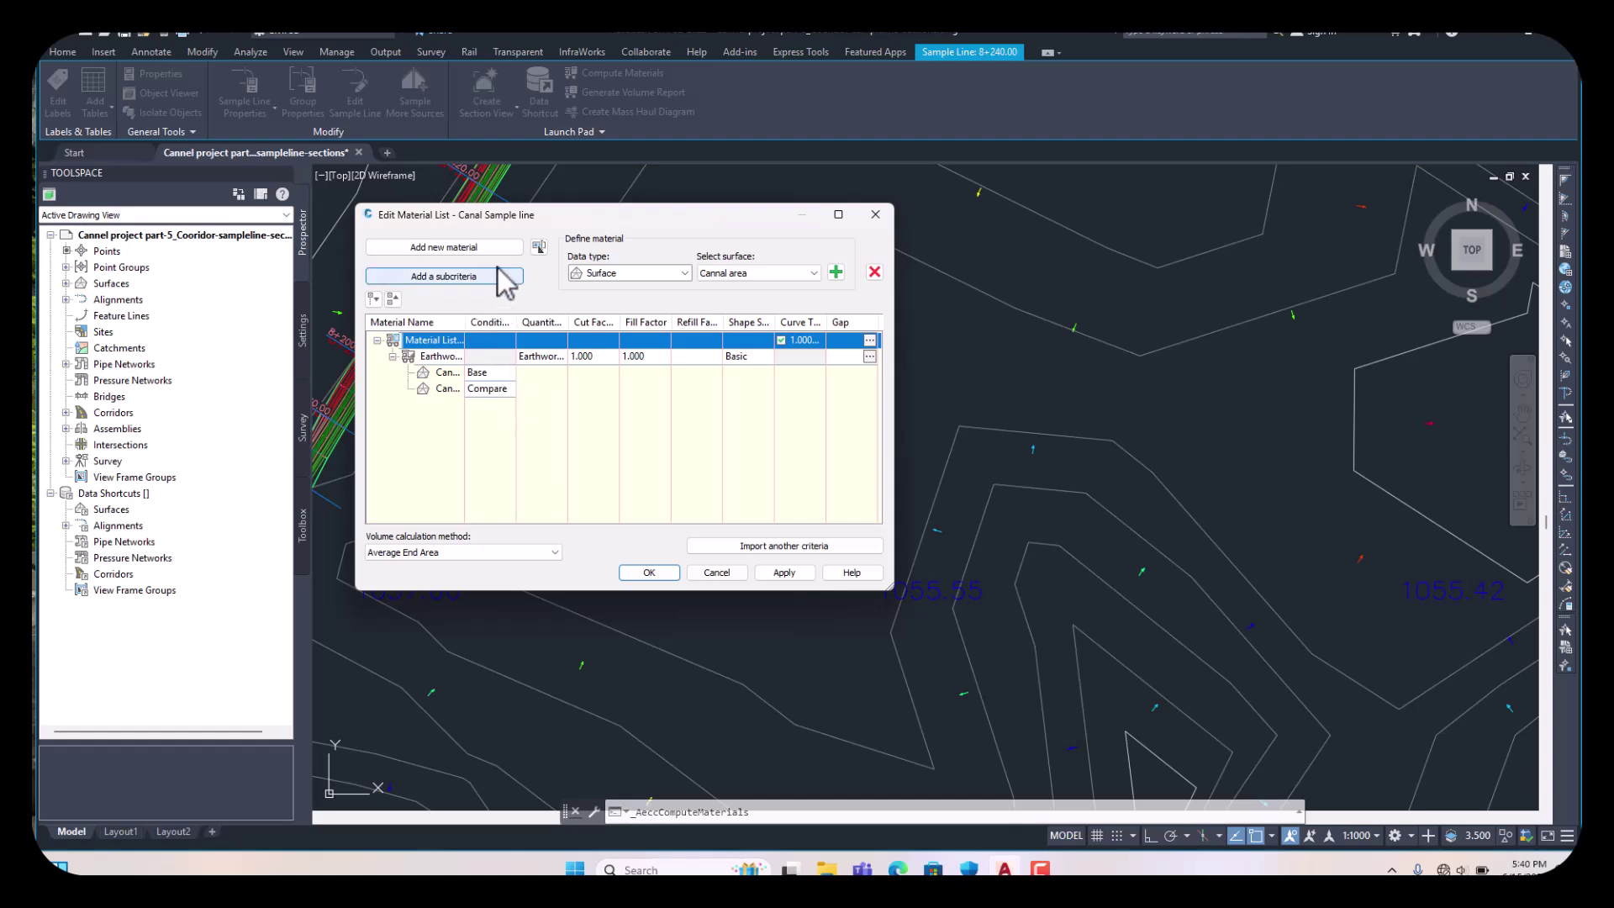
- Set the data type to Corridor Shape with Canal section concrete, and try to add that shape to the Earthworks material
left_click(685, 274)
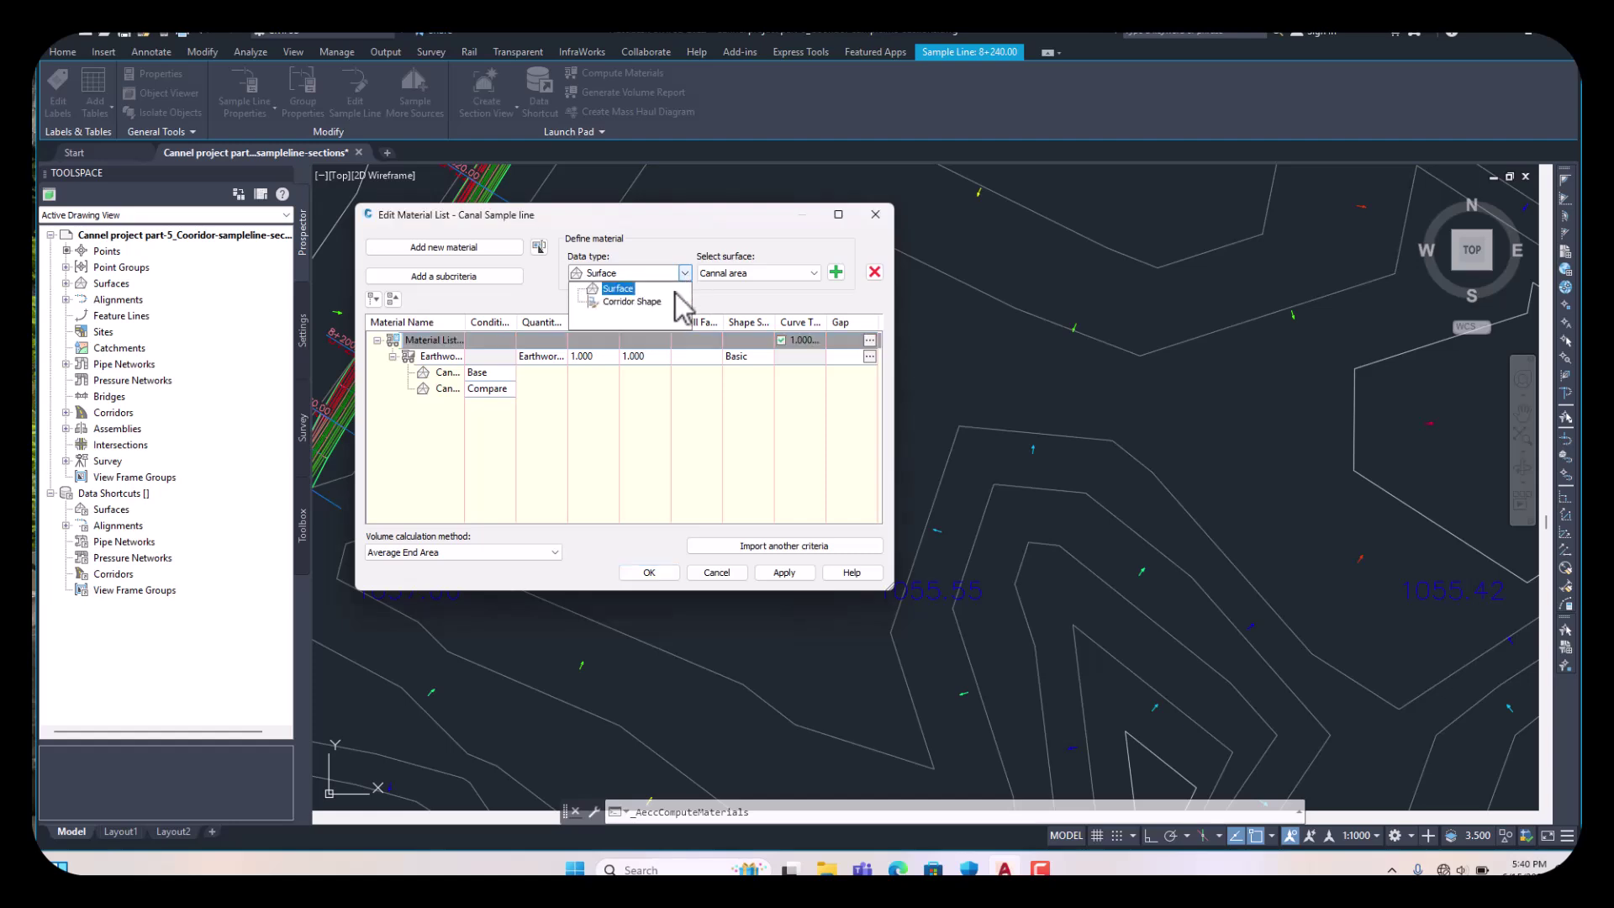
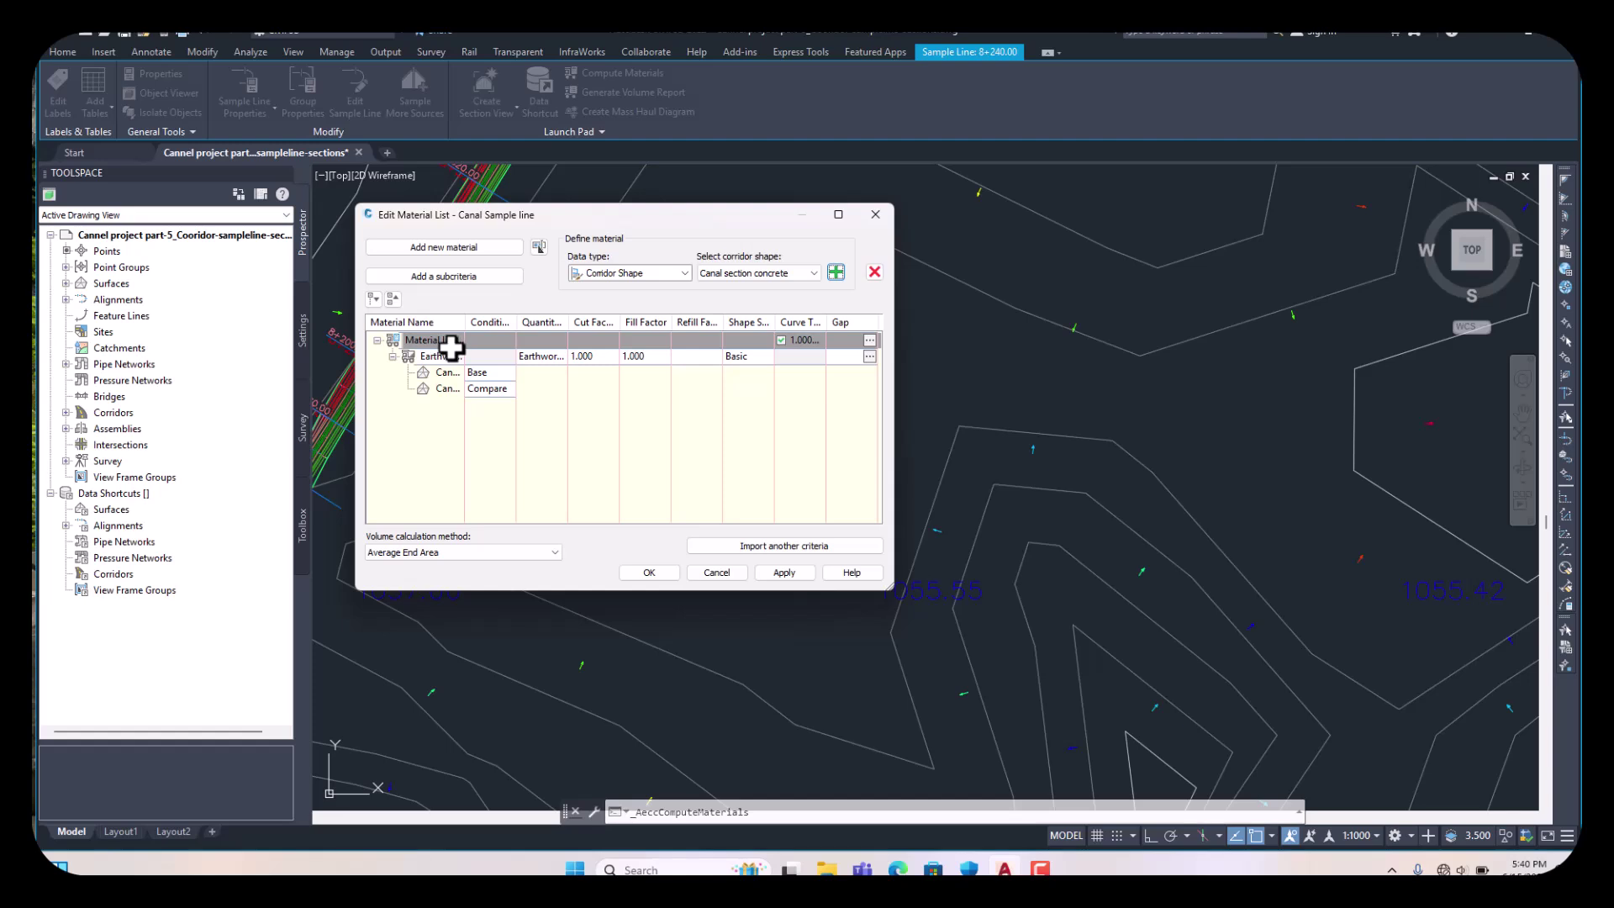
double_click(450, 343)
left_click(480, 347)
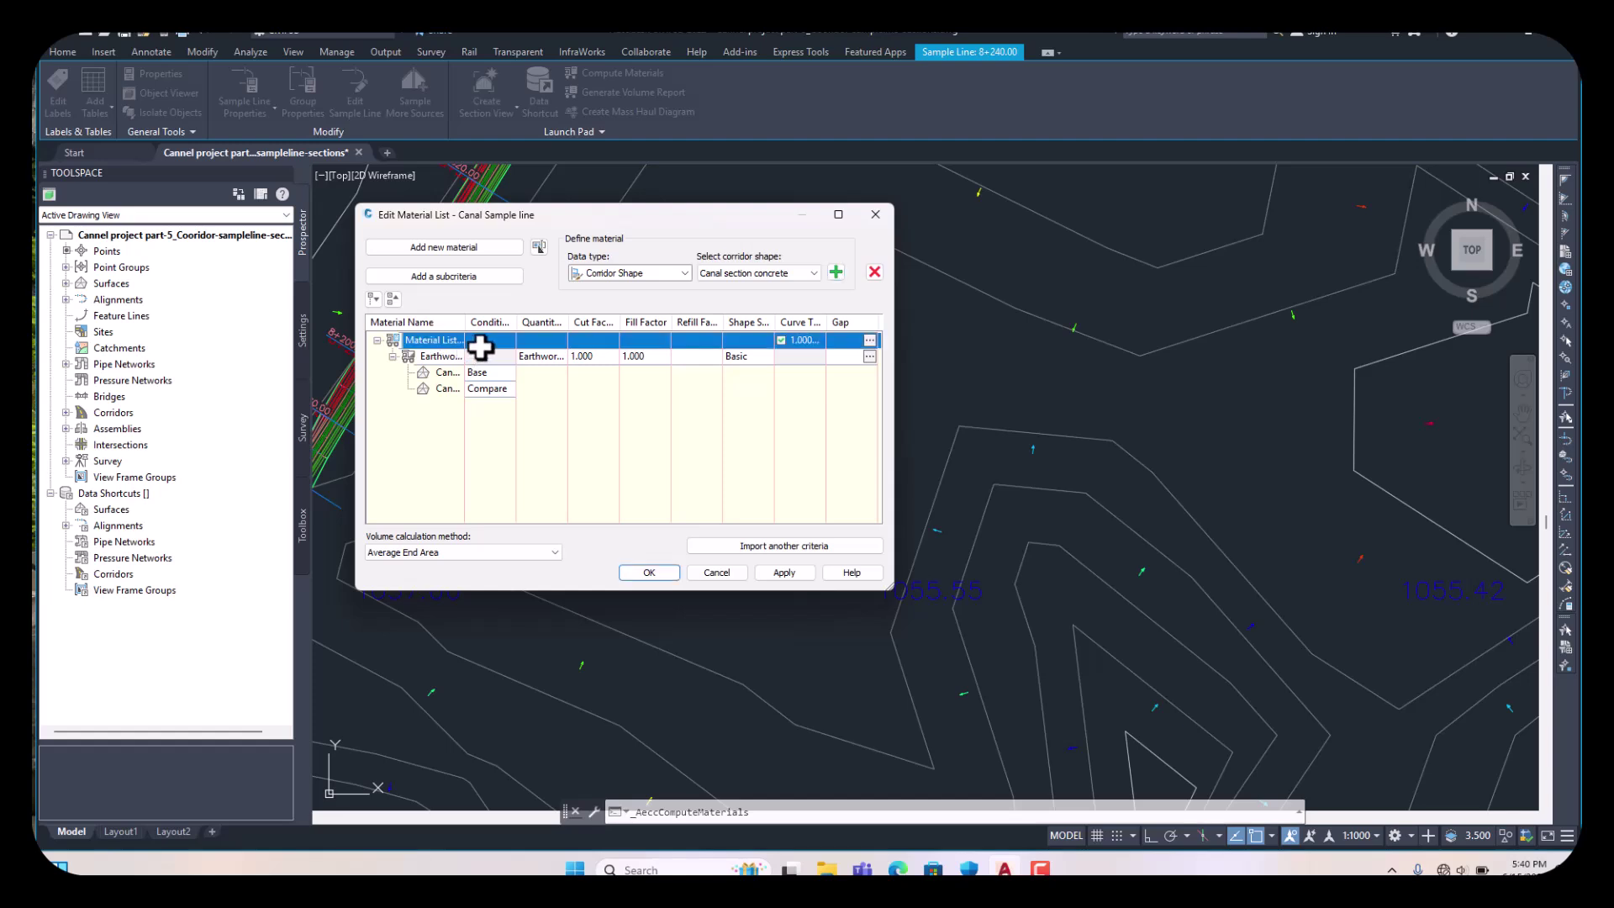
left_click(836, 272)
left_click(836, 273)
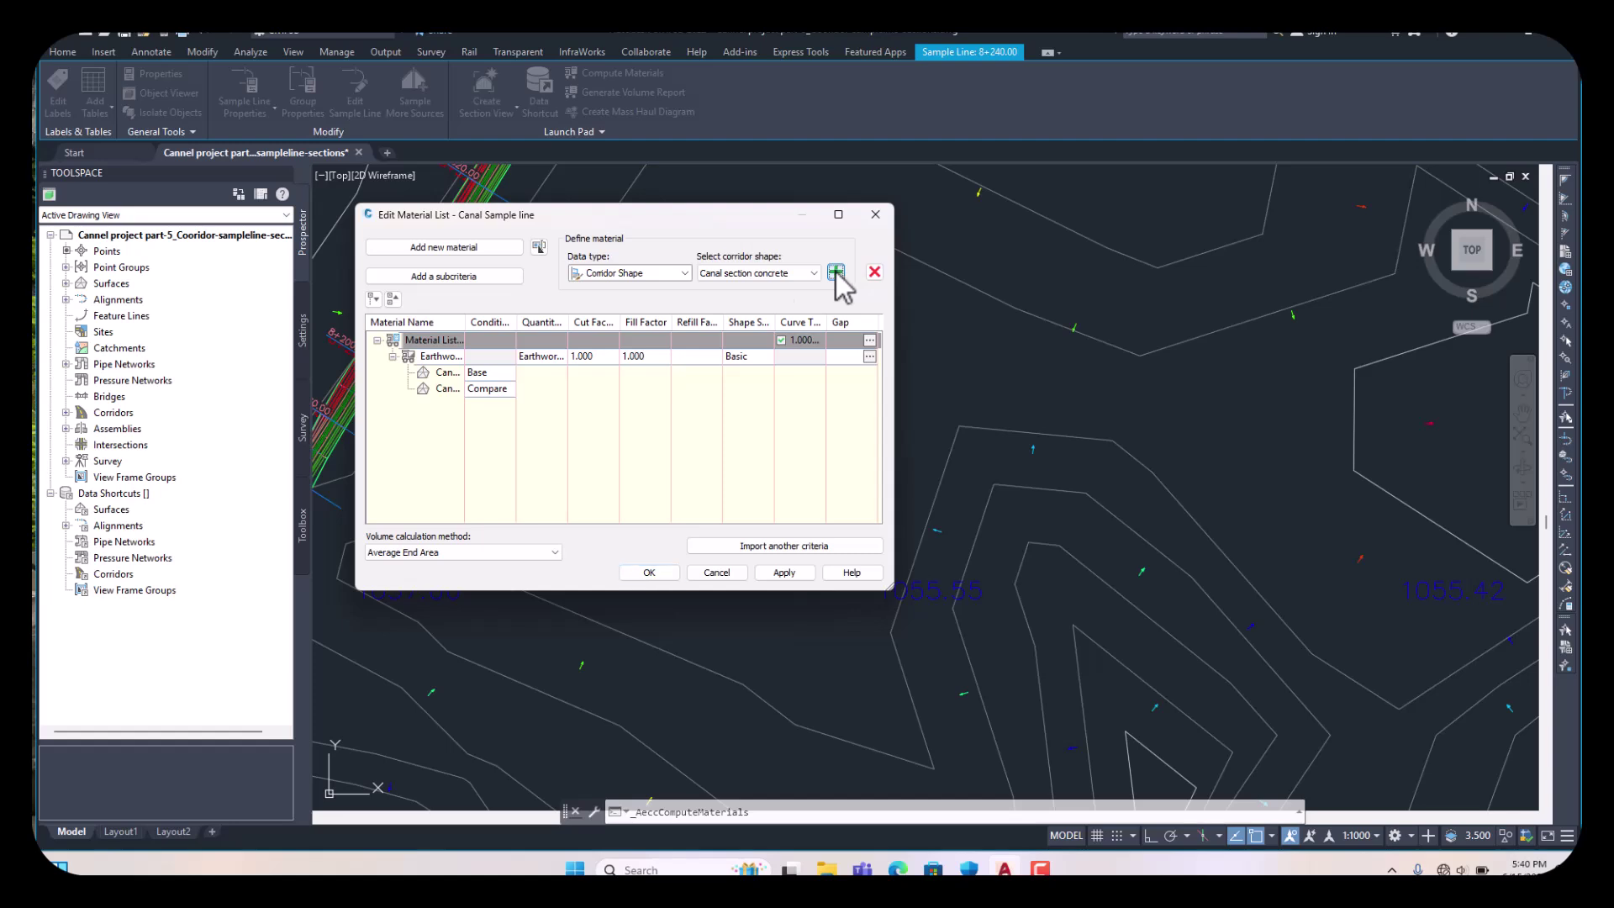
left_click(406, 356)
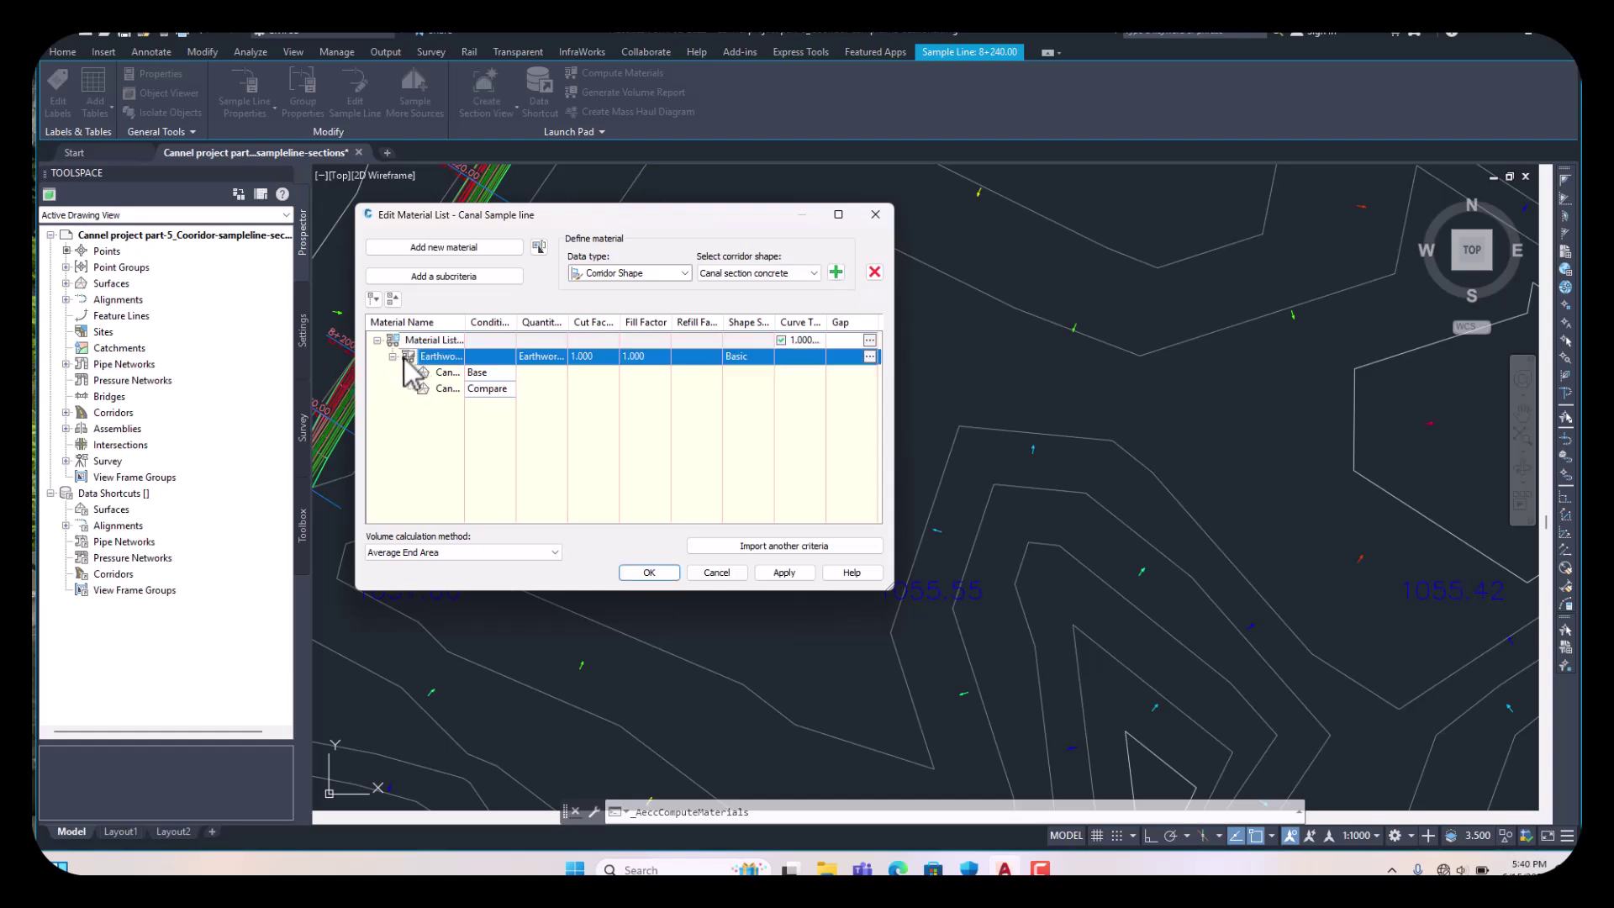
left_click(837, 272)
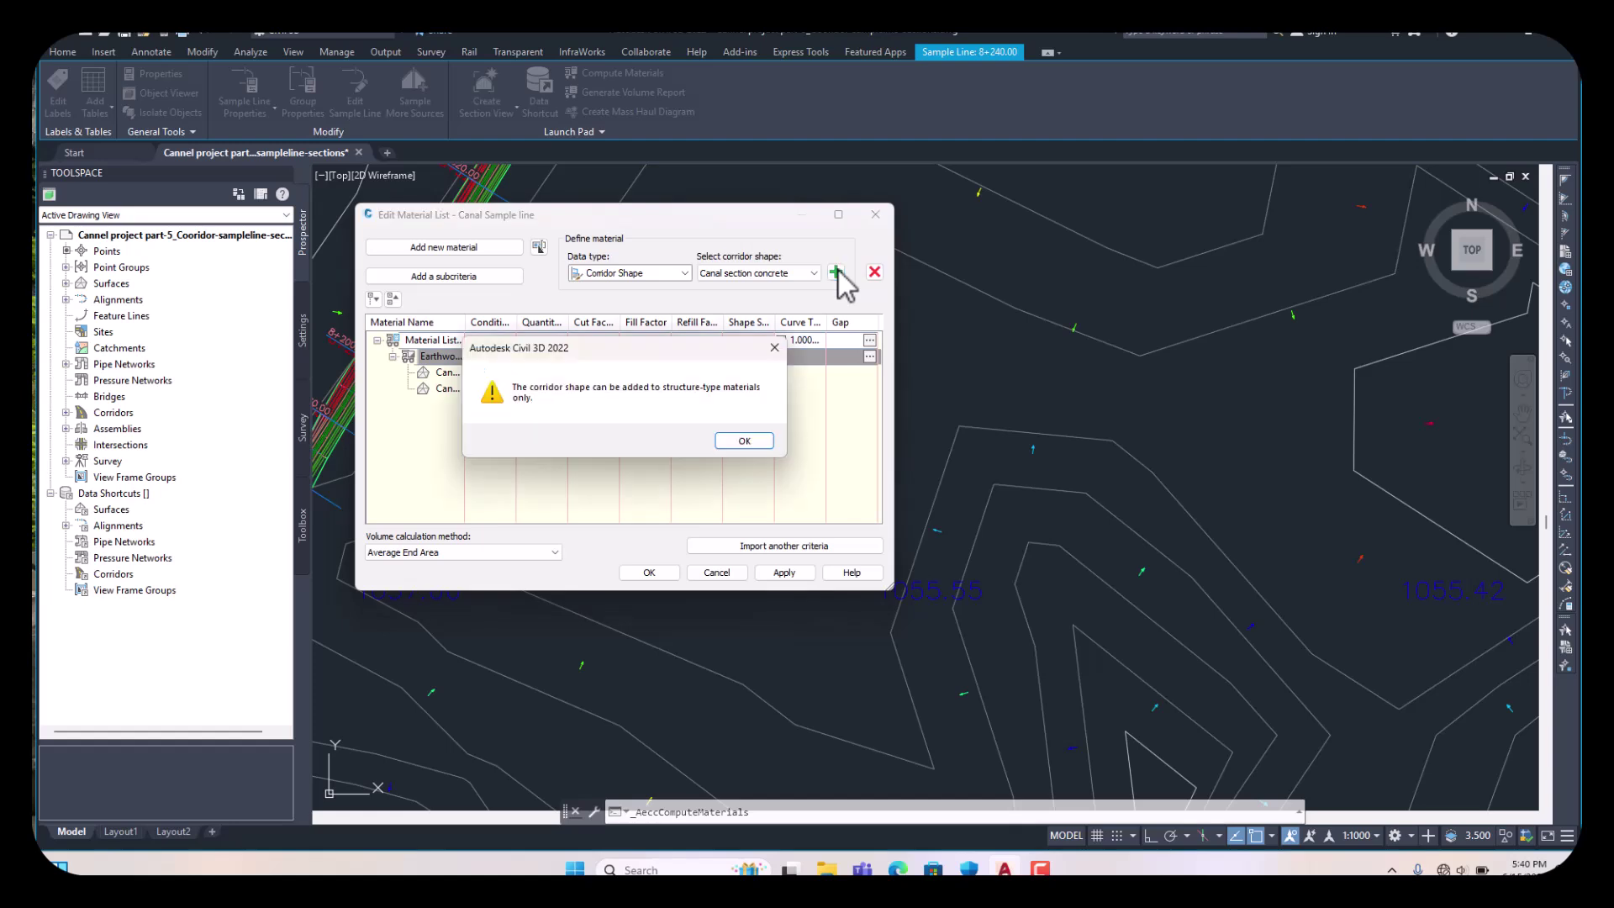
left_click(774, 347)
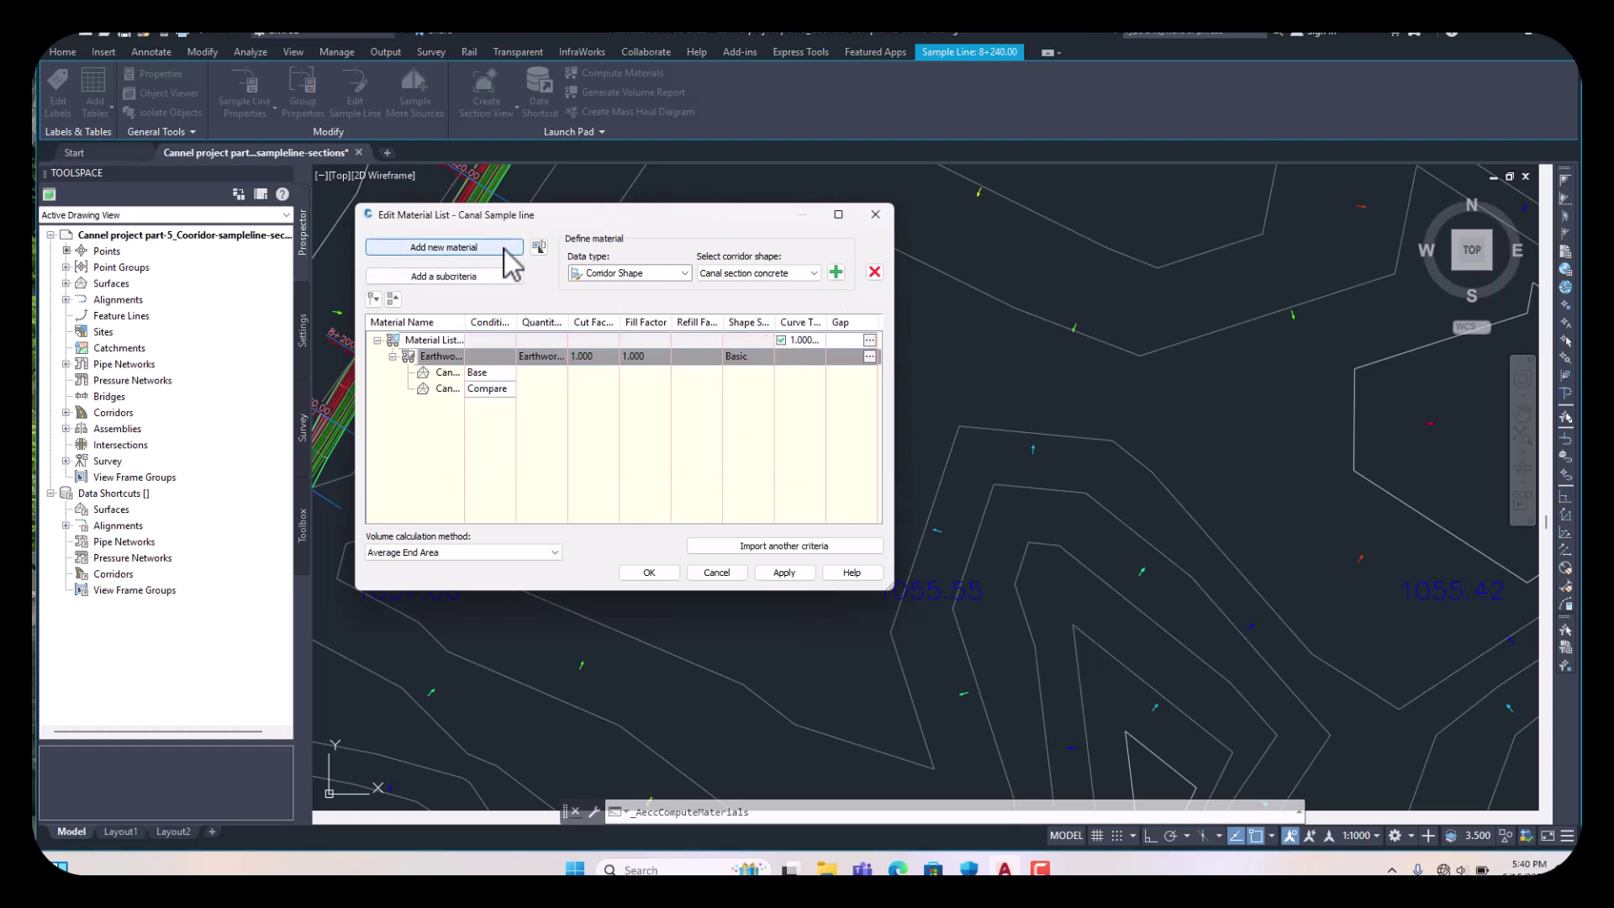
- Add a new material to the material list and name it concrete
left_click(496, 247)
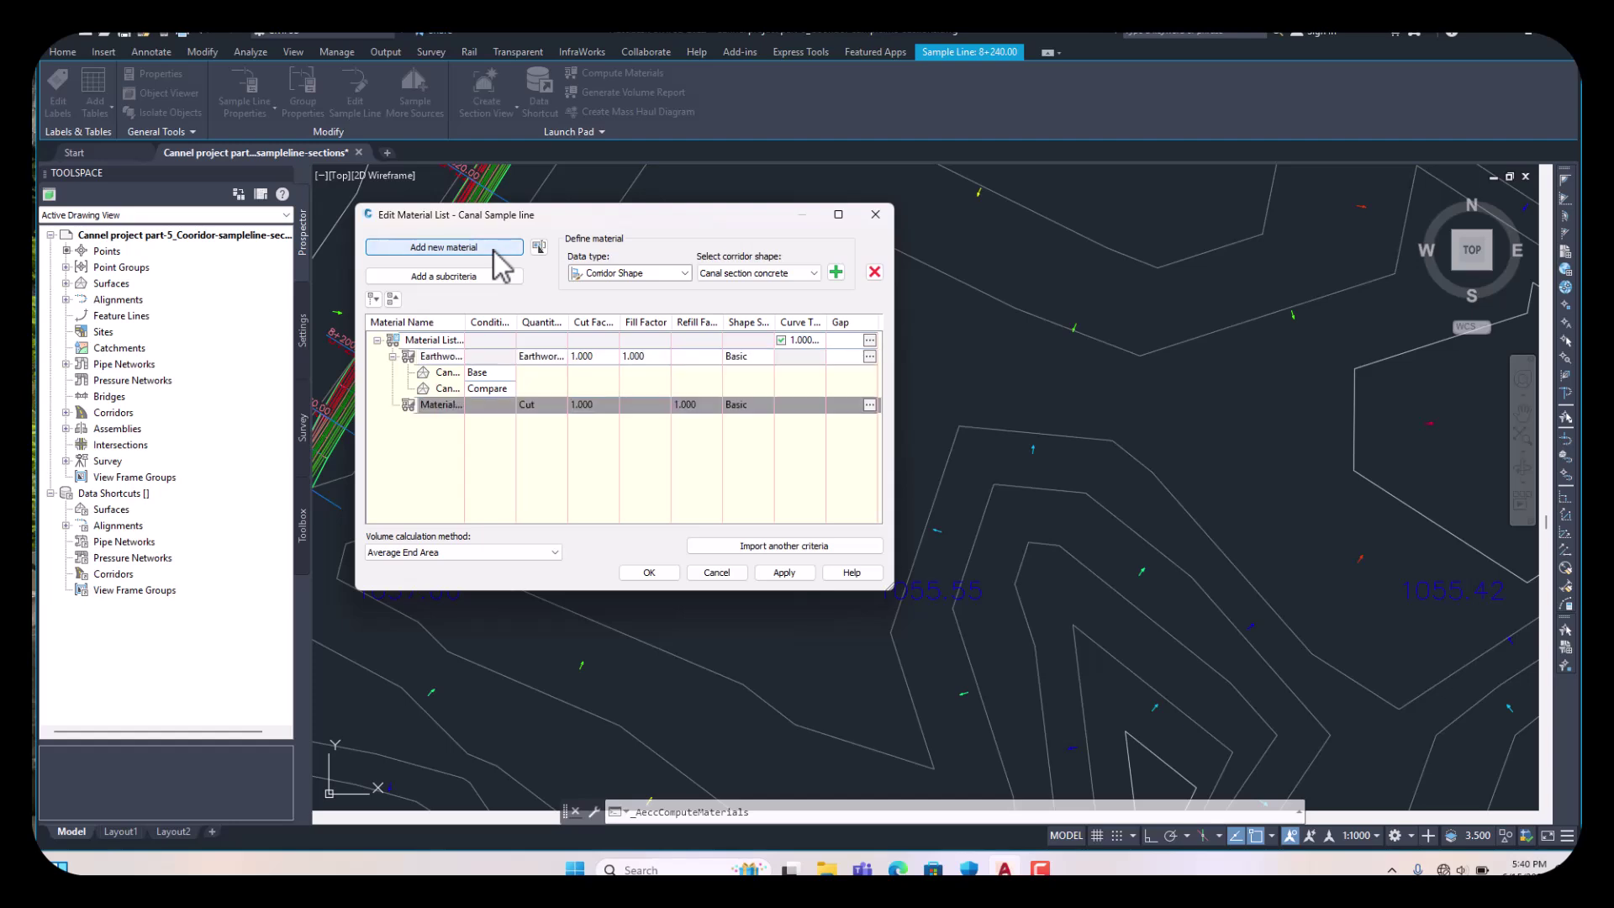
left_click(445, 404)
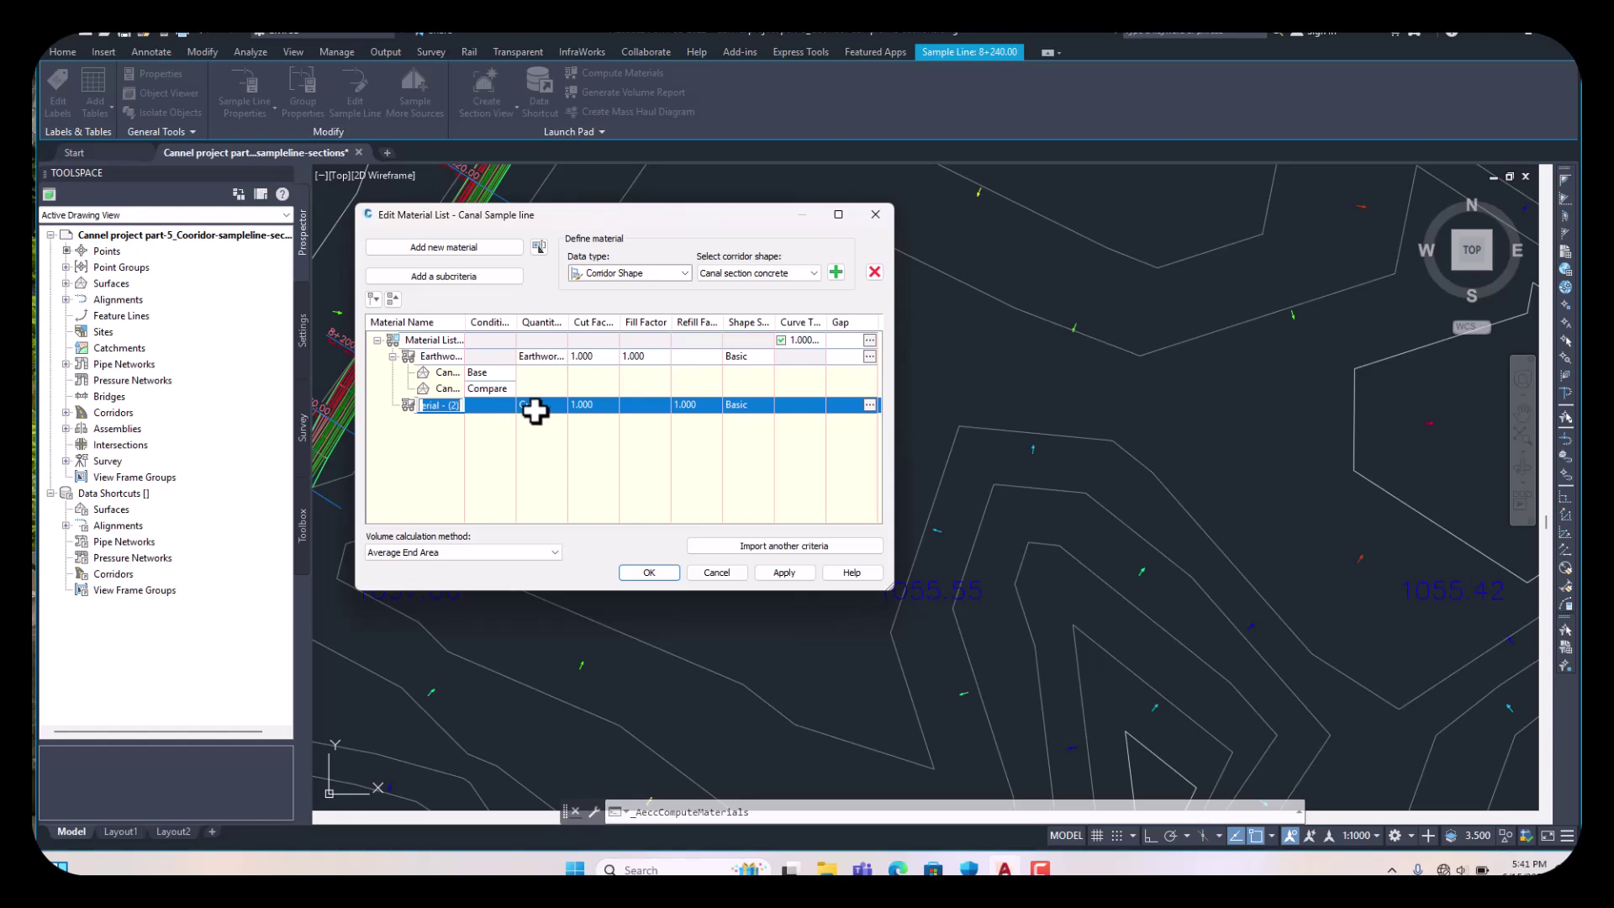
type("concrete")
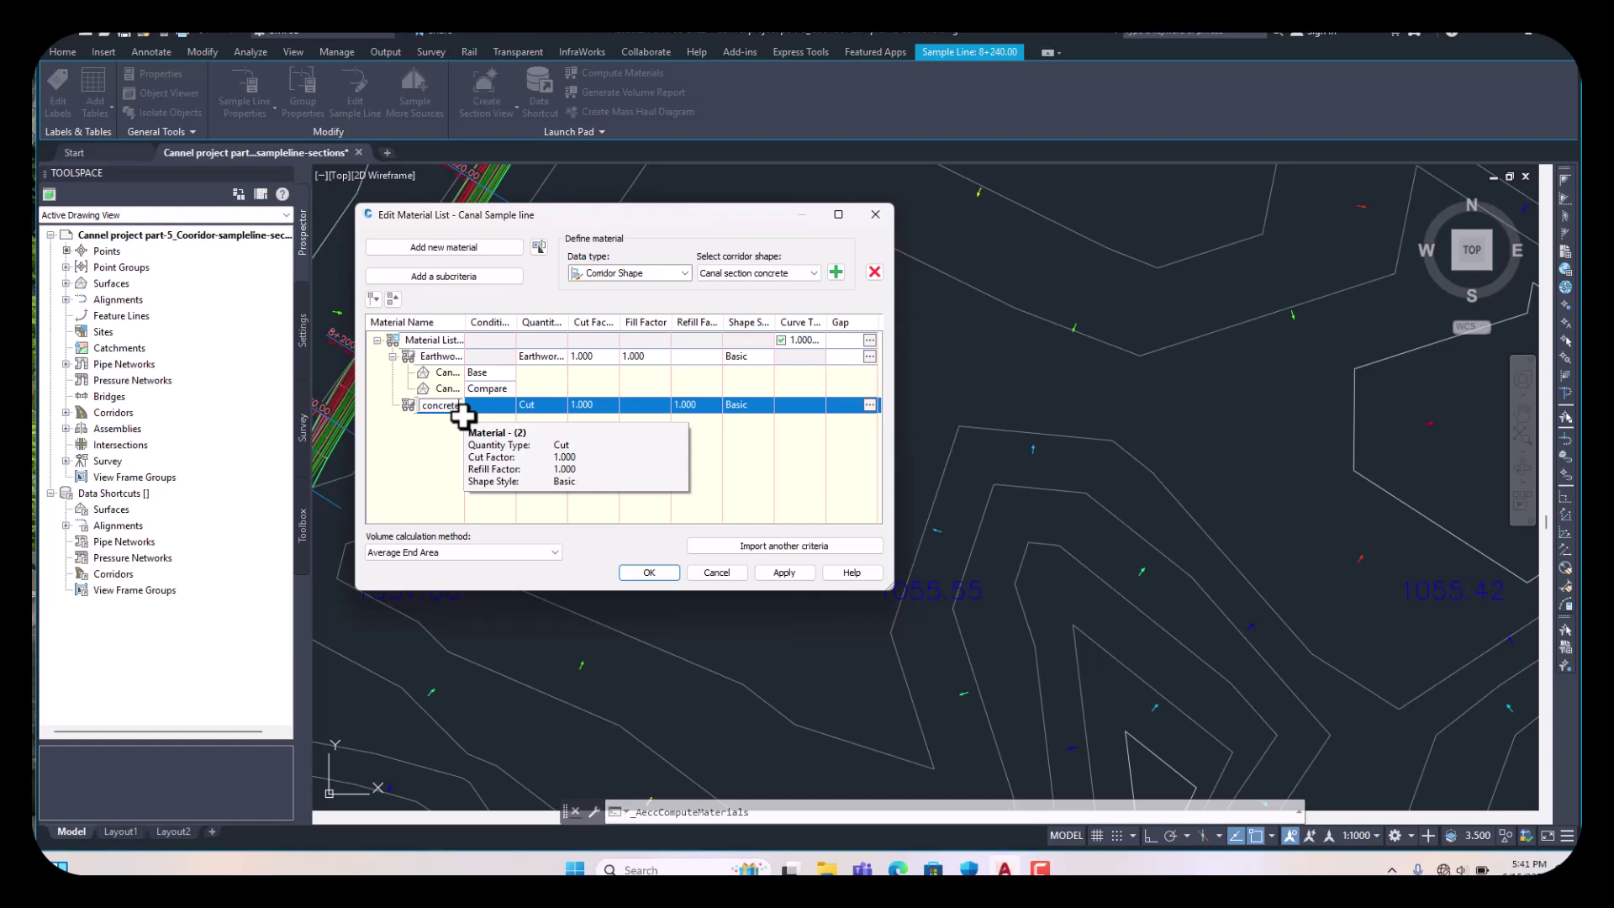
- Set the concrete material's quantity type to Structures, and apply the material list changes to the Canal Sample line group
key("Return")
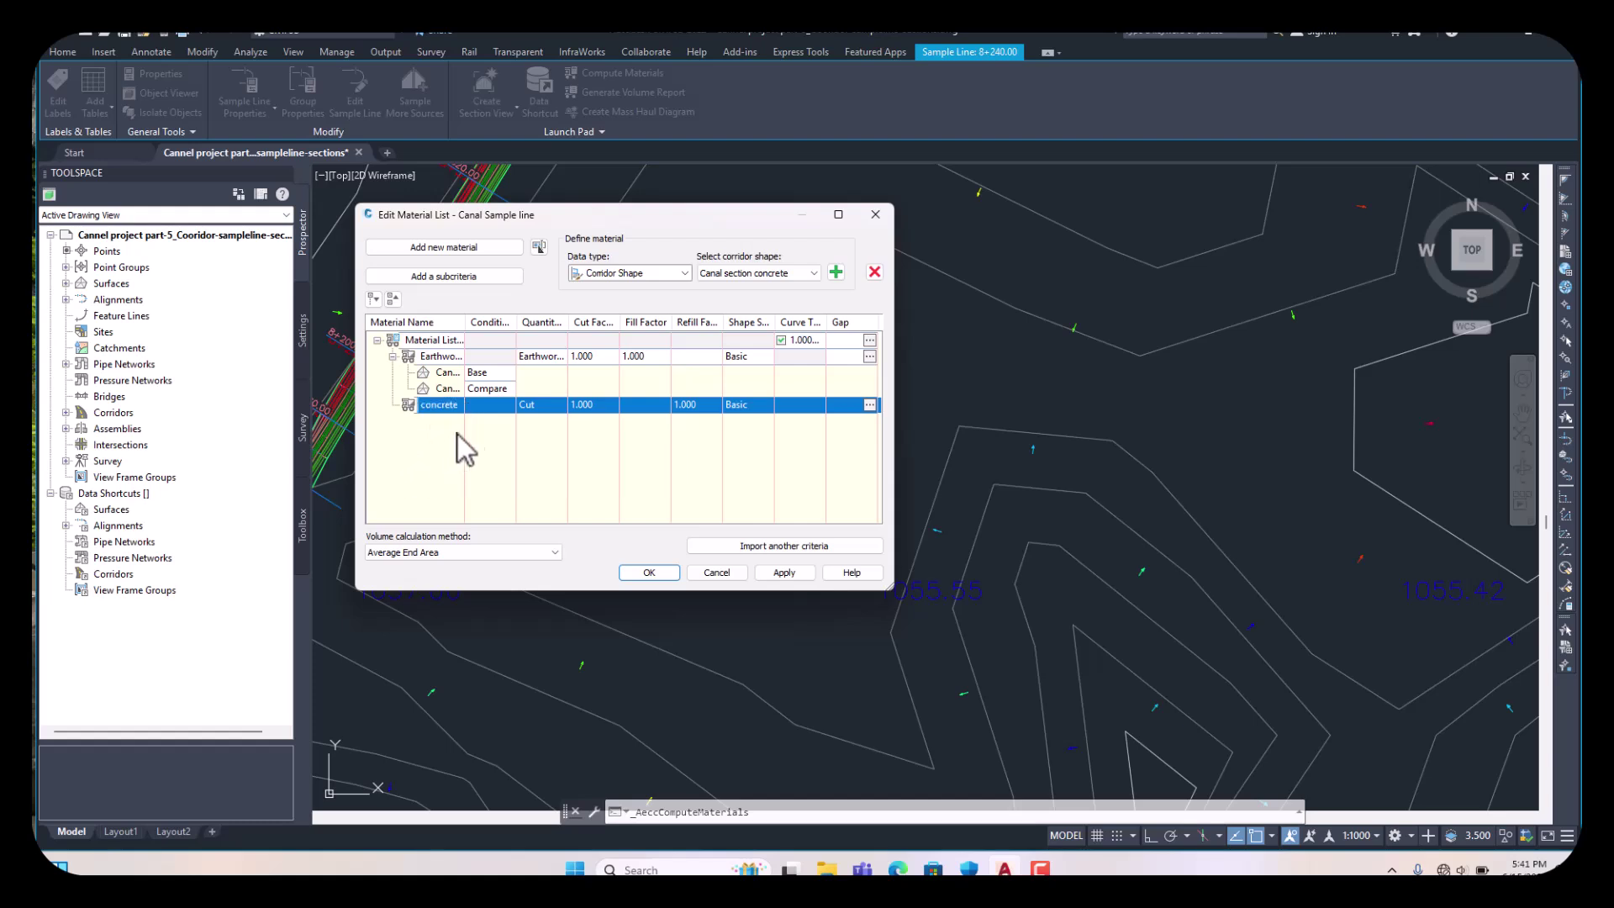
left_click(546, 407)
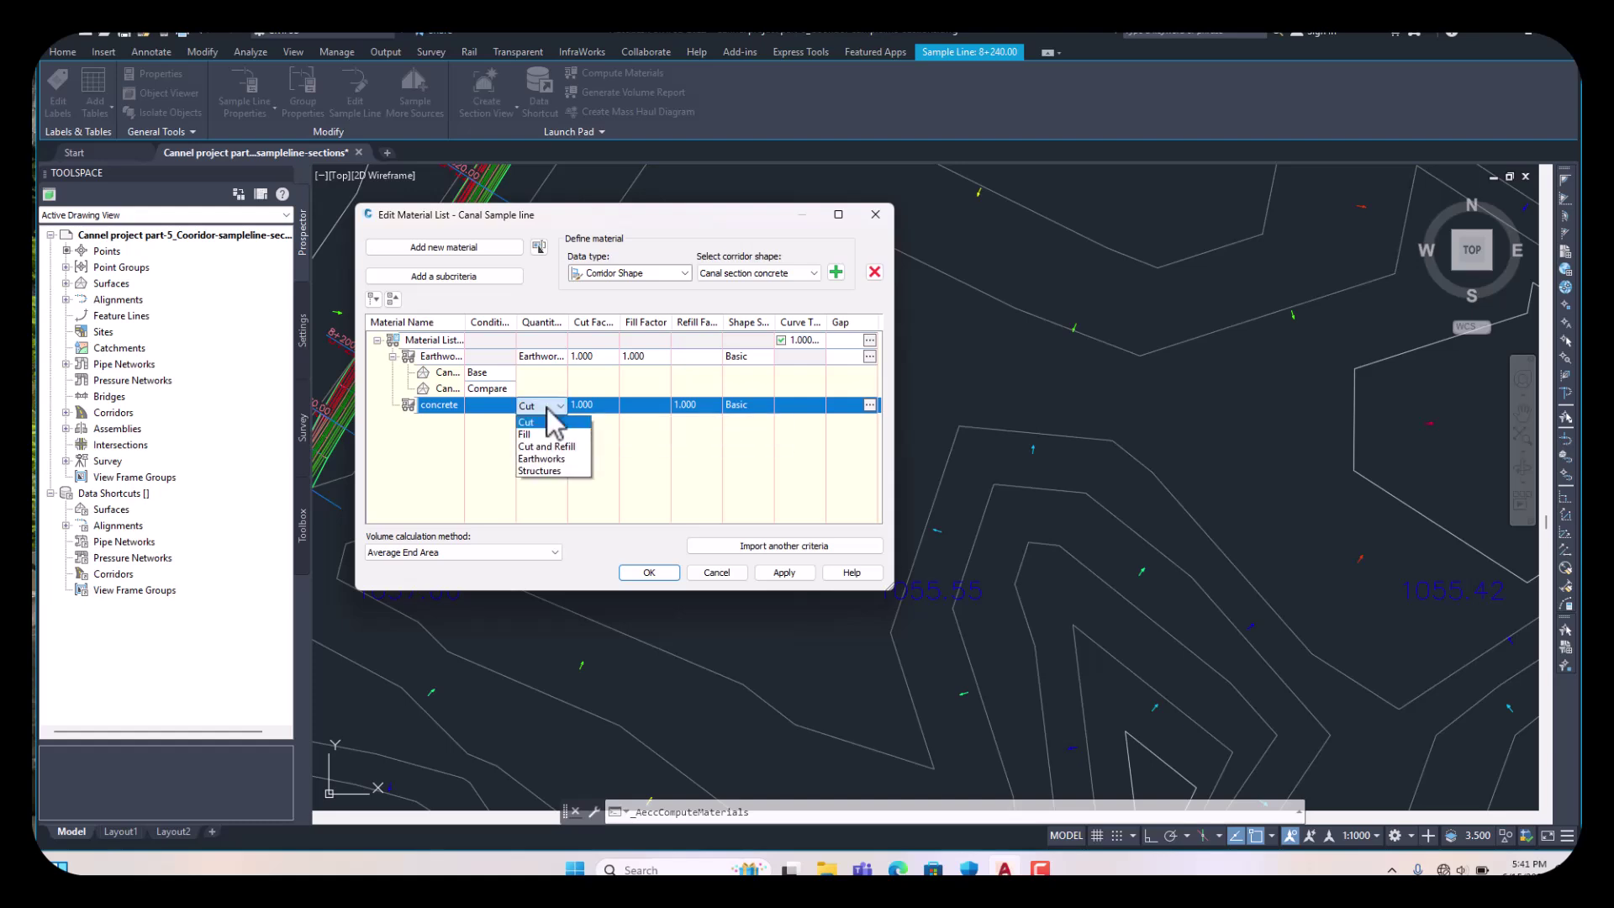
left_click(538, 472)
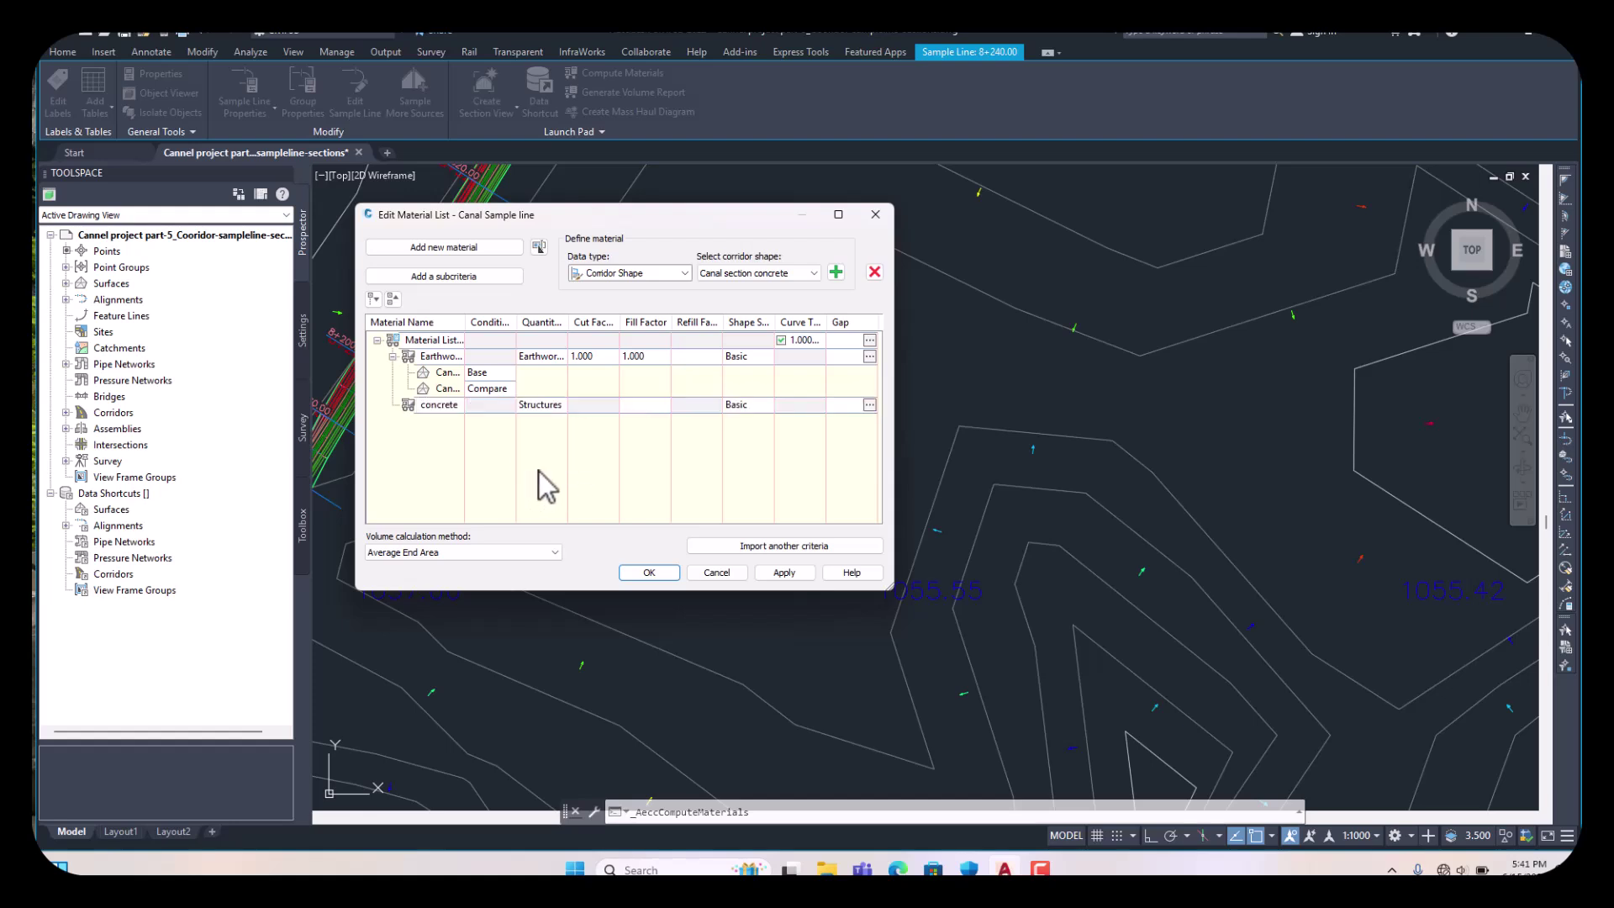
left_click(790, 573)
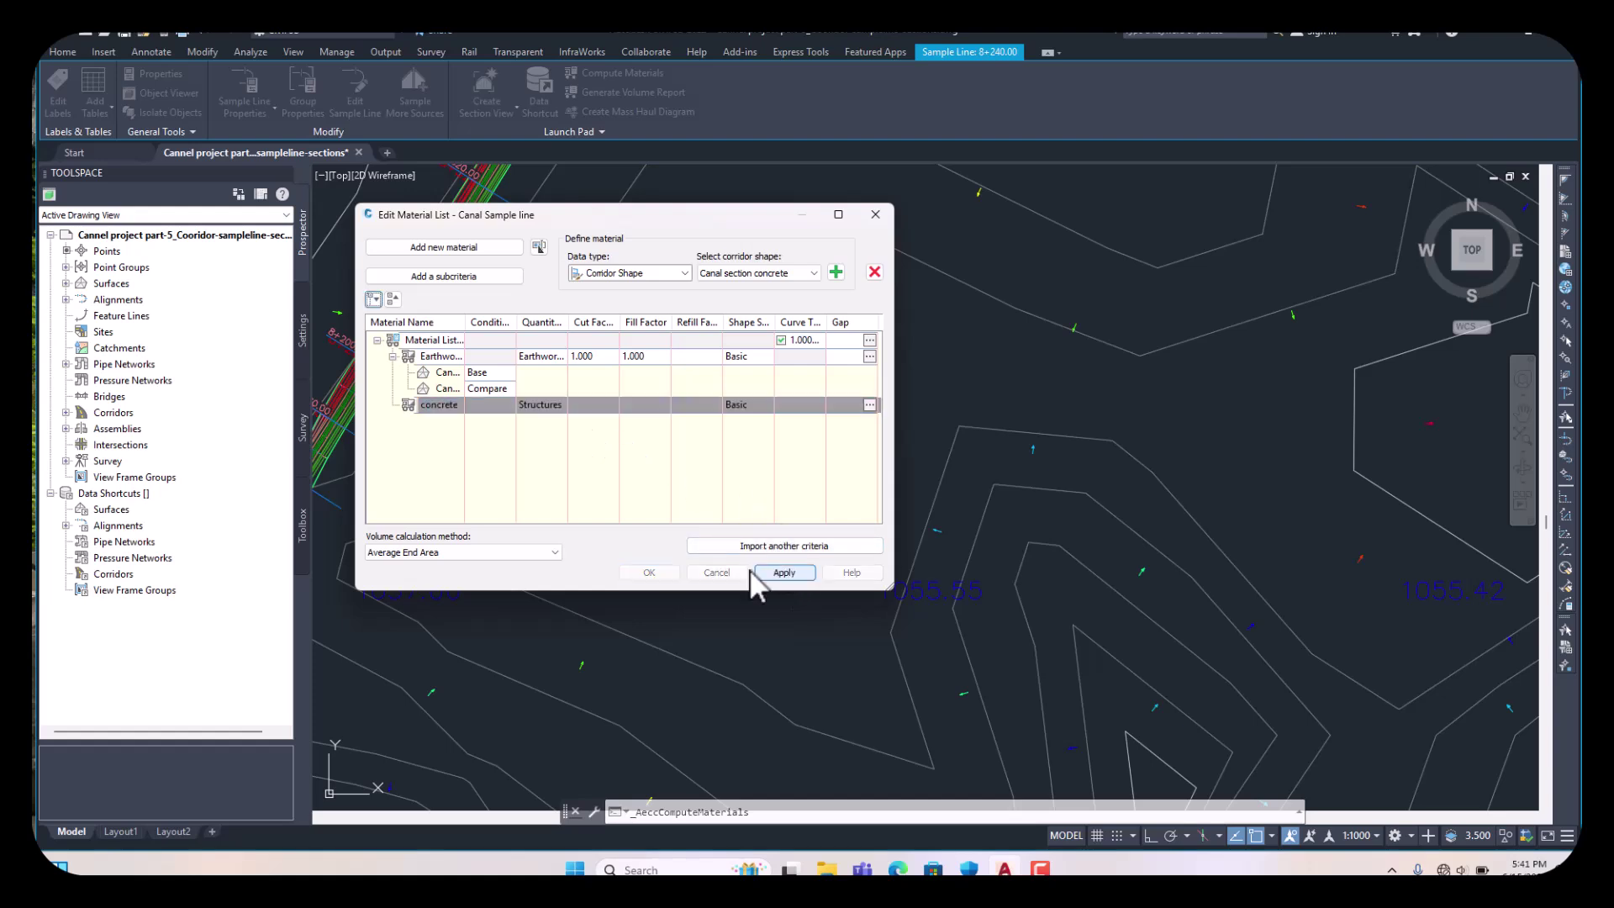
left_click(648, 572)
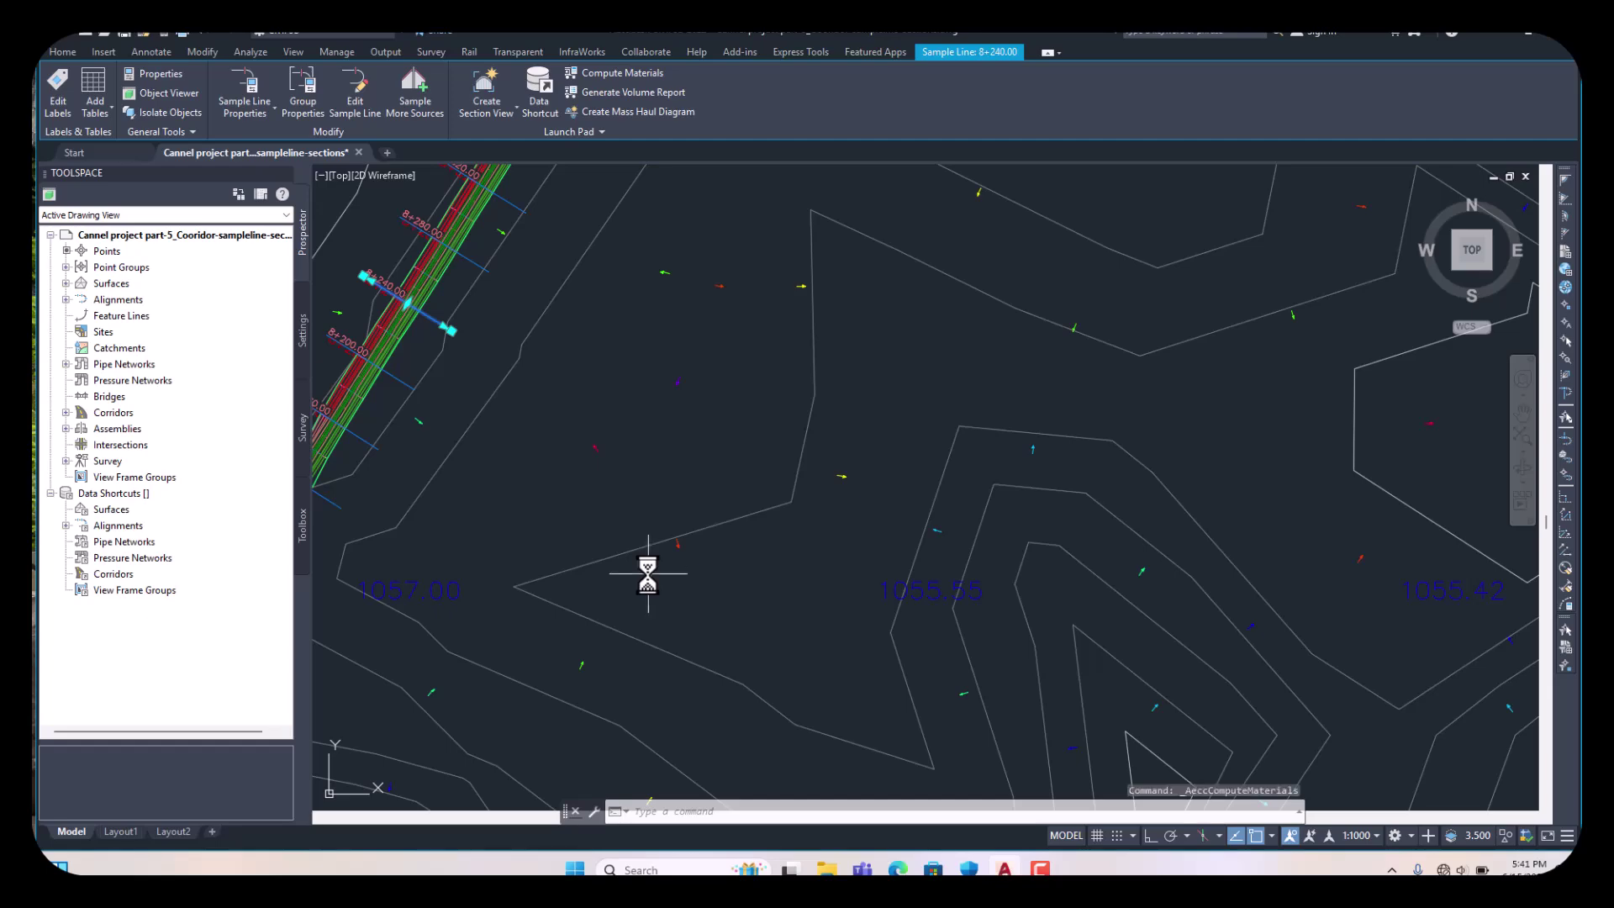
- Examine the canal lining shape against the Earthworks area in the section view at station 4+800.00 and look over the neighbouring sections
scroll(632, 560, "down", 5)
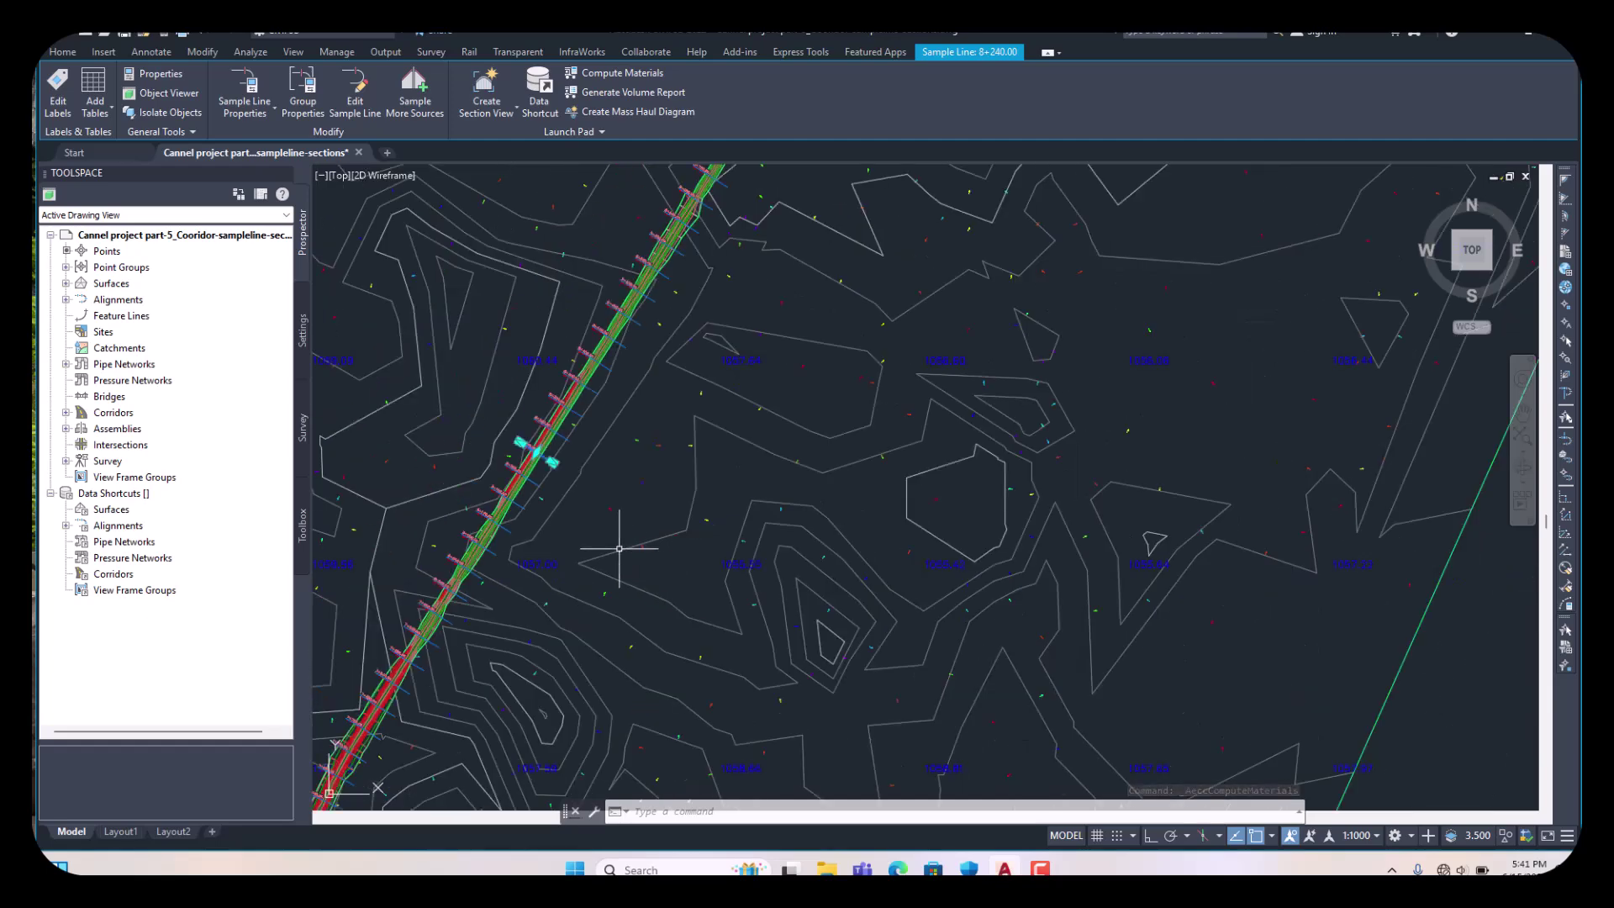
key("Escape")
scroll(632, 556, "down", 10)
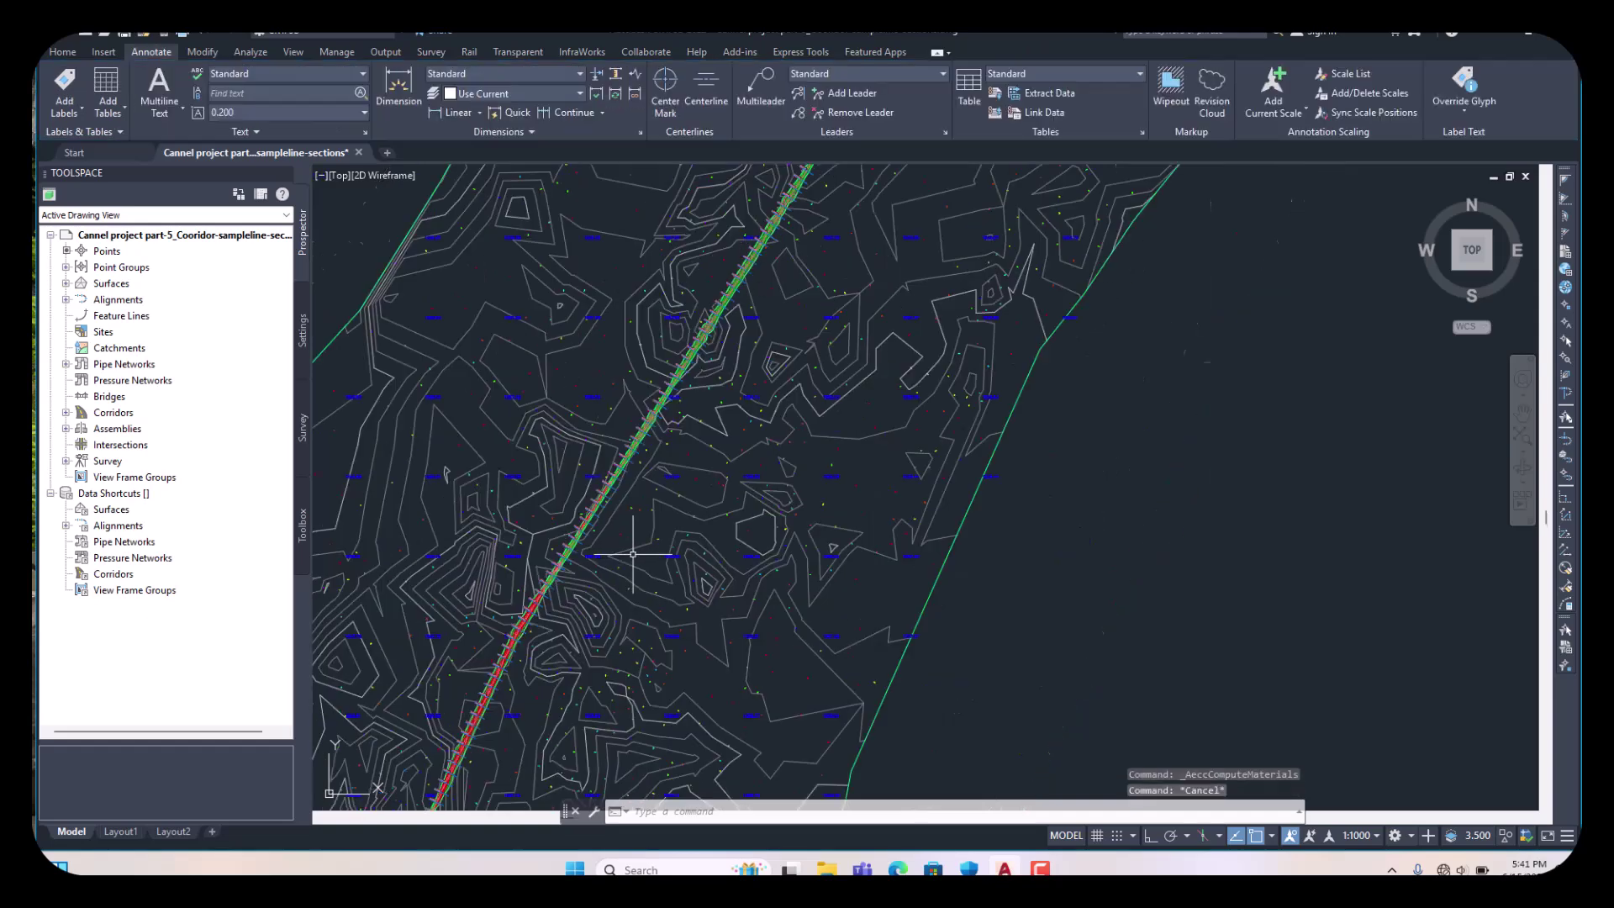
scroll(999, 593, "up", 15)
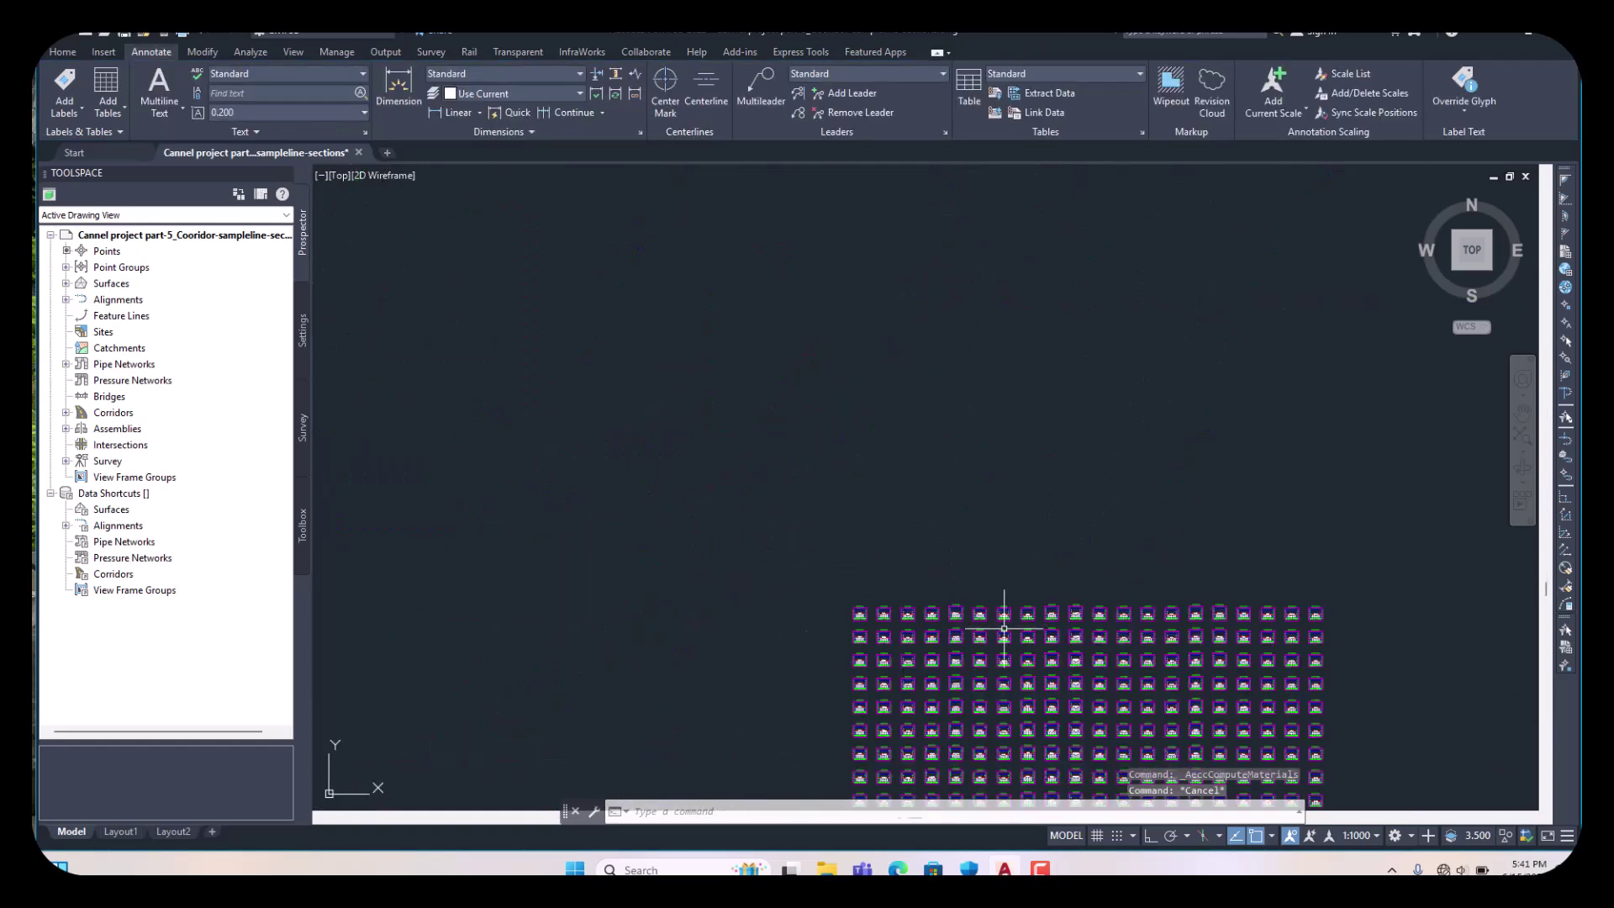
scroll(896, 469, "up", 12)
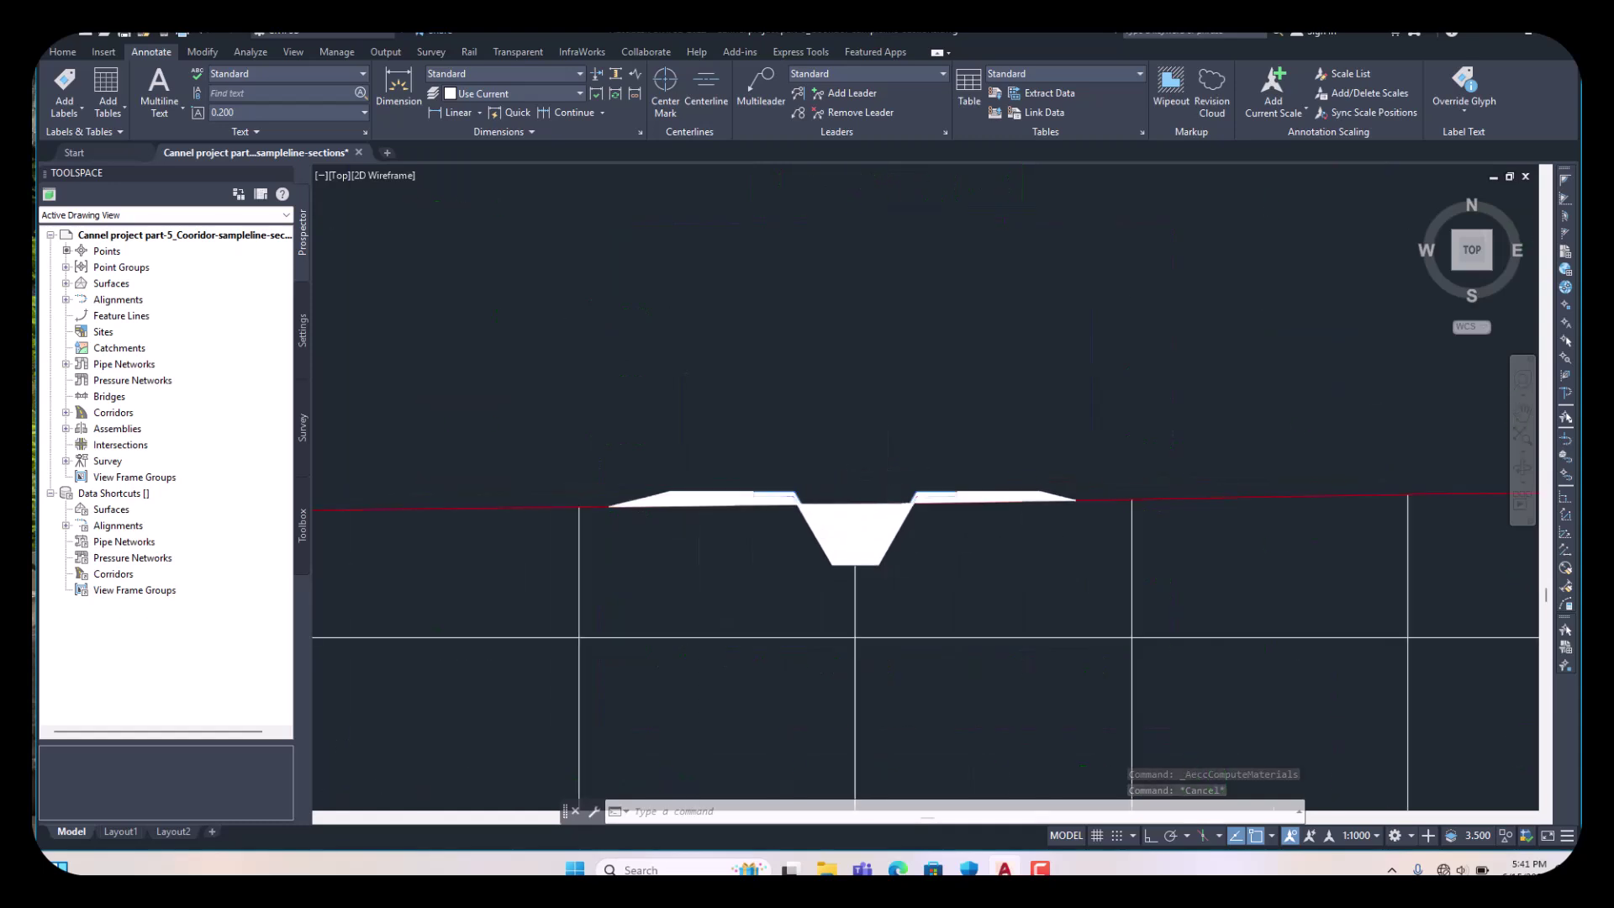
left_click(975, 508)
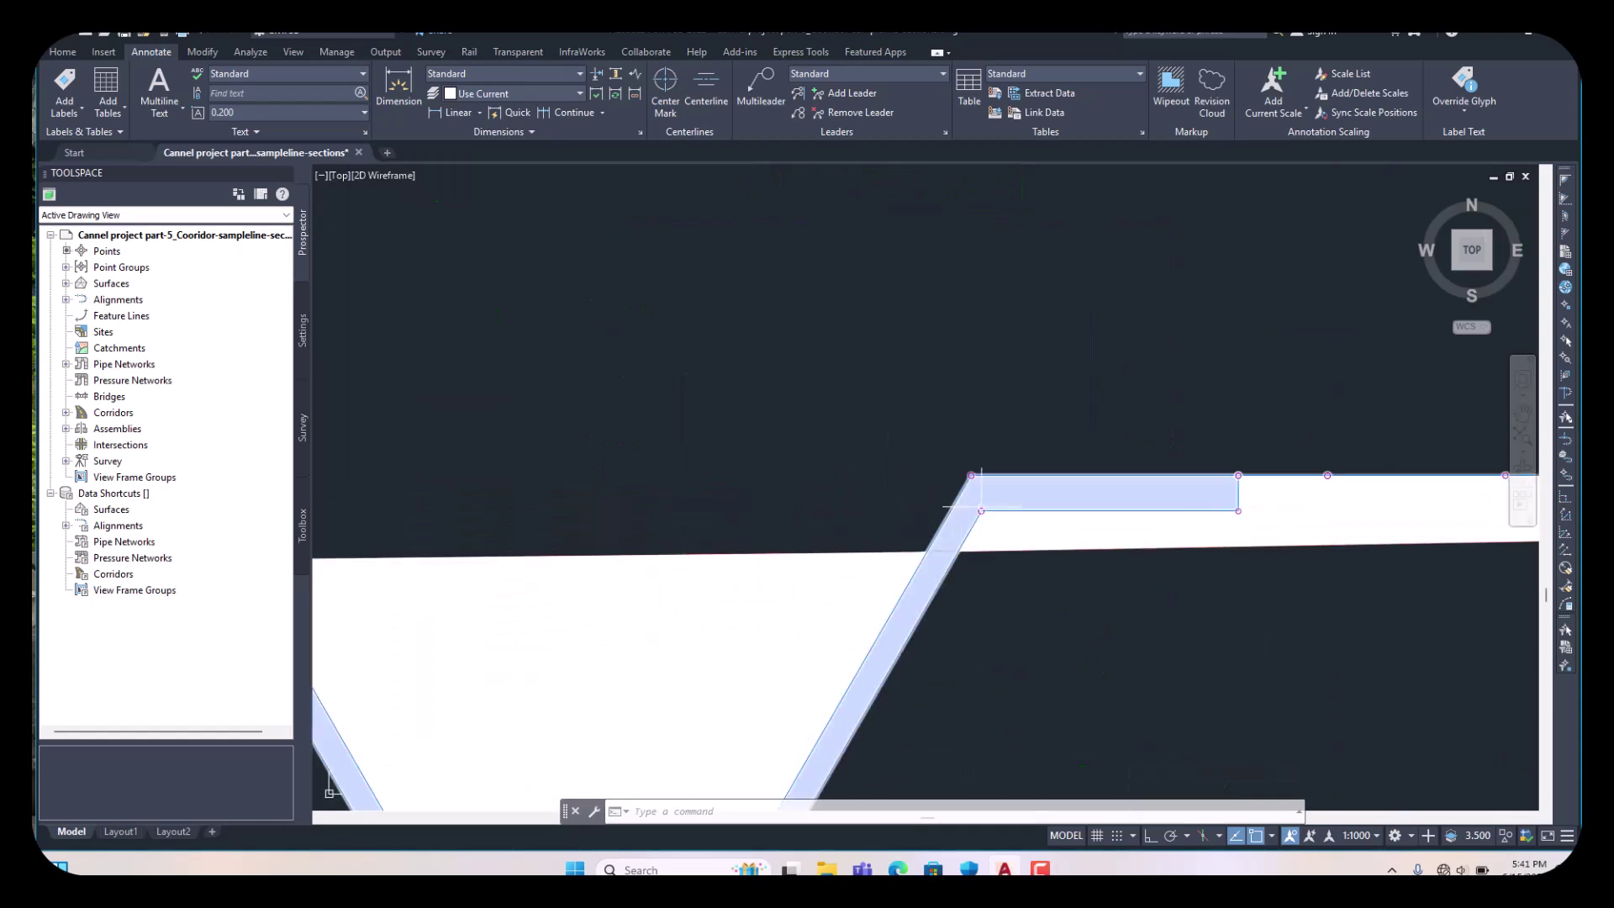
key("Escape")
scroll(975, 507, "down", 3)
scroll(975, 507, "up", 3)
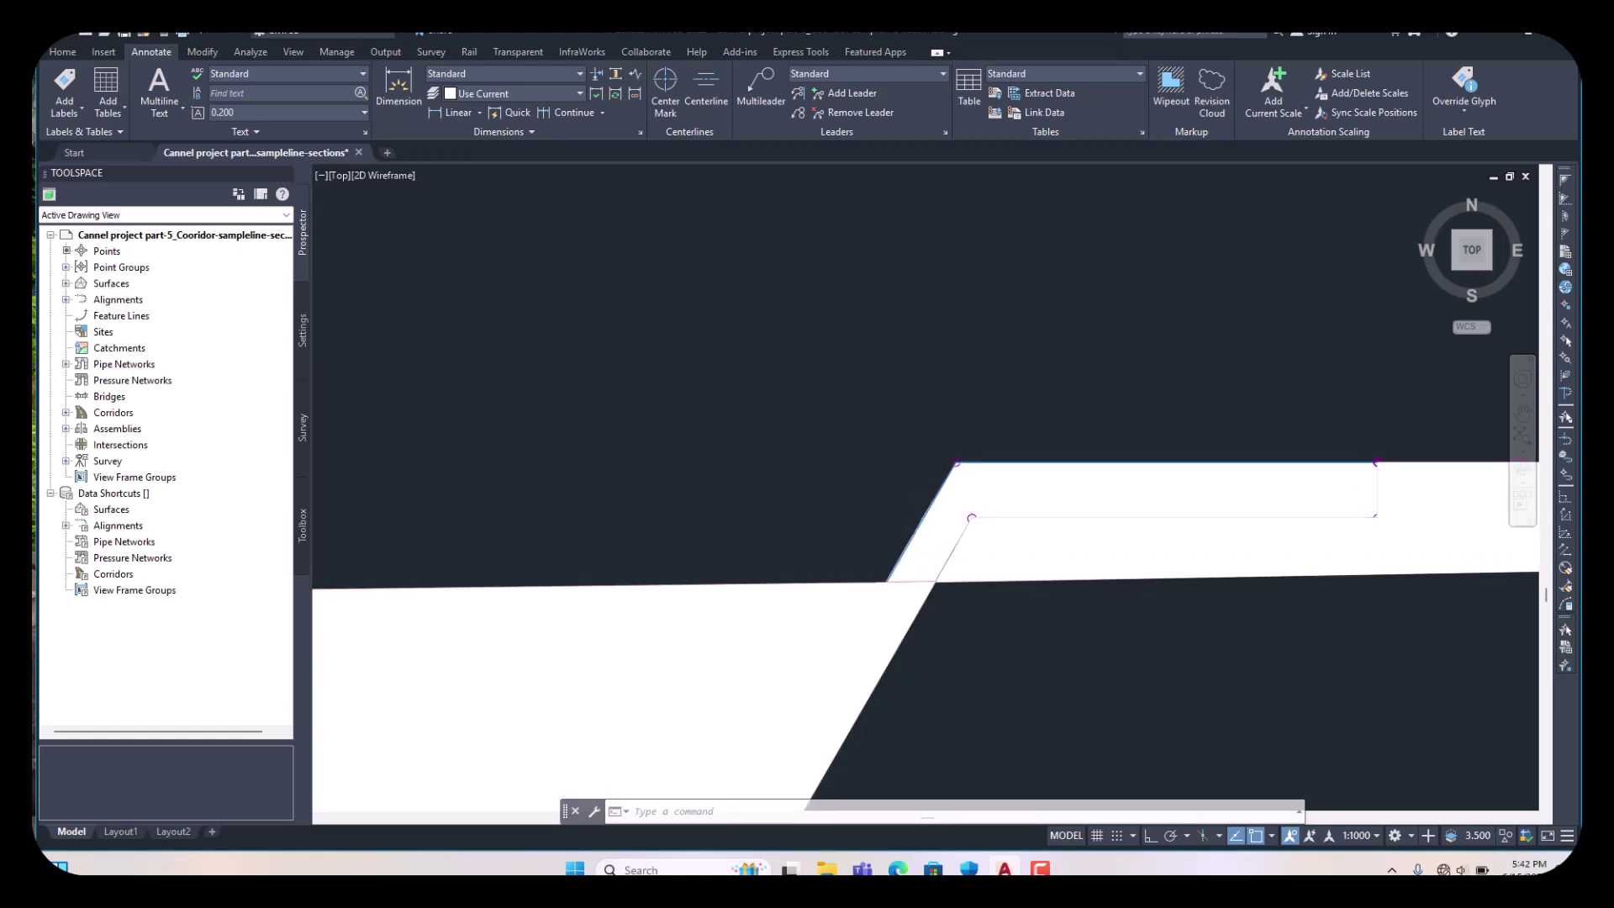
scroll(922, 504, "down", 6)
scroll(885, 516, "down", 4)
scroll(885, 516, "up", 6)
scroll(885, 516, "down", 8)
scroll(885, 516, "down", 5)
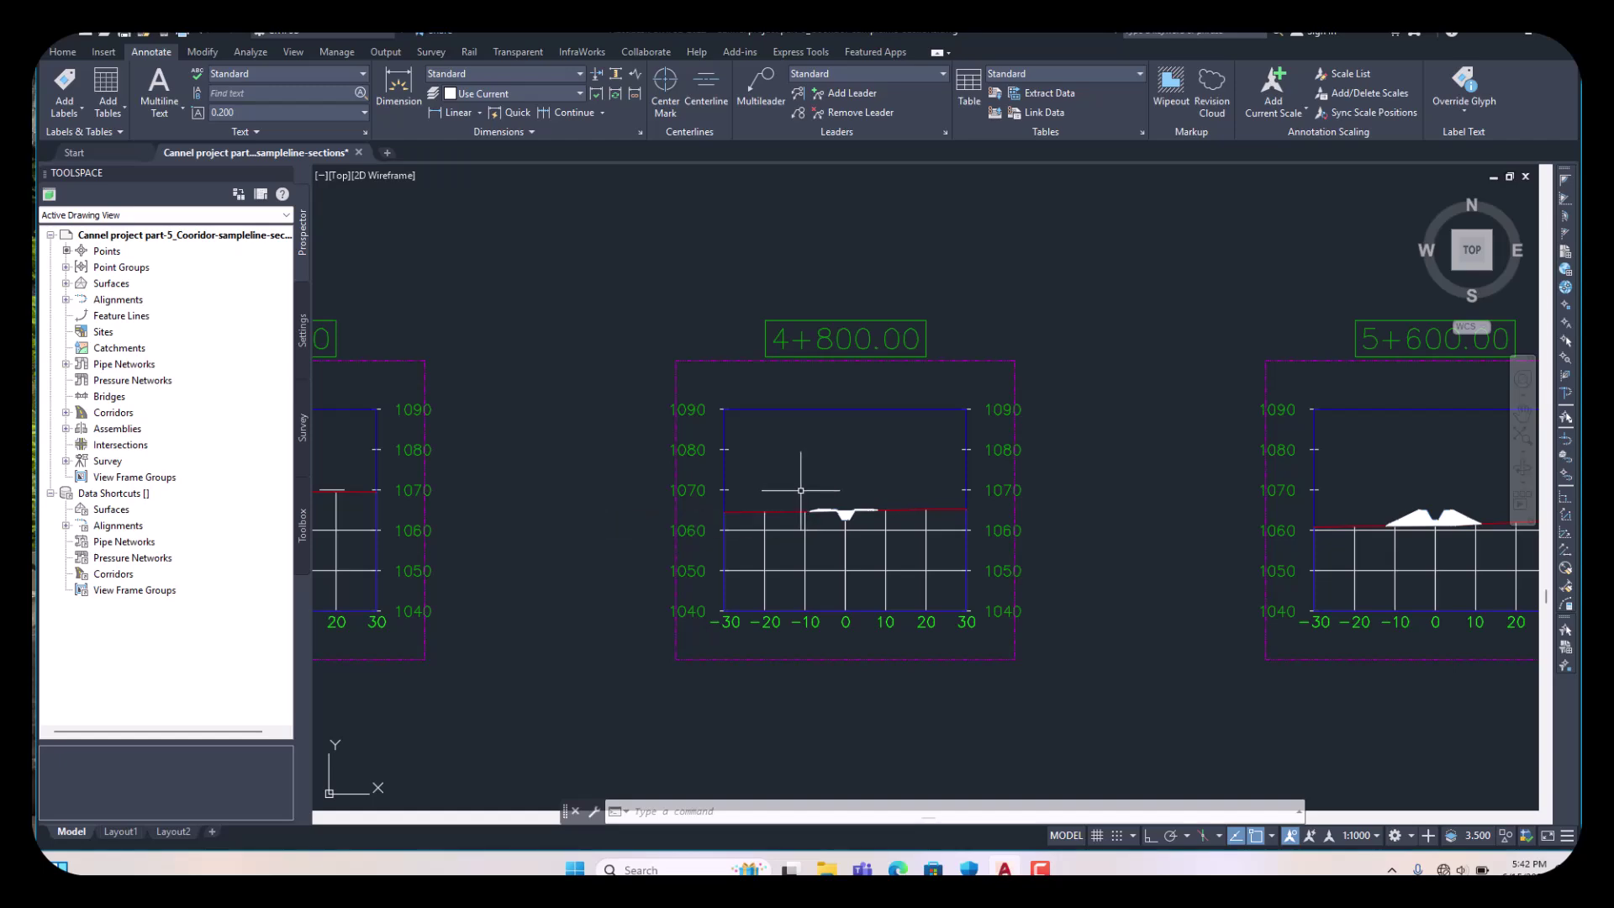
scroll(890, 491, "down", 8)
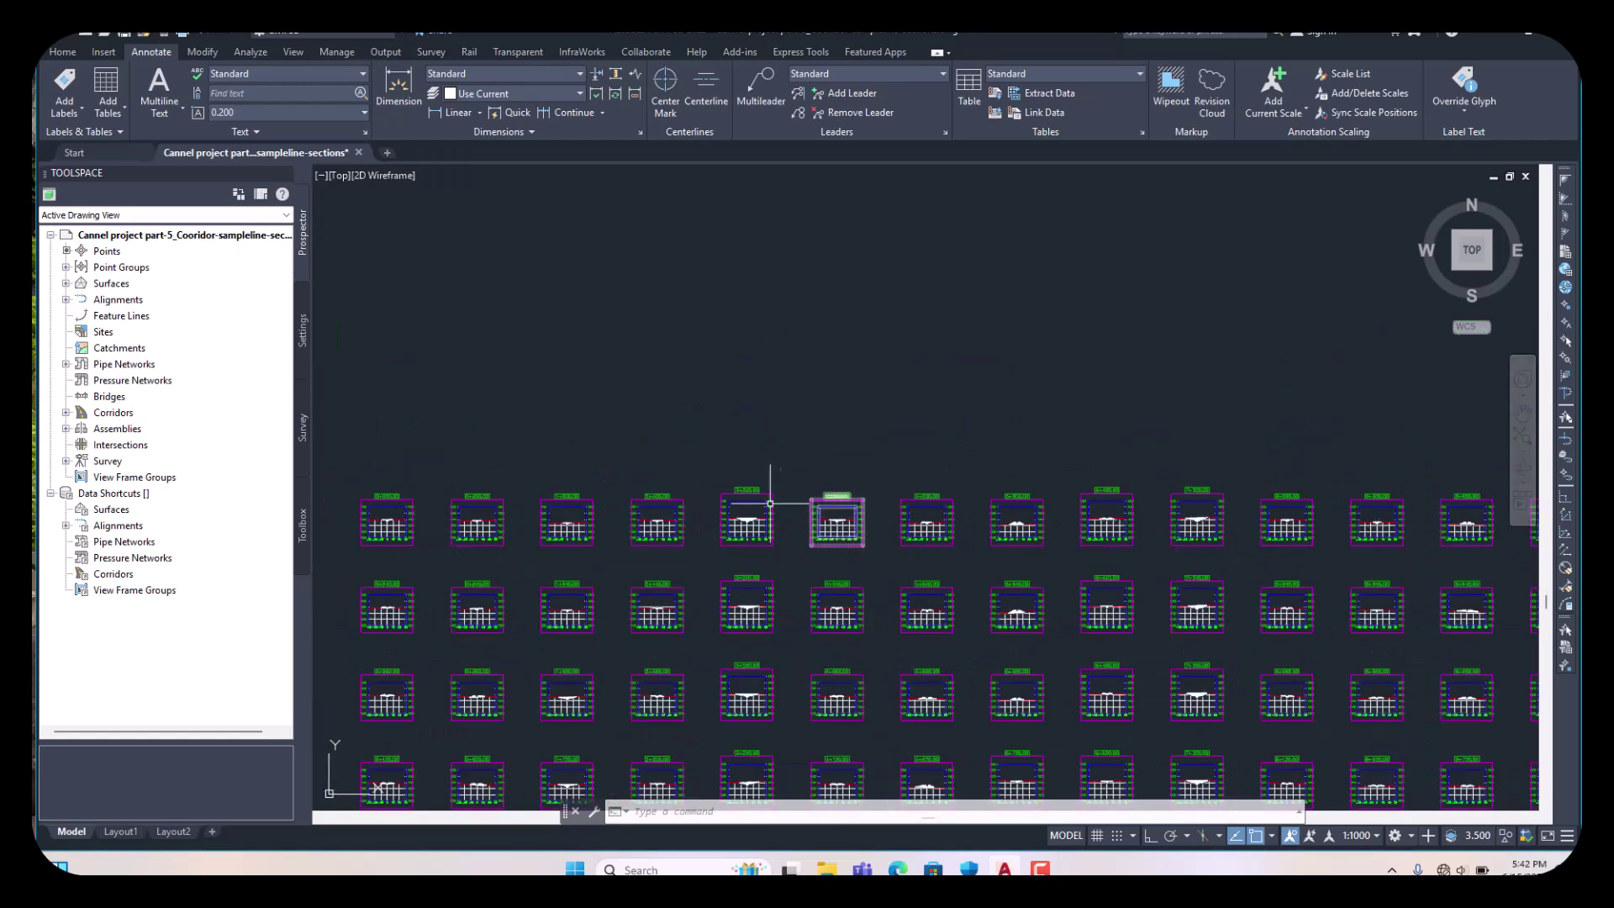
scroll(750, 477, "down", 5)
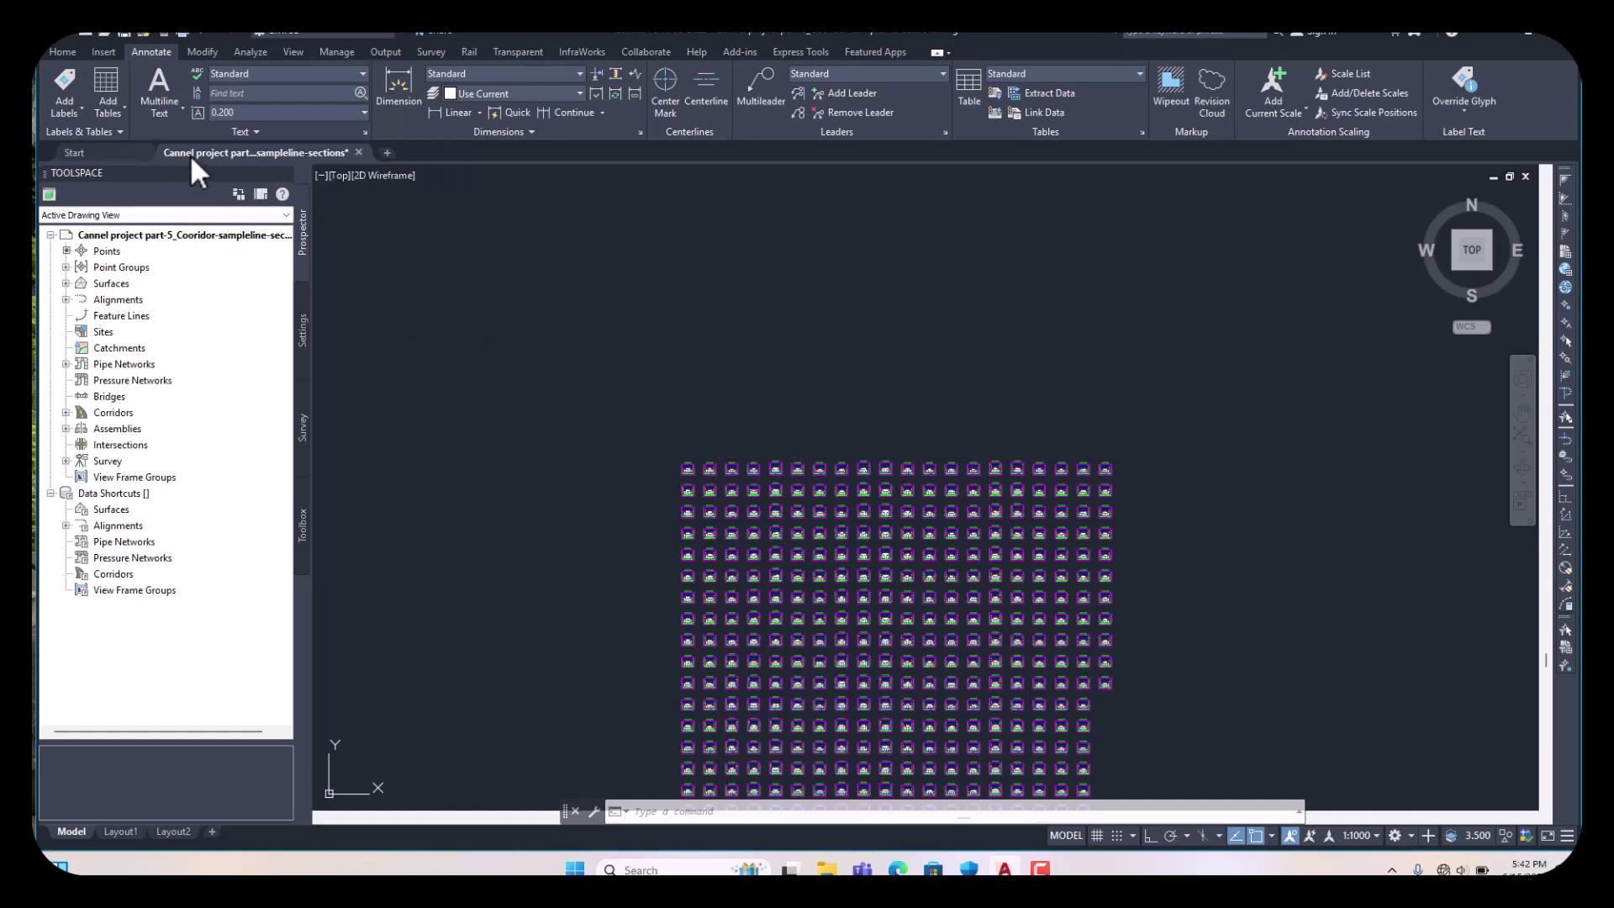
- Start a new TIN volume surface from the Volumes Dashboard and name it volume
left_click(252, 52)
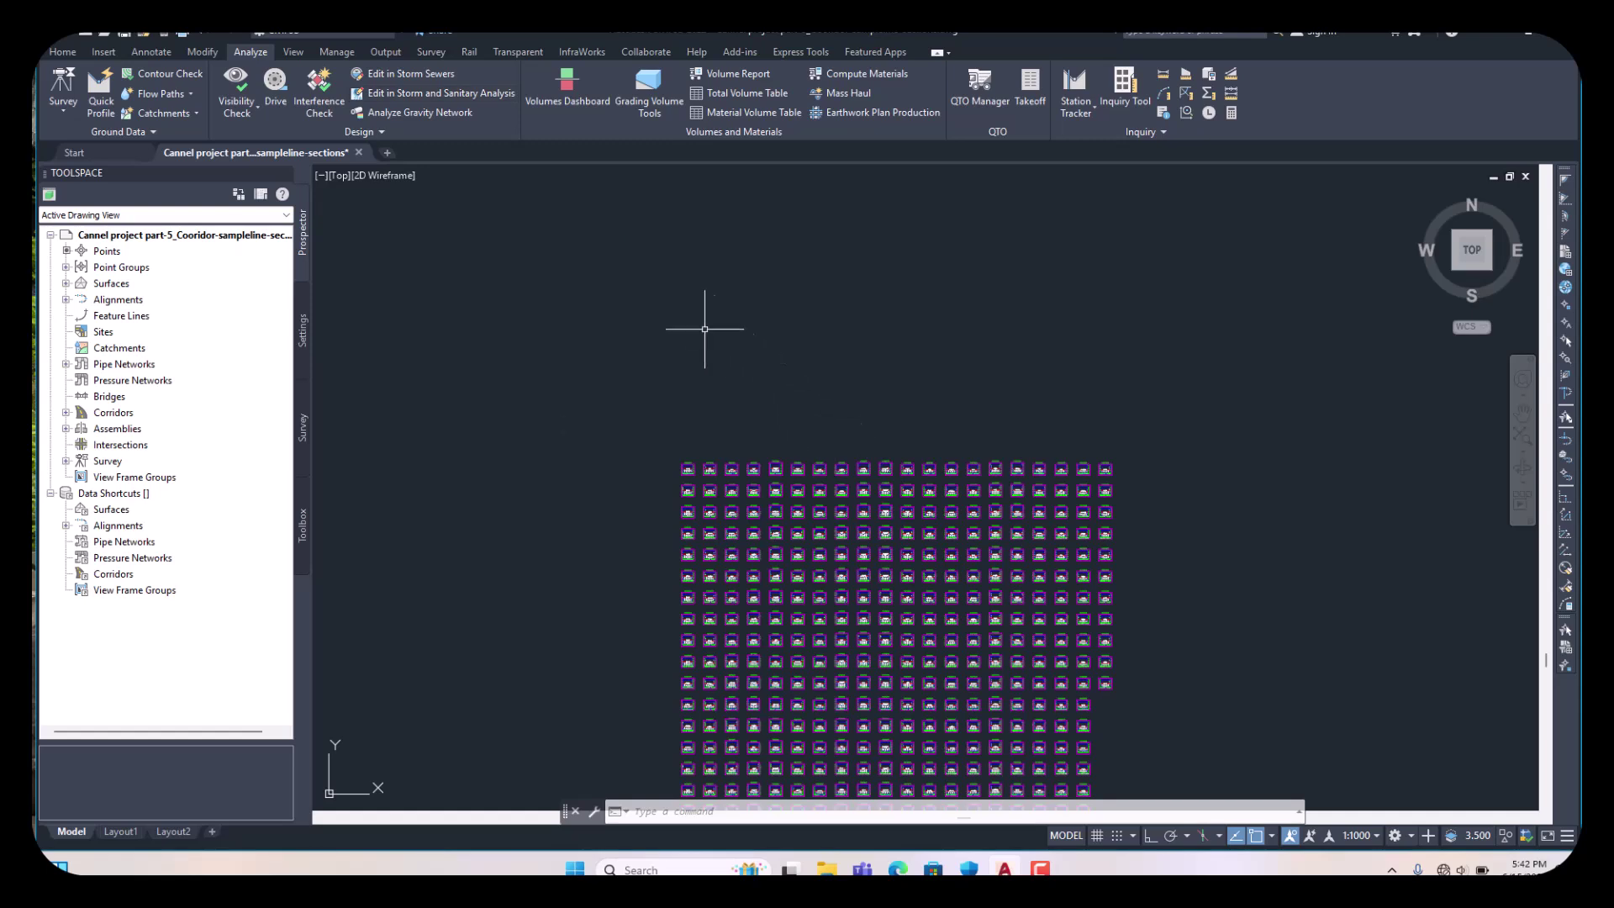
left_click(573, 97)
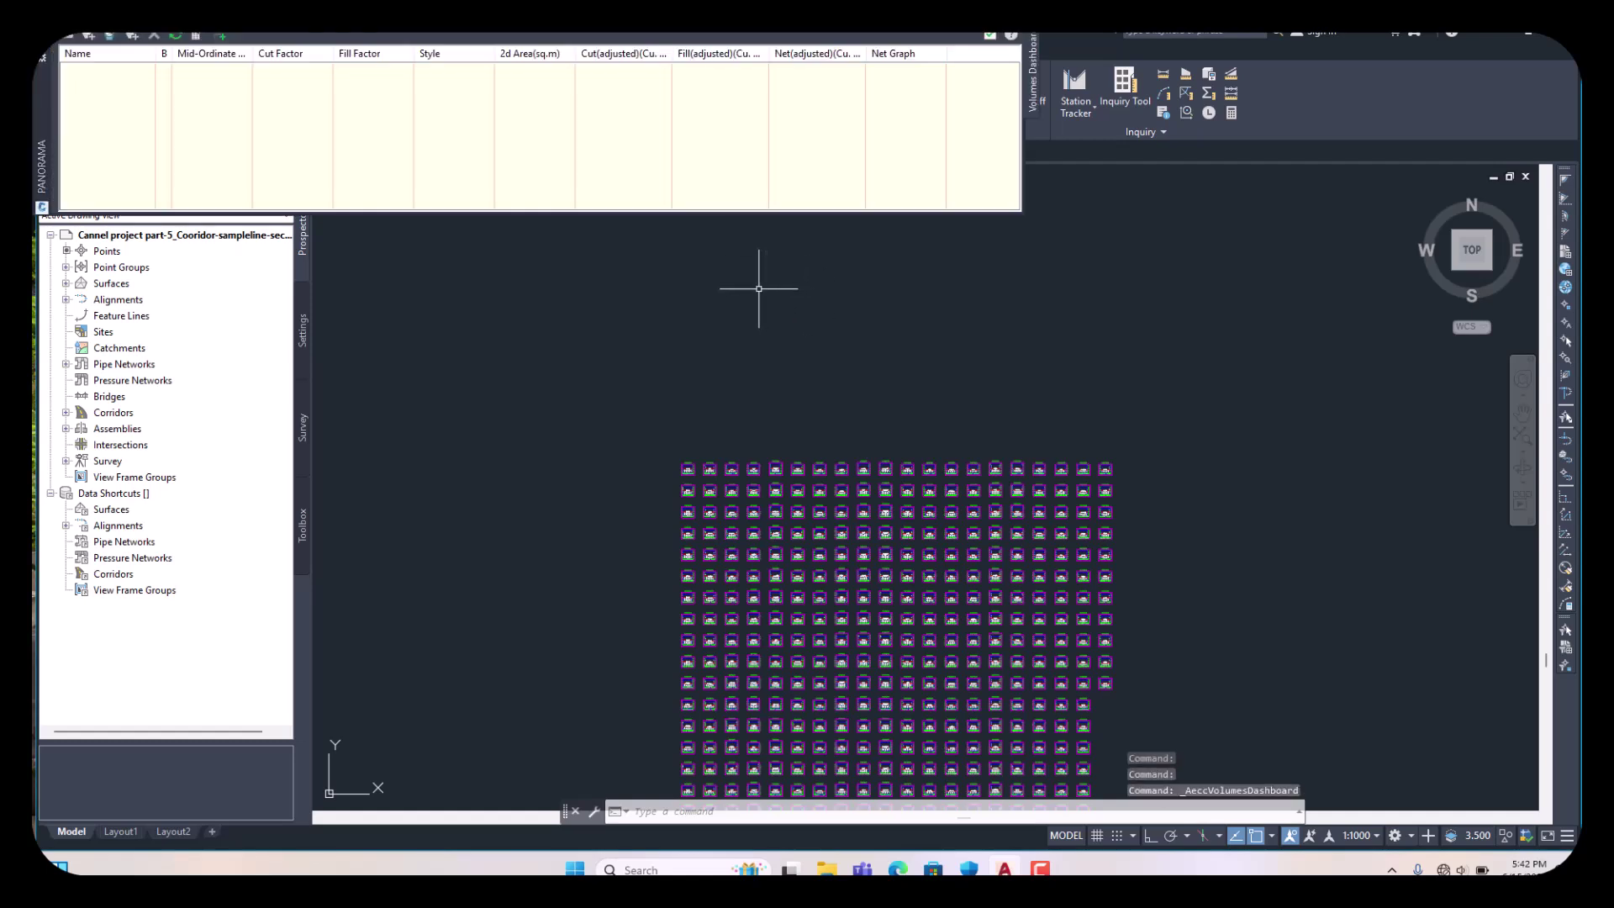
left_click(110, 37)
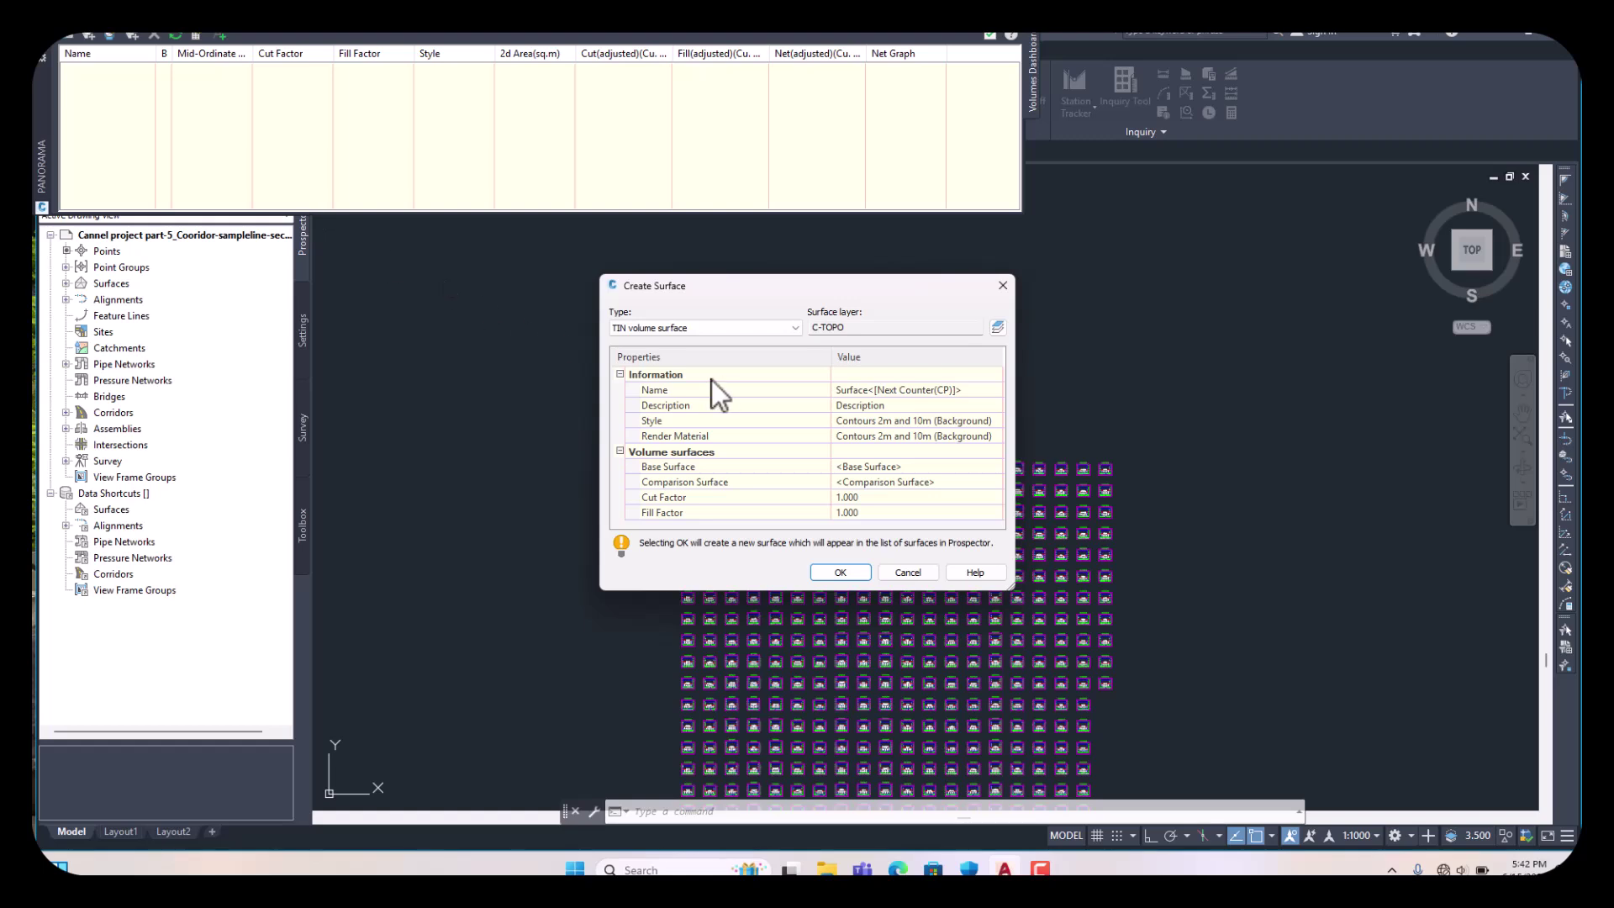
left_click(973, 391)
type("volume")
key("Return")
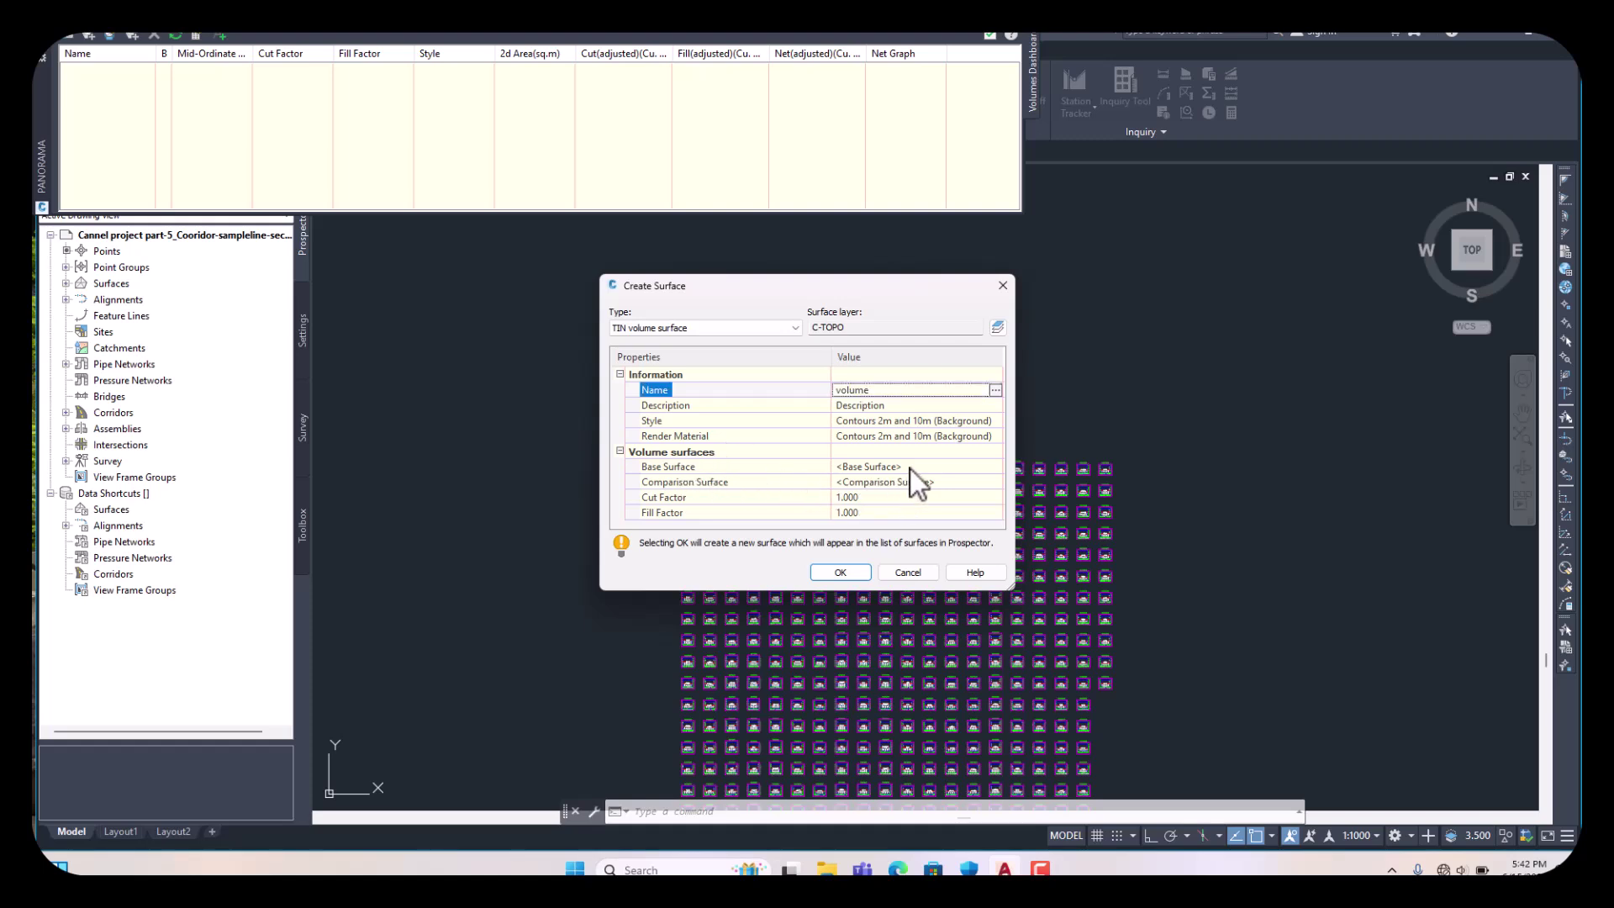
- Create the volume surface with Canal section - (5) as base surface and Cannal area as comparison surface
left_click(928, 469)
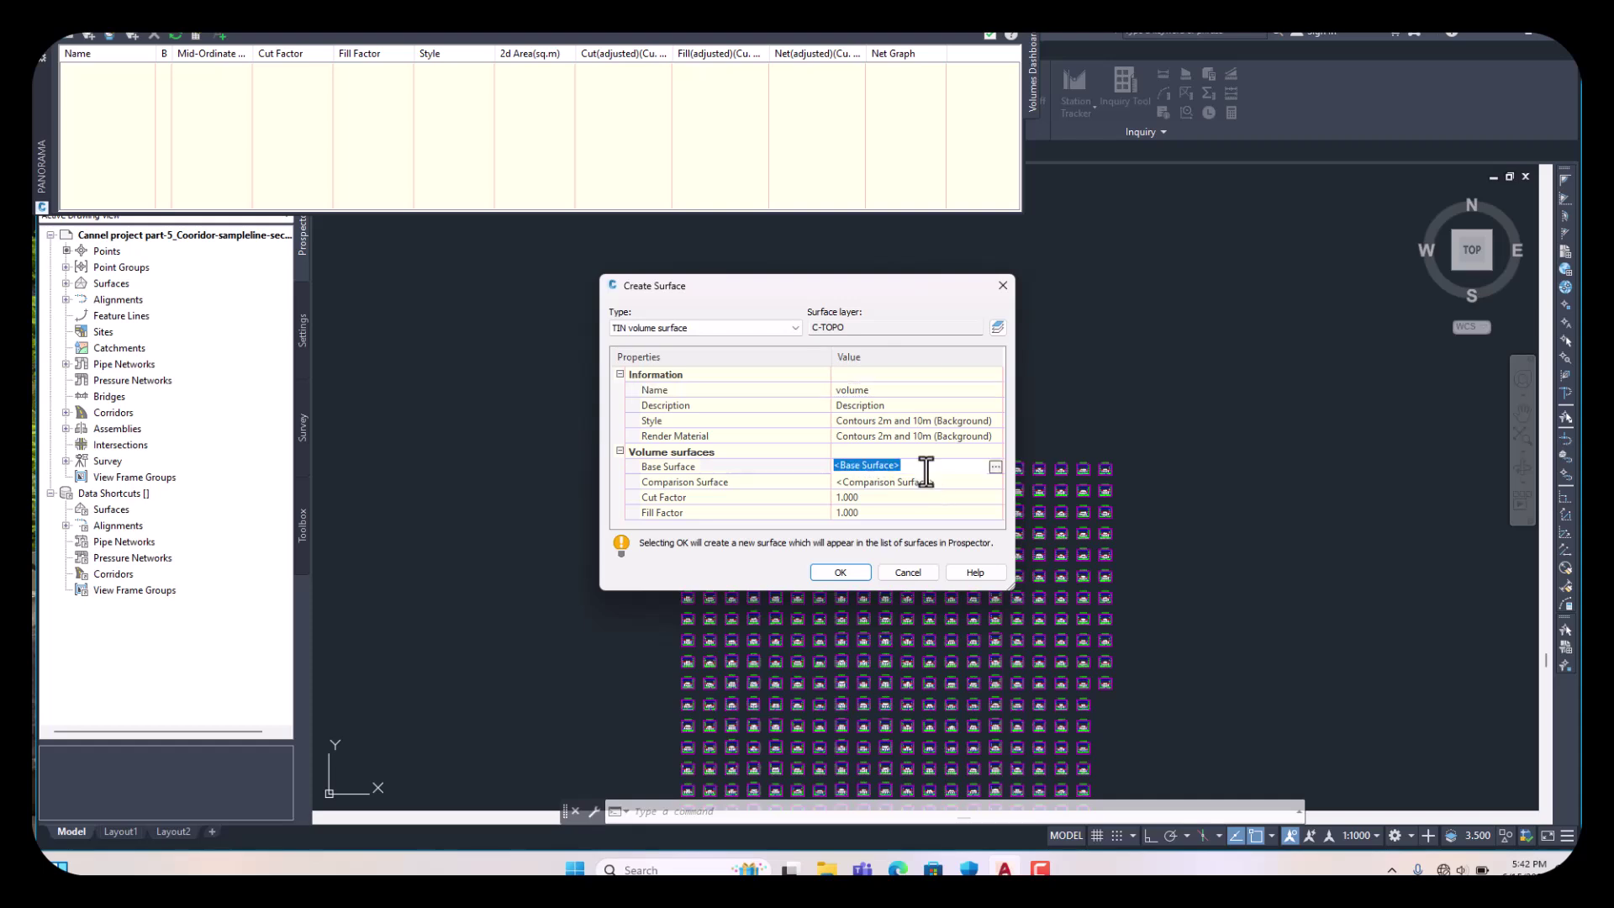
left_click(995, 468)
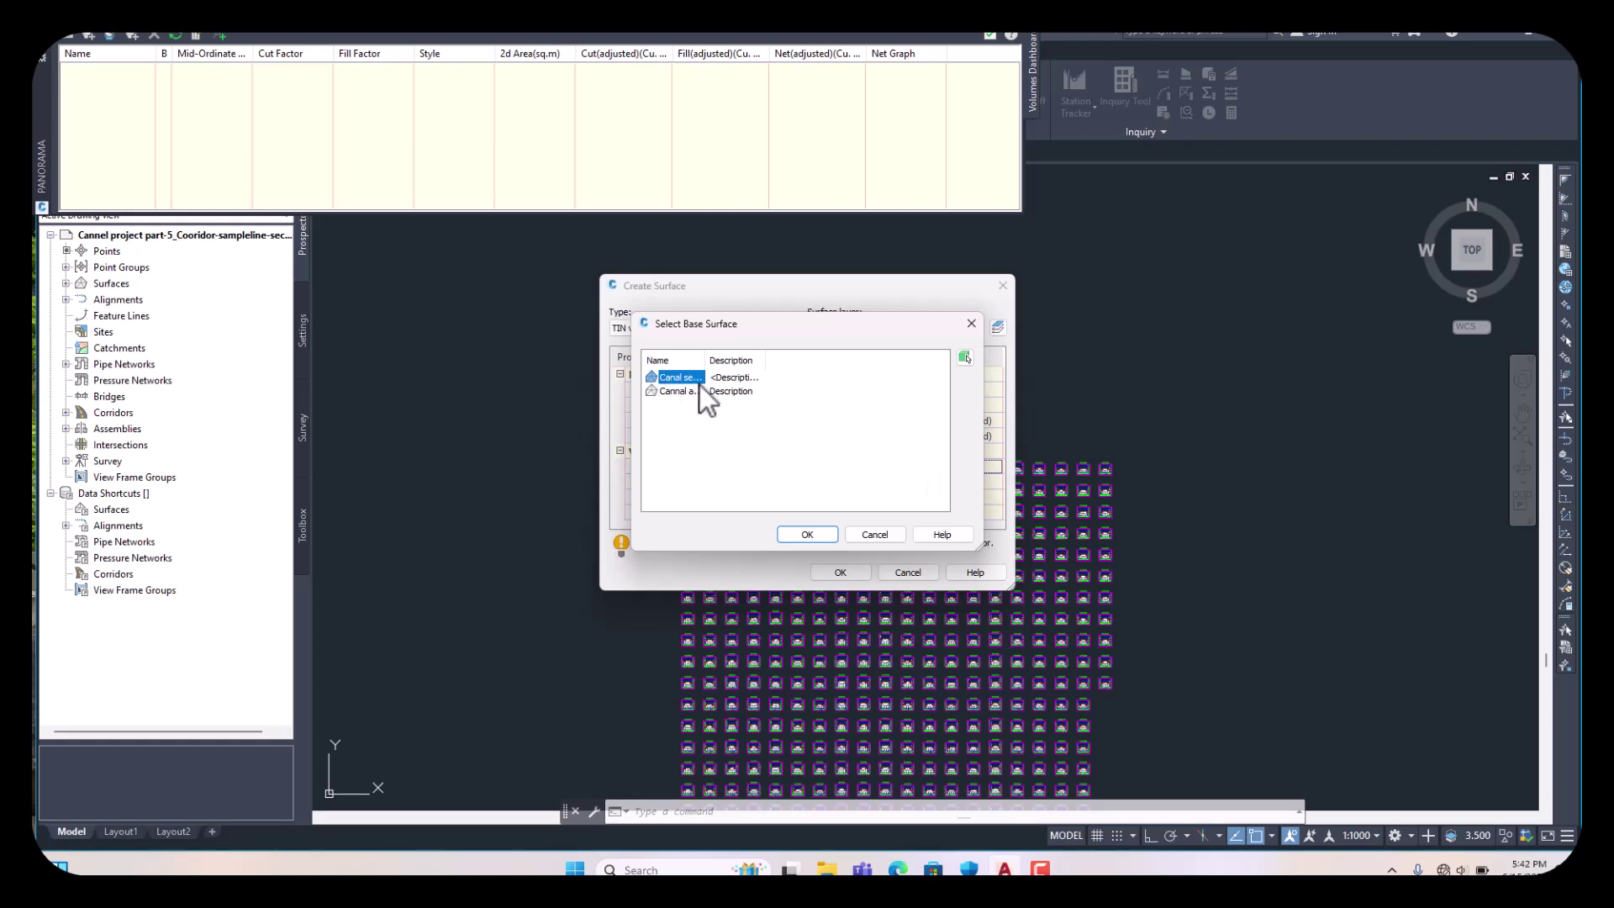
left_click(812, 537)
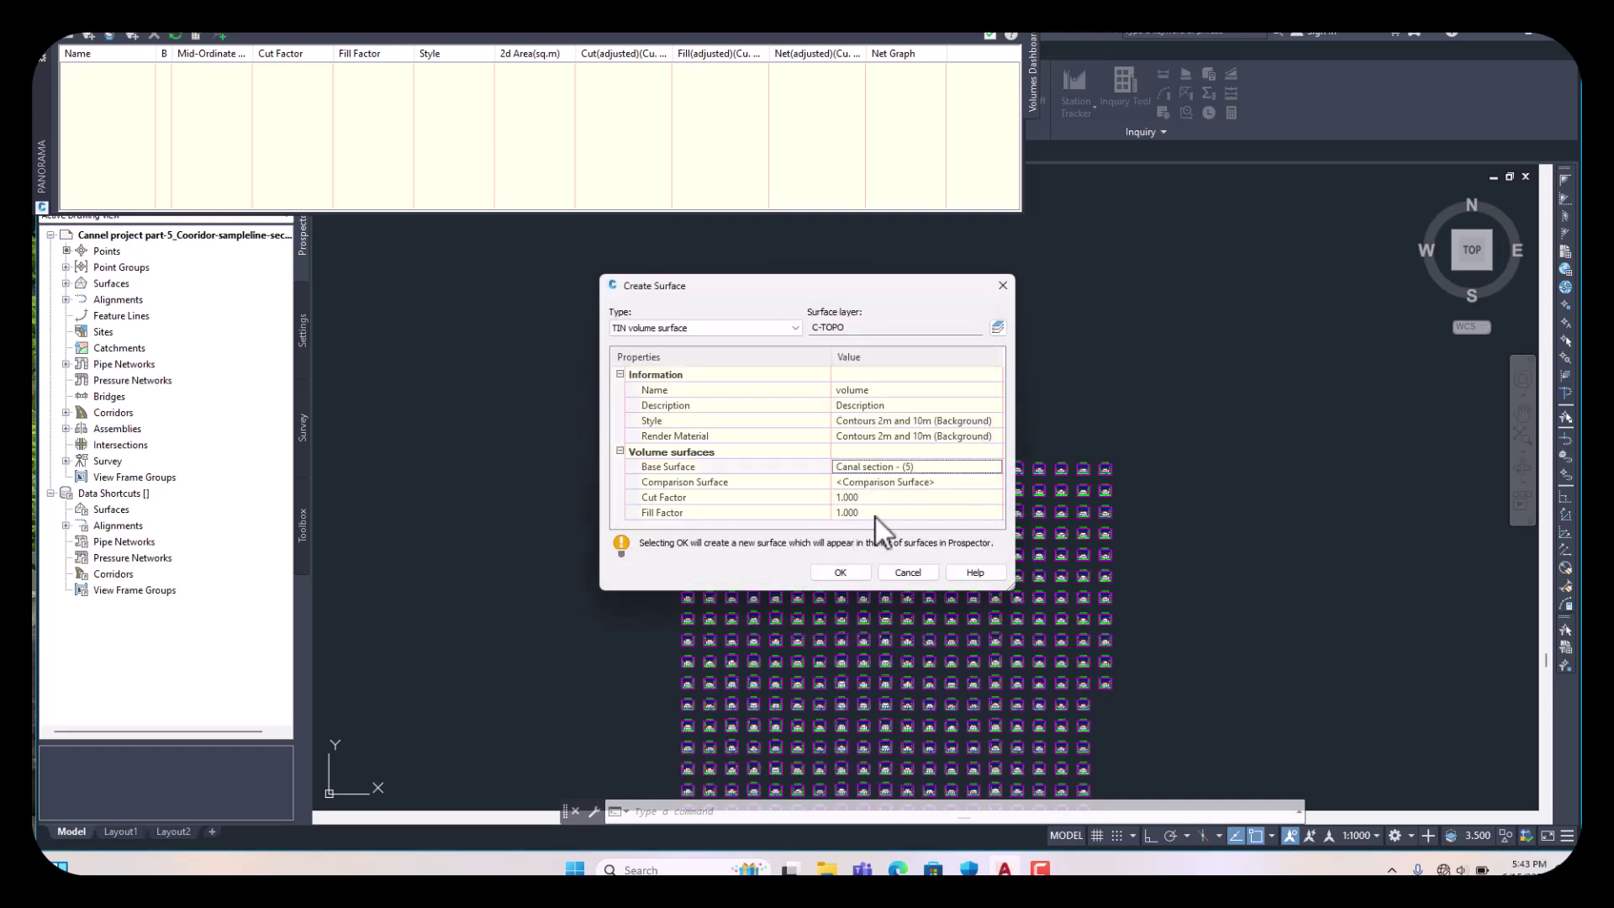
left_click(909, 485)
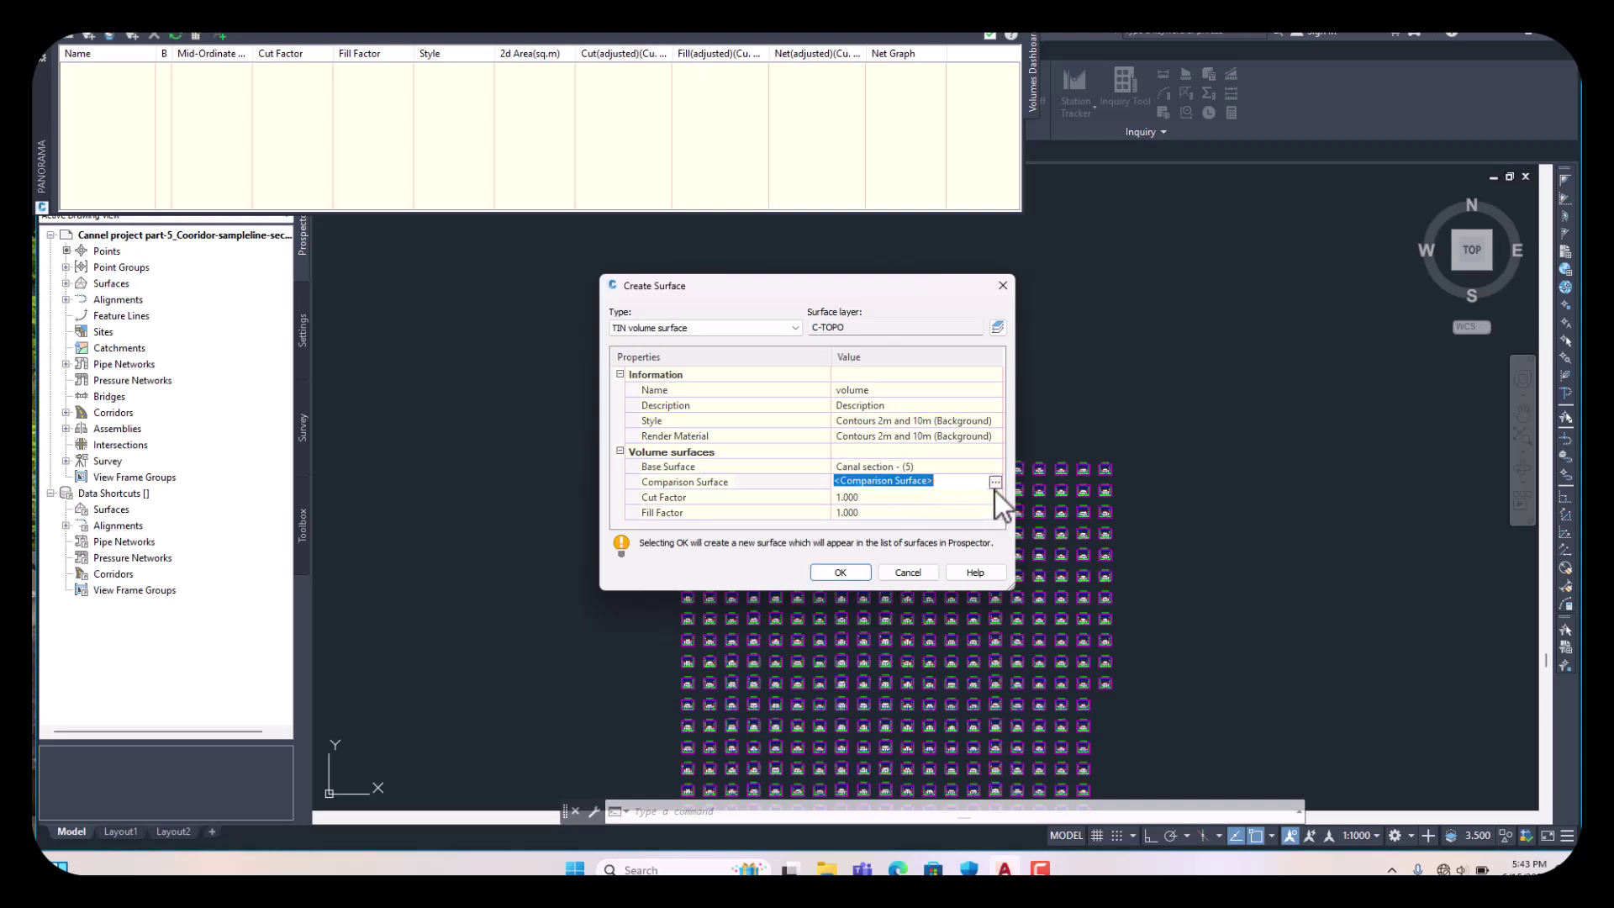
left_click(995, 485)
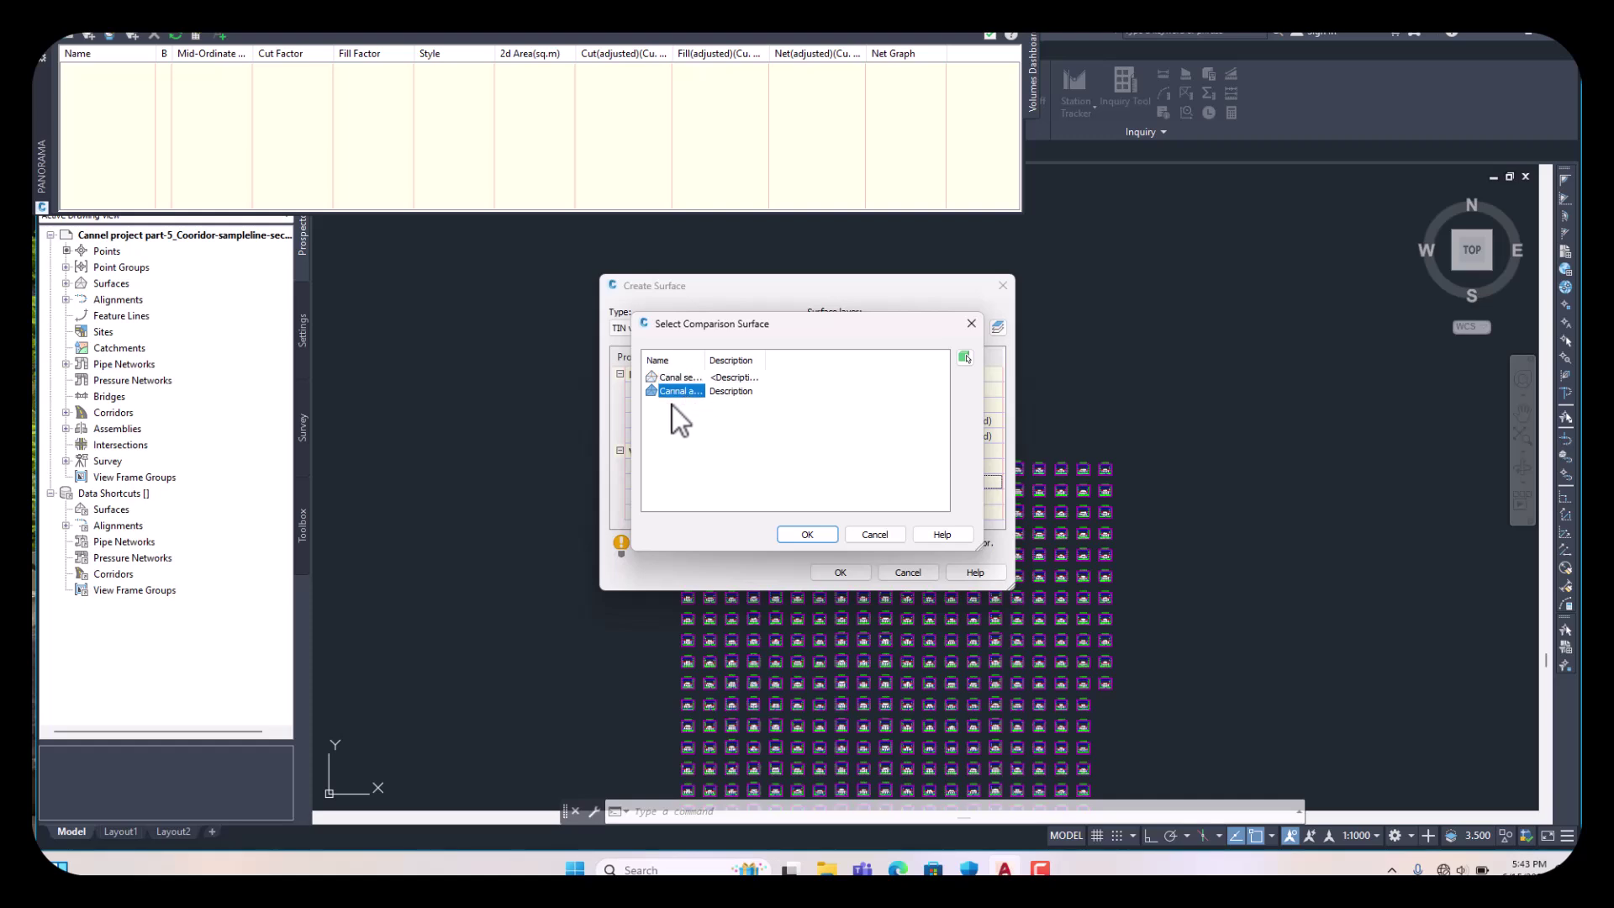
left_click(804, 533)
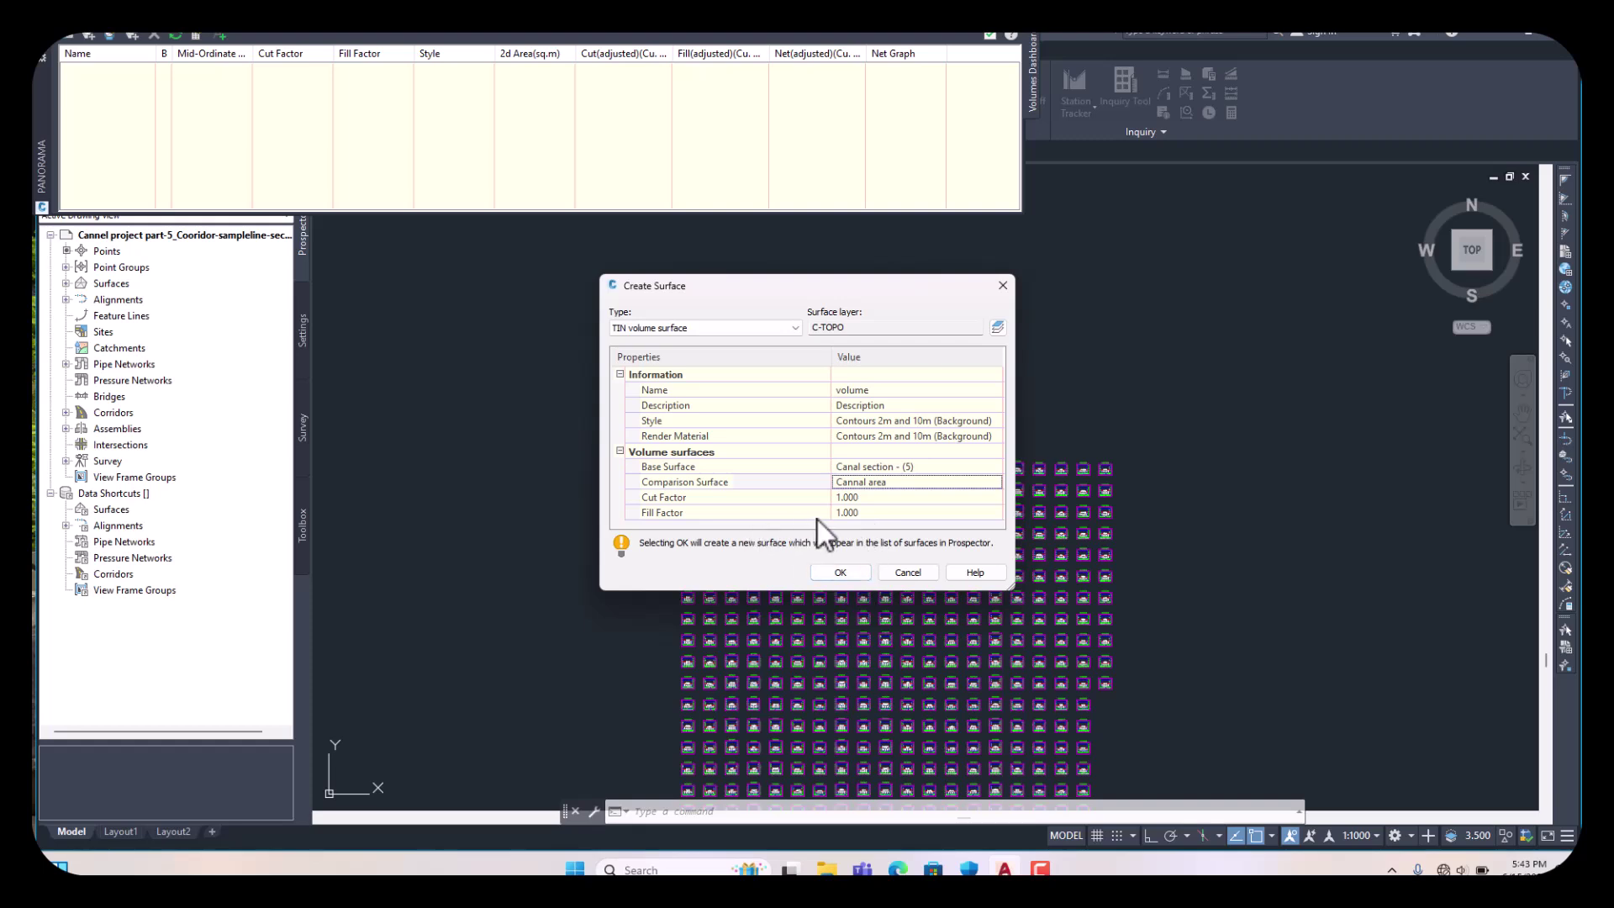
left_click(841, 572)
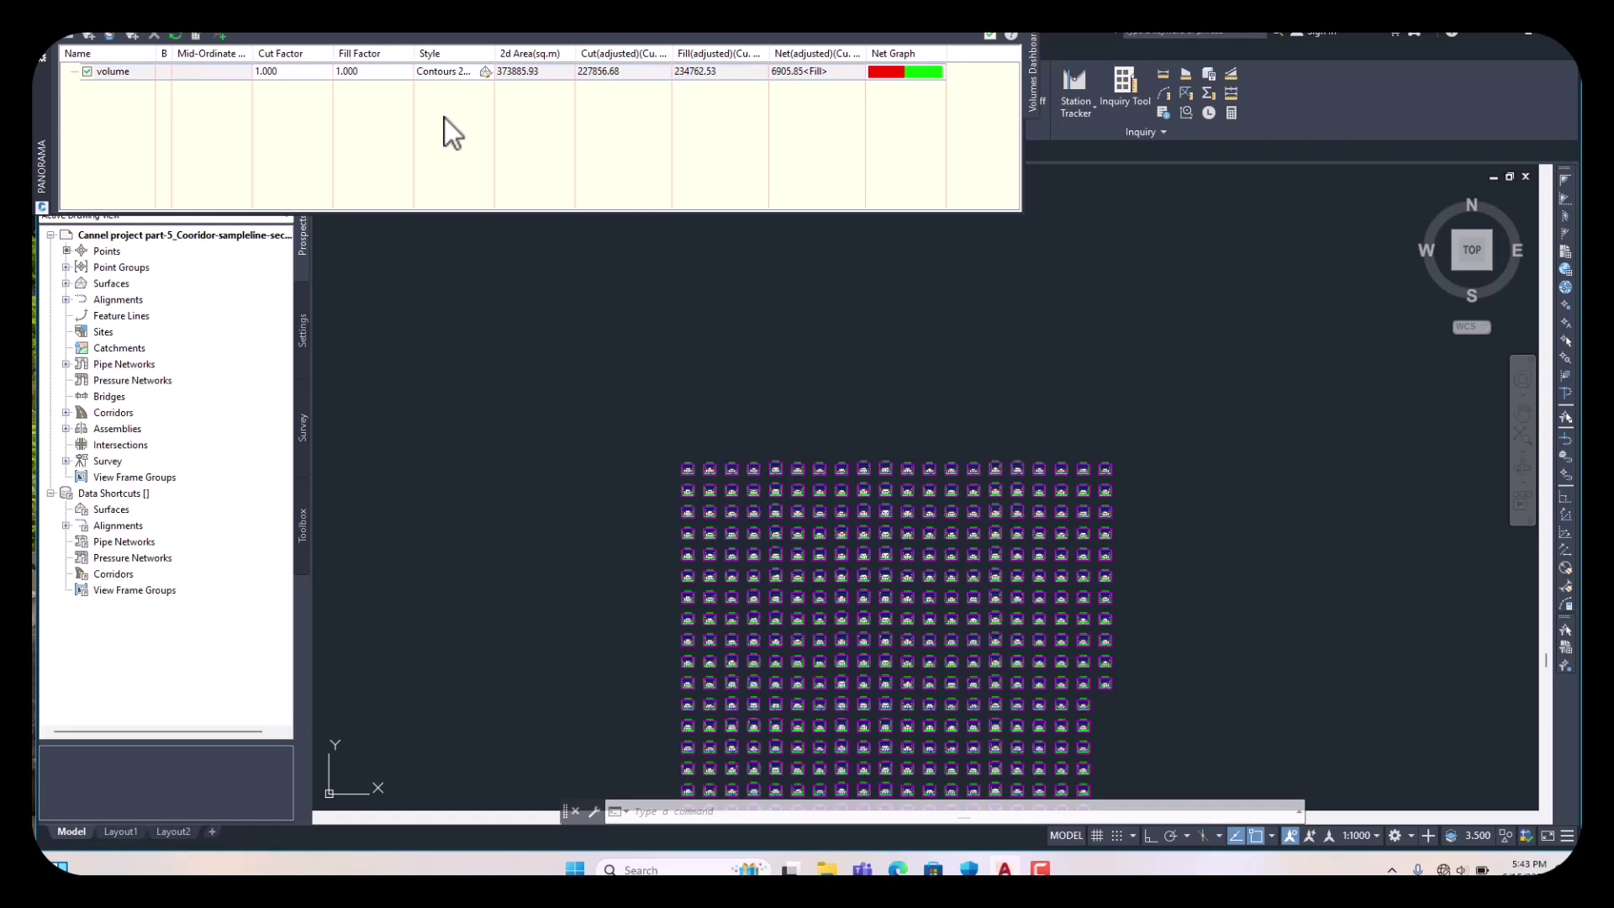
- Generate the cut/fill report for the volume surface and copy the file address of CutFillReport.xml from the browser
left_click(198, 38)
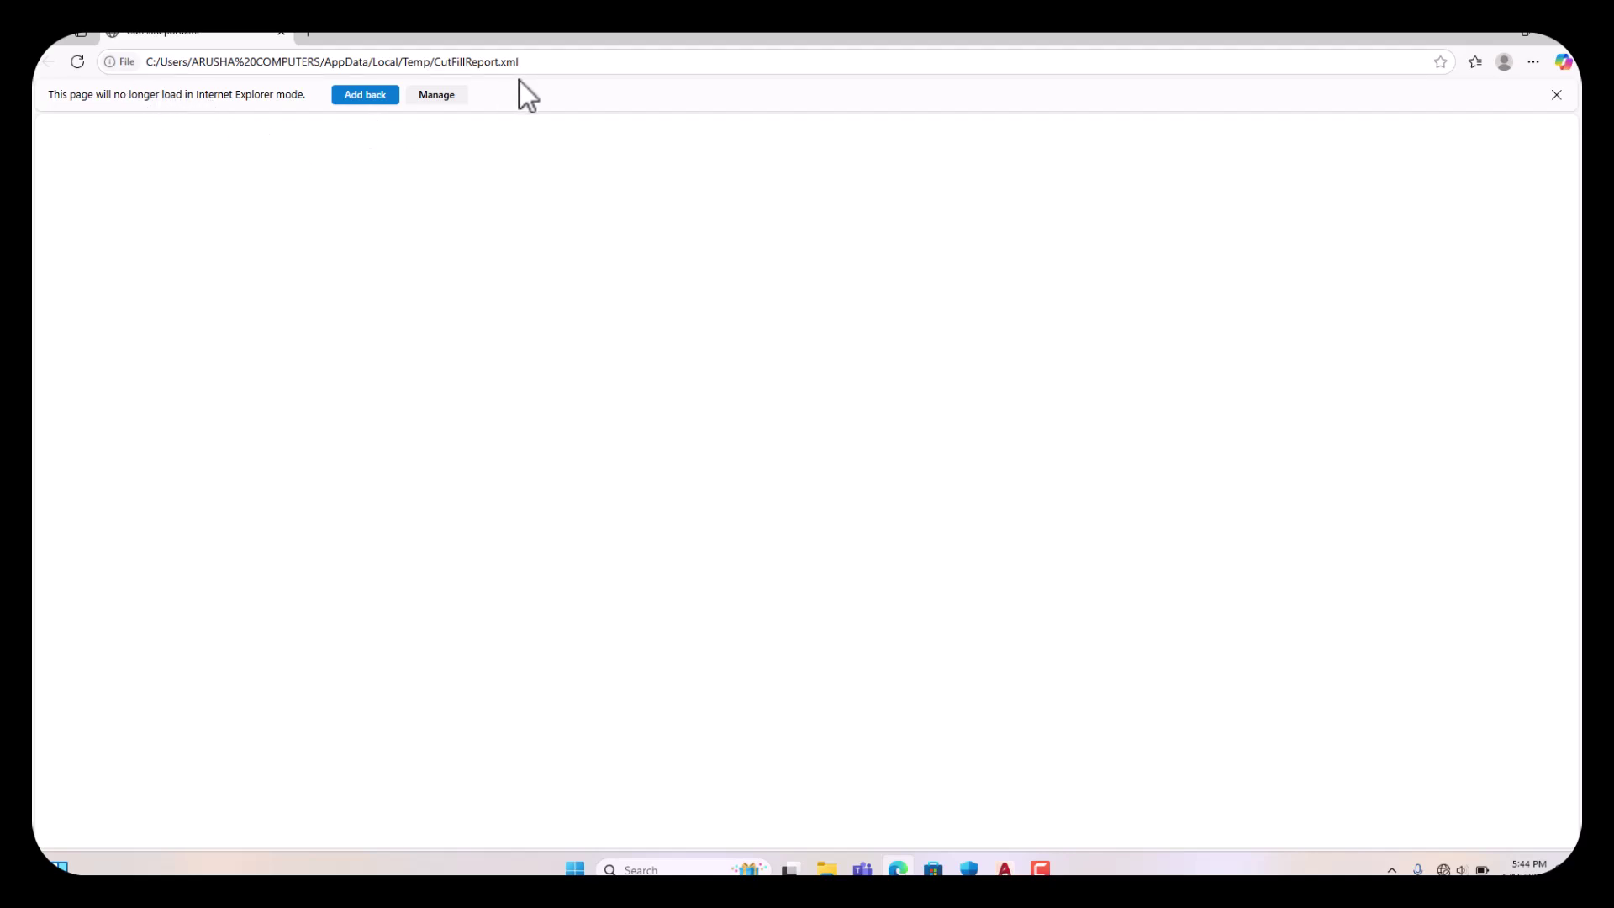
left_click(545, 65)
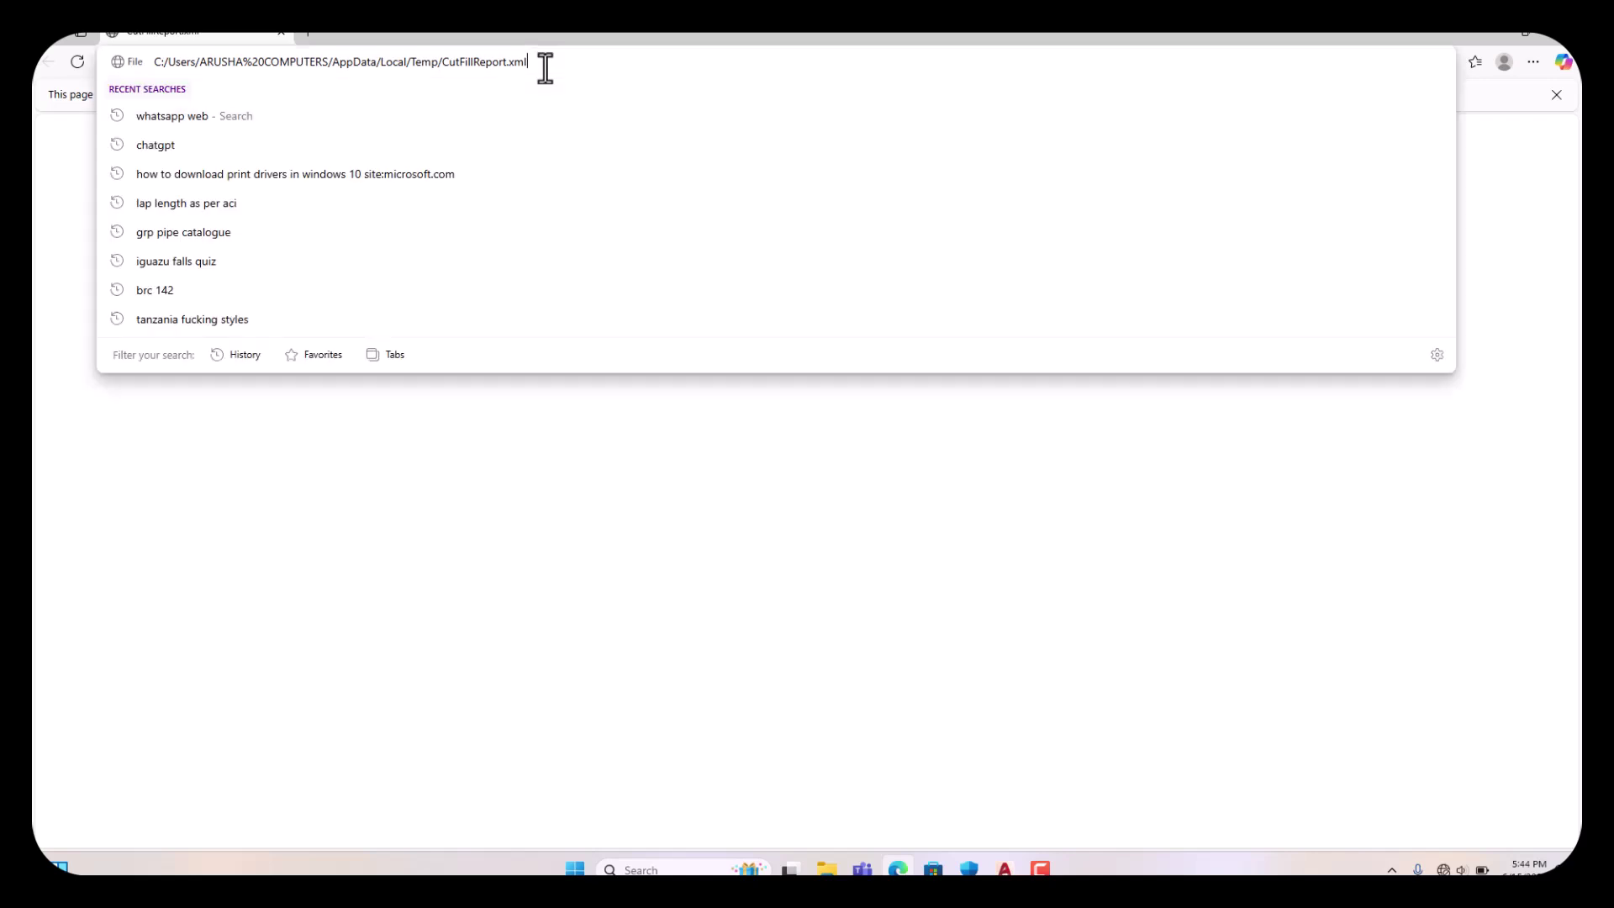
key("ctrl+a")
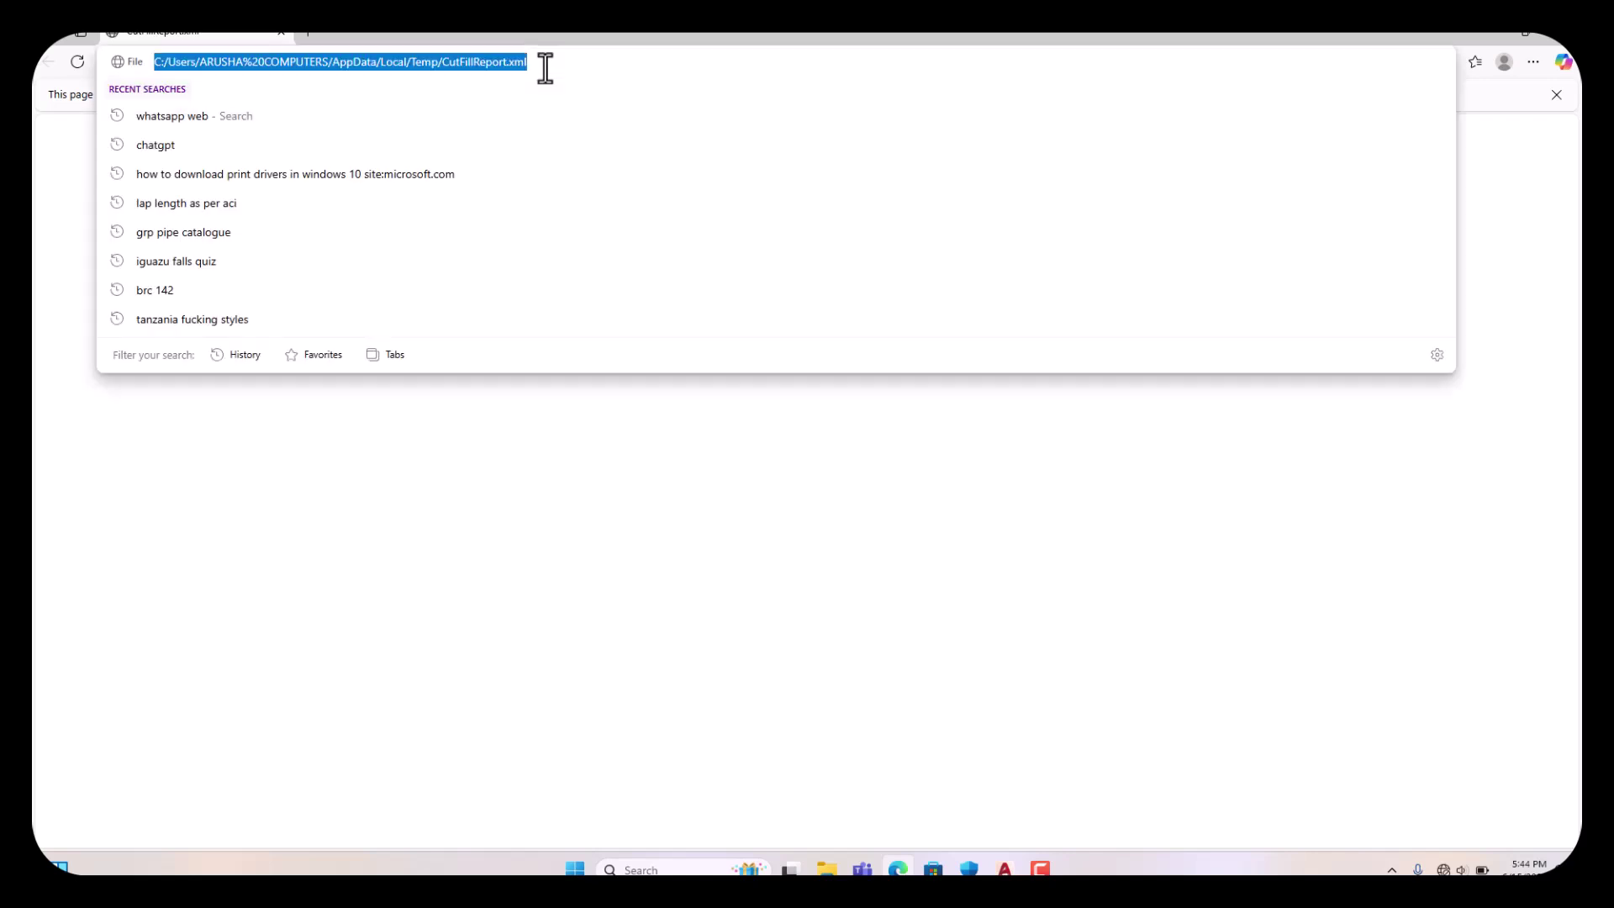
right_click(439, 59)
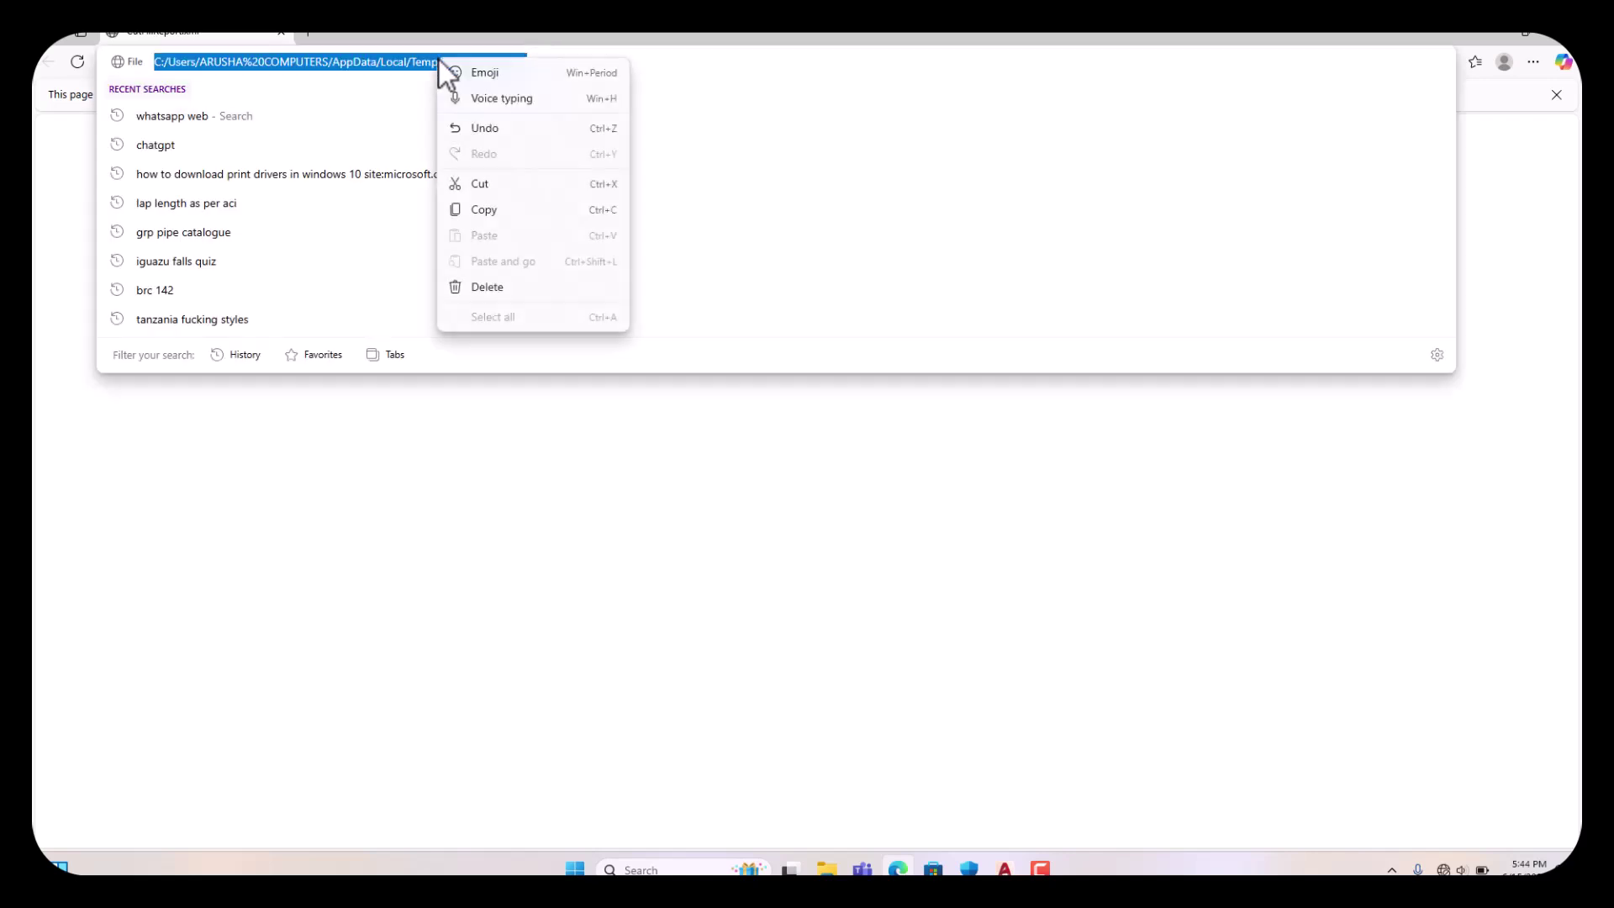
left_click(496, 210)
left_click(779, 571)
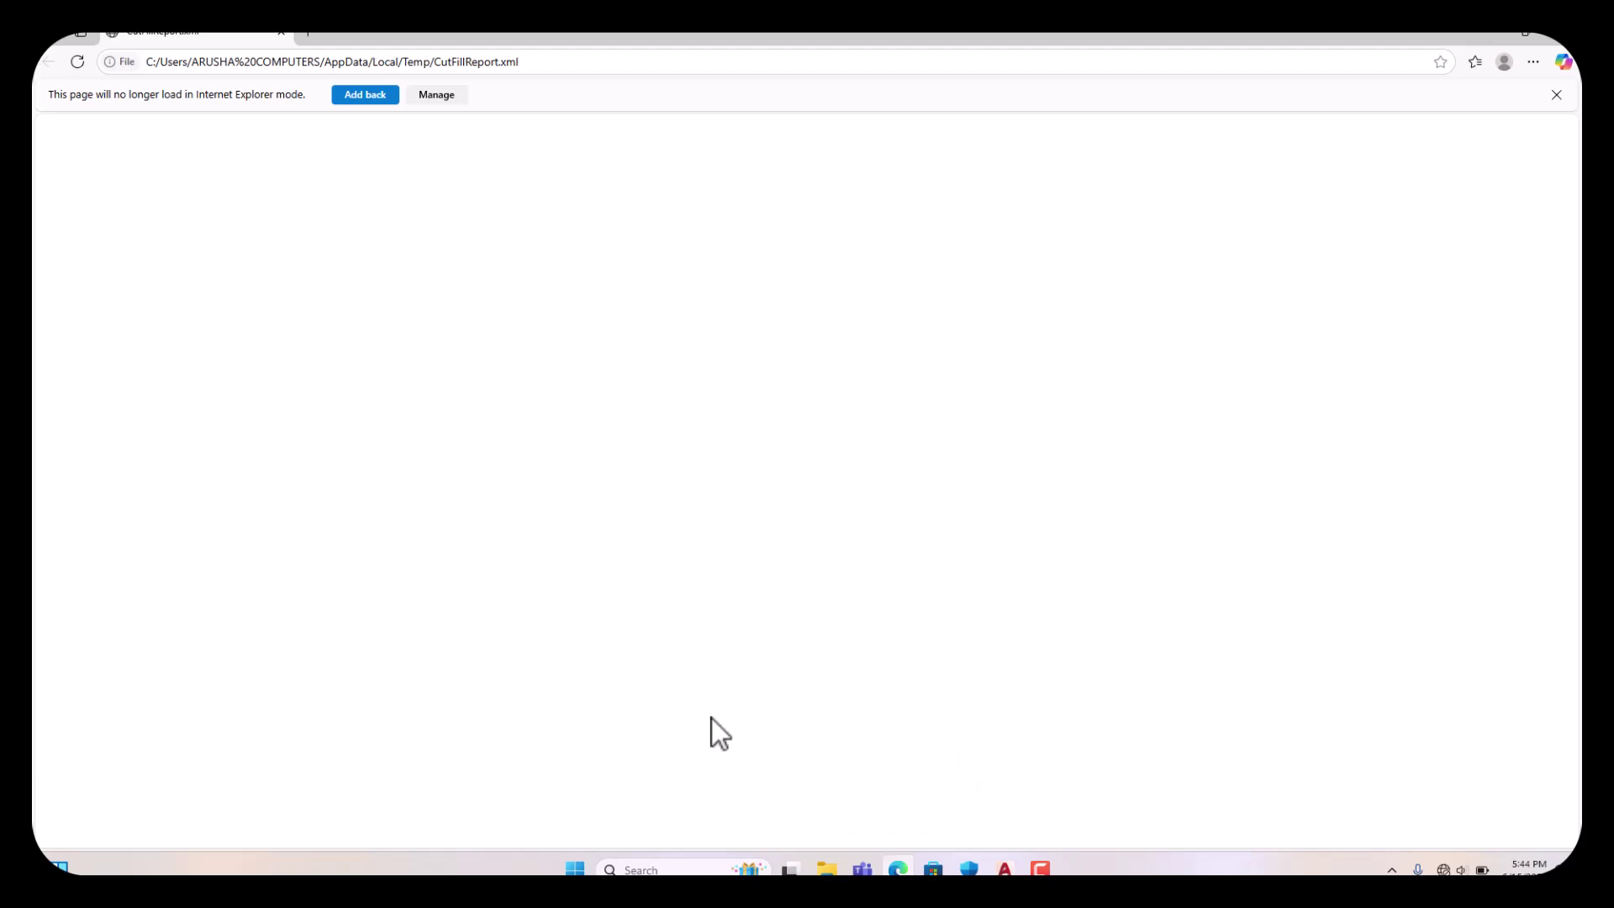
- Open the browser's default browser settings and remove the QuantityReportTemp.xml page from the Internet Explorer mode pages
left_click(898, 869)
left_click(1534, 63)
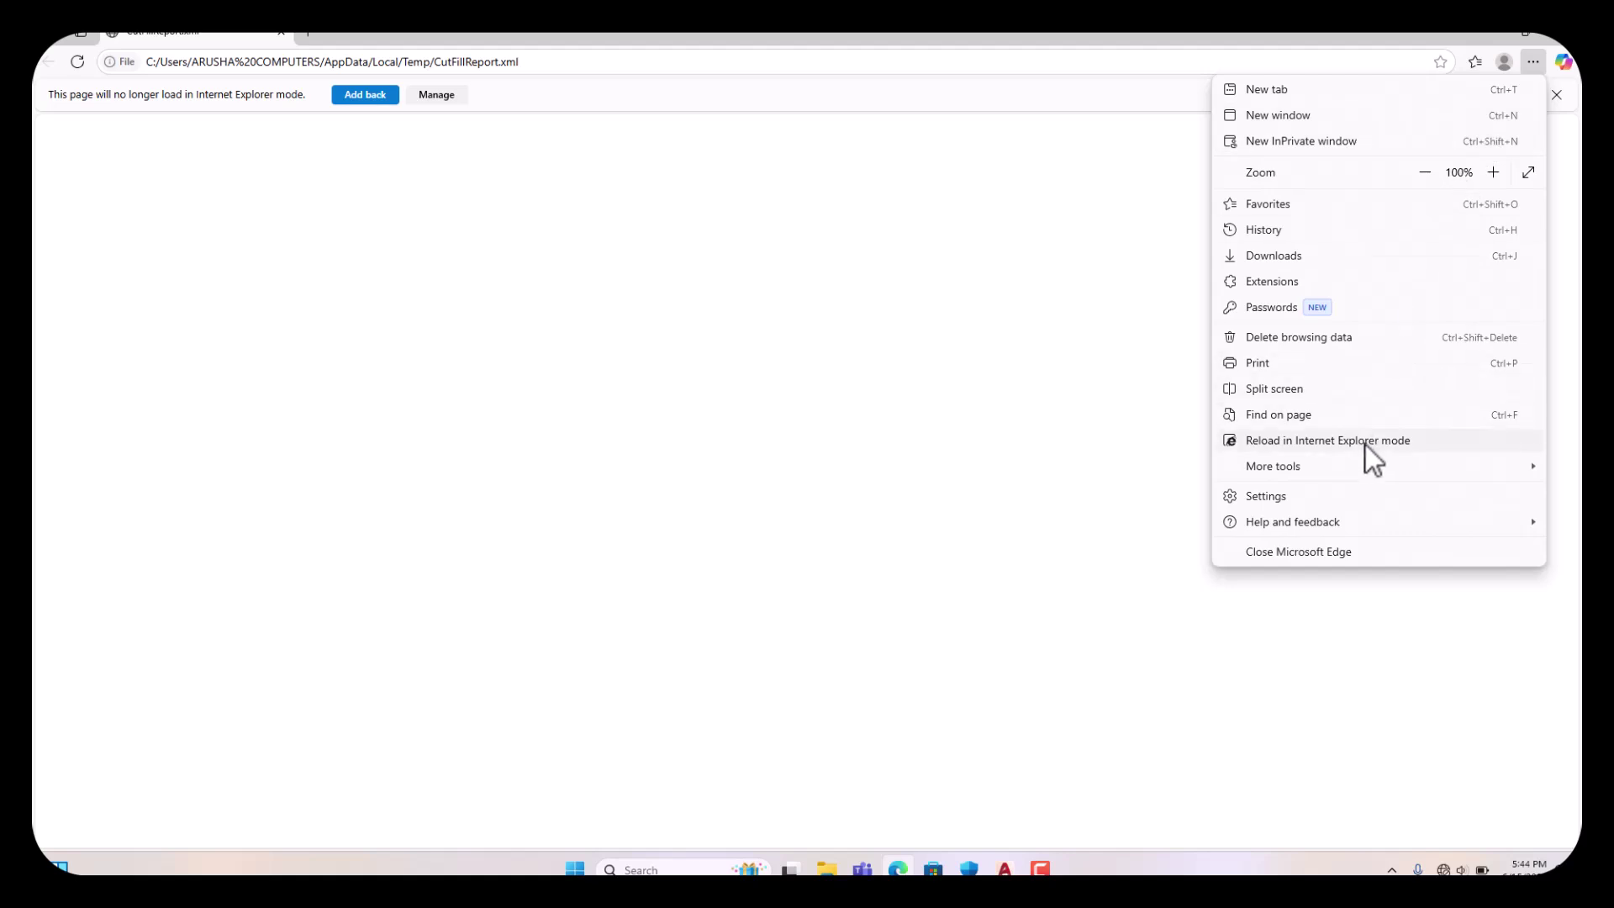
left_click(1271, 497)
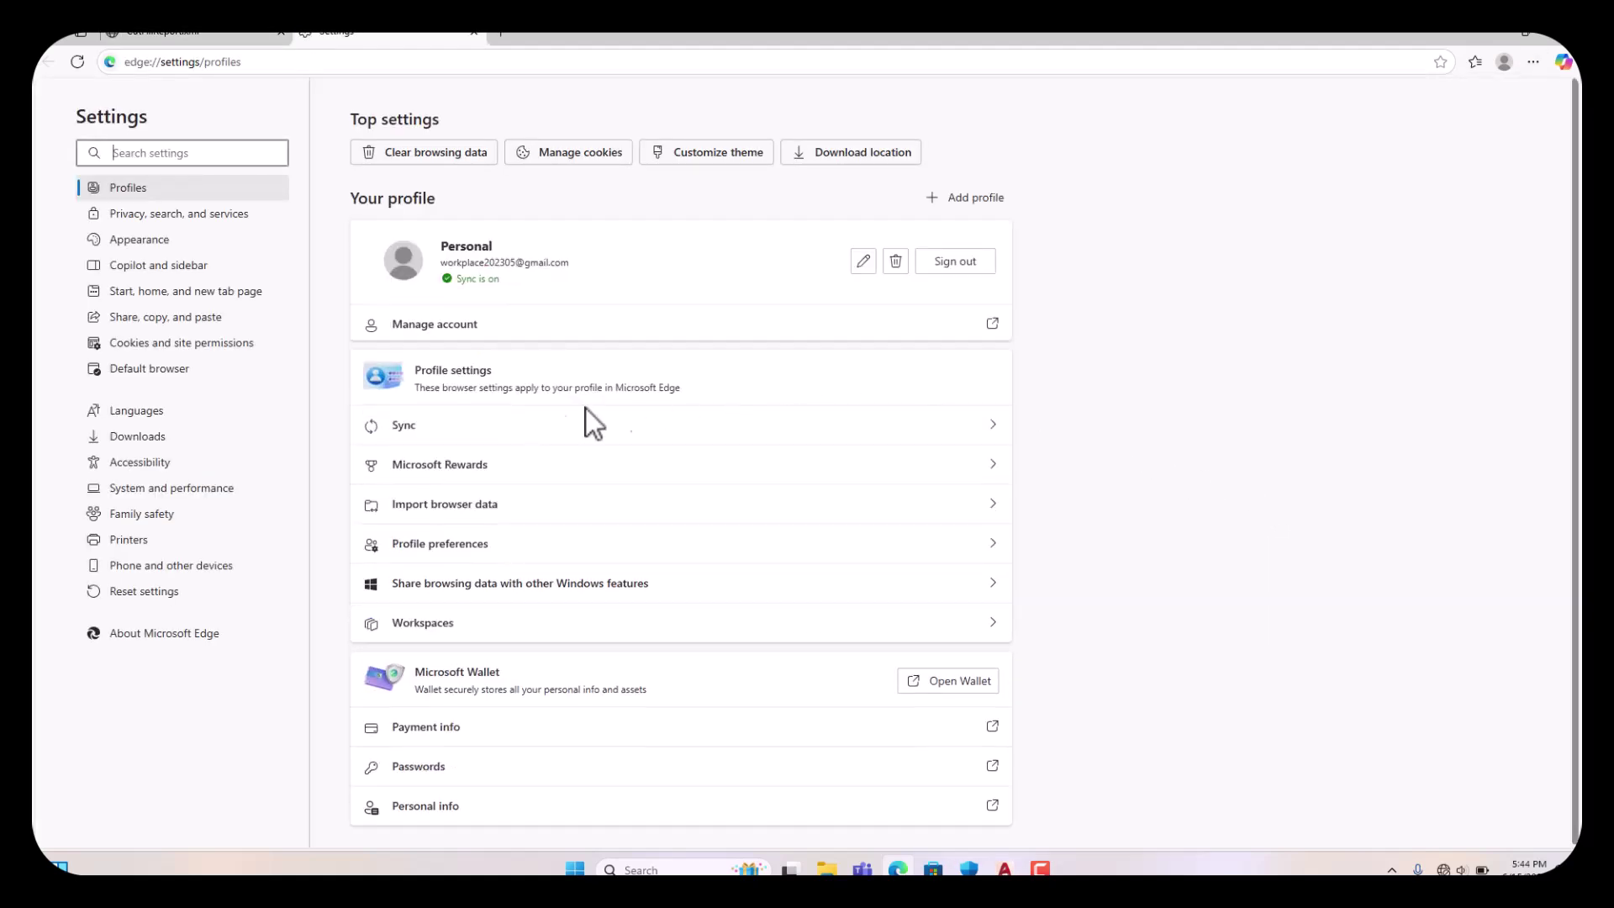
left_click(152, 373)
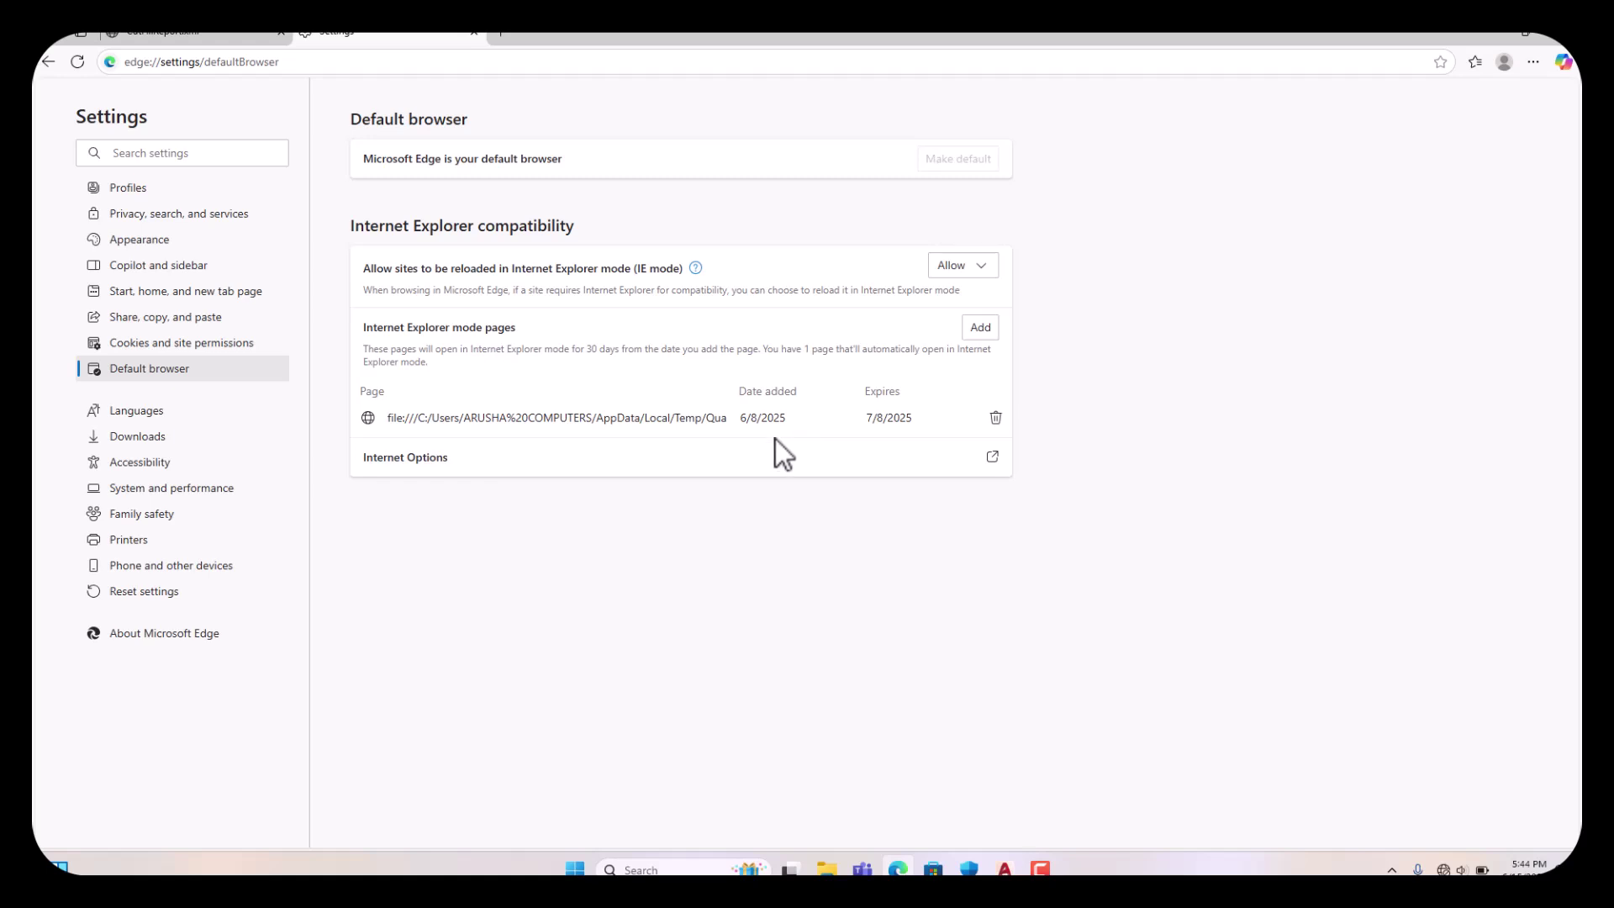
left_click(995, 419)
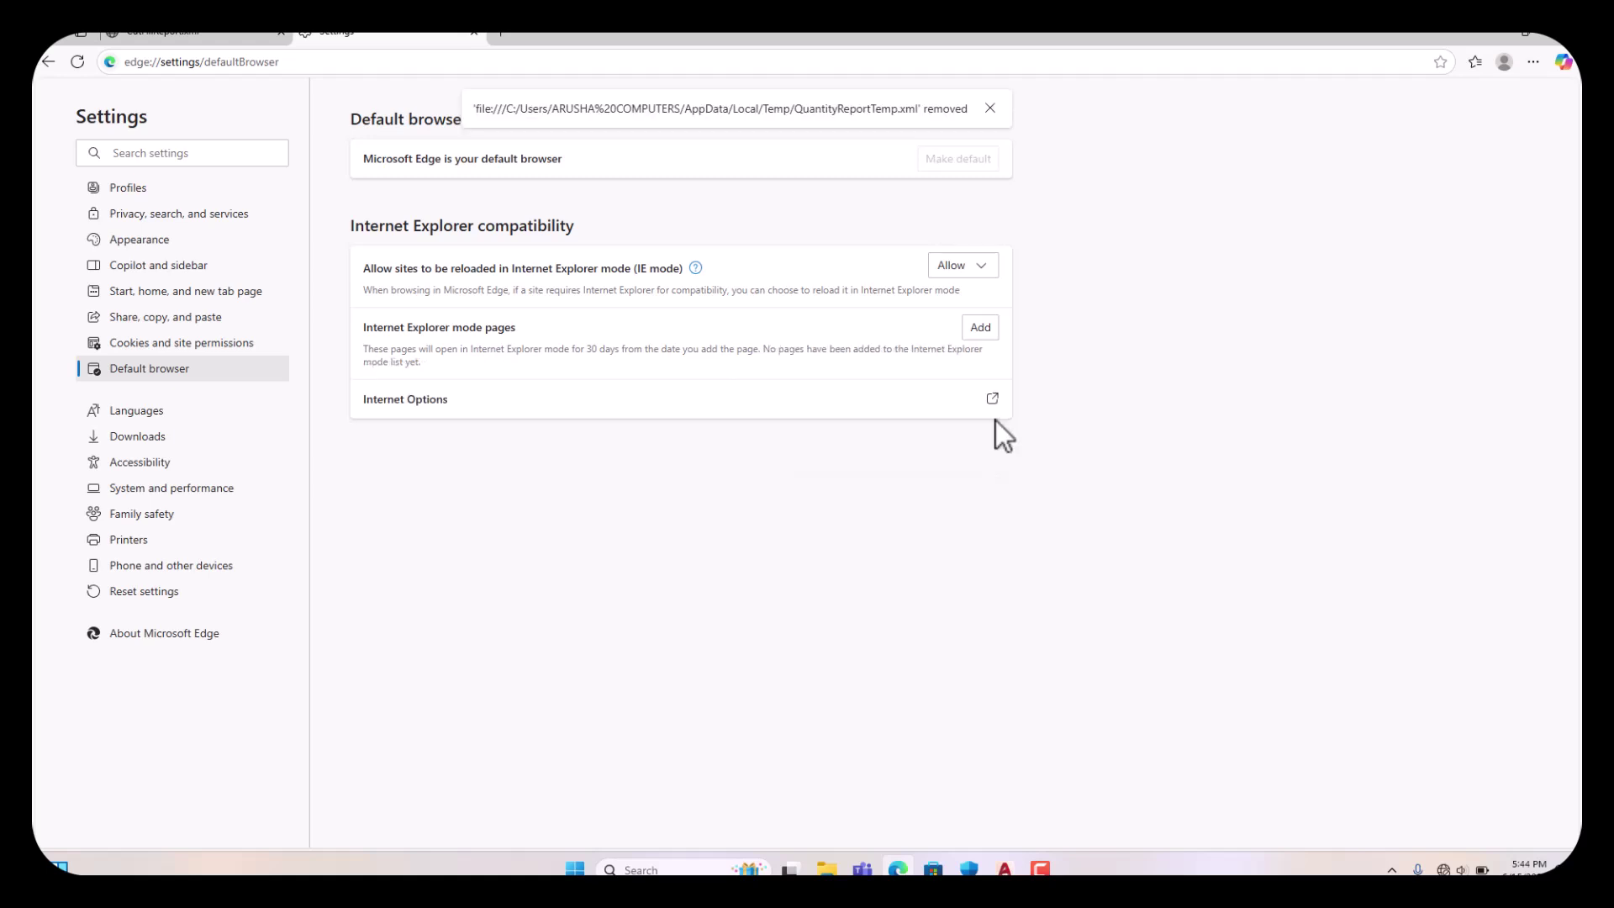
- Add the copied CutFillReport.xml file address to the Internet Explorer mode pages
left_click(980, 328)
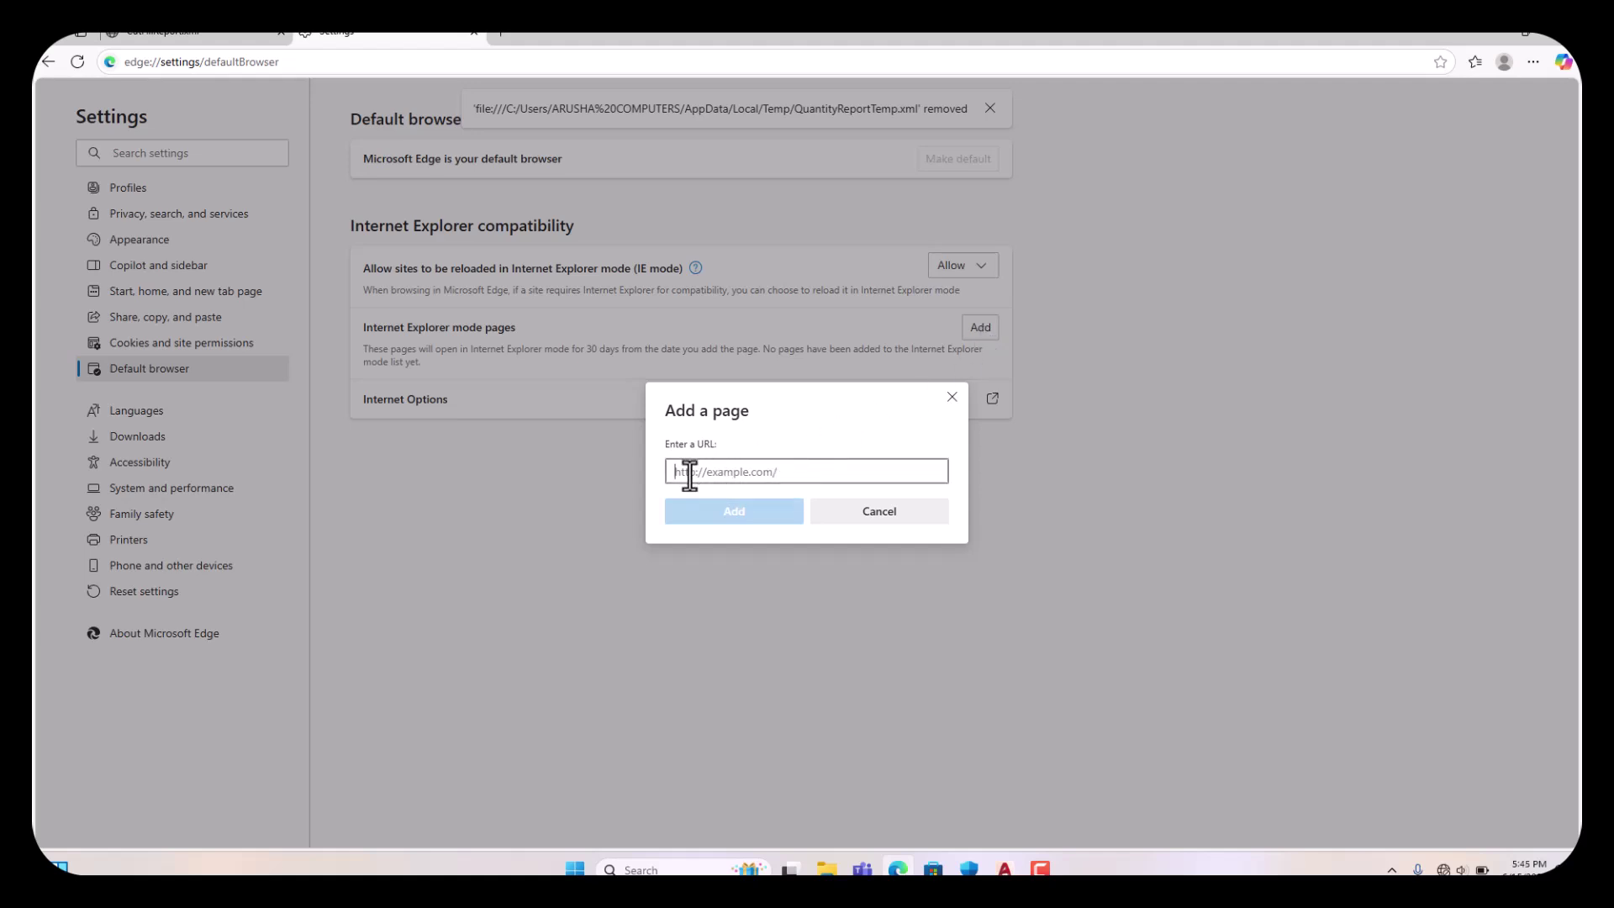
key("ctrl+v")
left_click(729, 511)
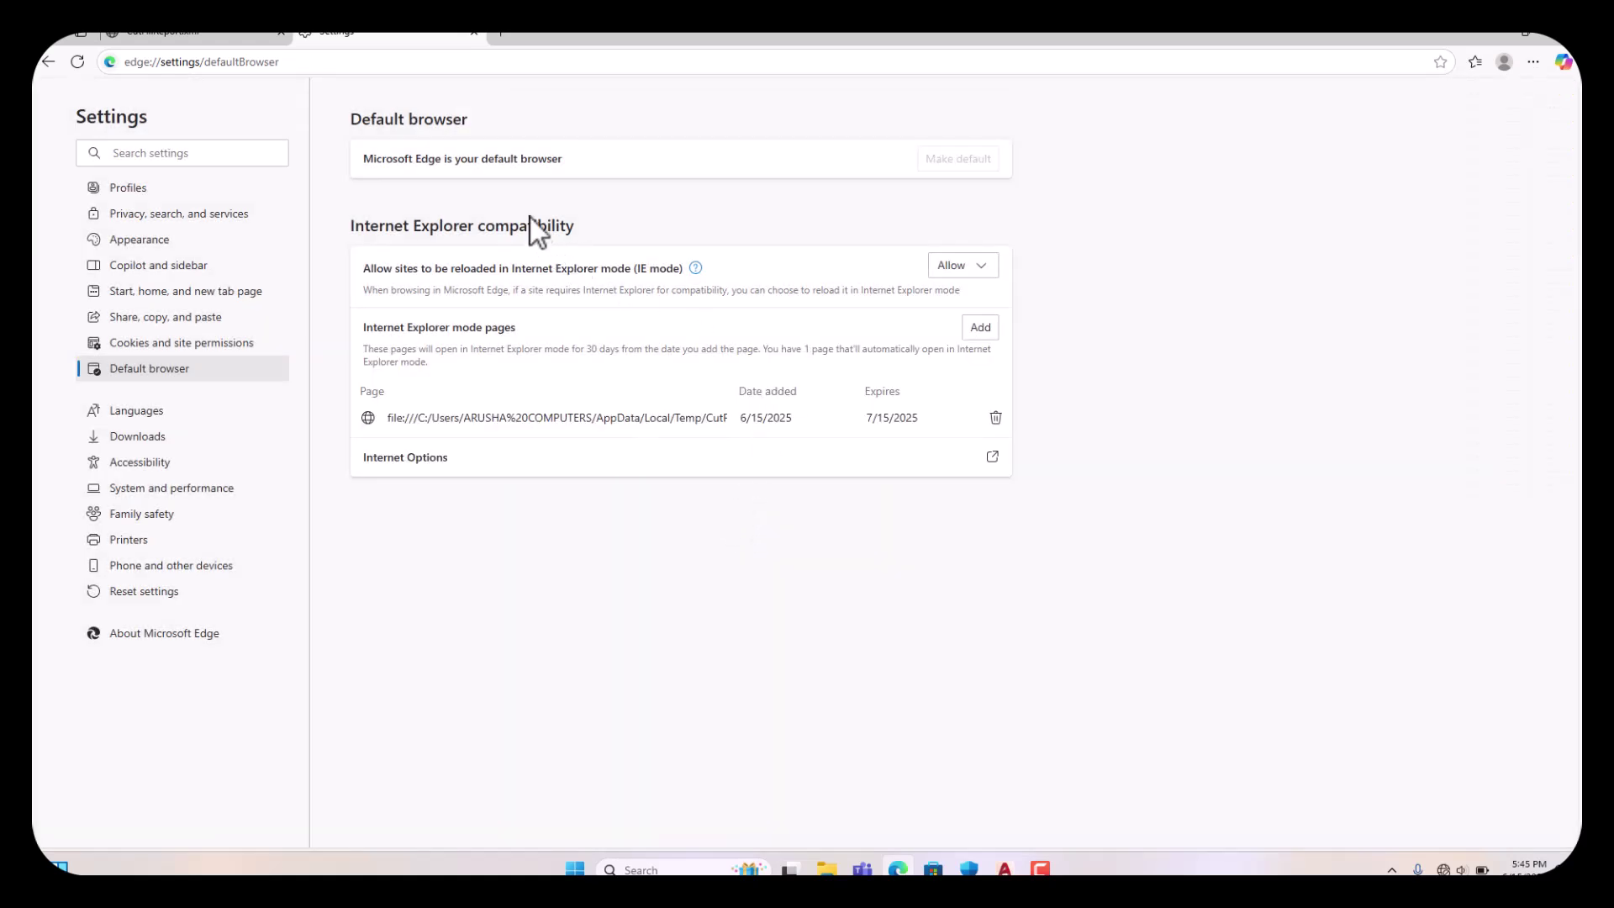
- Close the browser settings, reload CutFillReport.xml to view the cut/fill report, and close the report and the Volumes Dashboard
left_click(473, 32)
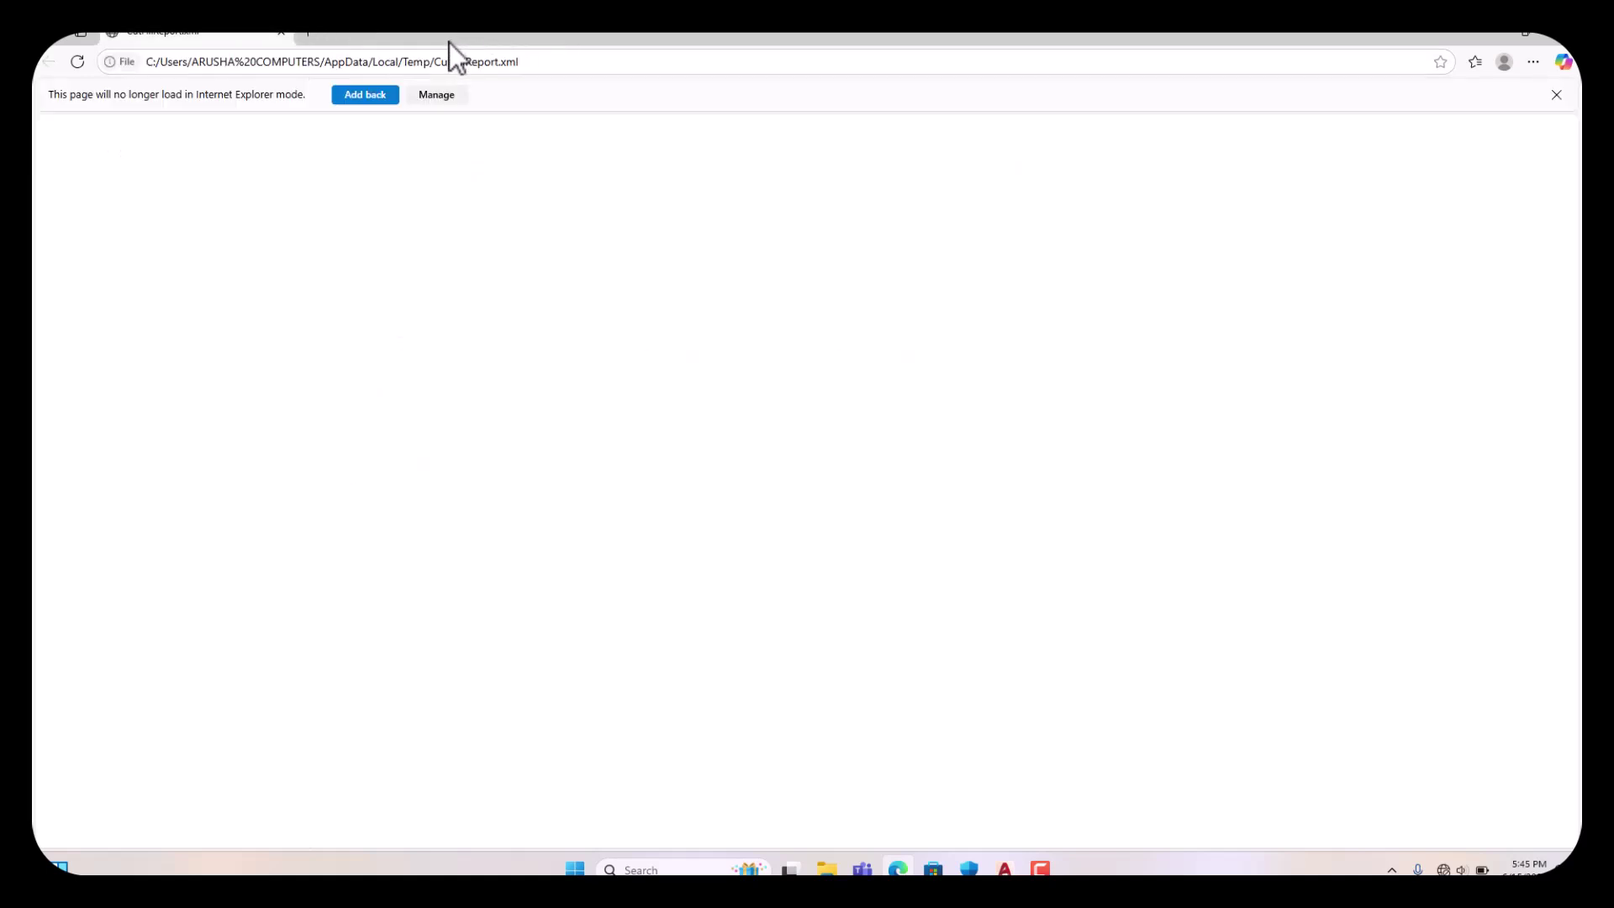
left_click(554, 62)
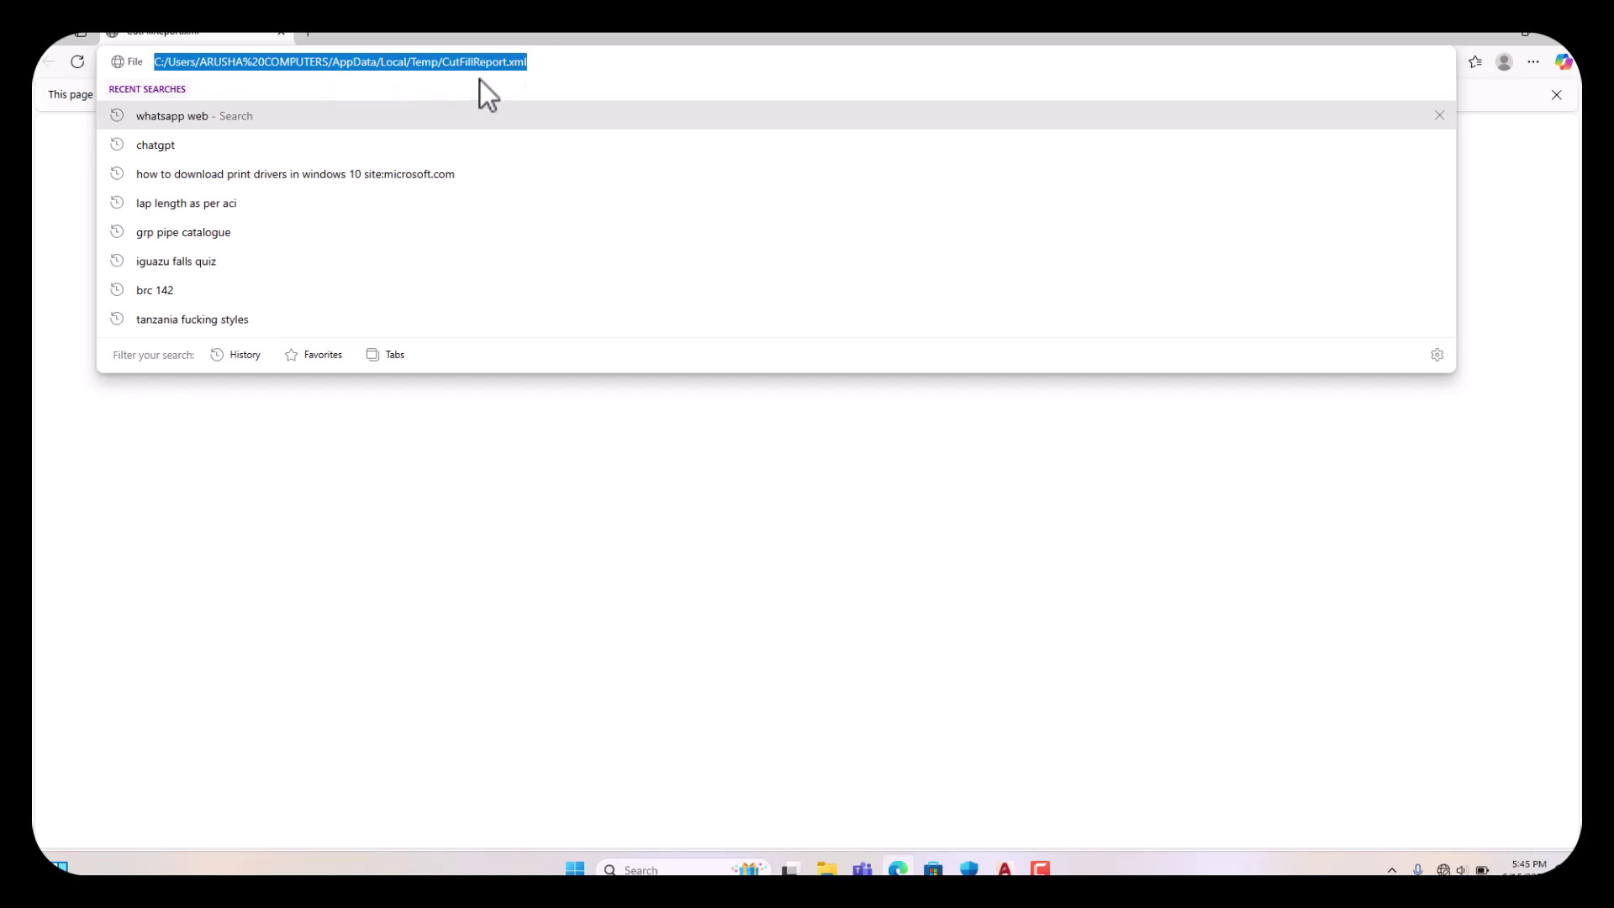
key("Return")
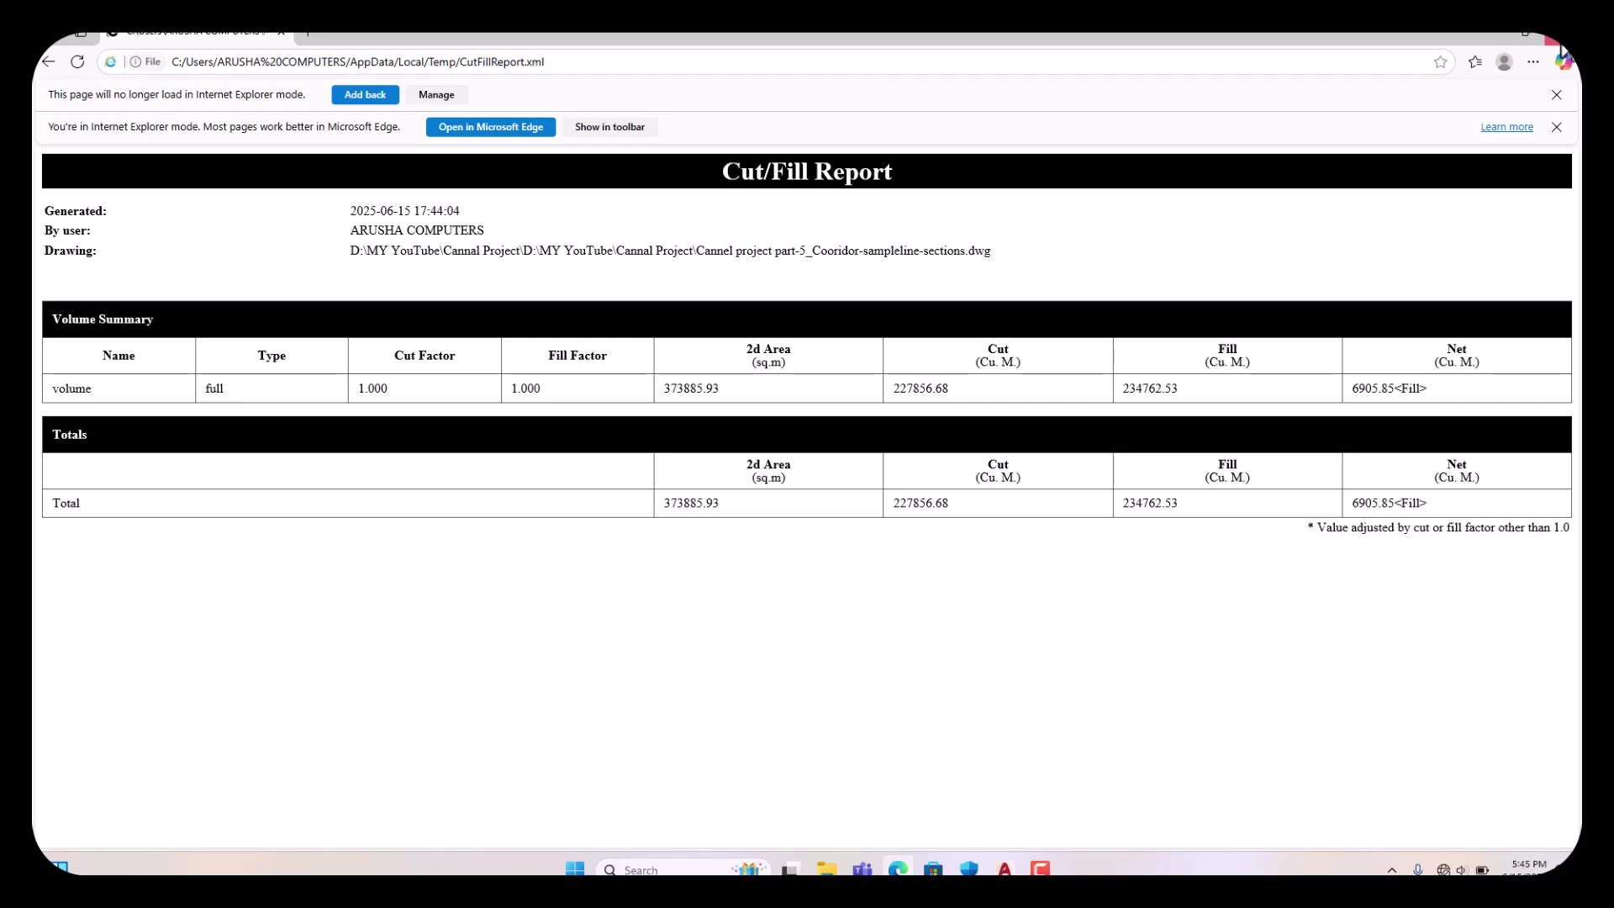
left_click(1557, 43)
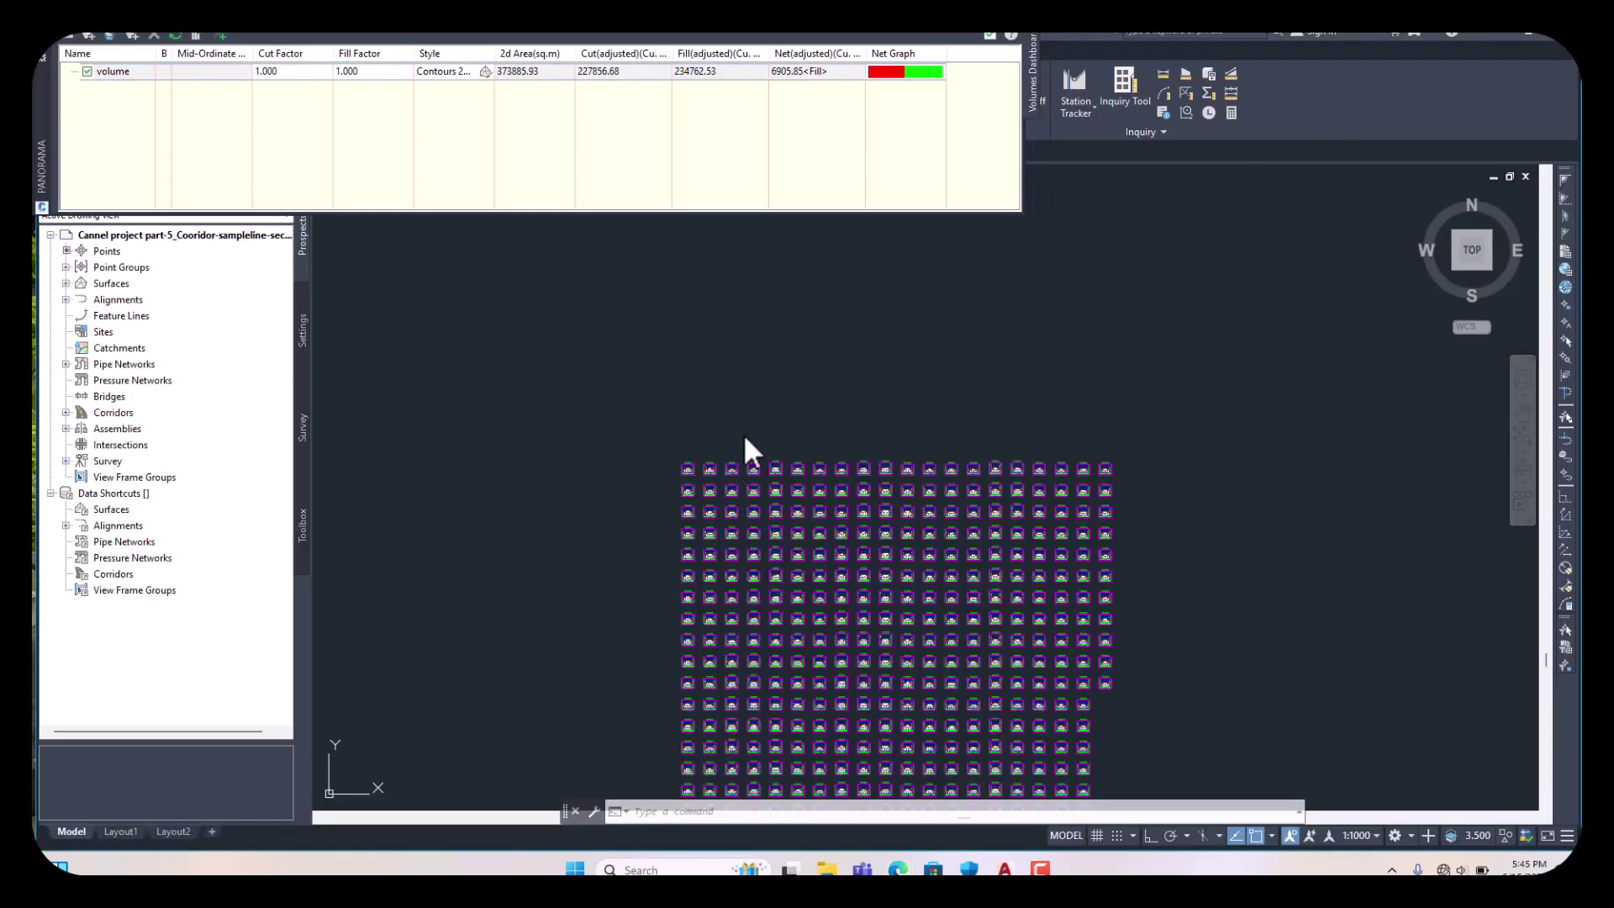
left_click(990, 35)
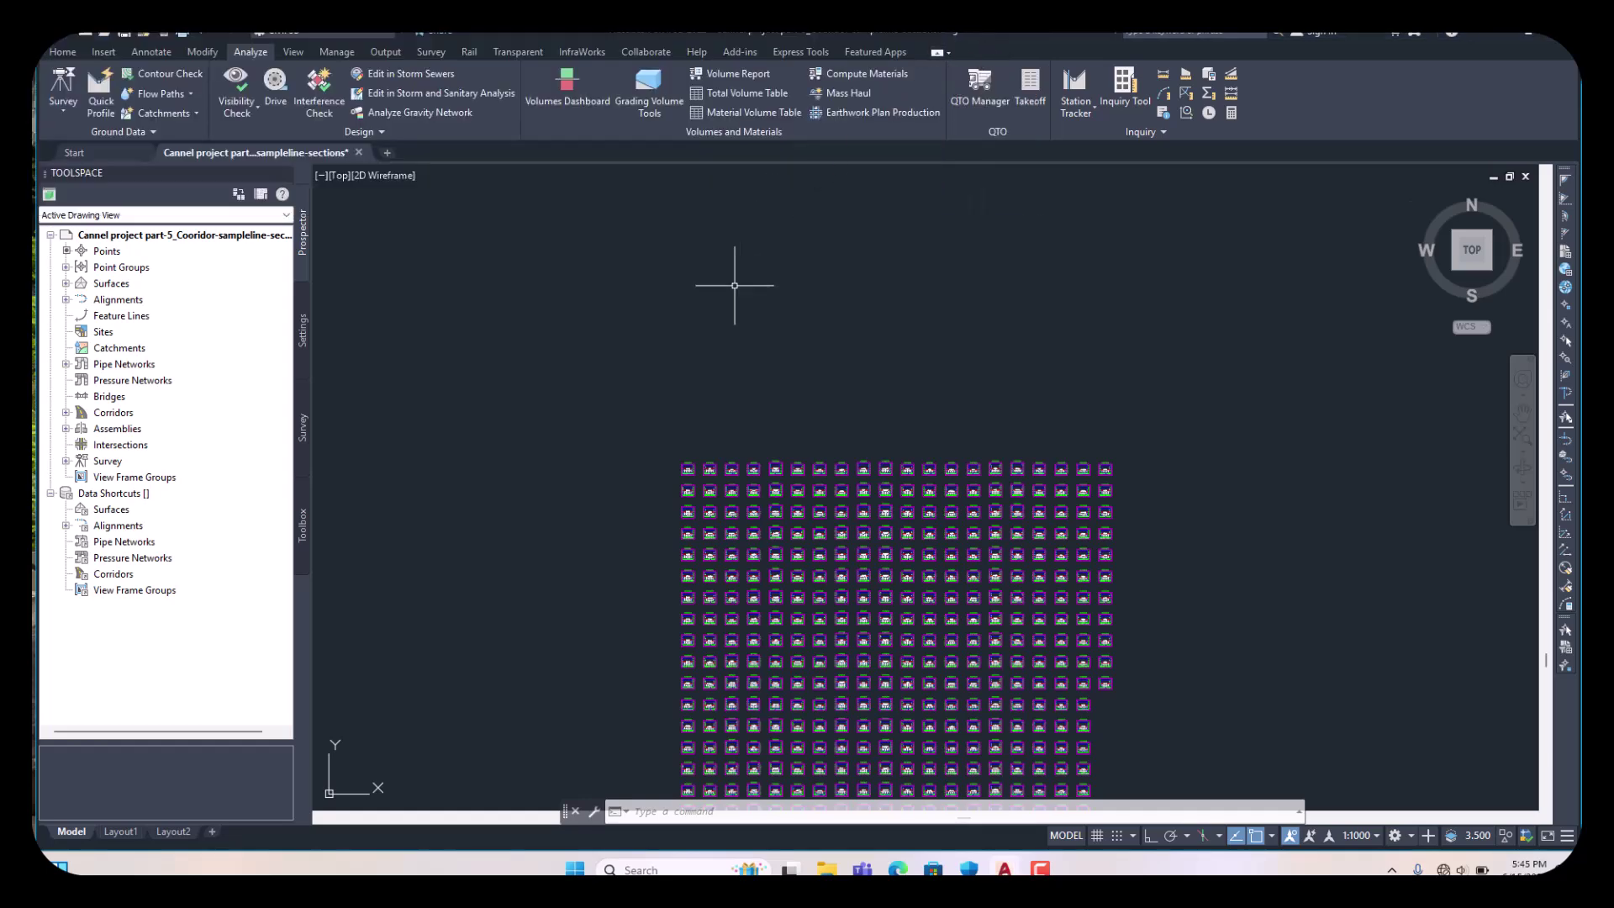
- Generate a volume report for Main Canal and Canal Sample line using Material List - (4), the earthwork style sheet and XML report display
scroll(690, 237, "down", 5)
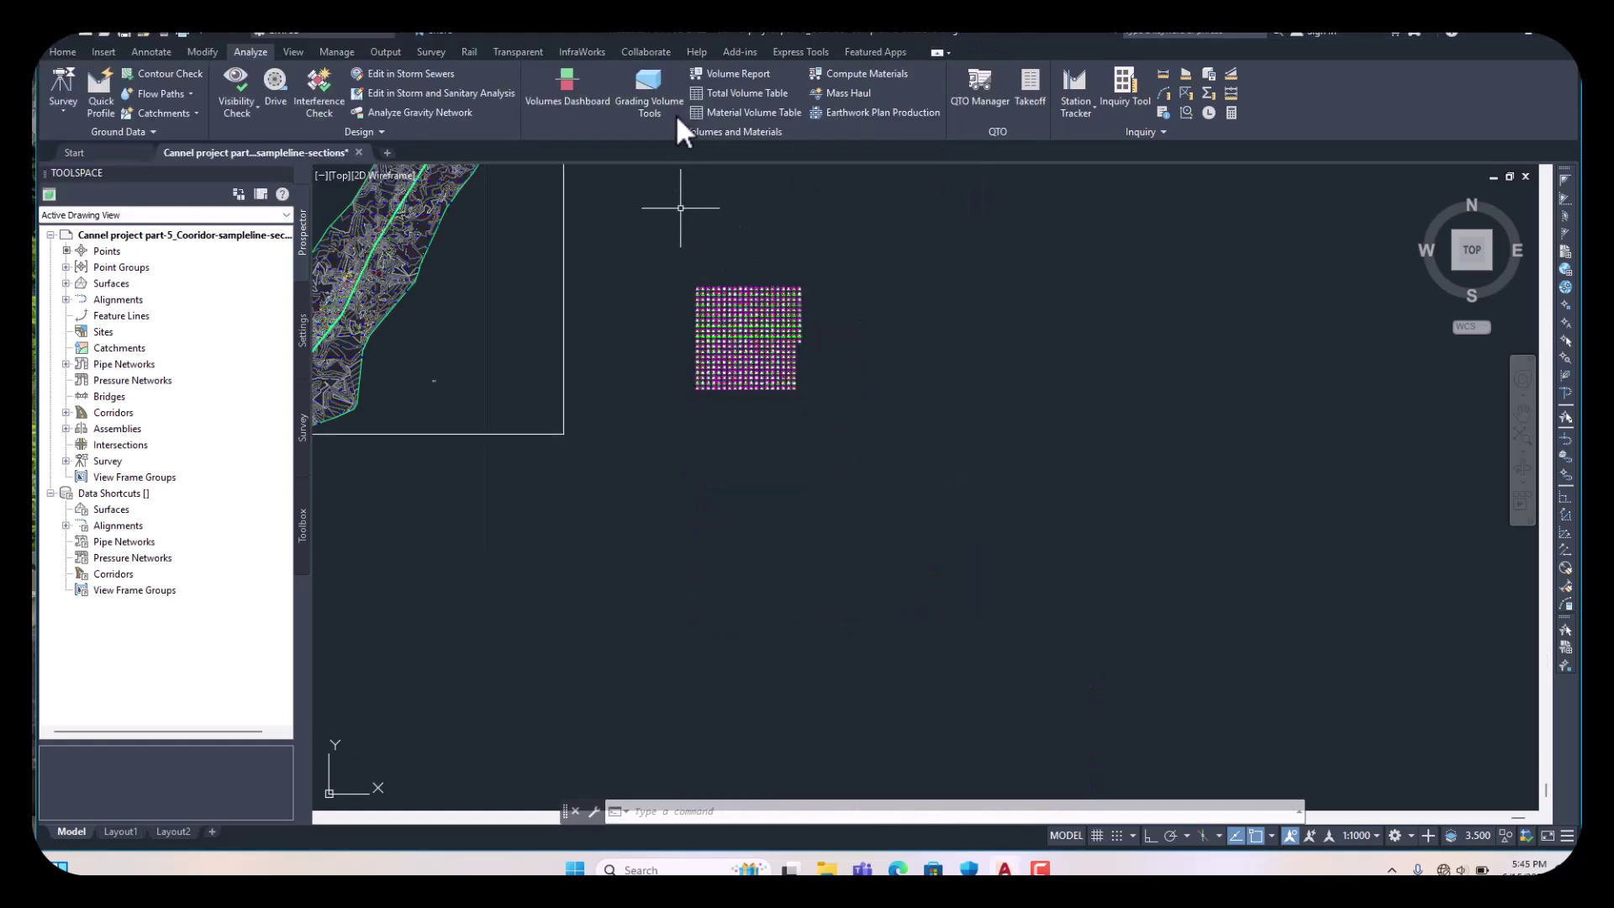
left_click(747, 74)
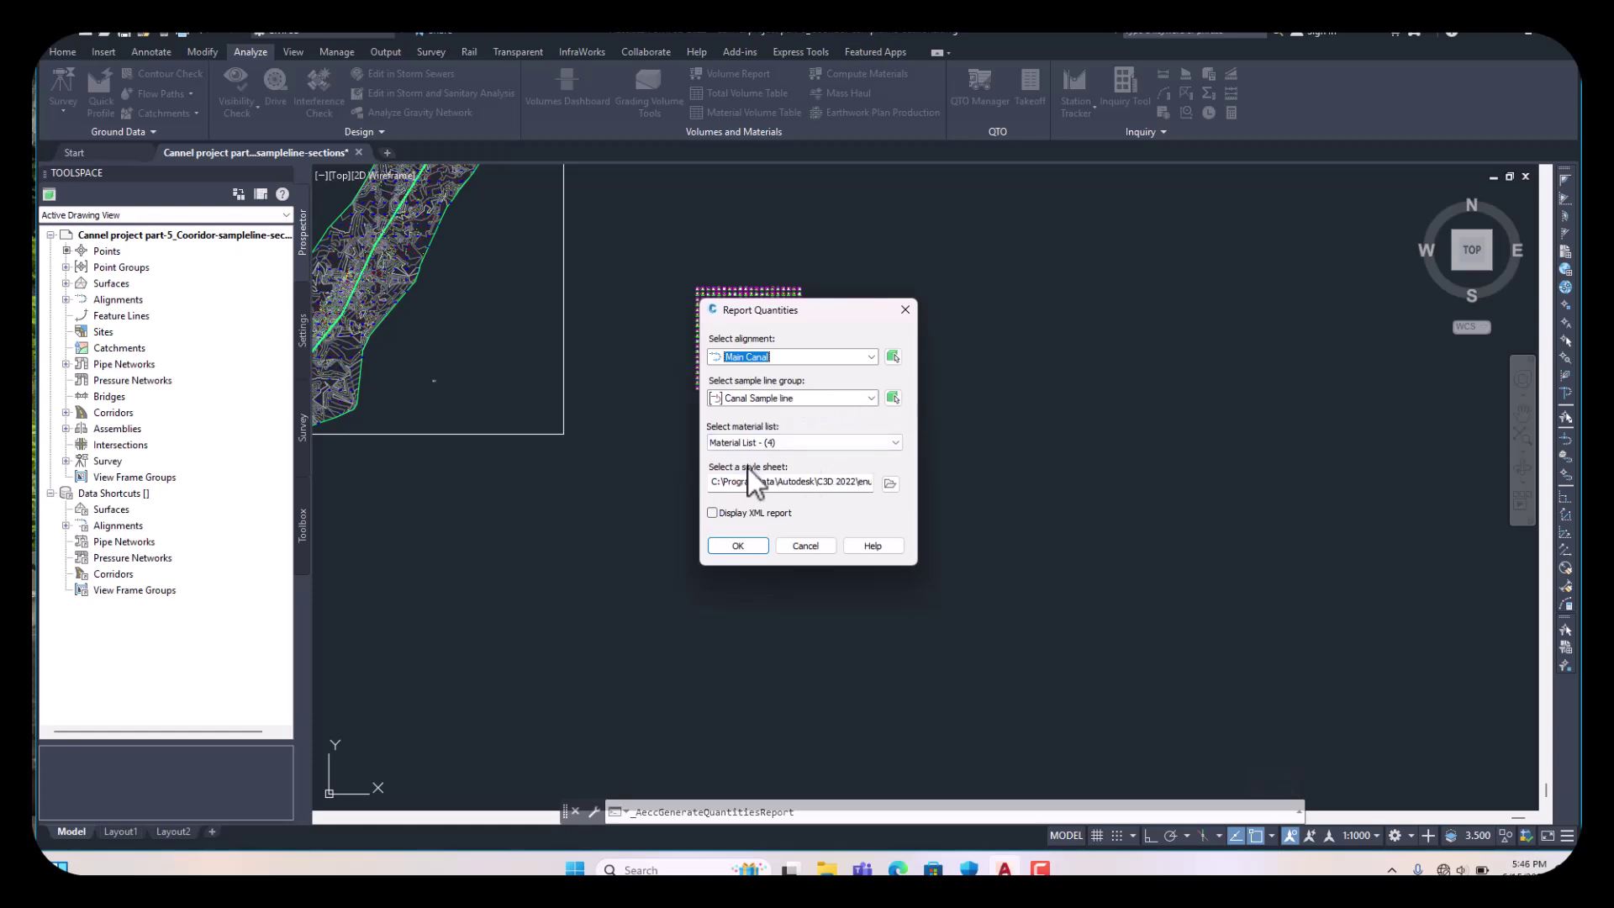
left_click(895, 443)
left_click(829, 457)
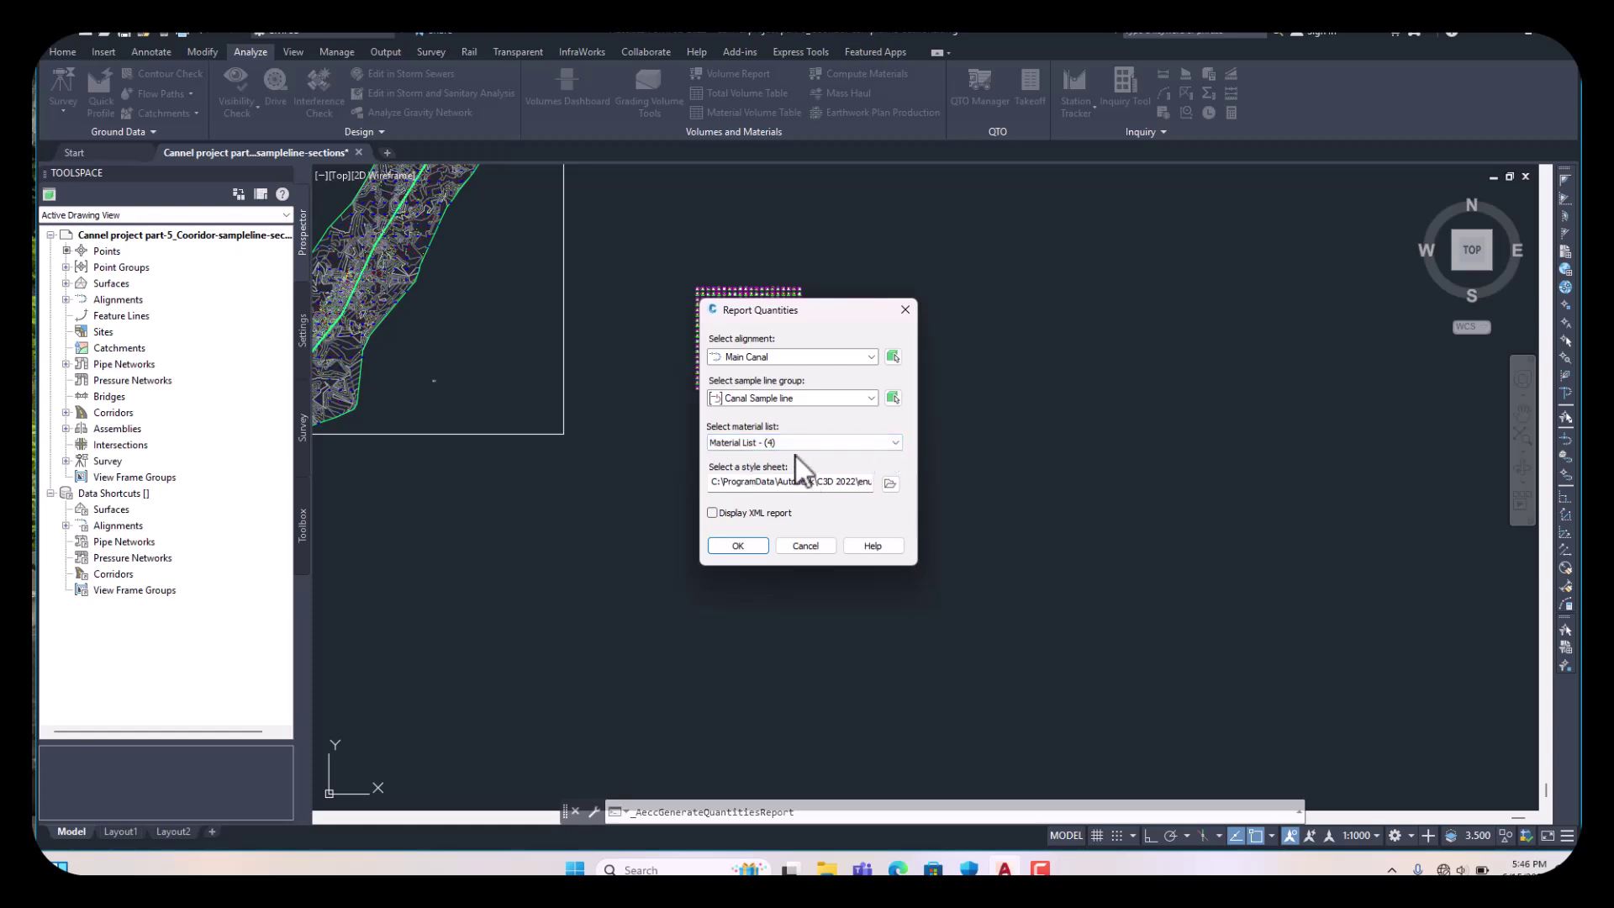
left_click(889, 484)
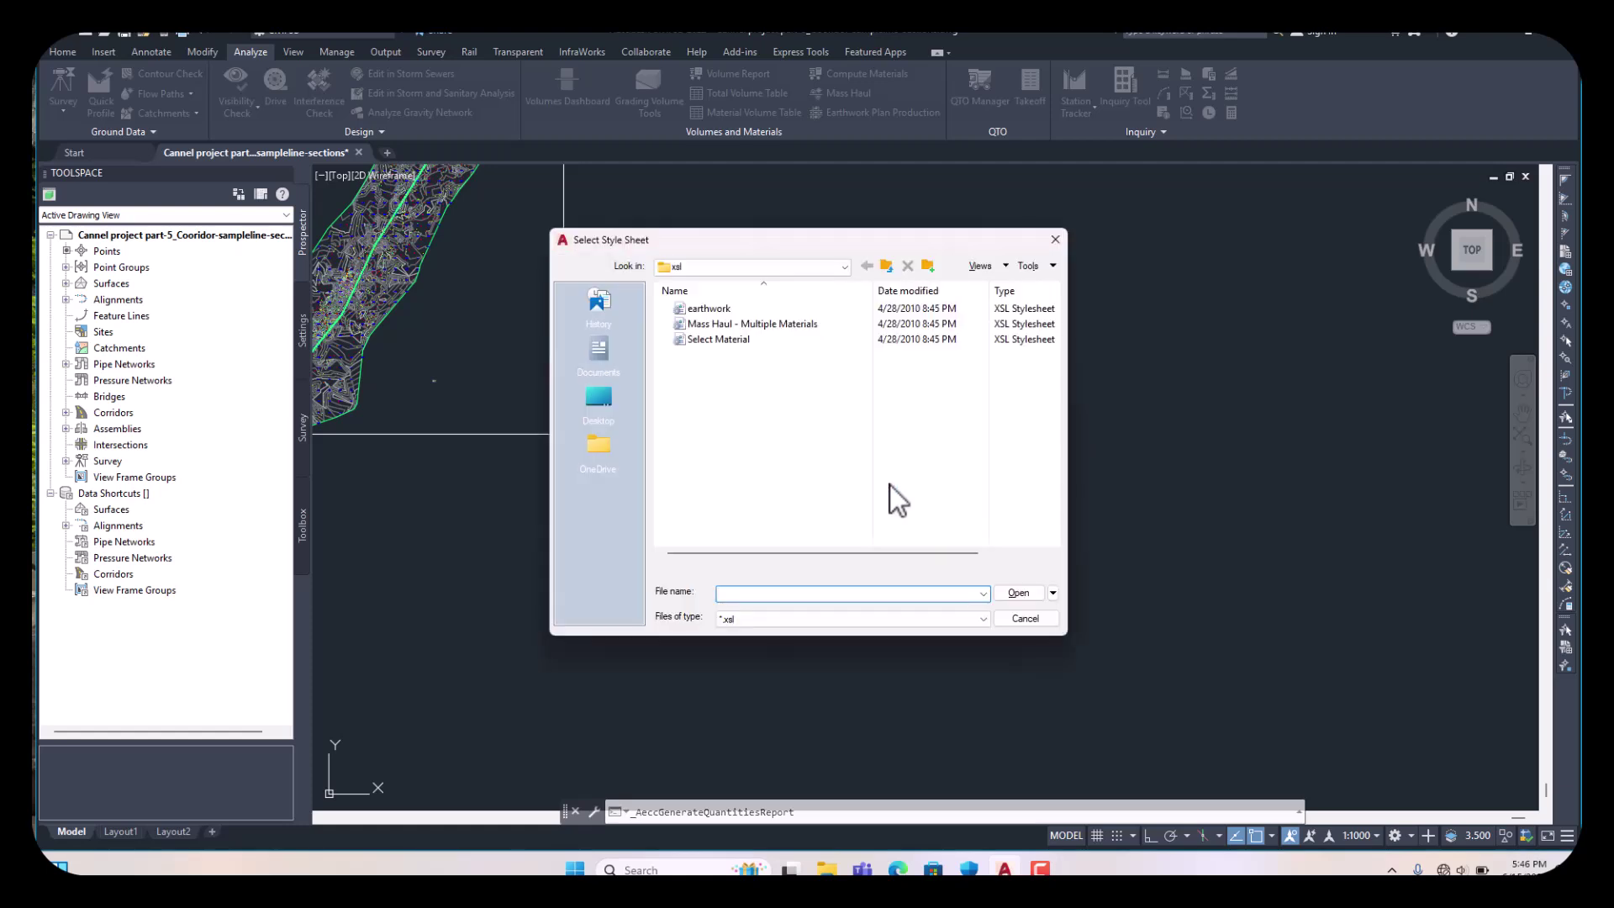
left_click(728, 311)
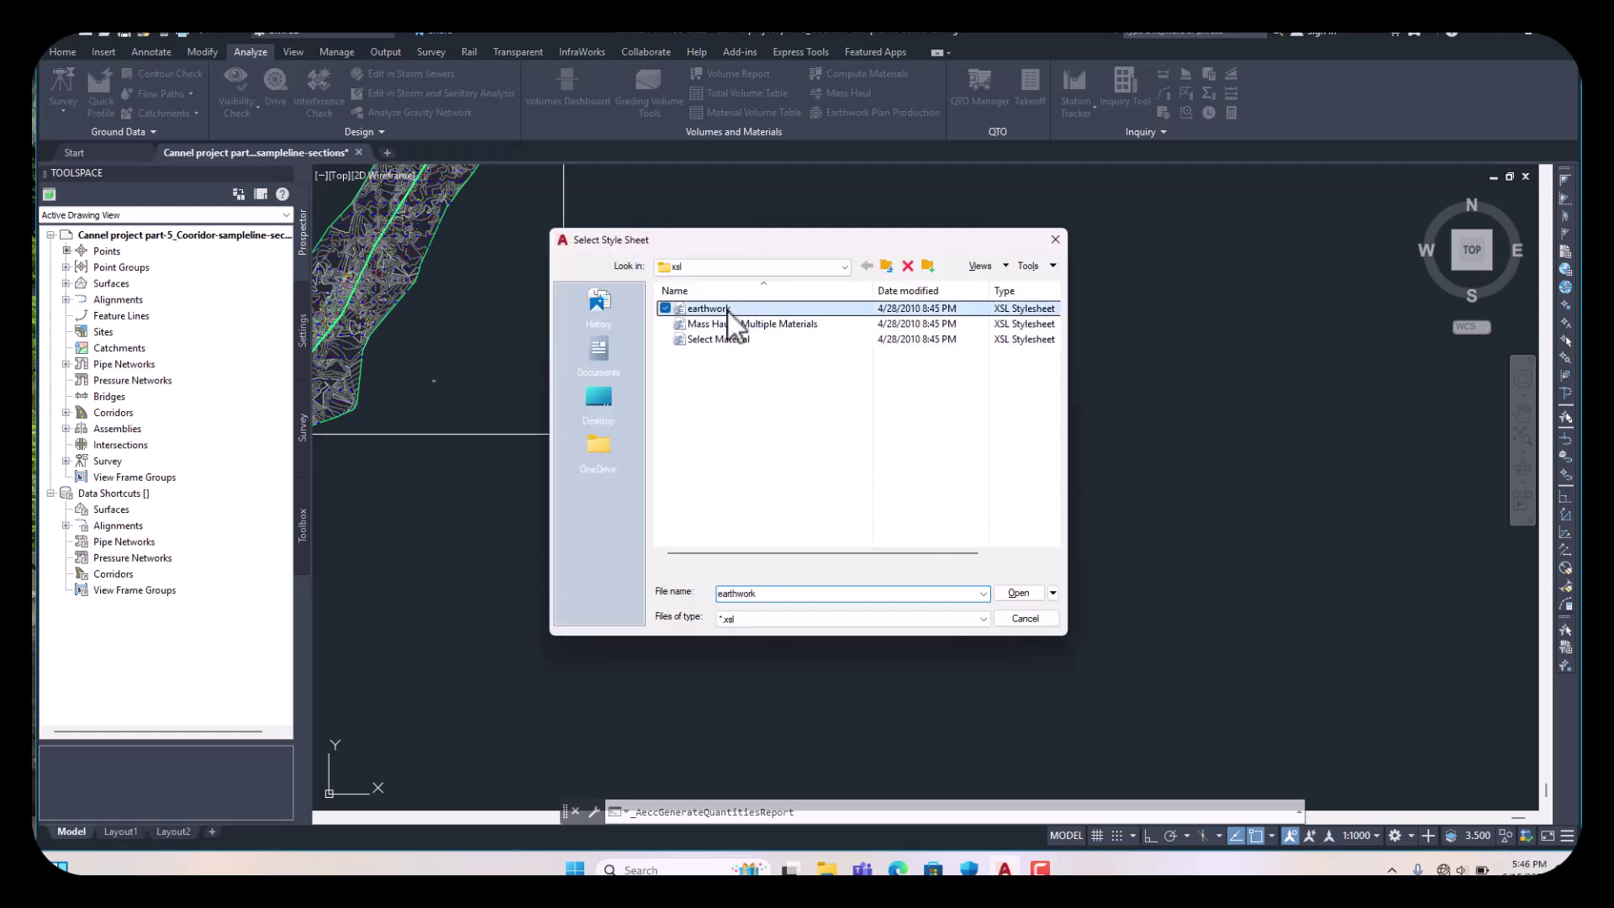
left_click(1013, 591)
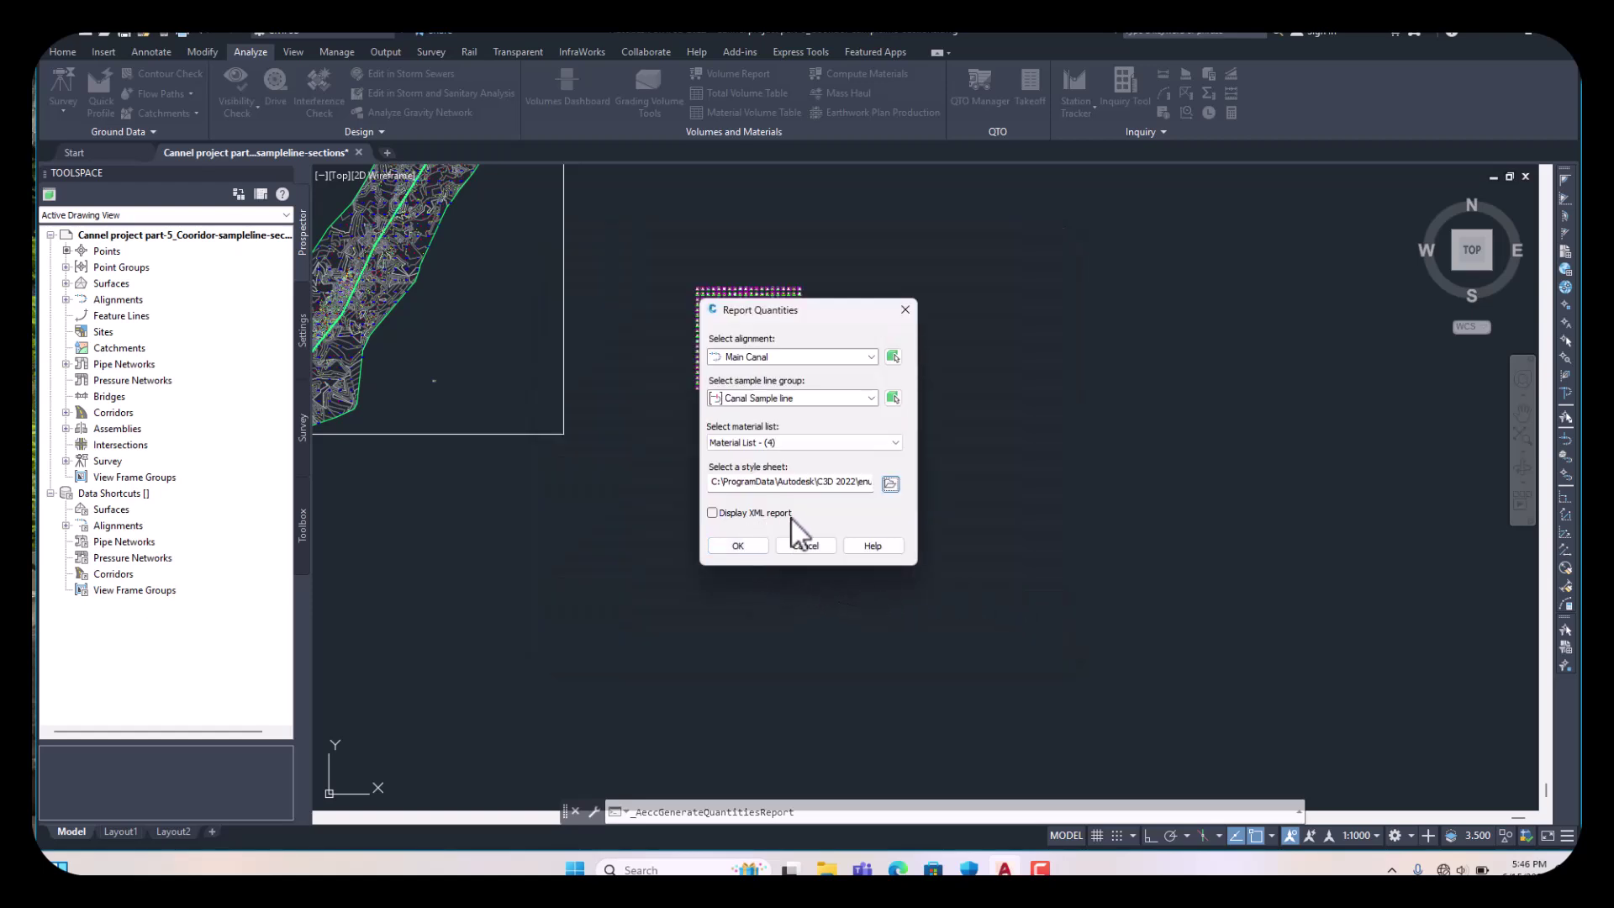
left_click(713, 513)
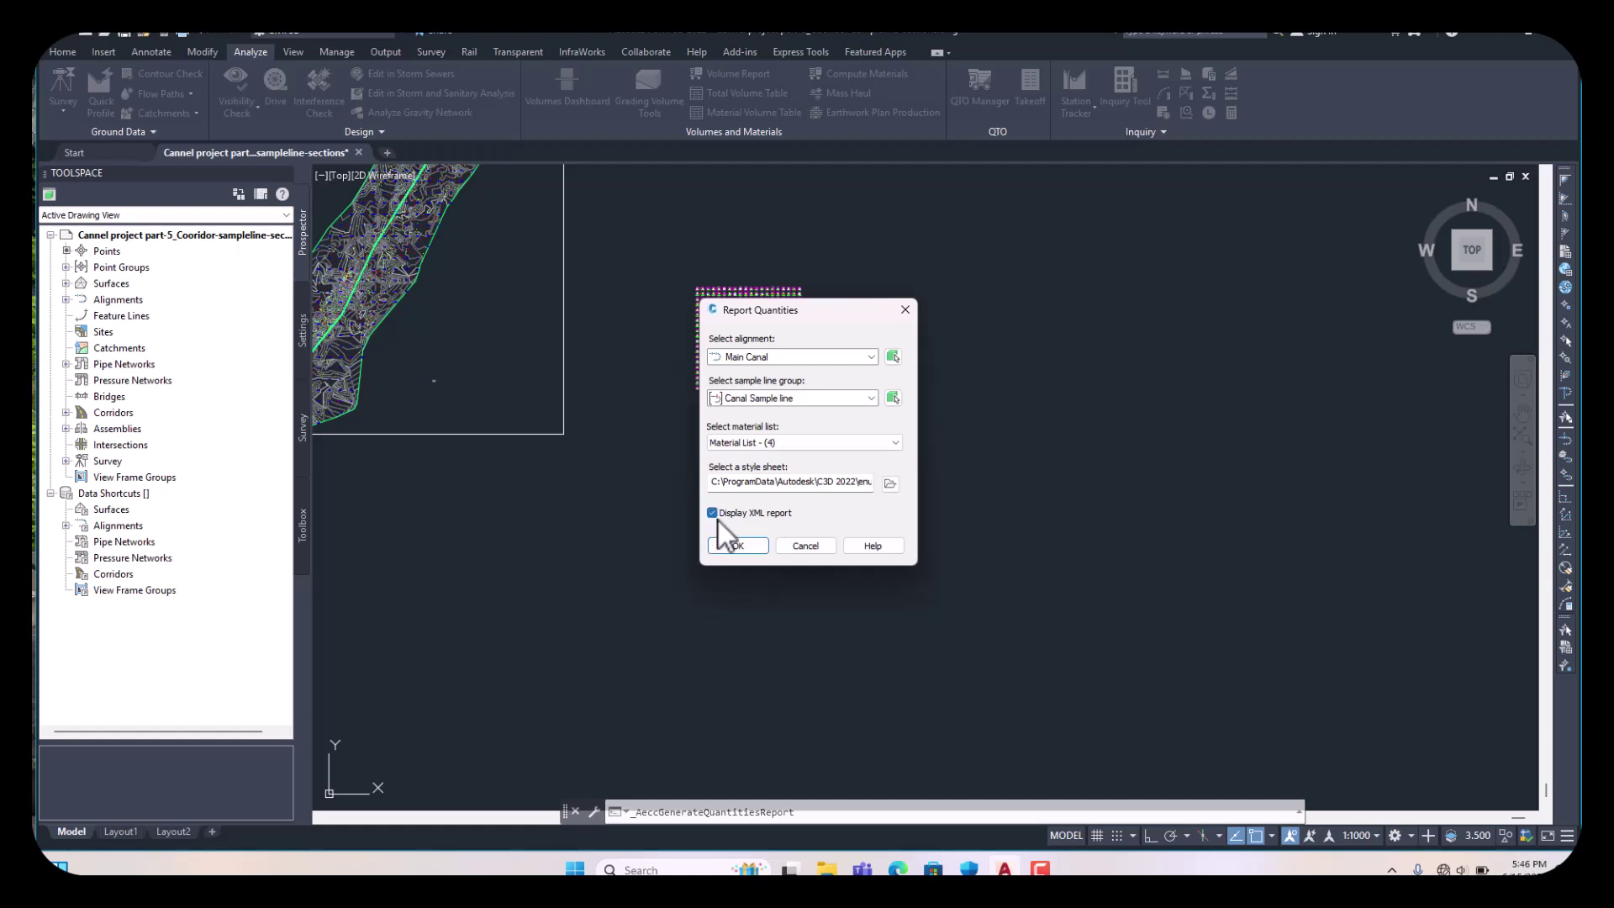
left_click(740, 546)
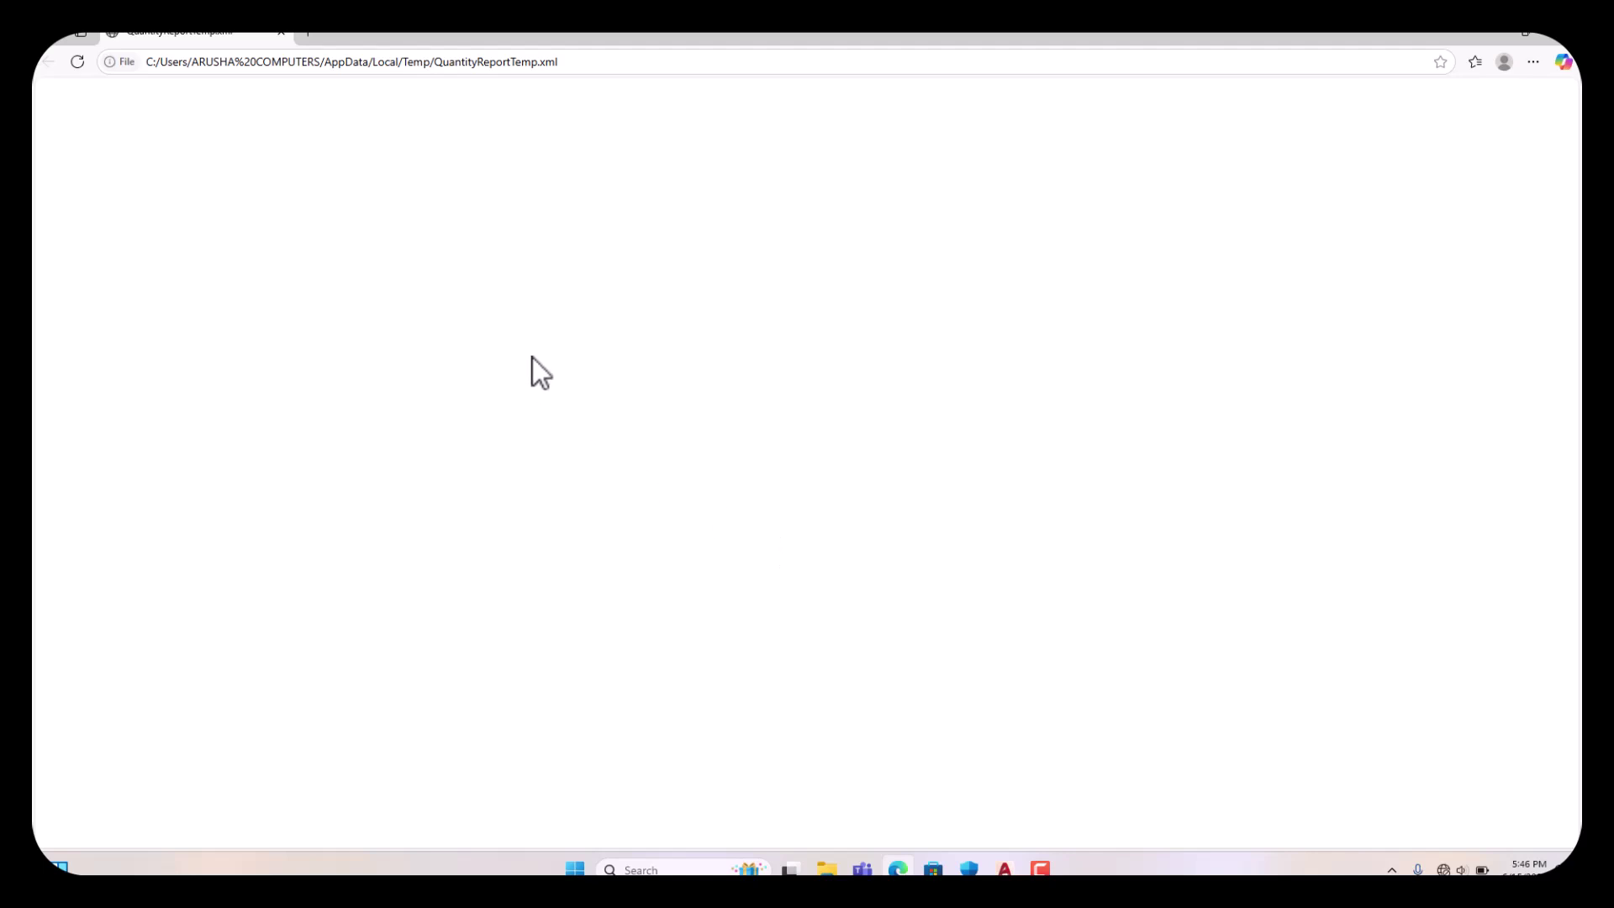
- Copy the file address of QuantityReportTemp.xml from the browser
left_click_drag(578, 68, 153, 61)
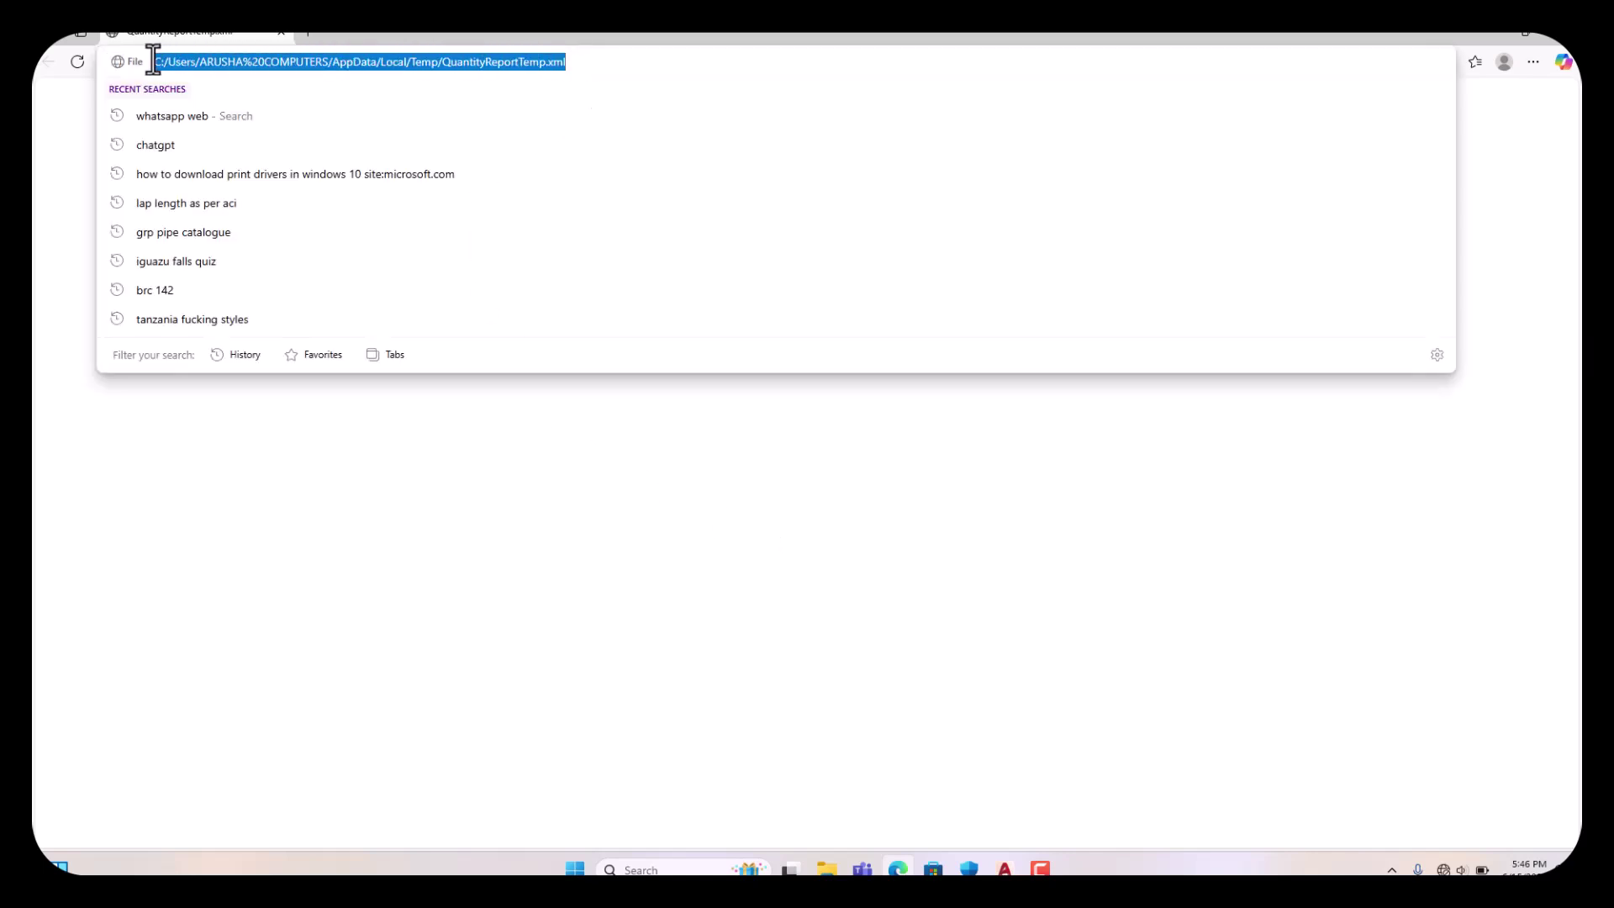
right_click(234, 60)
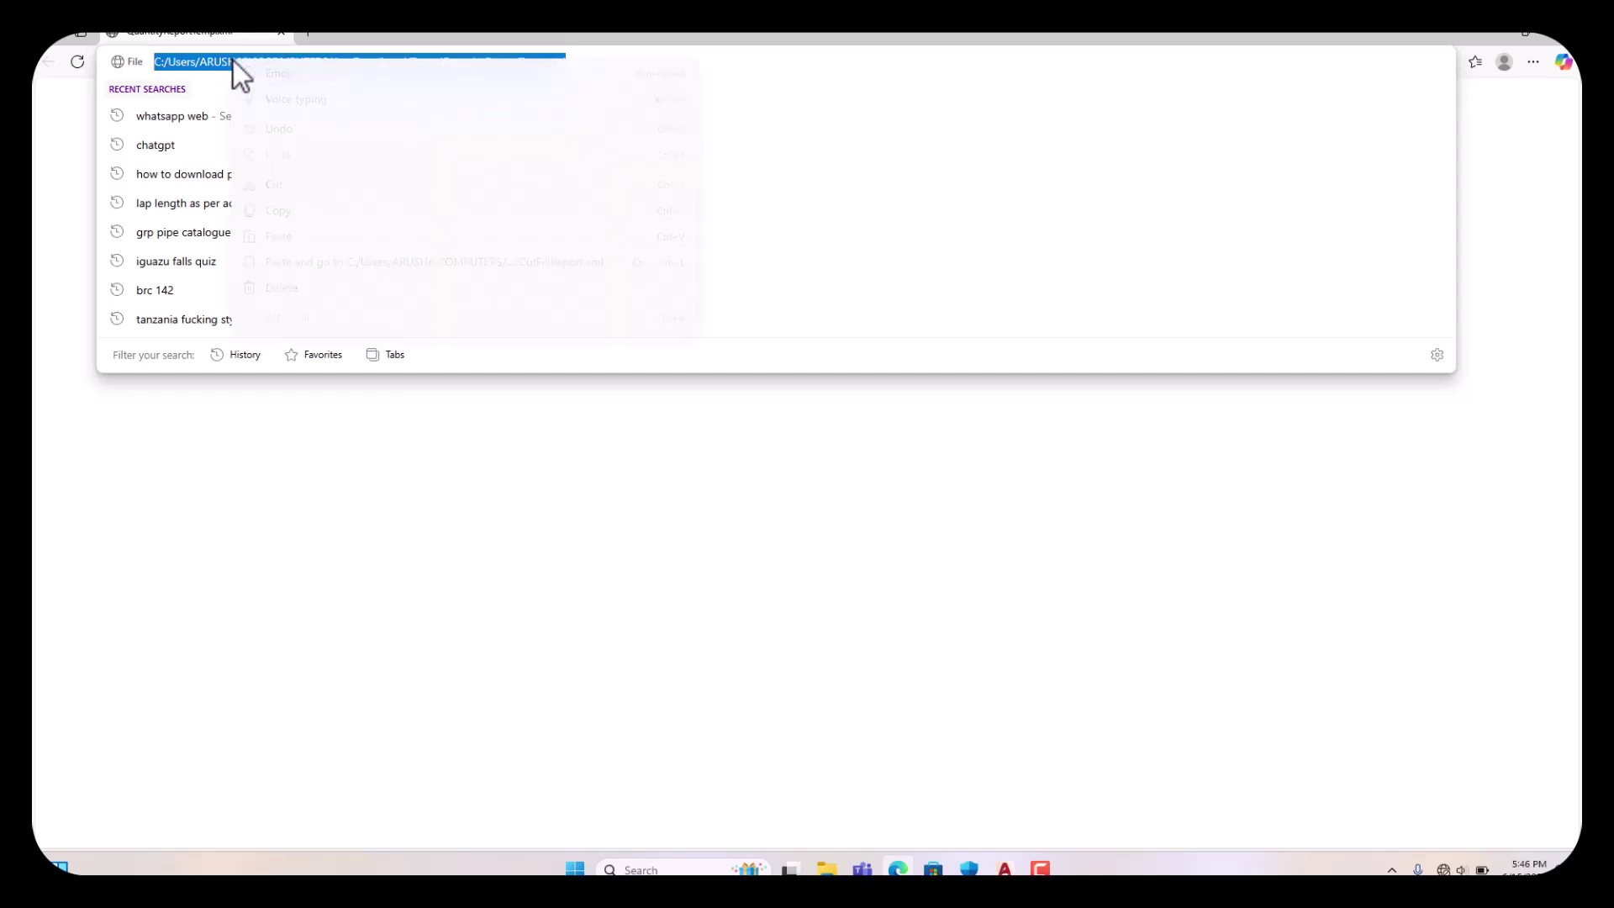
left_click(278, 210)
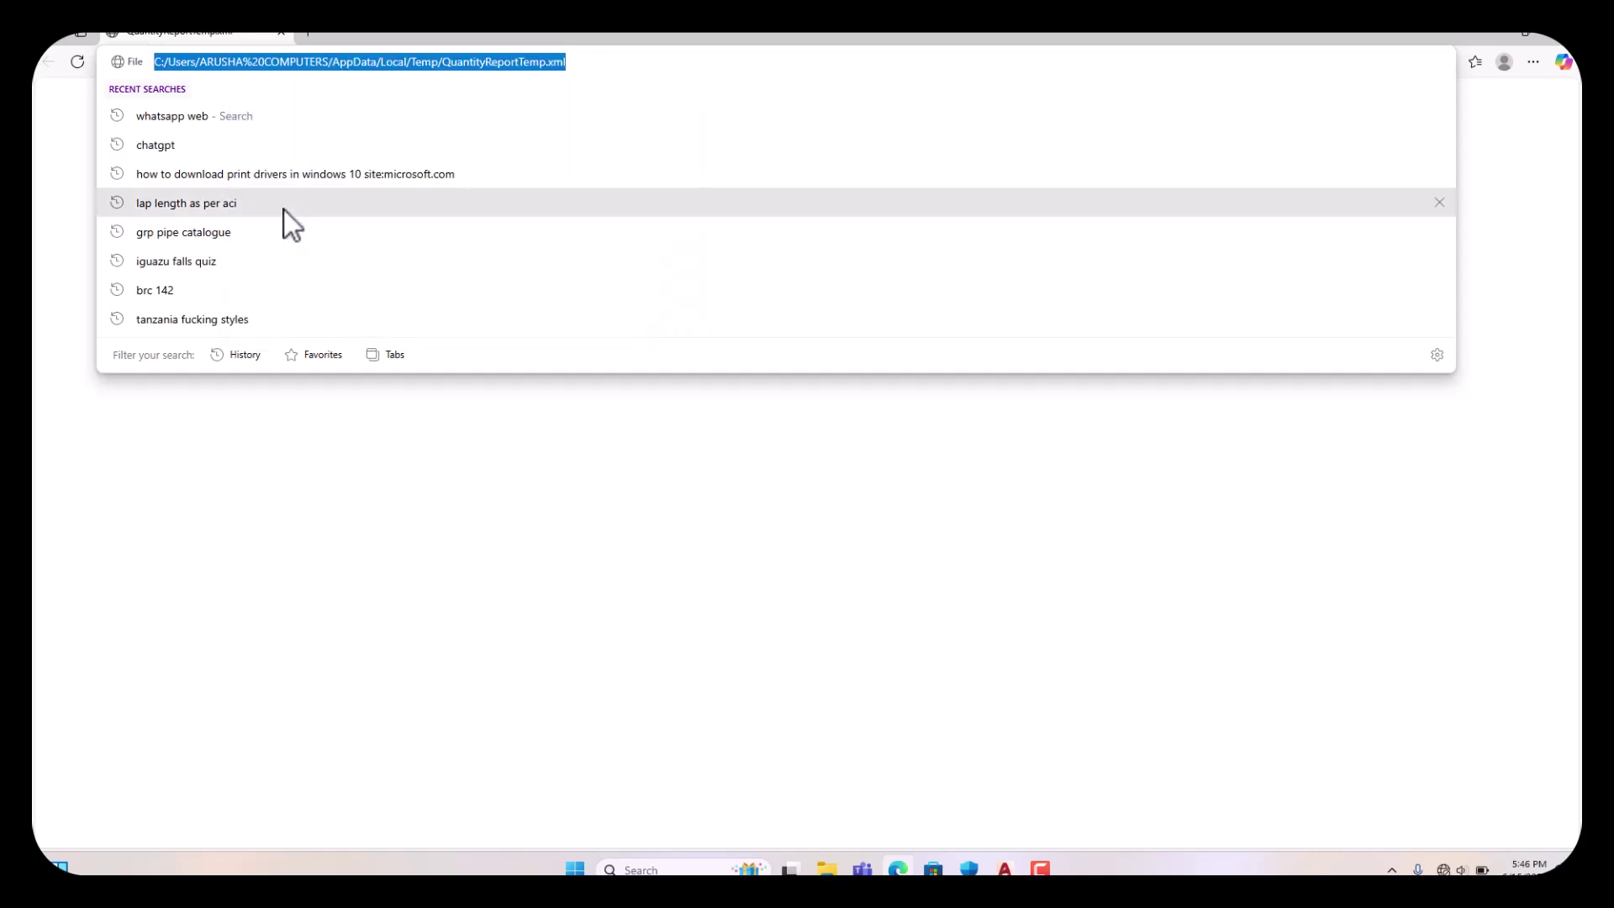
- Open the browser's default browser settings and add the copied QuantityReportTemp.xml address to the Internet Explorer mode pages
left_click(1535, 65)
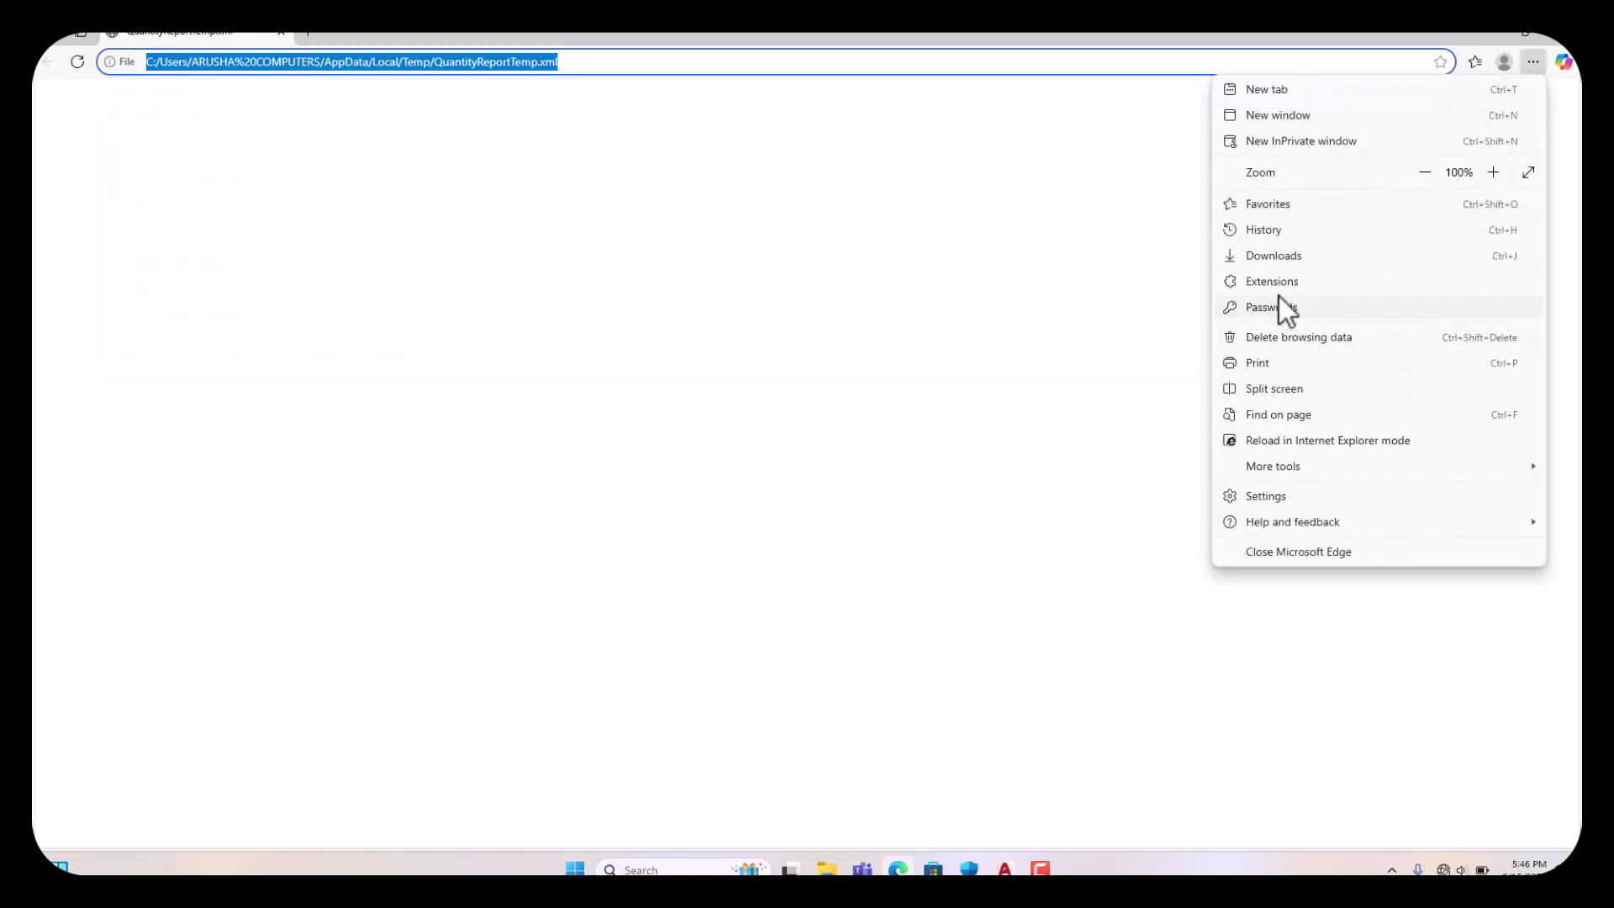
left_click(1273, 255)
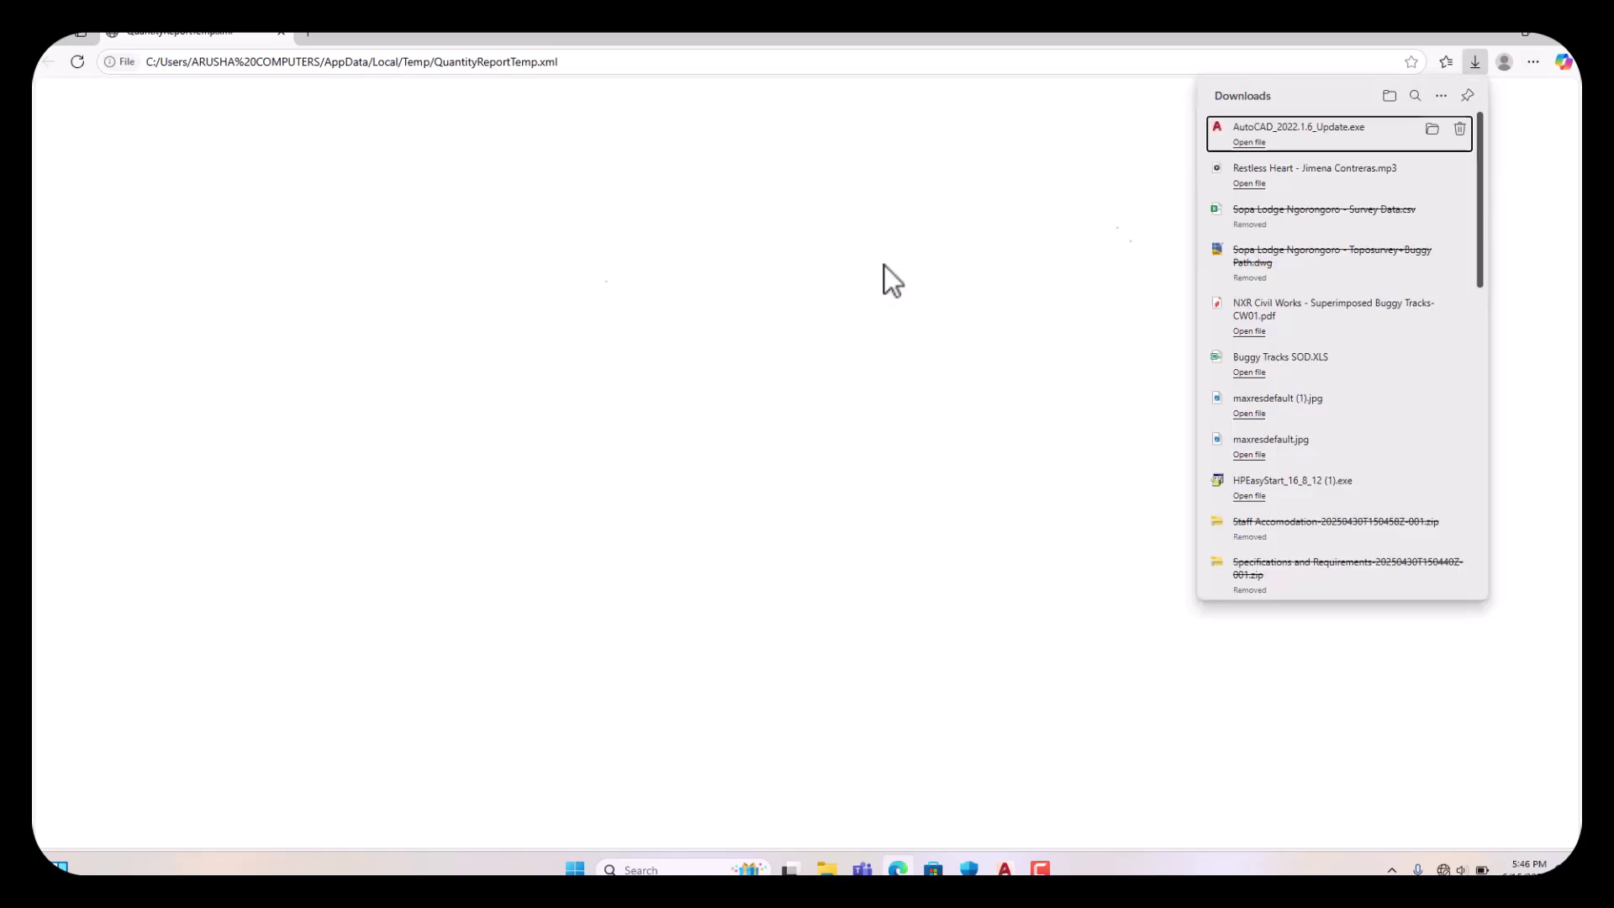
left_click(1533, 63)
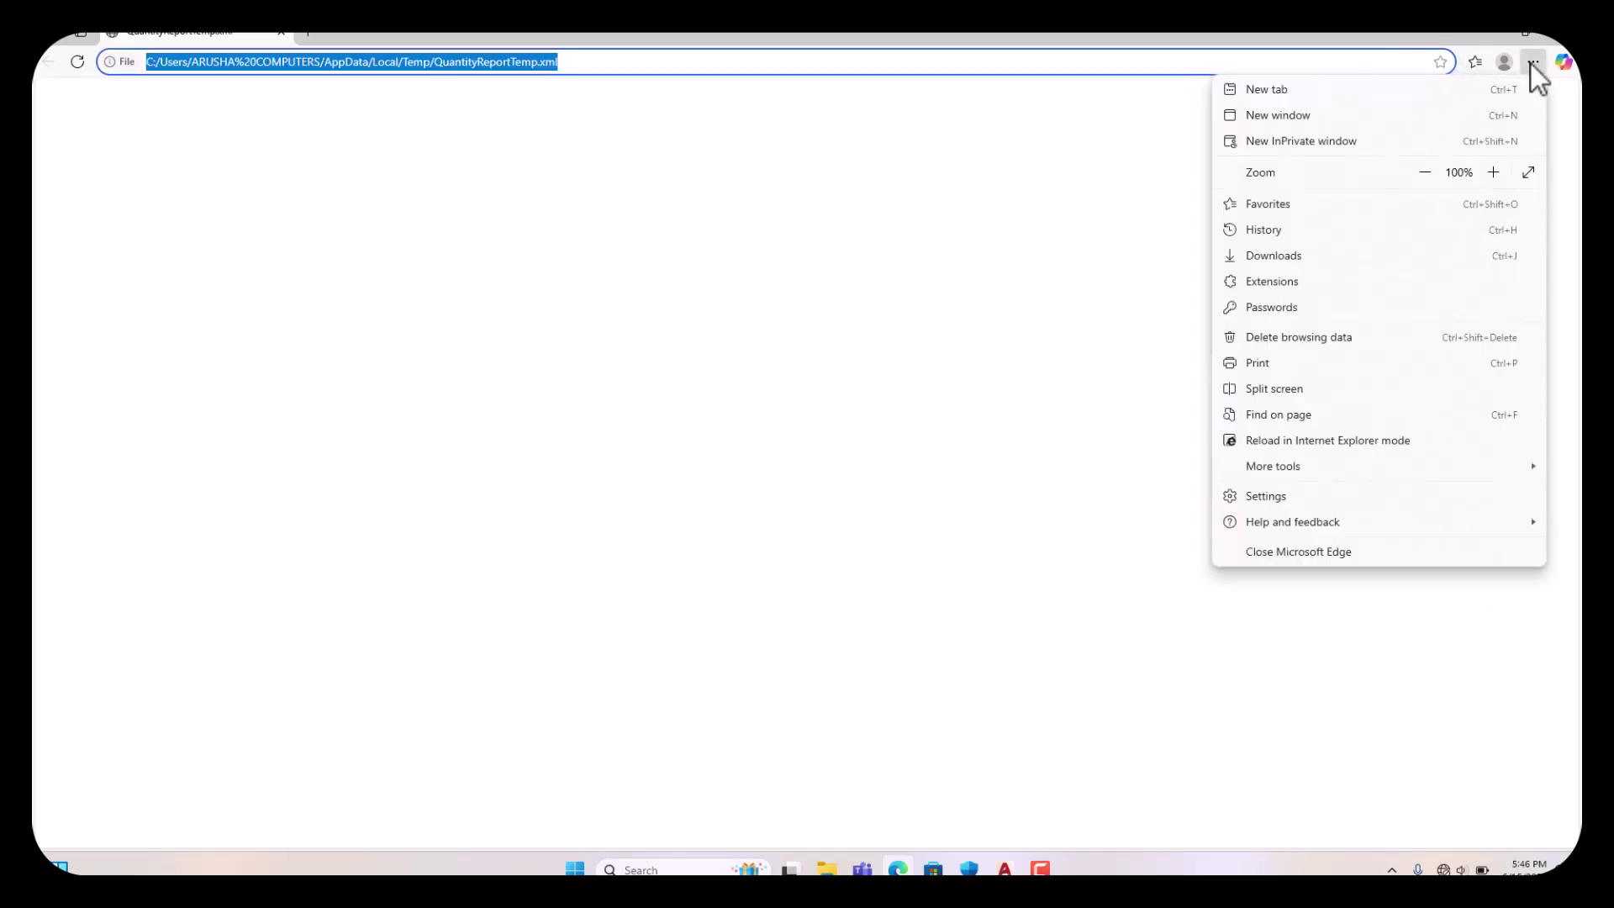
left_click(1280, 497)
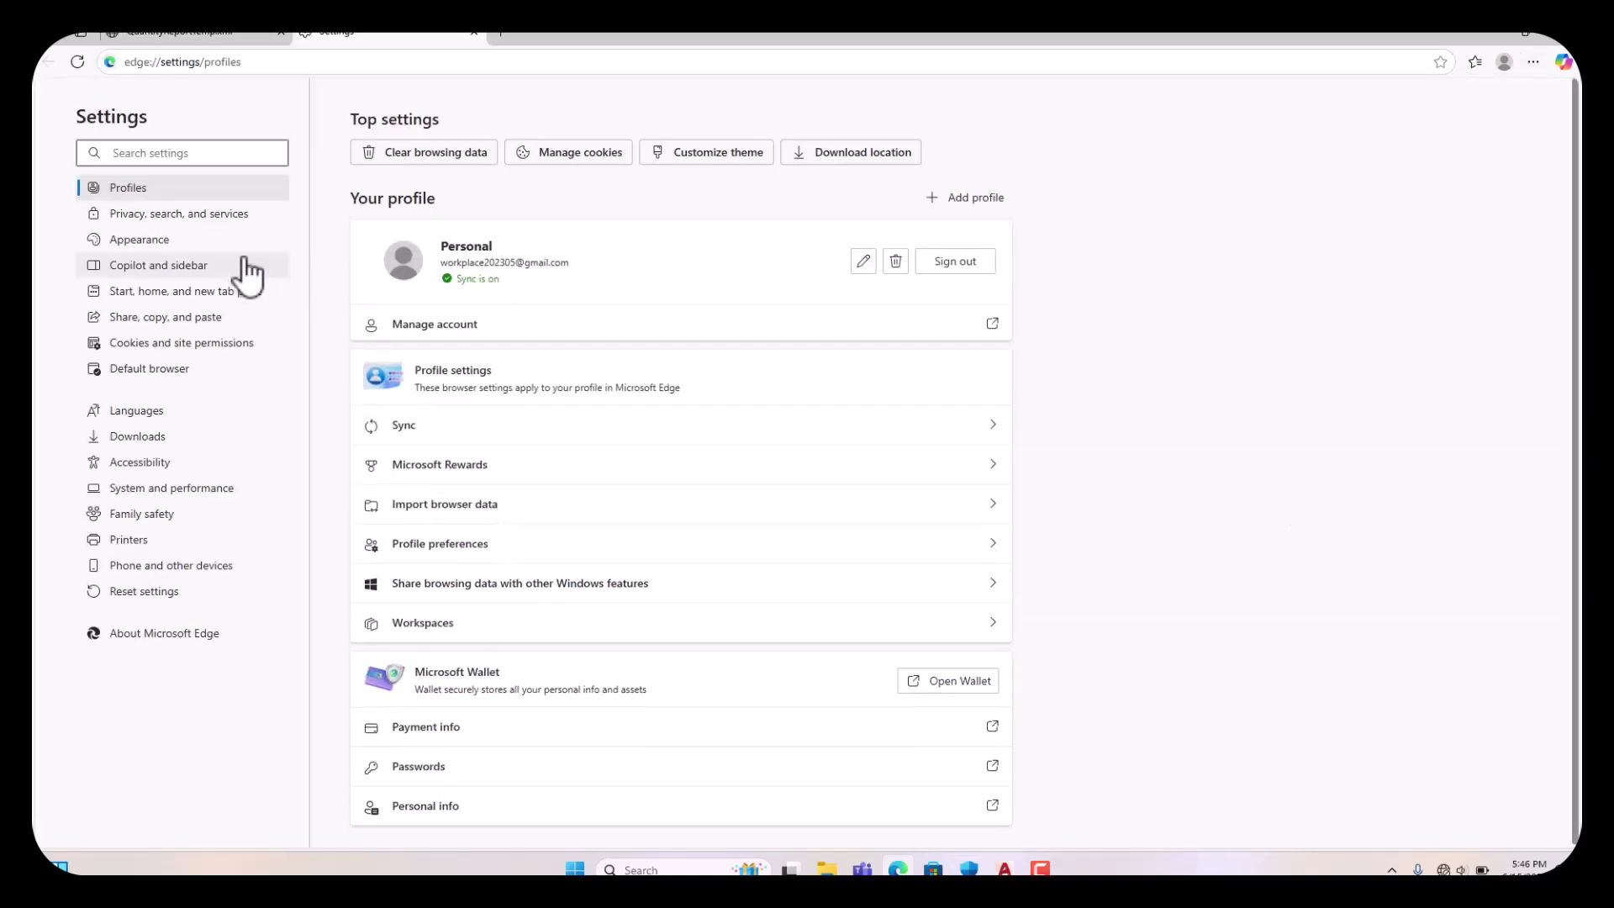
left_click(164, 372)
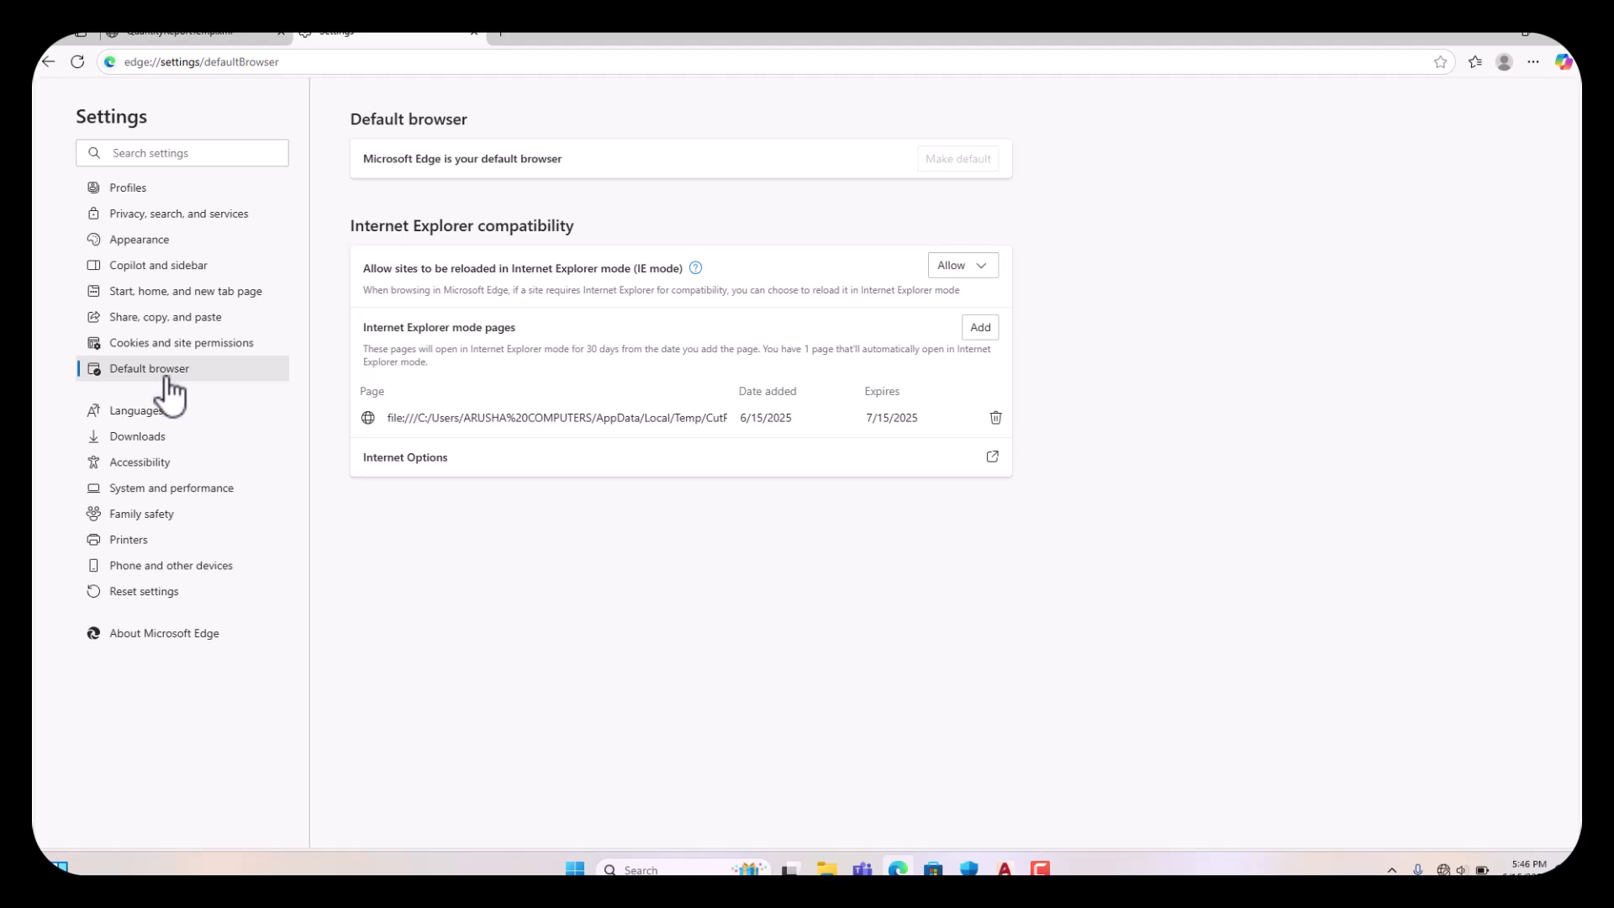
left_click(980, 331)
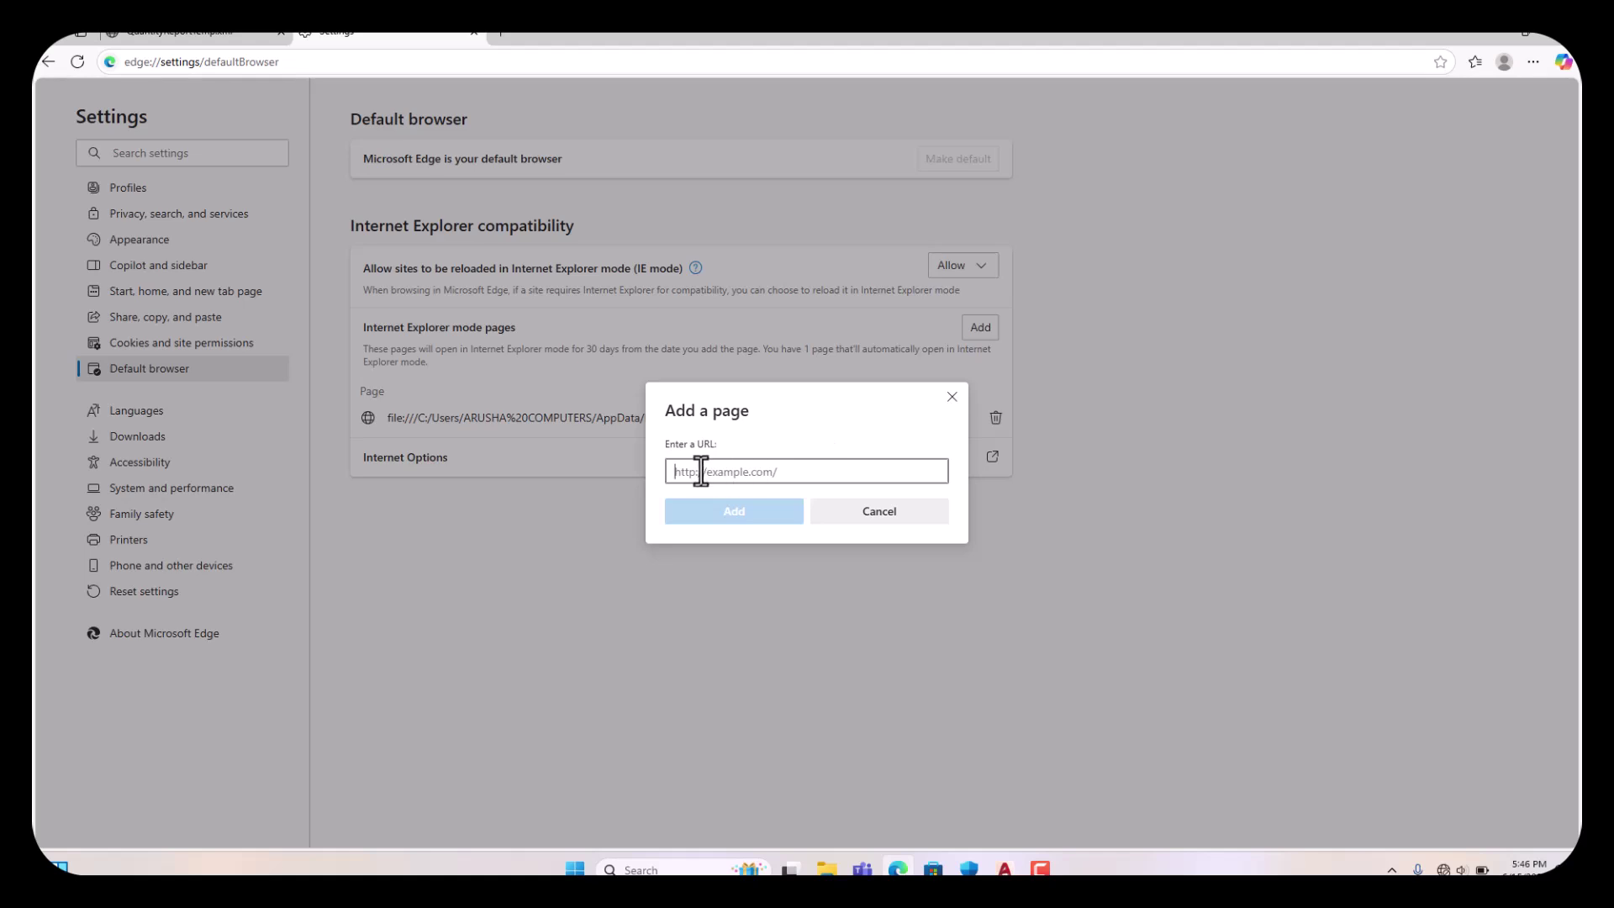
key("ctrl+v")
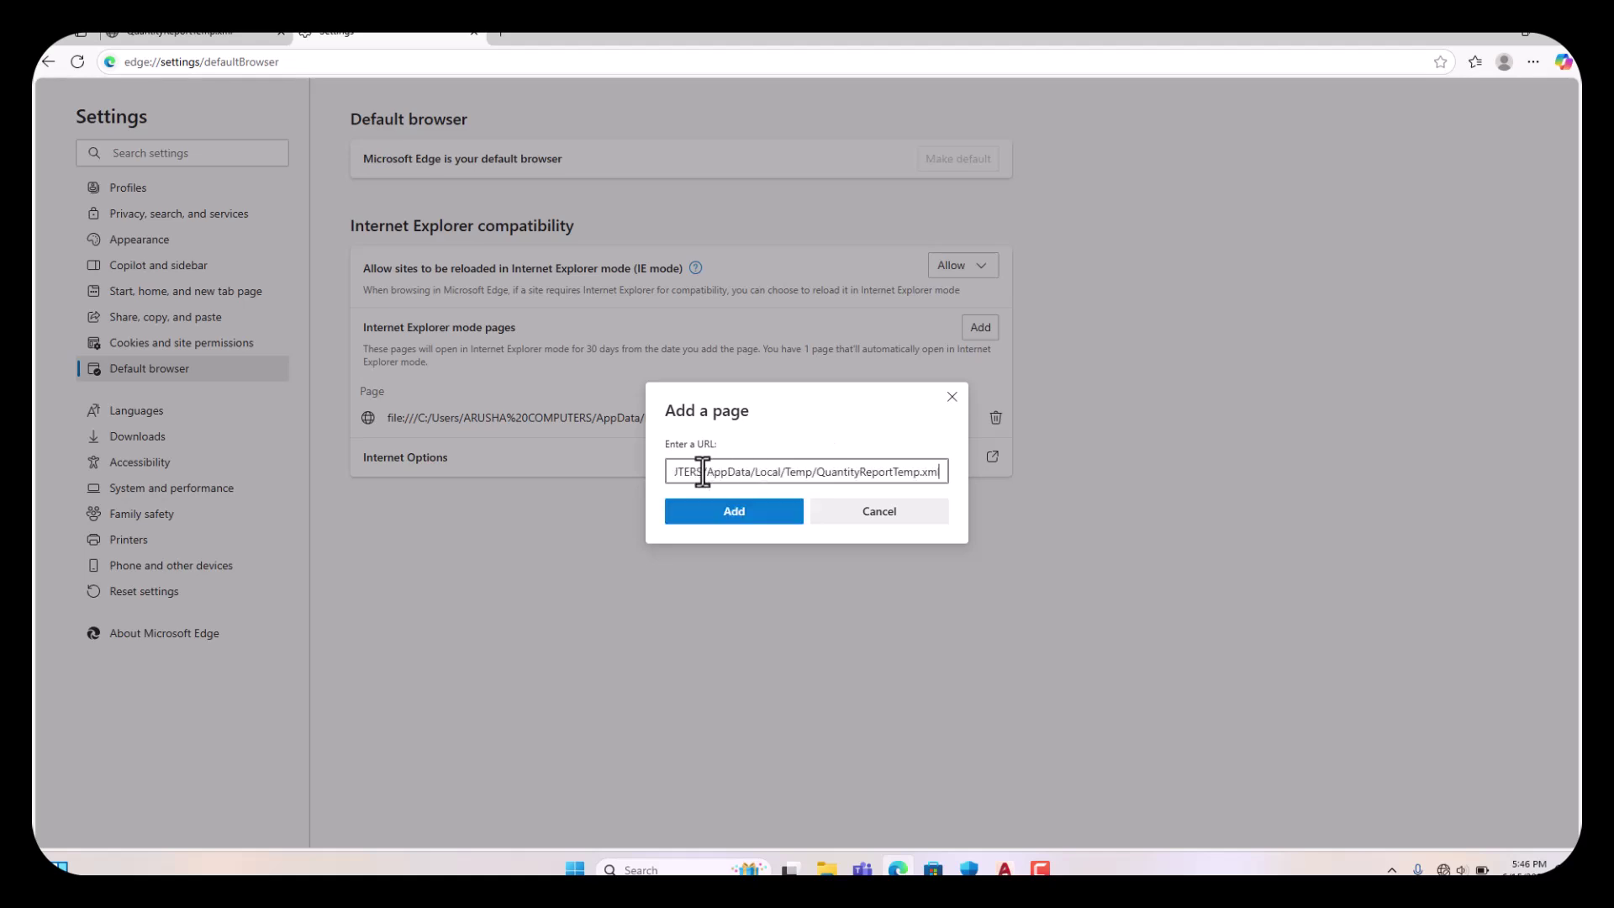
left_click(743, 515)
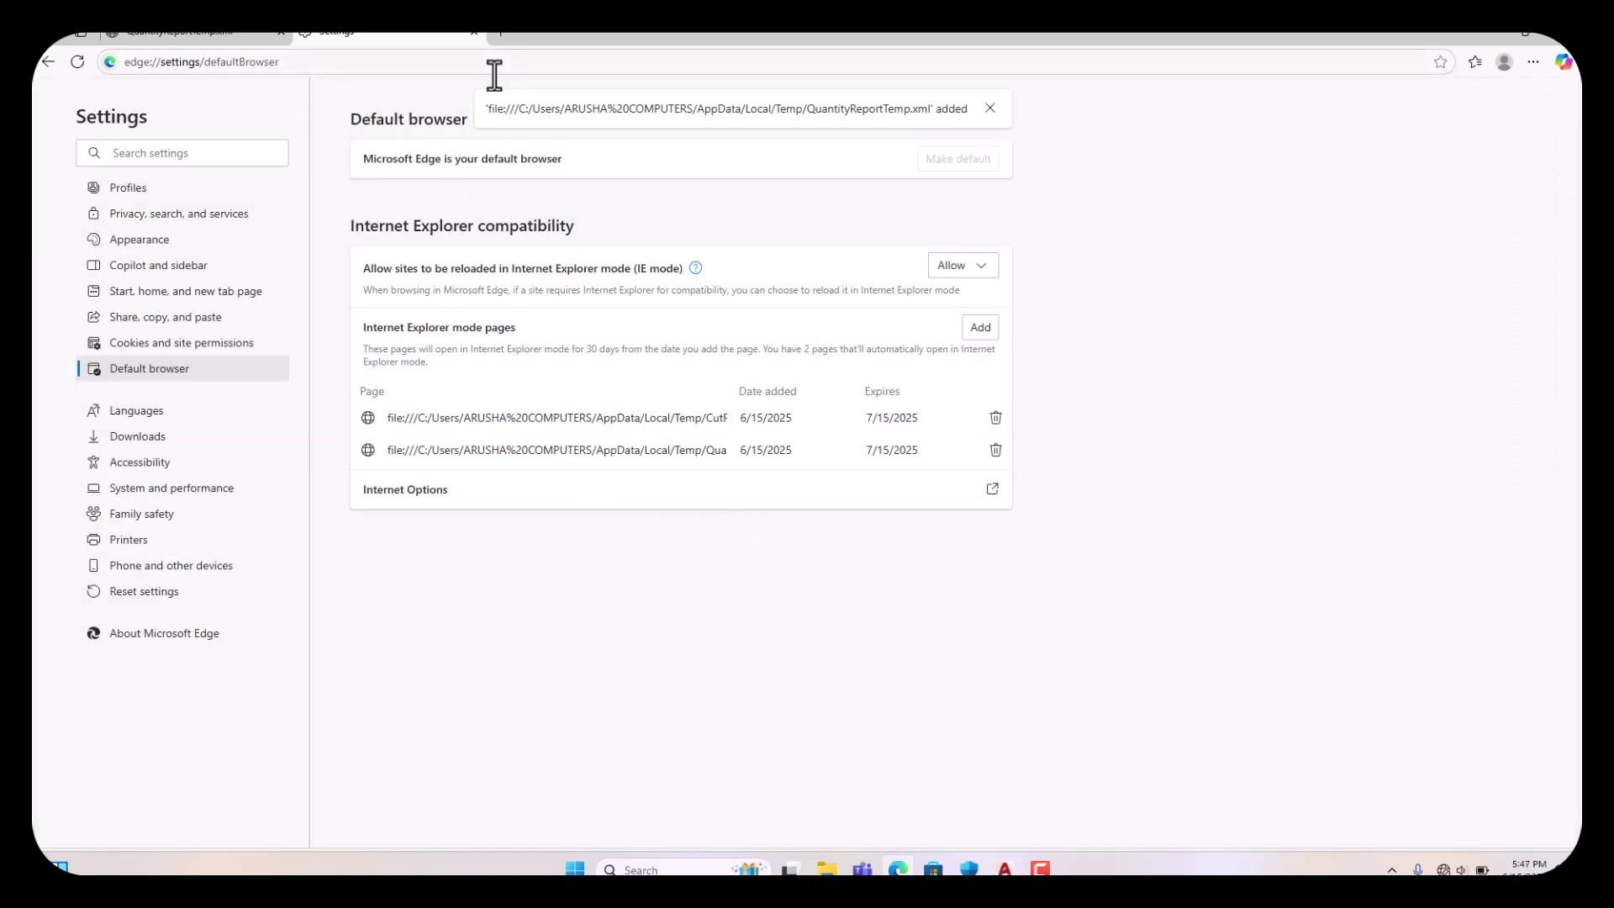
- Close the browser settings and reload QuantityReportTemp.xml, allowing its scripts to run and accepting the security risk
left_click(474, 30)
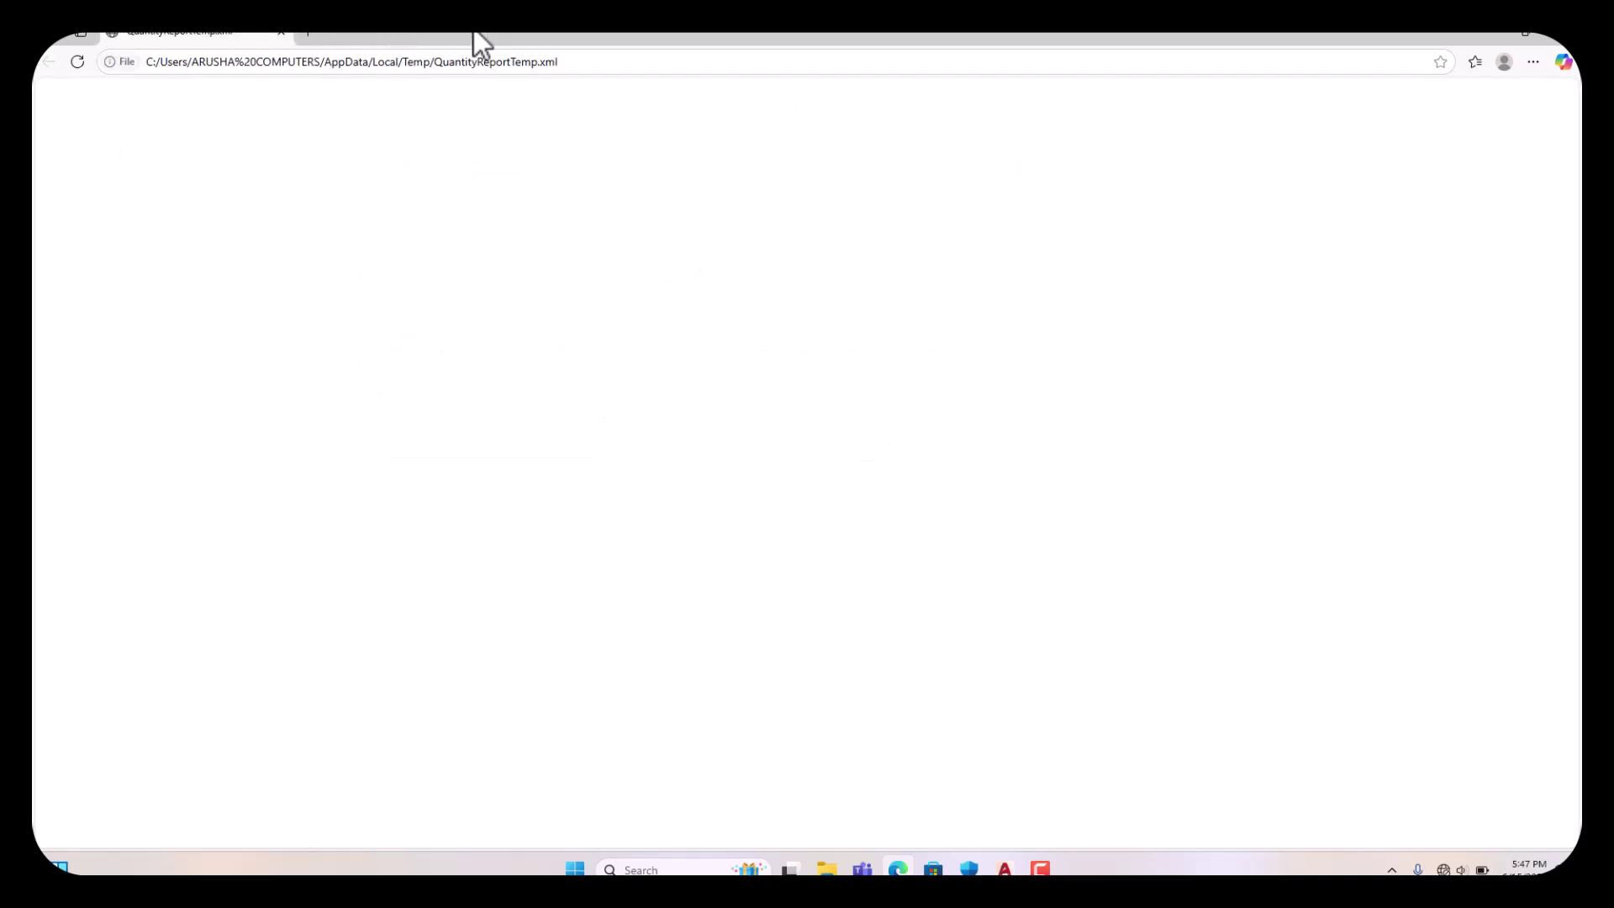
left_click(599, 59)
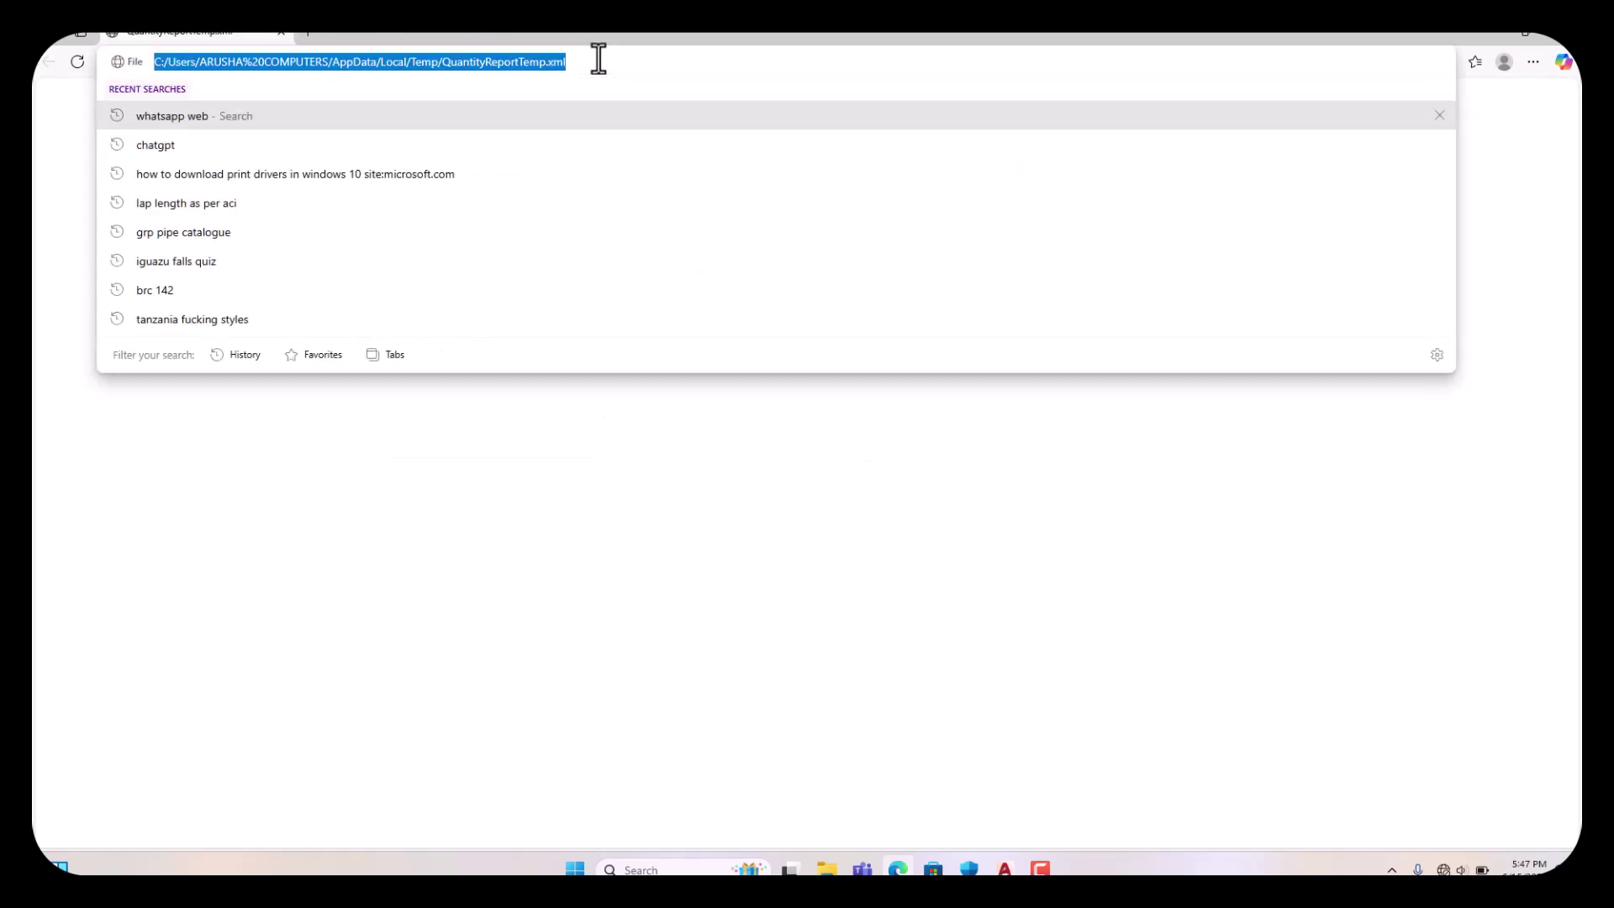
key("Return")
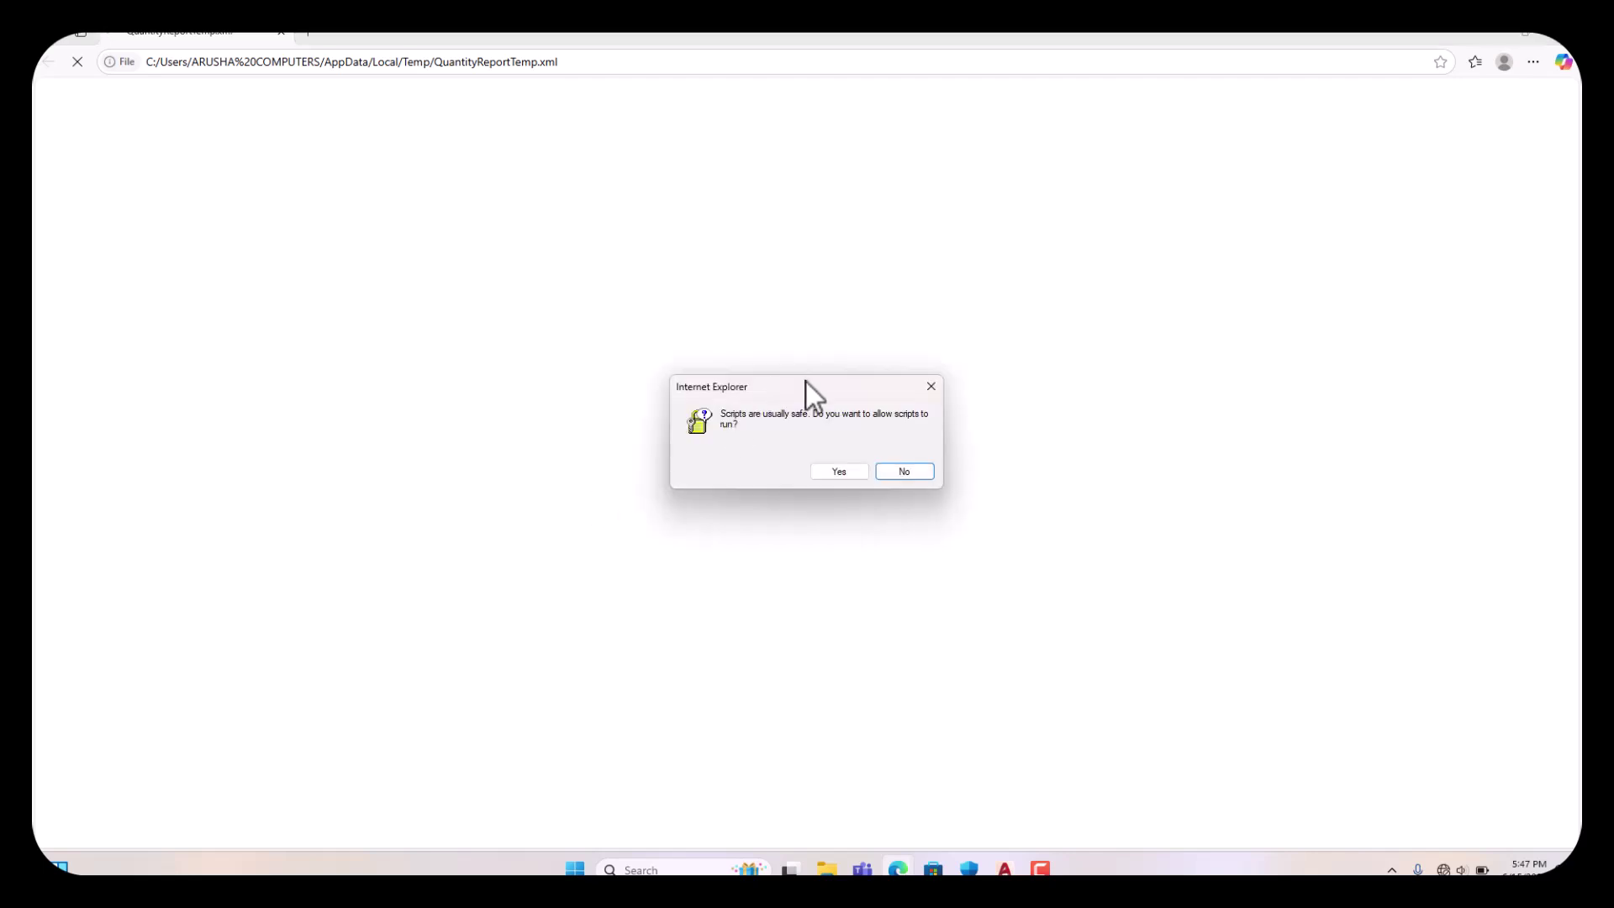
left_click(853, 477)
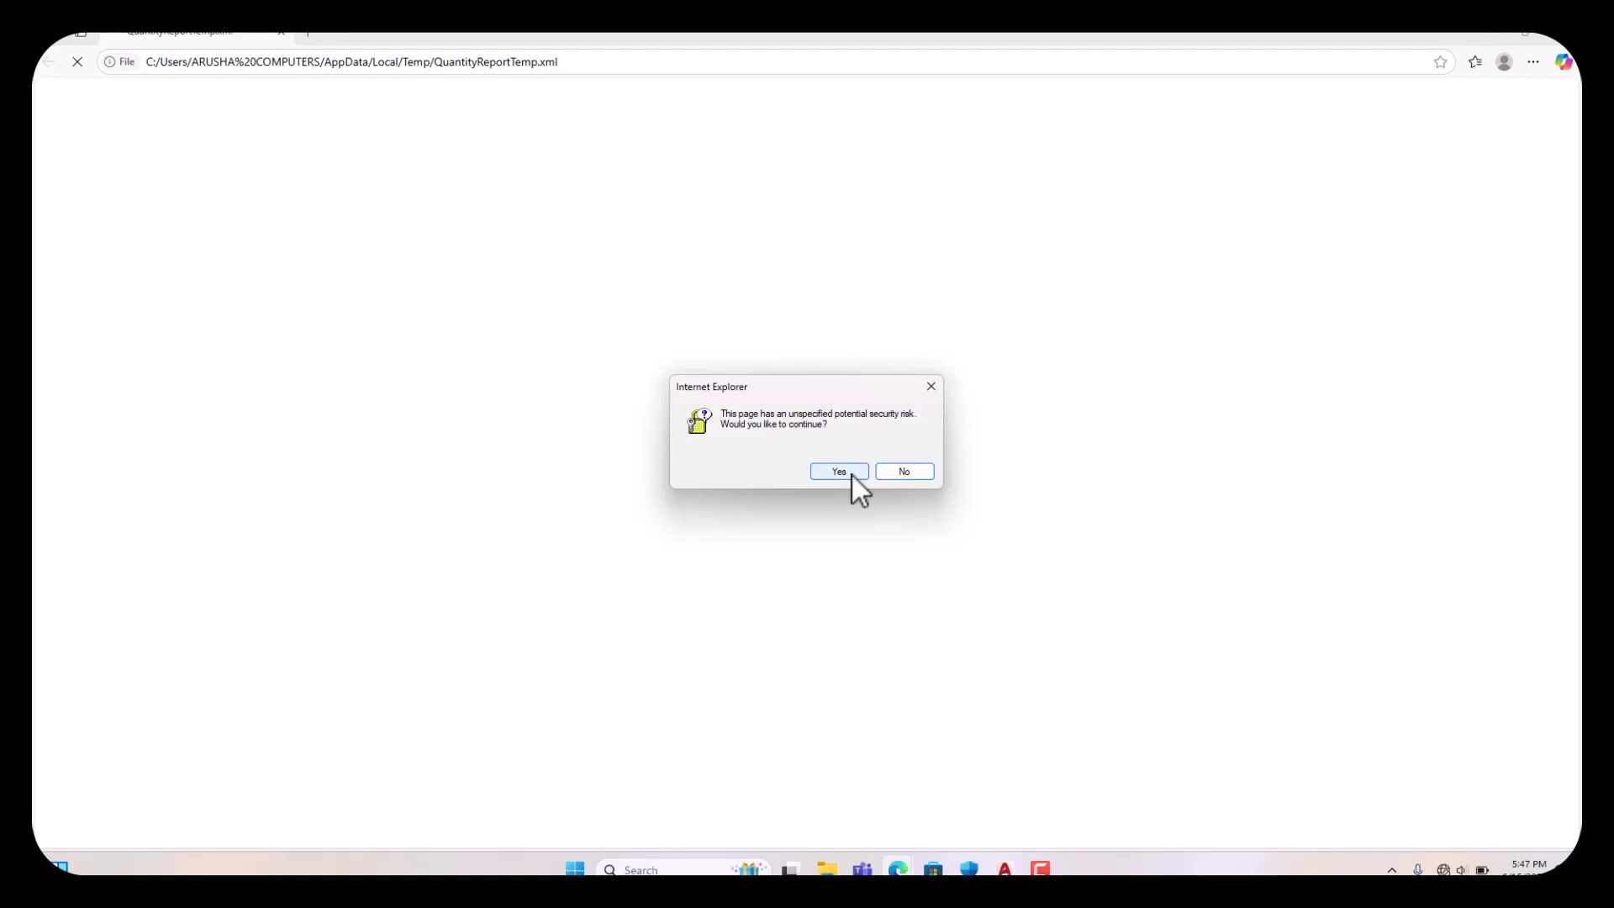
left_click(848, 471)
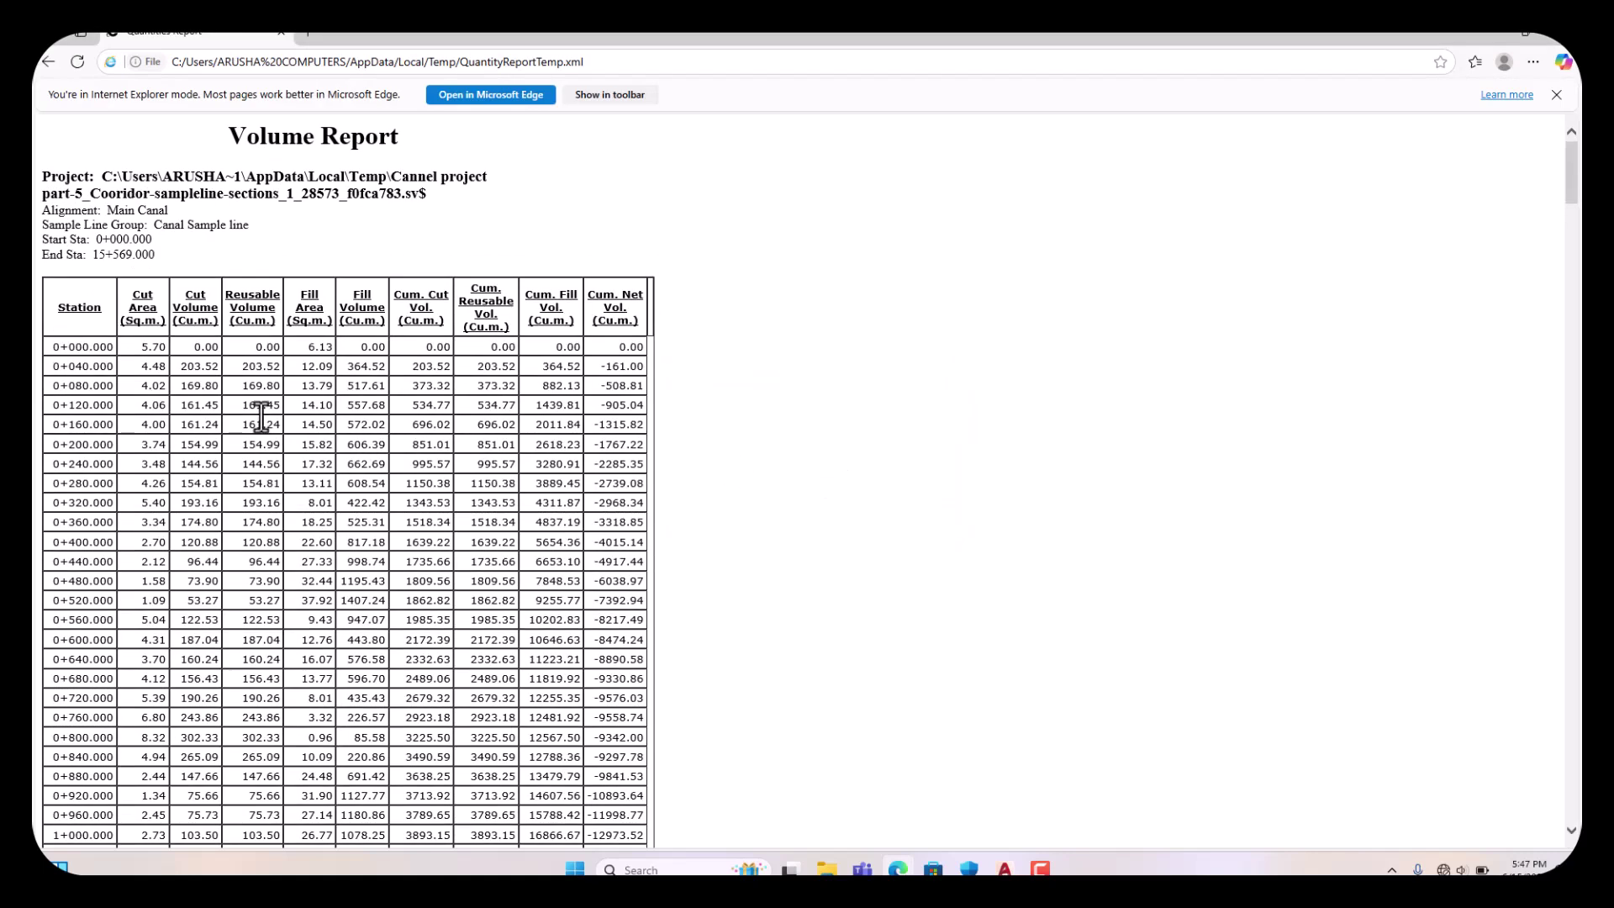
- Examine the volume report's cut, fill and cumulative volumes for all stations from the canal's start to its end
scroll(130, 344, "down", 12)
scroll(225, 406, "up", 12)
scroll(638, 313, "down", 15)
scroll(618, 447, "down", 20)
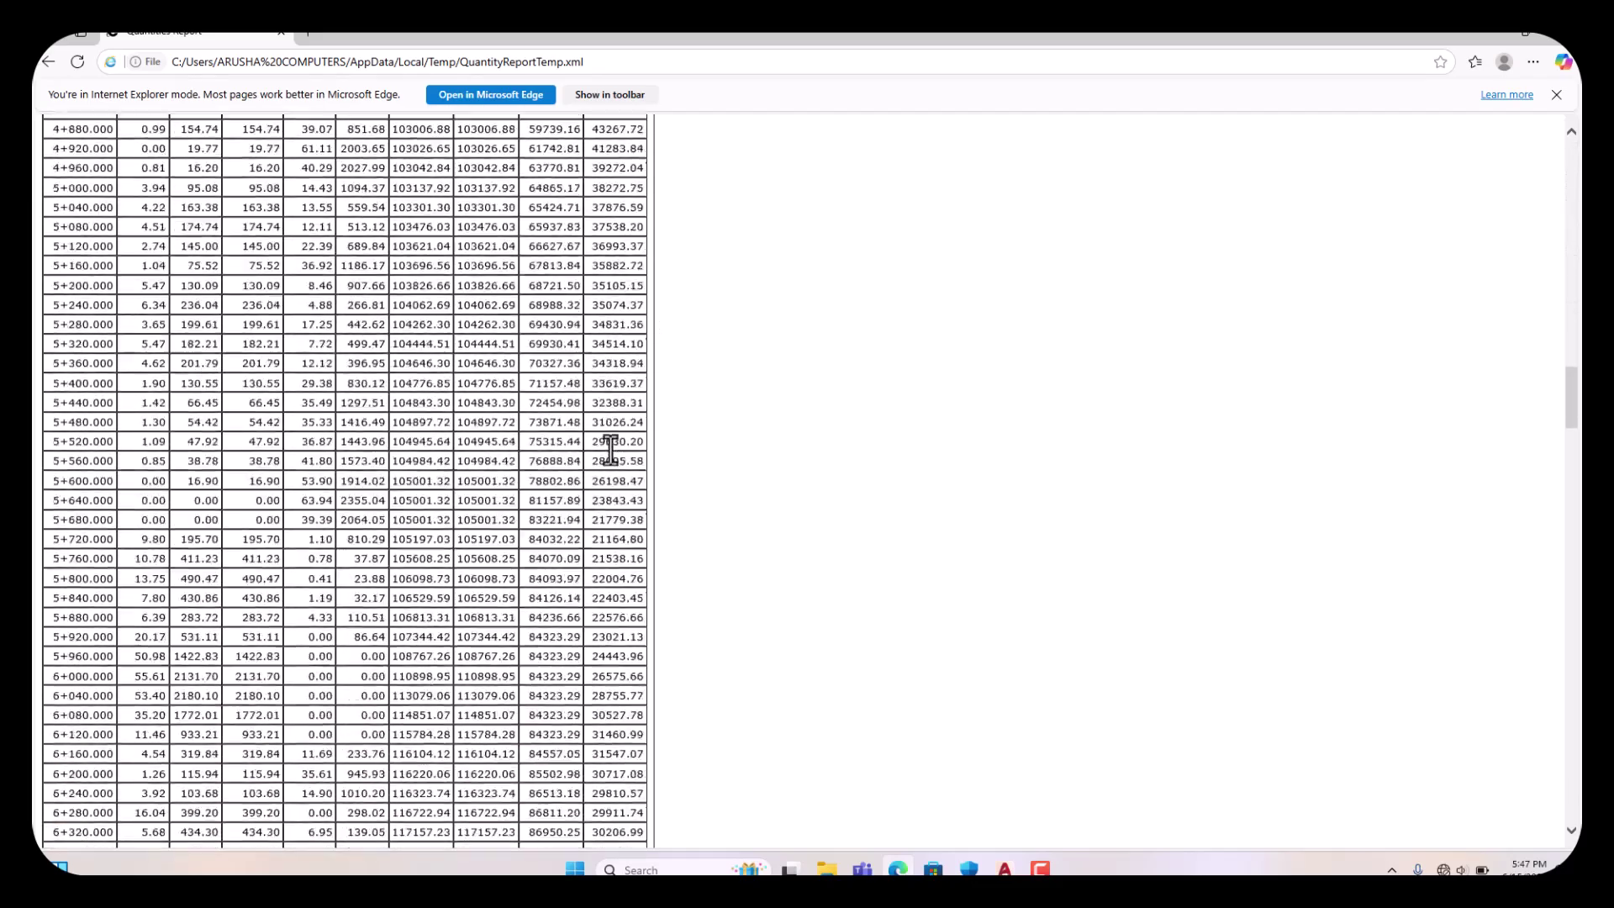
scroll(608, 451, "down", 20)
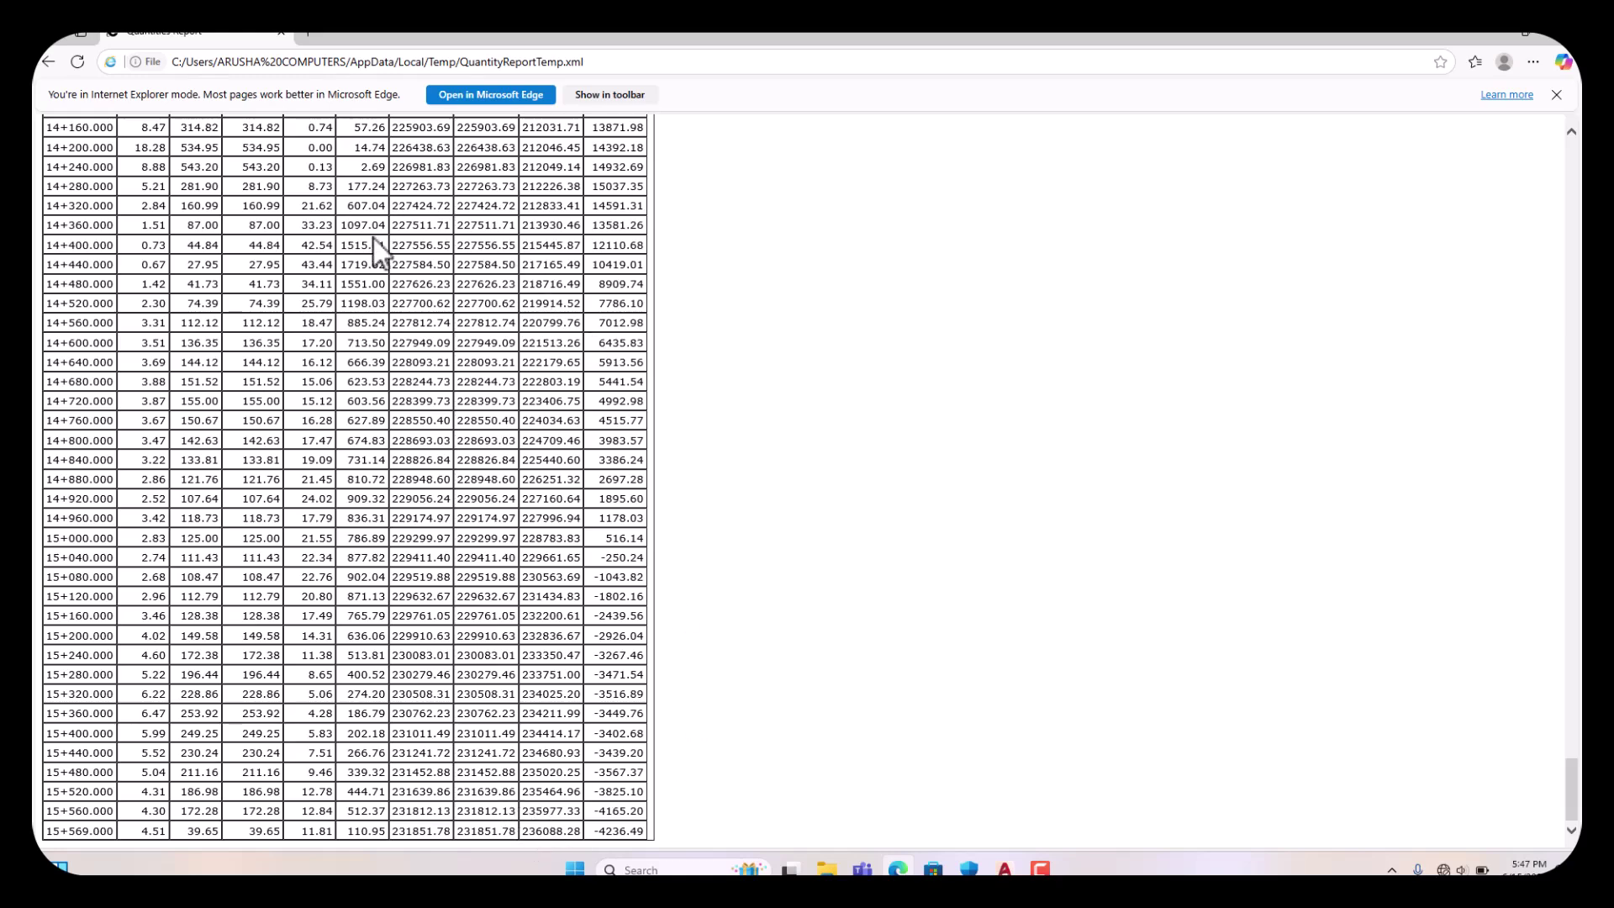
scroll(356, 284, "up", 7)
scroll(131, 250, "up", 20)
scroll(131, 250, "up", 20)
scroll(134, 265, "up", 20)
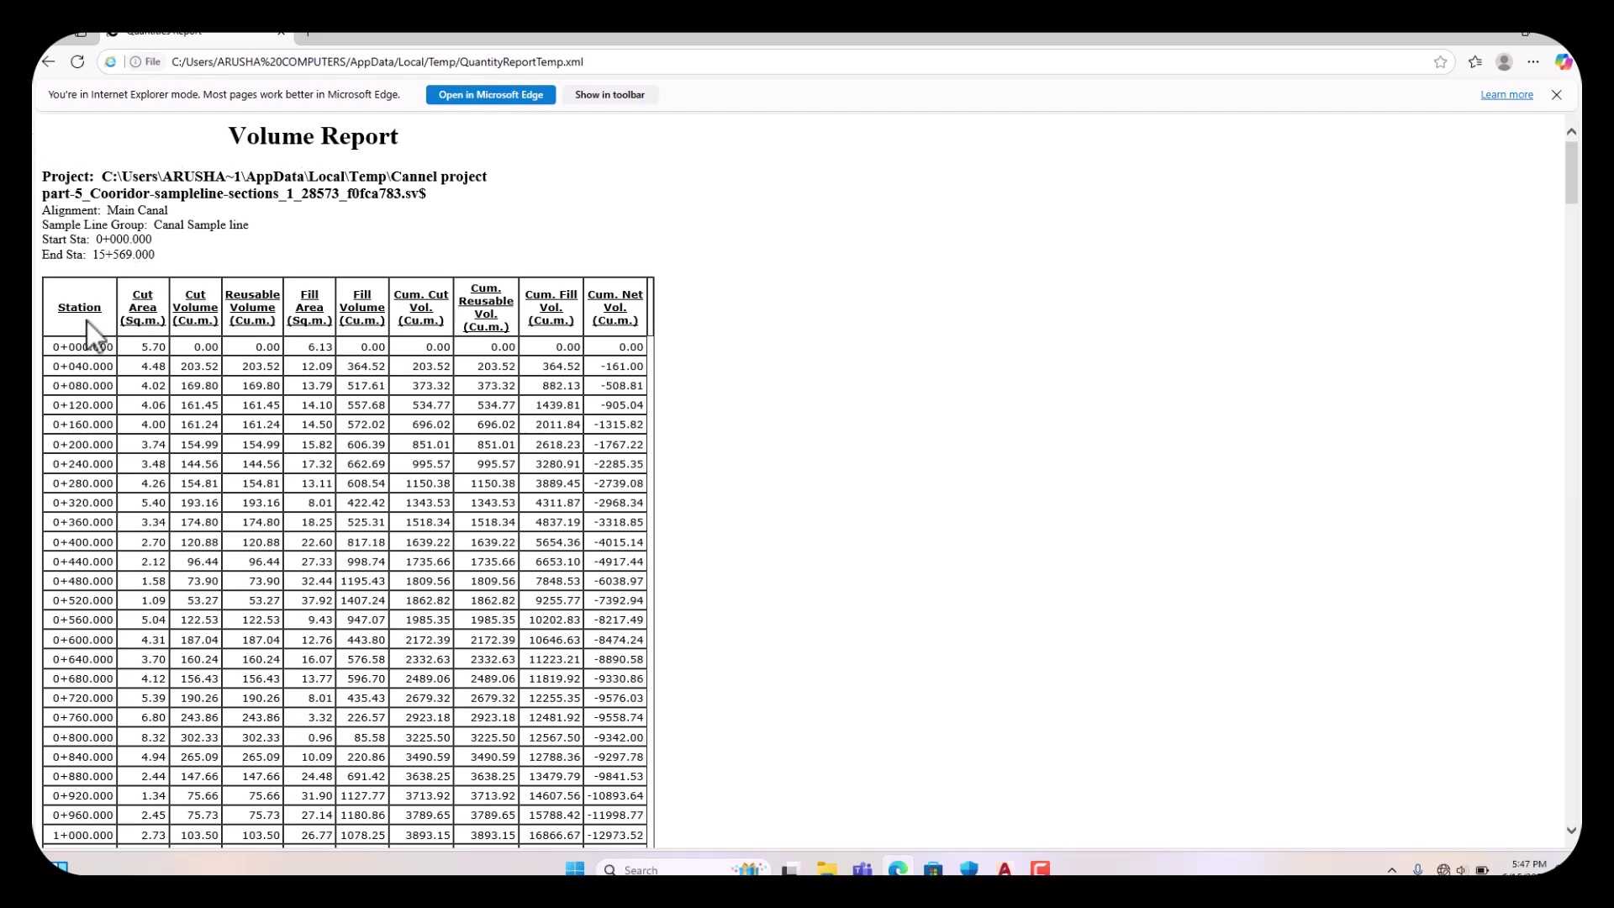
- Copy the entire volume report from the browser and paste it into a new blank workbook in Excel
key("ctrl+a")
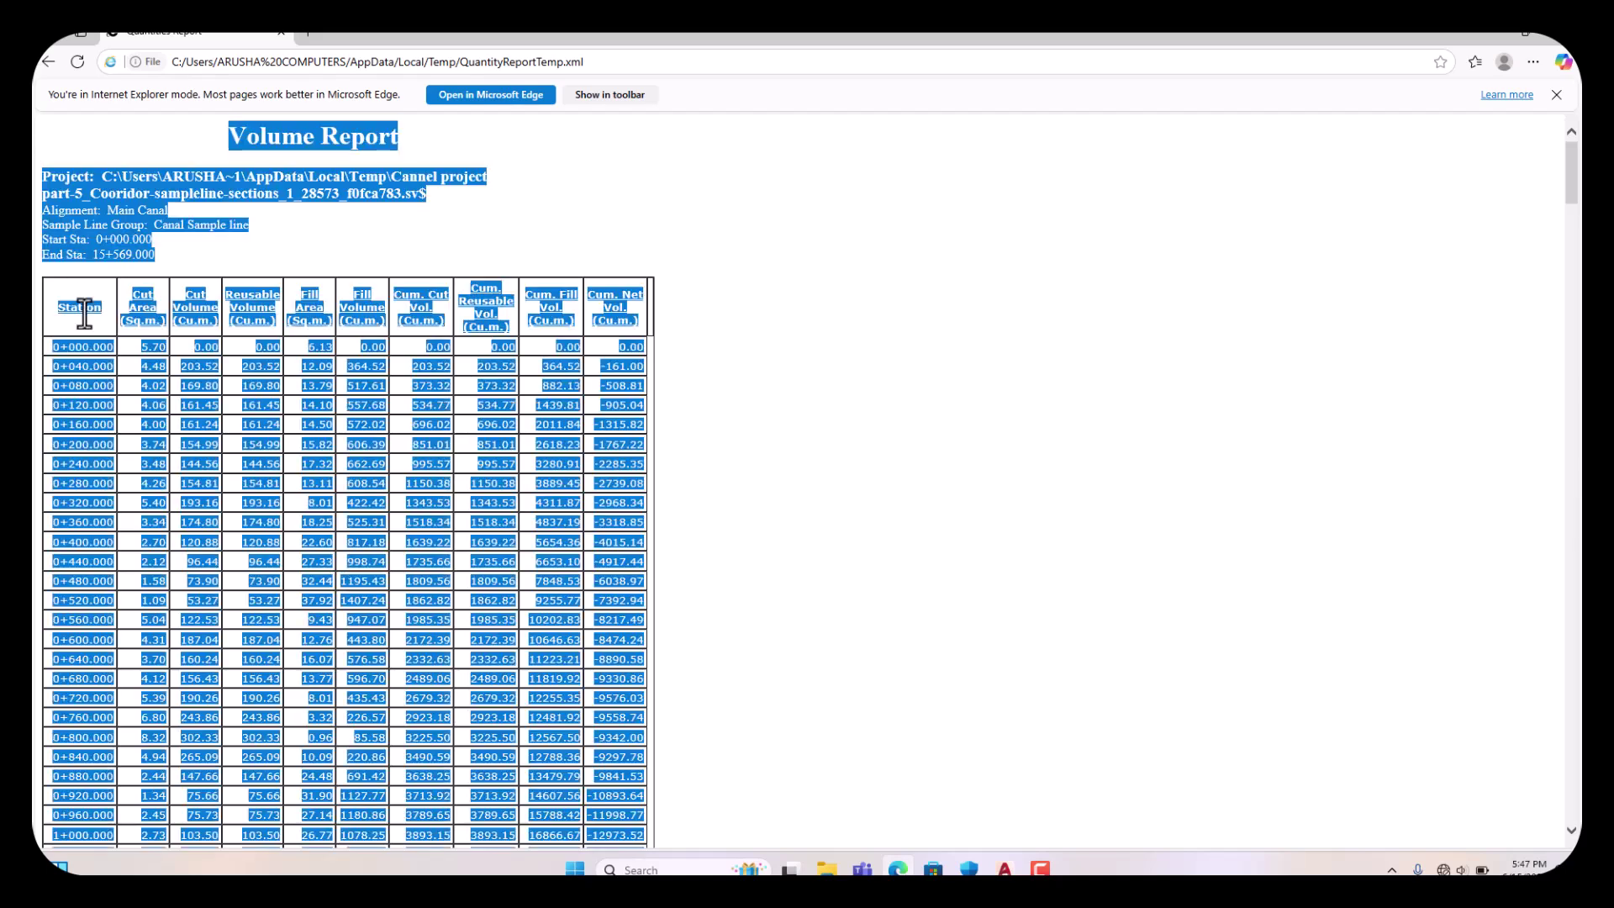
right_click(290, 331)
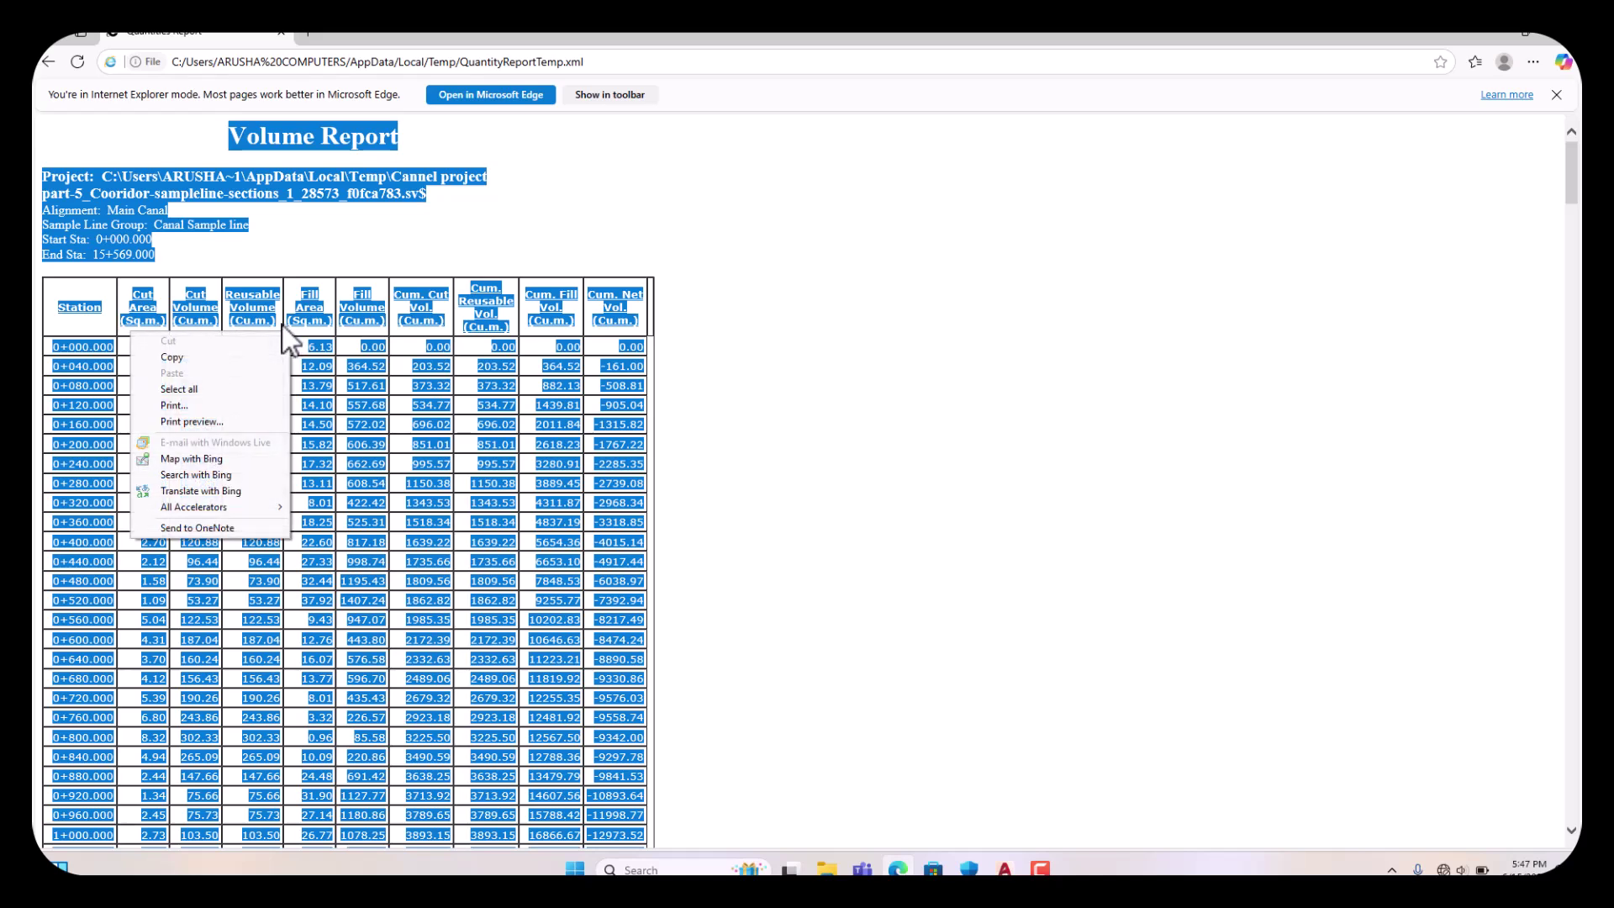
left_click(174, 357)
left_click(679, 862)
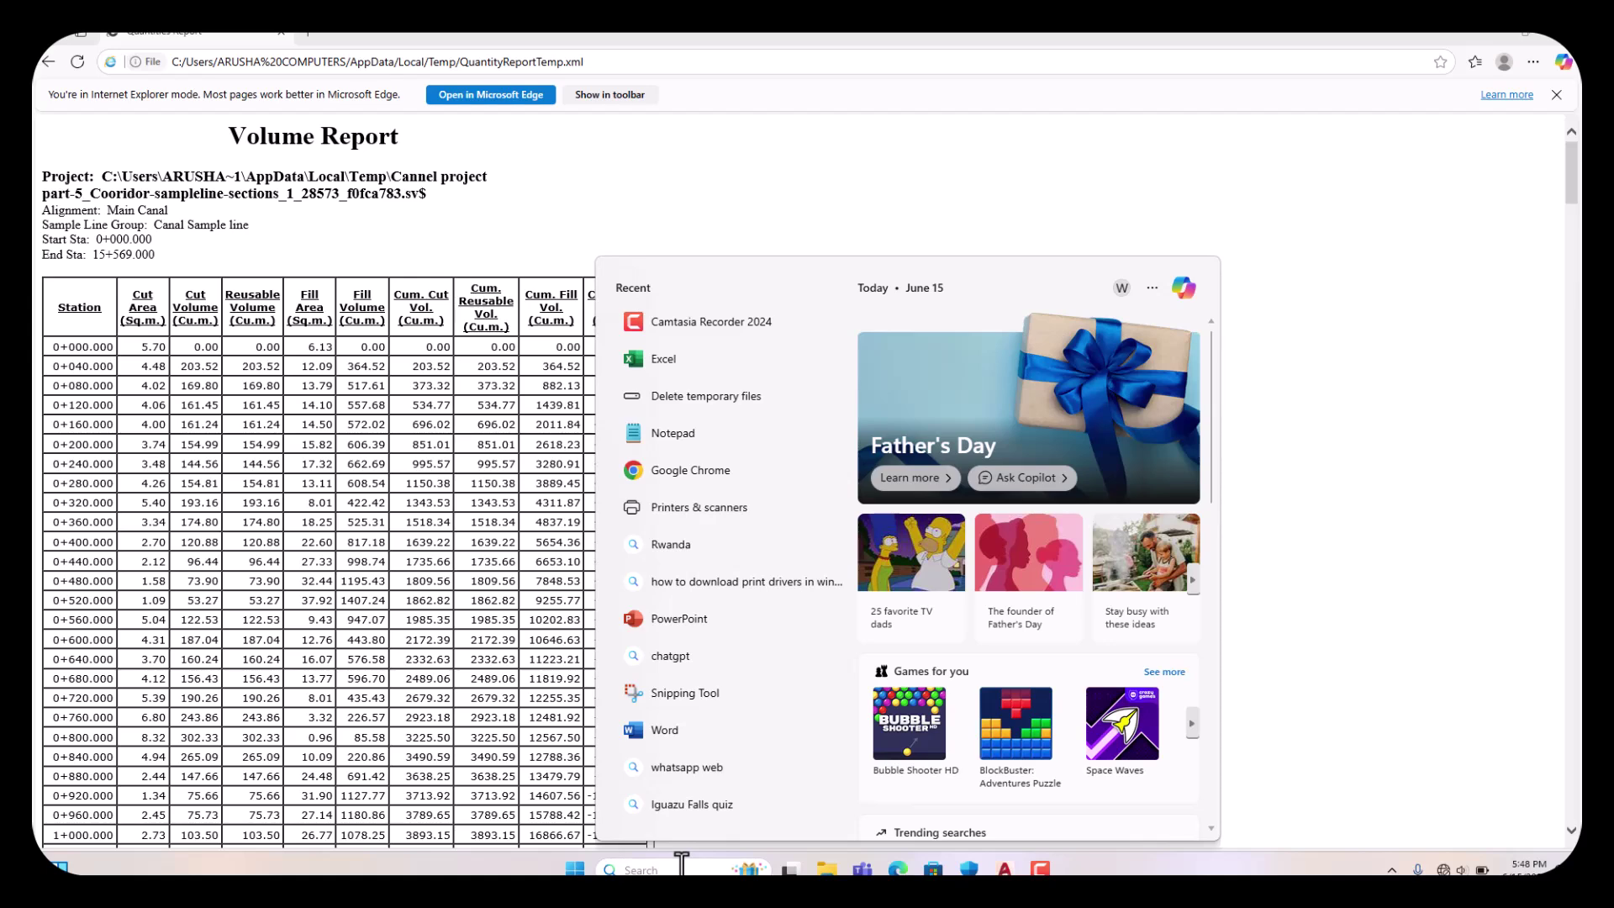
left_click(649, 353)
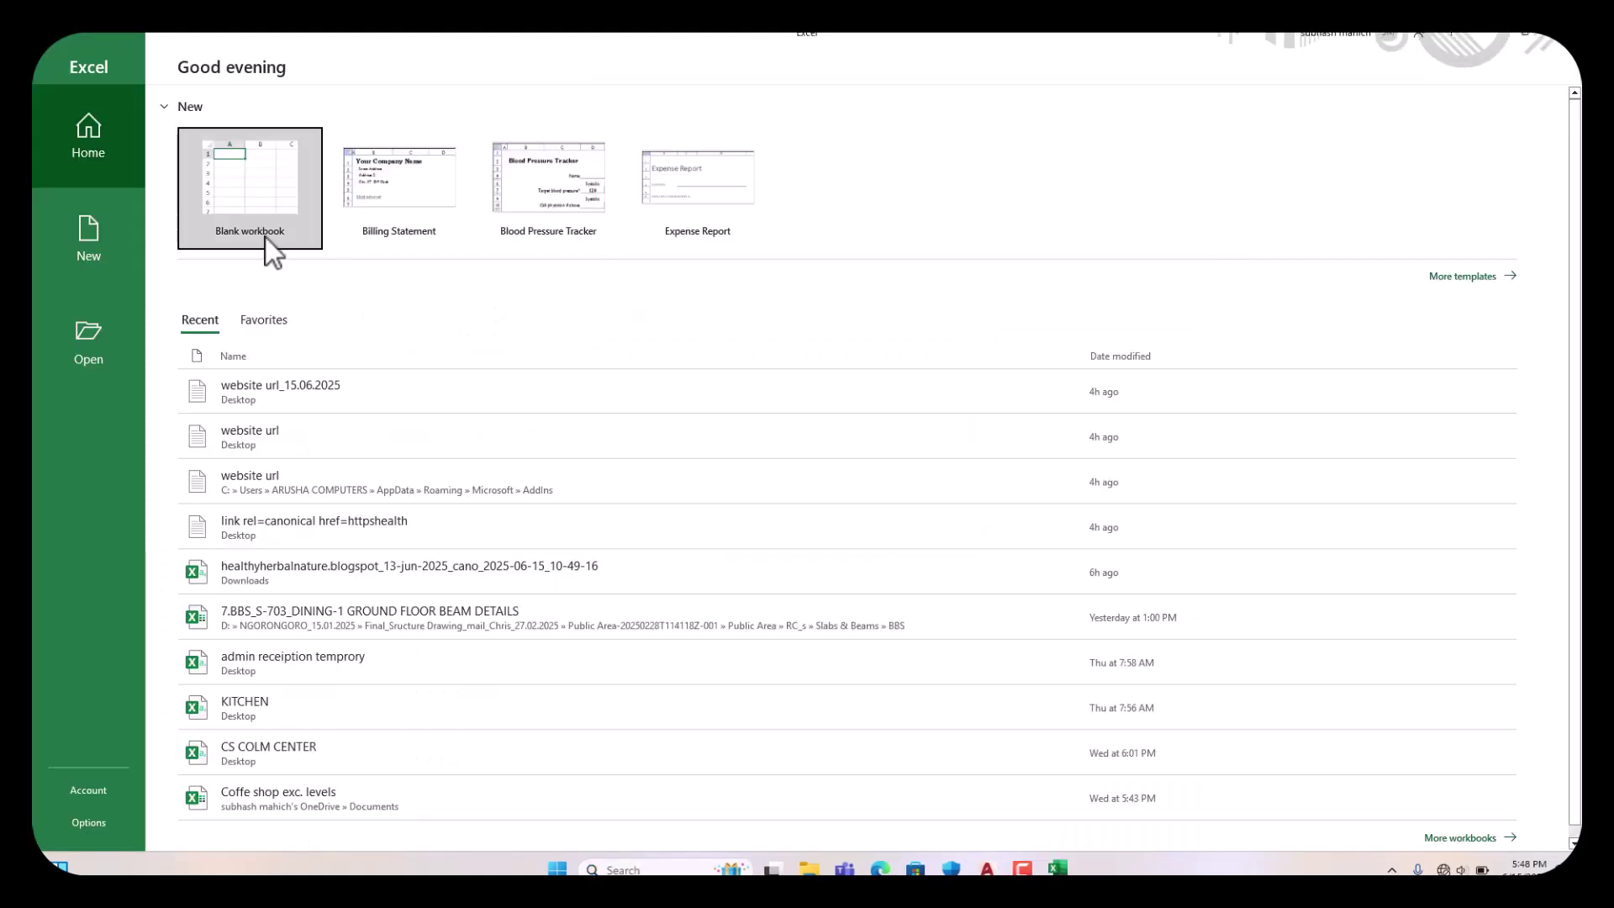
left_click(235, 176)
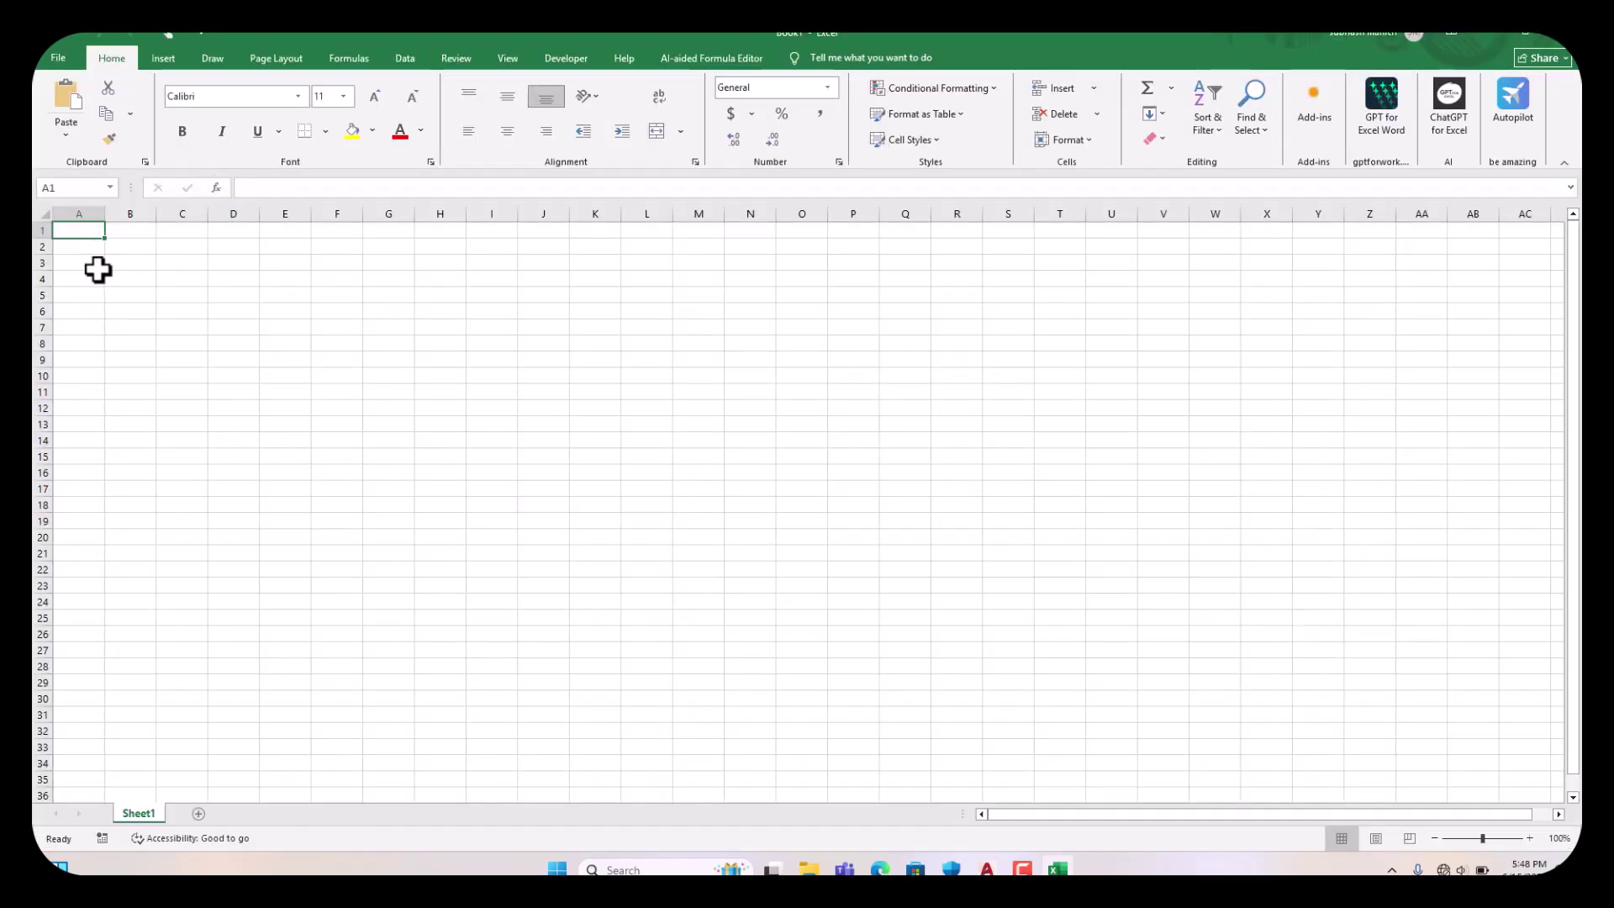
key("ctrl+v")
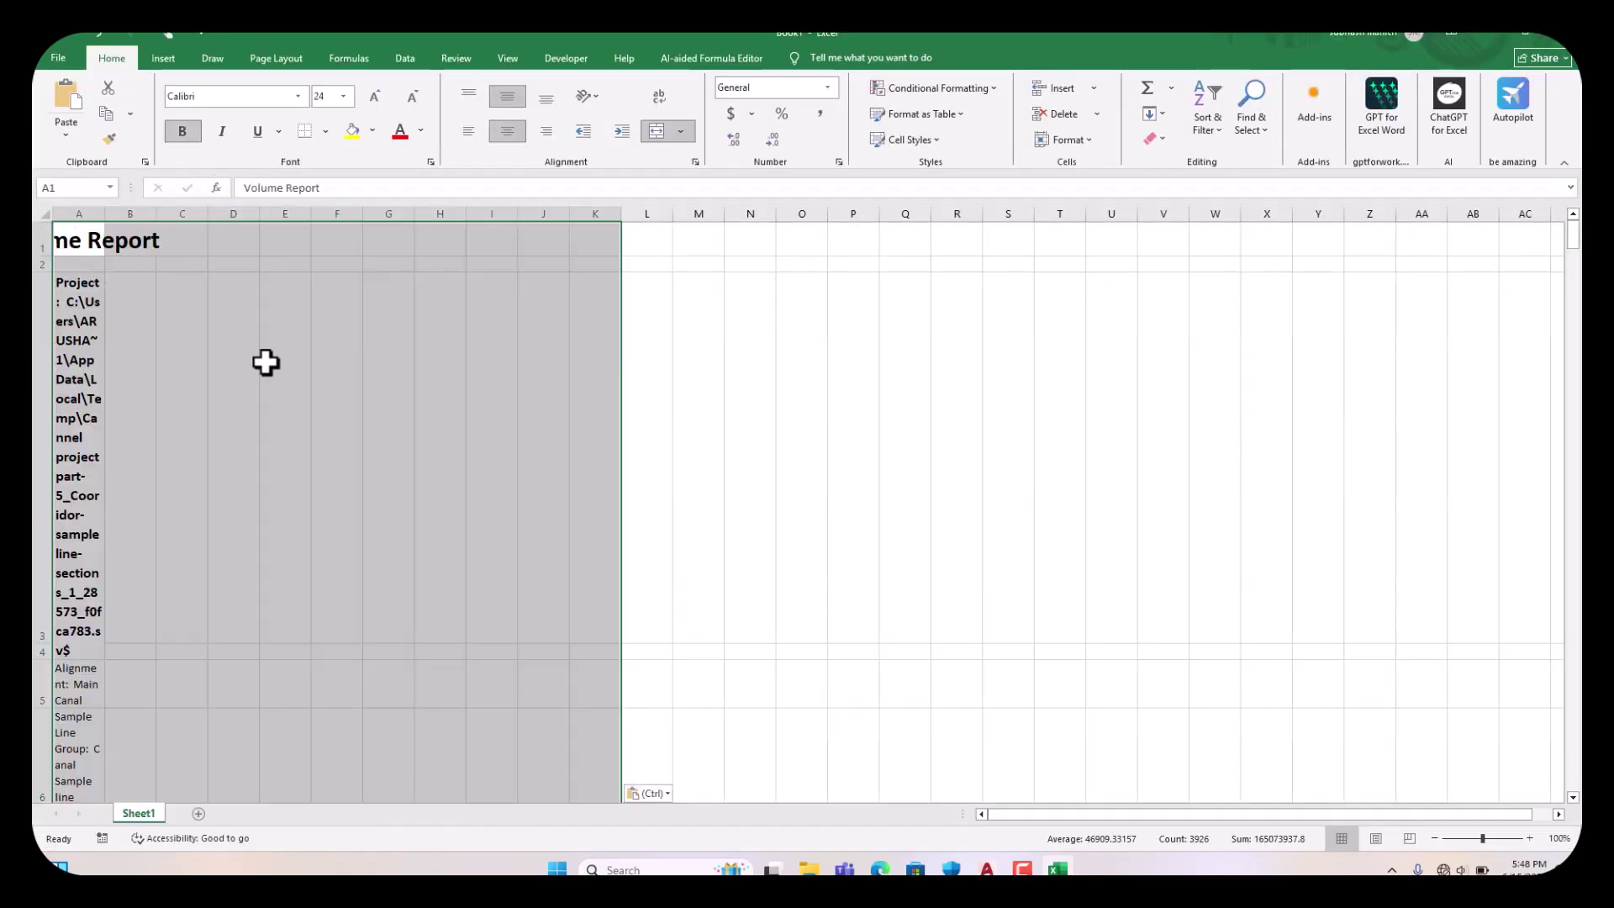
- Examine the pasted volume report's station rows, cut and fill volumes and cumulative totals from the first to the last station
scroll(520, 477, "down", 8)
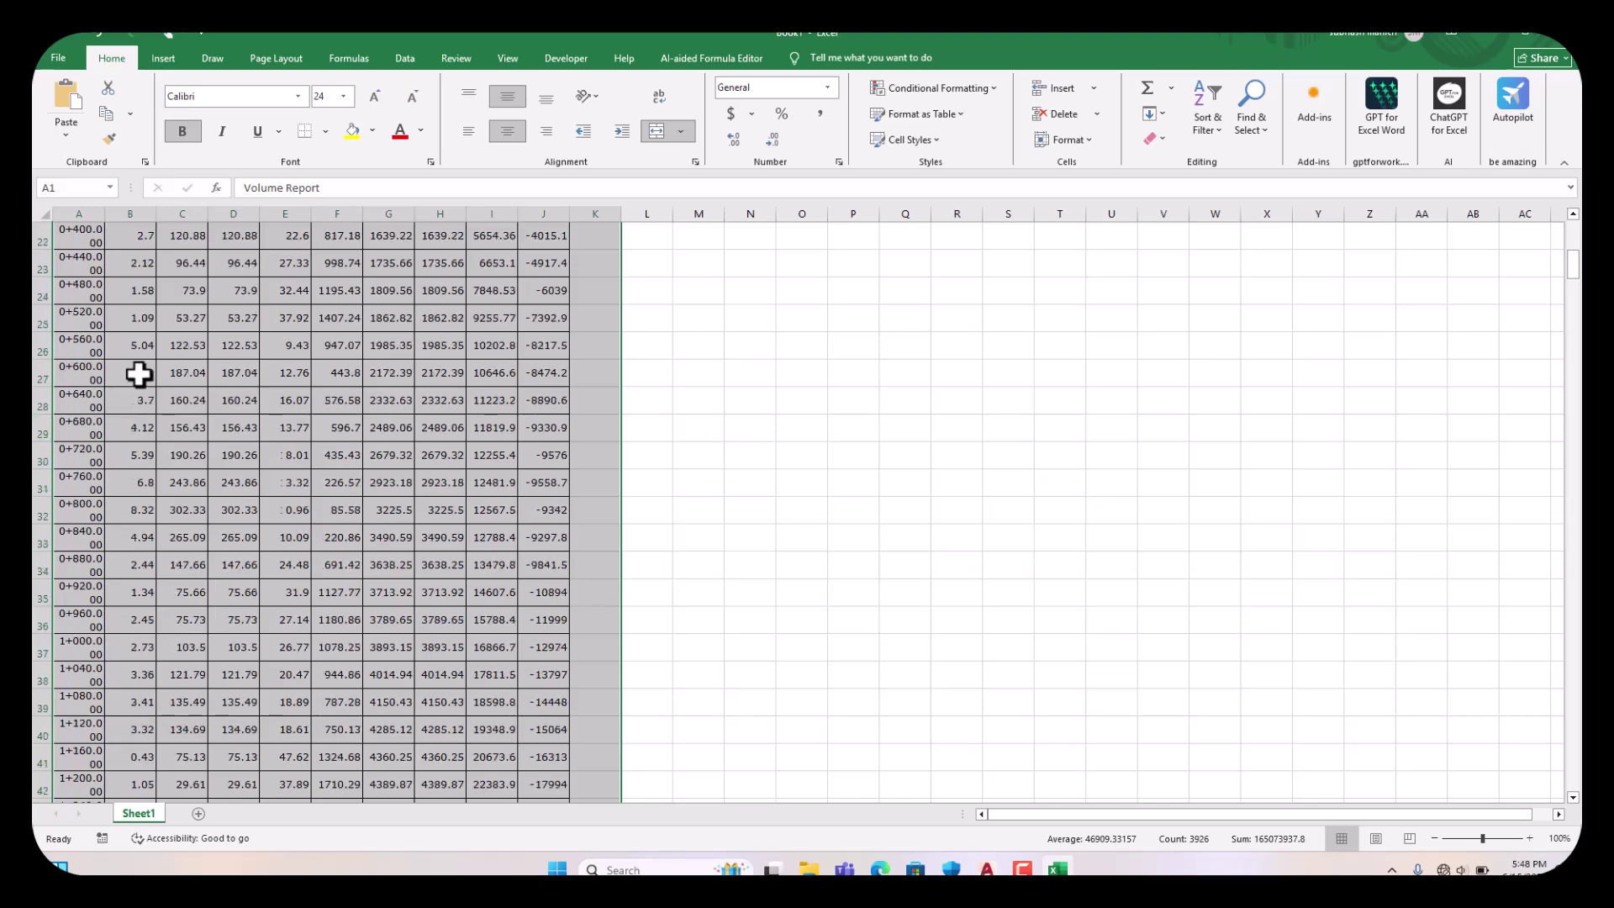
scroll(137, 371, "up", 8)
left_click_drag(42, 242, 65, 497)
scroll(336, 462, "down", 4)
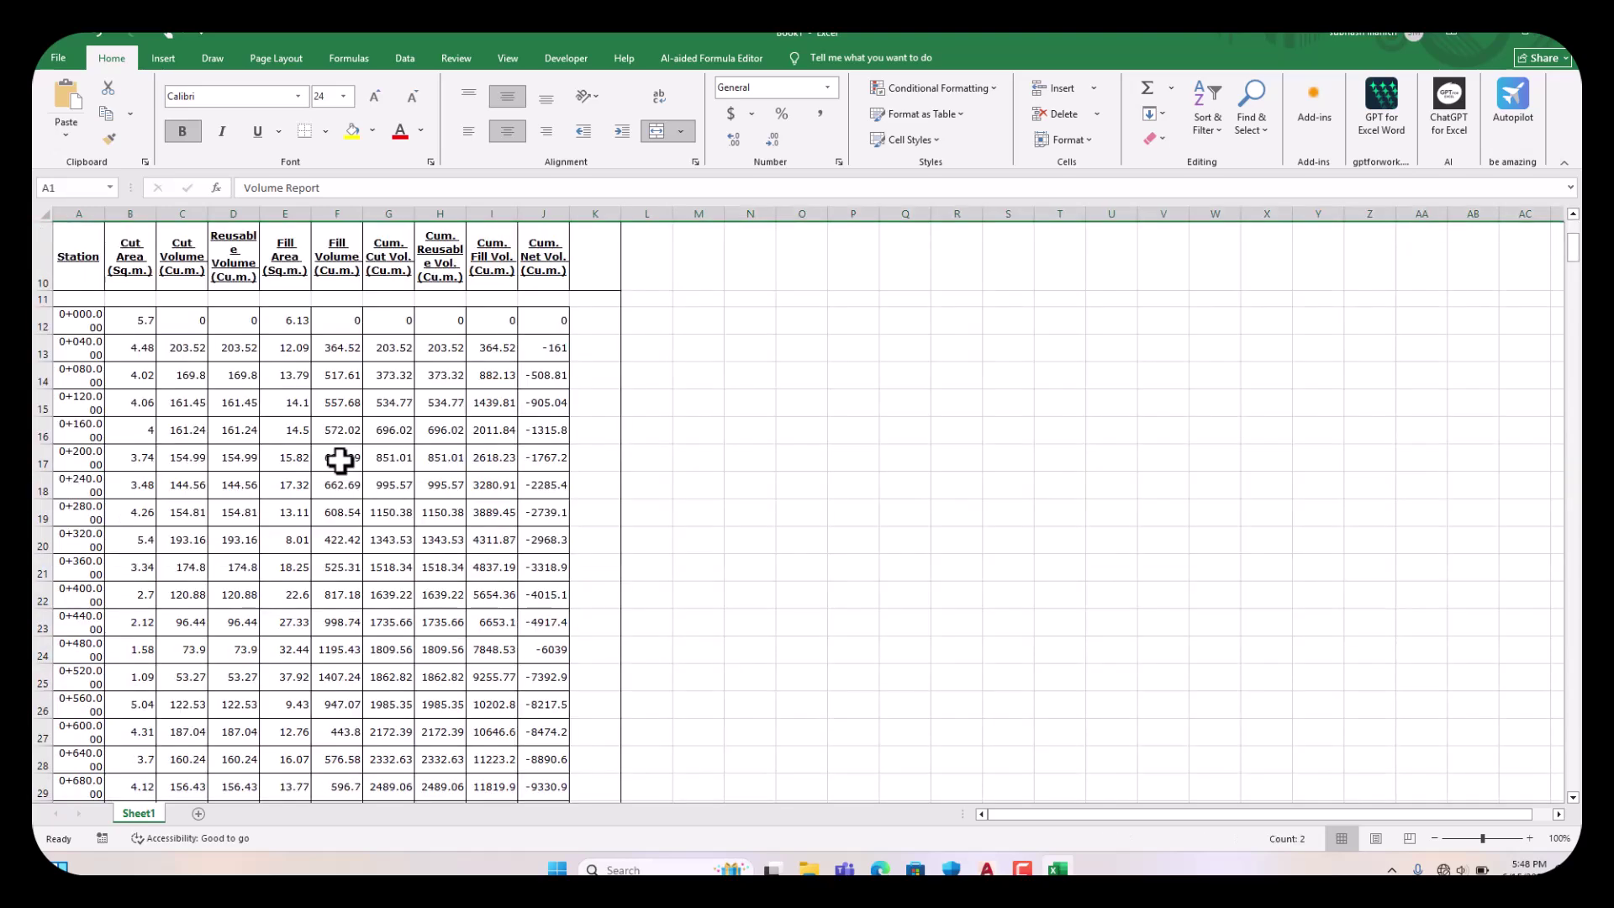
scroll(341, 461, "up", 3)
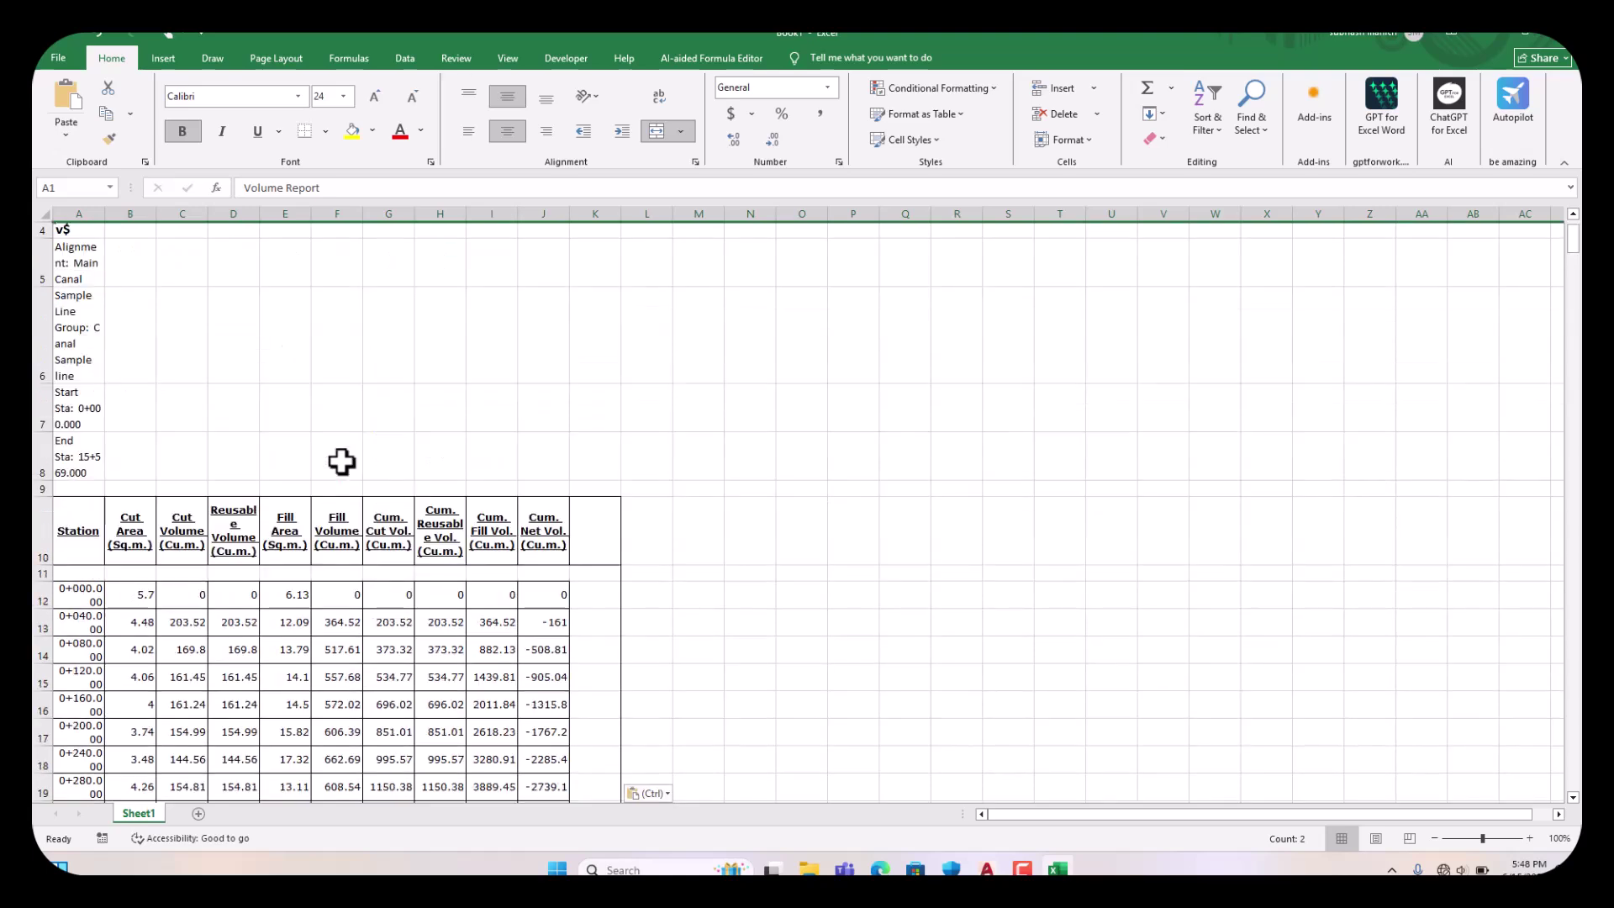
scroll(341, 459, "down", 2)
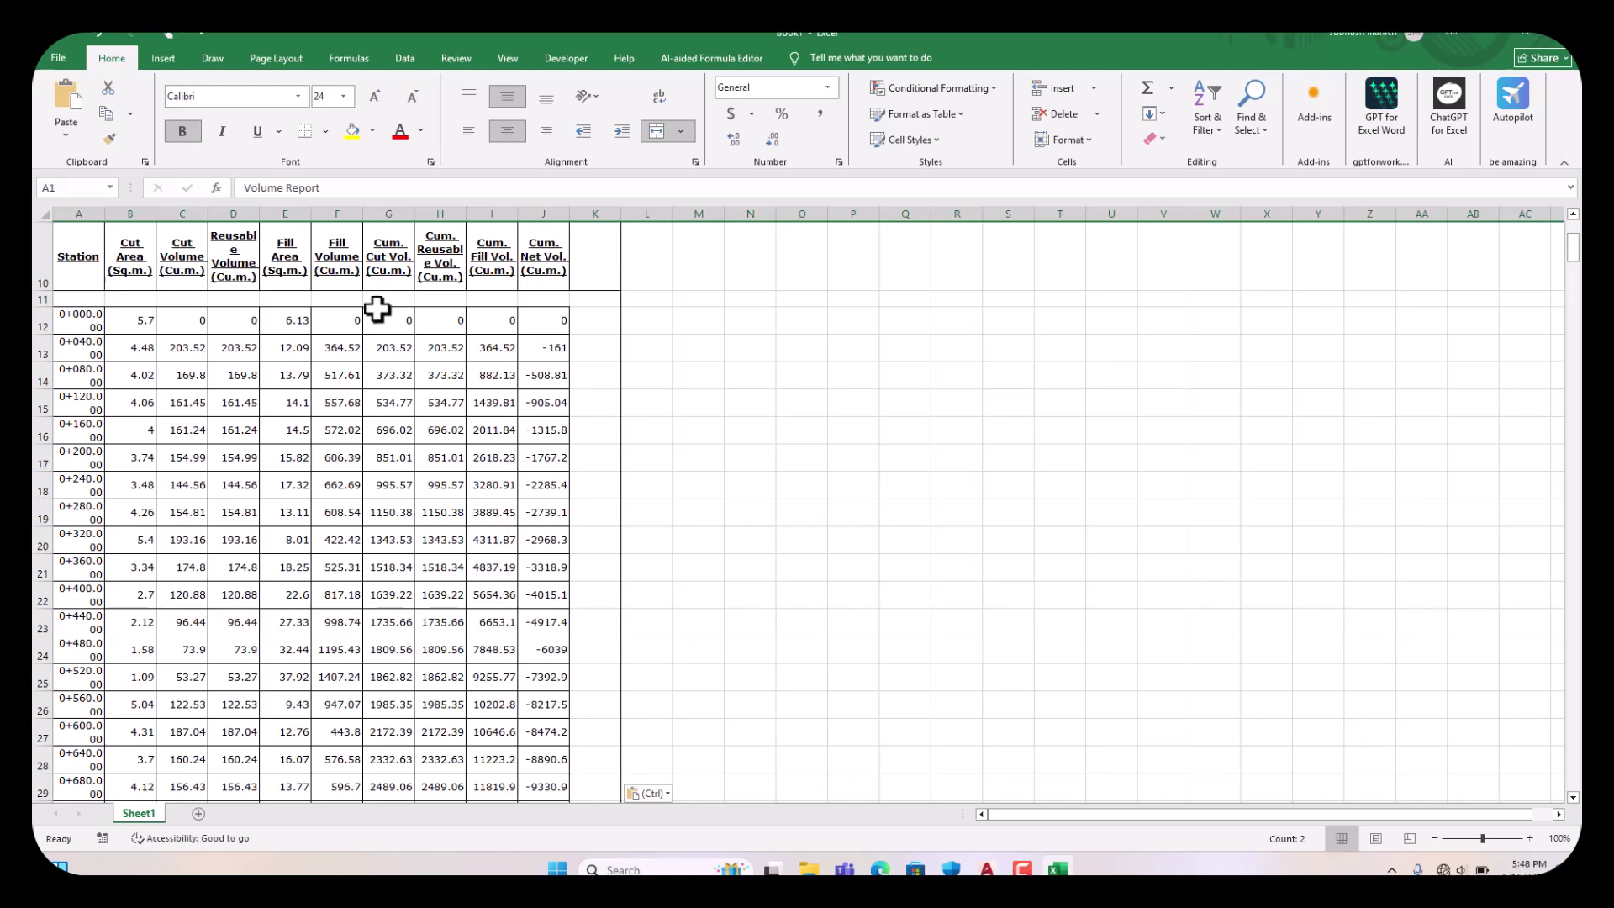
scroll(418, 398, "down", 20)
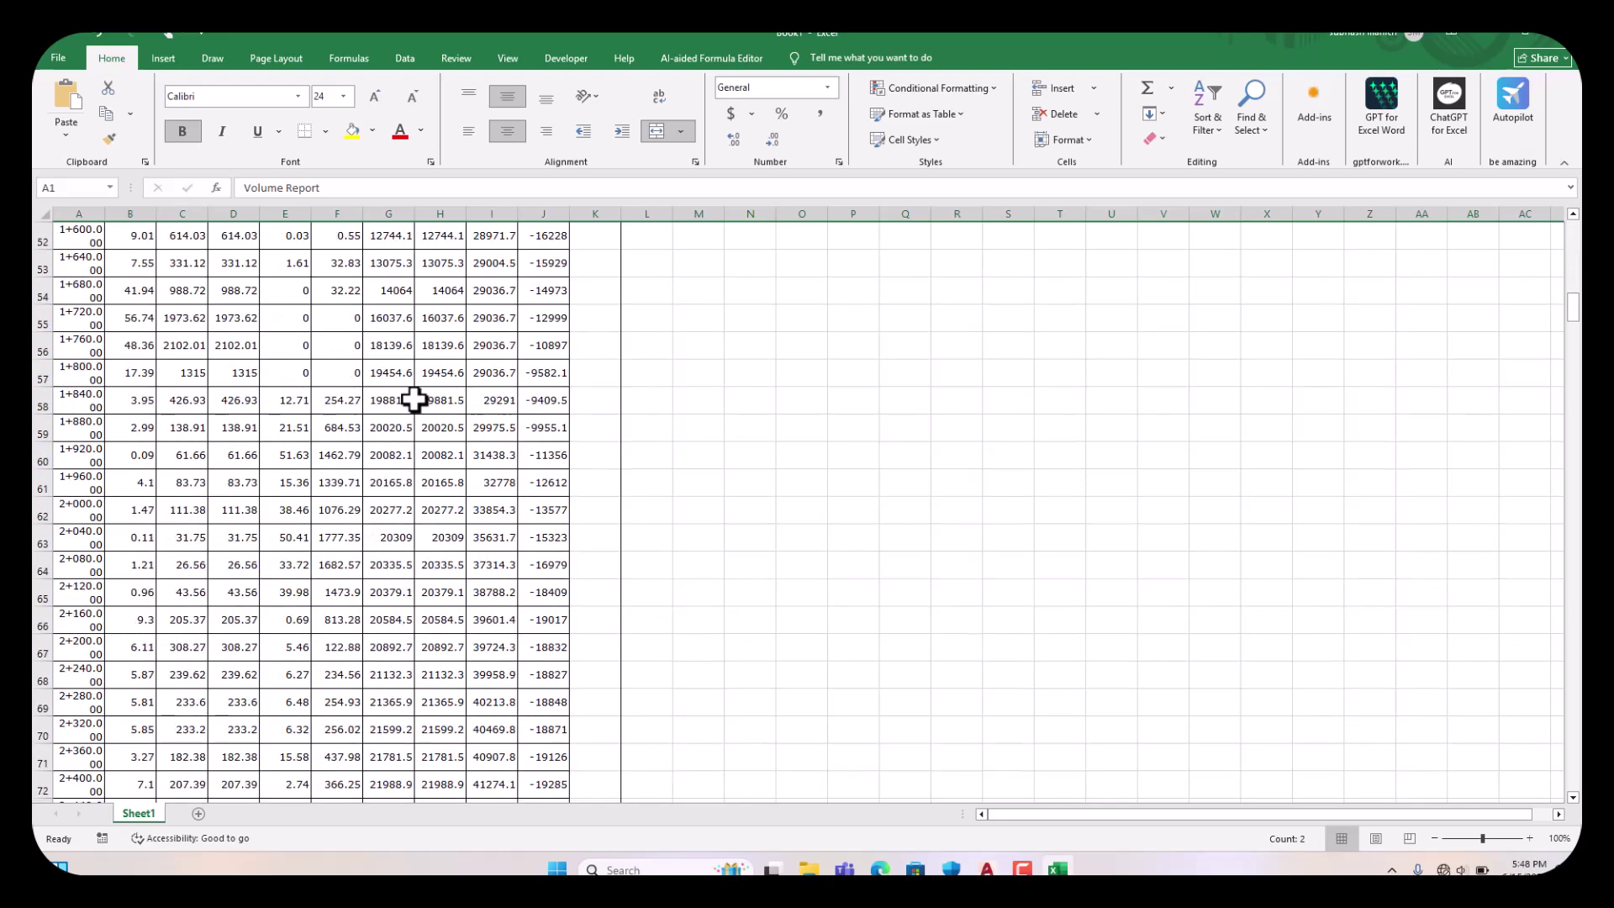
scroll(410, 399, "down", 20)
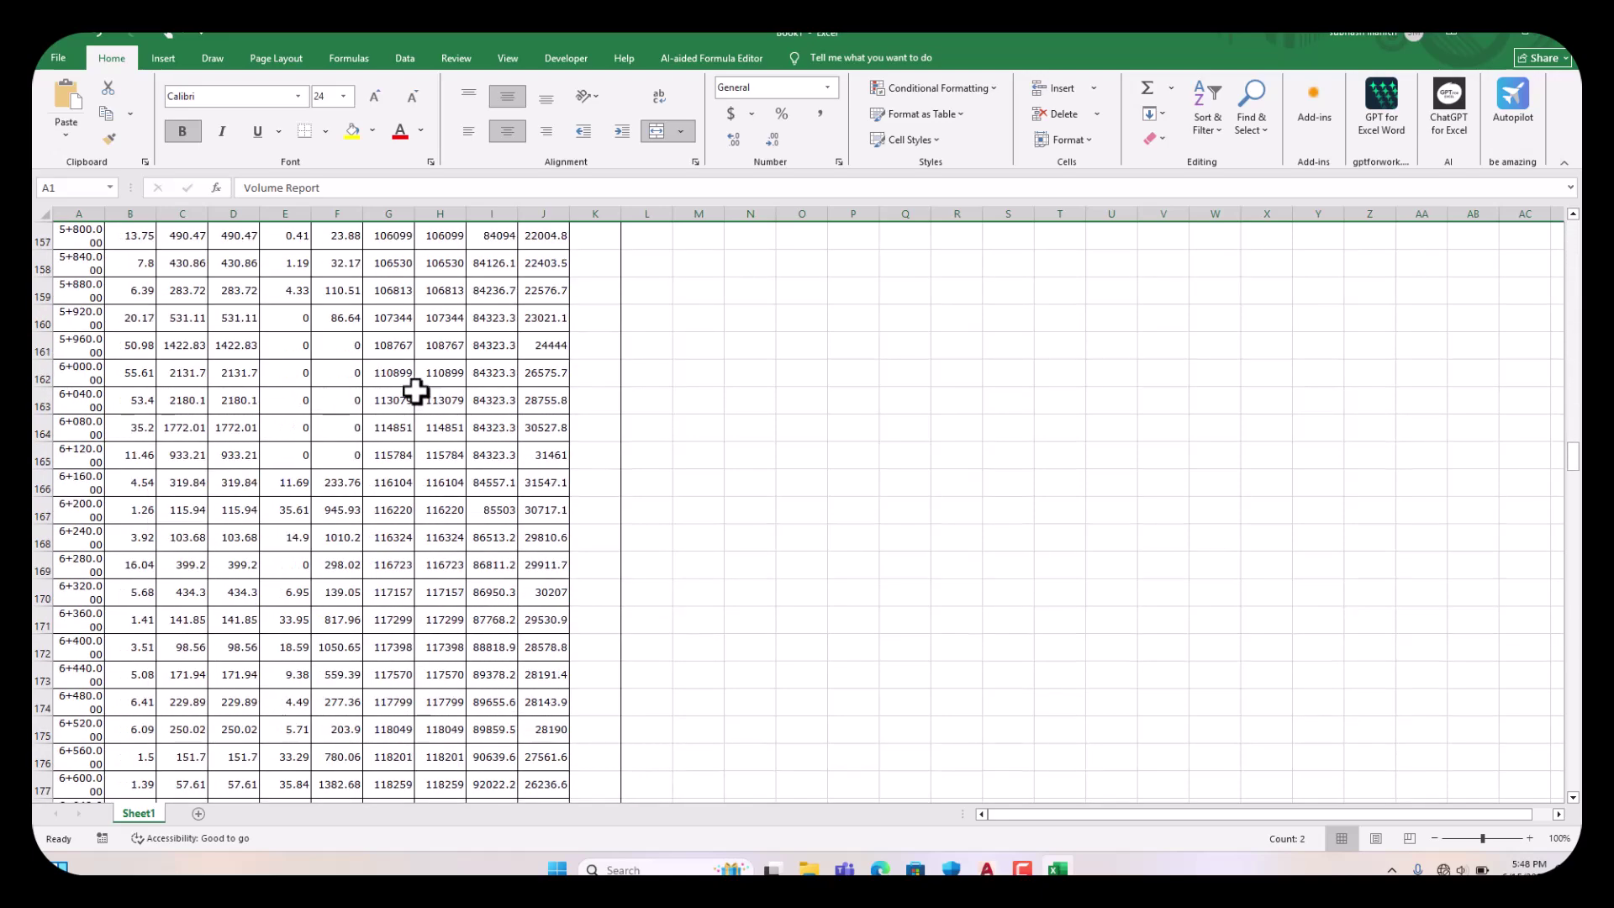
scroll(418, 382, "down", 20)
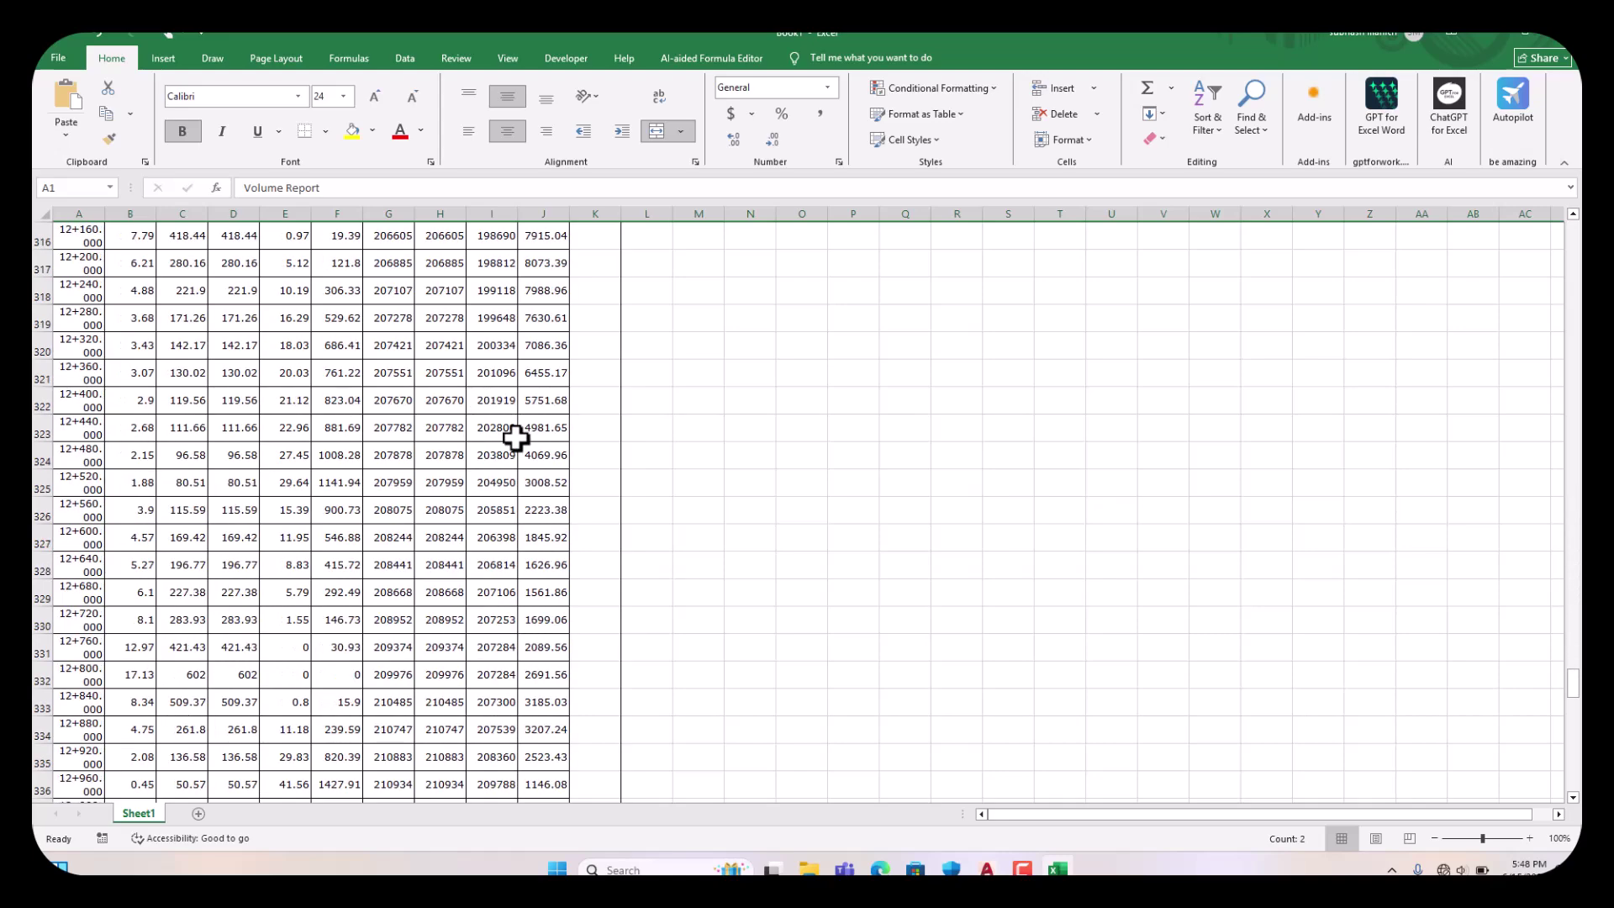
scroll(517, 435, "down", 20)
scroll(490, 400, "up", 5)
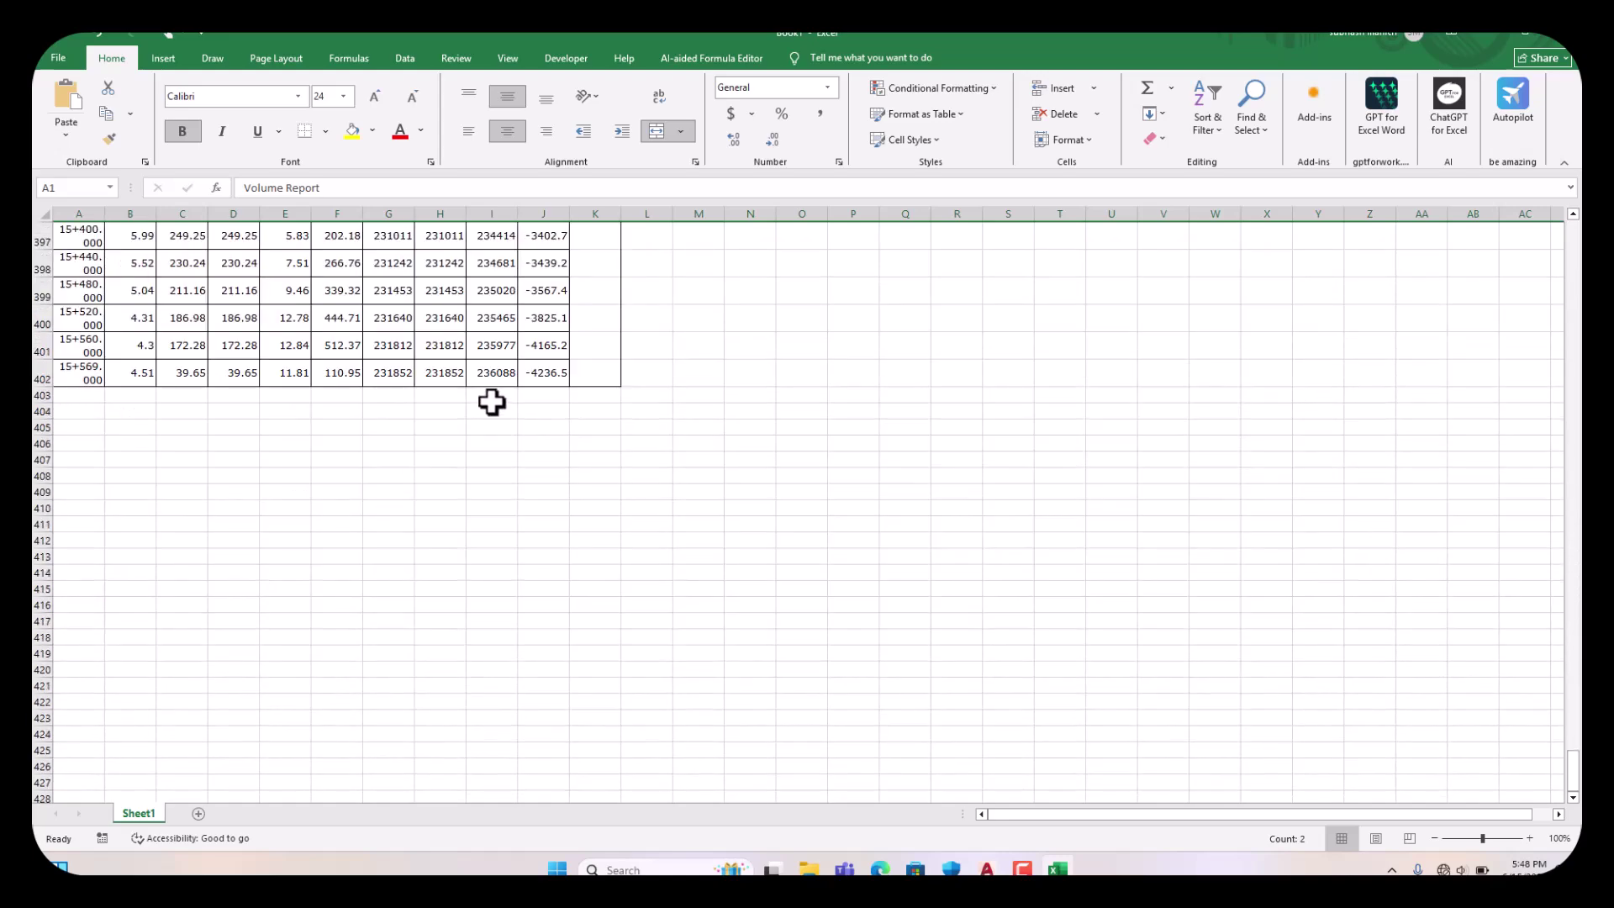
scroll(505, 370, "up", 10)
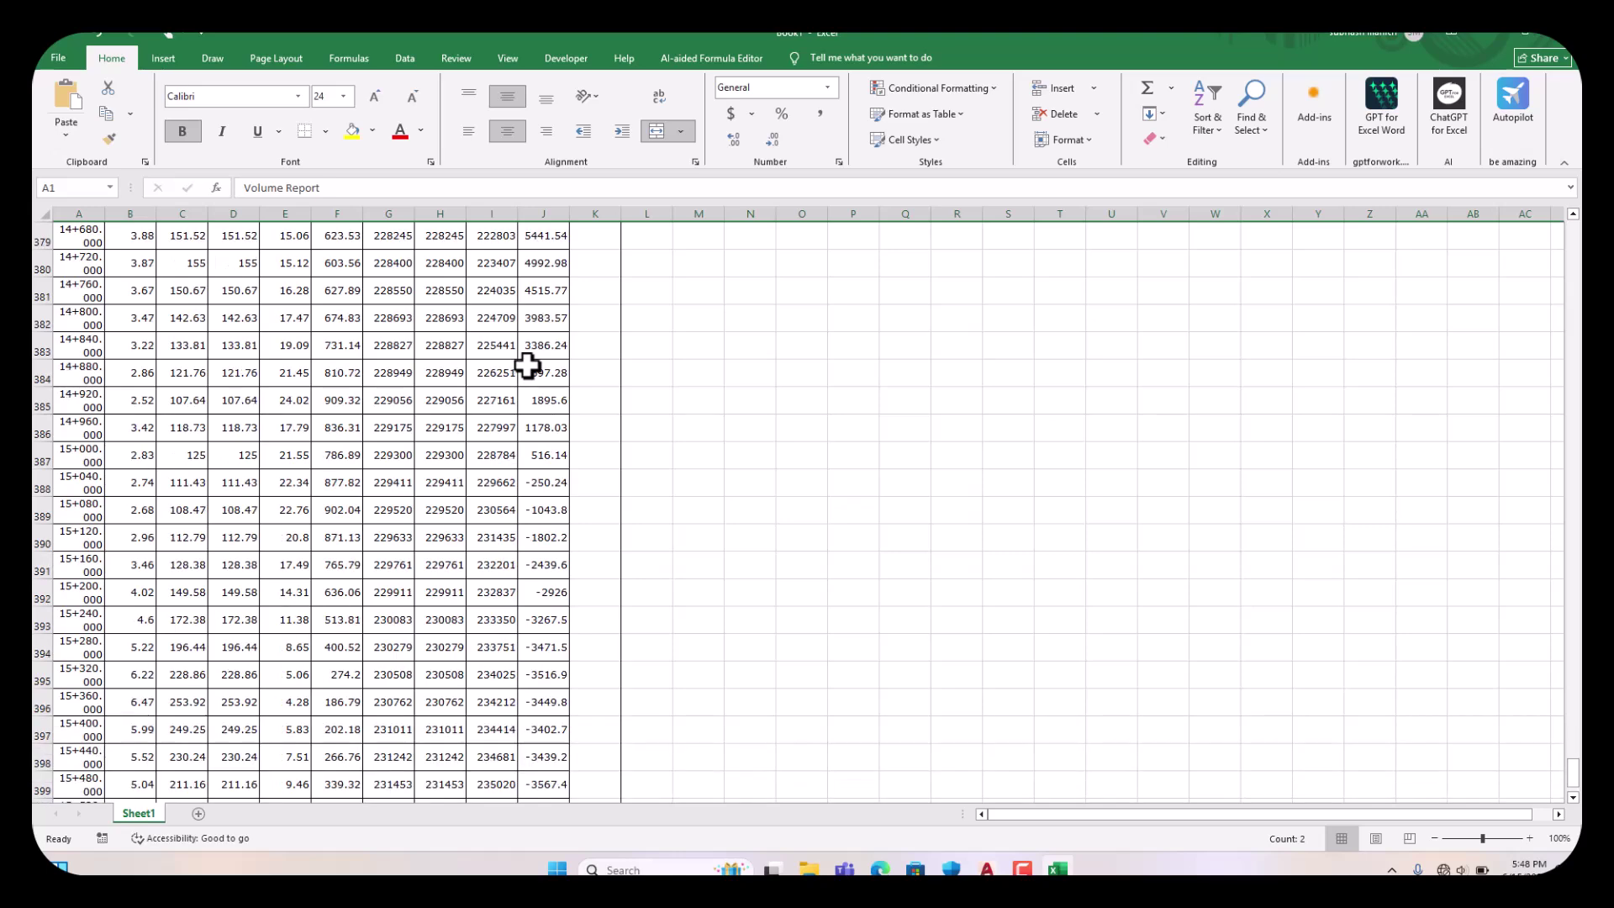
scroll(505, 353, "up", 15)
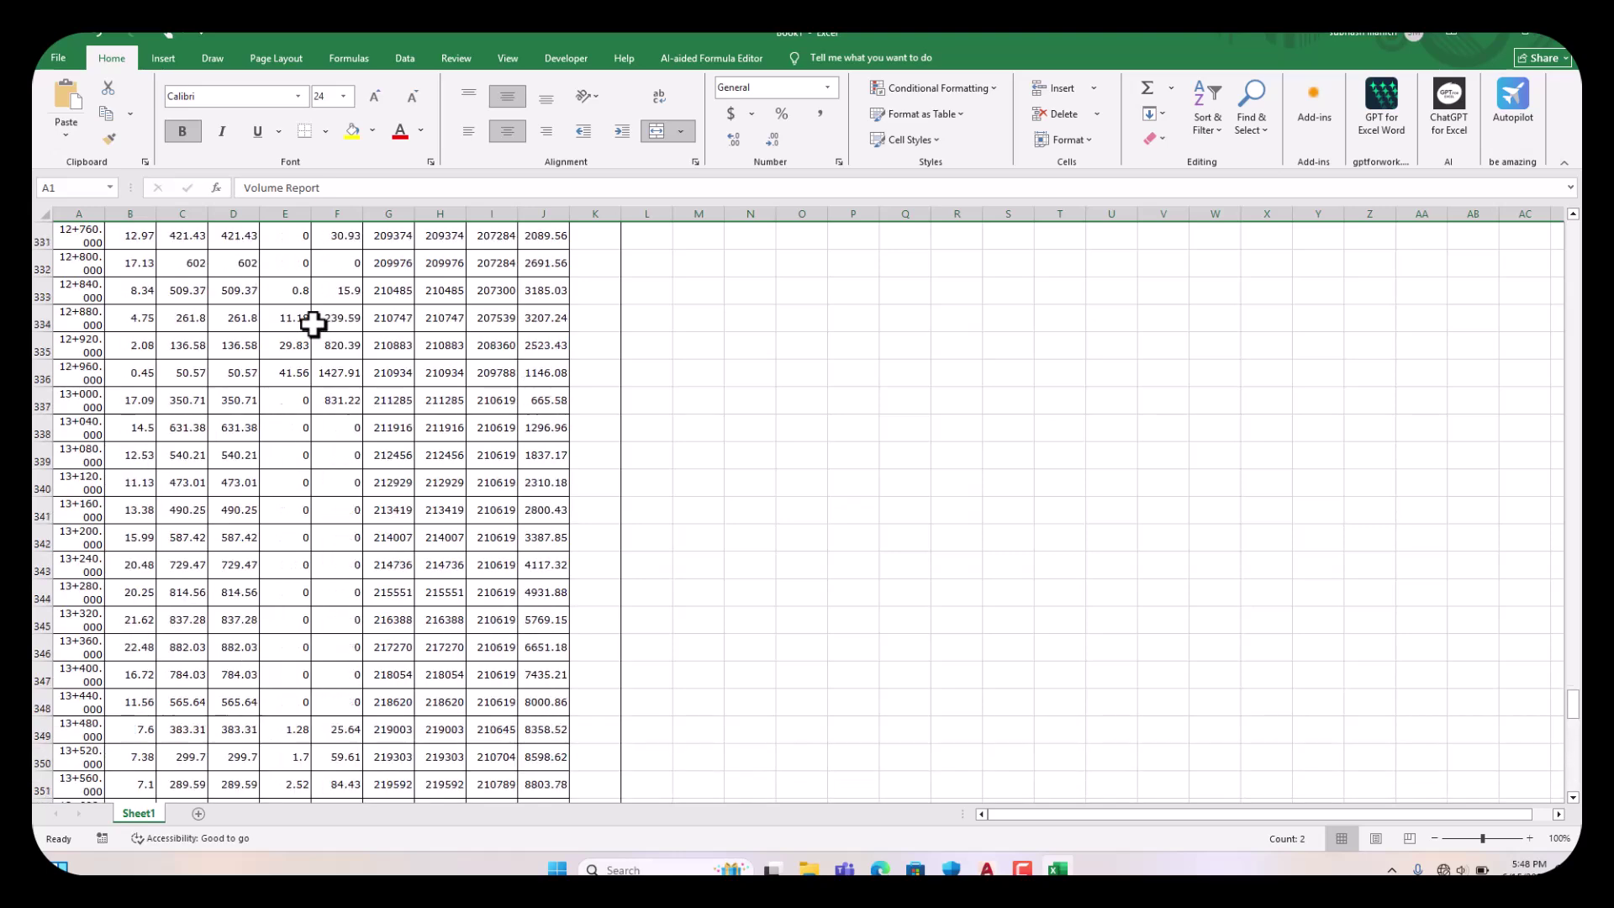
scroll(313, 324, "up", 6)
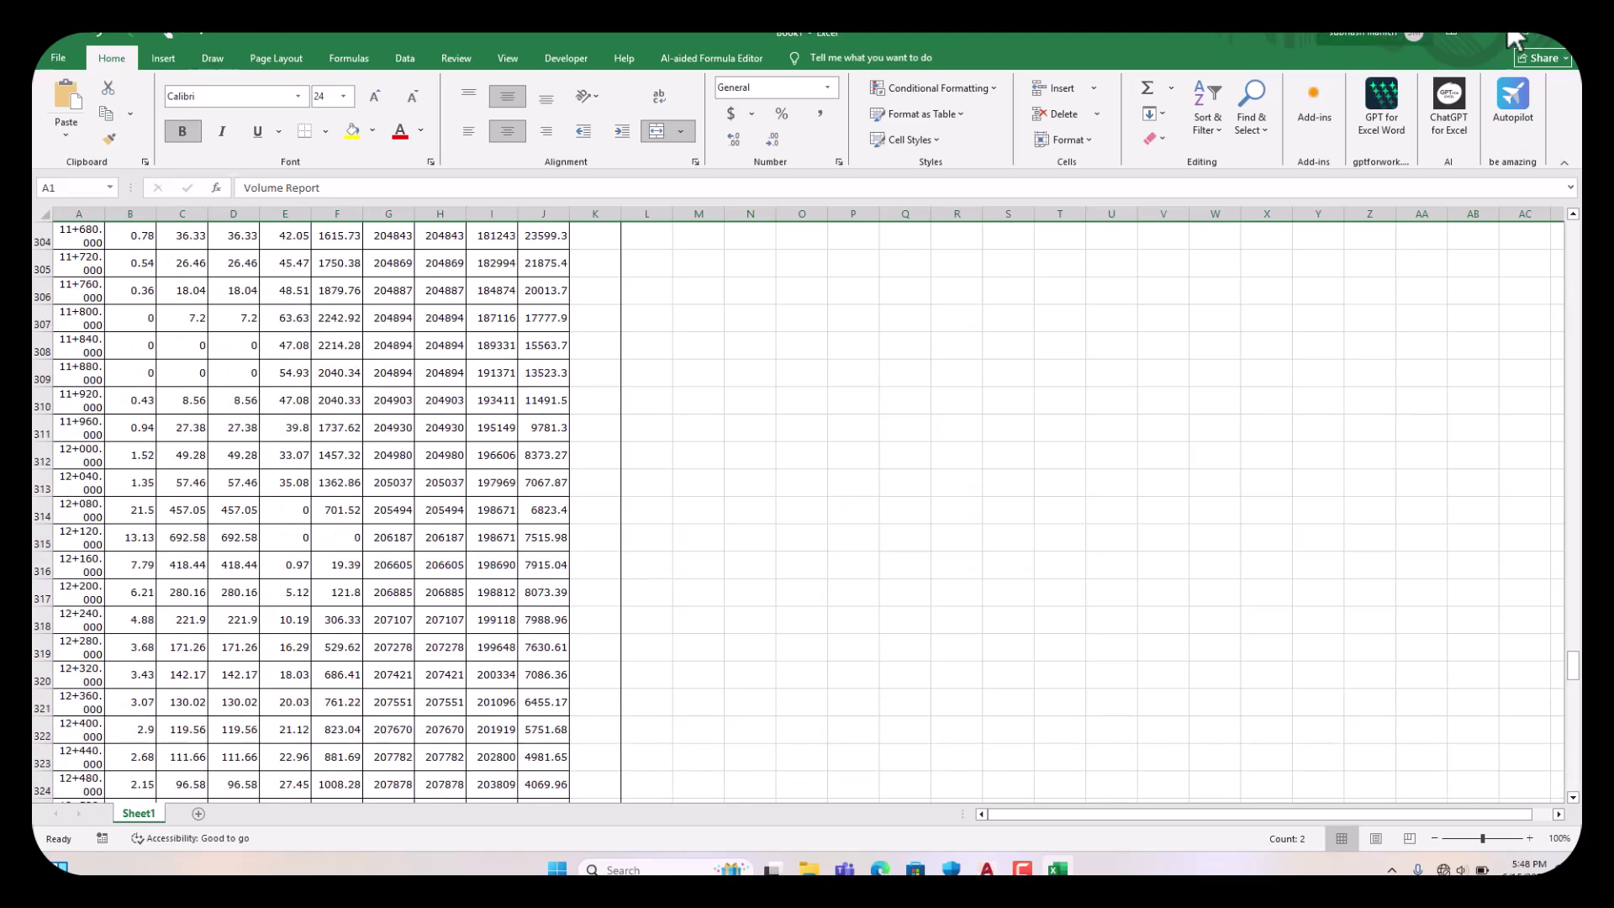
- Close the workbook without saving it, and close the browser's volume report to return to the Civil 3D drawing
left_click(1557, 38)
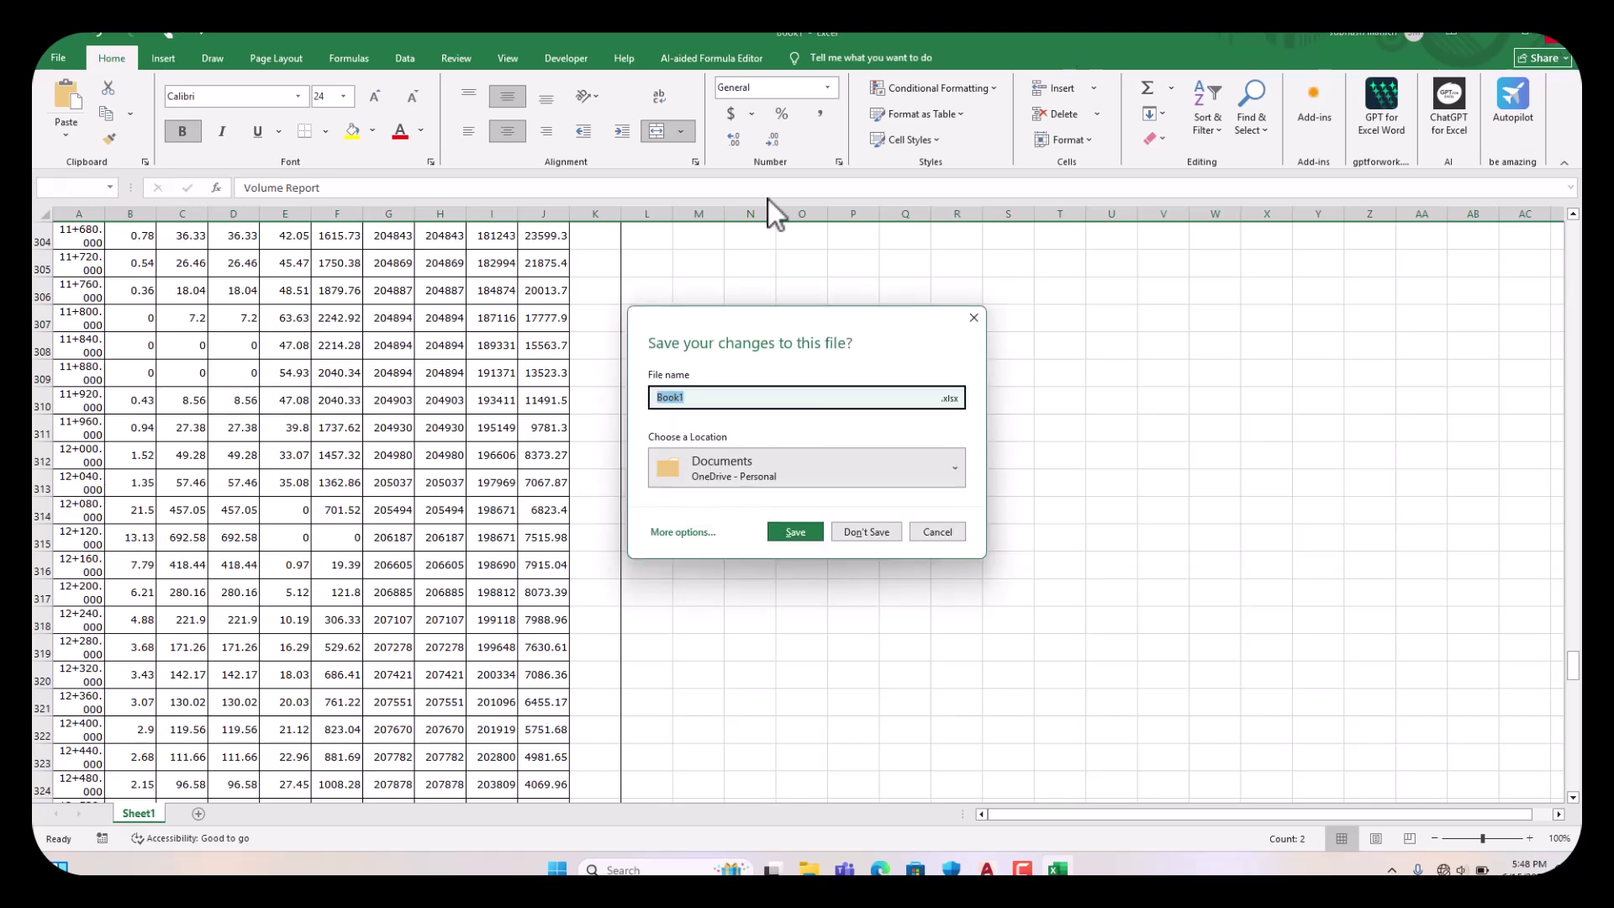
left_click(859, 533)
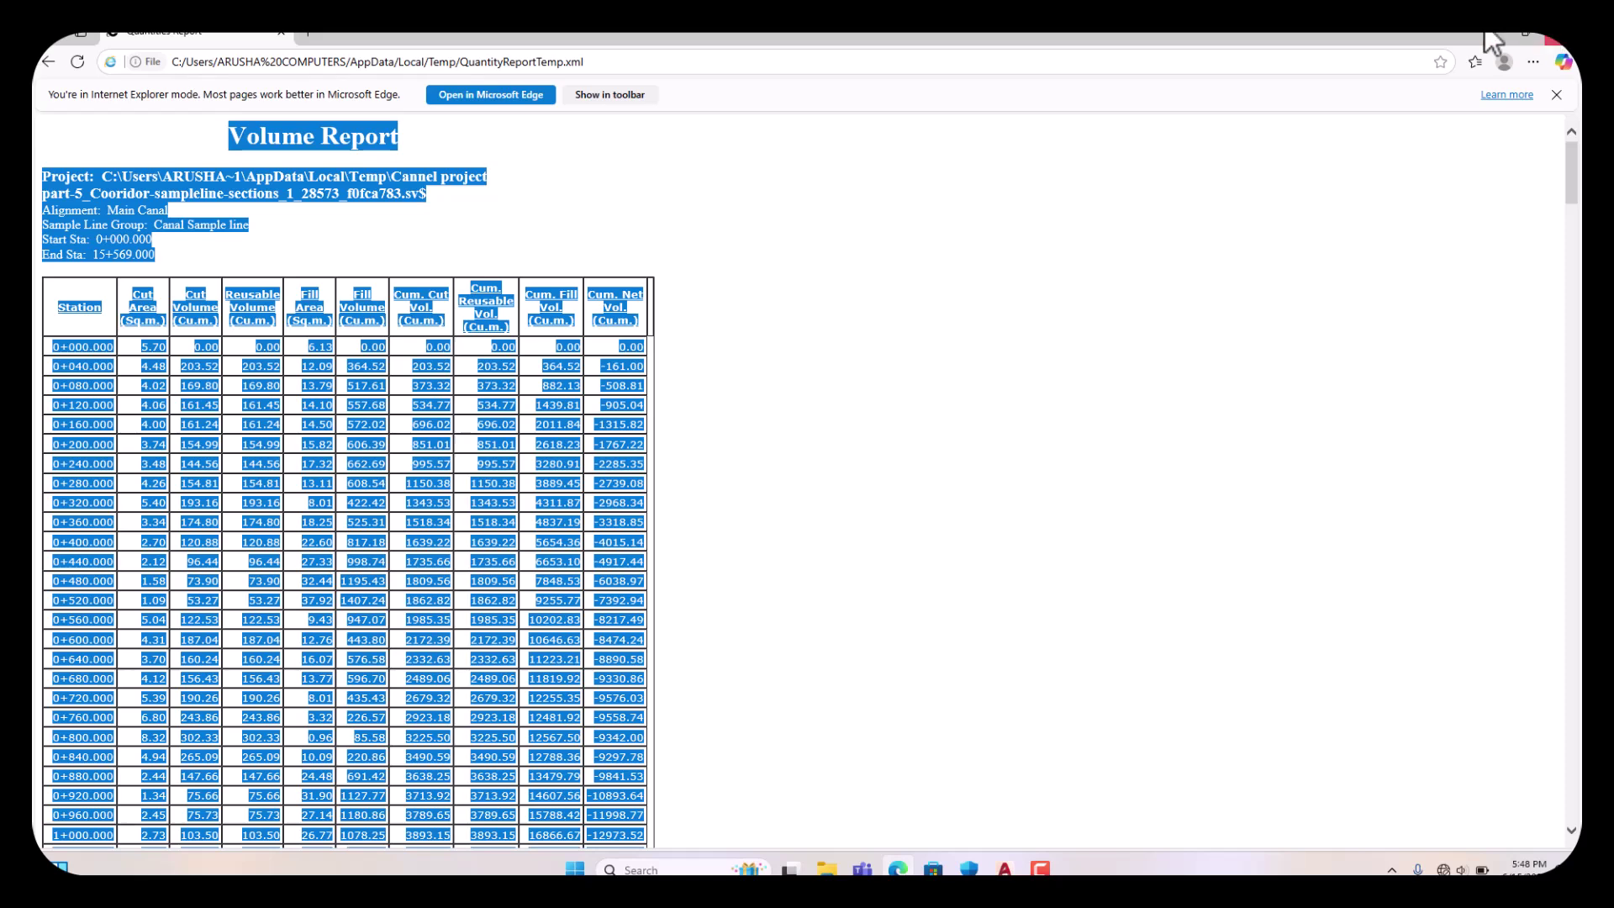
left_click(1549, 36)
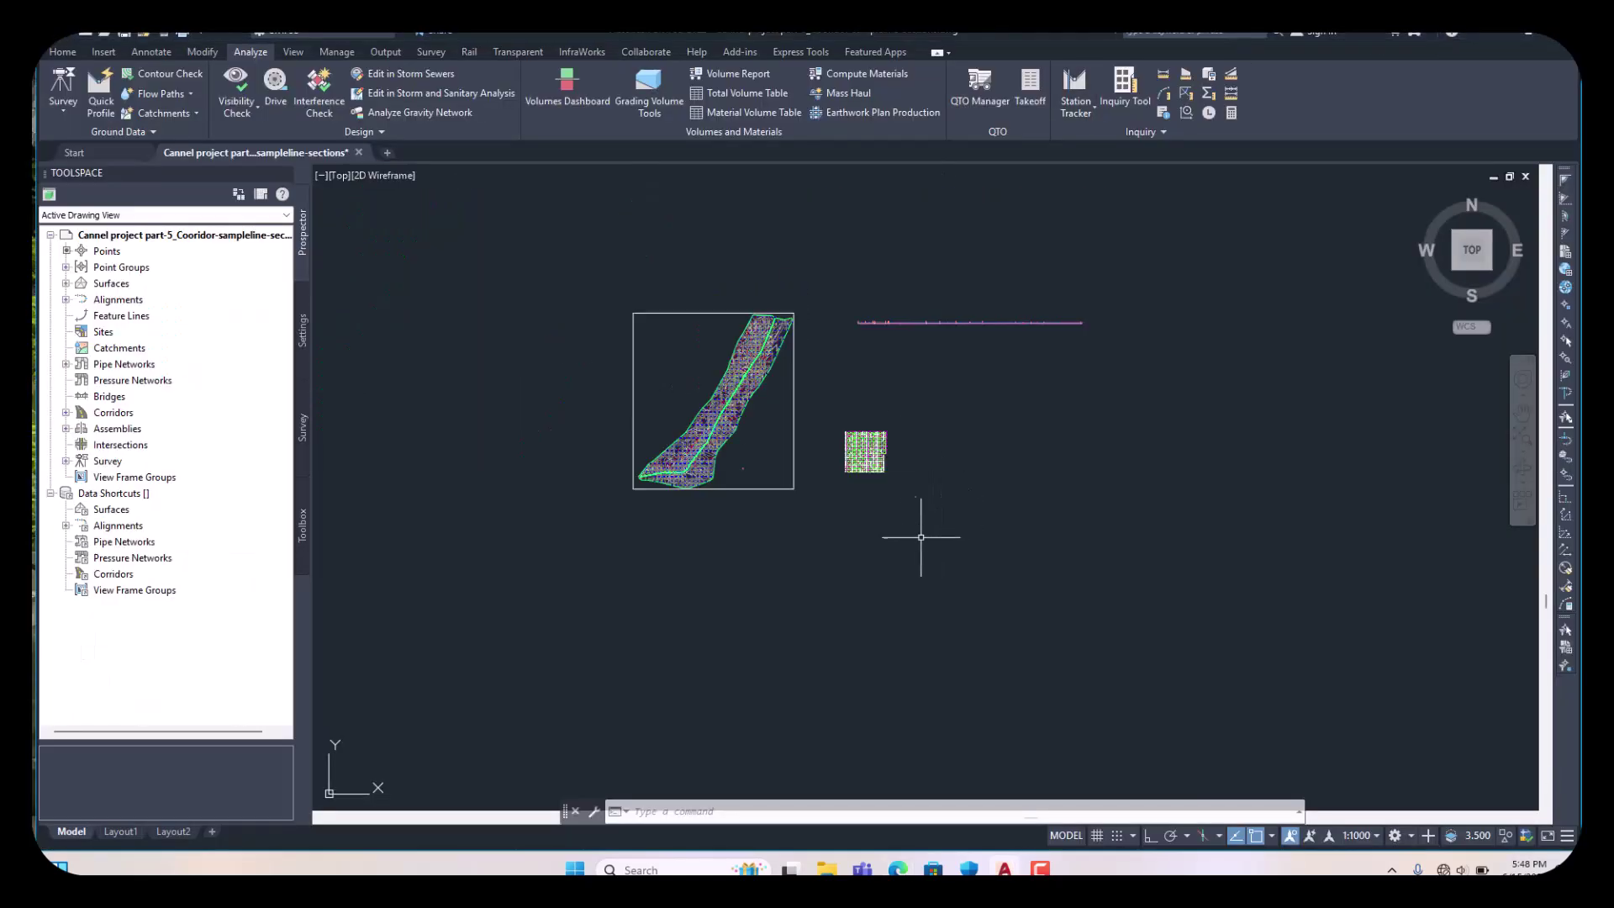
- Create a total volume table for the Main Canal alignment, Canal Sample line group and Material List - (4), placed beside the section views
scroll(844, 433, "up", 2)
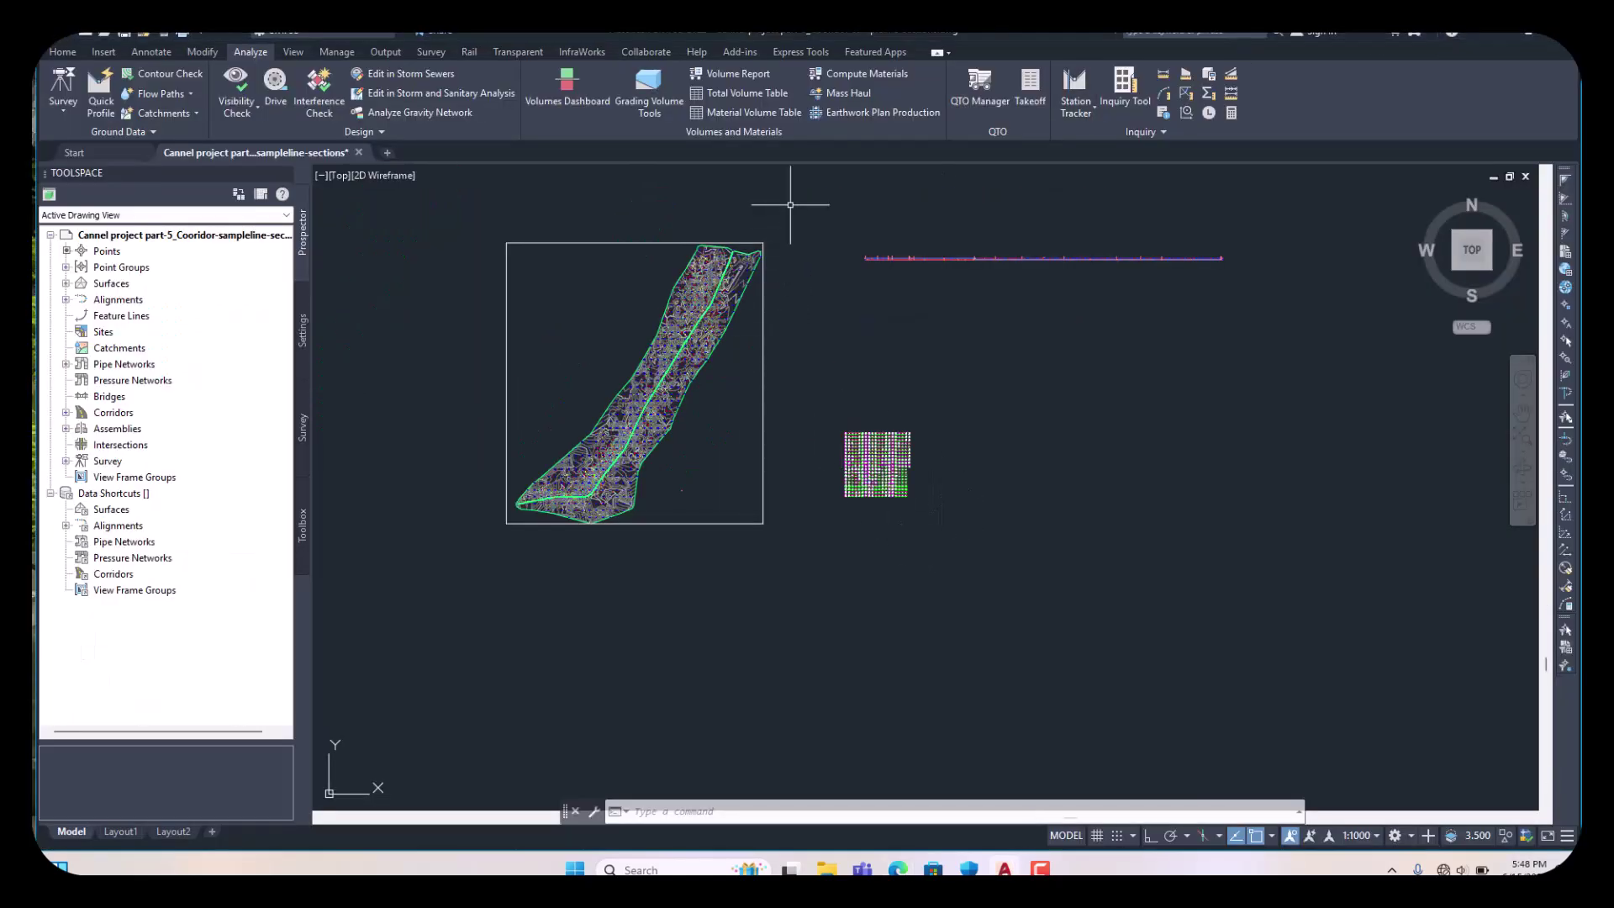
left_click(746, 93)
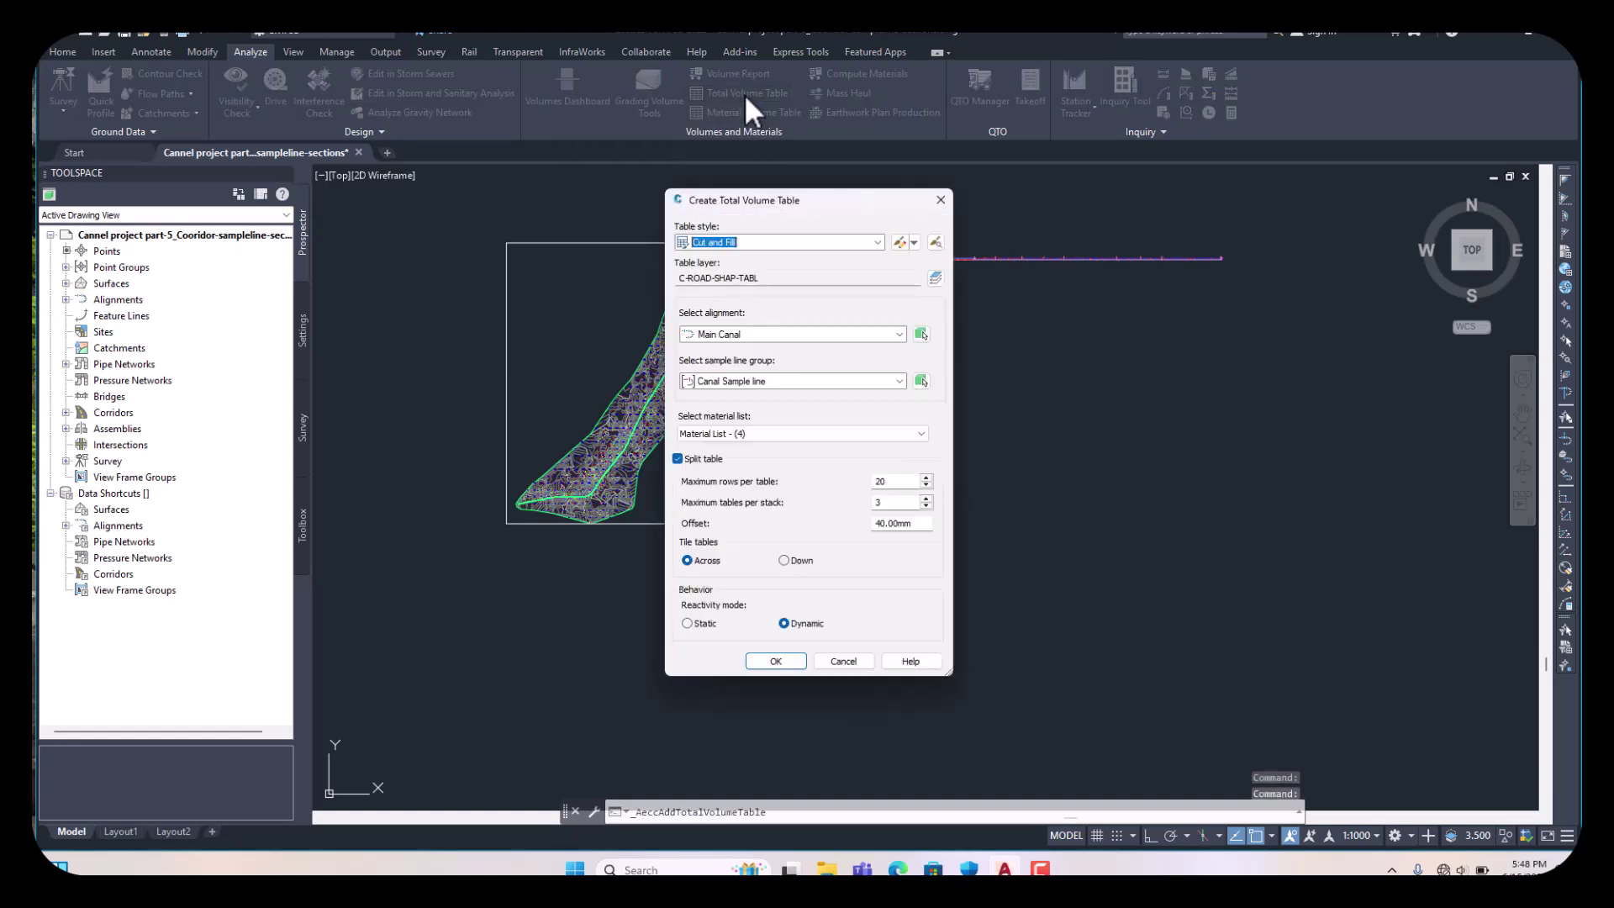
left_click(880, 244)
left_click(669, 277)
left_click(776, 661)
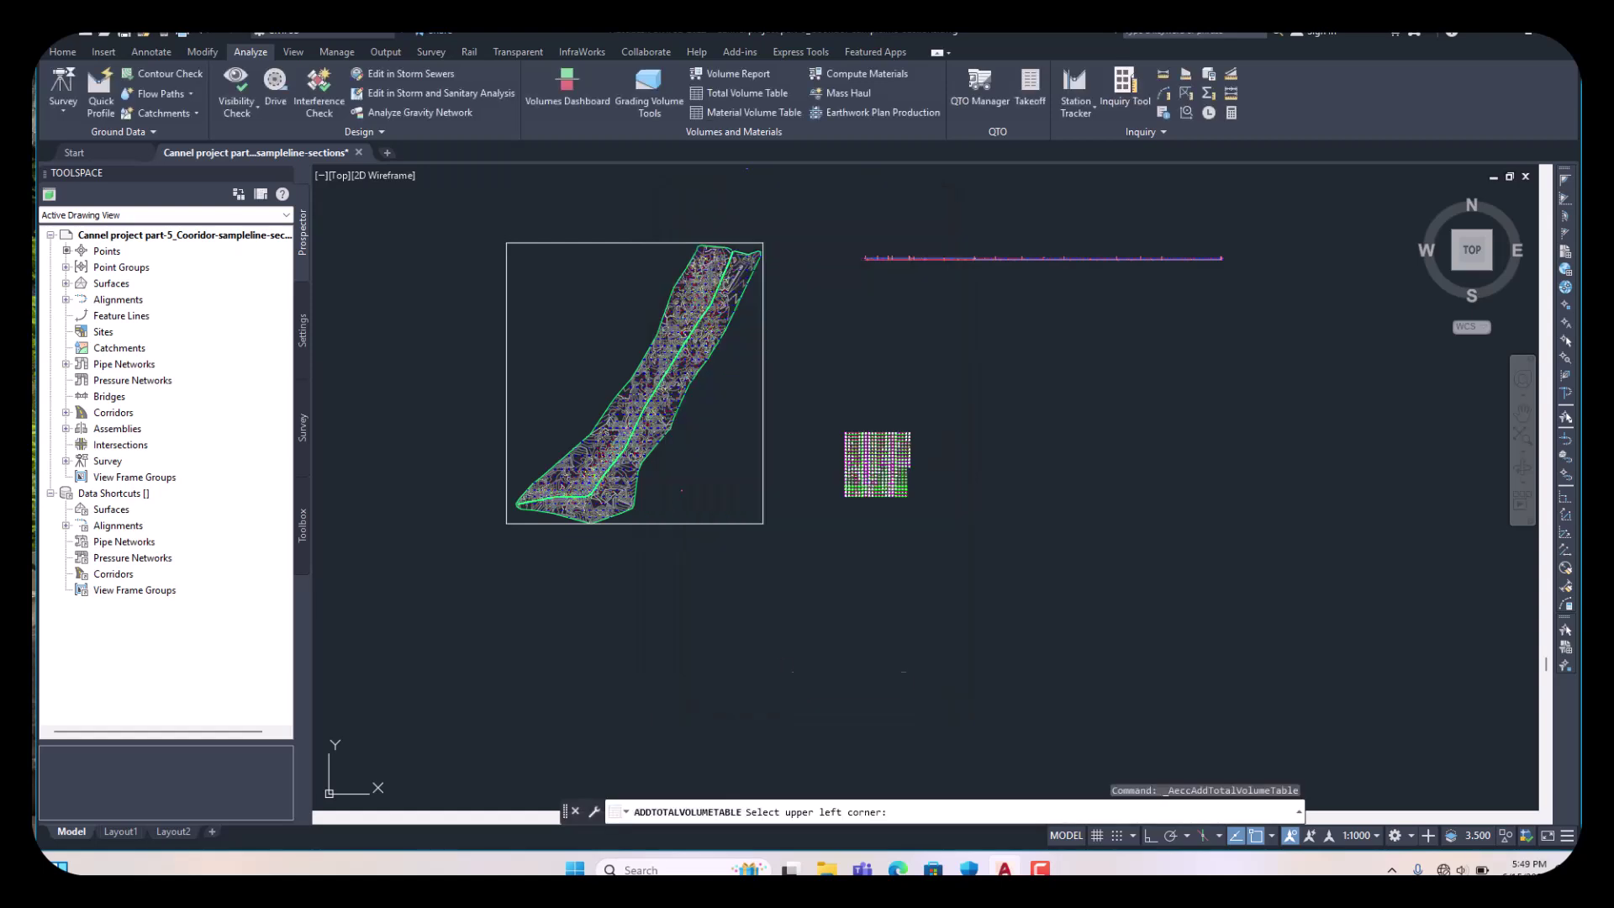
scroll(591, 555, "down", 2)
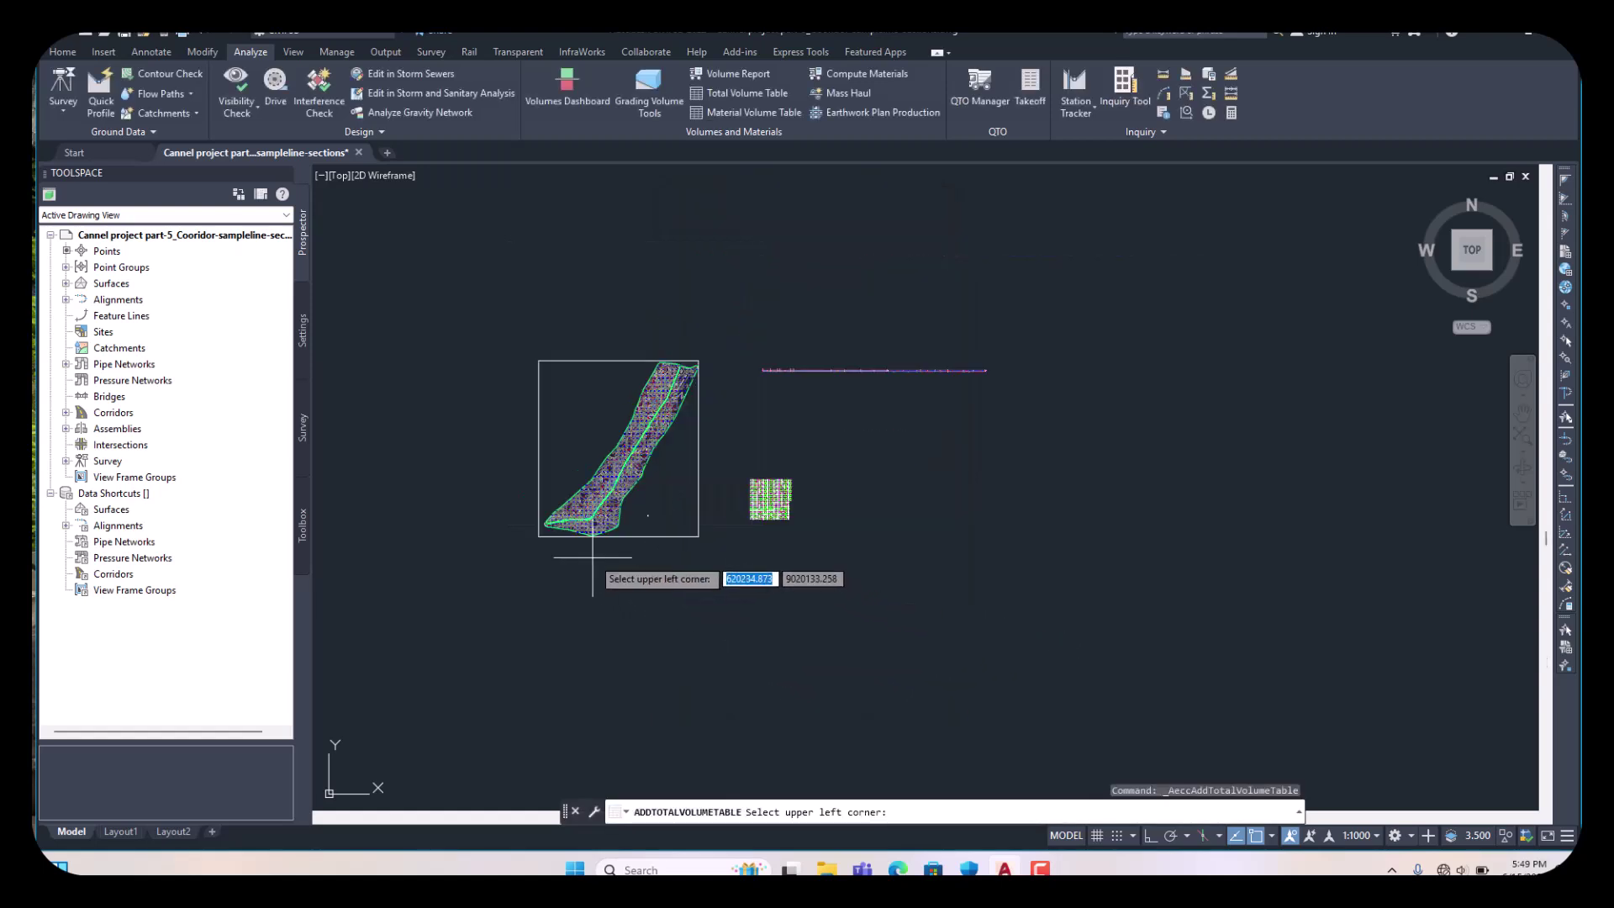
scroll(785, 540, "up", 5)
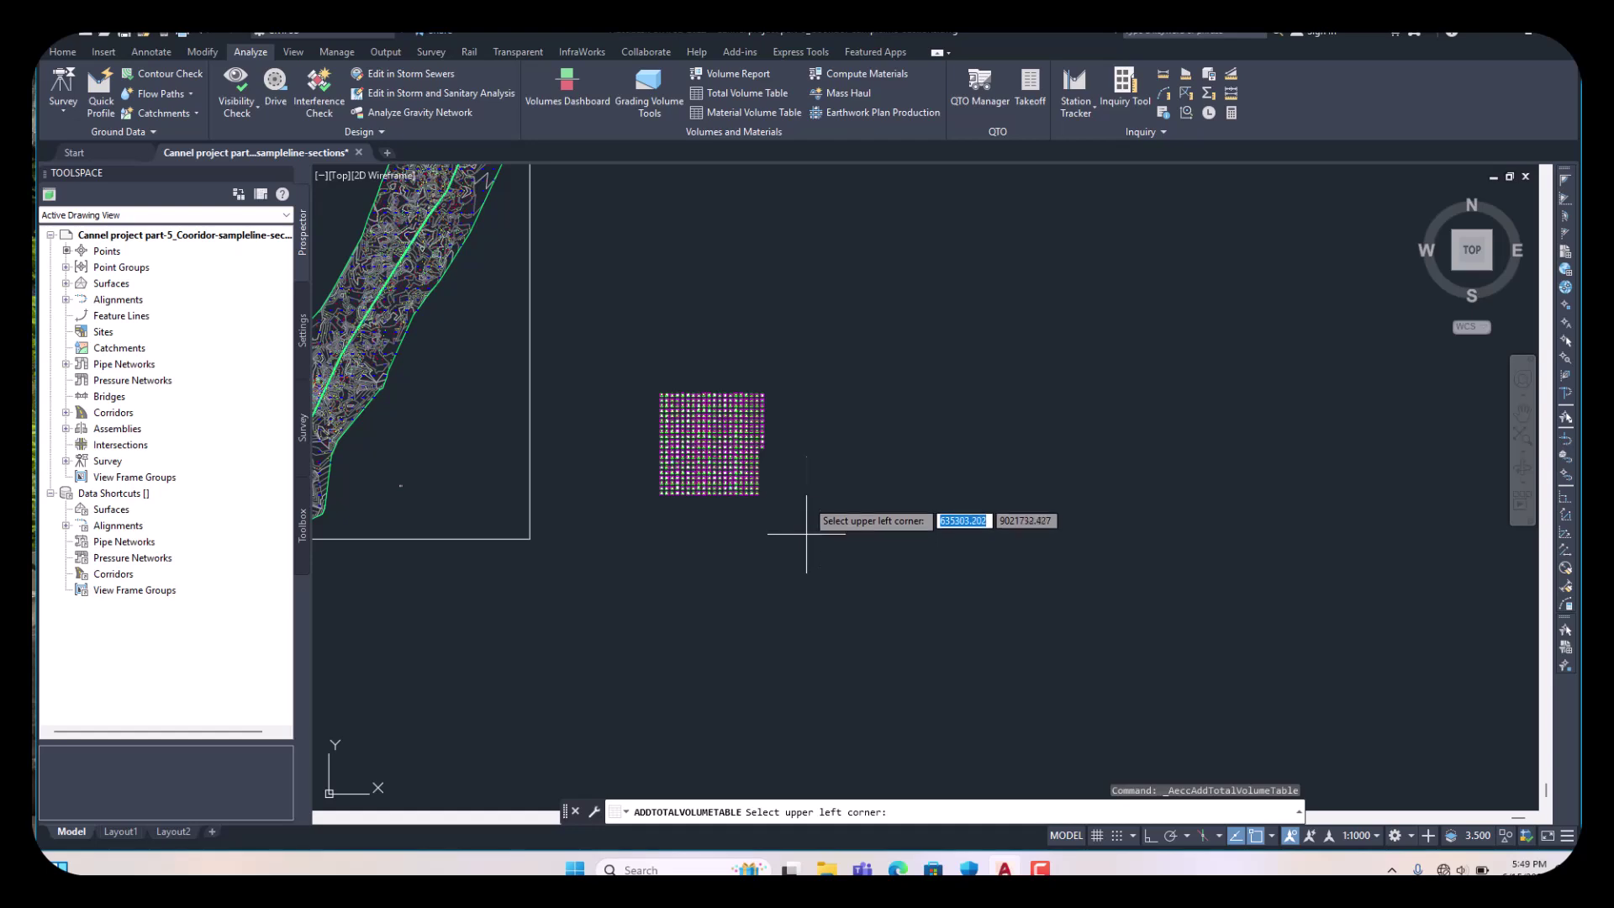
scroll(817, 380, "up", 2)
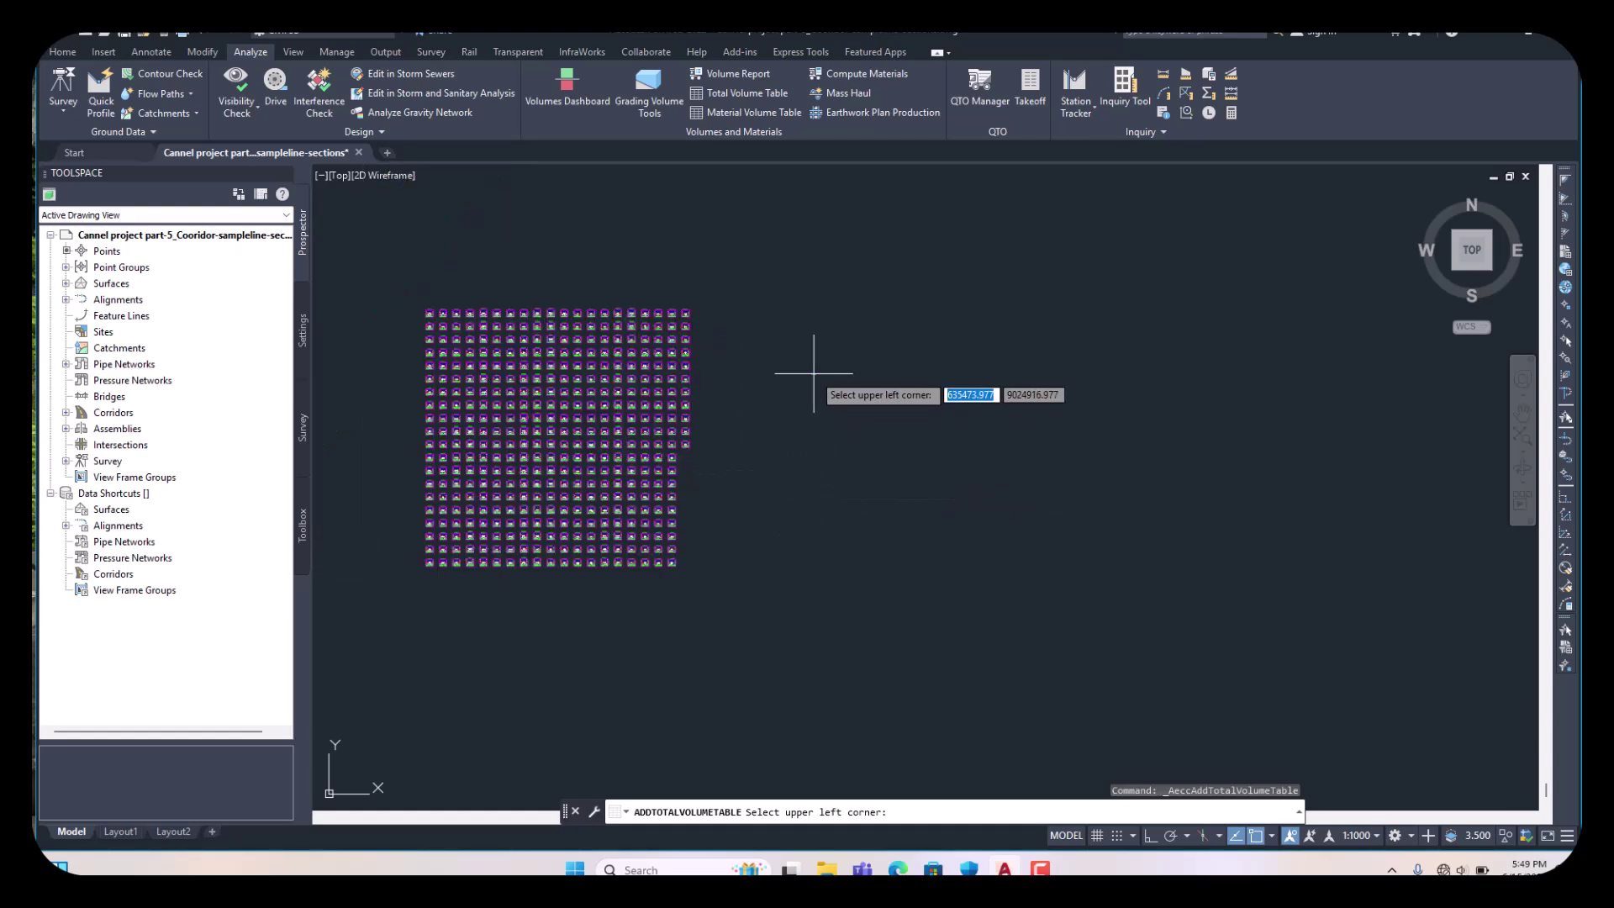
left_click(766, 316)
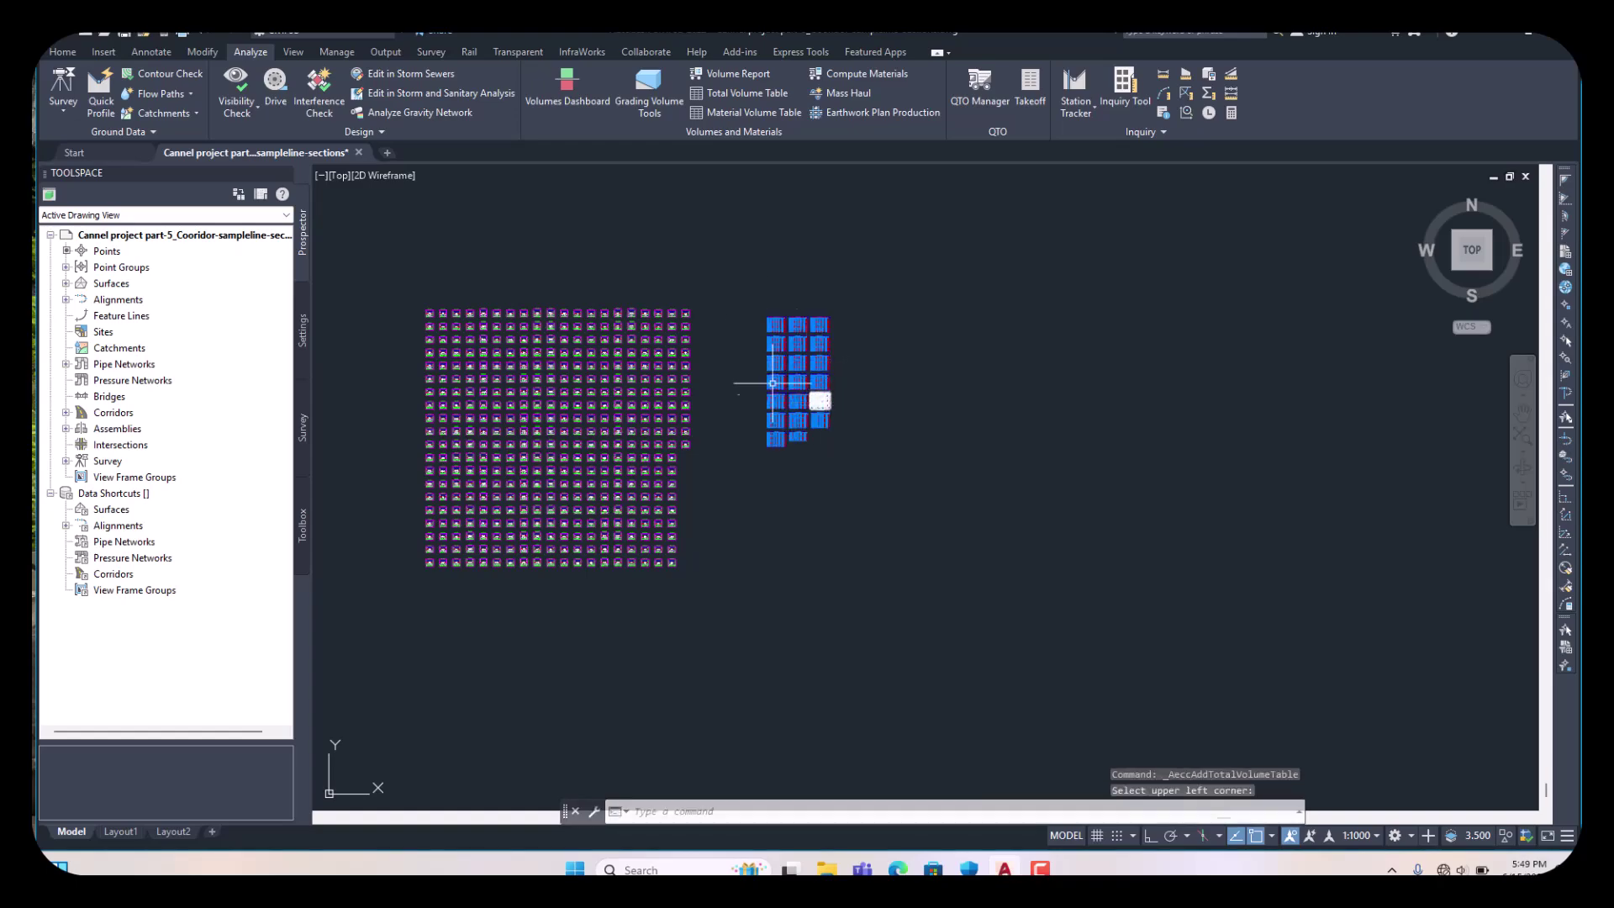
- Examine the total volume tables' fill and cut areas, volumes and cumulative volumes, including the last table ending at station 15+569
scroll(767, 340, "up", 8)
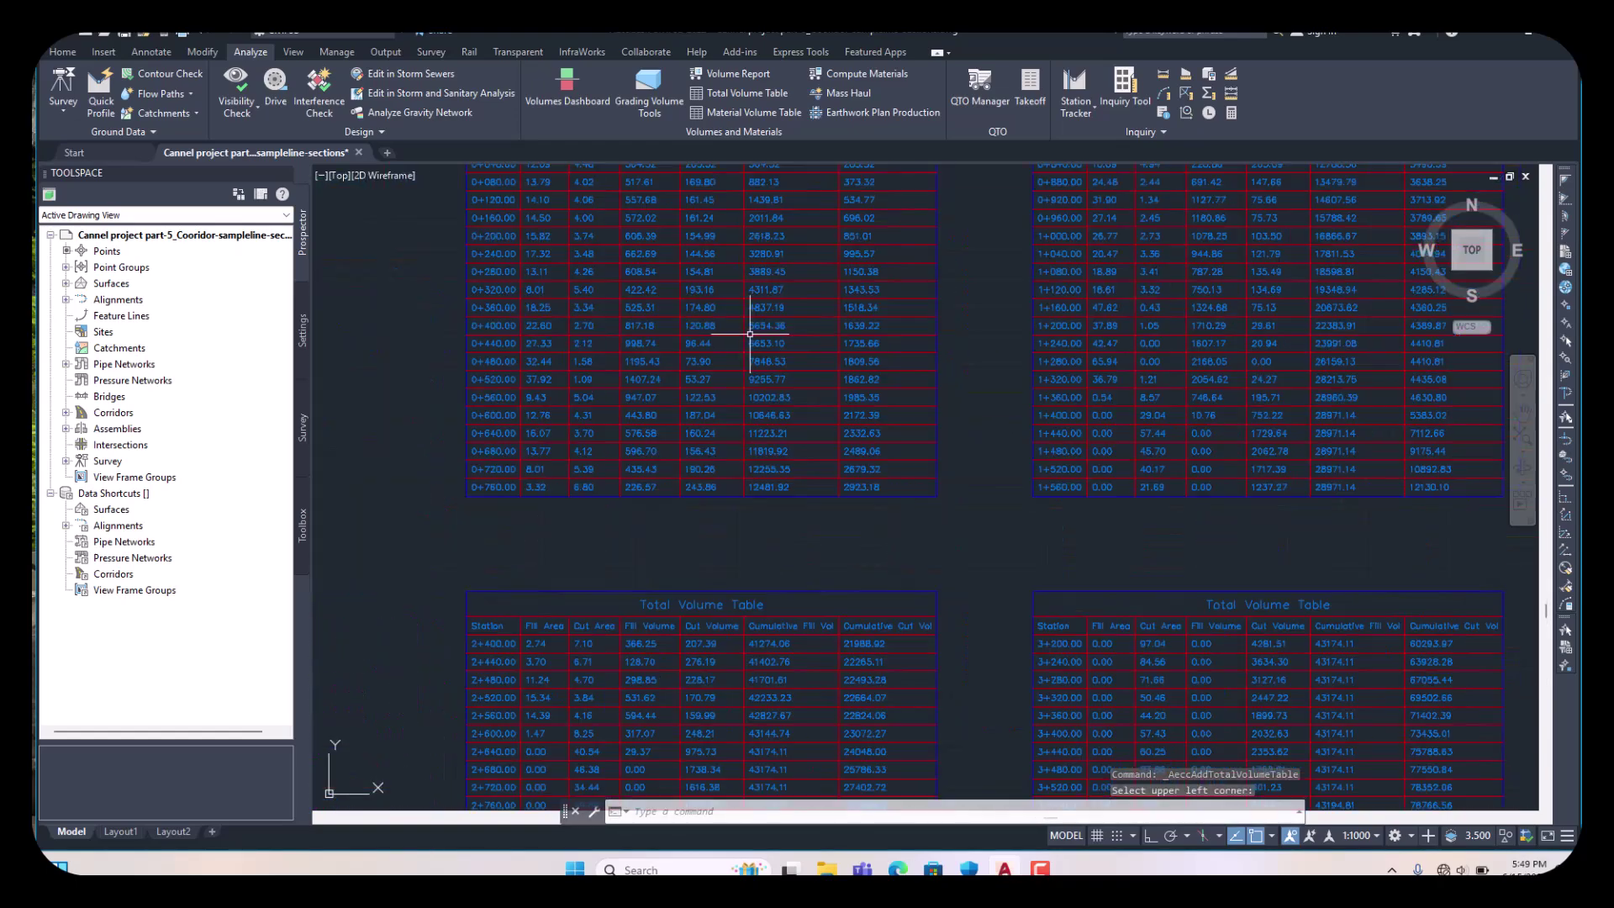
scroll(730, 328, "down", 3)
scroll(832, 307, "down", 4)
scroll(984, 664, "up", 8)
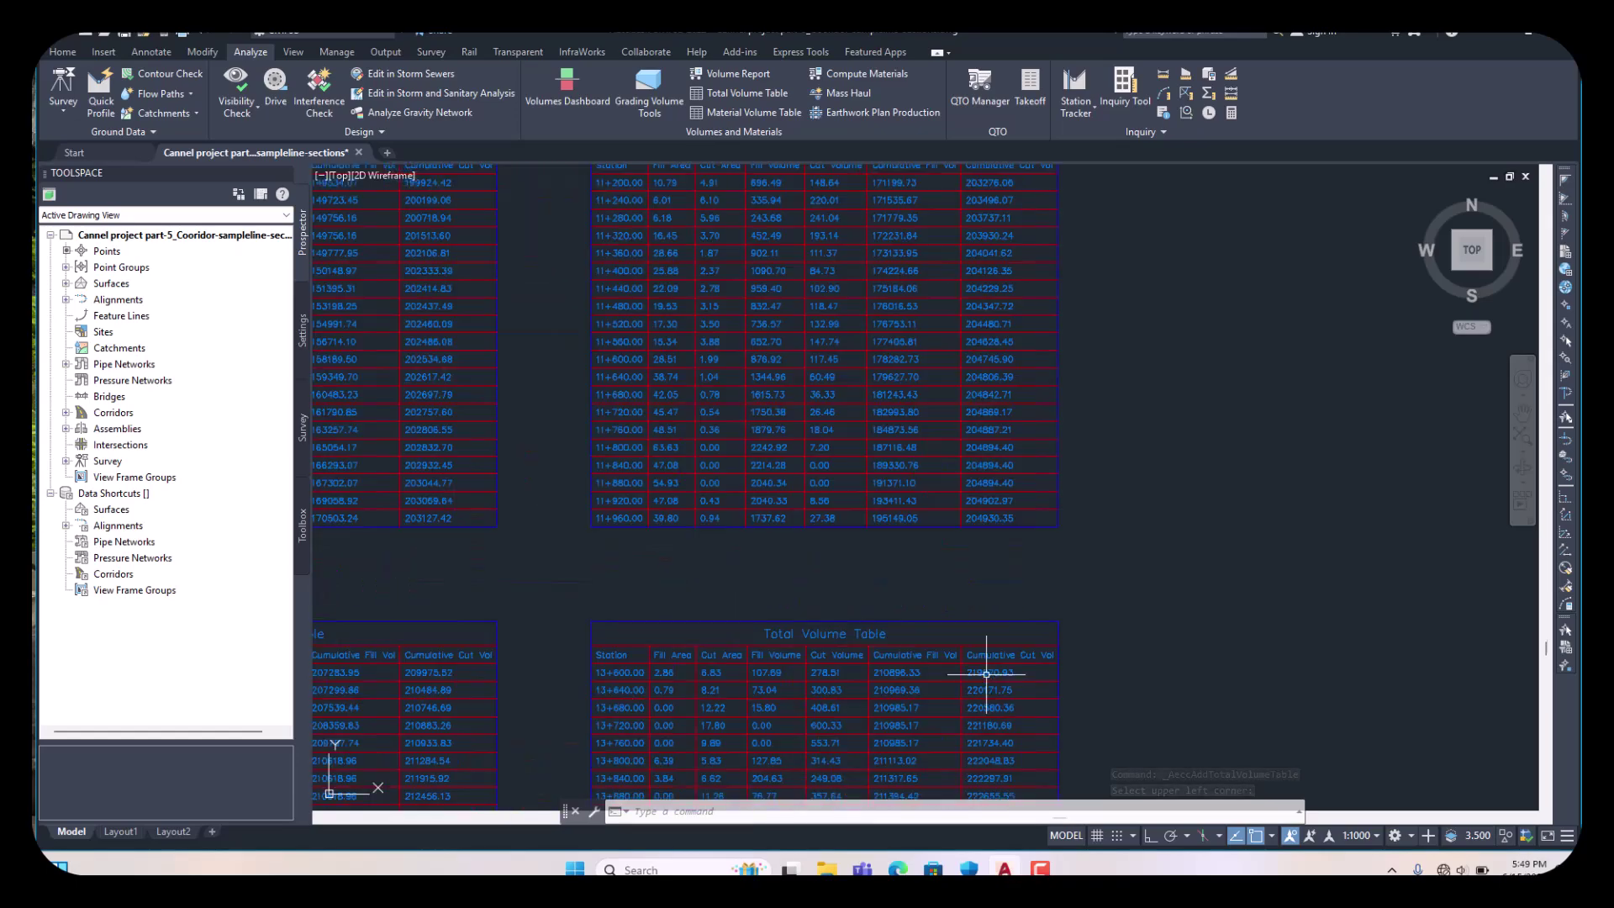
scroll(809, 537, "down", 6)
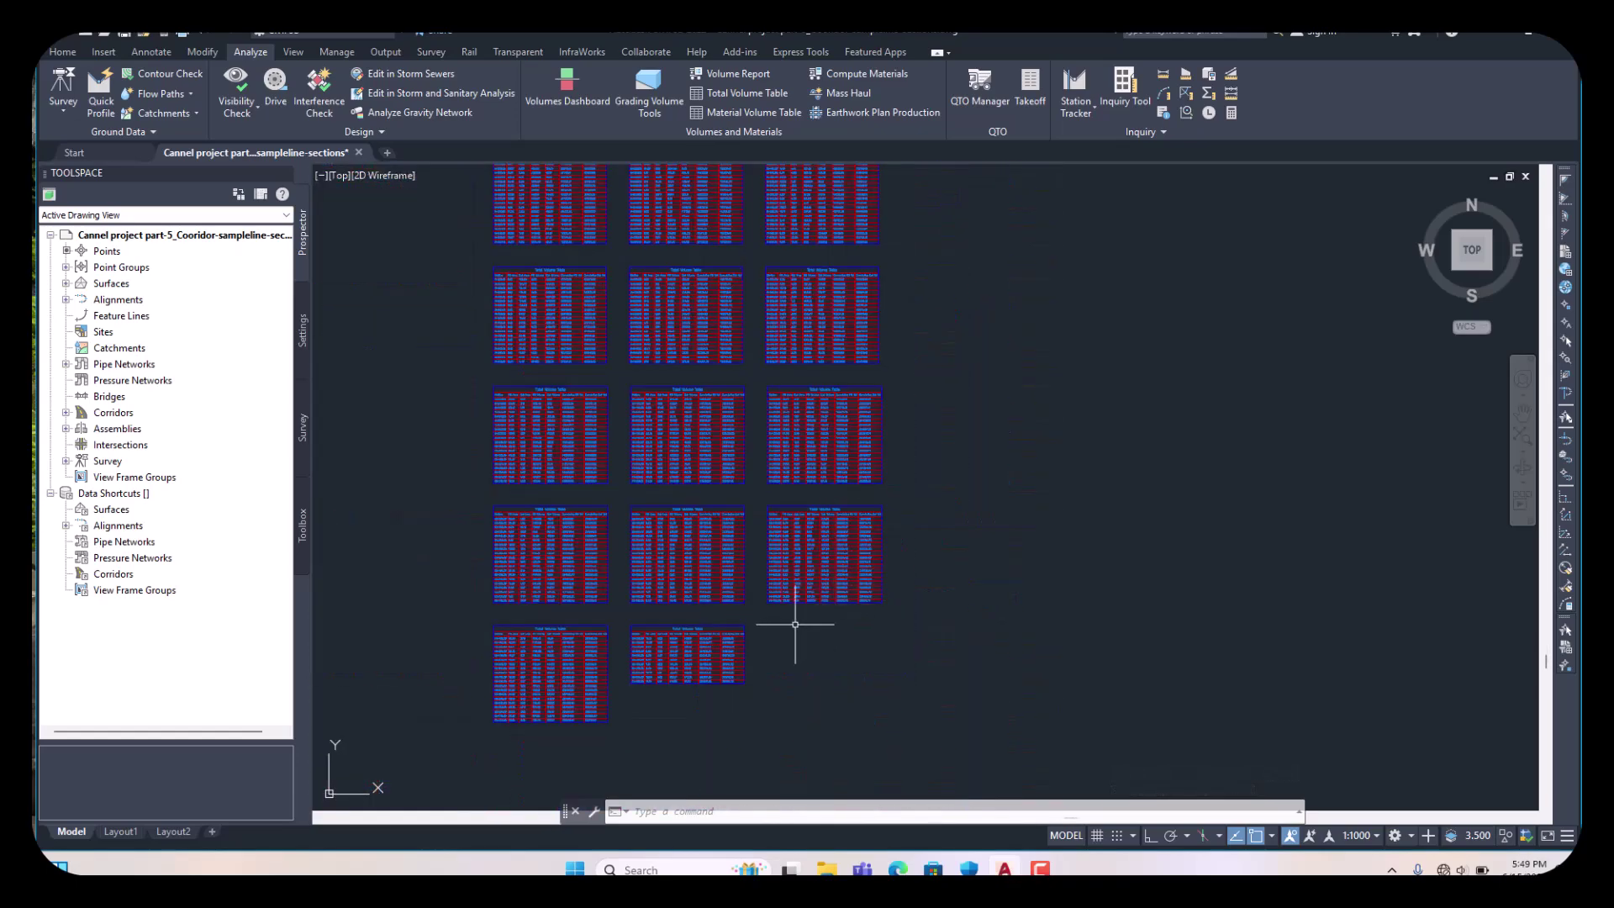
scroll(659, 720, "up", 8)
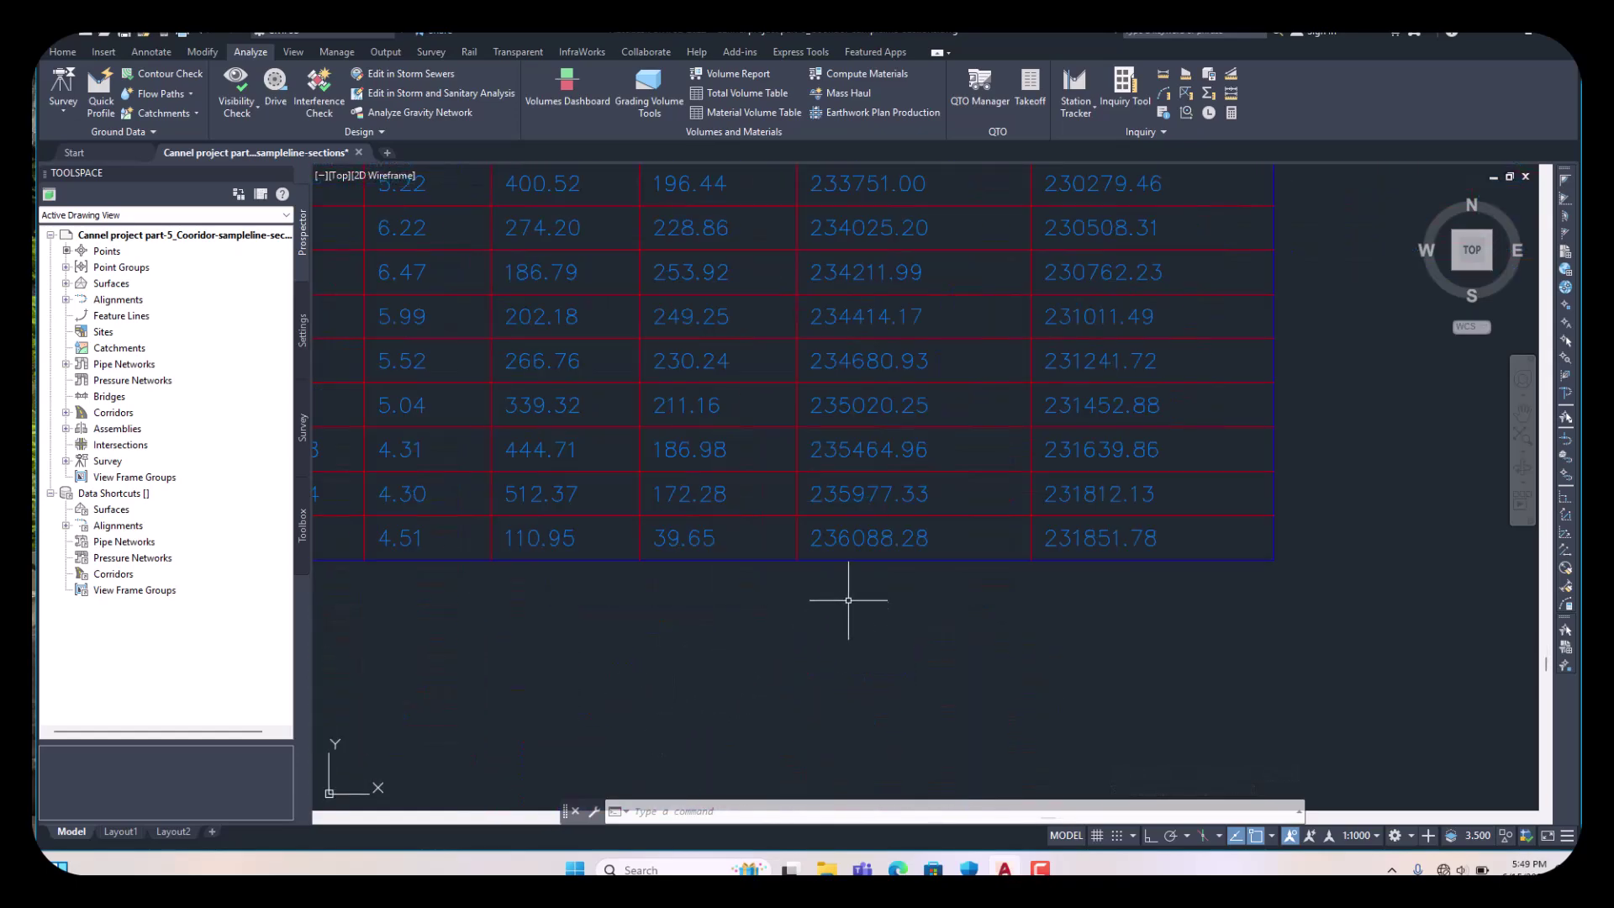
scroll(746, 576, "down", 4)
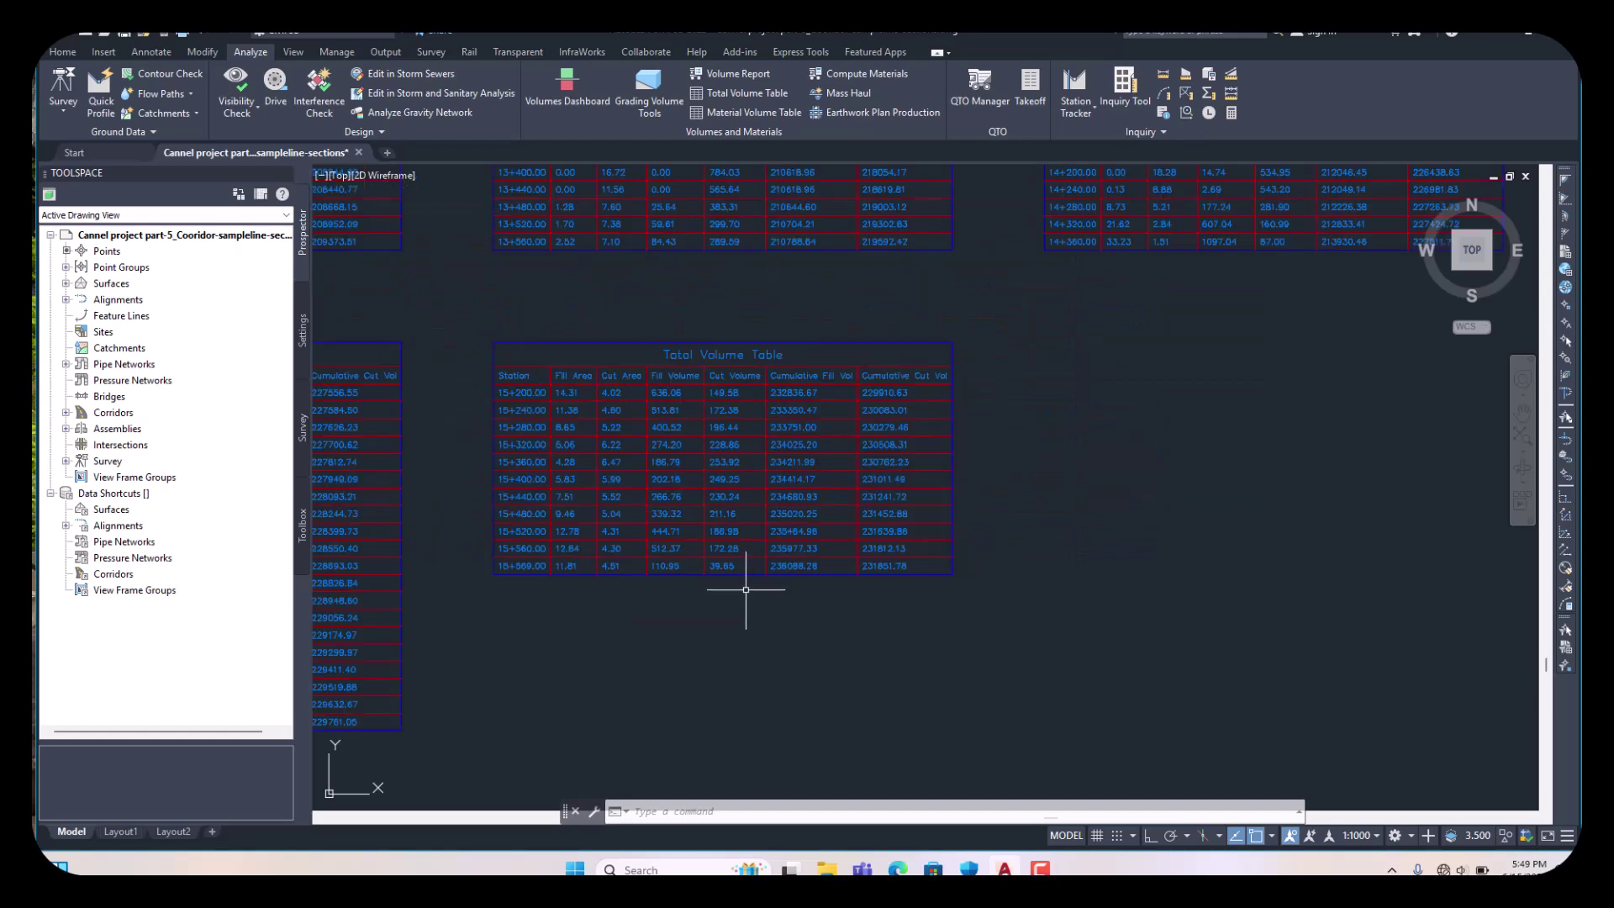
scroll(853, 357, "up", 4)
scroll(856, 347, "down", 3)
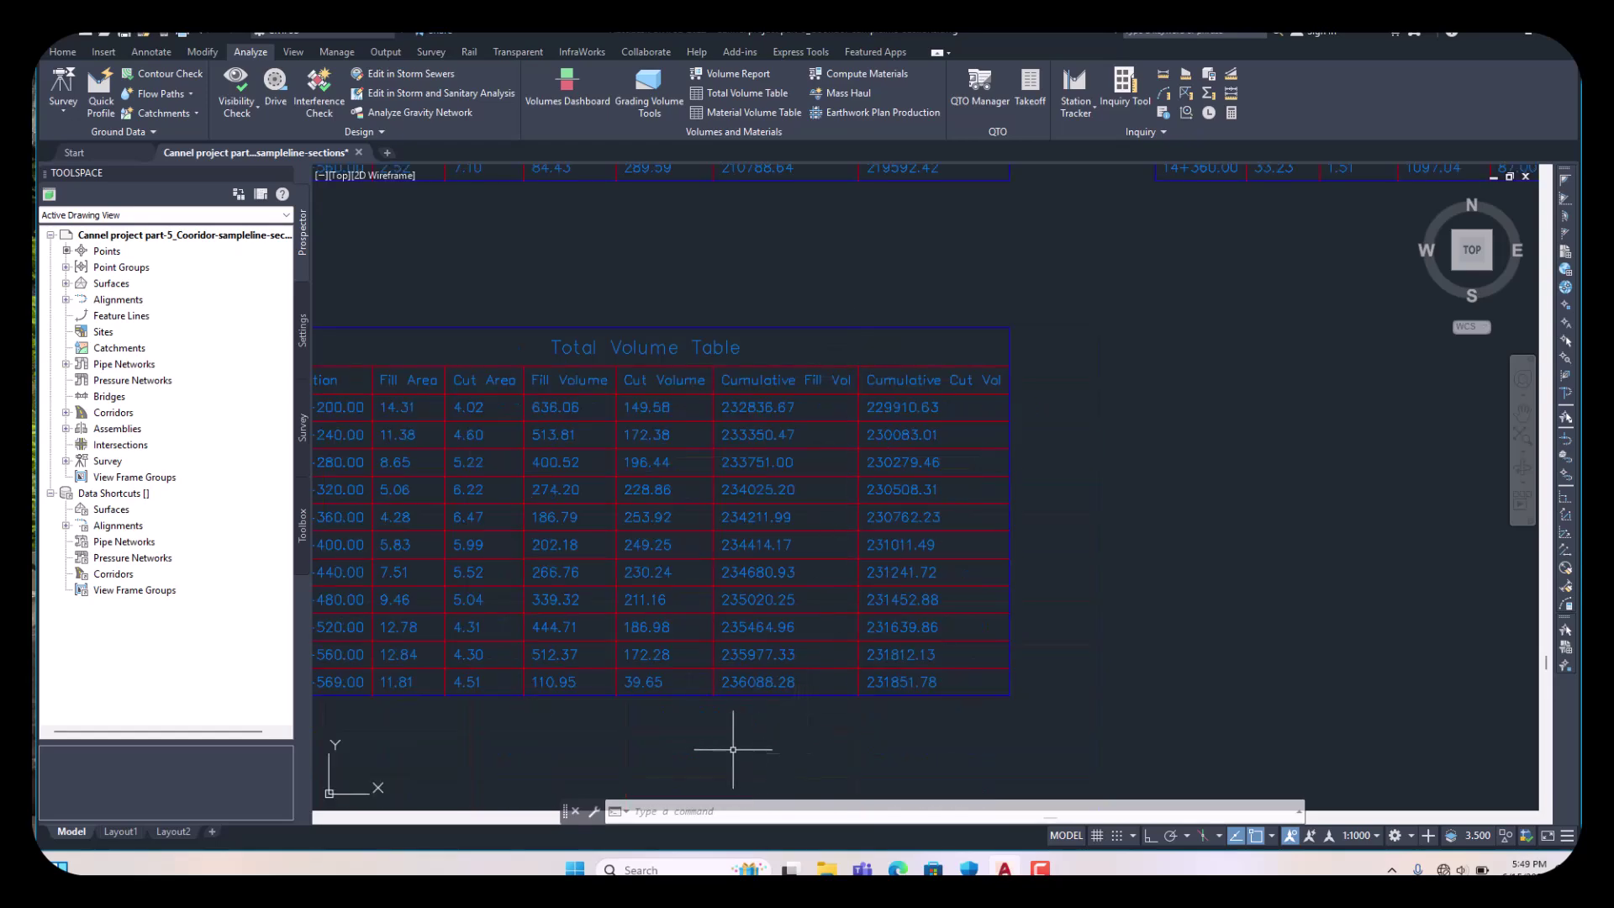
scroll(925, 715, "down", 5)
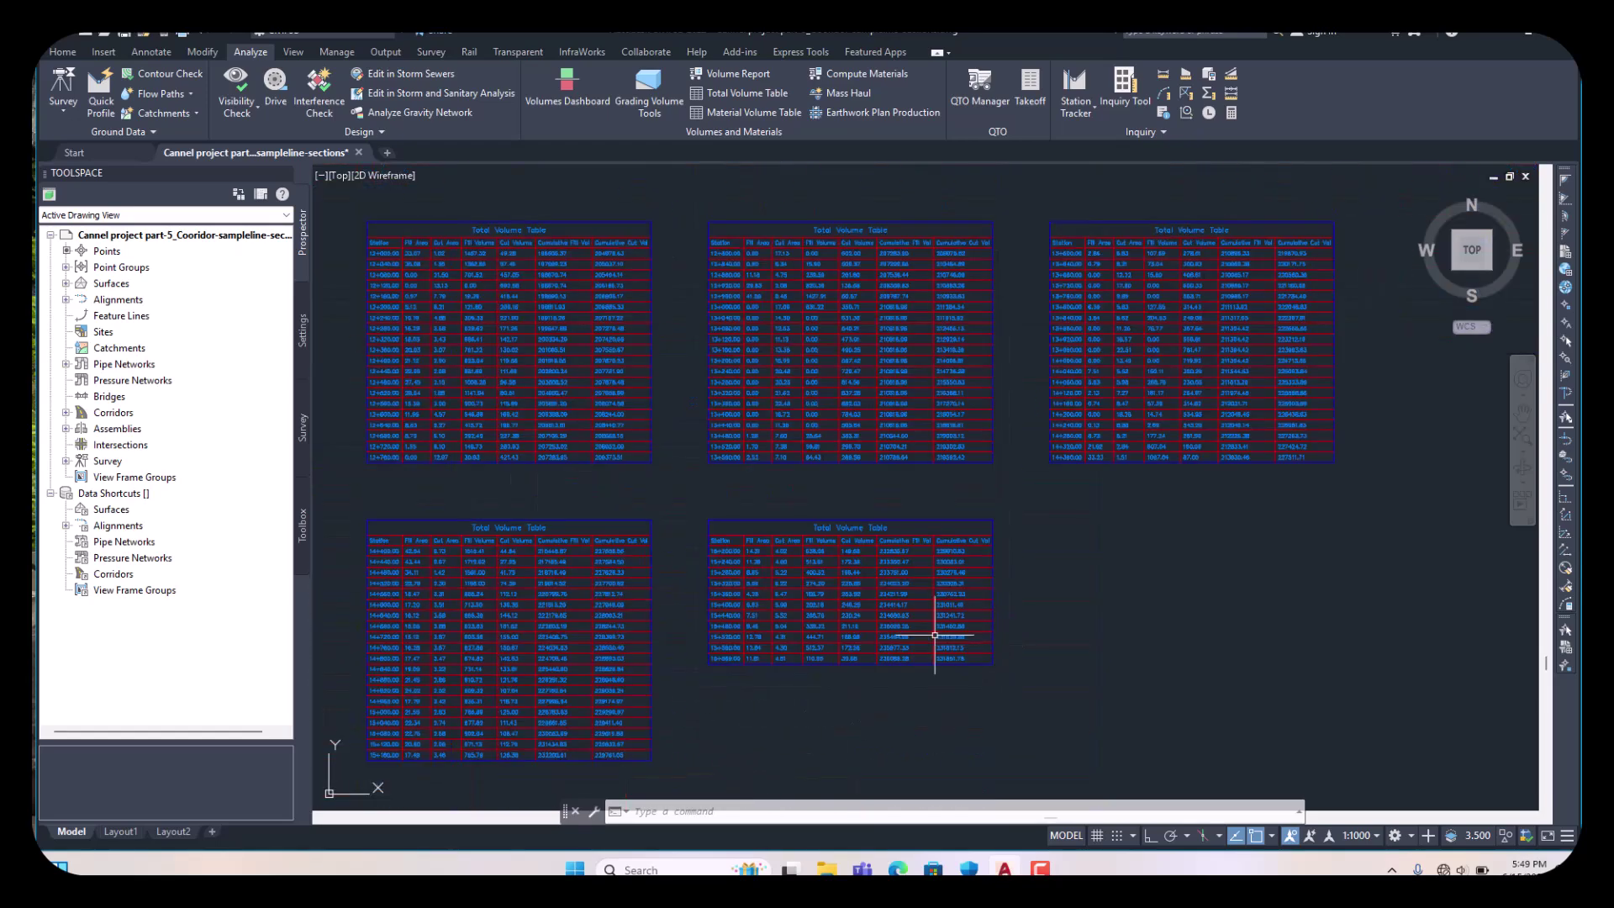
scroll(389, 362, "up", 10)
scroll(672, 420, "down", 6)
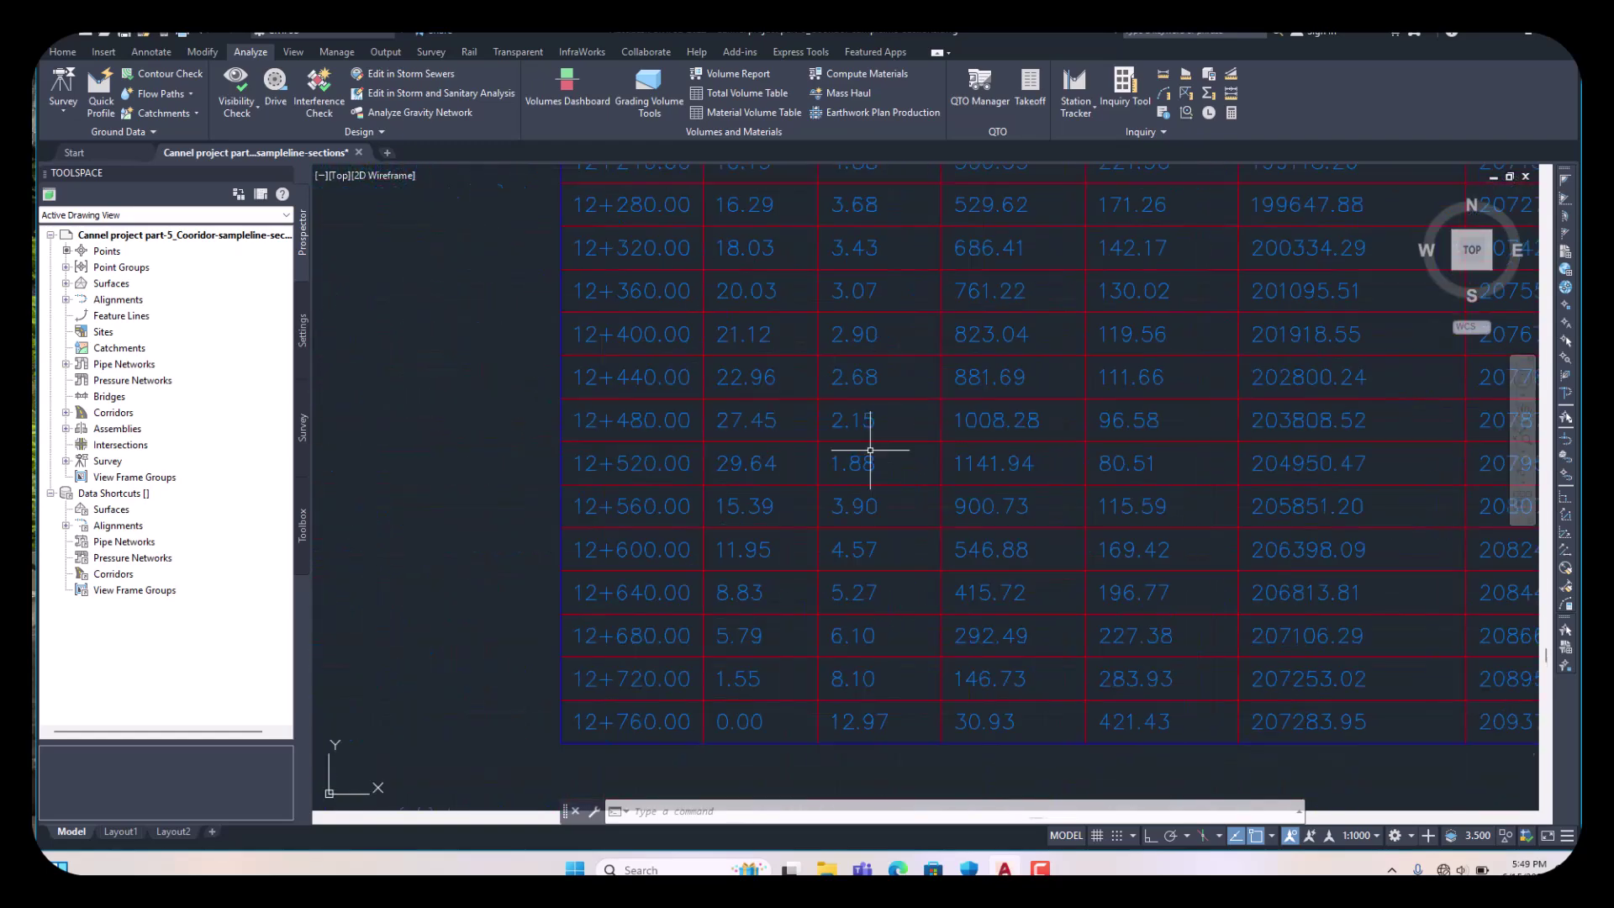
- Examine the placed total volume tables and the individual section views at stations such as 0+000.00 and 0+800.00
scroll(714, 425, "up", 4)
scroll(710, 413, "down", 2)
scroll(708, 424, "down", 5)
scroll(767, 533, "down", 8)
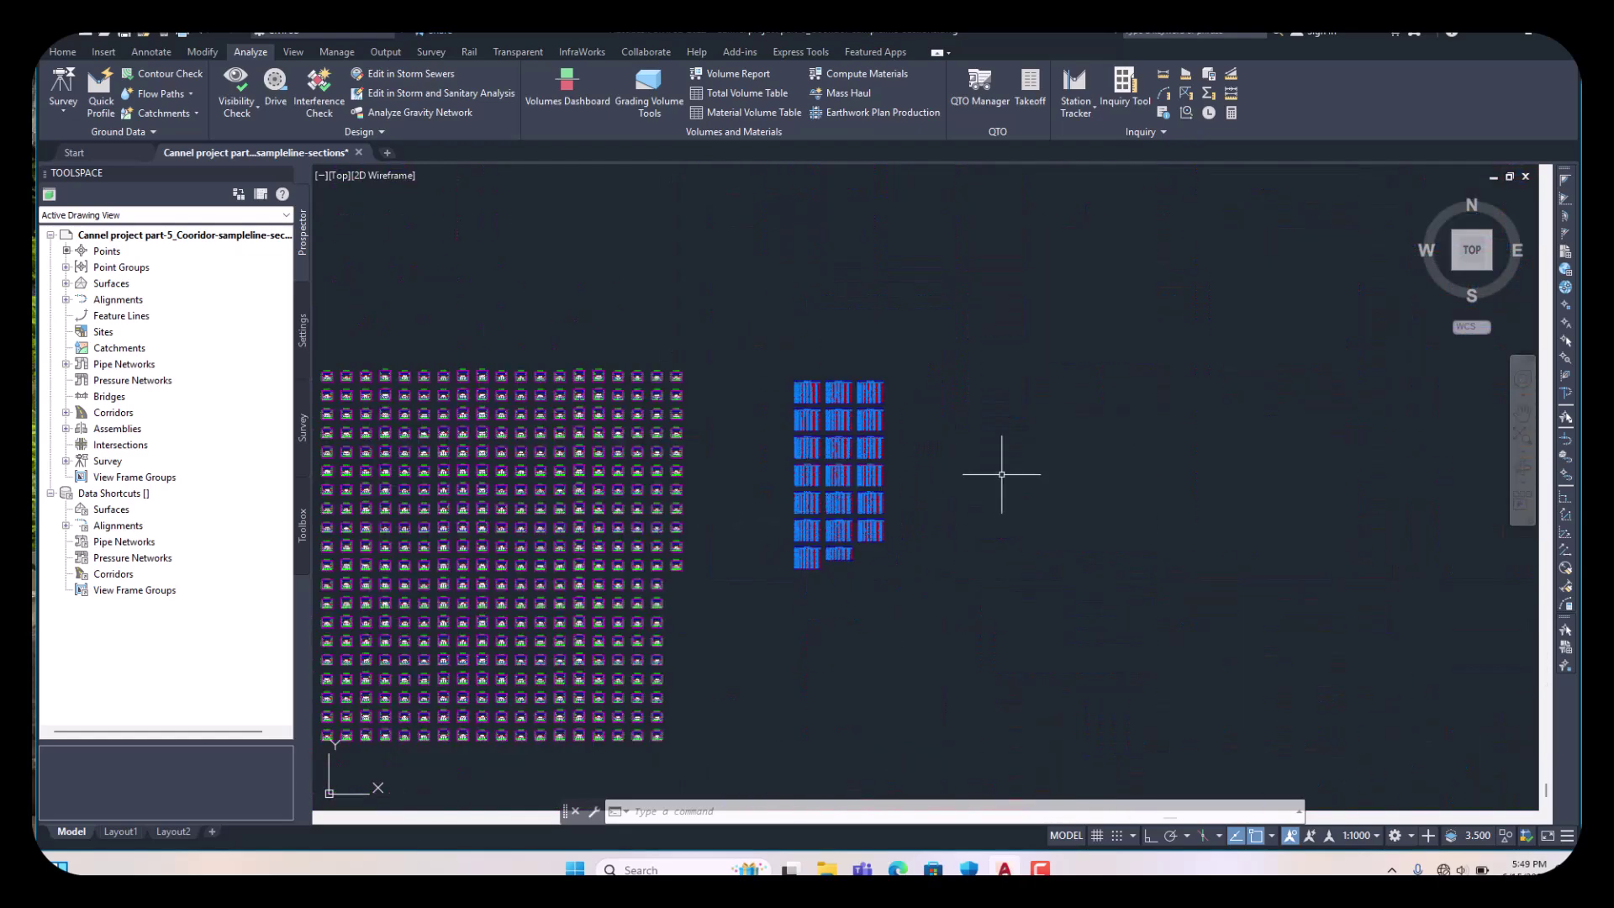
scroll(989, 478, "down", 3)
scroll(562, 413, "up", 7)
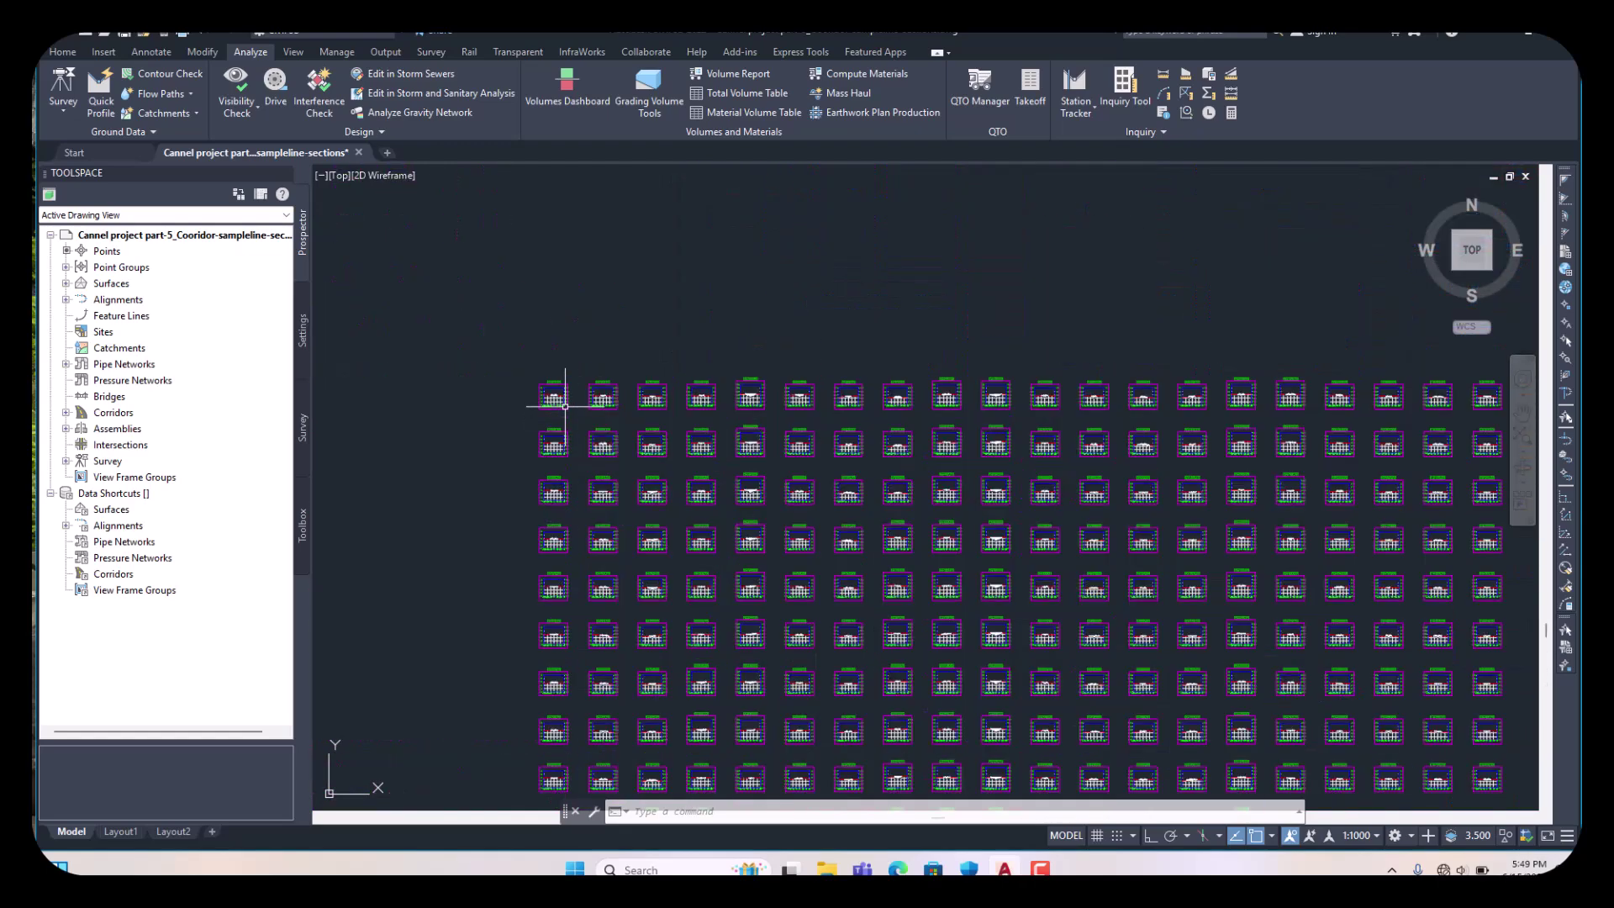
scroll(564, 407, "up", 6)
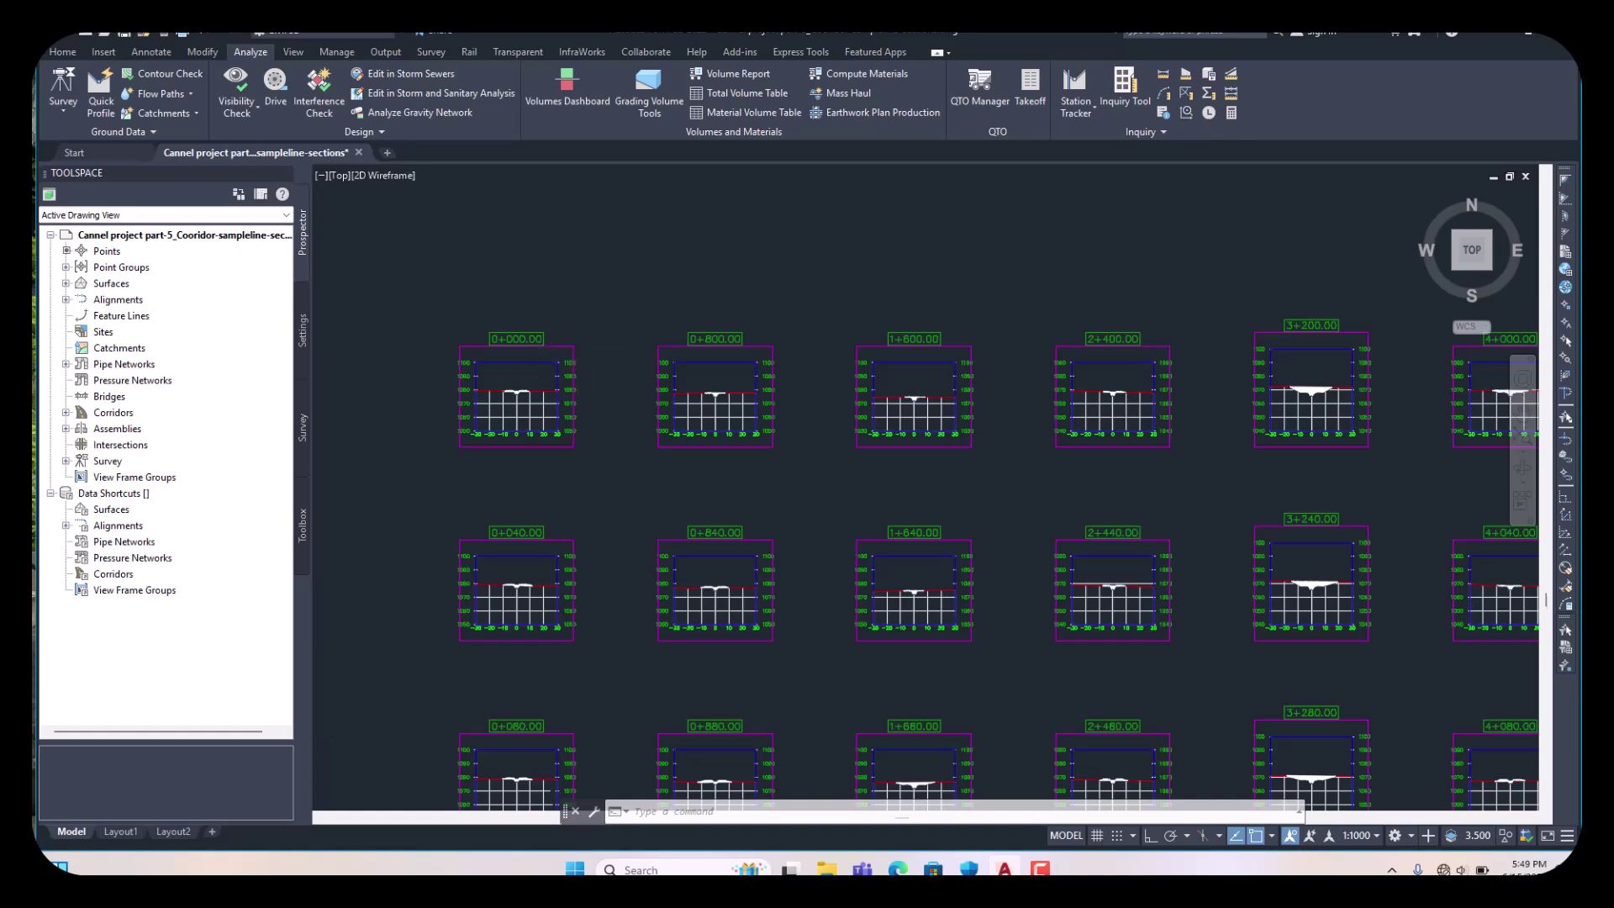
scroll(567, 370, "up", 5)
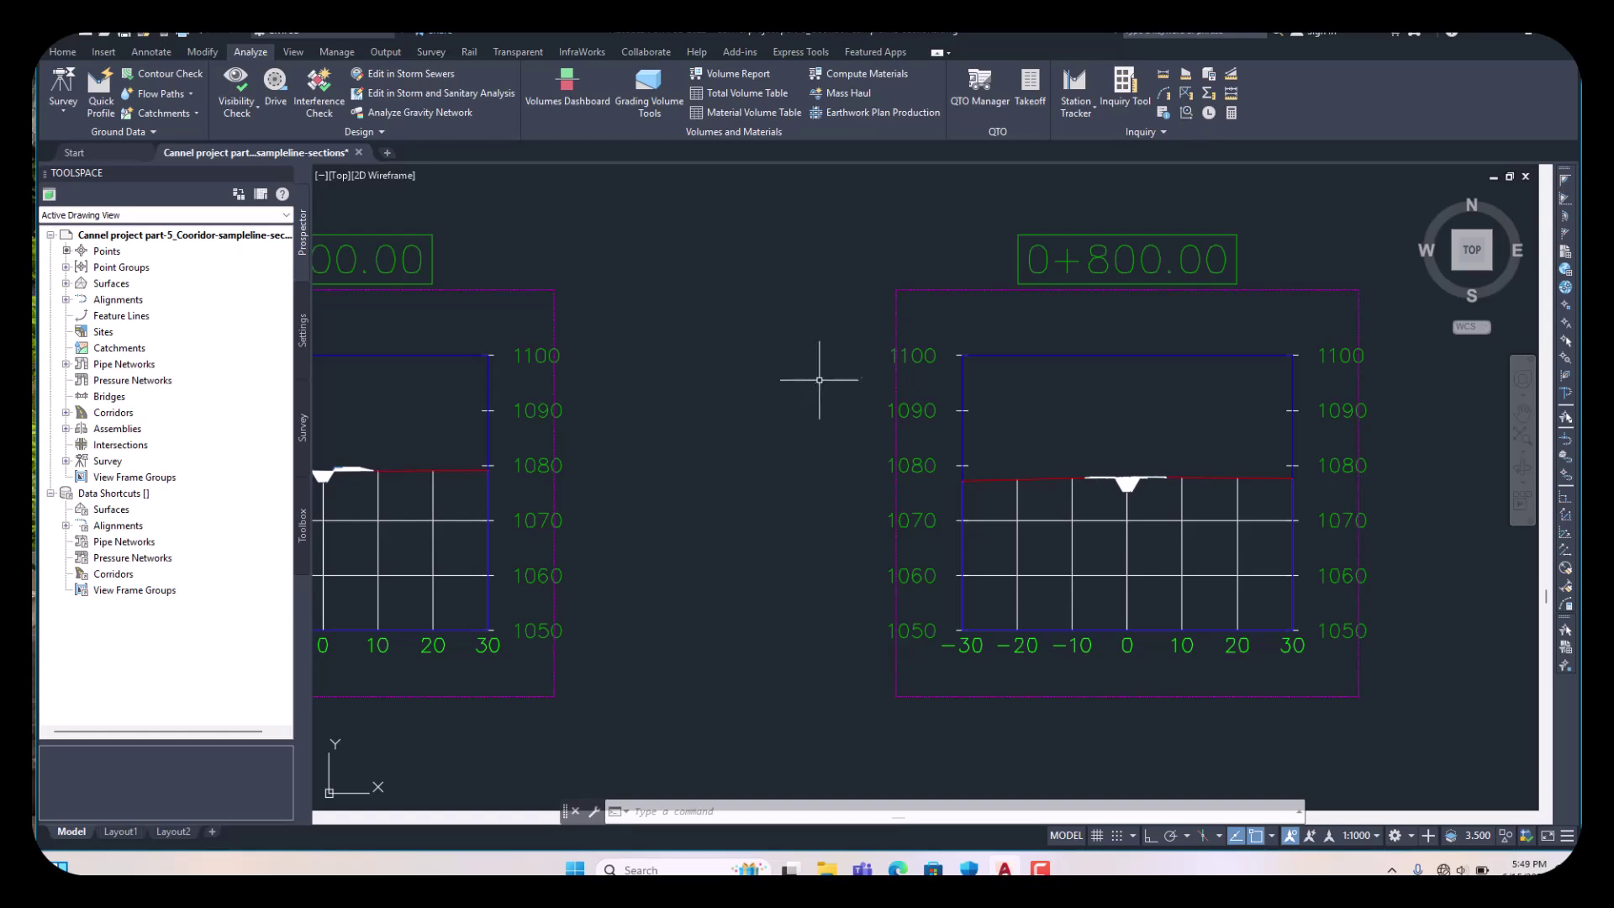
scroll(821, 385, "down", 8)
scroll(768, 402, "down", 5)
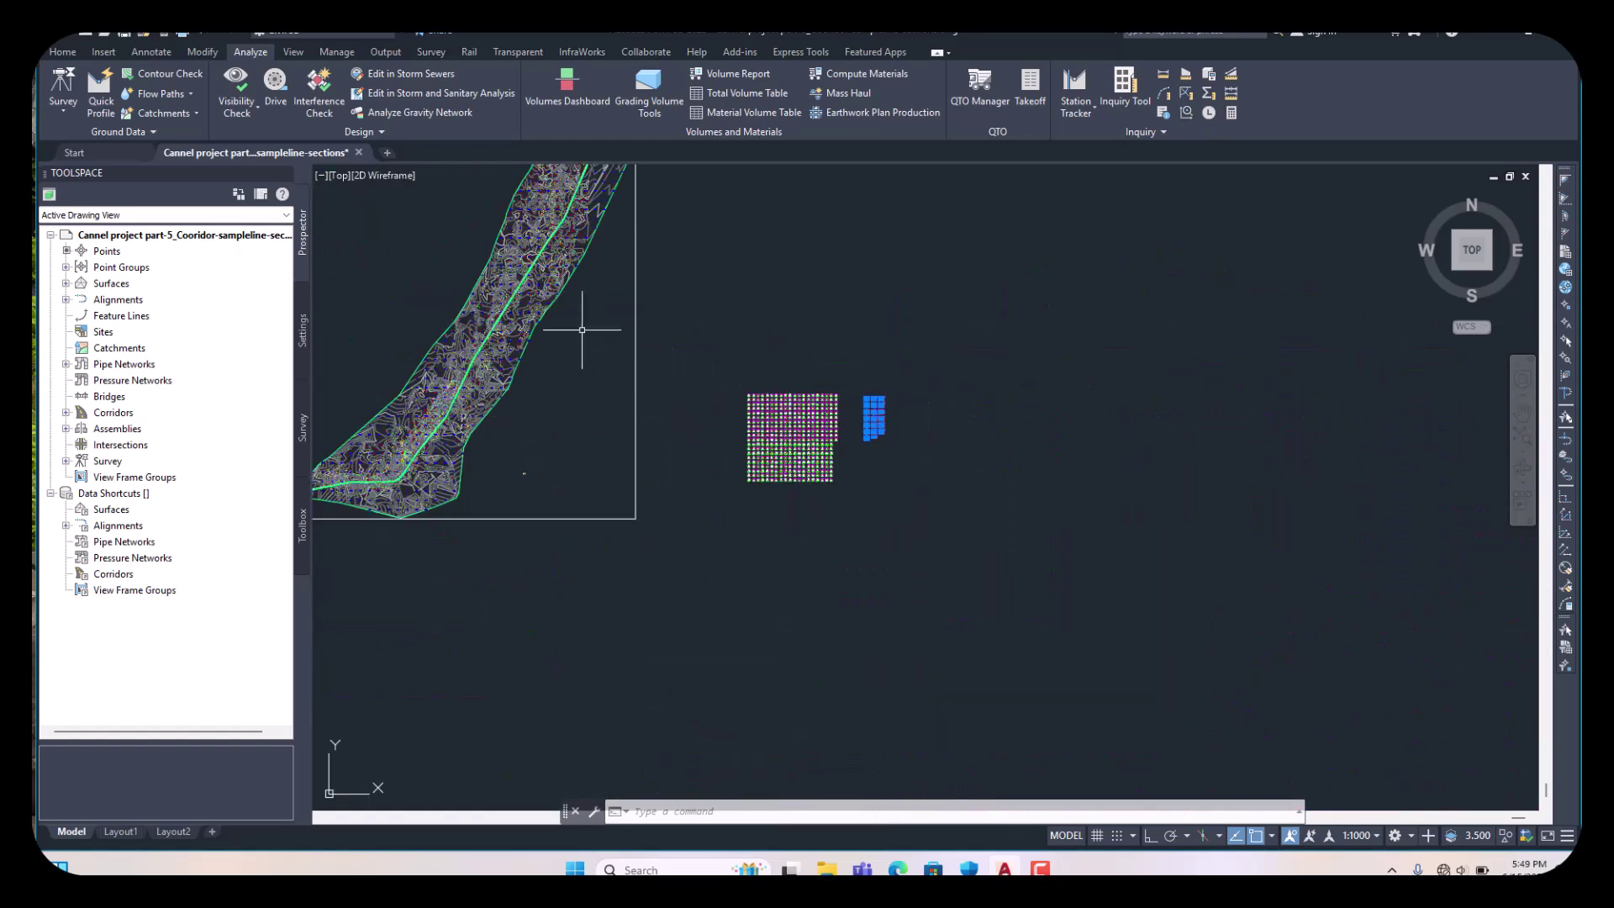
- Create a Cut and Fill total volume table from sample line 10+240.00, placed in the empty area between the canal surface and the section views
key("Escape")
scroll(549, 315, "up", 2)
scroll(548, 315, "up", 6)
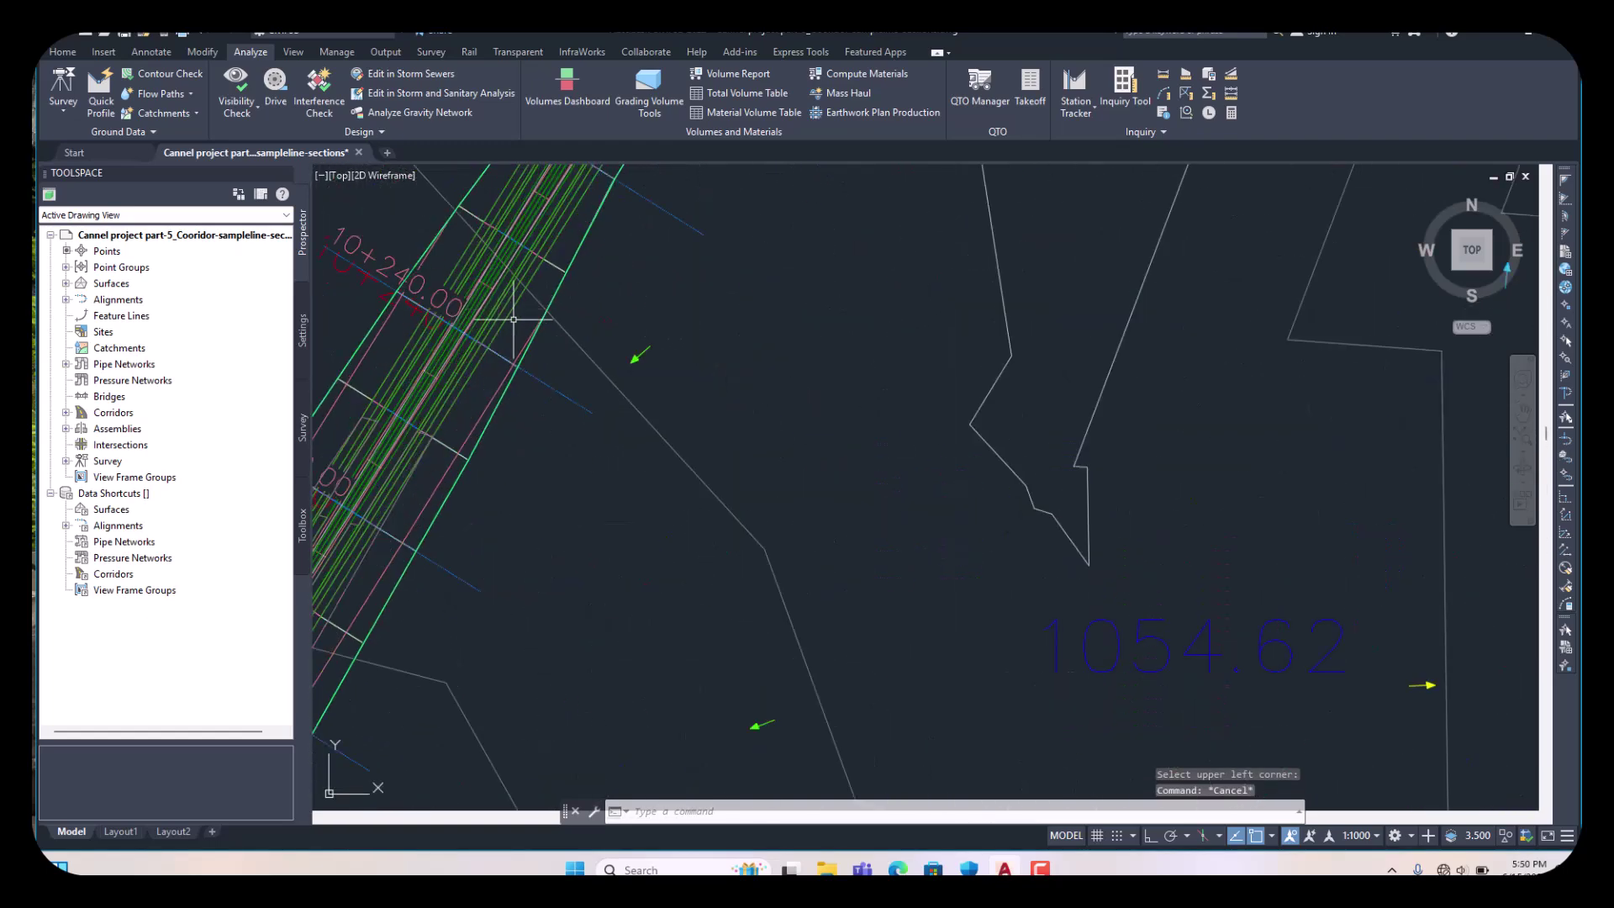
left_click(566, 396)
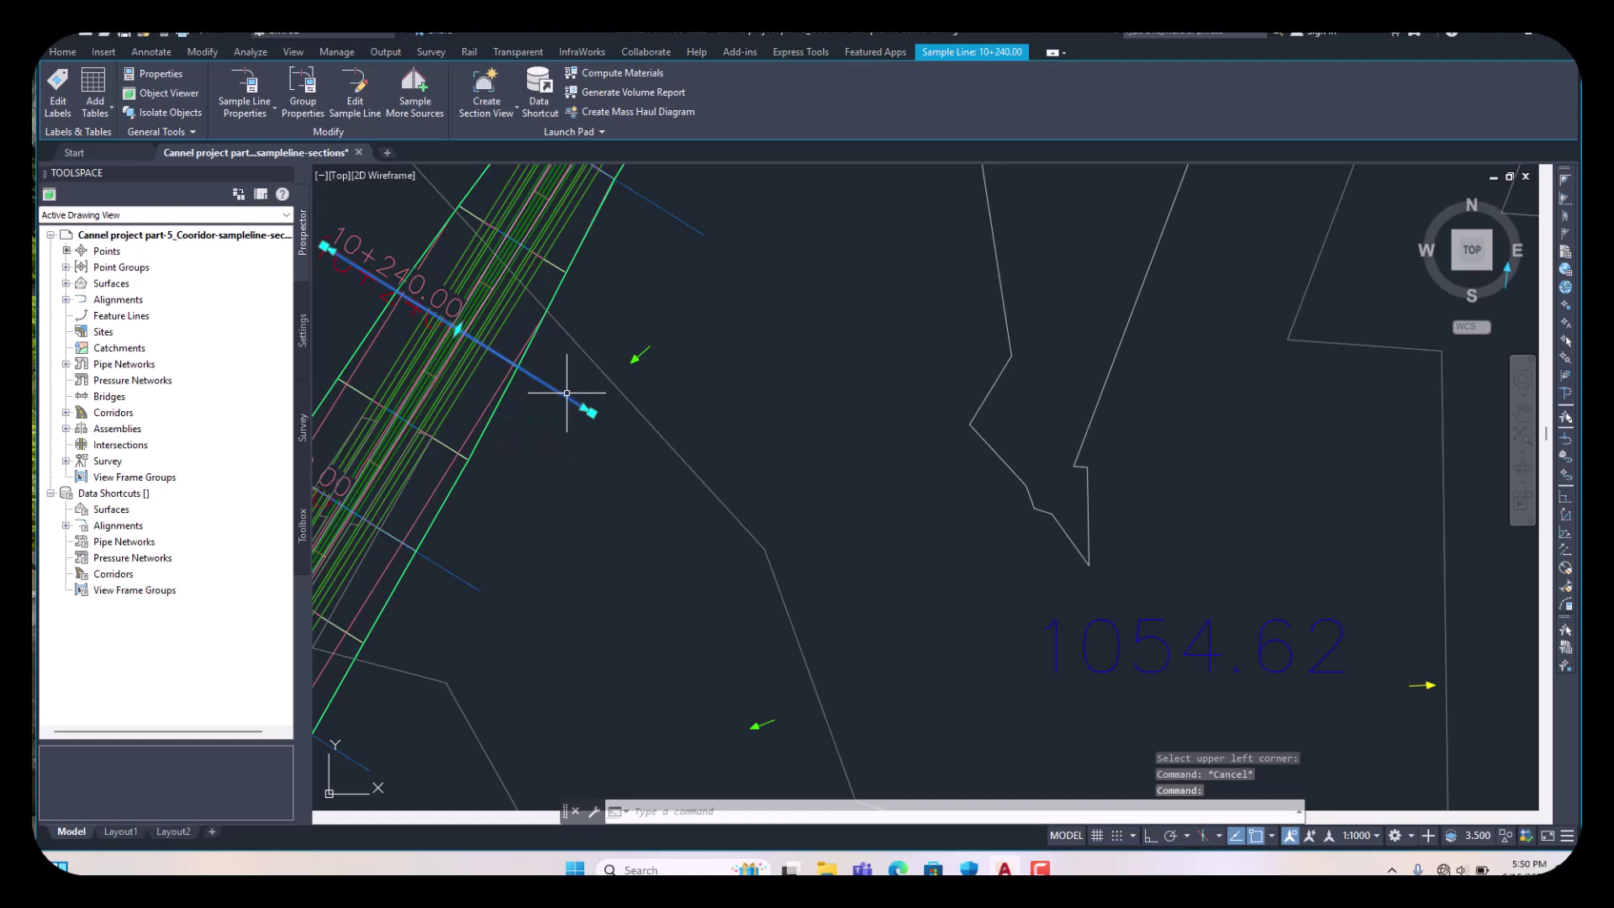
left_click(107, 106)
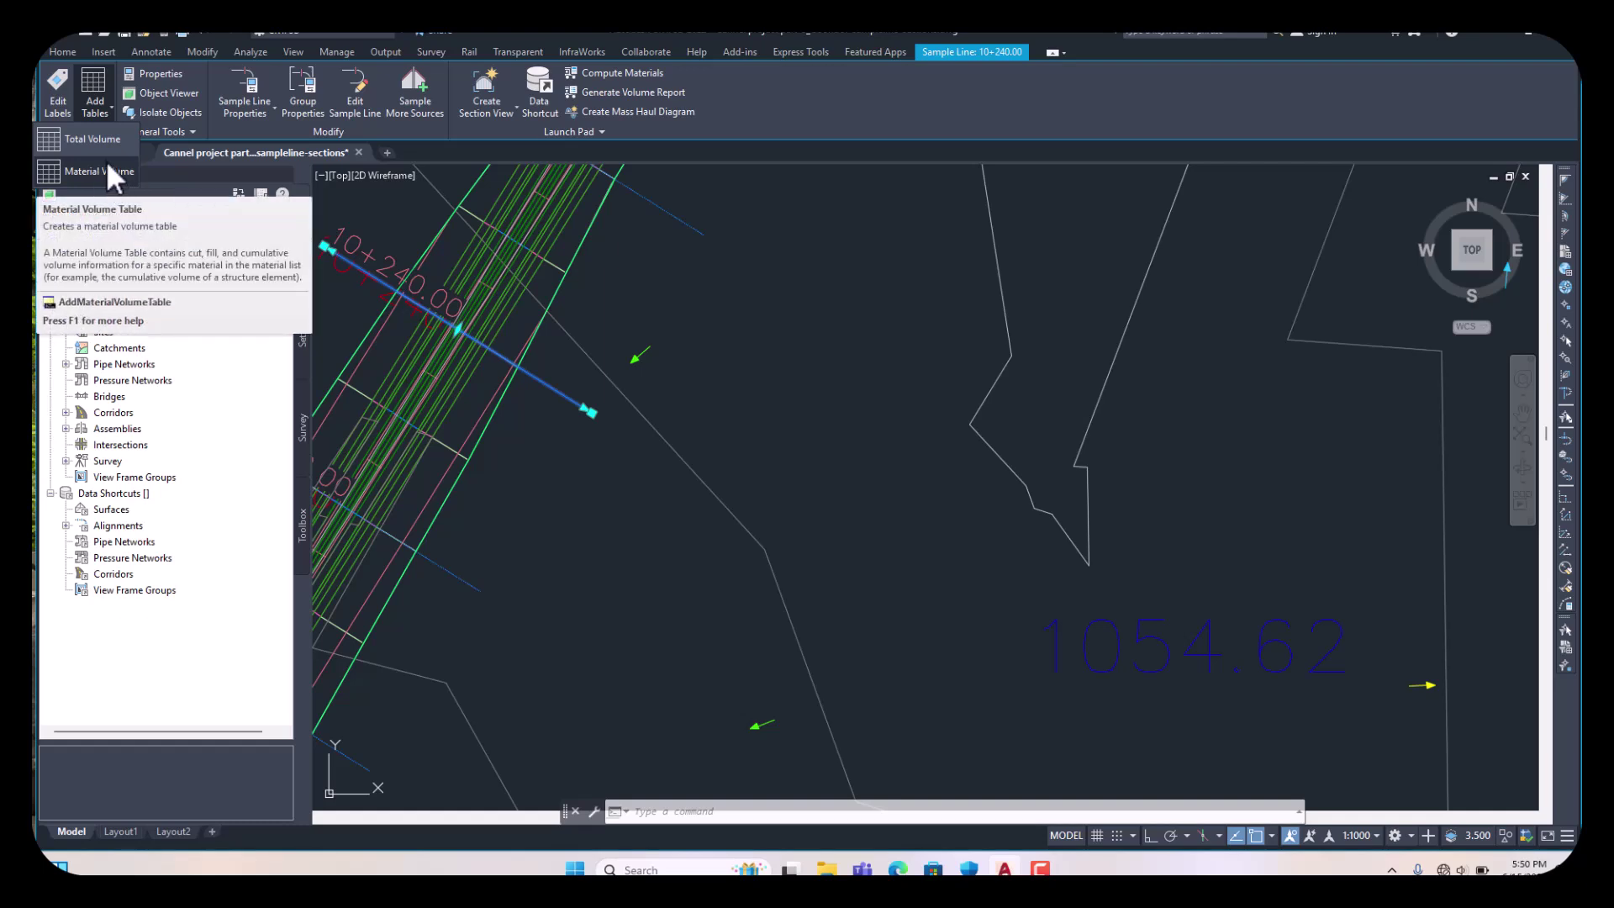
left_click(104, 139)
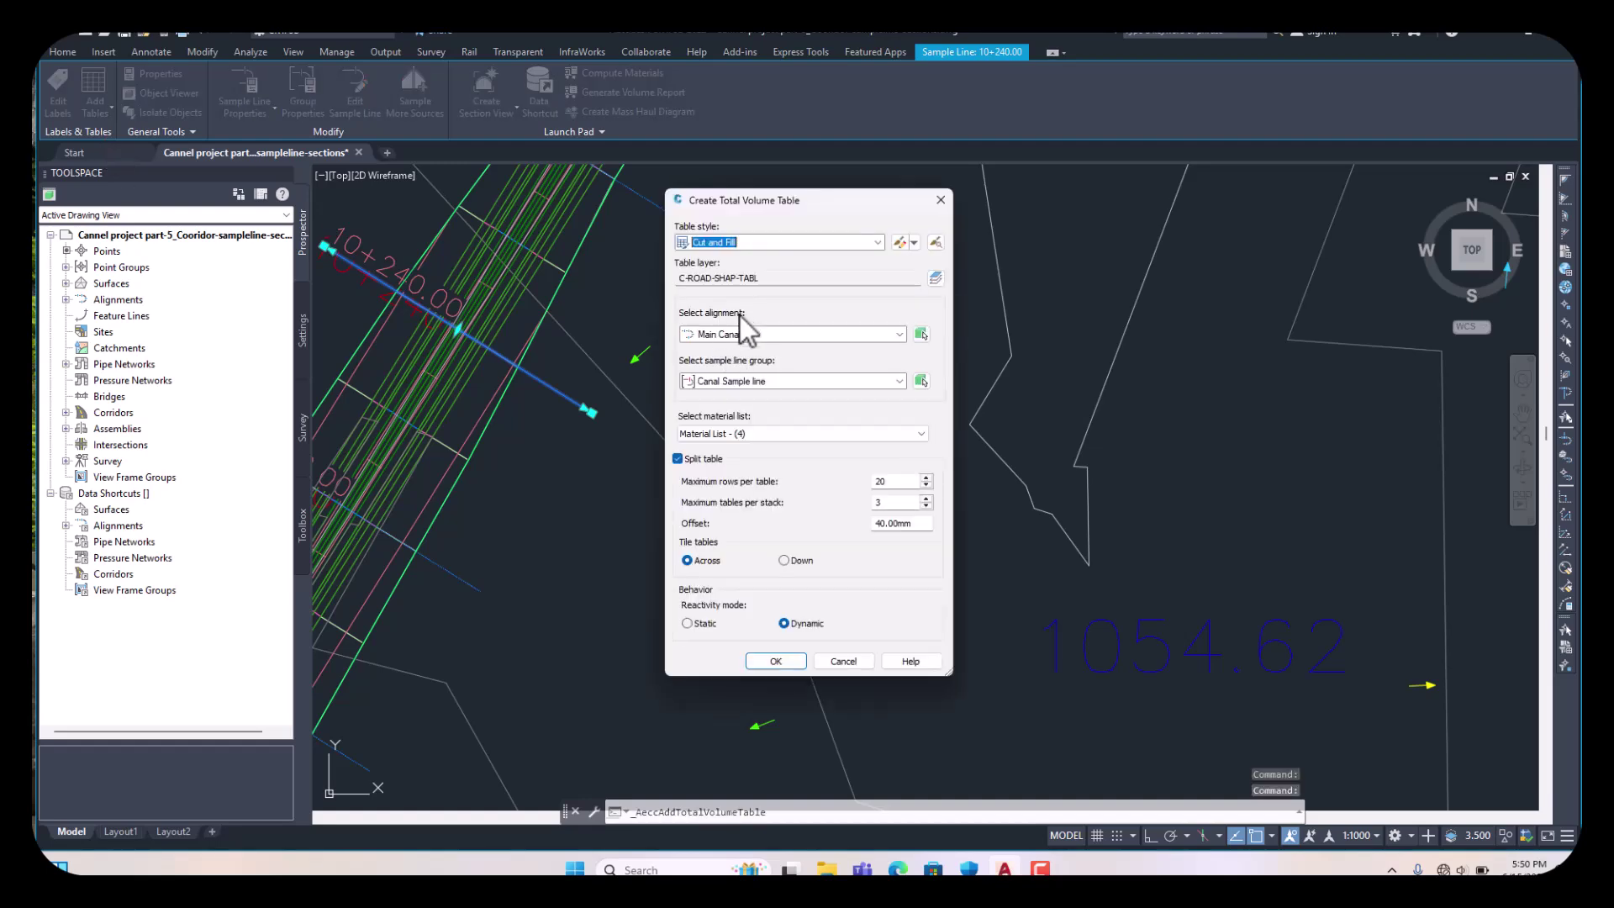
left_click(773, 661)
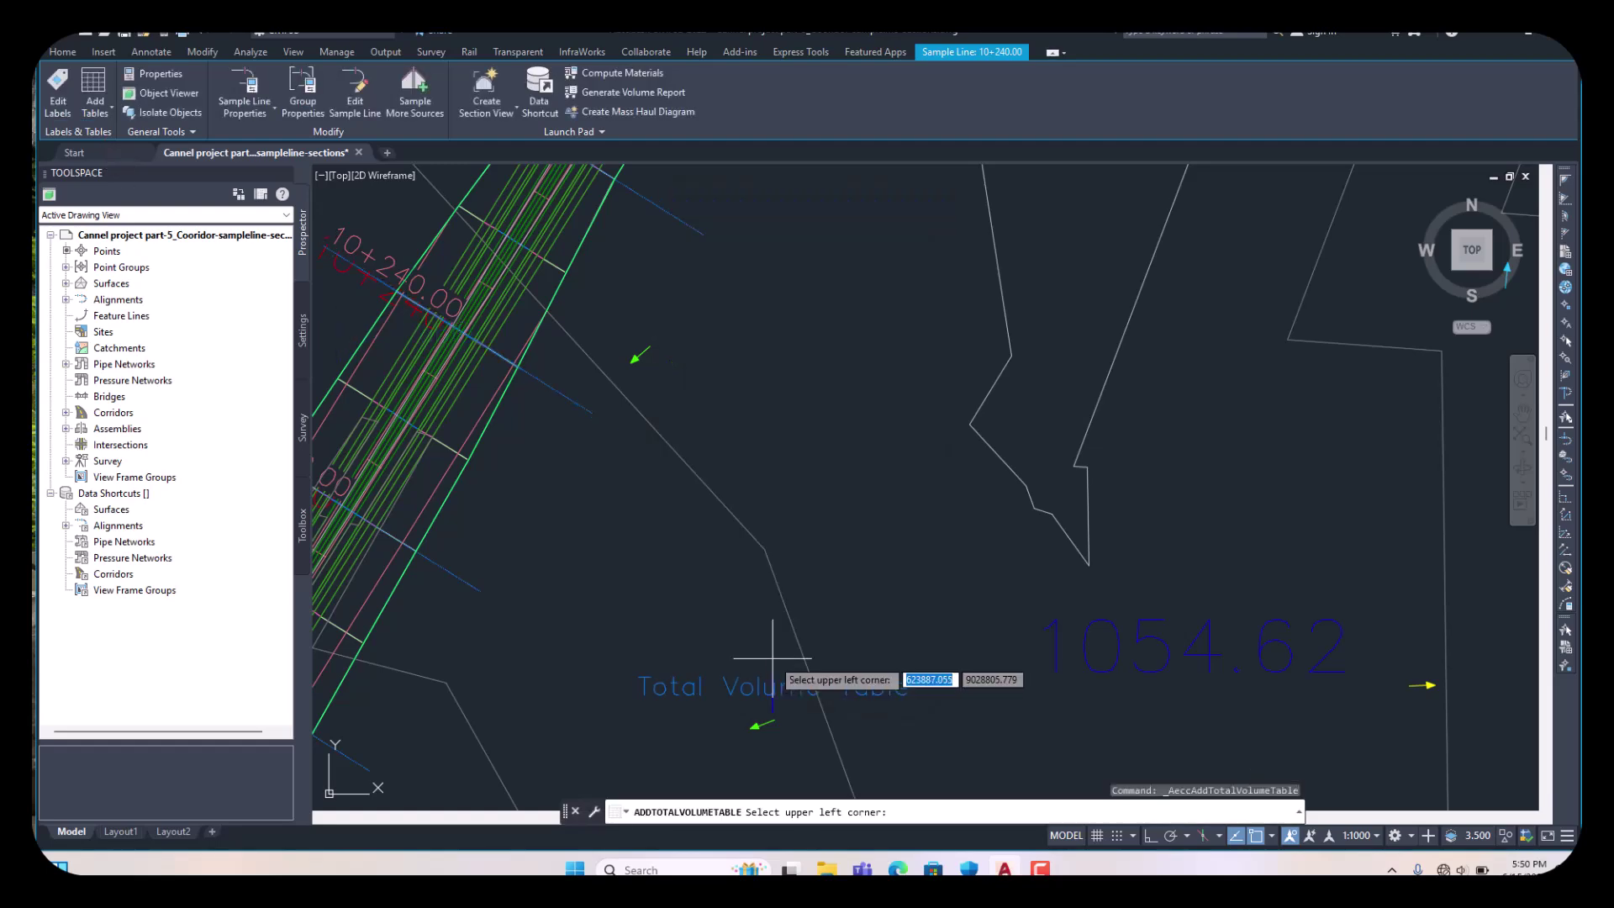
scroll(706, 471, "down", 3)
scroll(700, 461, "down", 6)
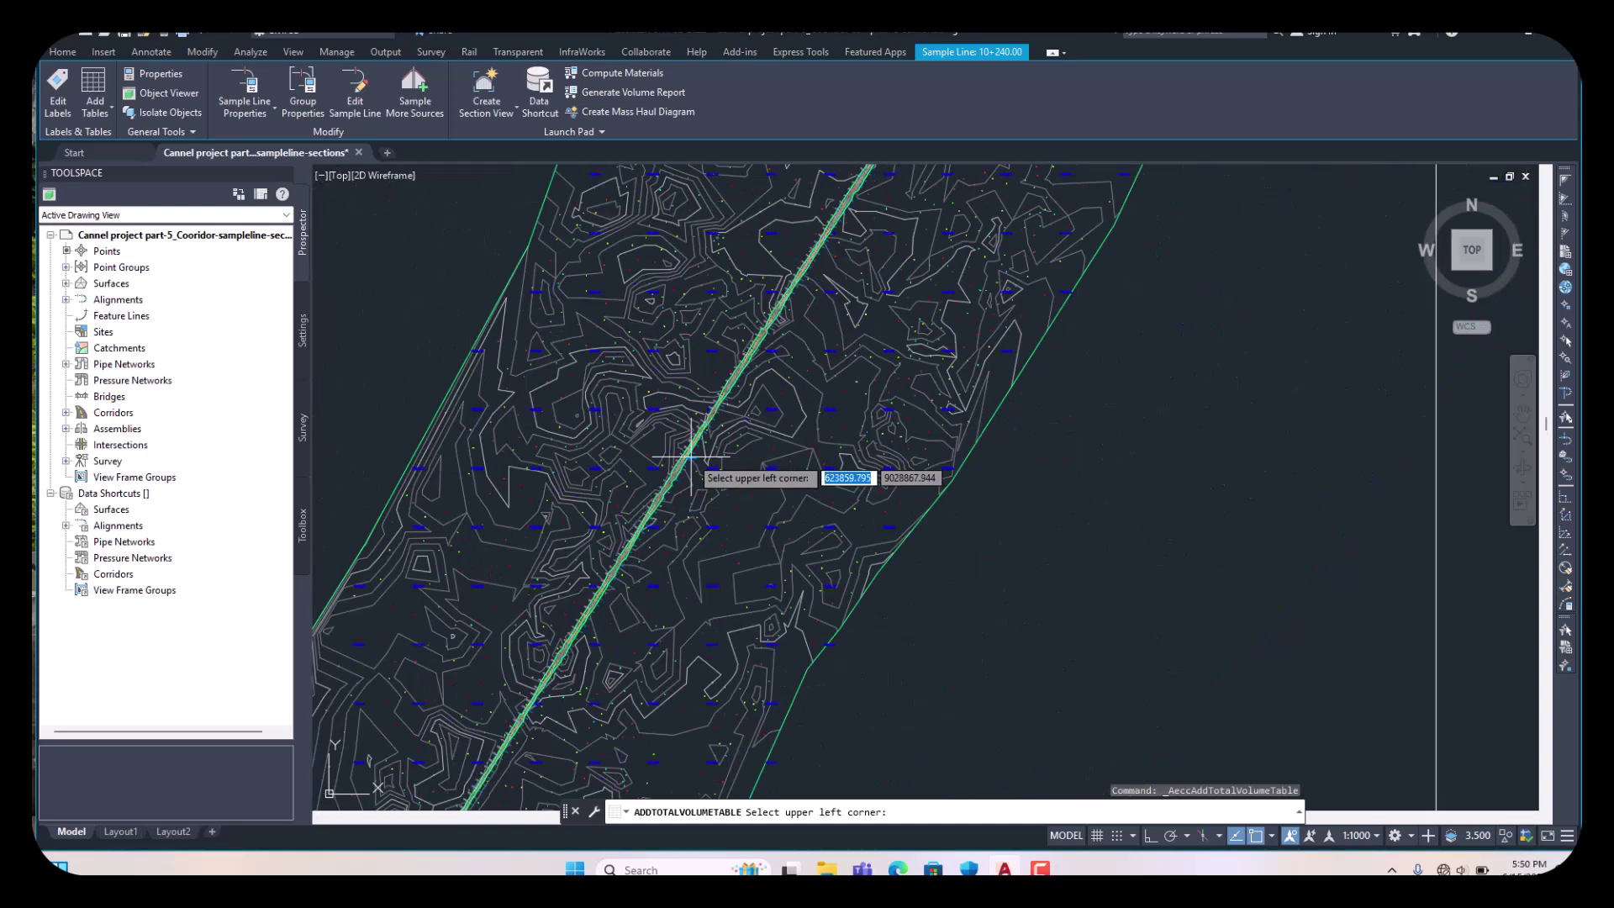
scroll(680, 473, "up", 2)
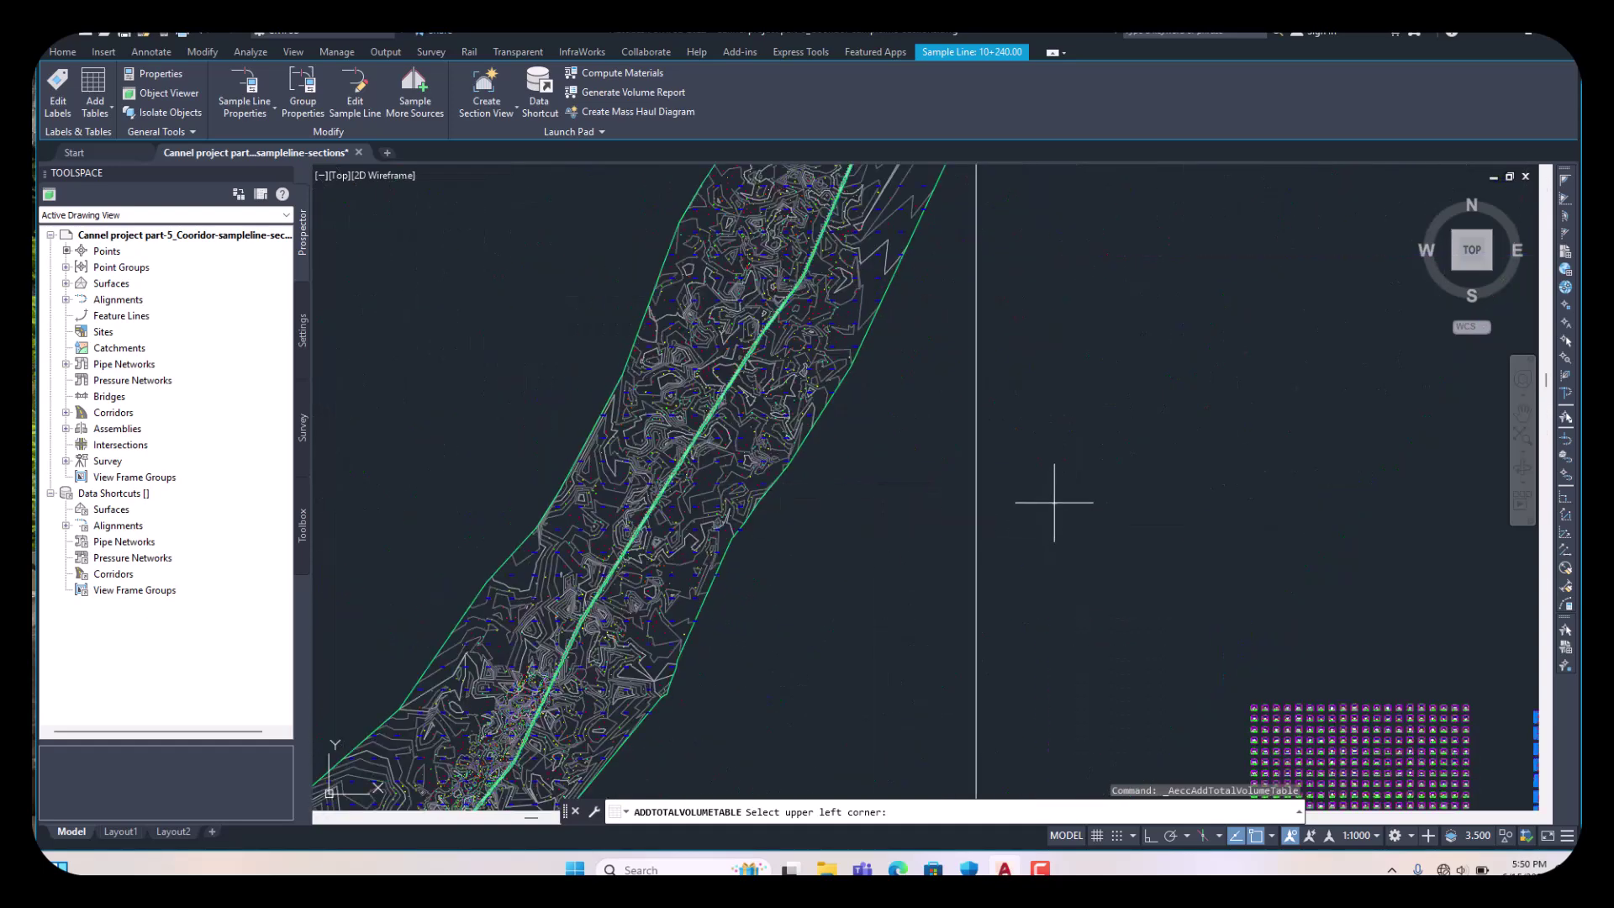
scroll(1097, 533, "up", 3)
scroll(1084, 533, "down", 2)
left_click(1084, 533)
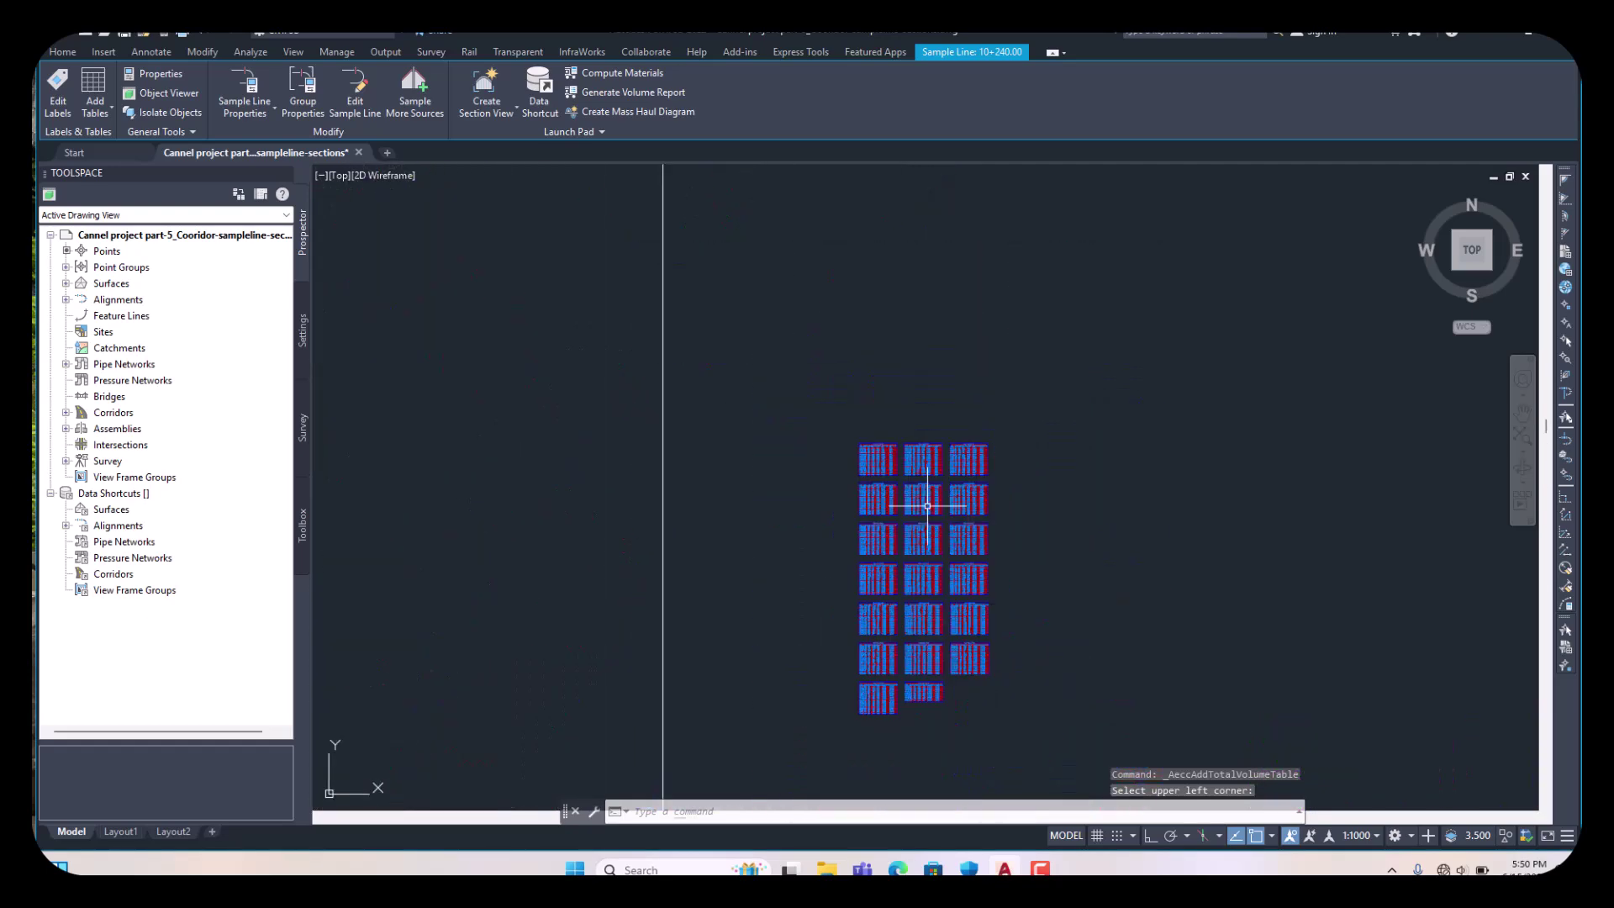
scroll(883, 504, "down", 4)
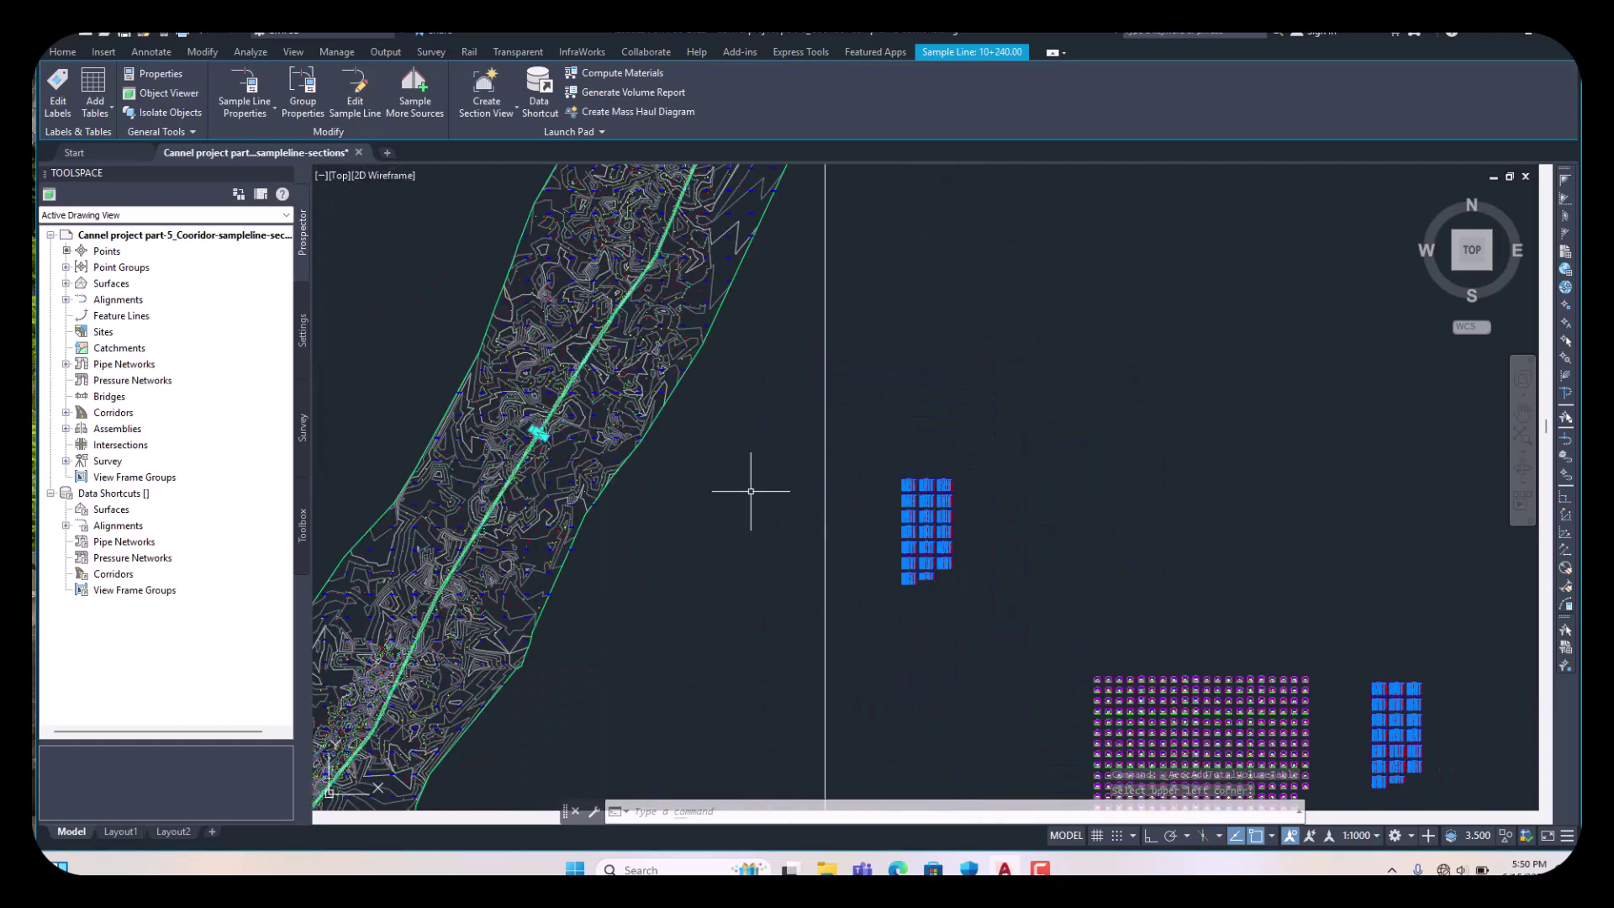
key("Escape")
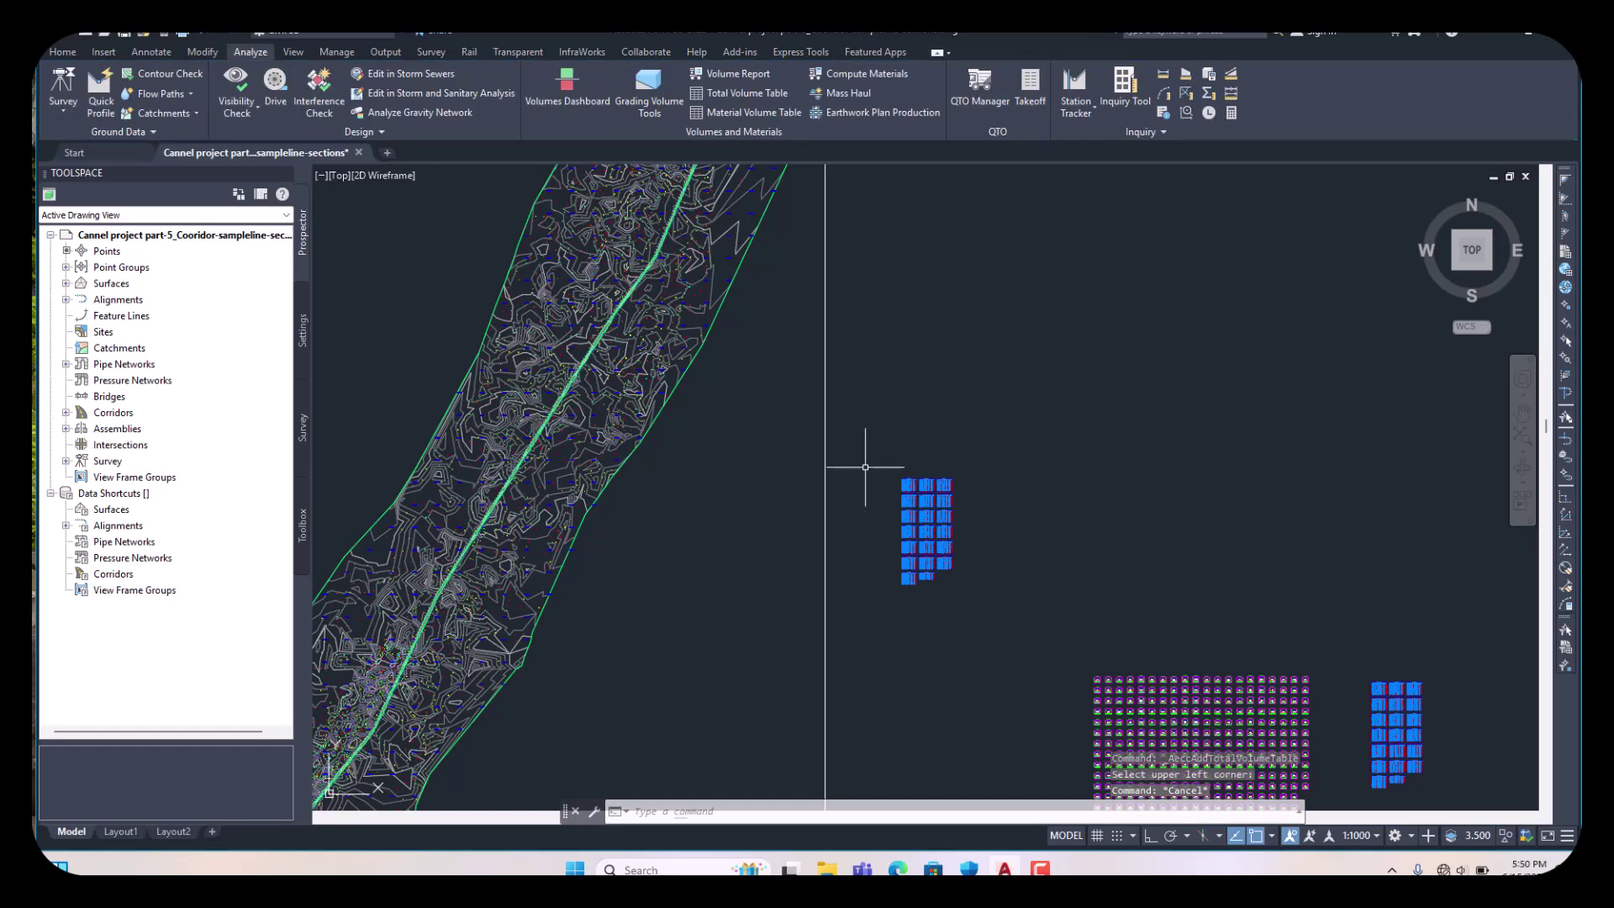
- Delete the second set of total volume tables between the canal surface and the section views
left_click(865, 461)
left_click(969, 606)
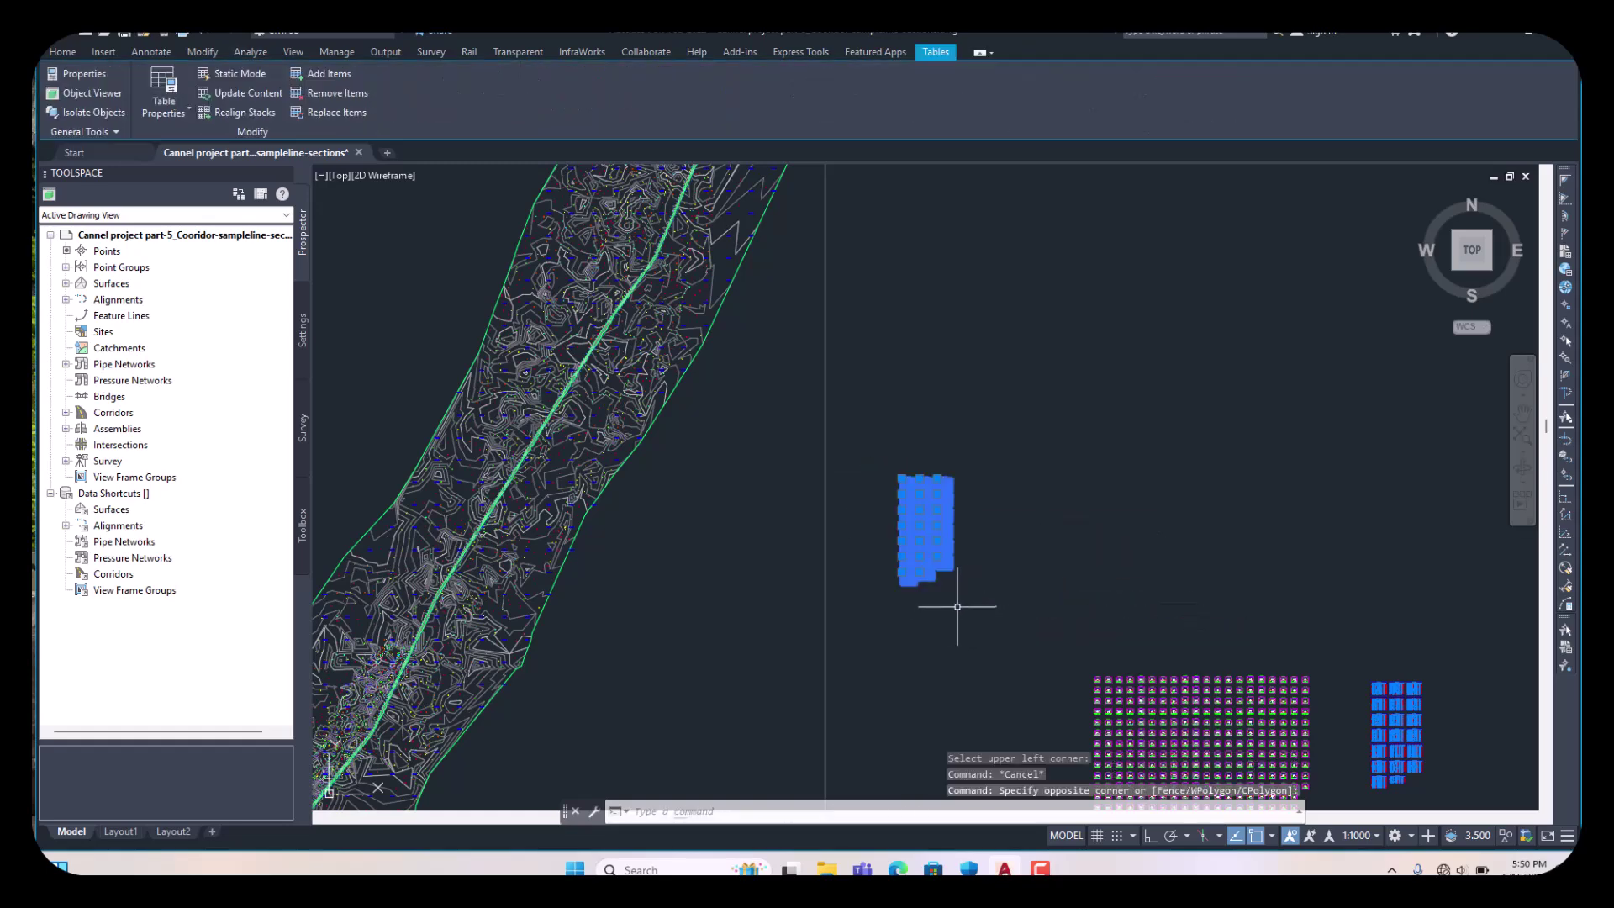
key("Delete")
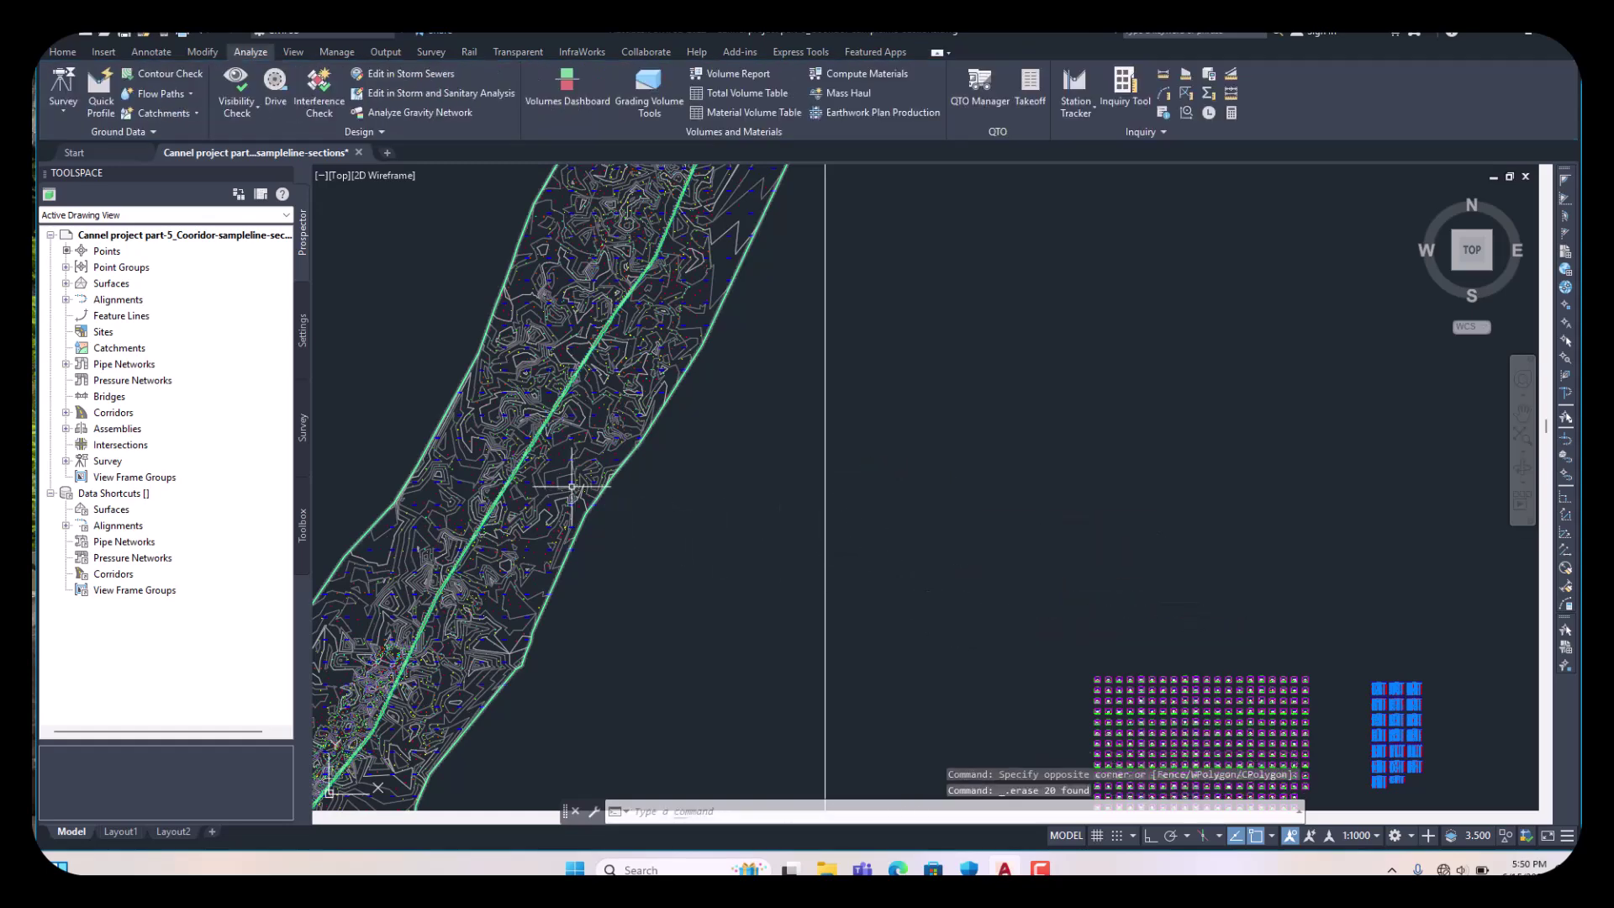
- Open the Sample Line Group Properties of the Canal Sample line group through sample line 9+920.00
scroll(541, 462, "up", 6)
scroll(389, 354, "up", 2)
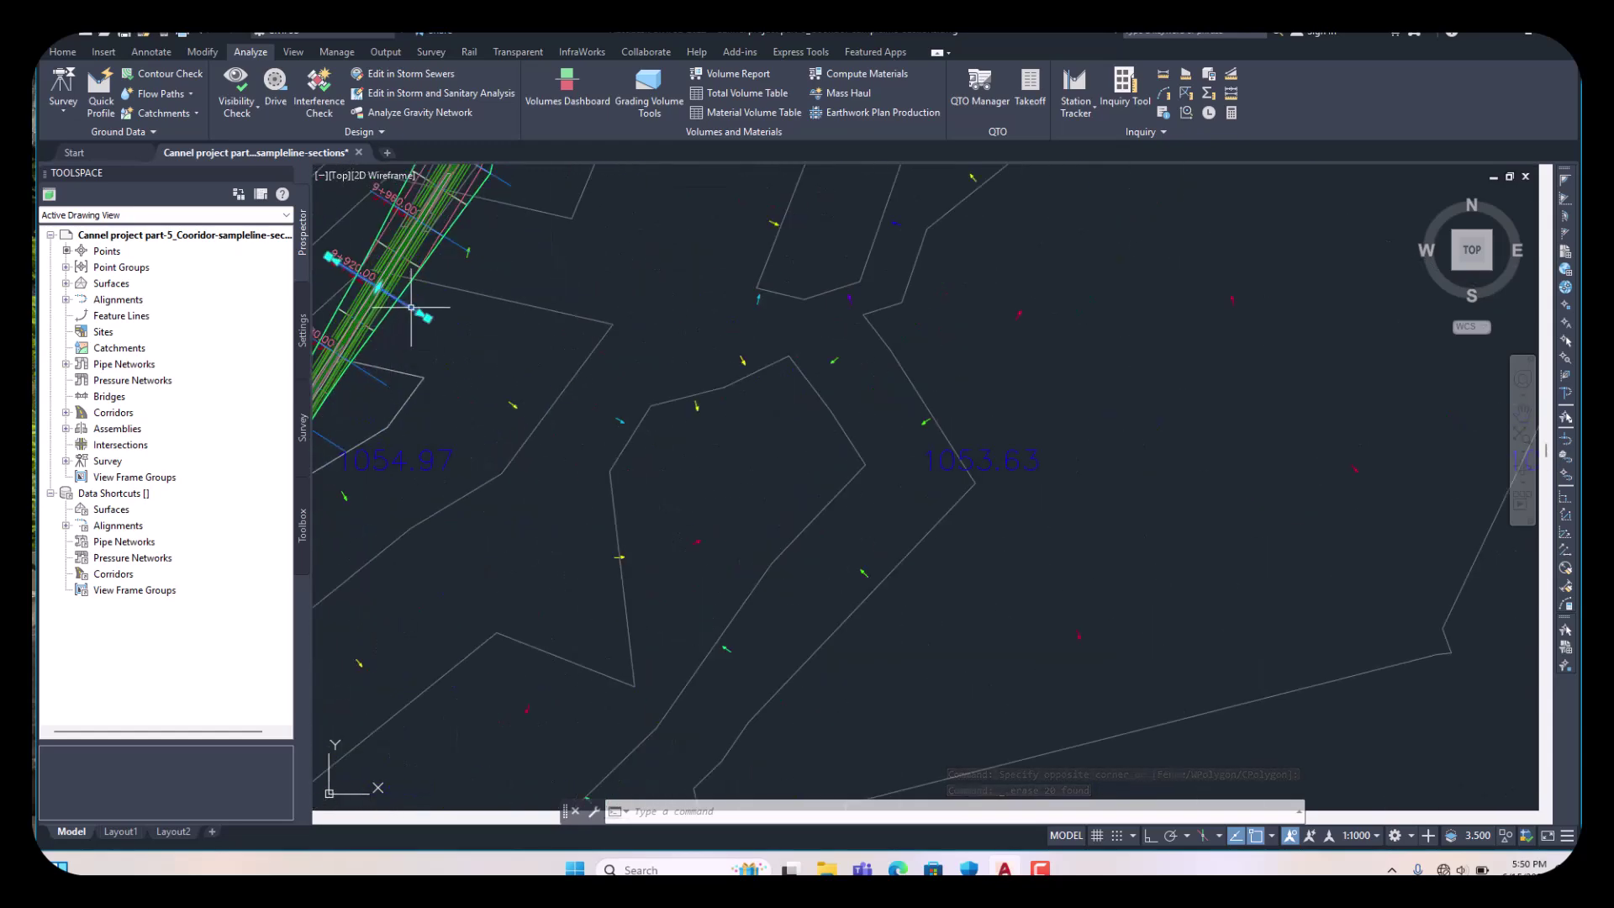
left_click(411, 308)
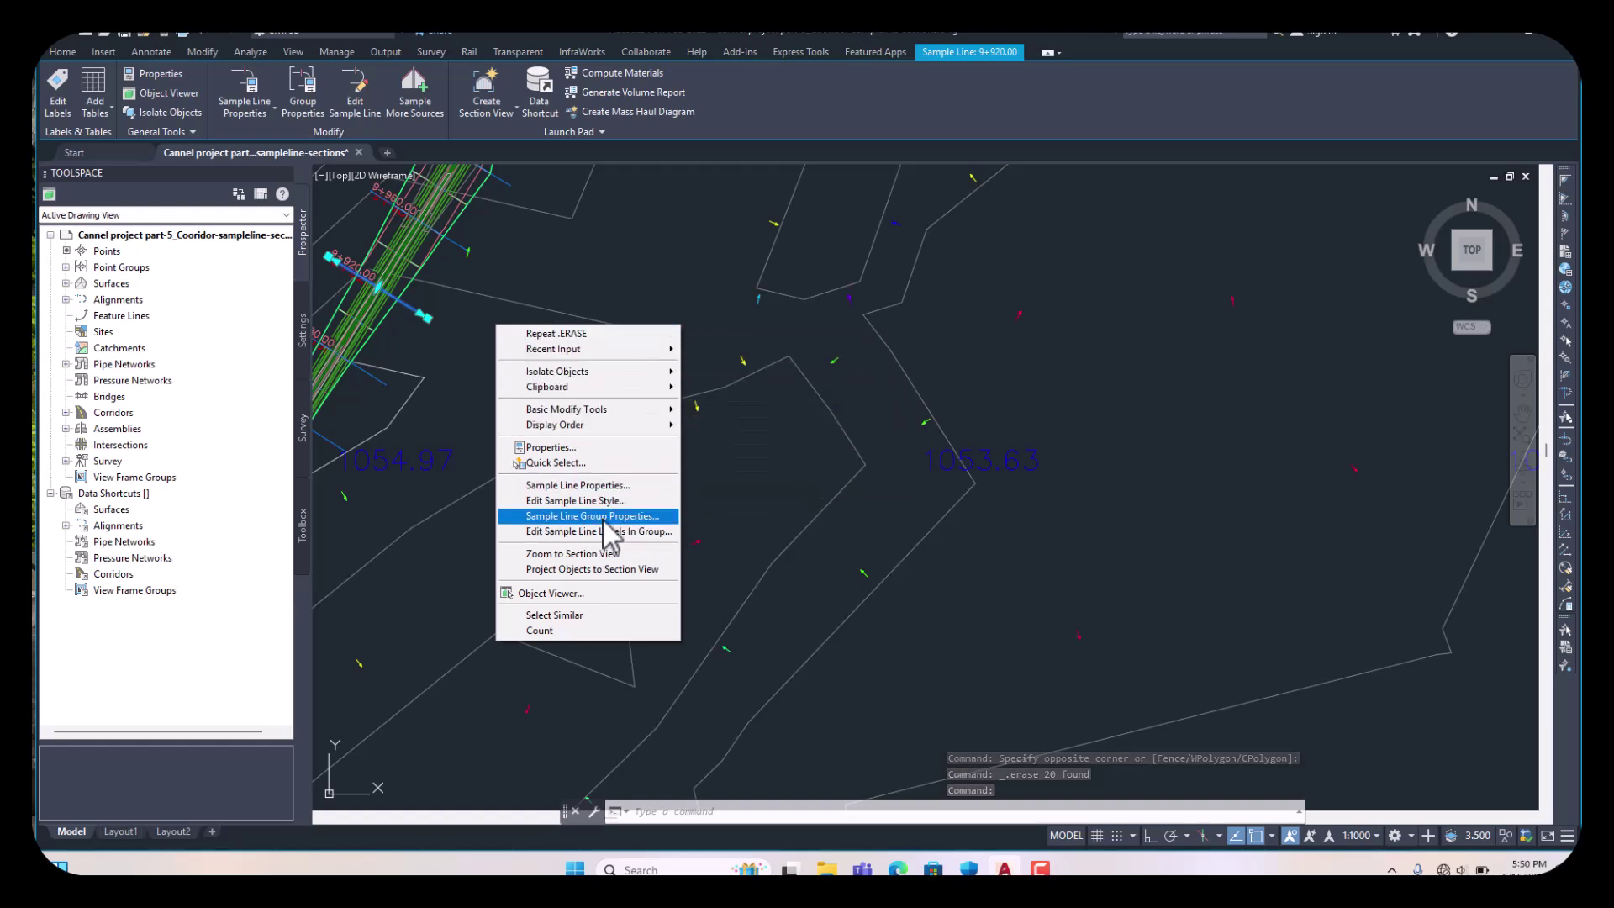
left_click(604, 516)
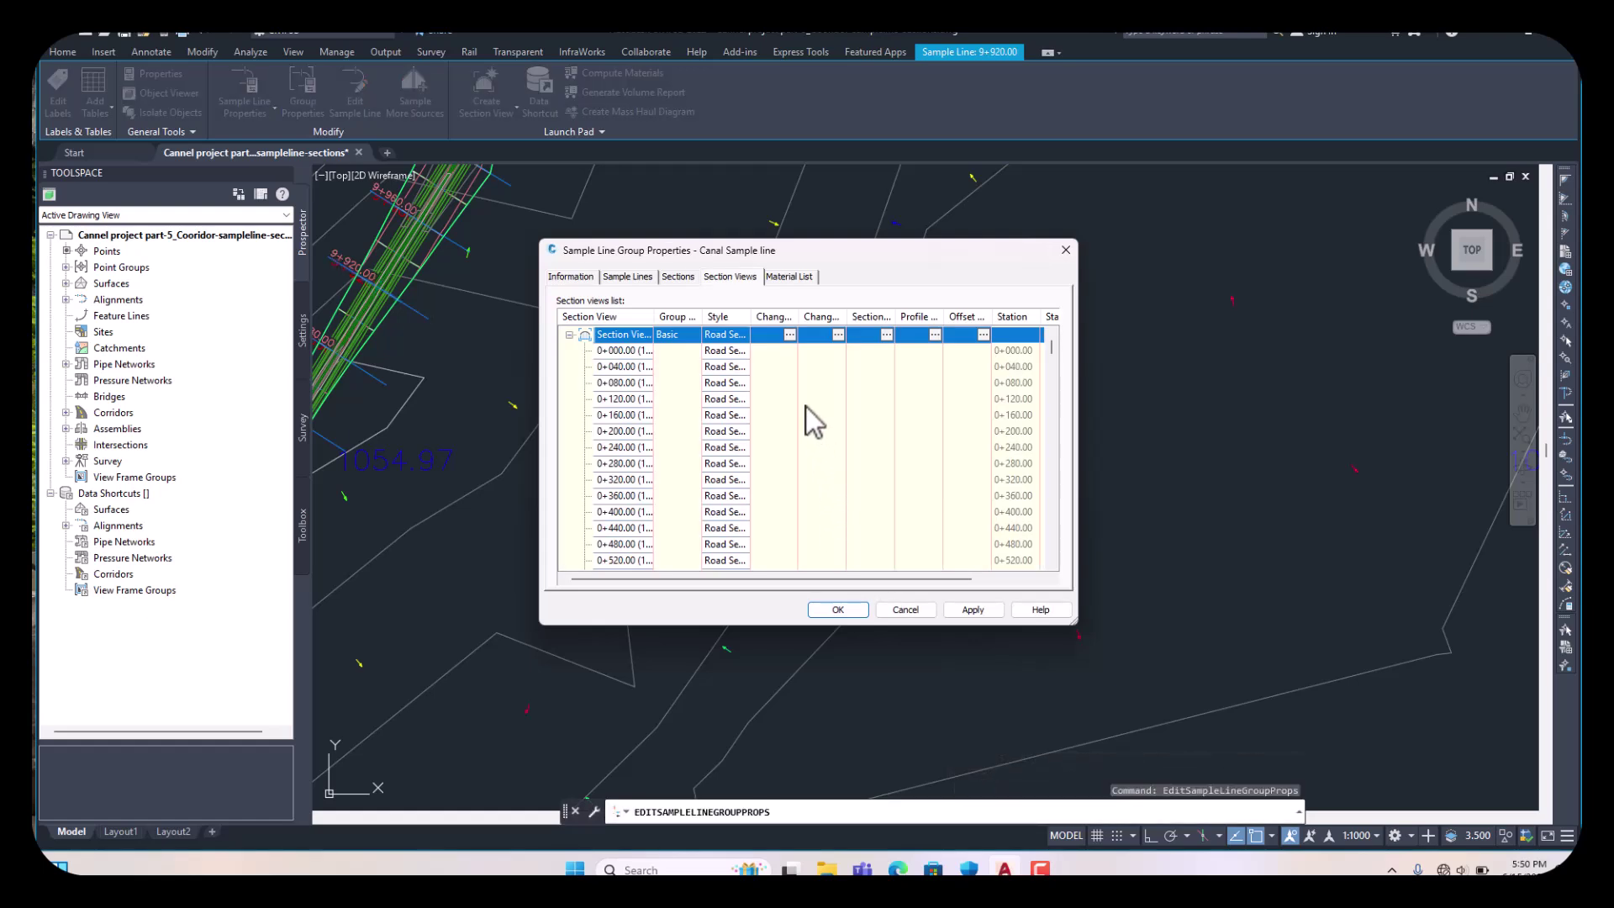
- Check the section view group's section display controls and band settings, closing both without changes
left_click(886, 339)
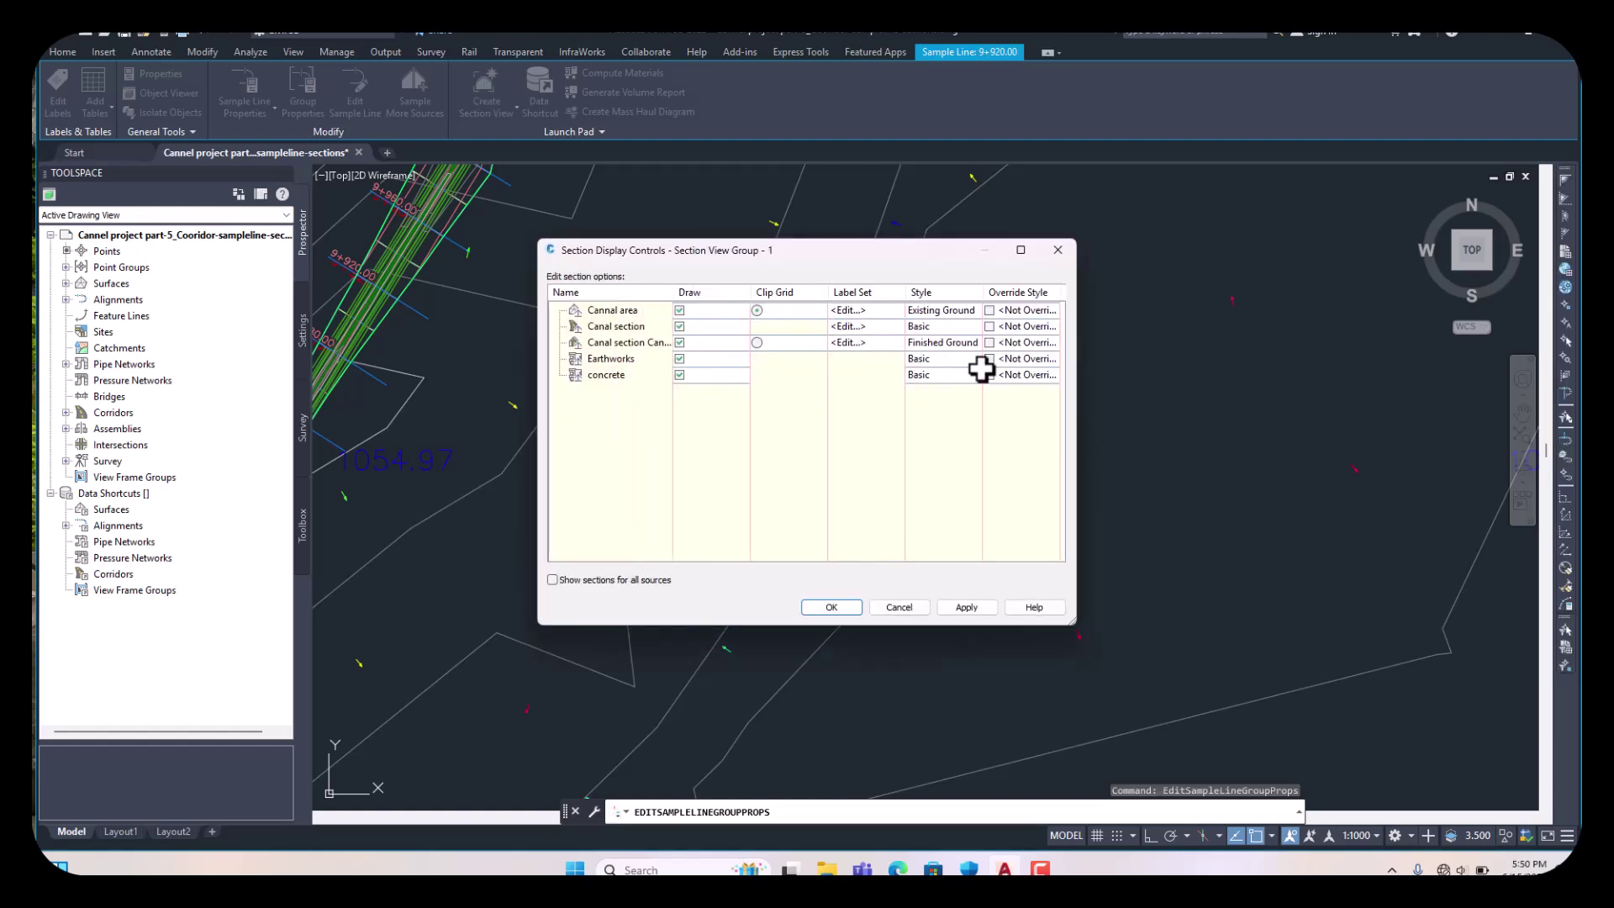
left_click(1057, 249)
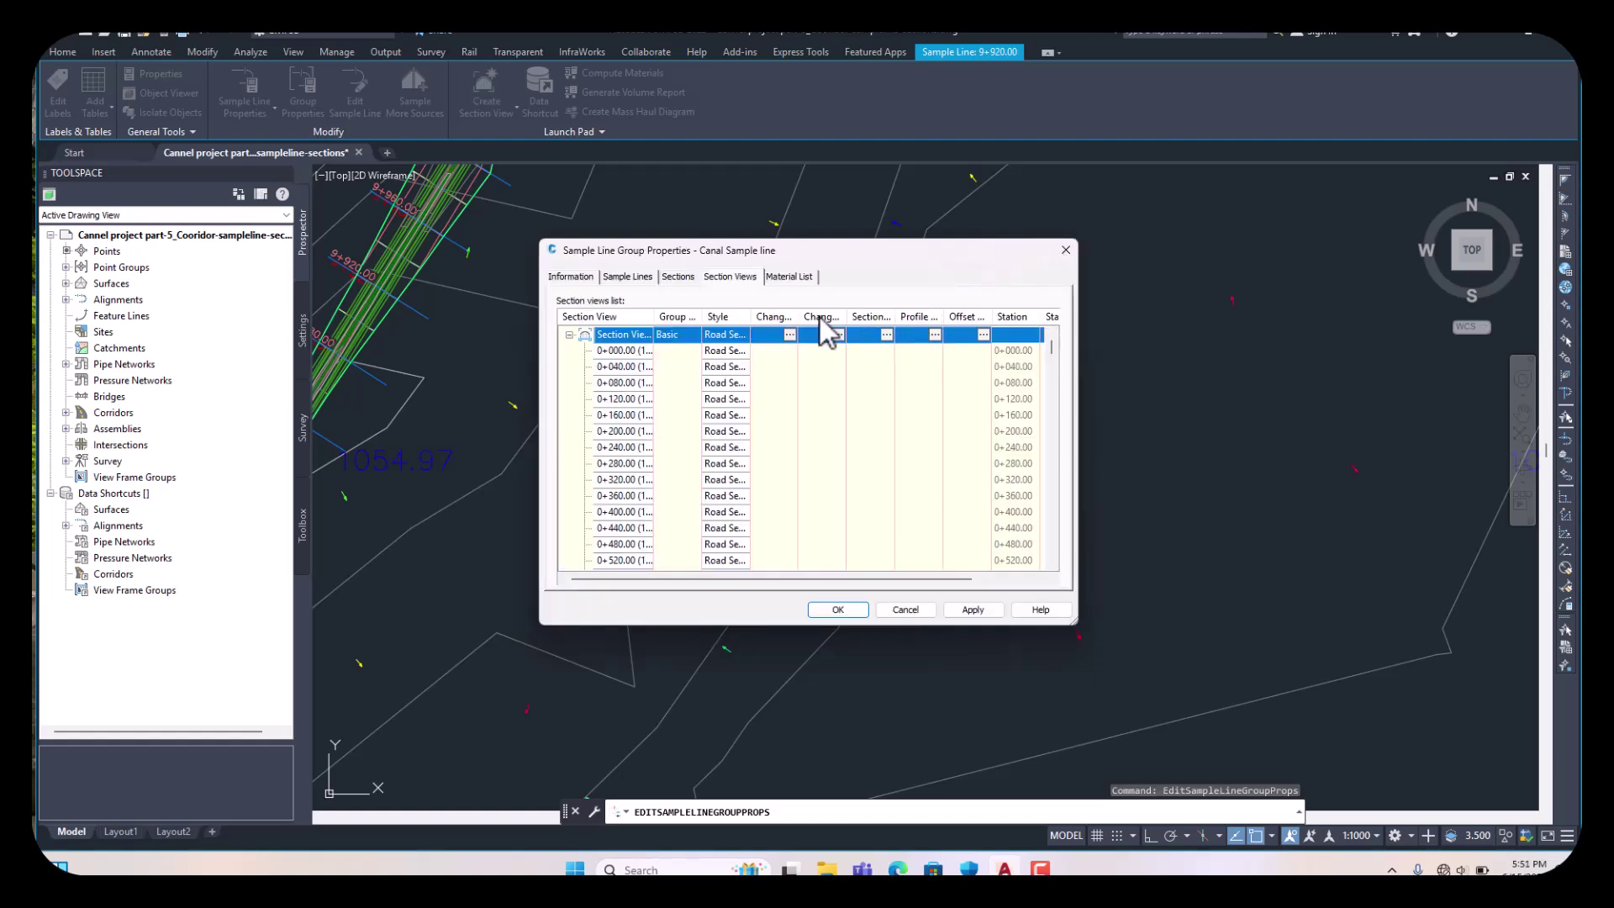
left_click(789, 335)
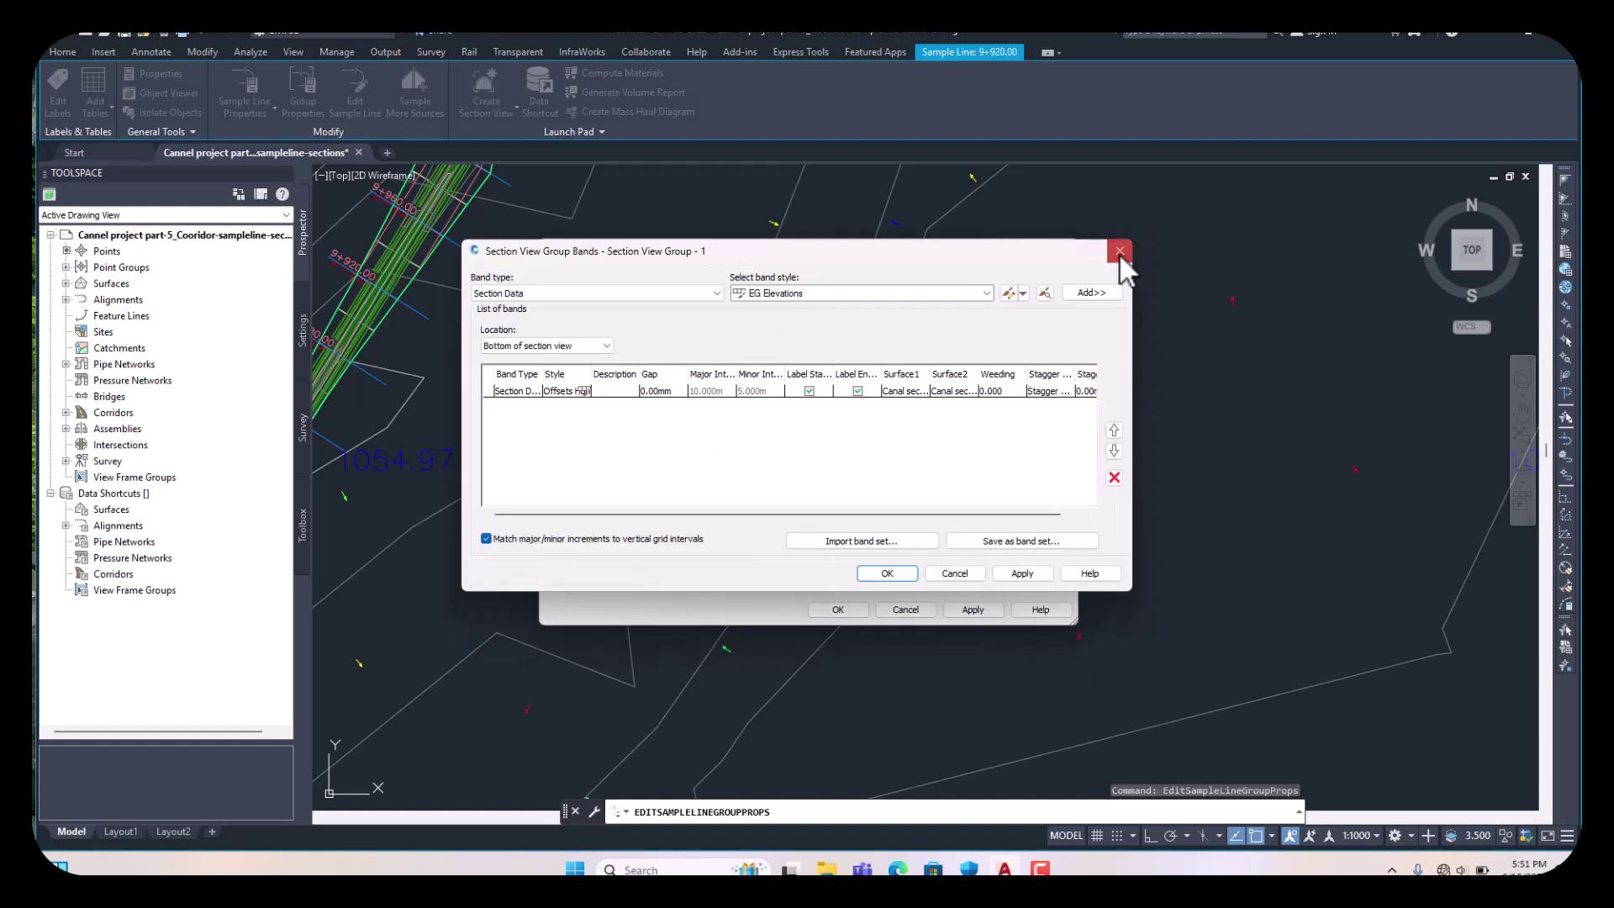
left_click(1119, 251)
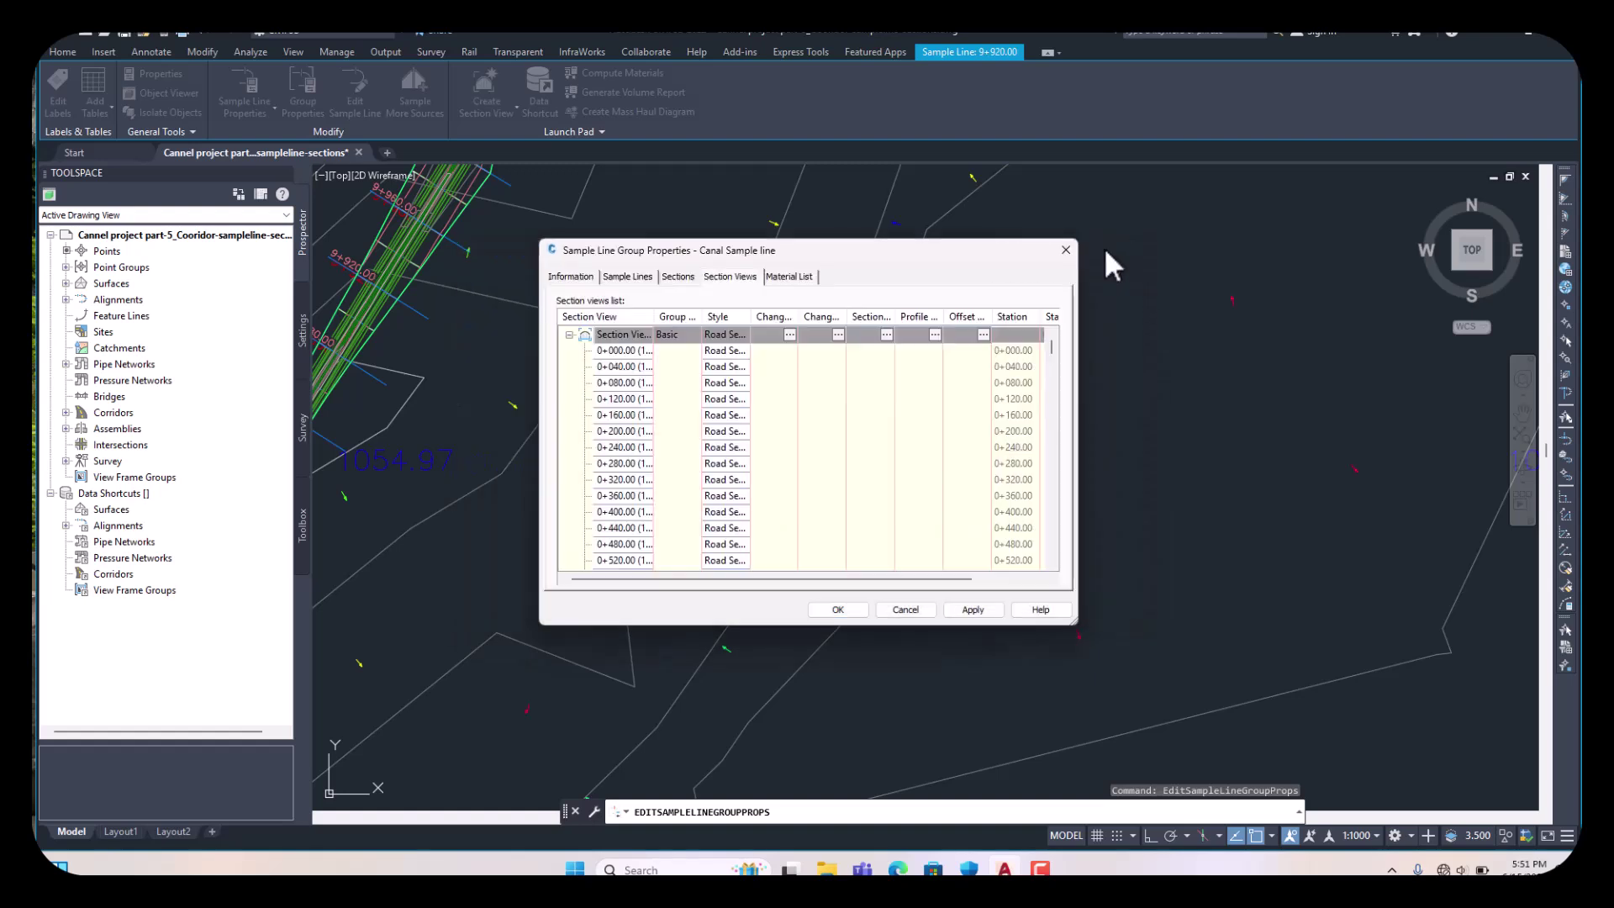
- Add a Basic-style Total Volume table to Section View Group - 1 and set the table layout to Vertical
left_click(838, 335)
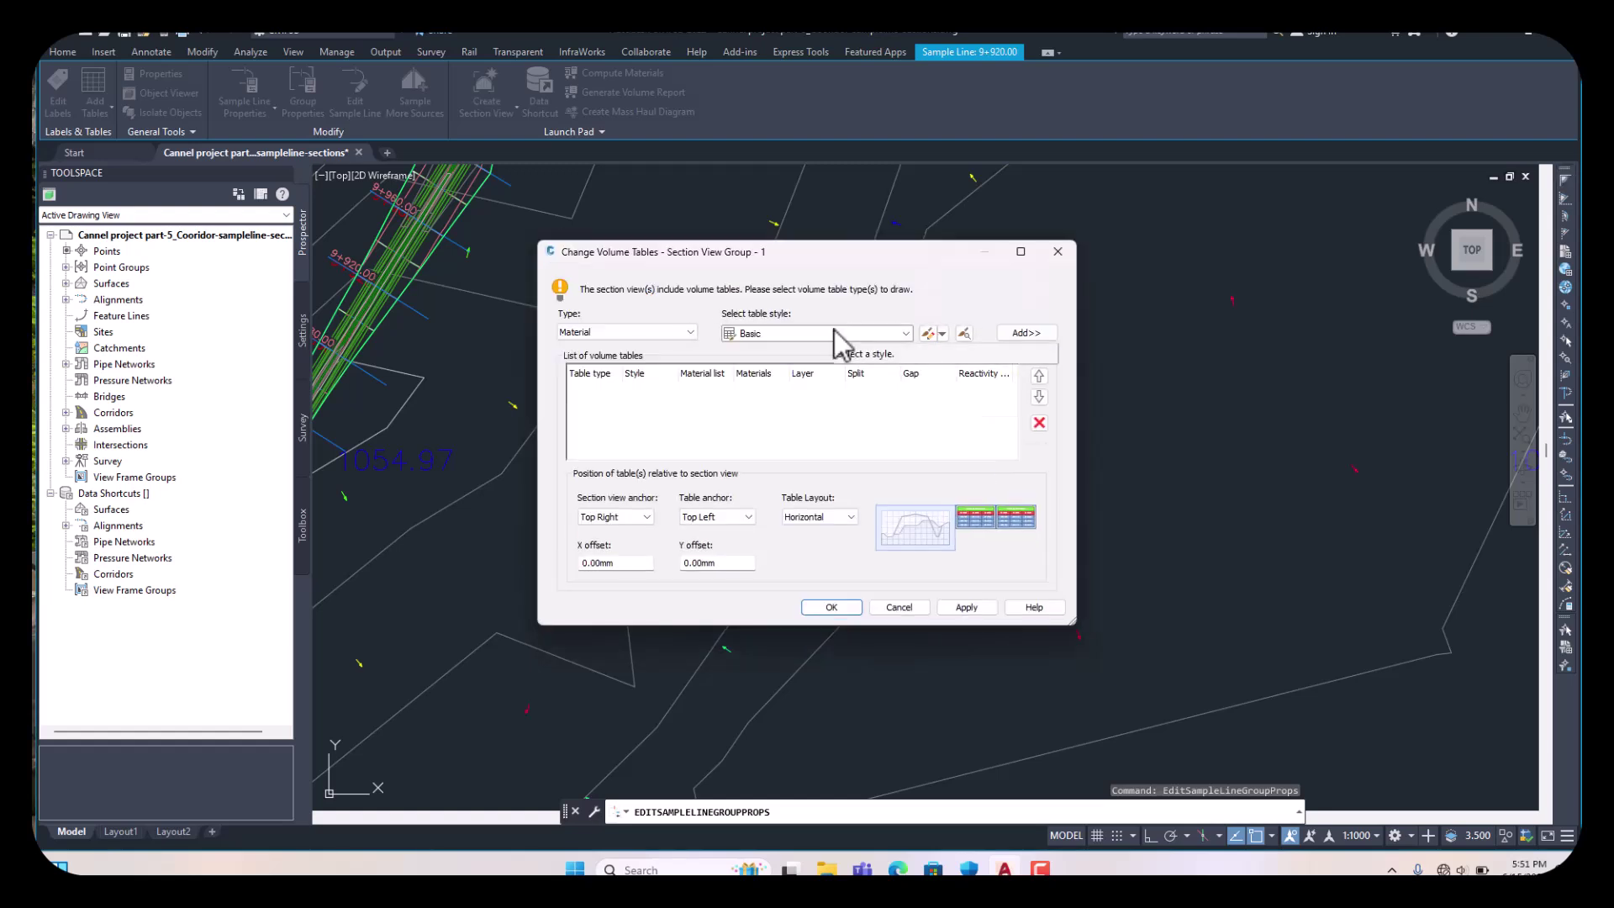
left_click(691, 332)
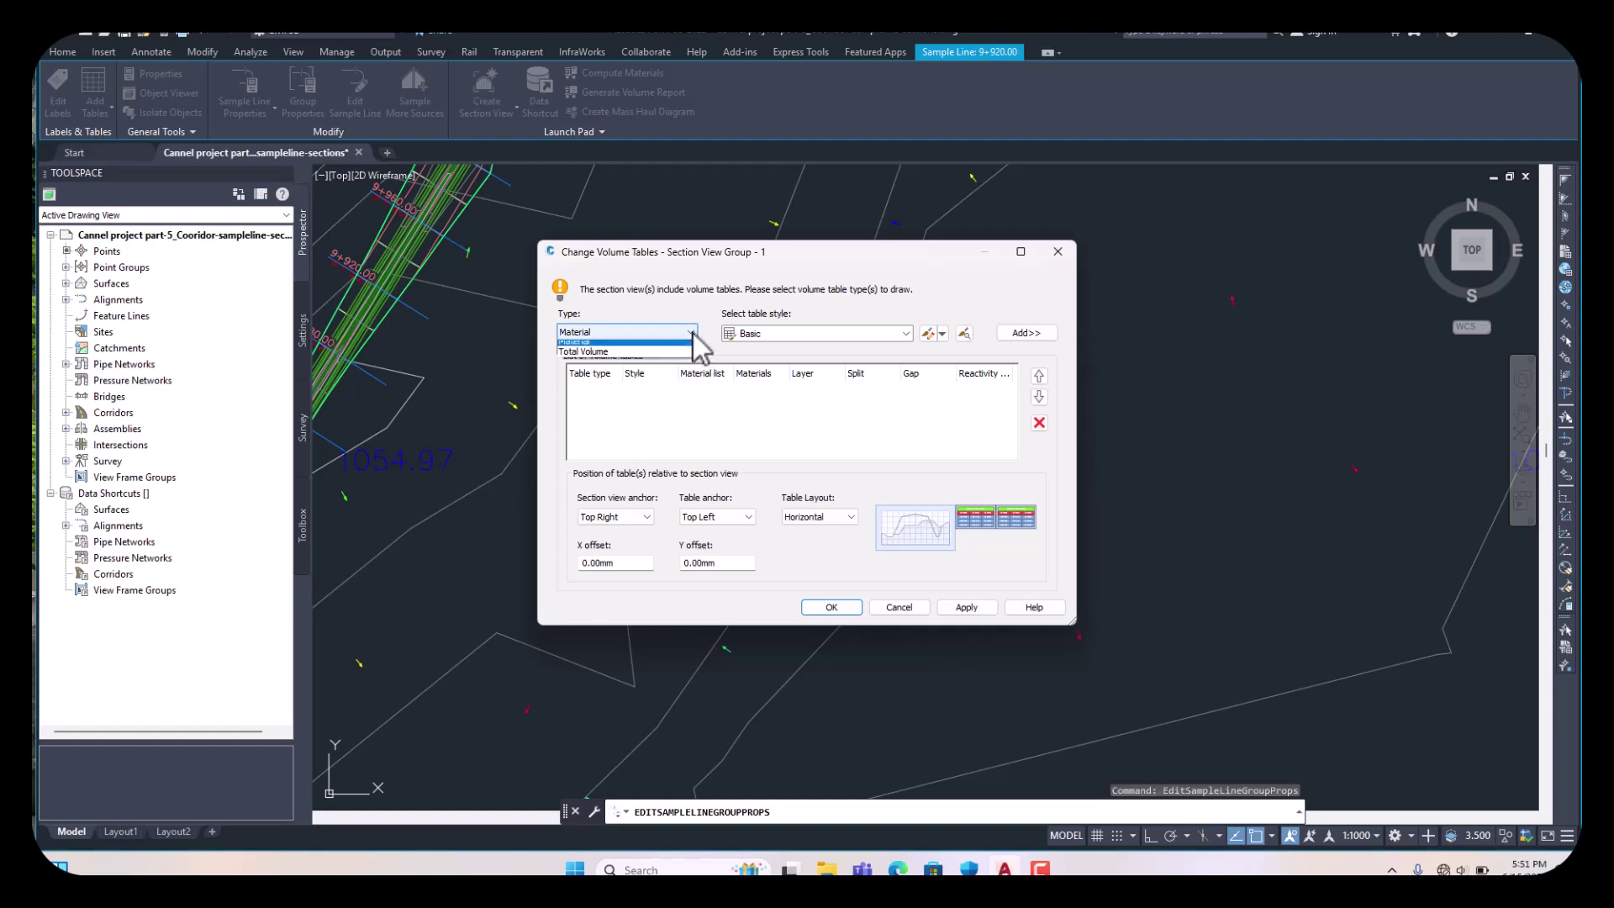
left_click(600, 359)
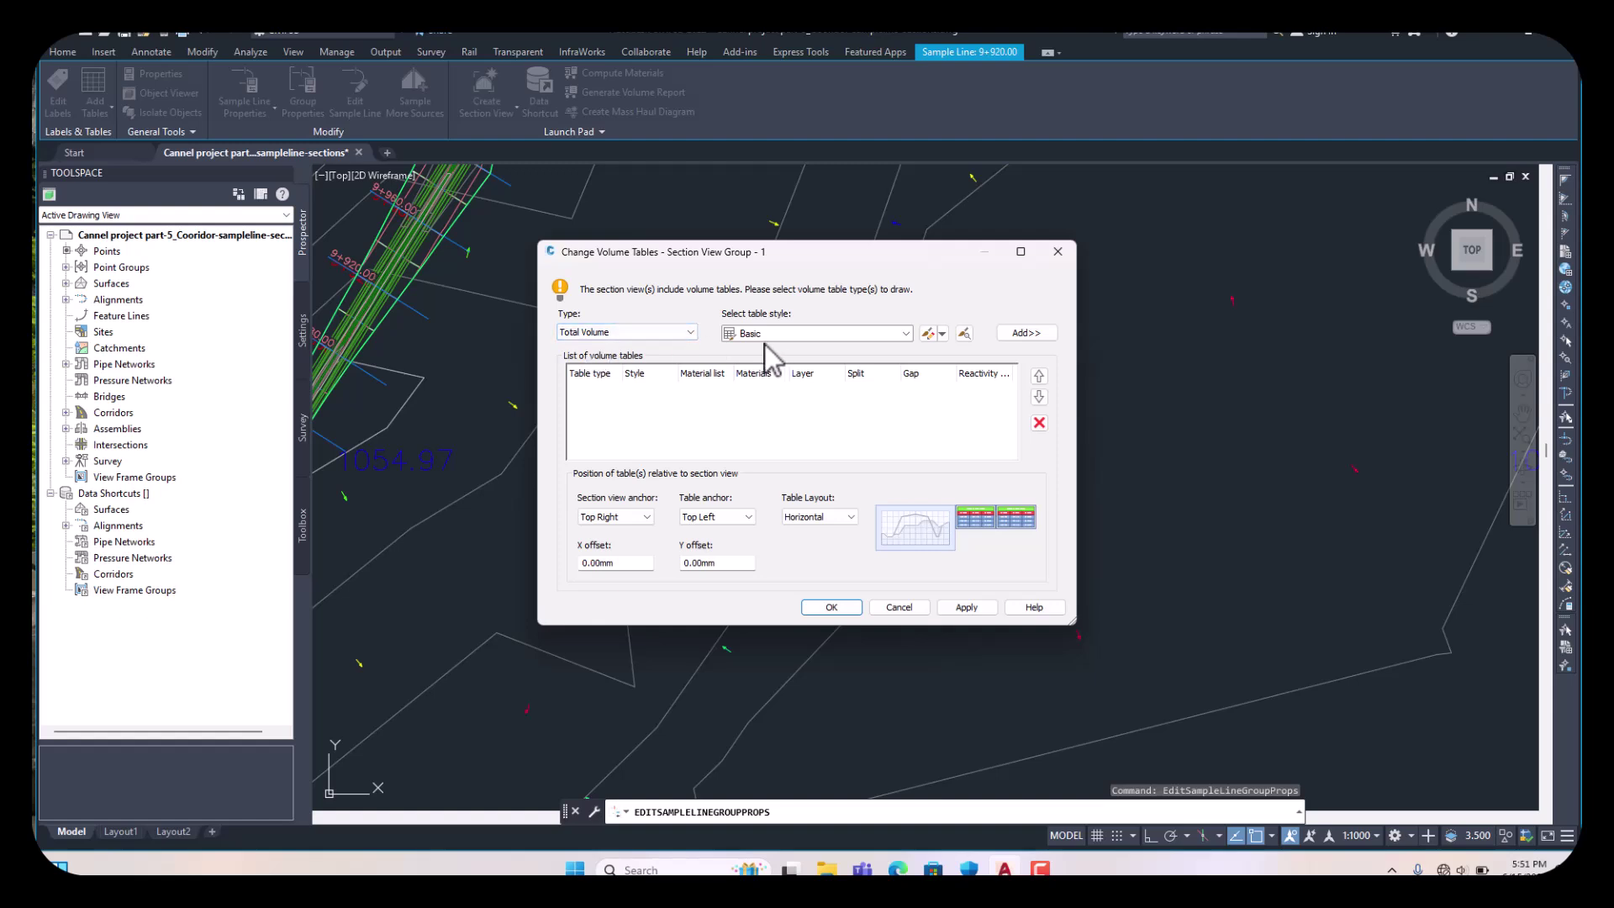
left_click(906, 335)
left_click(908, 351)
left_click(1027, 333)
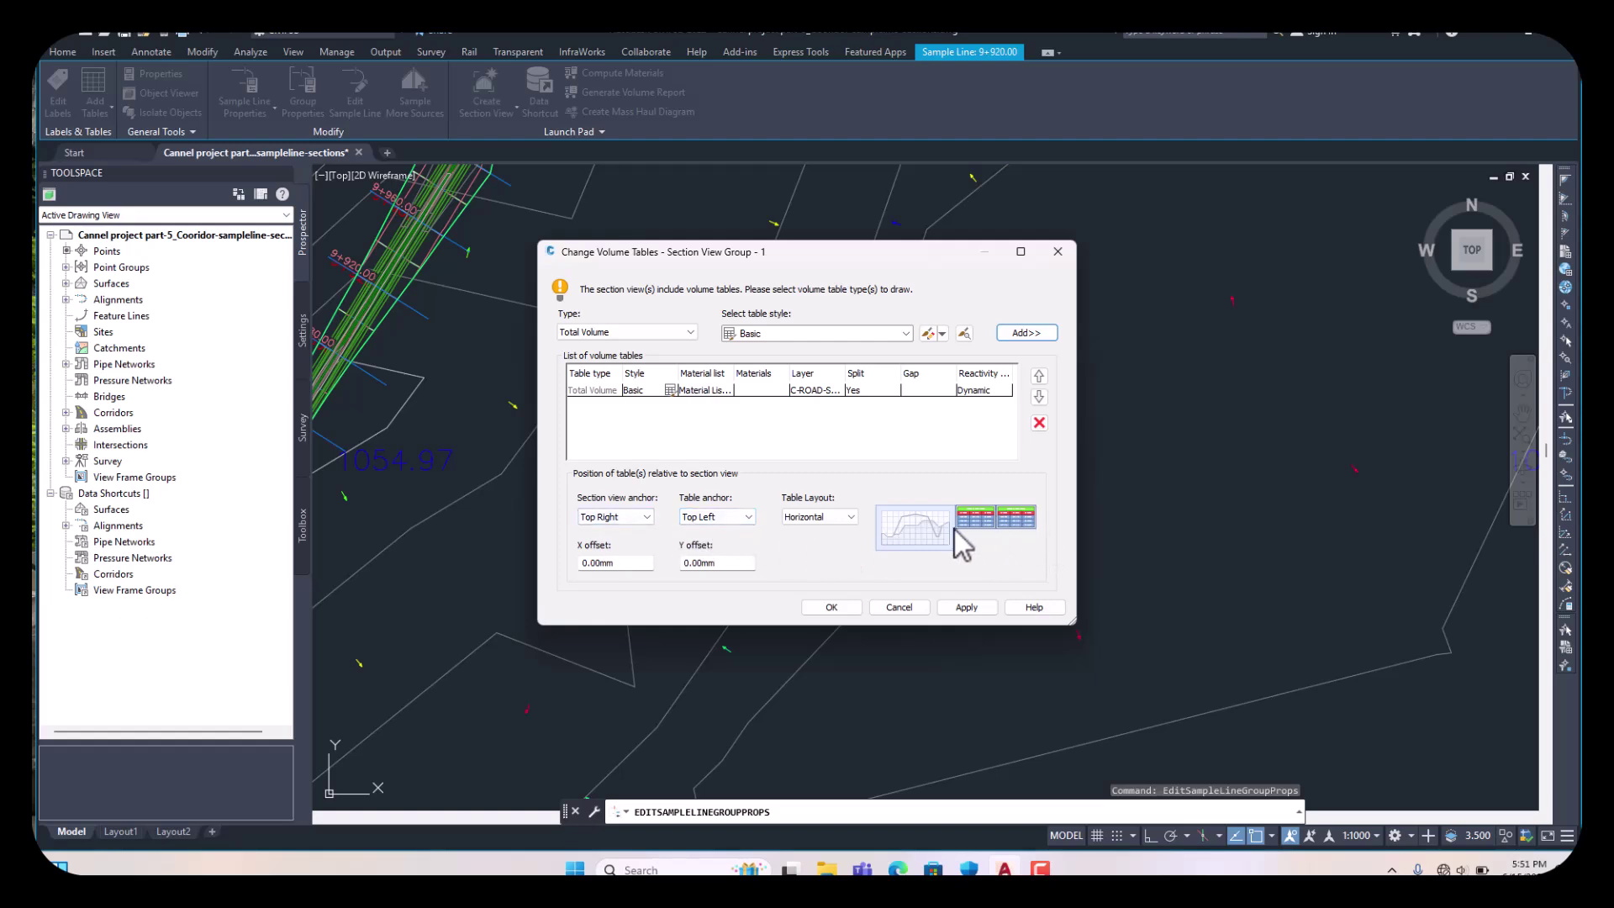
left_click(853, 519)
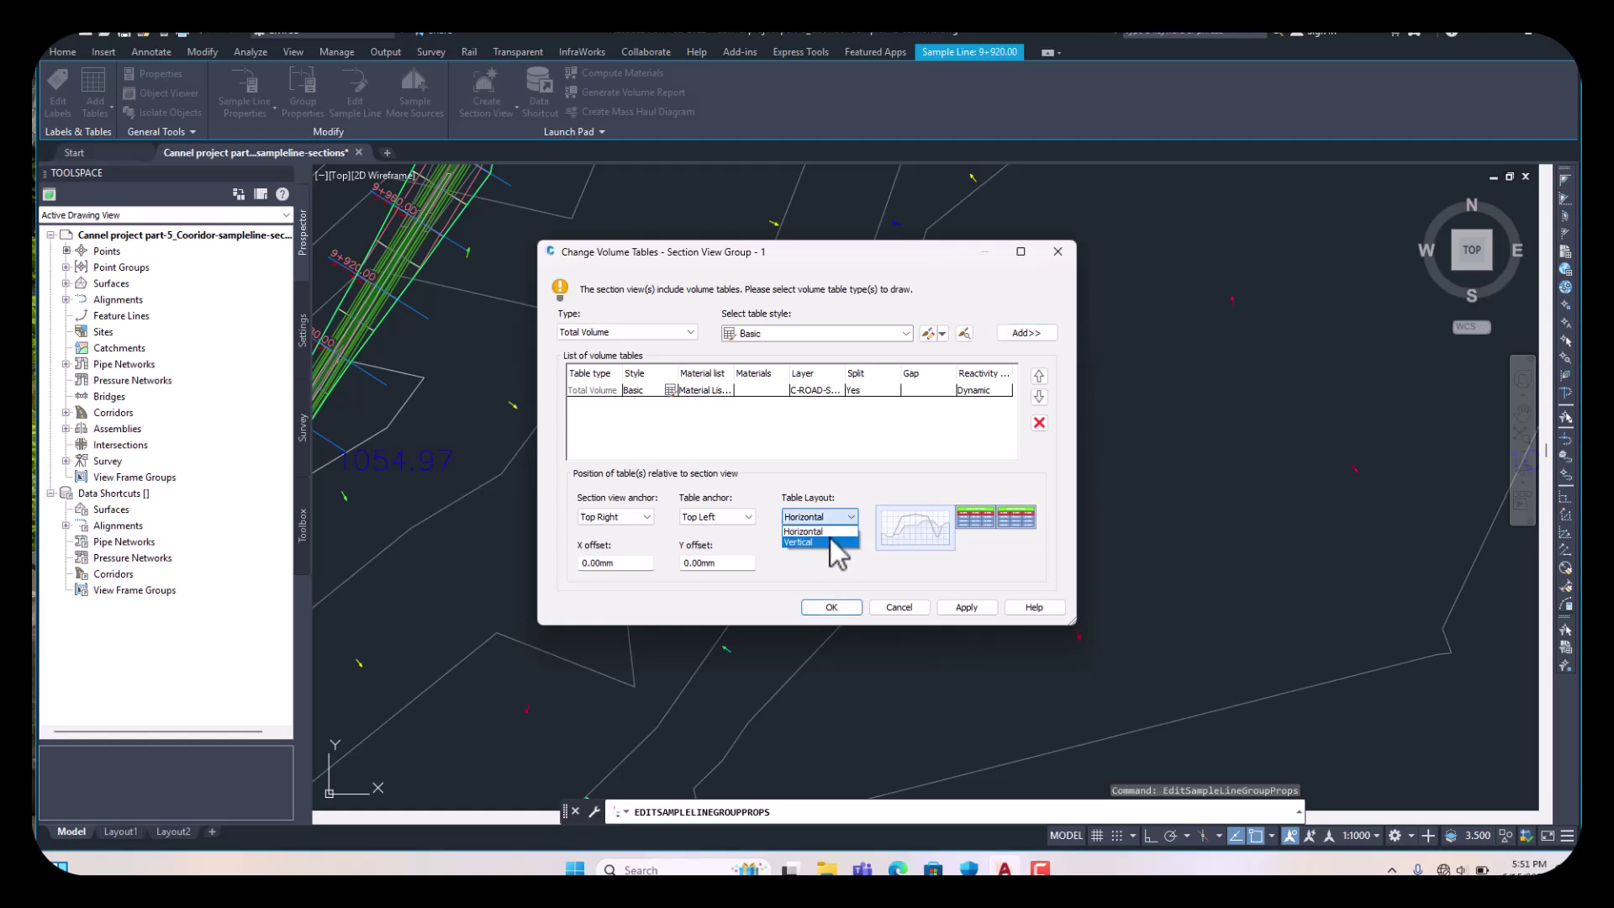
left_click(827, 542)
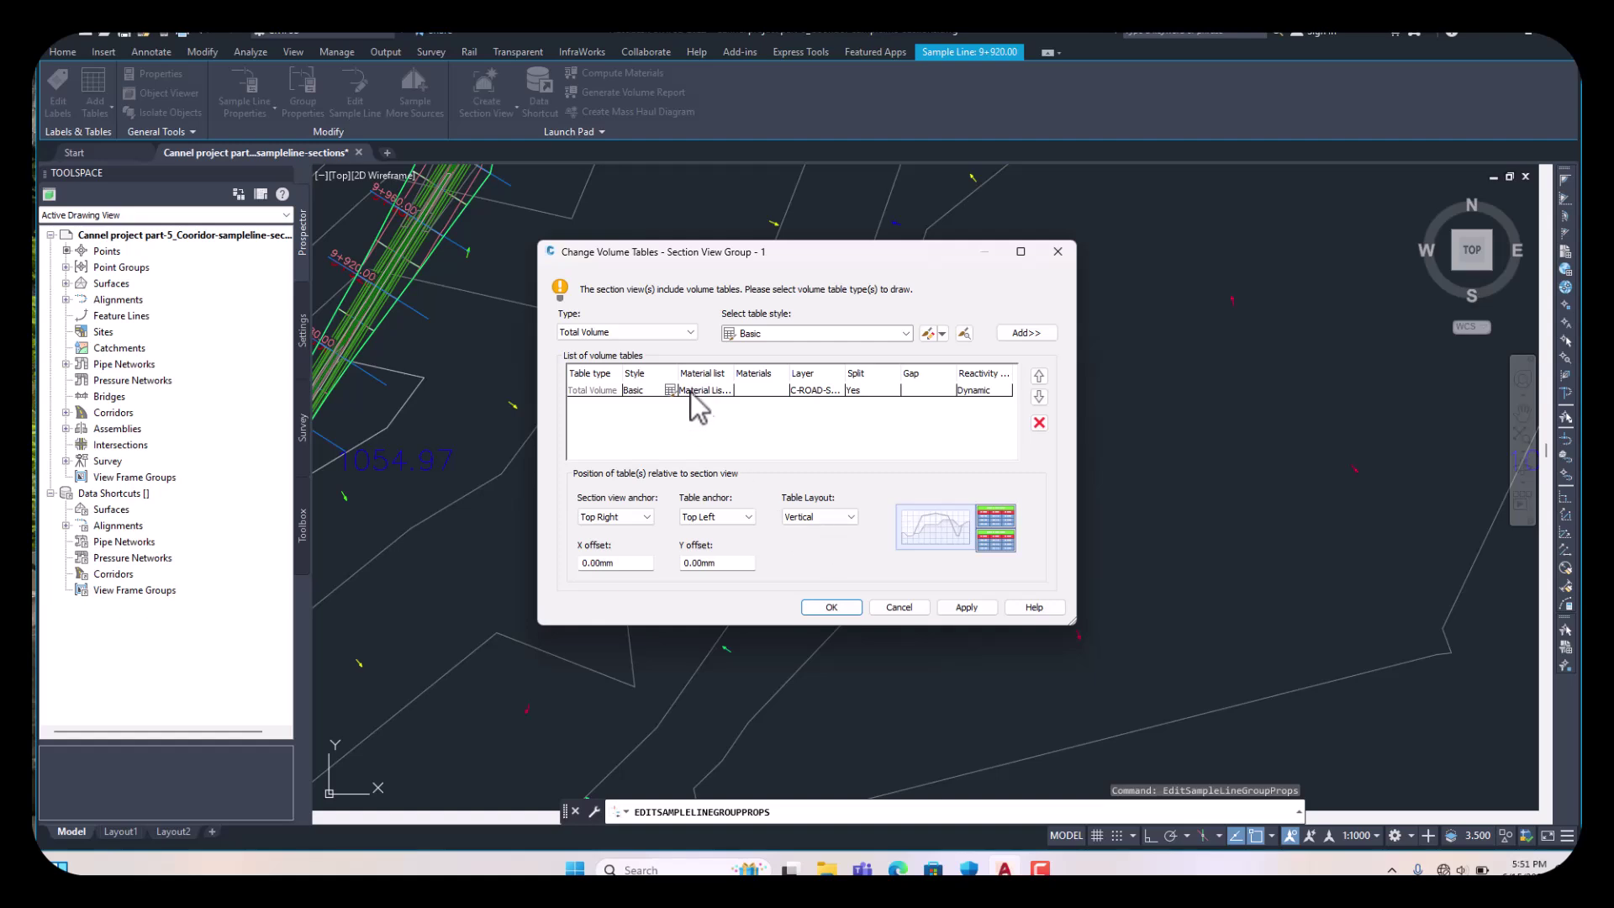
- Add a Basic-style Material volume table for the concrete material to the section view group and apply the volume table changes
left_click(690, 333)
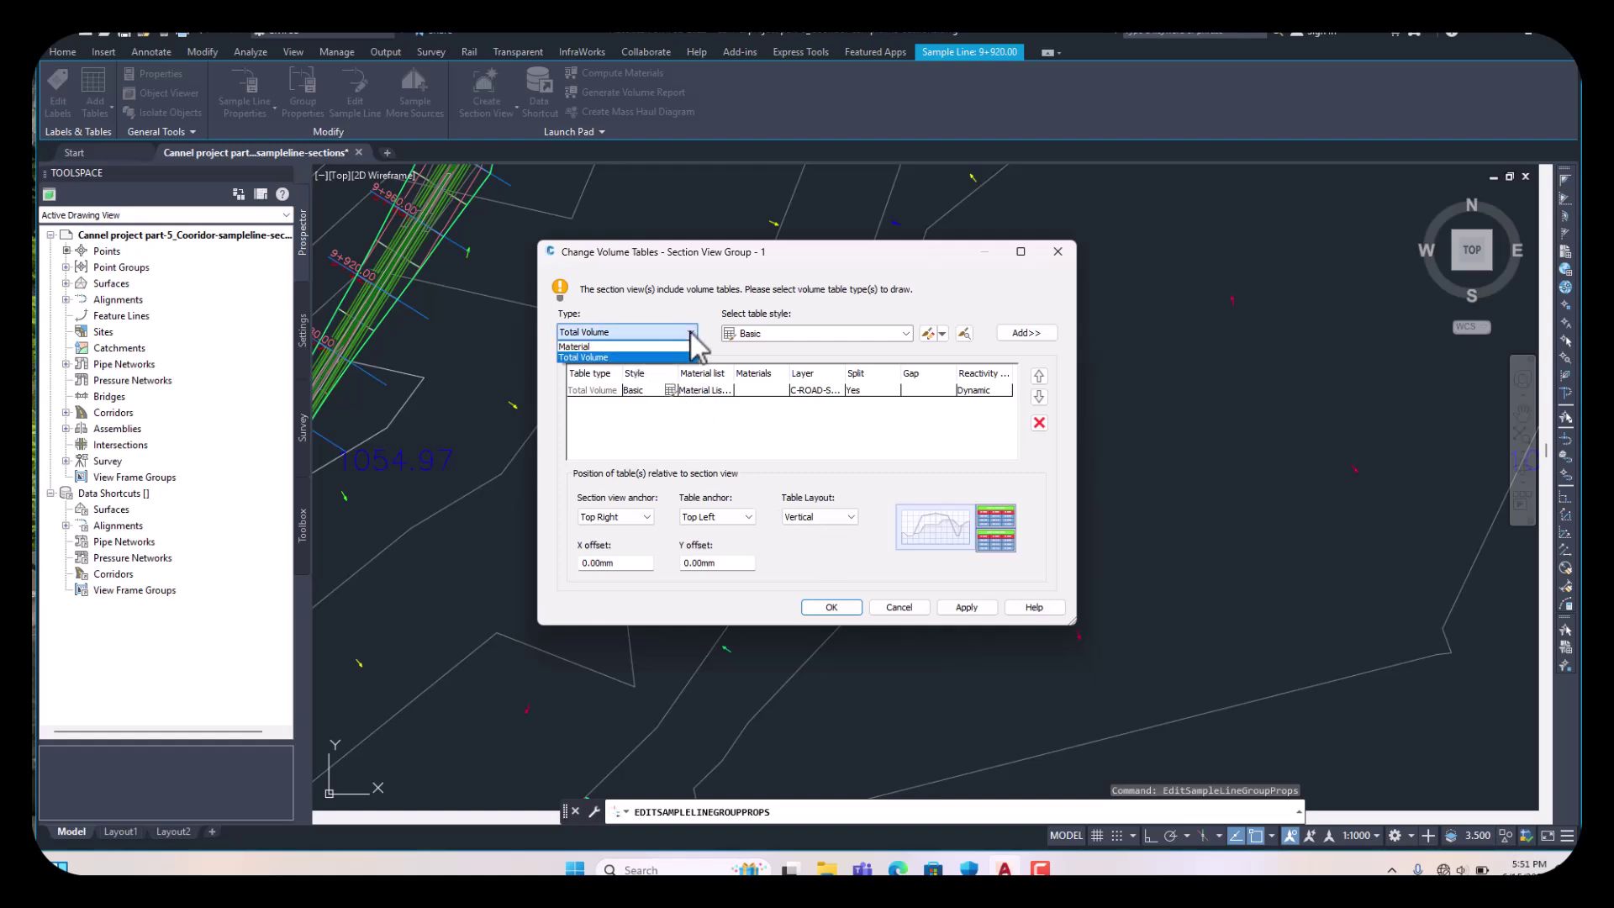
left_click(602, 347)
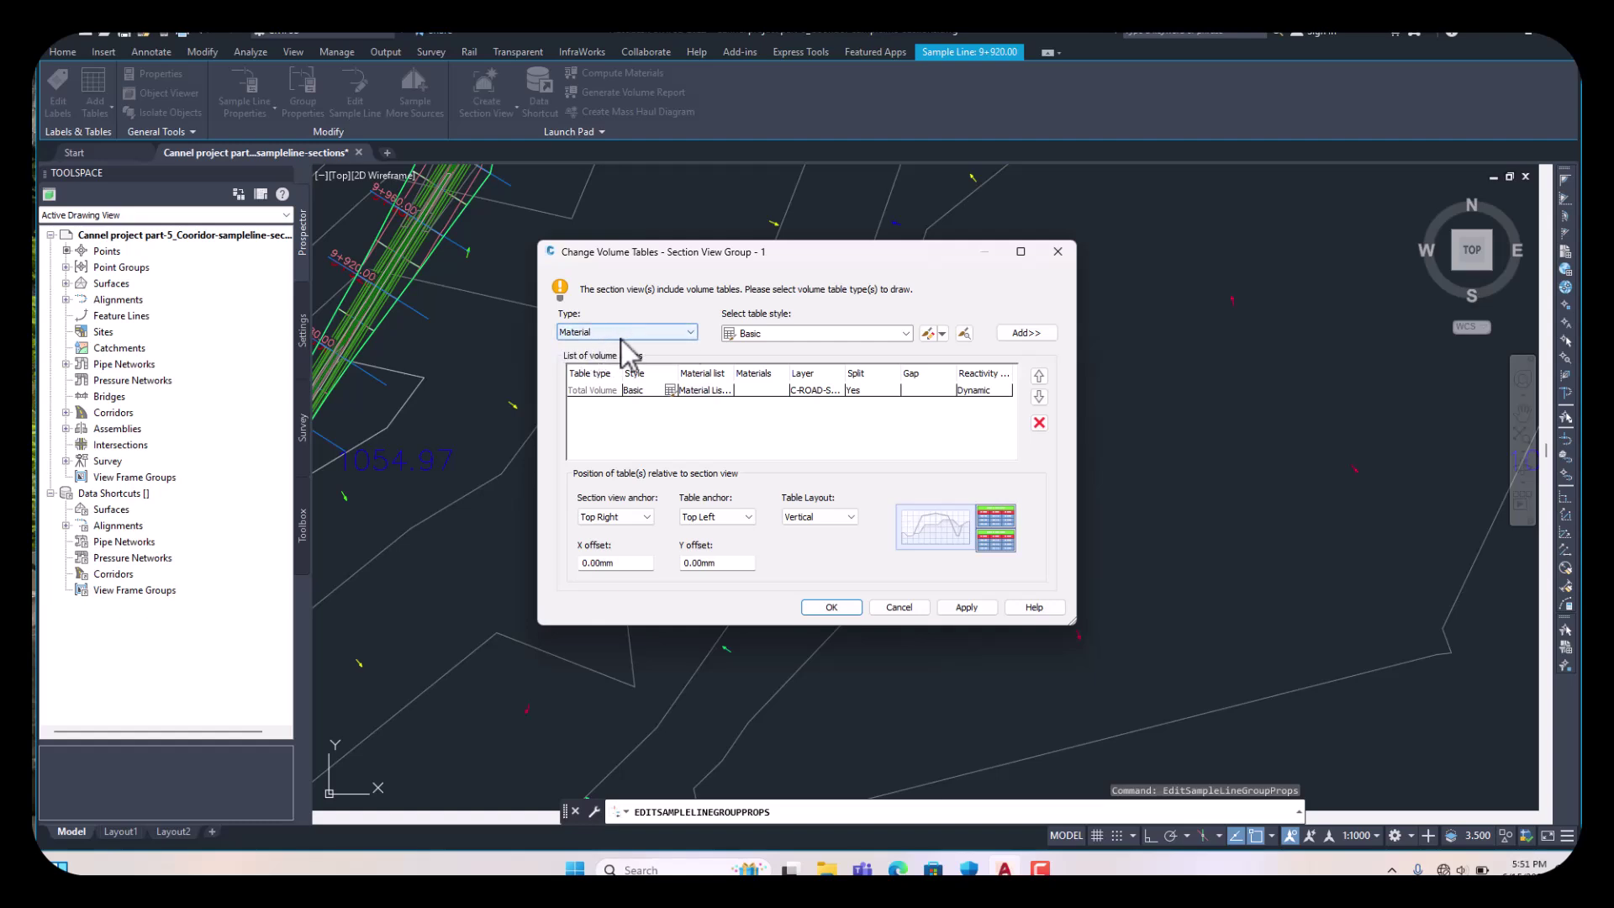
left_click(1032, 334)
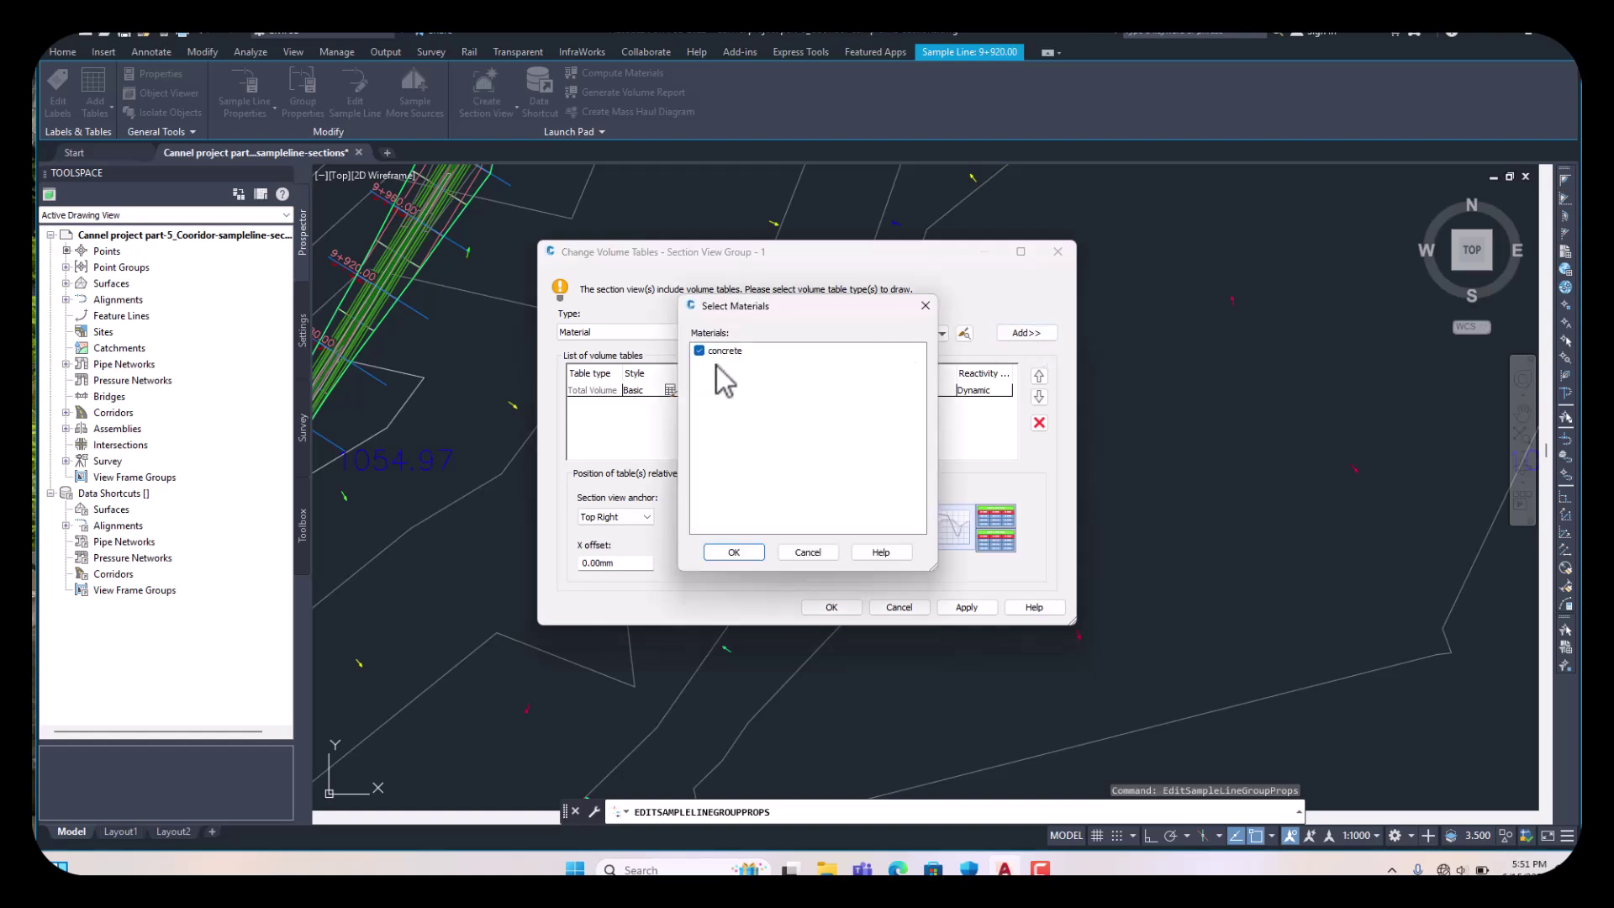
left_click(748, 548)
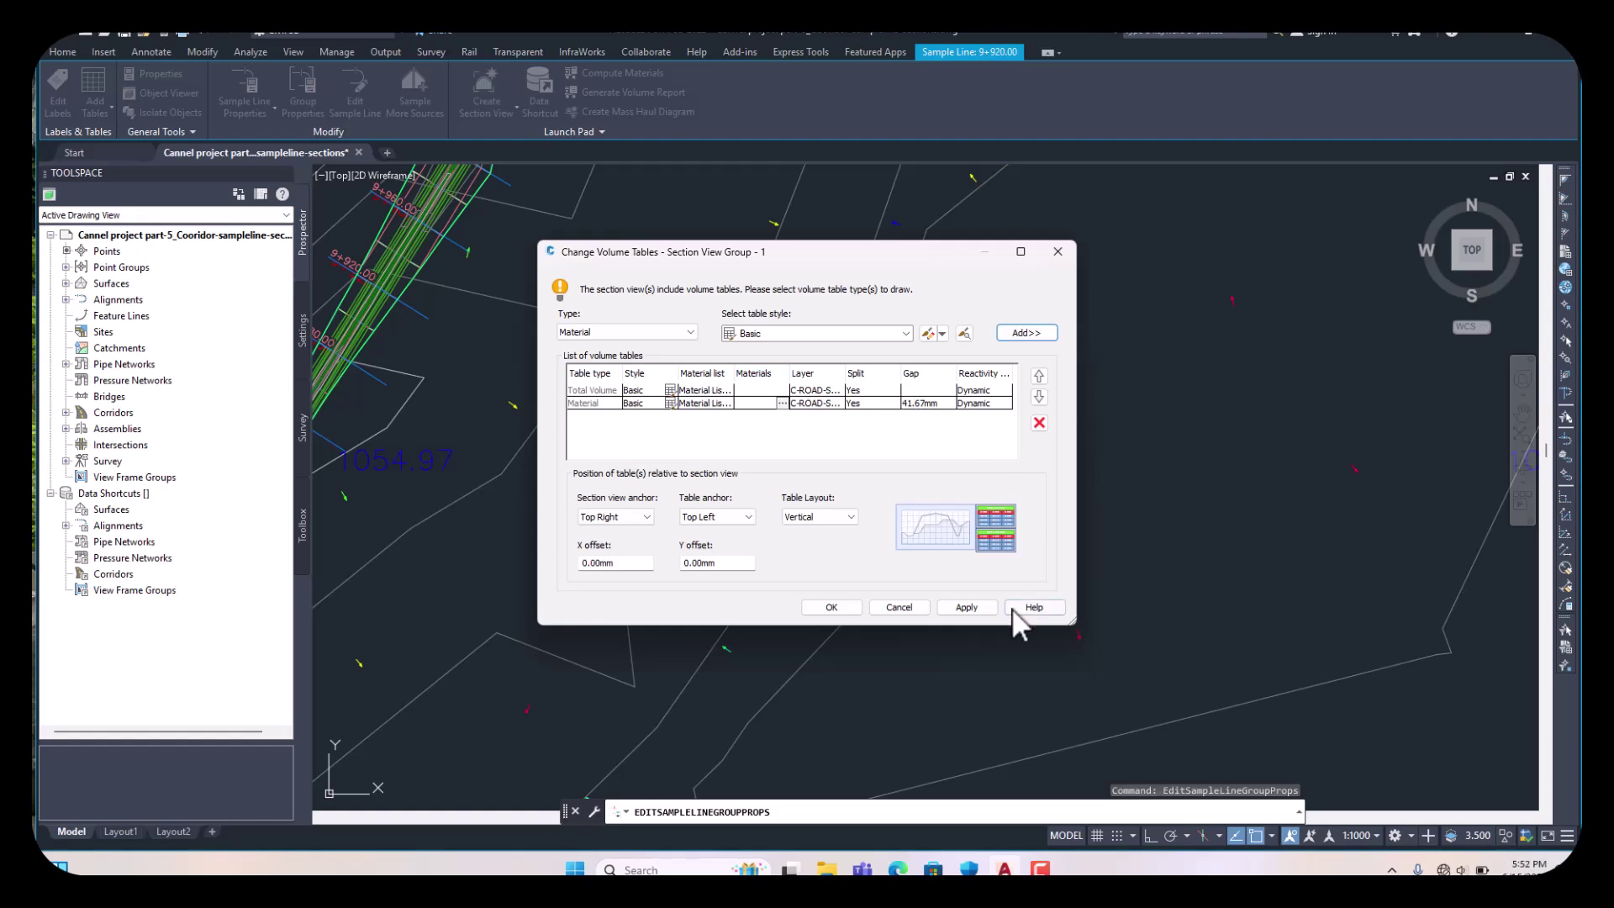
left_click(966, 607)
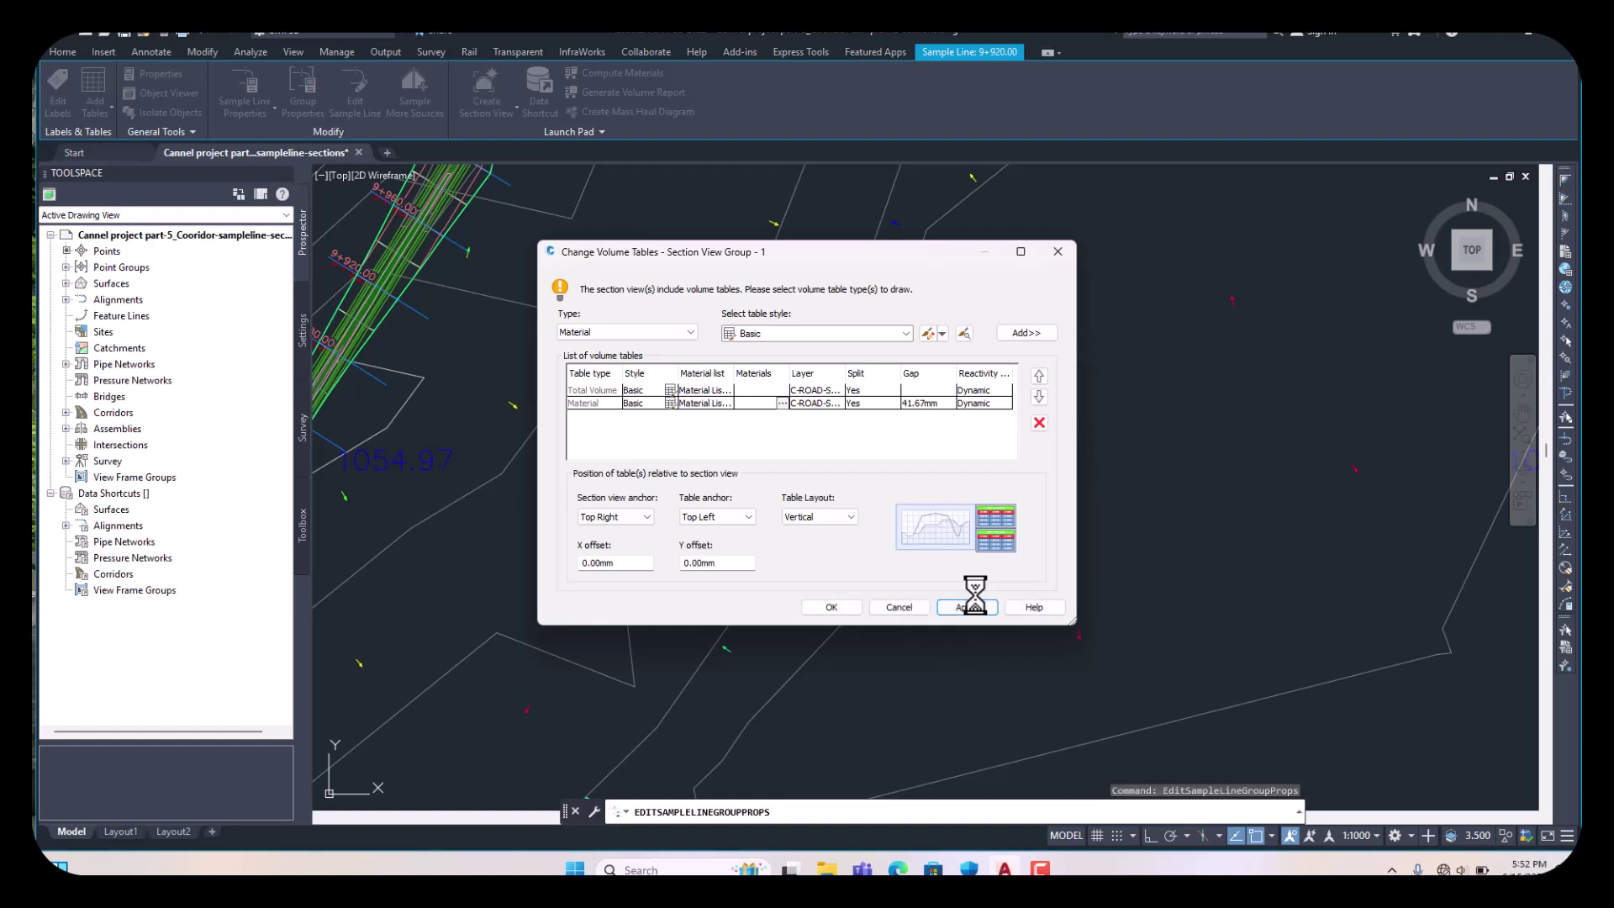
- Confirm the volume table changes for the section view group, then apply and close the Canal Sample line group properties
left_click(843, 608)
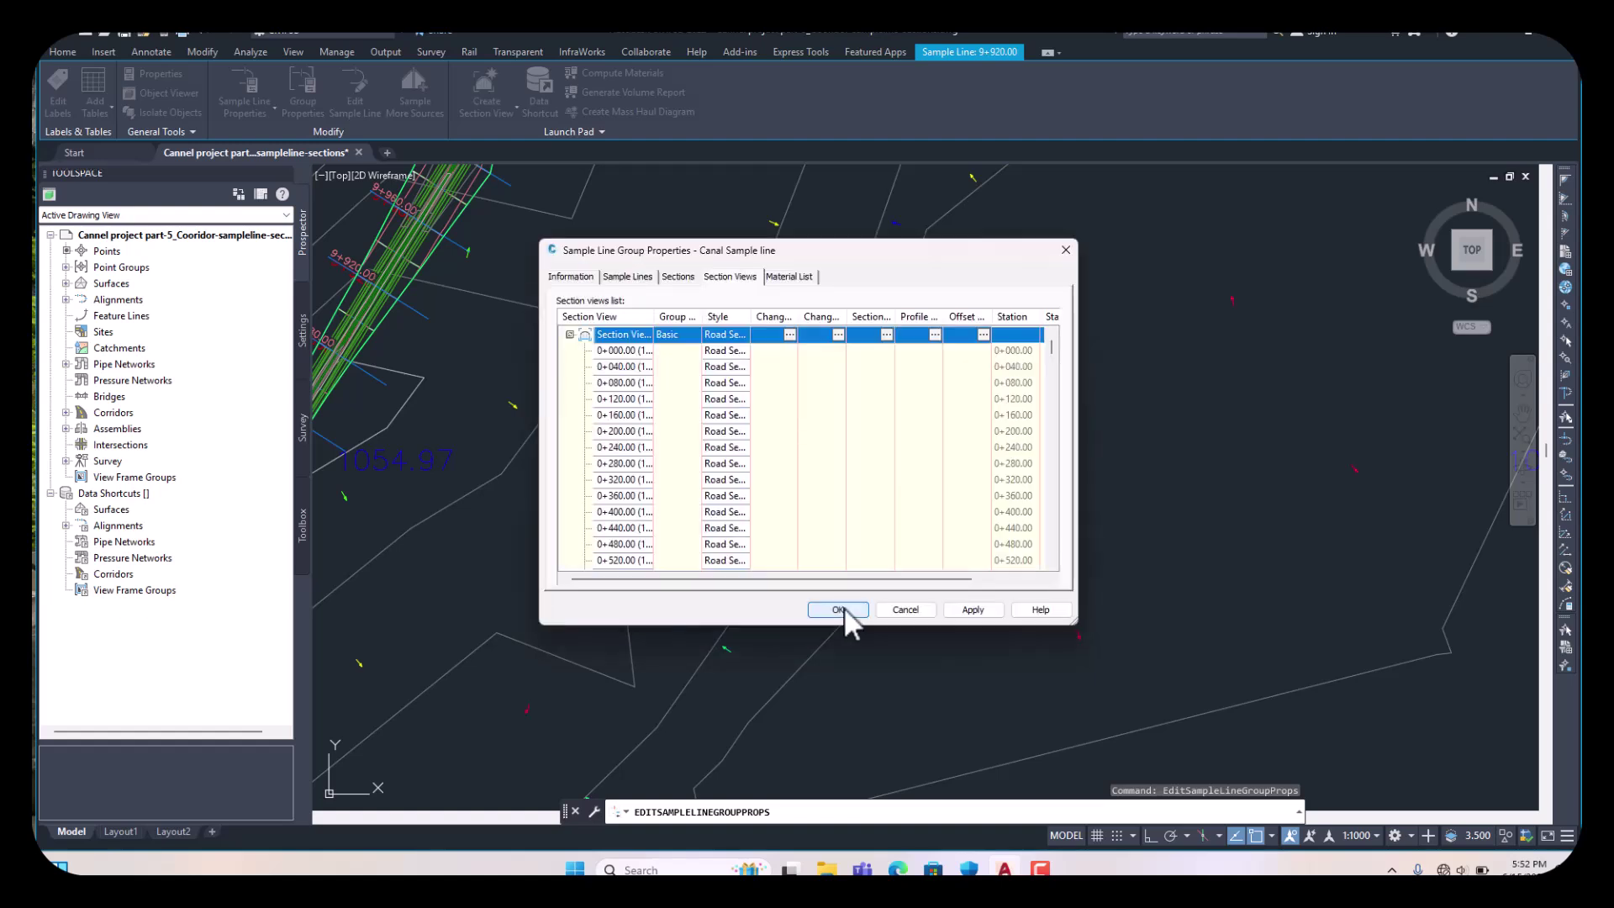
left_click(968, 608)
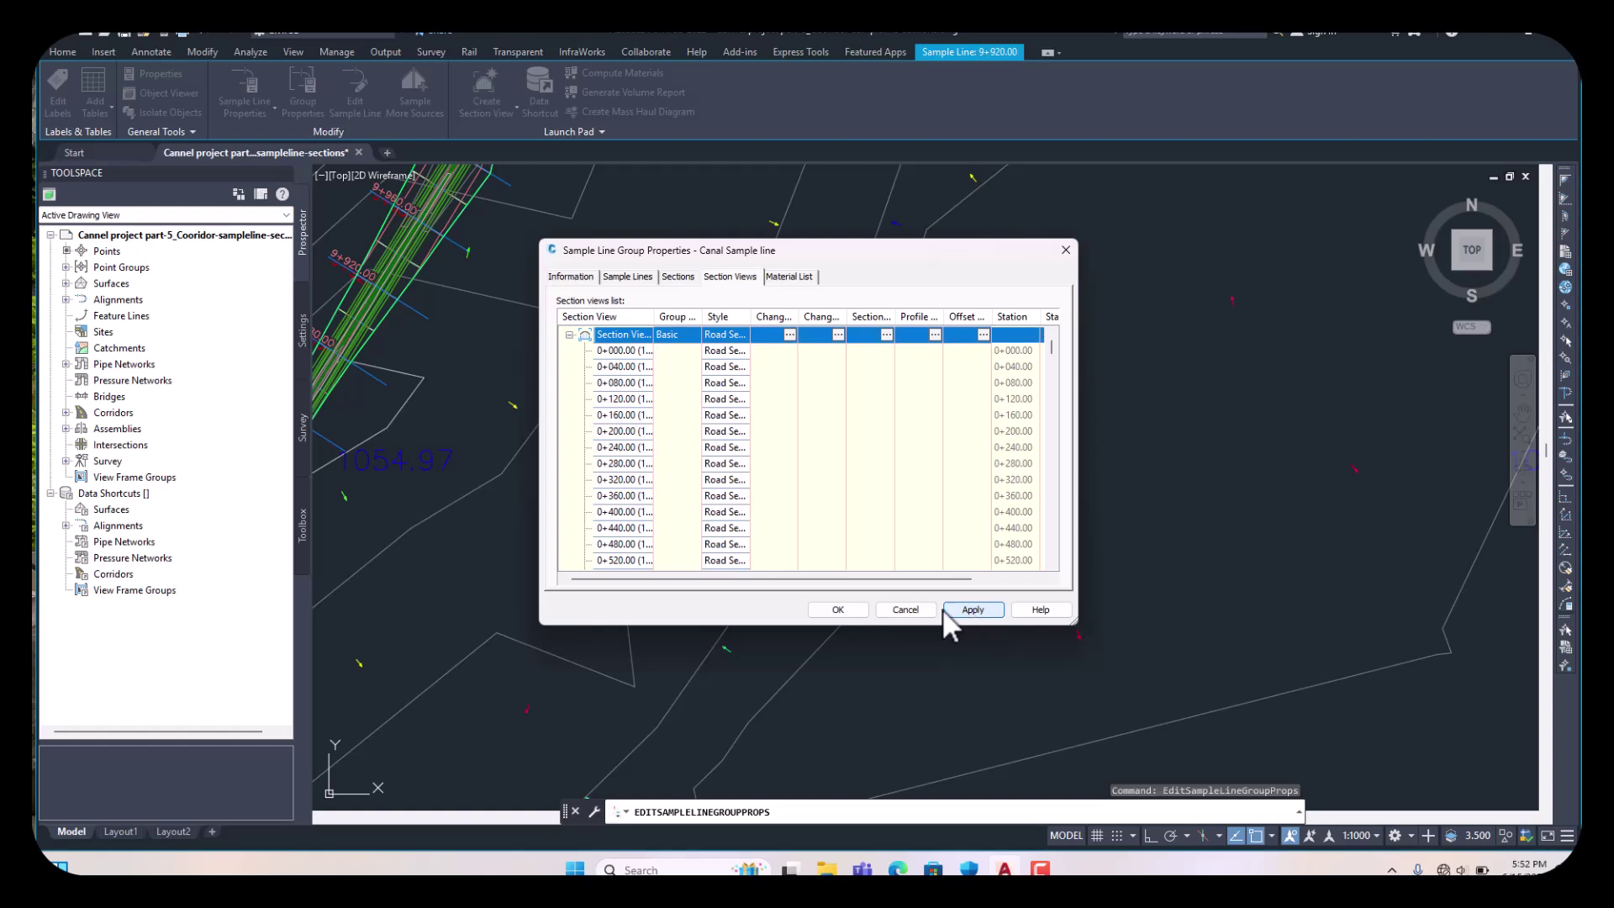
left_click(839, 607)
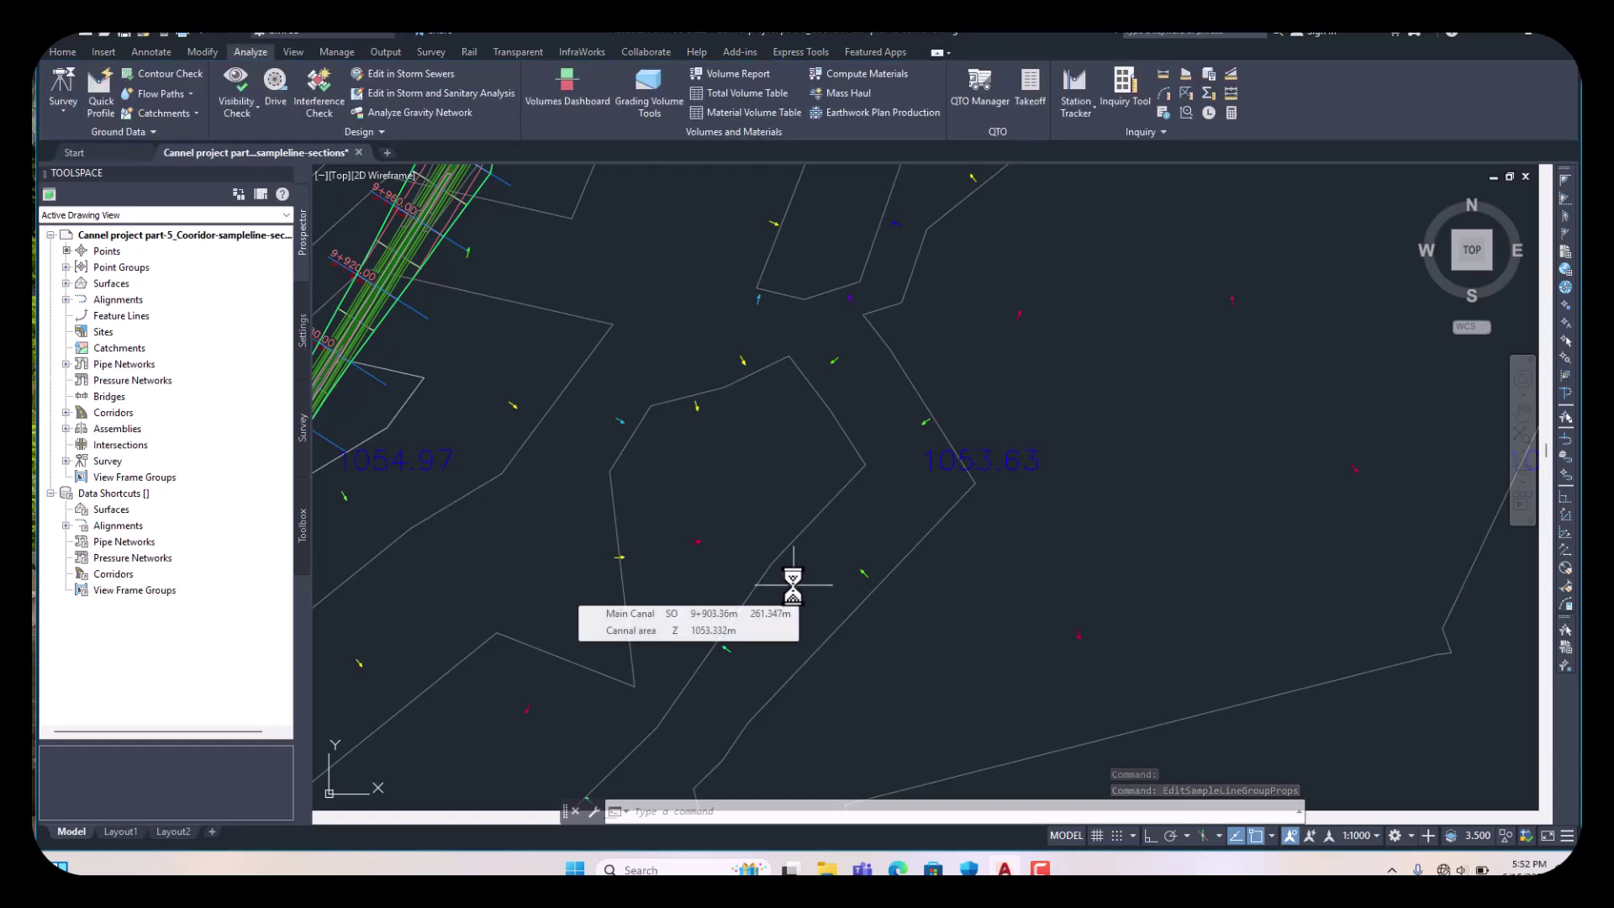
- Examine the total volume and concrete material tables beside the section views at stations 0+000.00 and 0+040.00
scroll(794, 531, "down", 6)
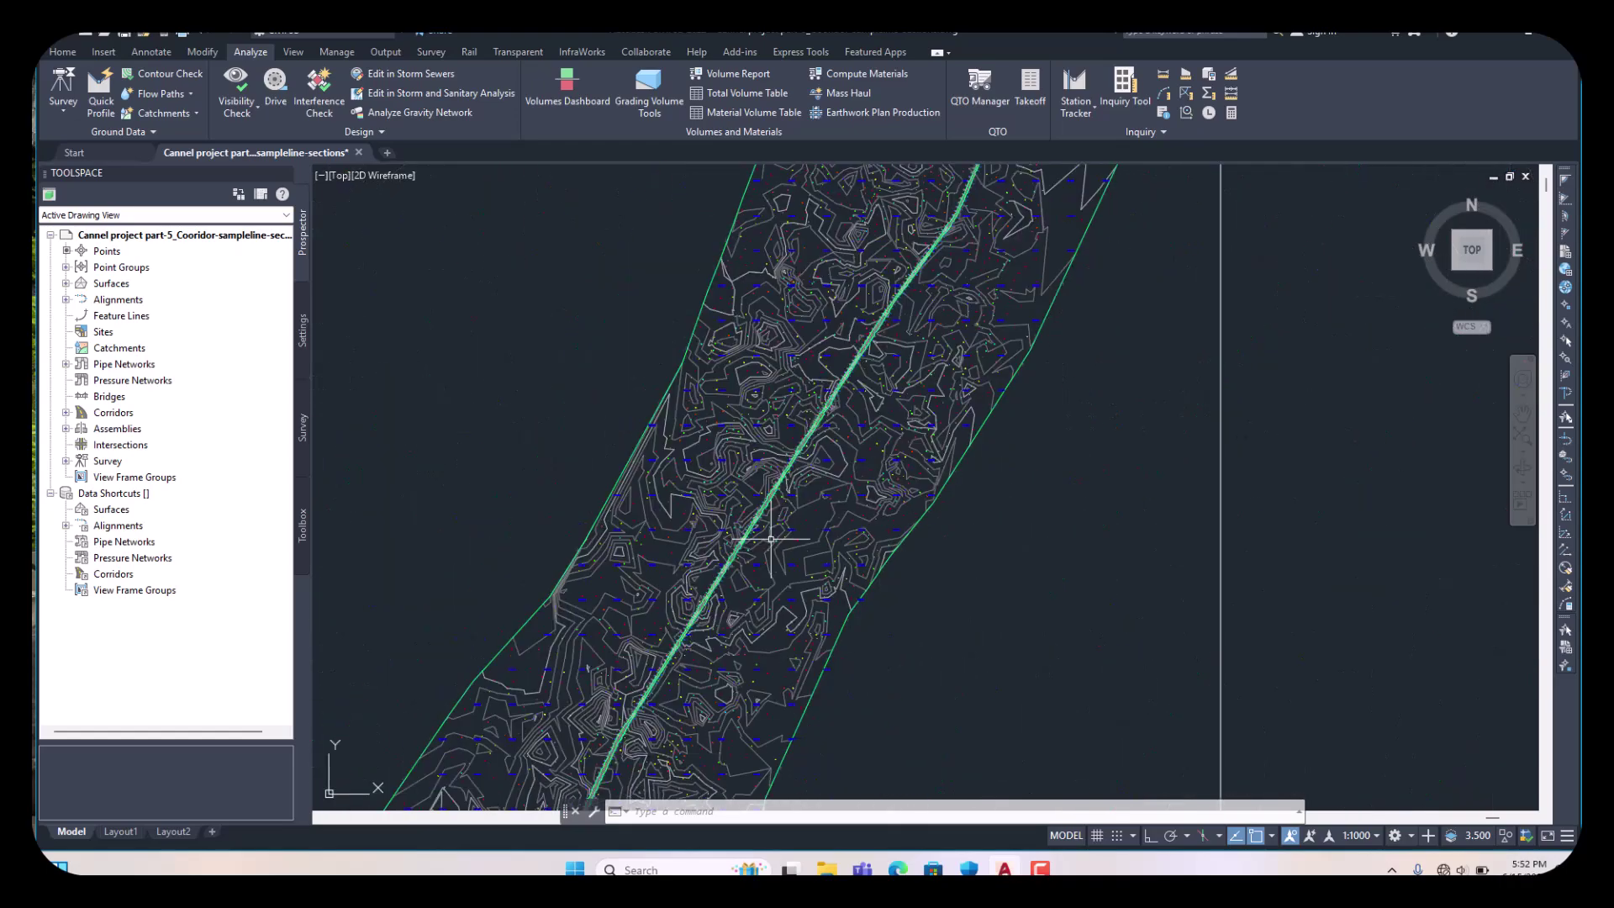
scroll(738, 526, "down", 3)
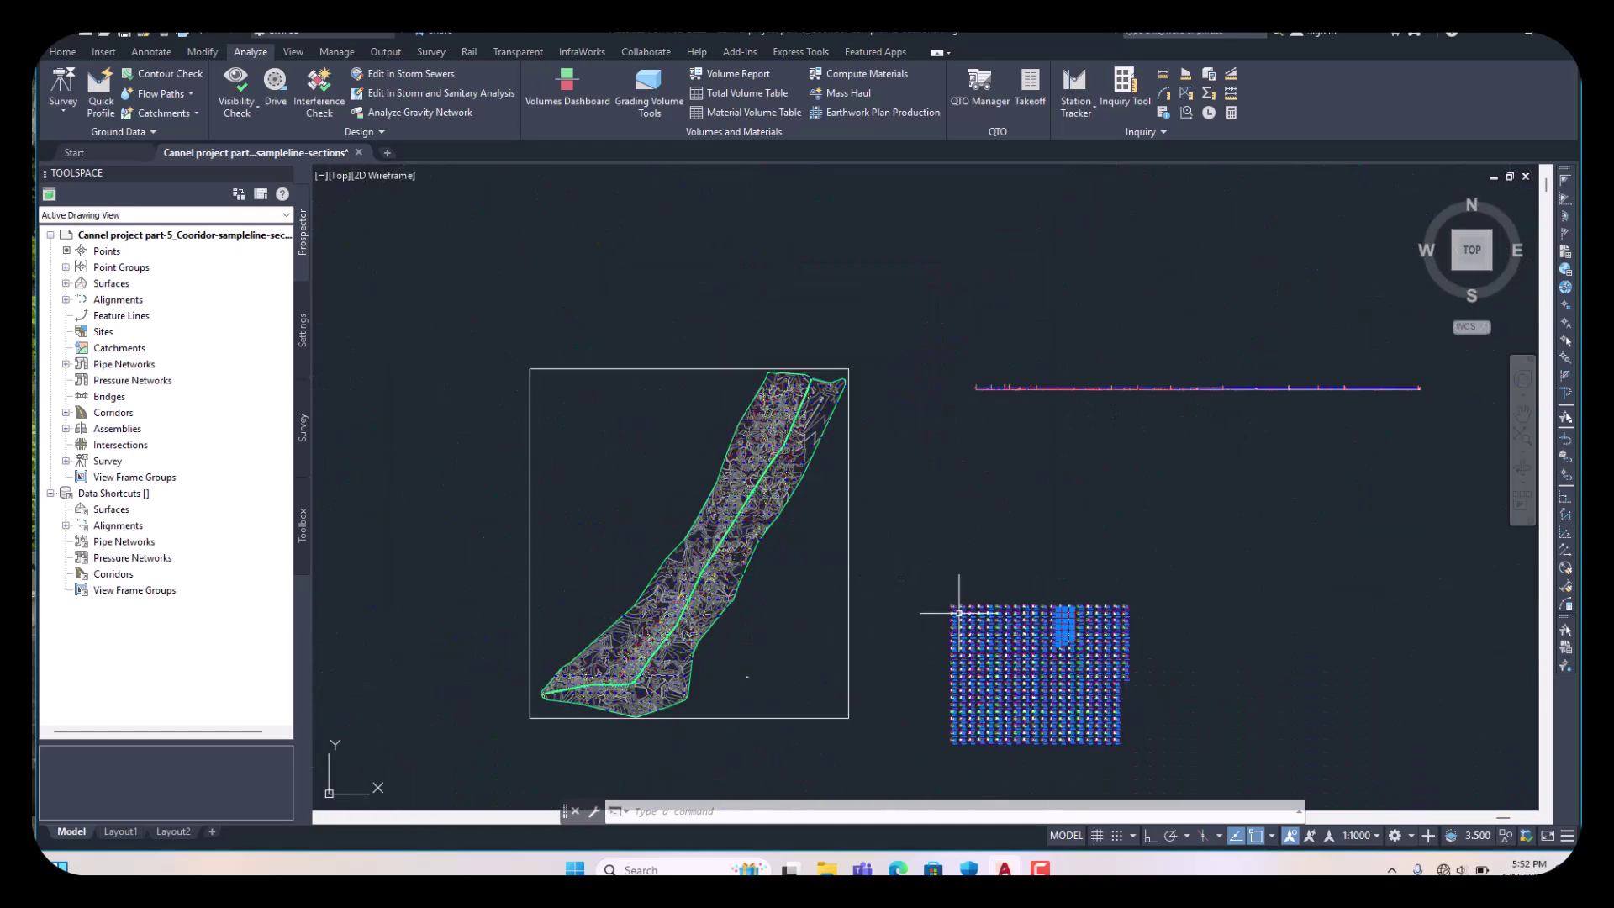
scroll(959, 613, "up", 4)
scroll(959, 613, "up", 10)
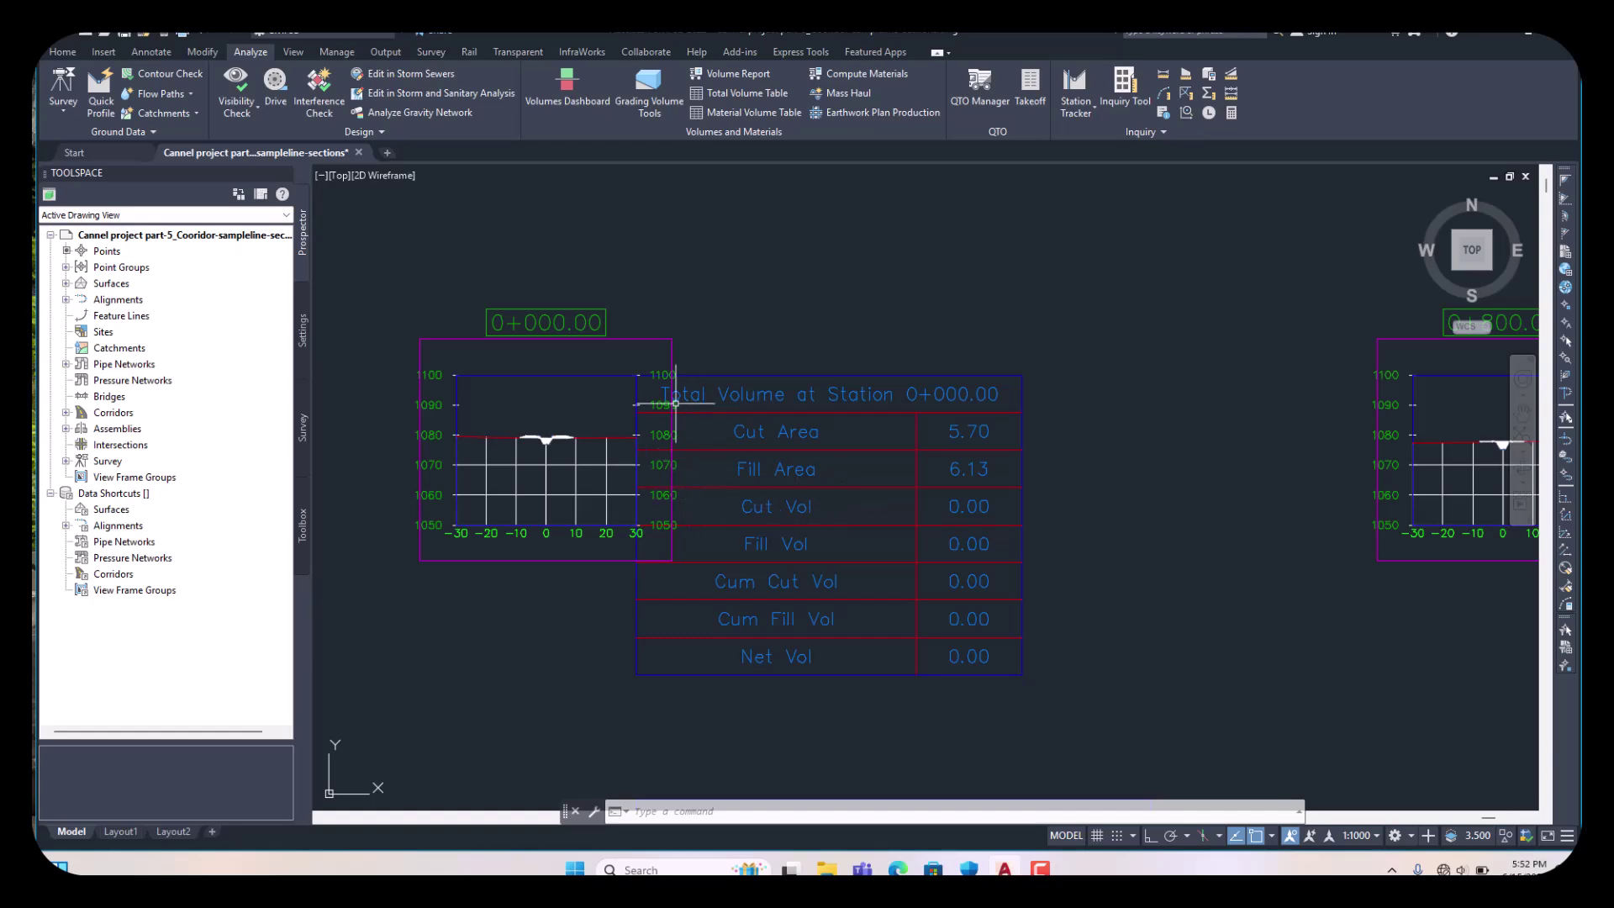
scroll(785, 361, "down", 4)
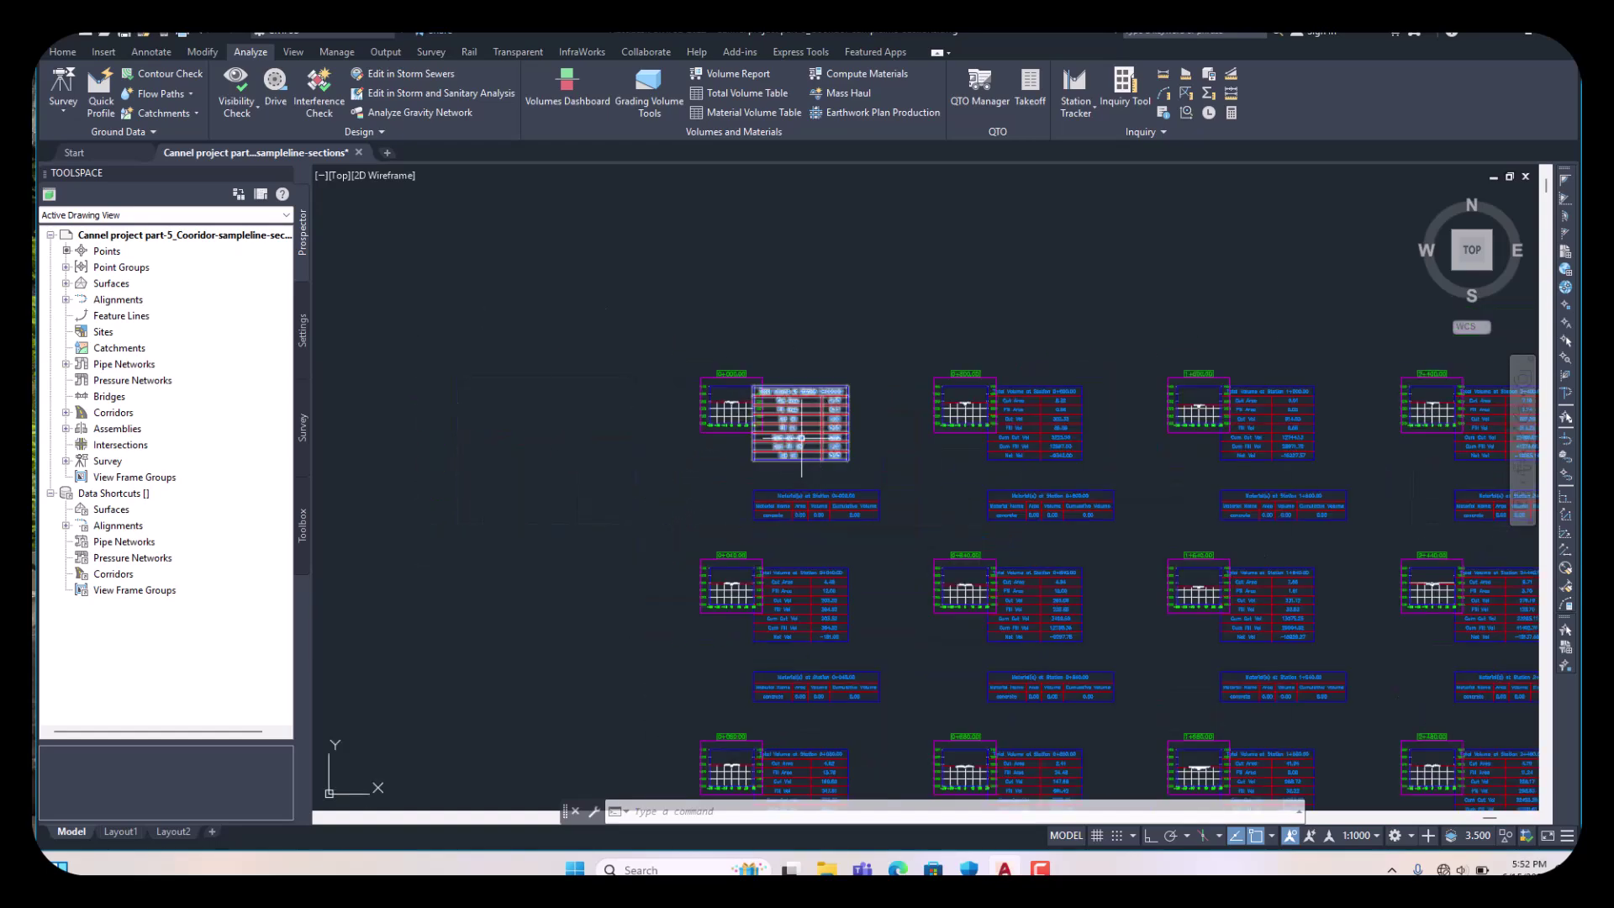
scroll(787, 422, "up", 2)
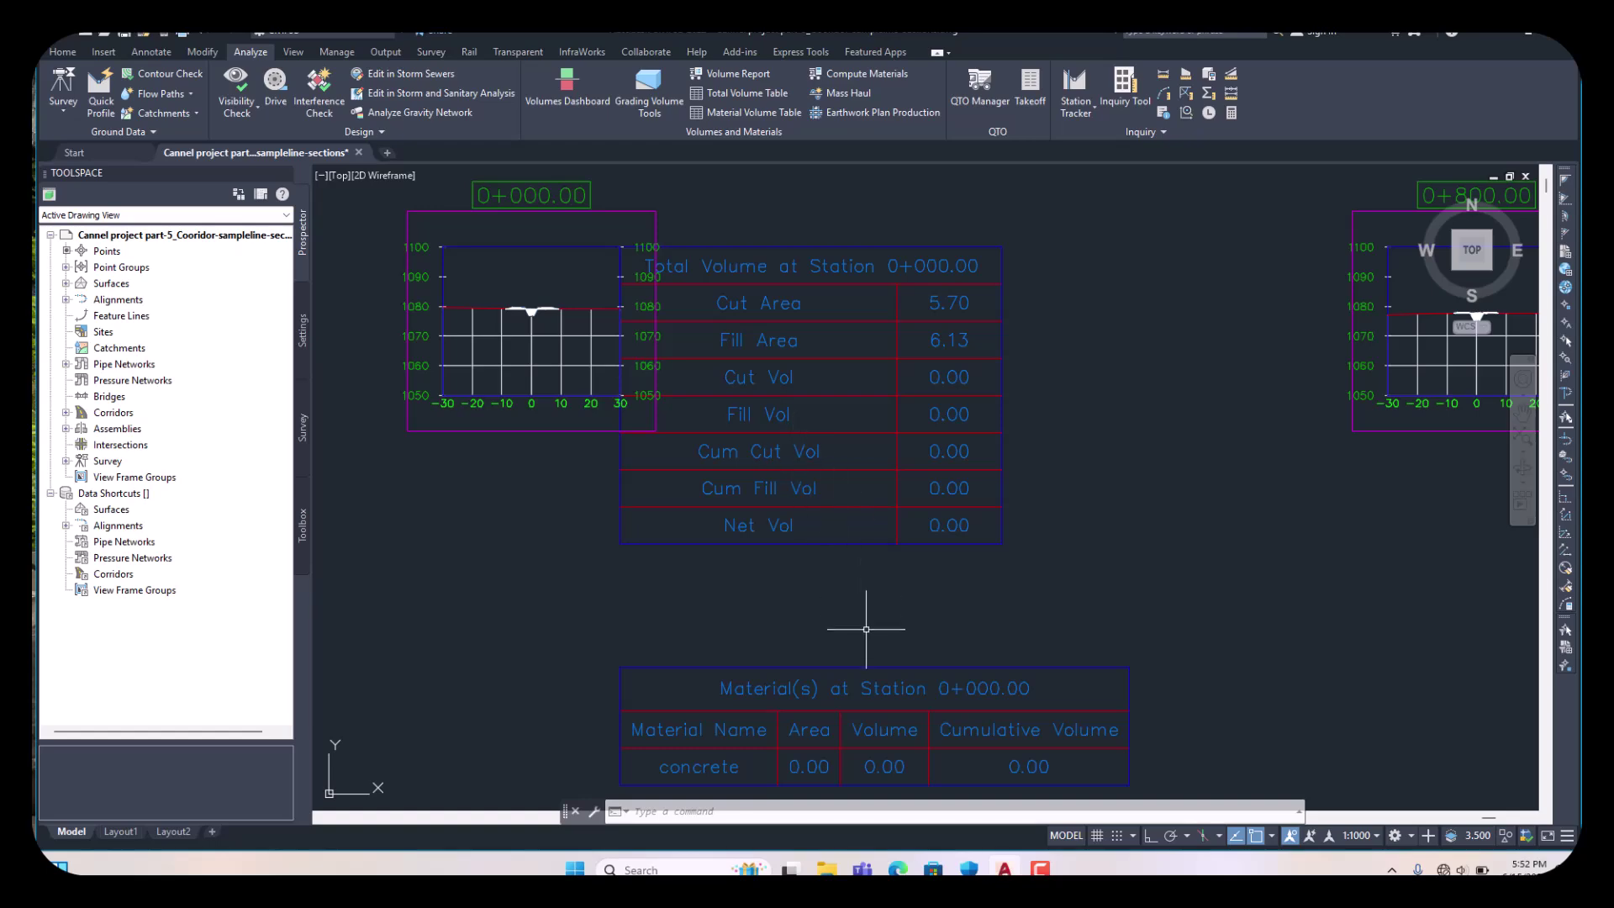
scroll(864, 639, "down", 2)
scroll(845, 694, "up", 4)
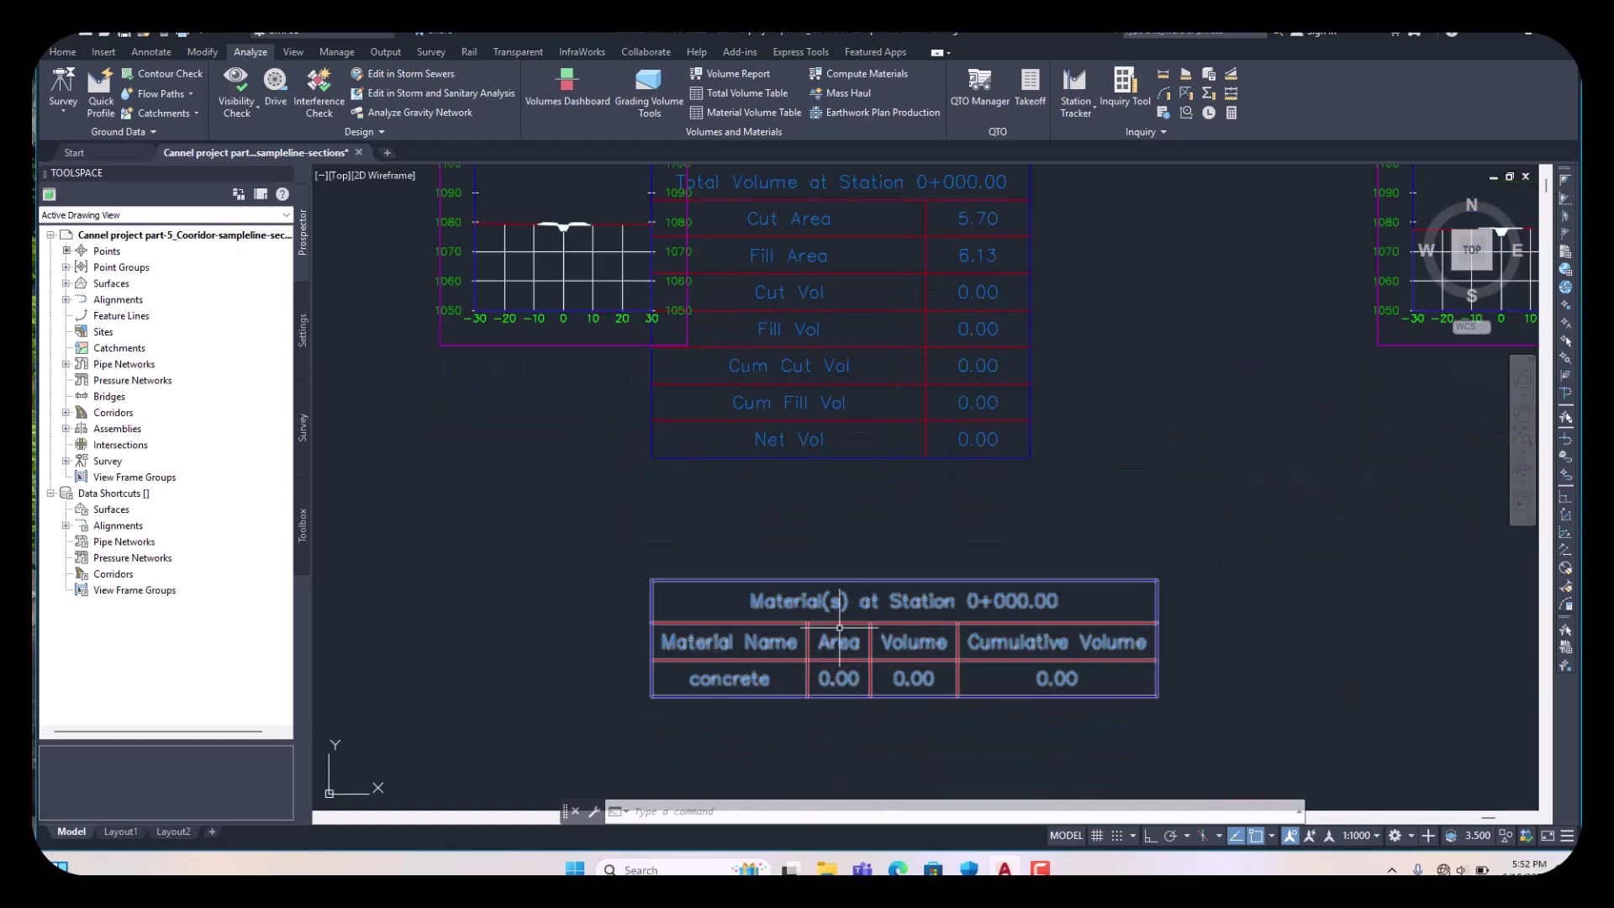
scroll(858, 409, "down", 5)
scroll(856, 446, "down", 2)
scroll(866, 555, "up", 7)
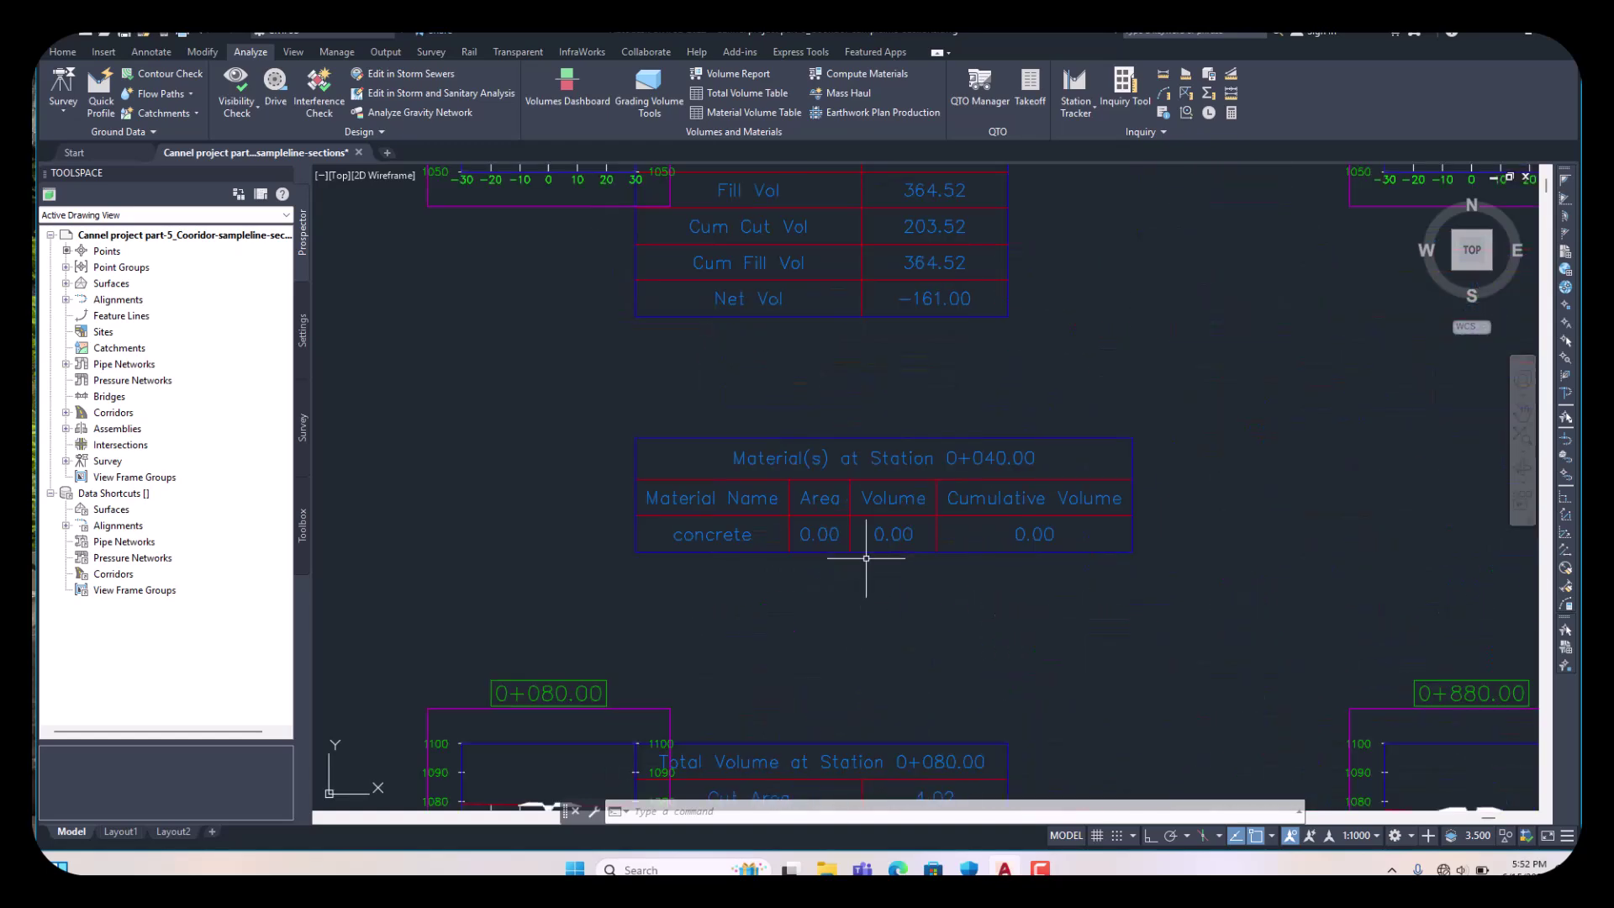
scroll(866, 542, "down", 6)
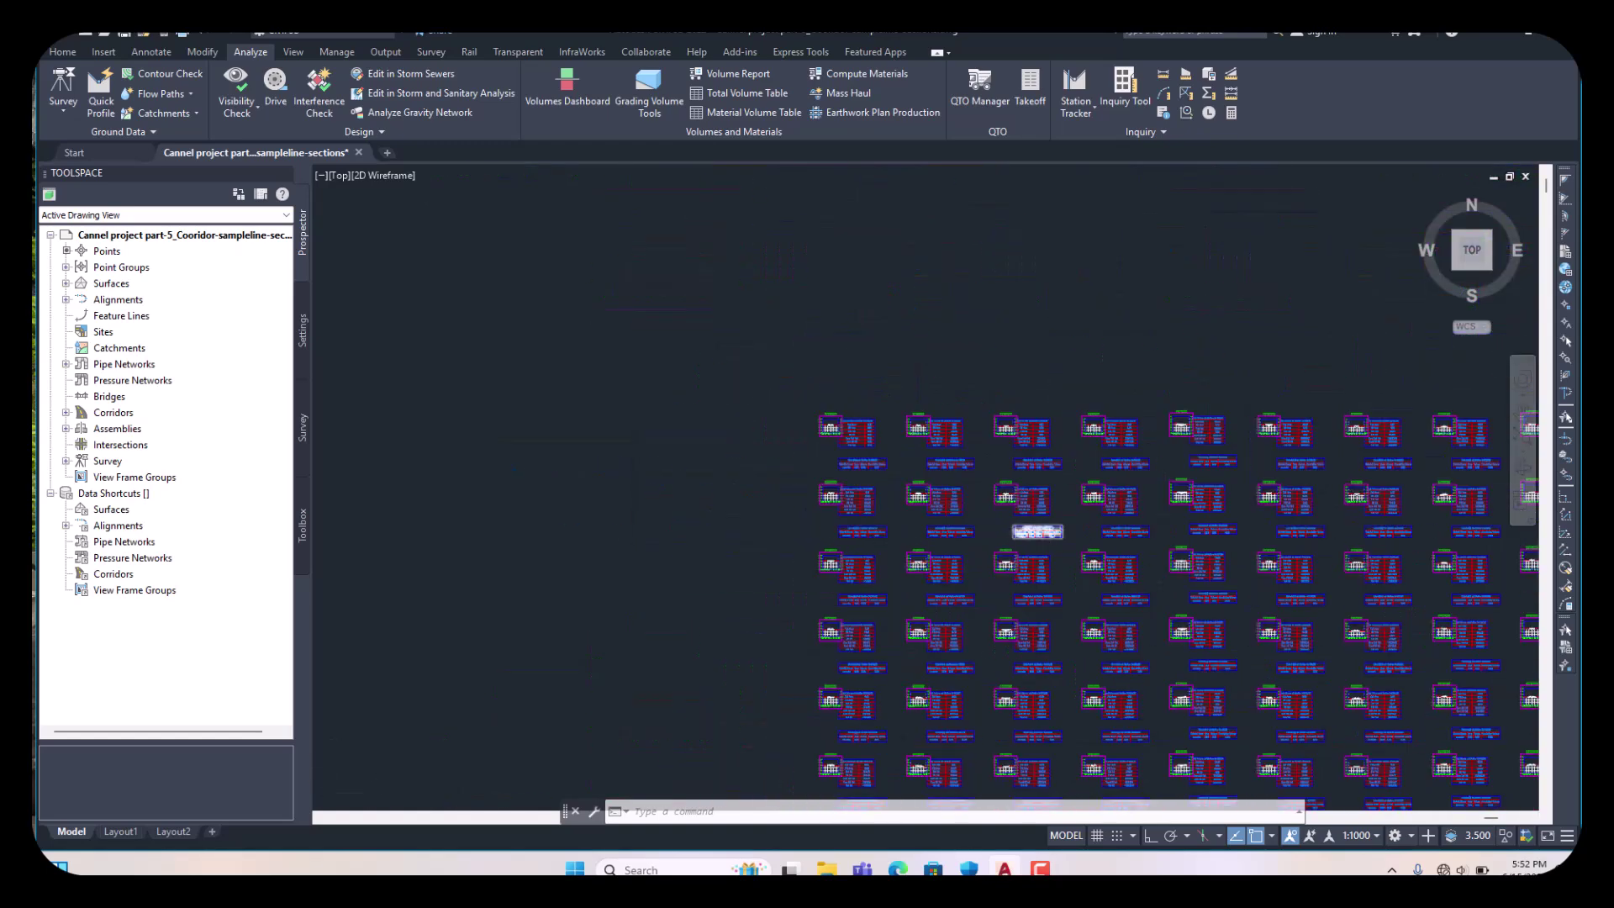
- Inspect the volume tables around stations 1+640.00 and 14+720.00 and the overall layout of the section view group
scroll(1038, 538, "up", 3)
scroll(935, 319, "up", 4)
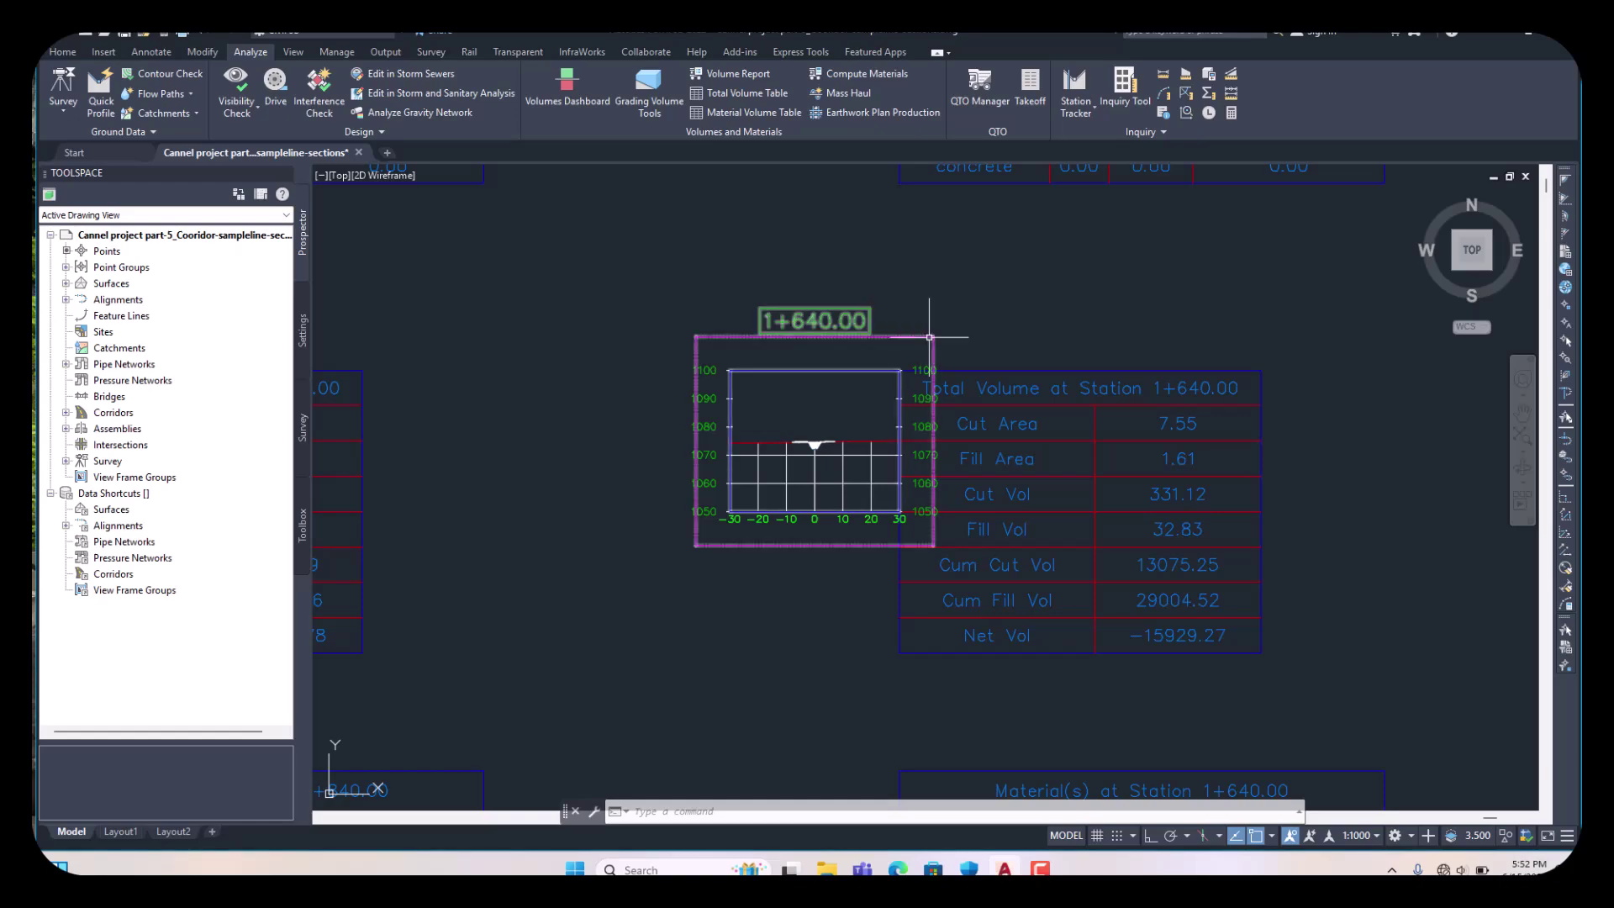
scroll(921, 346, "down", 8)
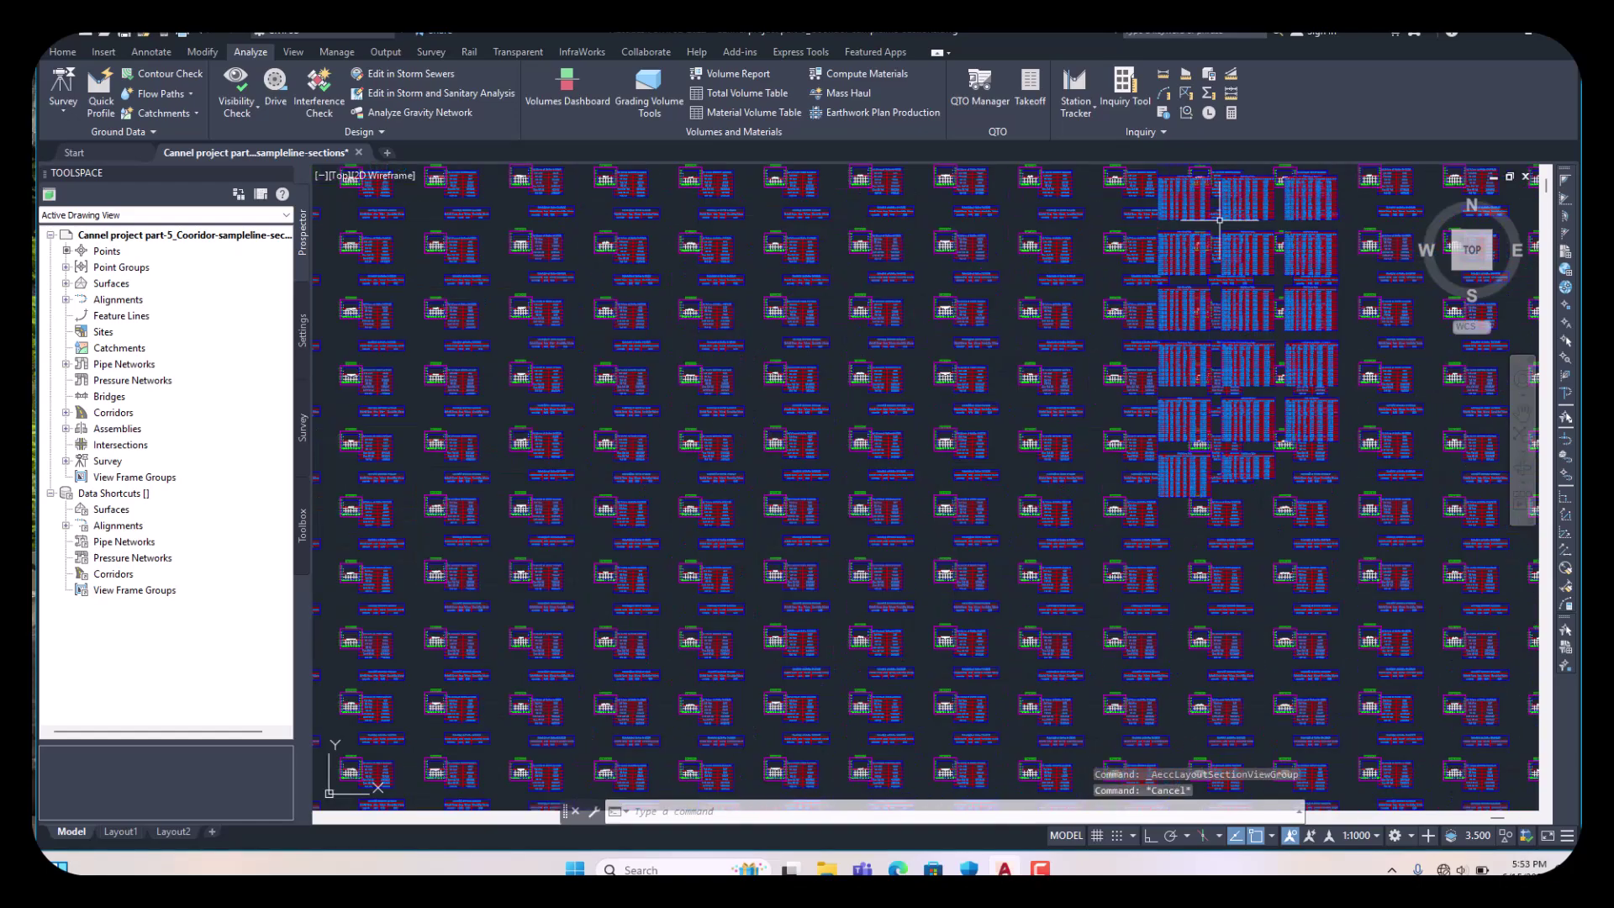
scroll(1176, 219, "down", 4)
scroll(1049, 311, "up", 2)
scroll(1049, 311, "down", 3)
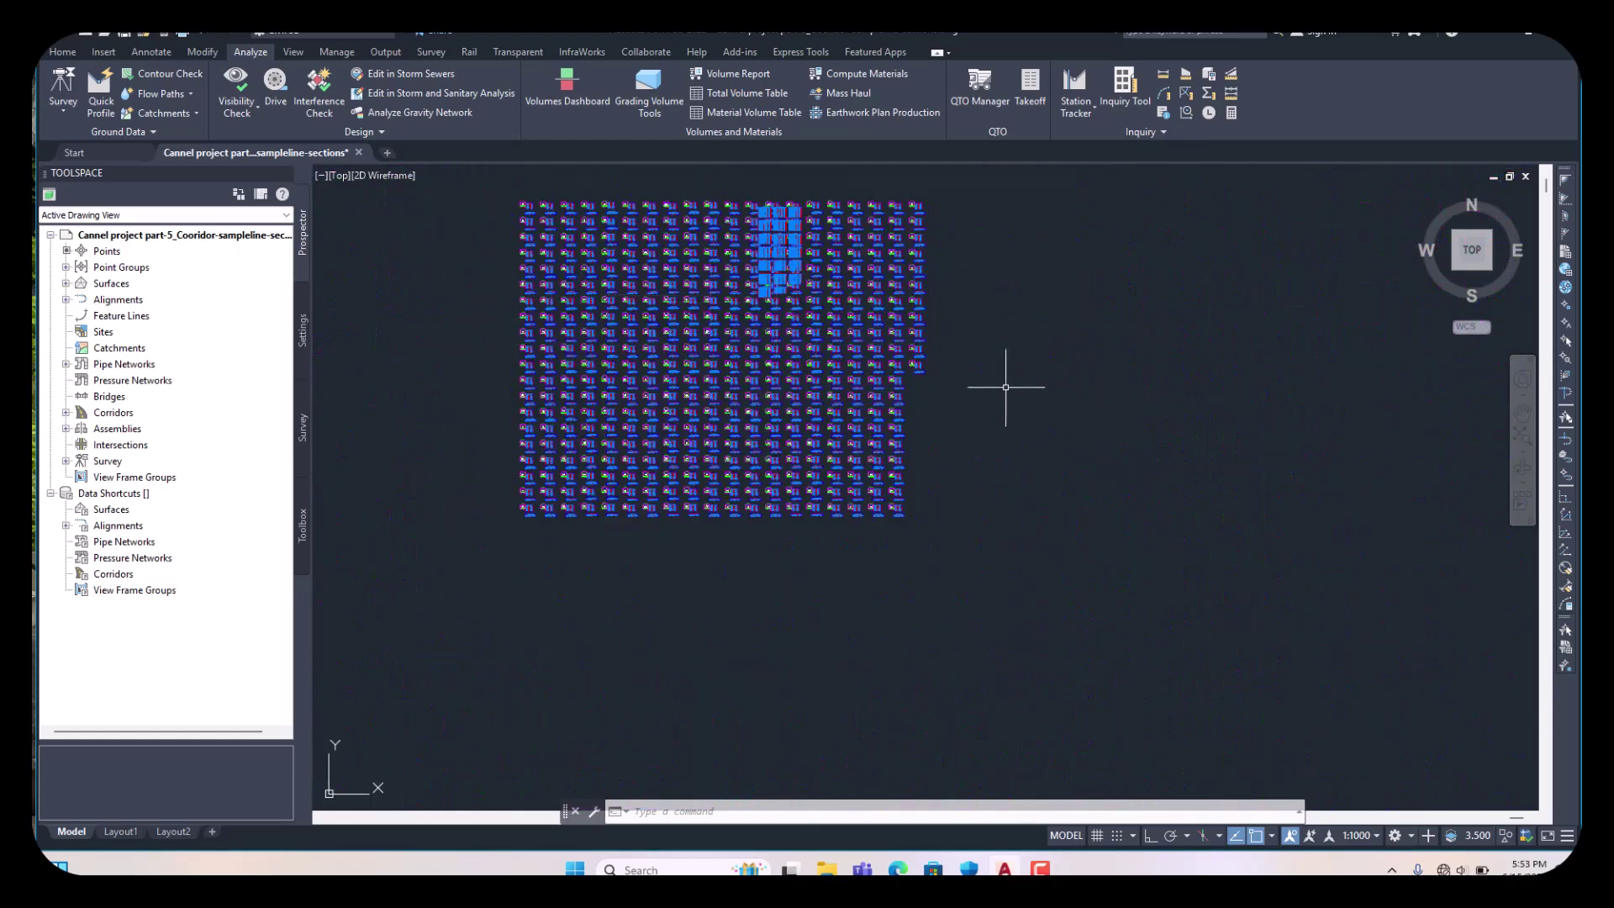
scroll(900, 341, "up", 6)
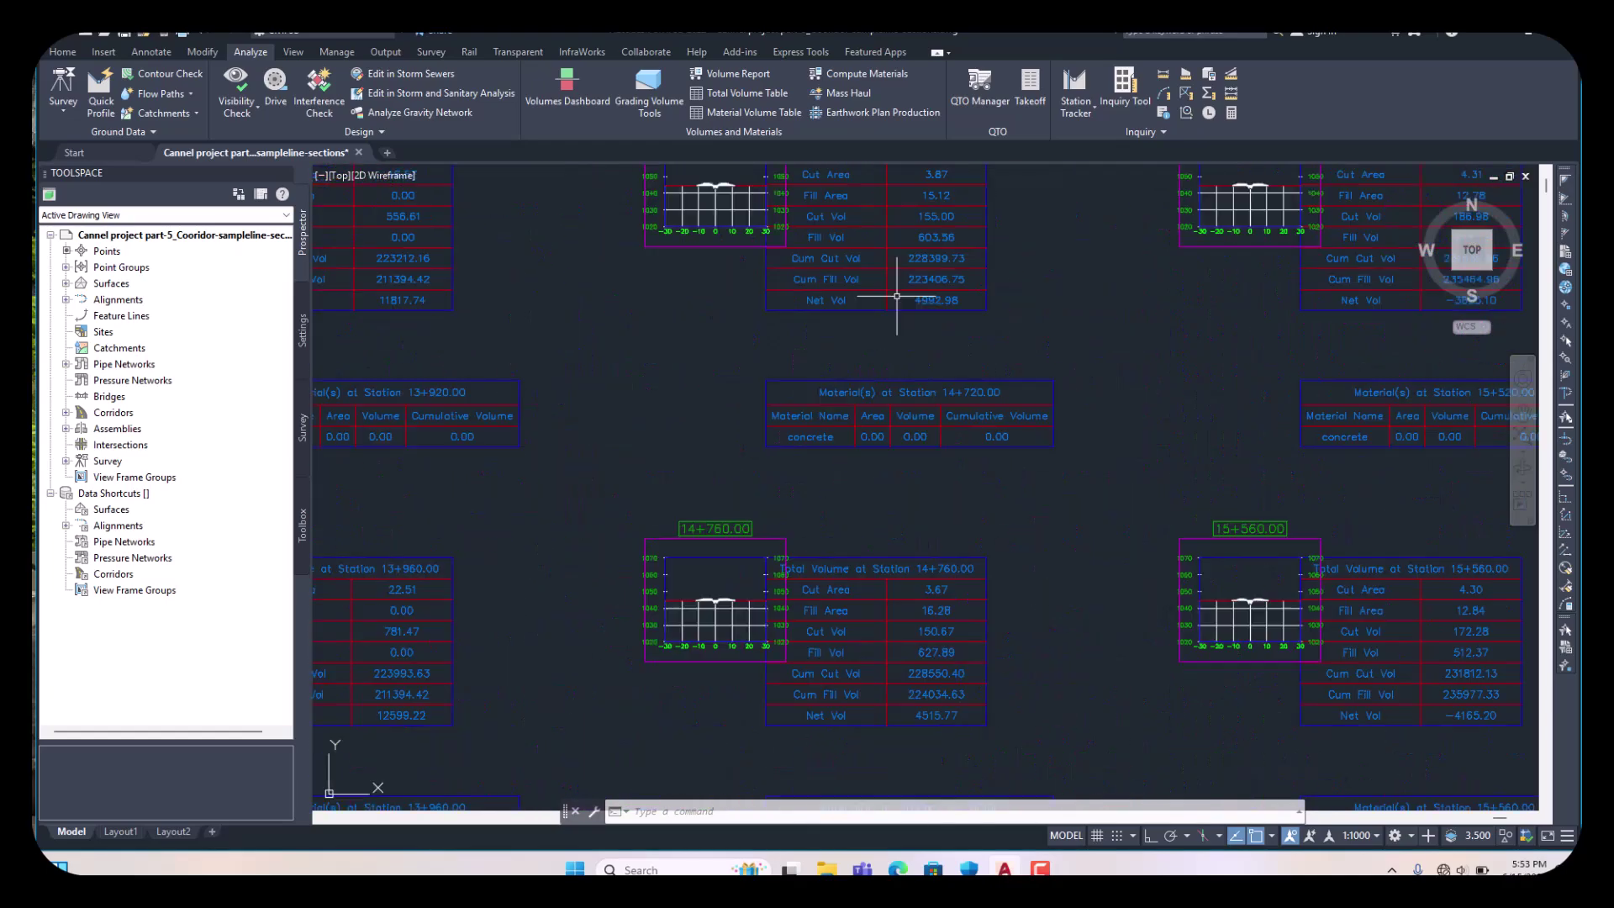
scroll(857, 416, "down", 3)
key("Escape")
scroll(1008, 437, "down", 3)
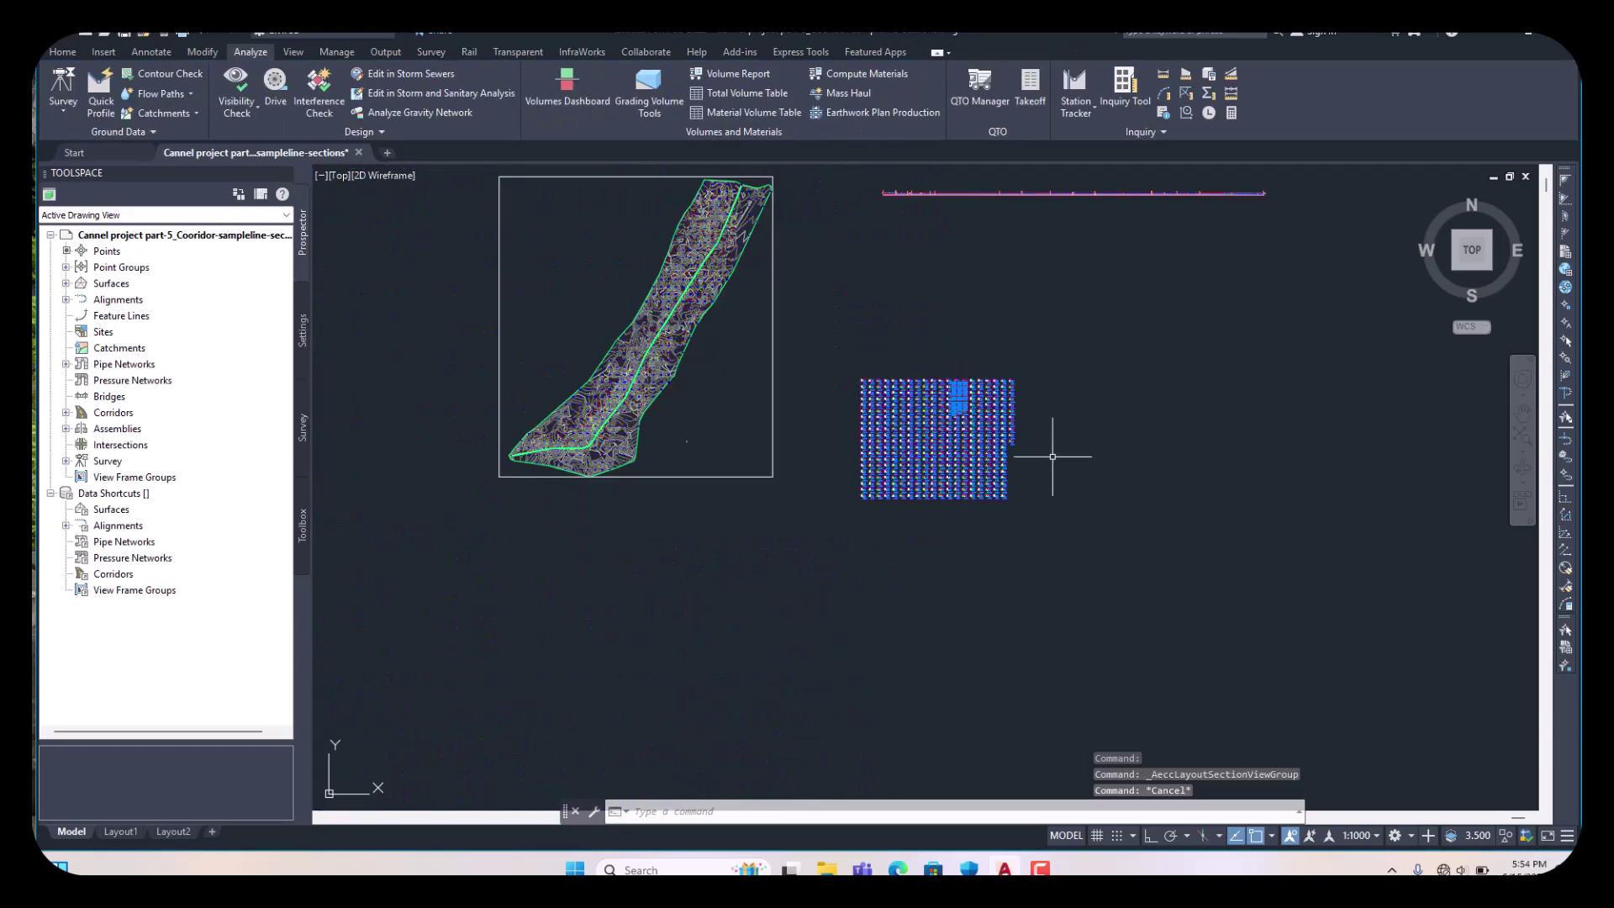
- Review the cut, fill and net volume rows in the Total Volume table at station 2+400.00
scroll(840, 382, "up", 5)
scroll(1135, 412, "up", 4)
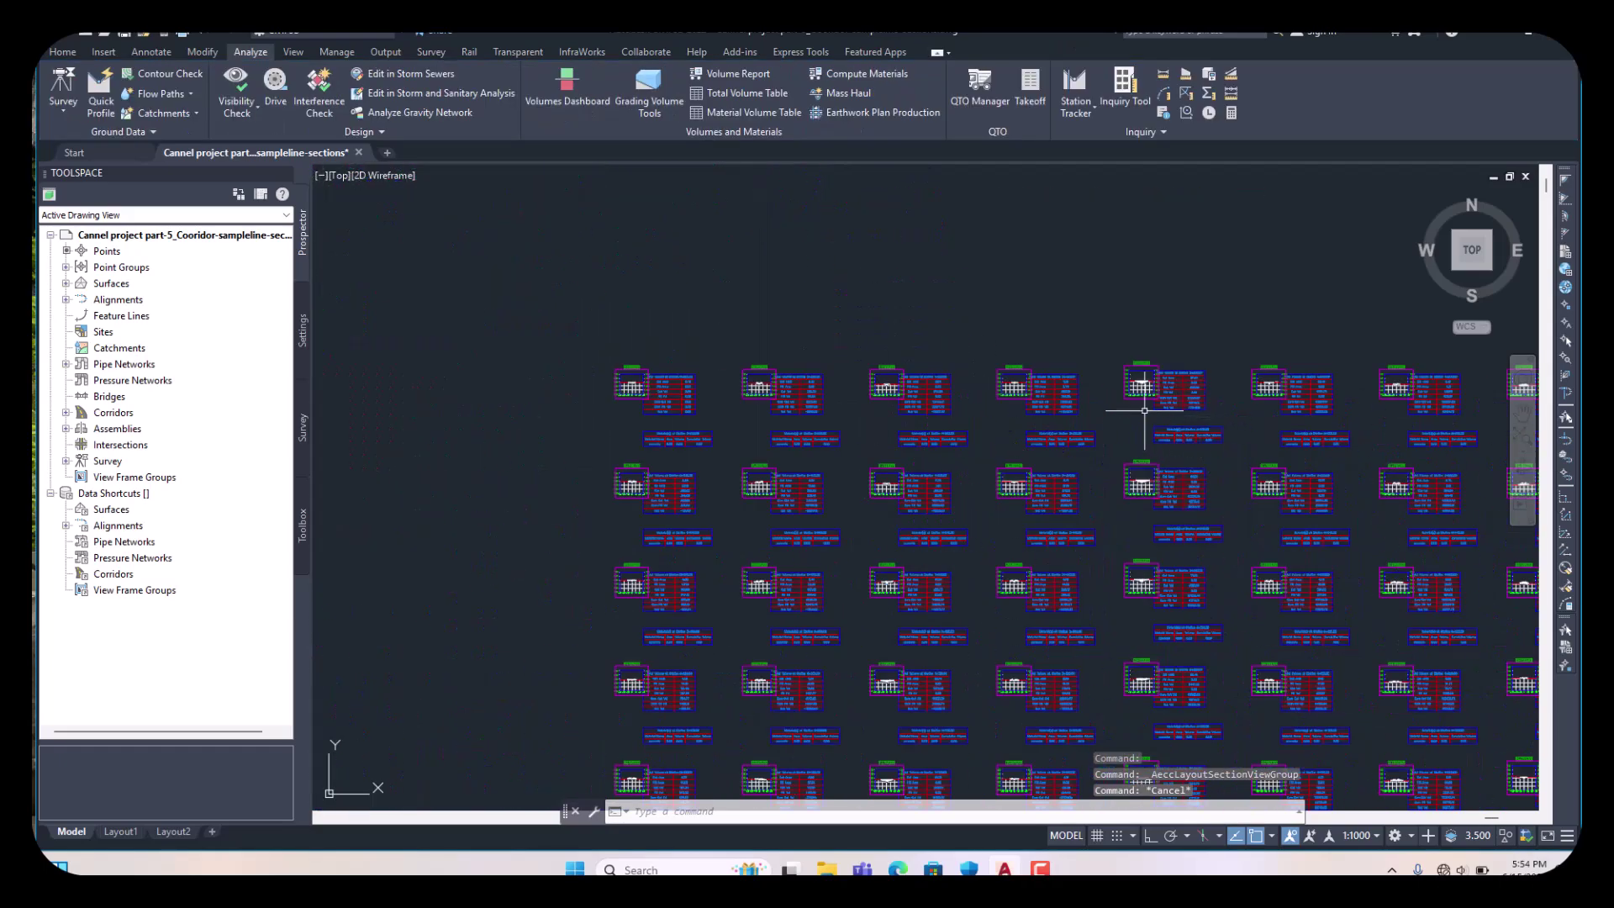
scroll(1026, 361, "up", 4)
scroll(937, 325, "down", 2)
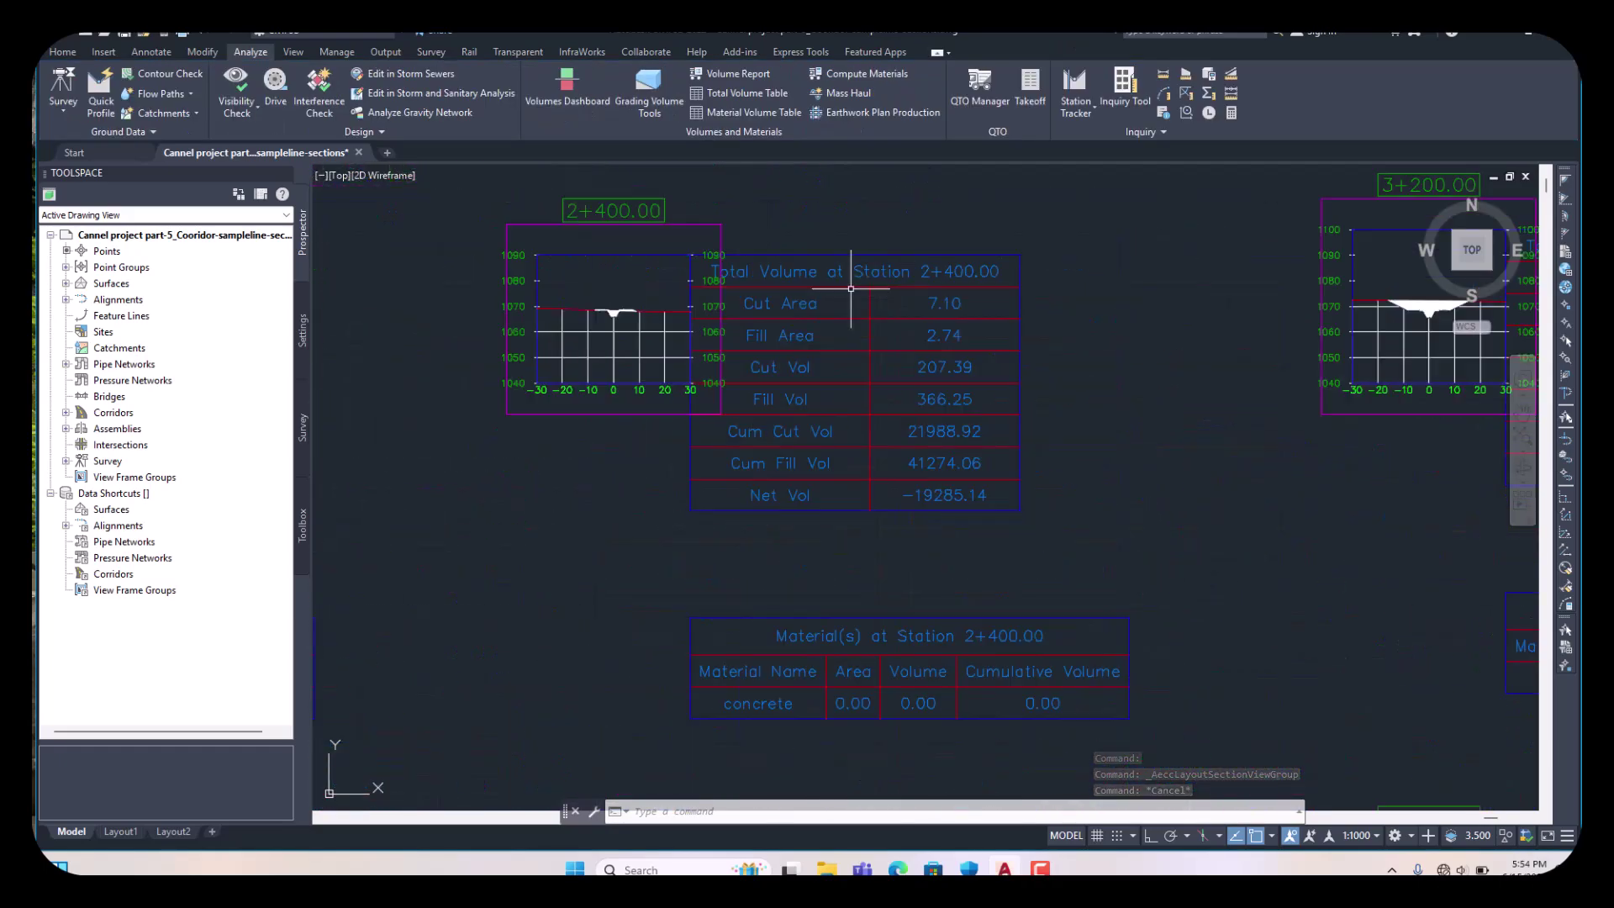
scroll(588, 220, "up", 2)
scroll(645, 220, "up", 1)
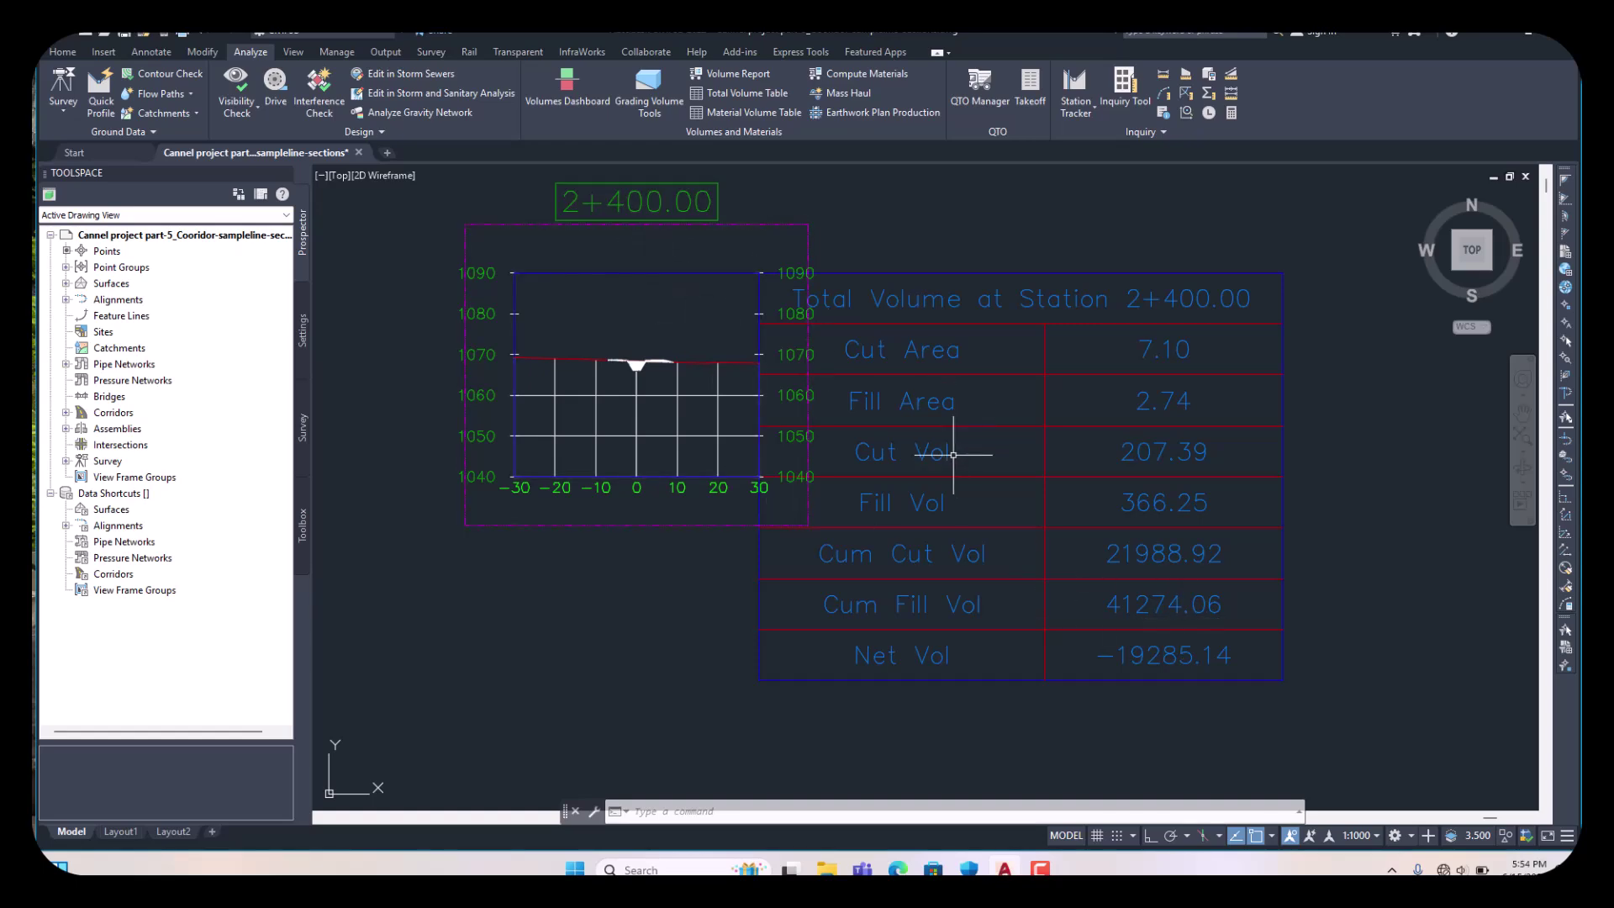
scroll(840, 470, "down", 6)
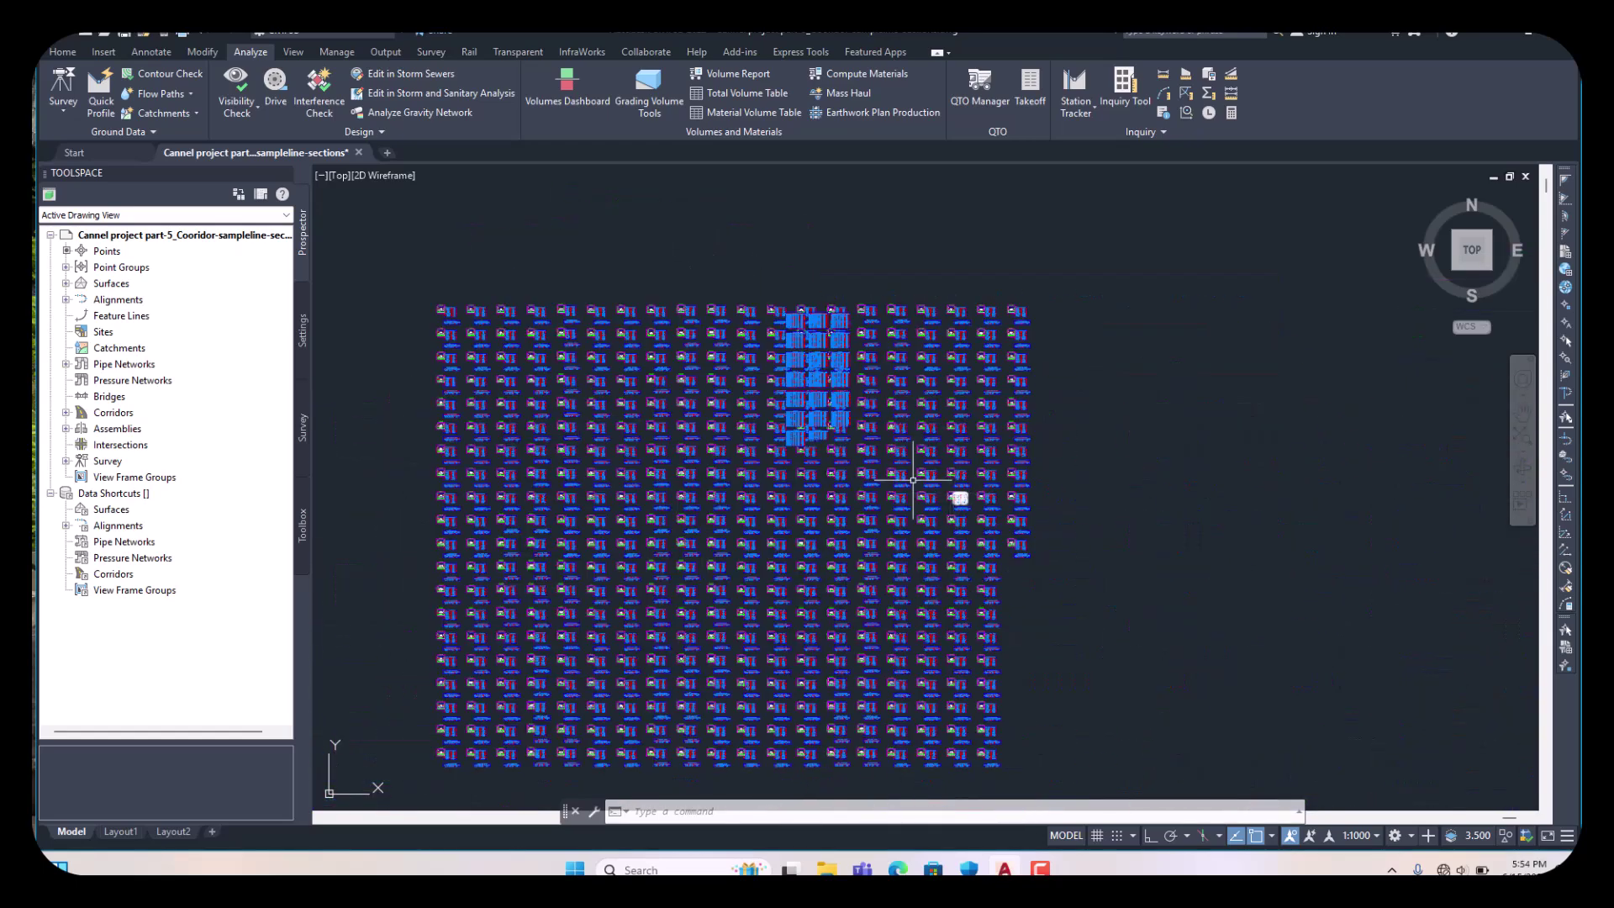
scroll(753, 315, "up", 1)
scroll(758, 288, "up", 3)
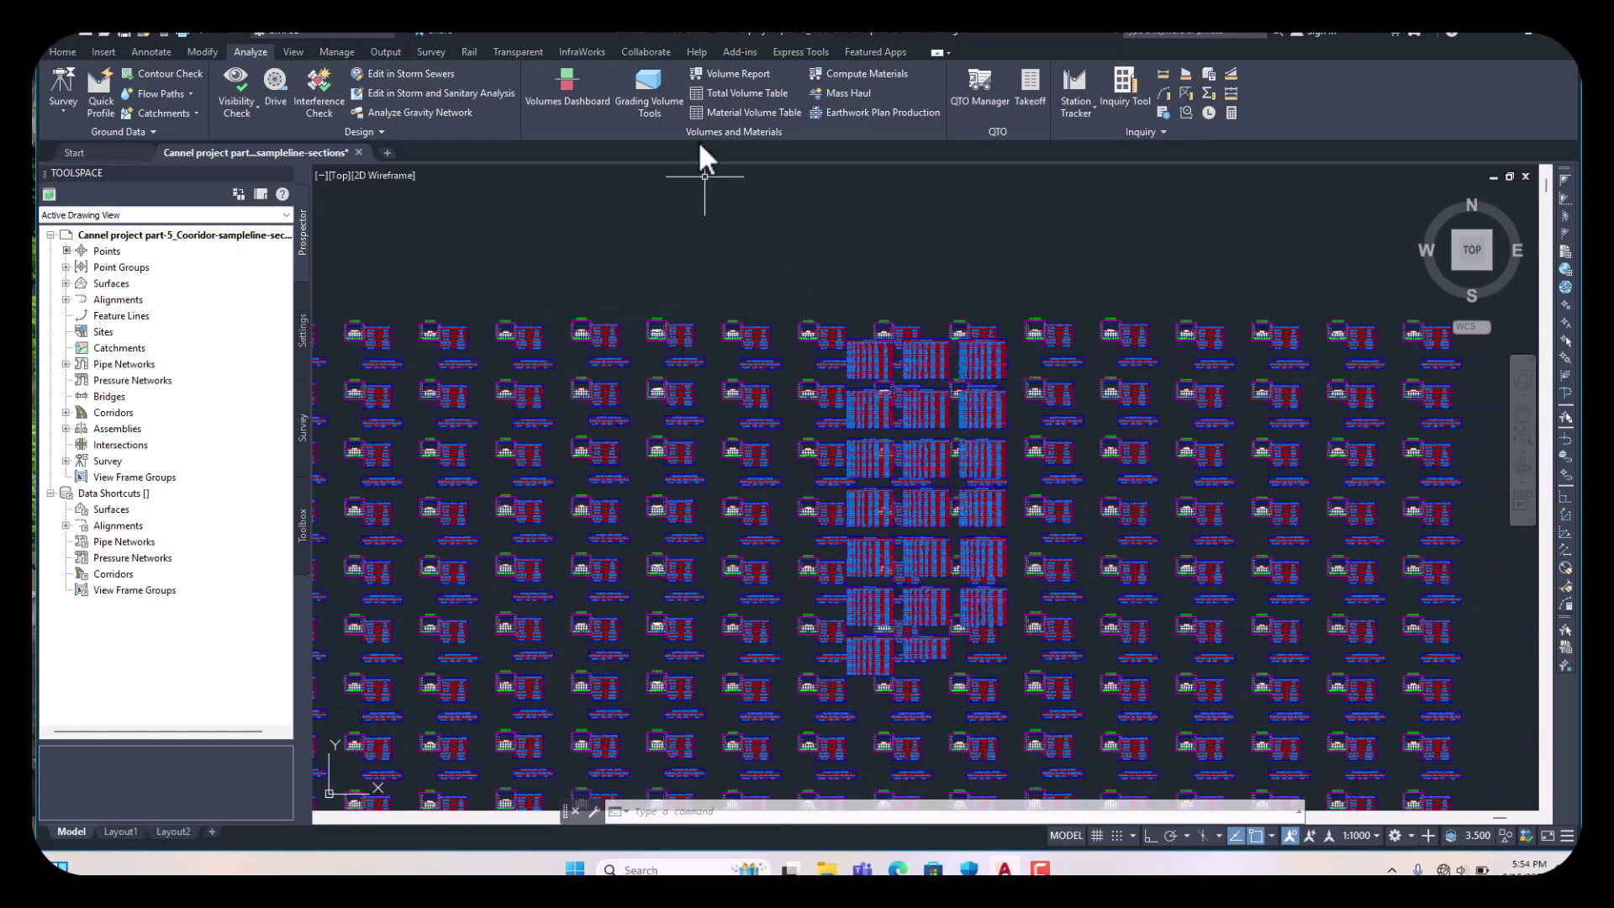
- Generate a volume report for Main Canal from Material List - (4), using the Select Material style sheet with the XML report displayed
left_click(741, 74)
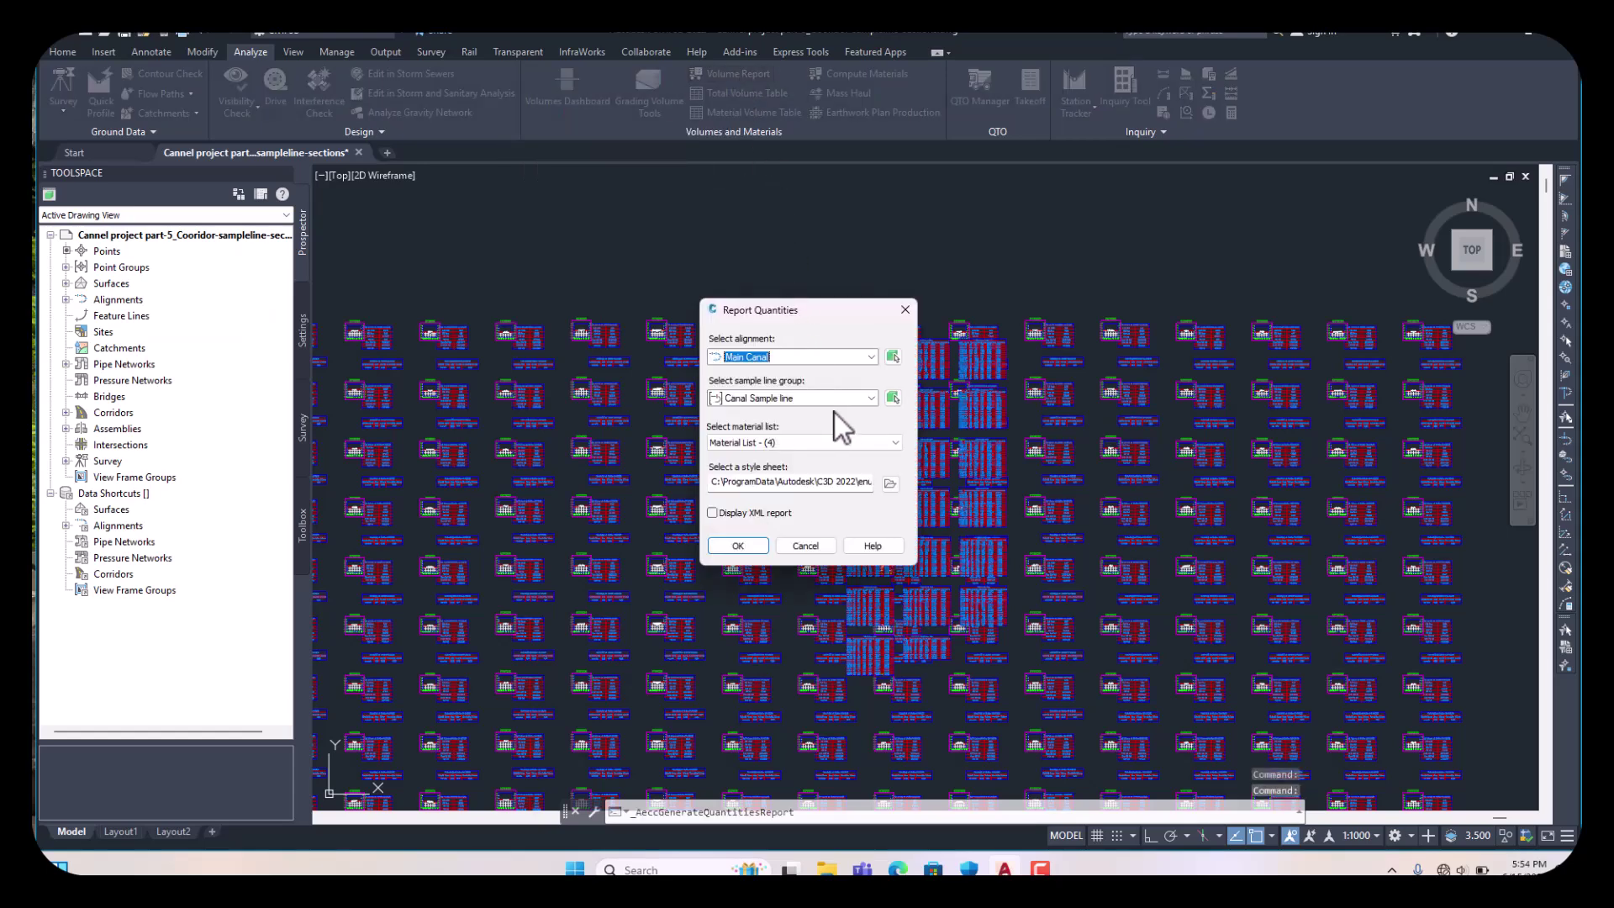
left_click(892, 443)
left_click(893, 443)
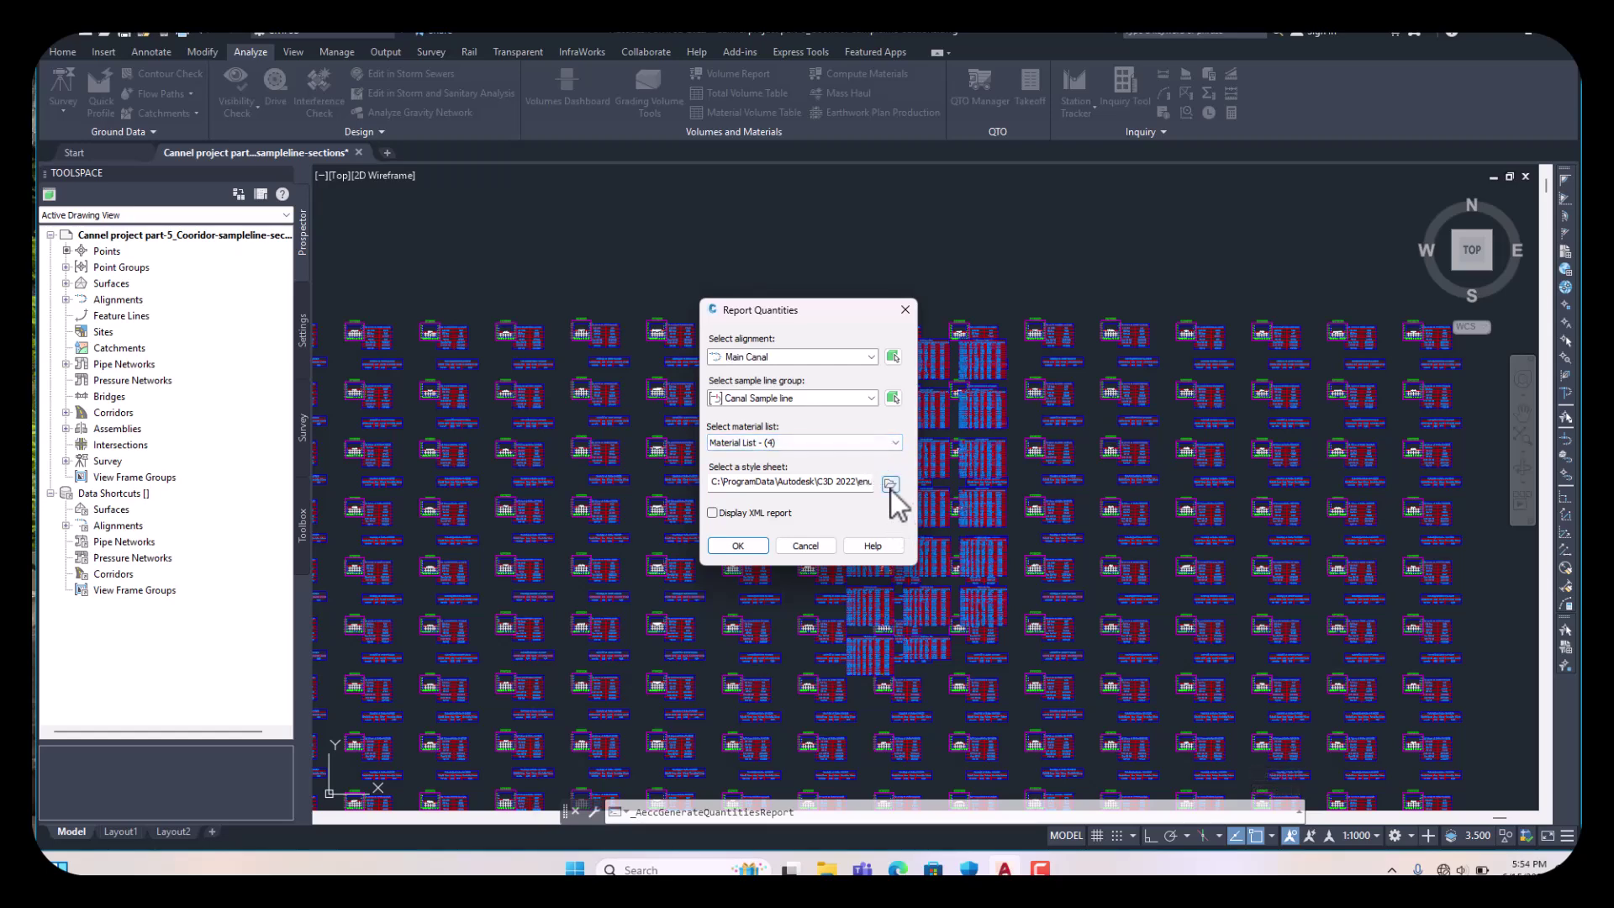
left_click(890, 484)
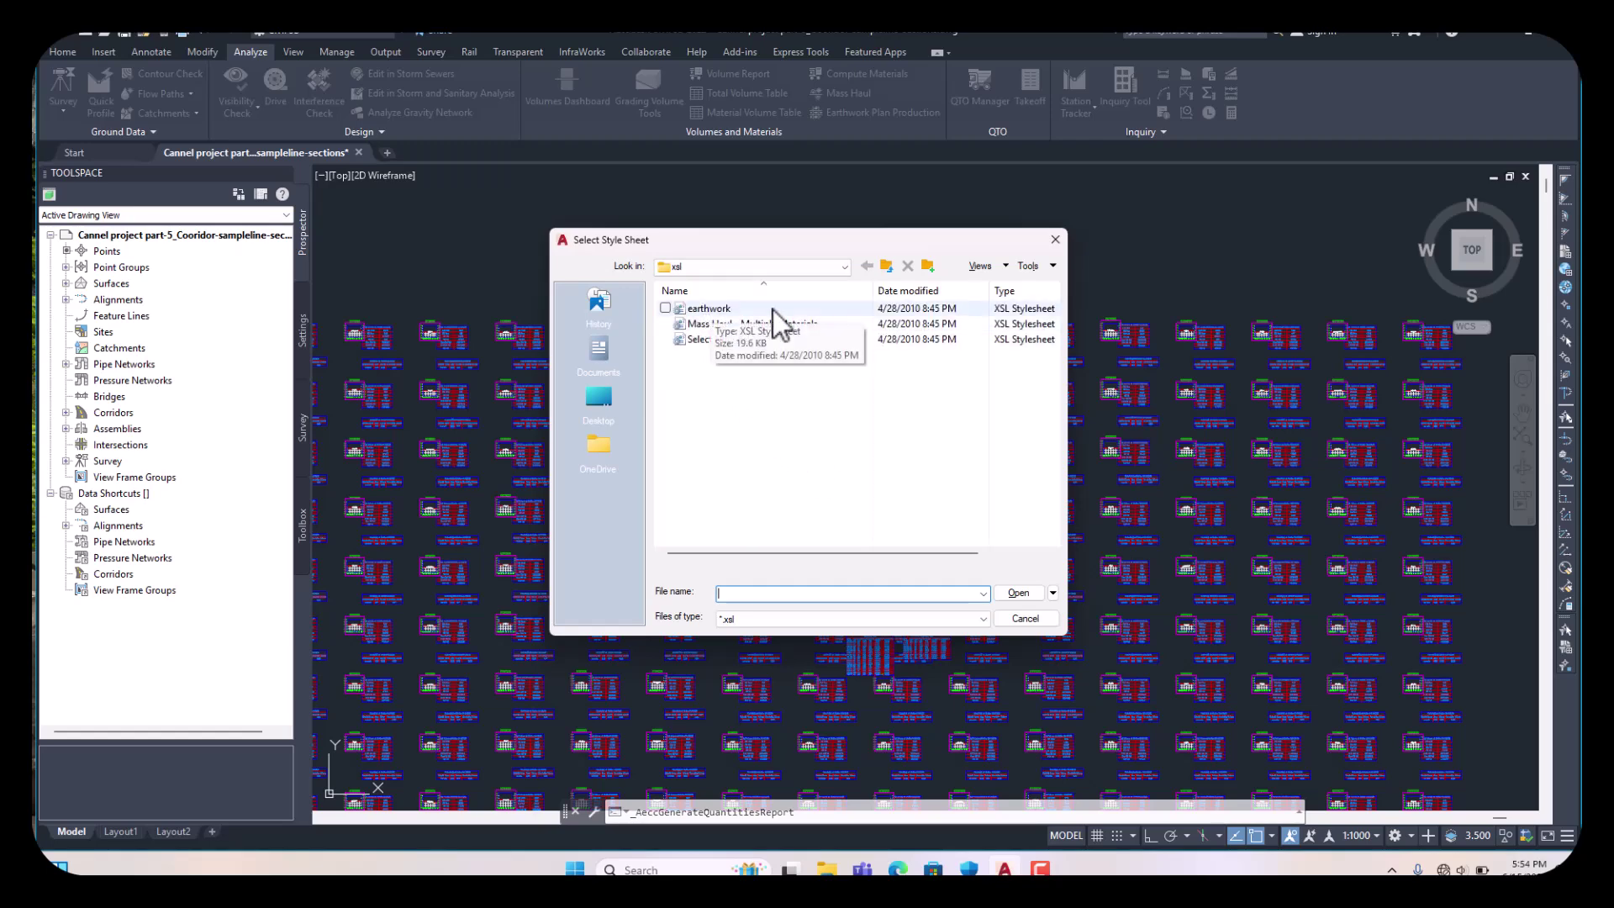
left_click(721, 341)
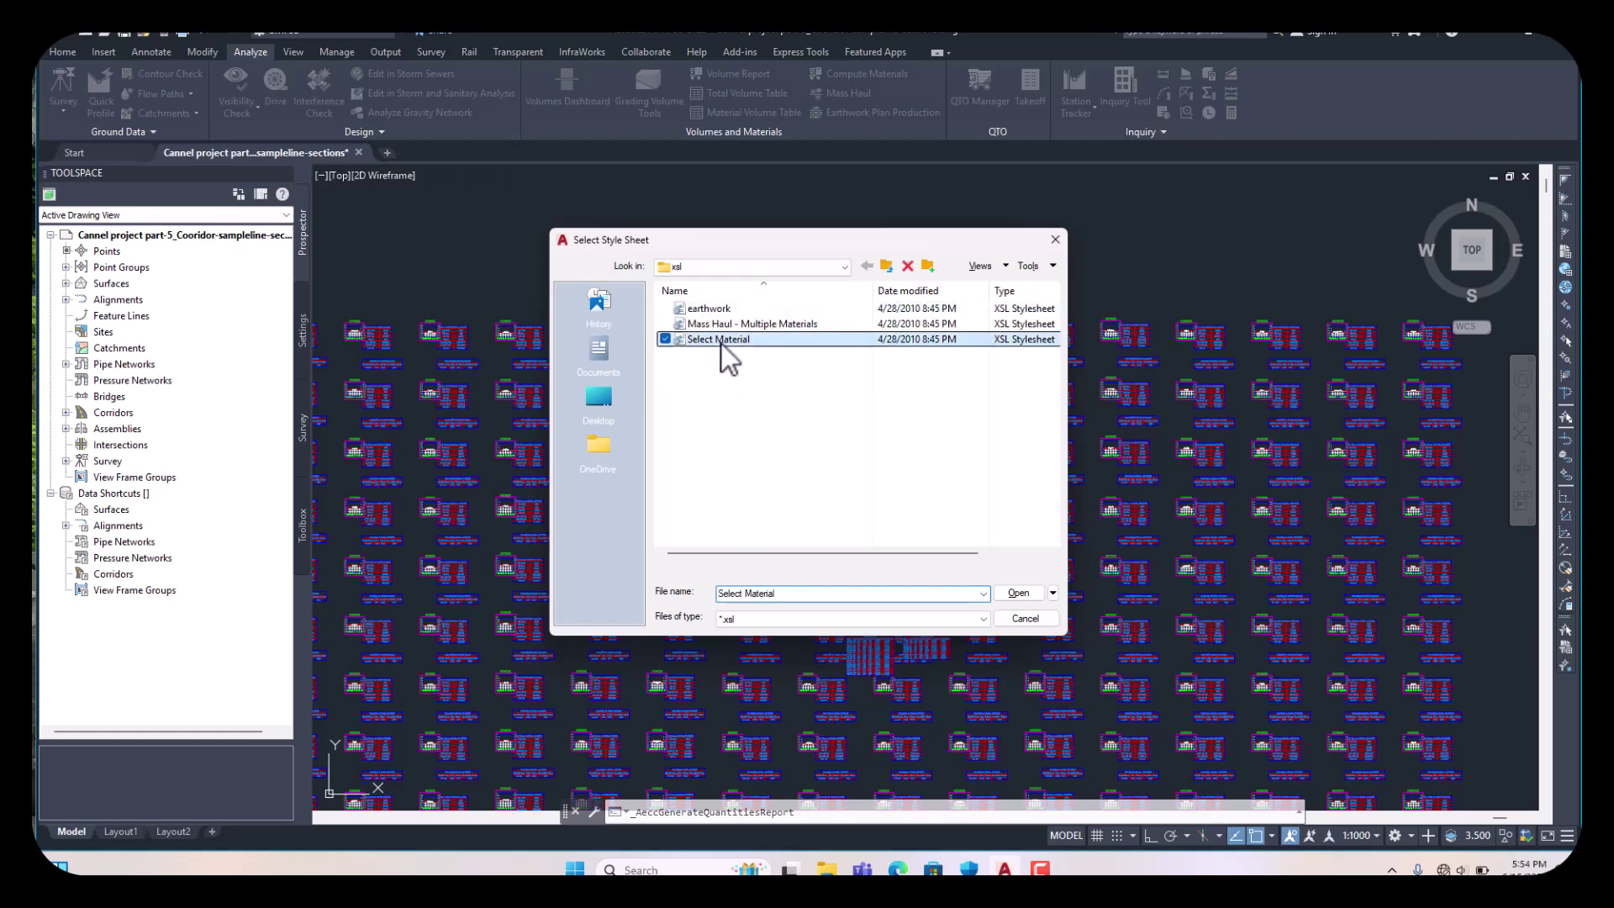
left_click(1019, 594)
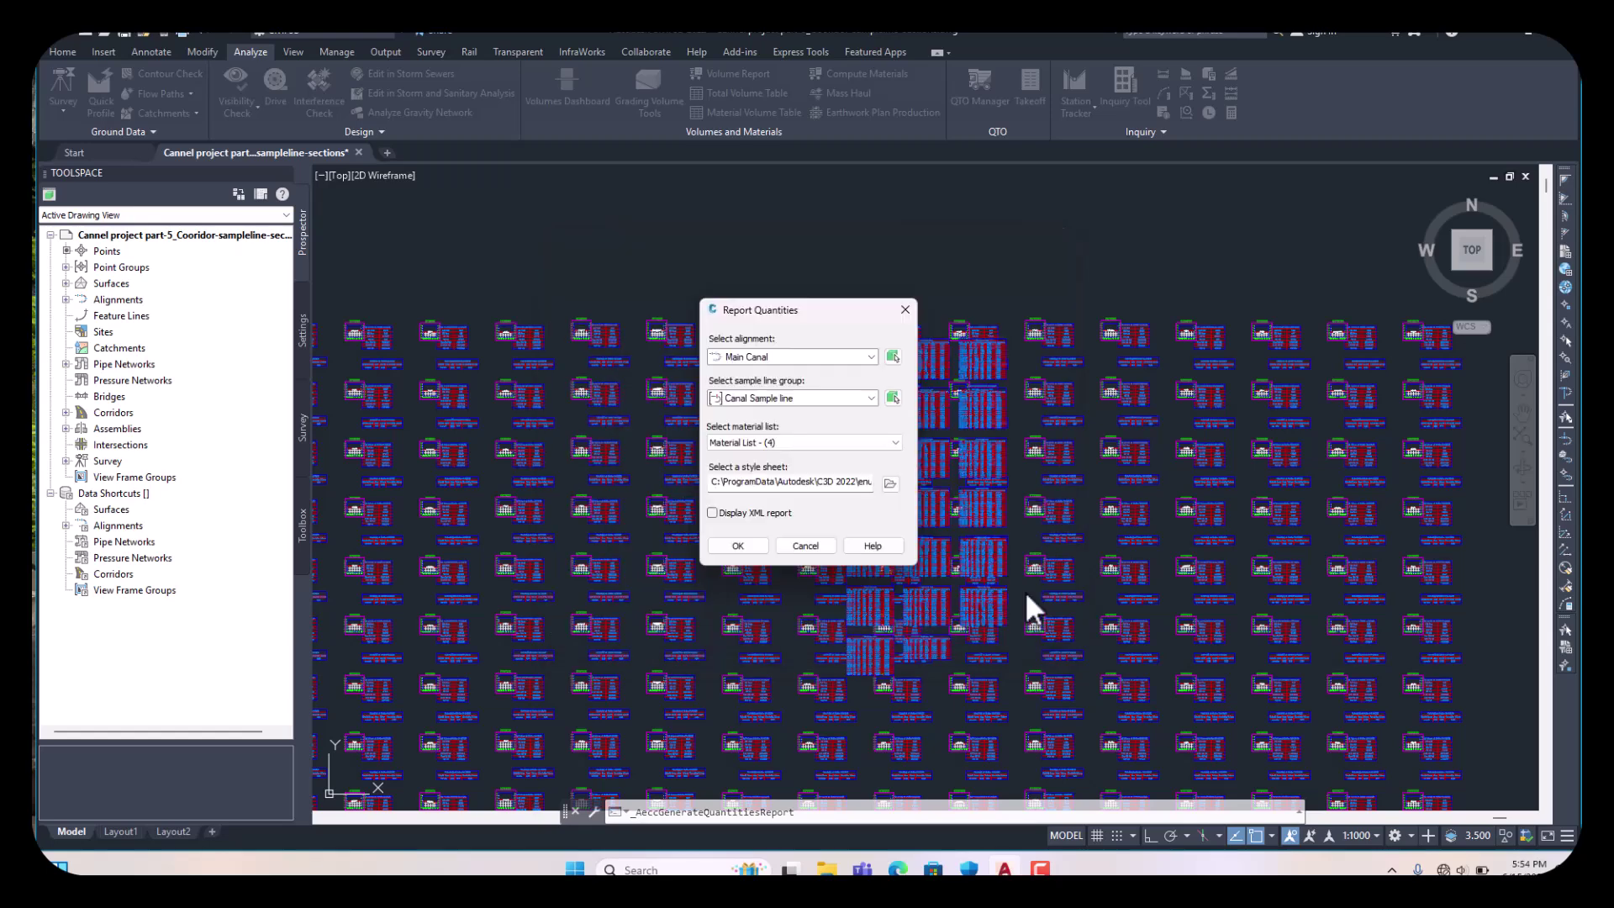
left_click(713, 513)
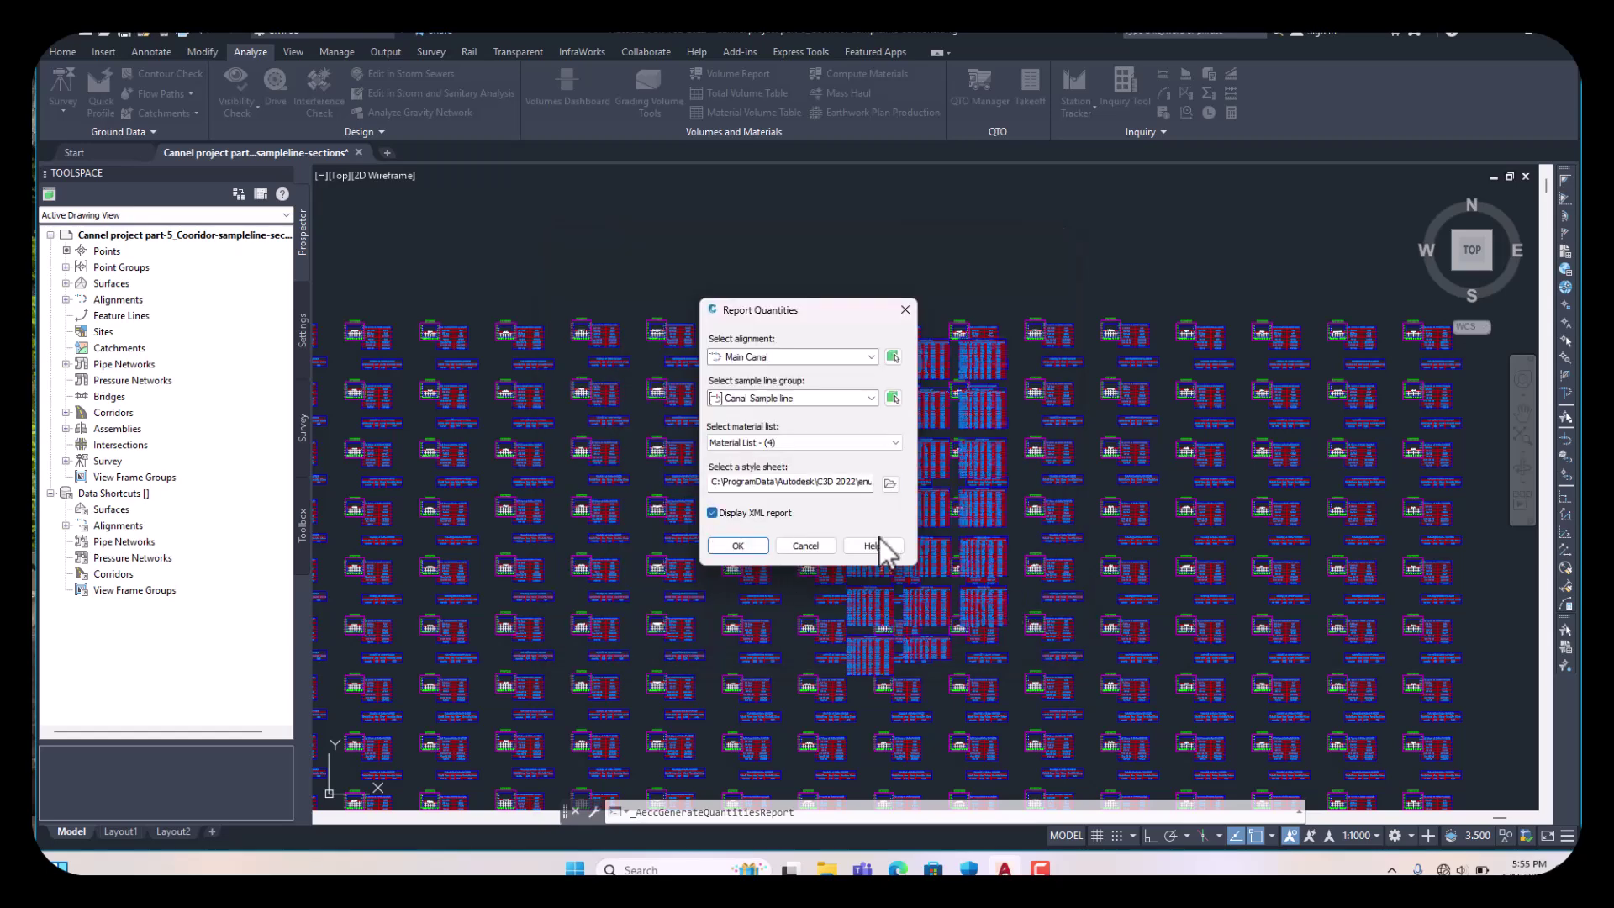
left_click(743, 547)
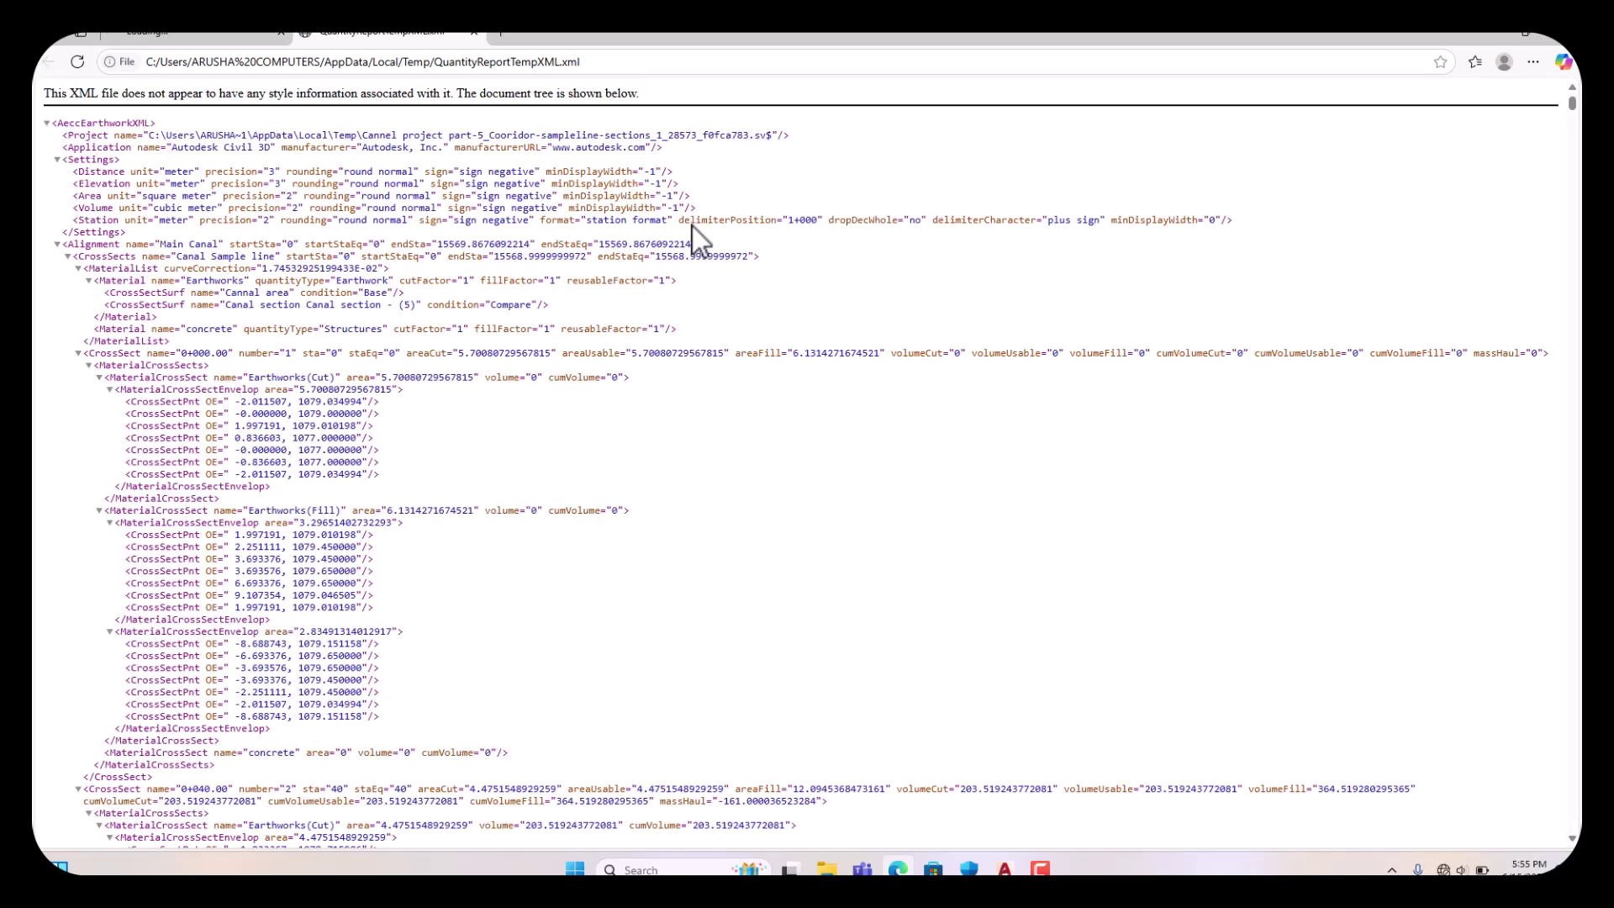
- Read through the Material Report's station-by-station areas and volumes in the browser, then close it and return to Civil 3D
left_click(841, 473)
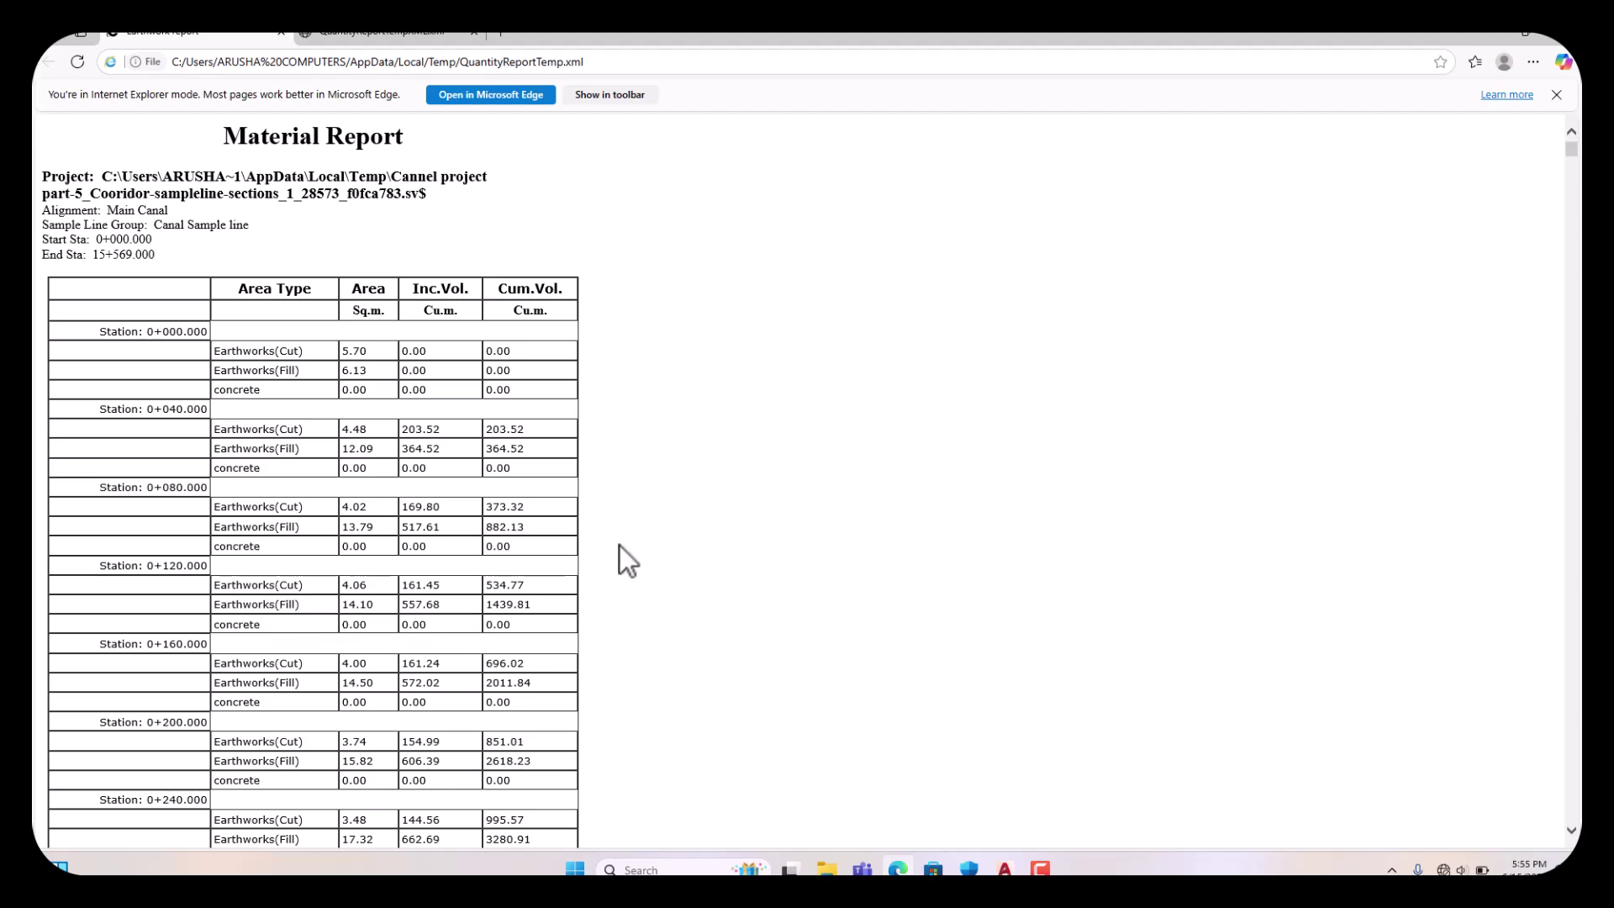
scroll(618, 546, "down", 10)
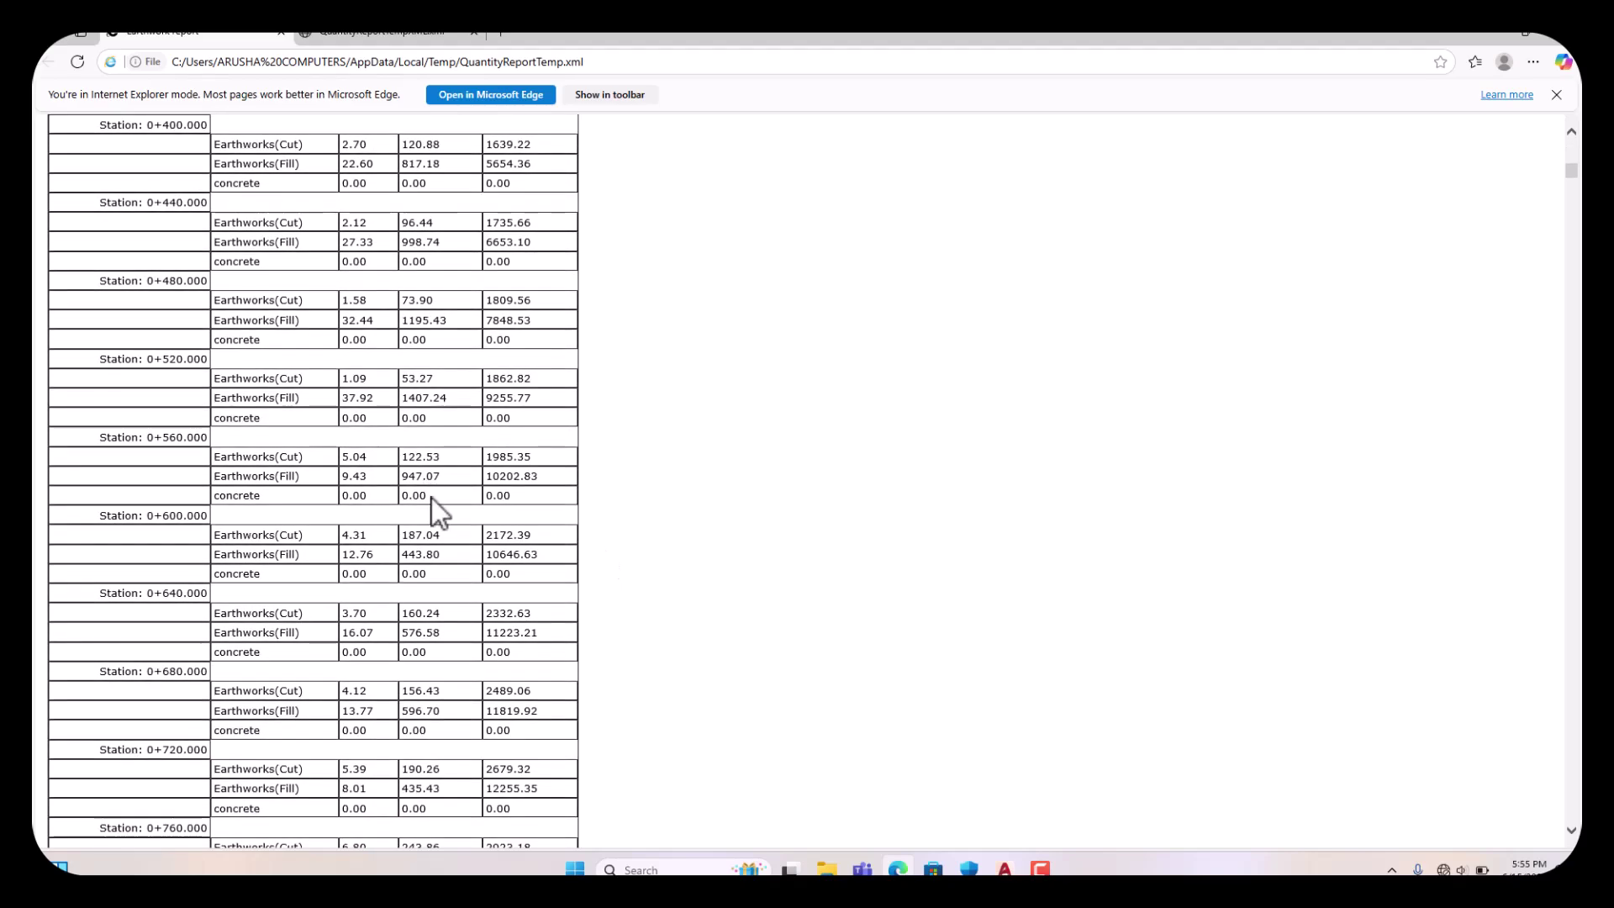
scroll(431, 498, "down", 20)
scroll(430, 496, "up", 20)
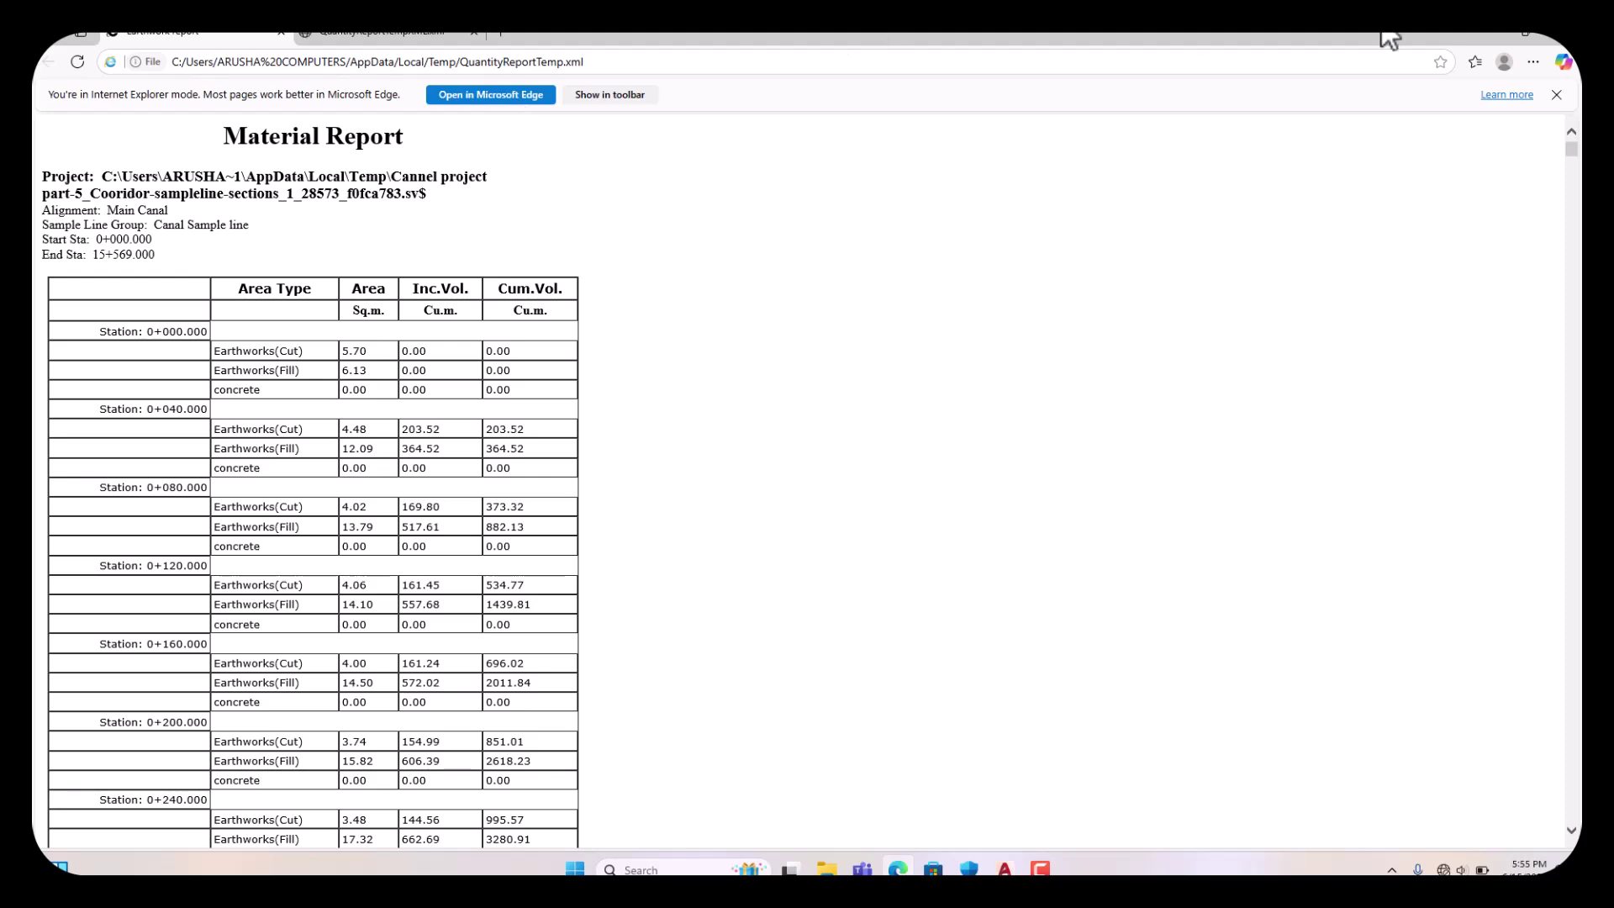
left_click(1552, 38)
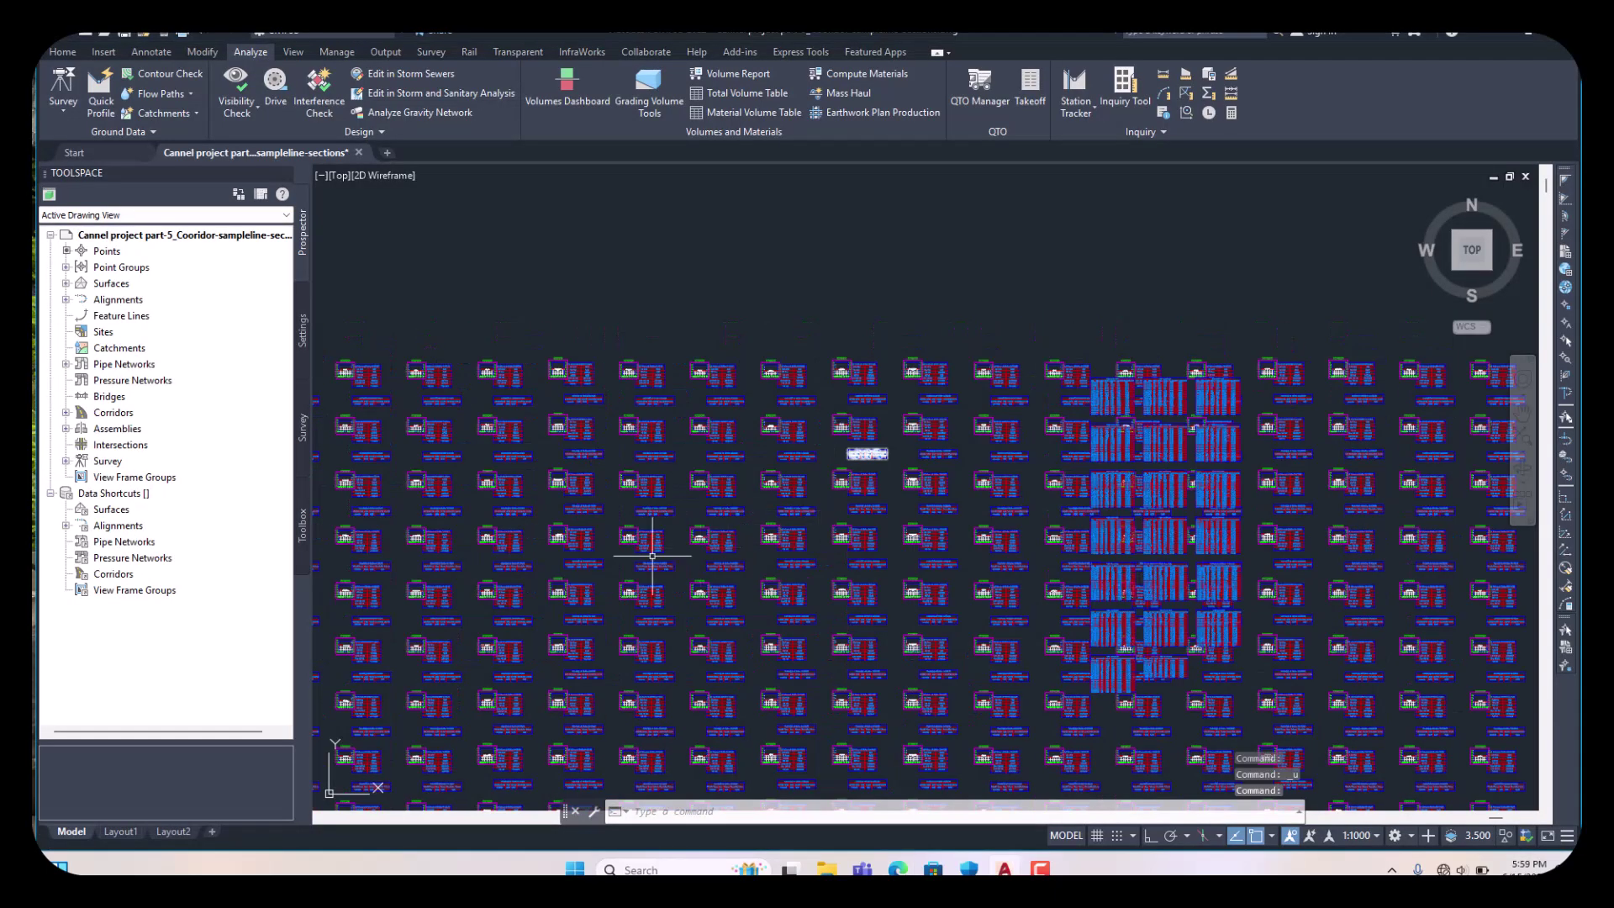
- Examine the concrete material table at station 3+320.00 and the tables on the surrounding section views
scroll(614, 546, "up", 6)
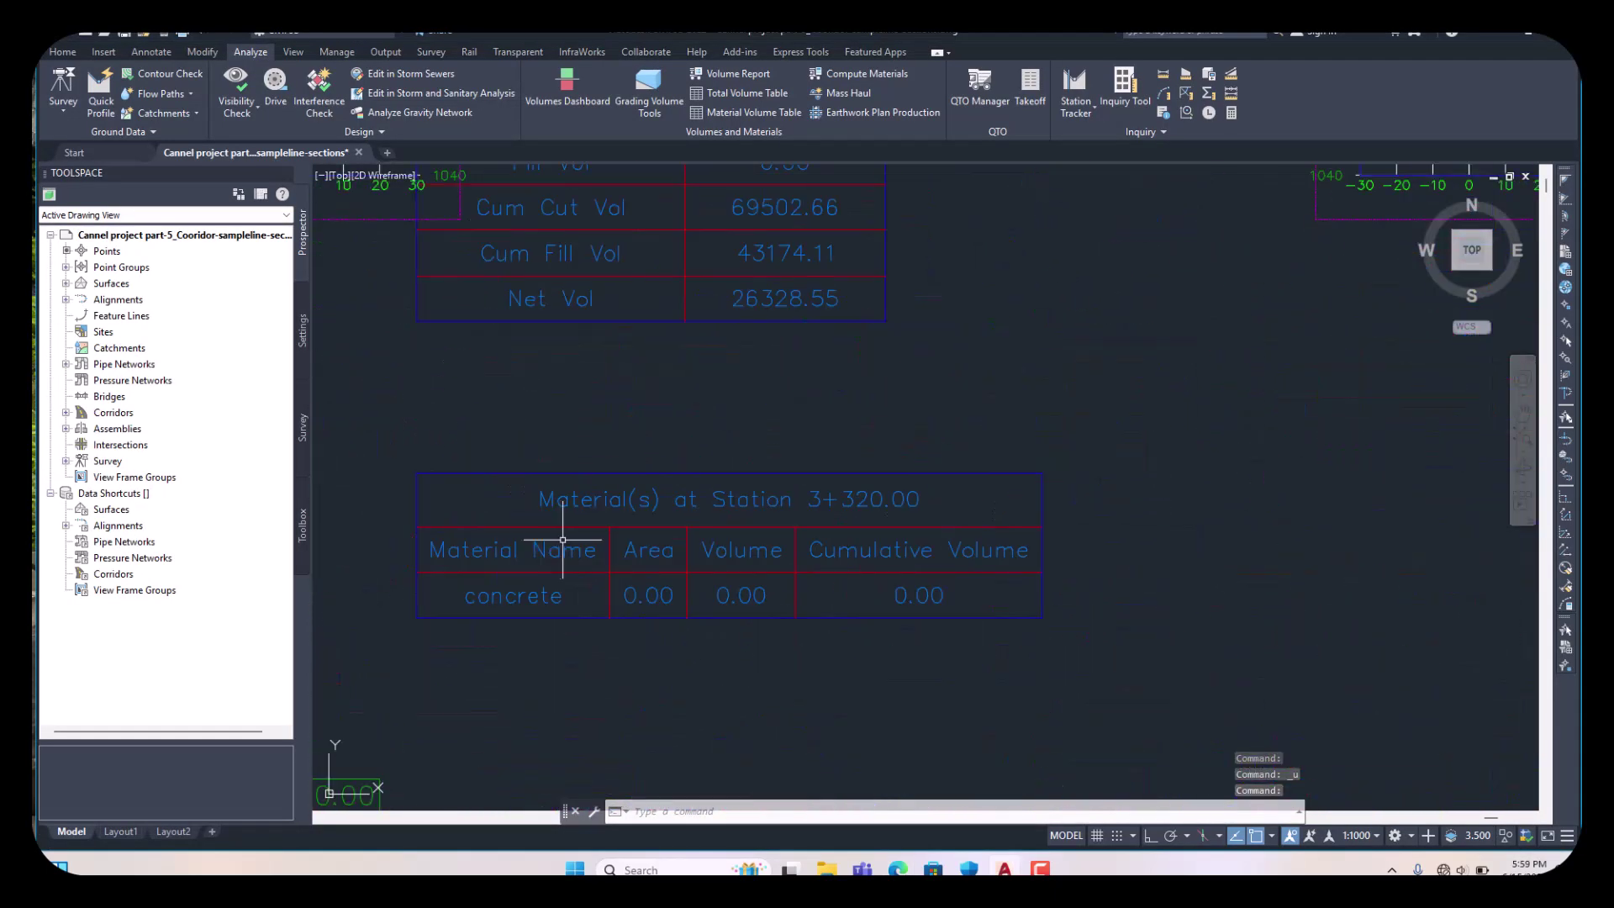
left_click(575, 531)
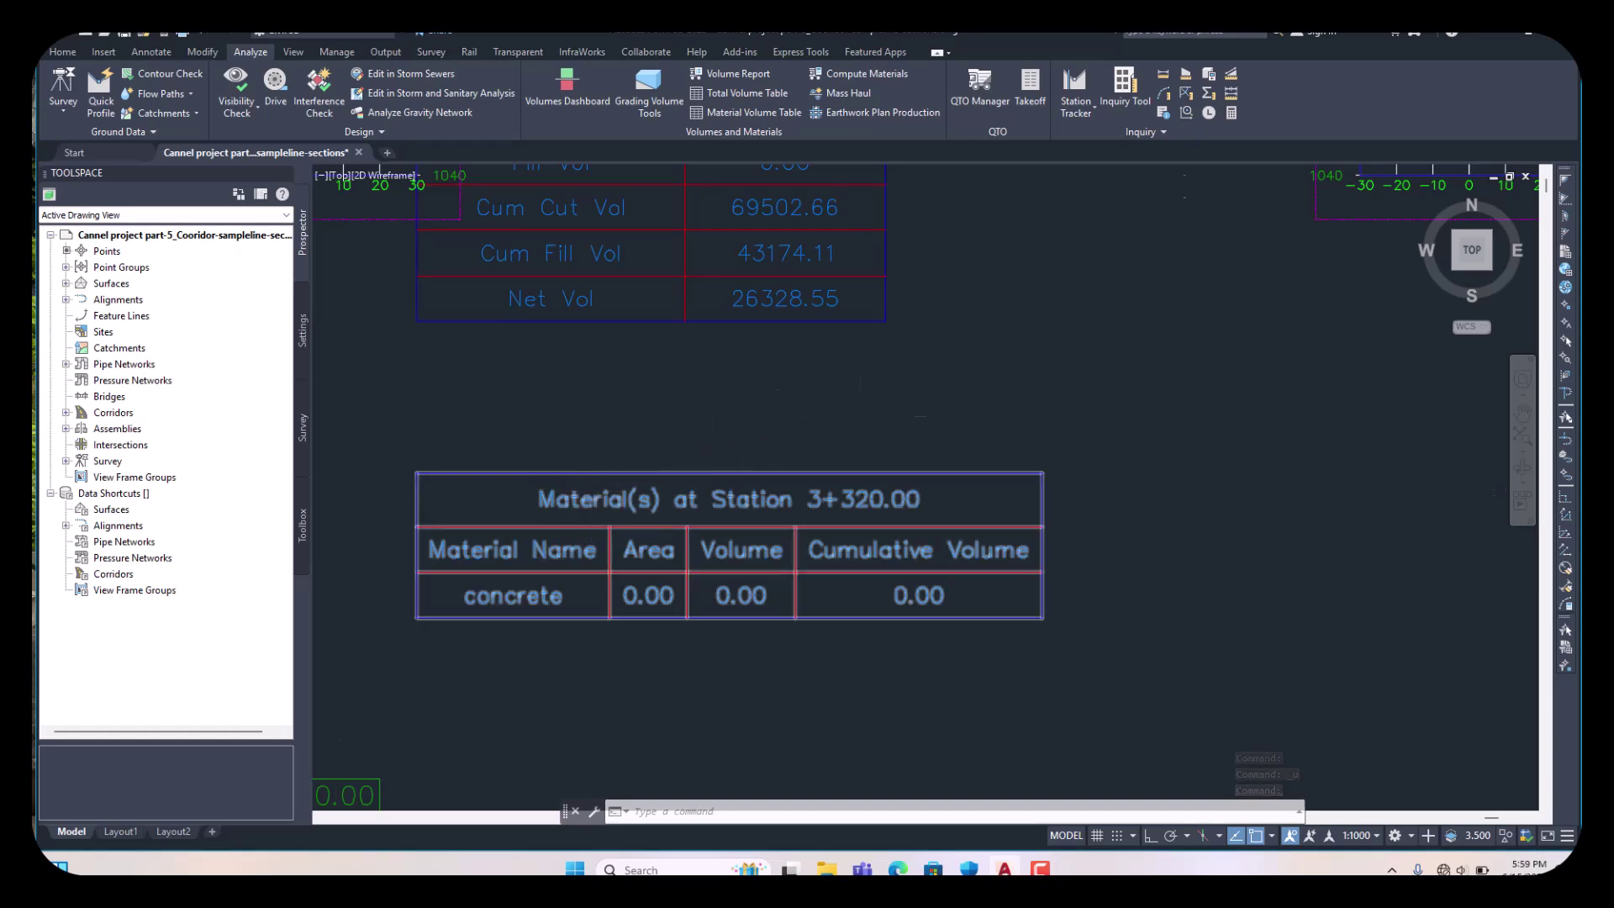
scroll(860, 415, "down", 5)
scroll(924, 445, "up", 5)
scroll(849, 421, "up", 1)
scroll(875, 454, "down", 7)
scroll(847, 569, "up", 6)
scroll(840, 471, "down", 7)
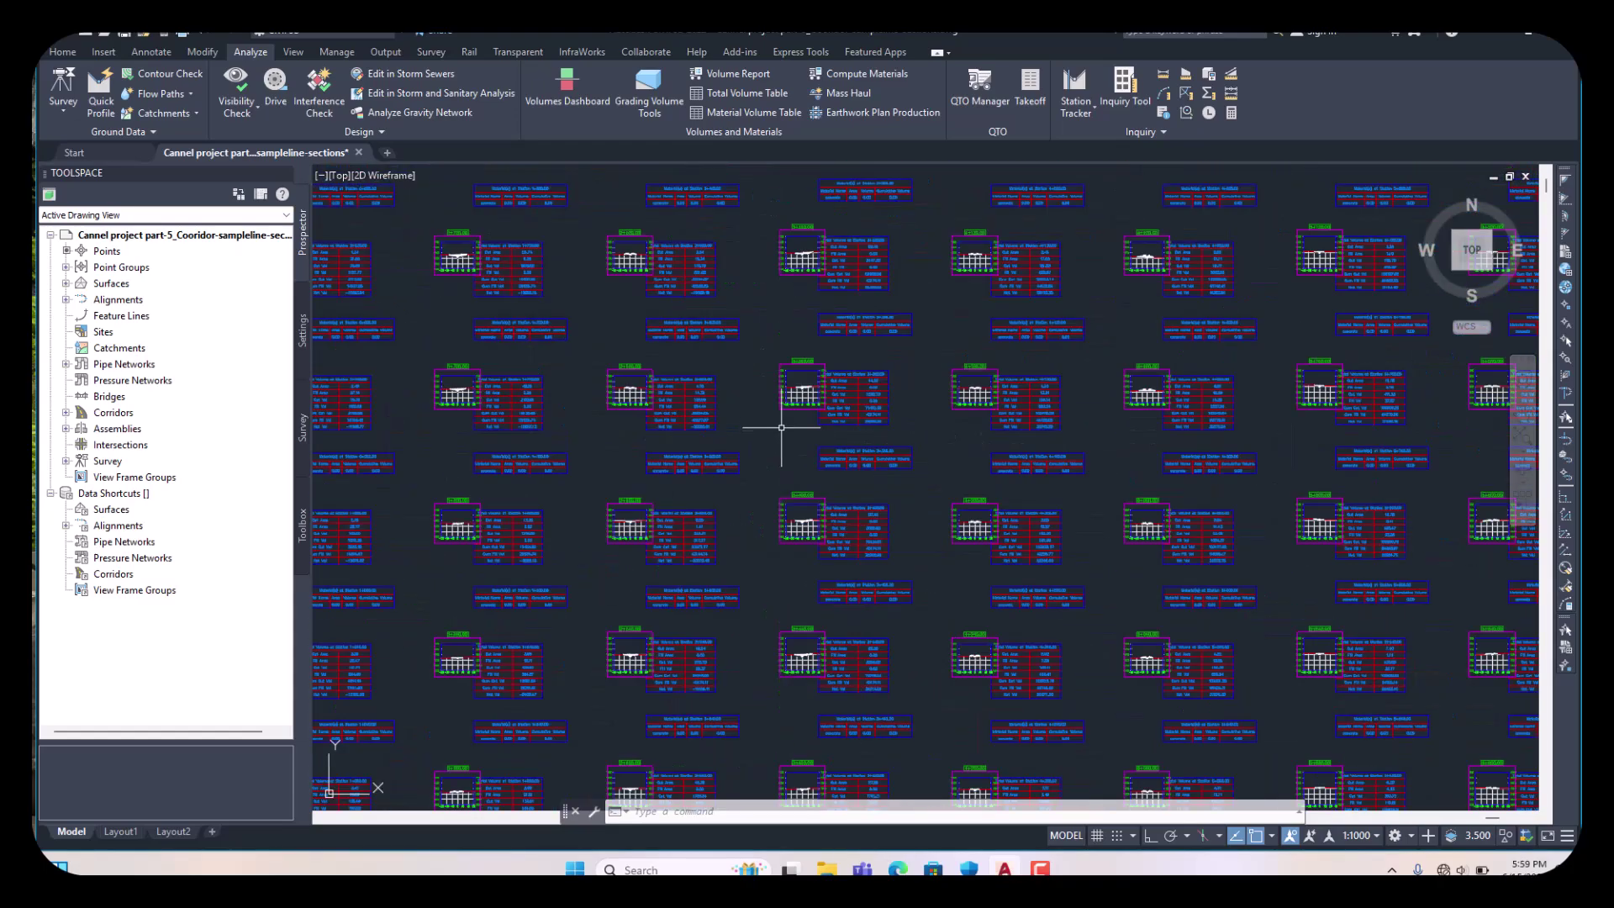
- Open the group properties of Canal Sample line from the sample line at station 10+320.00
scroll(828, 546, "up", 6)
scroll(937, 572, "down", 4)
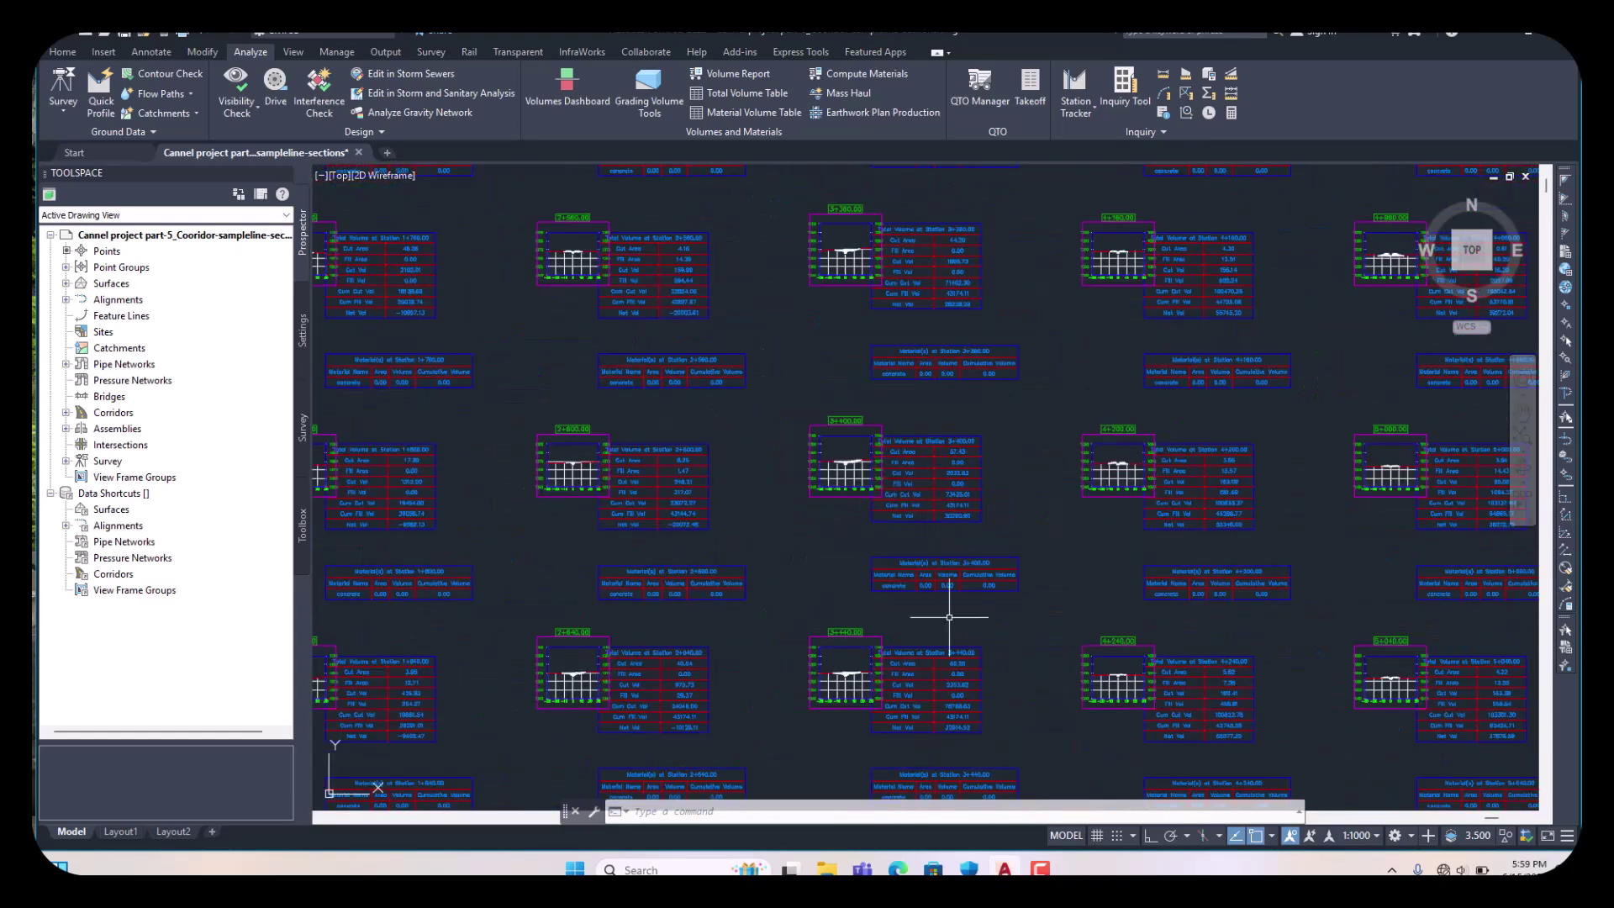
scroll(949, 614, "up", 2)
scroll(946, 601, "down", 7)
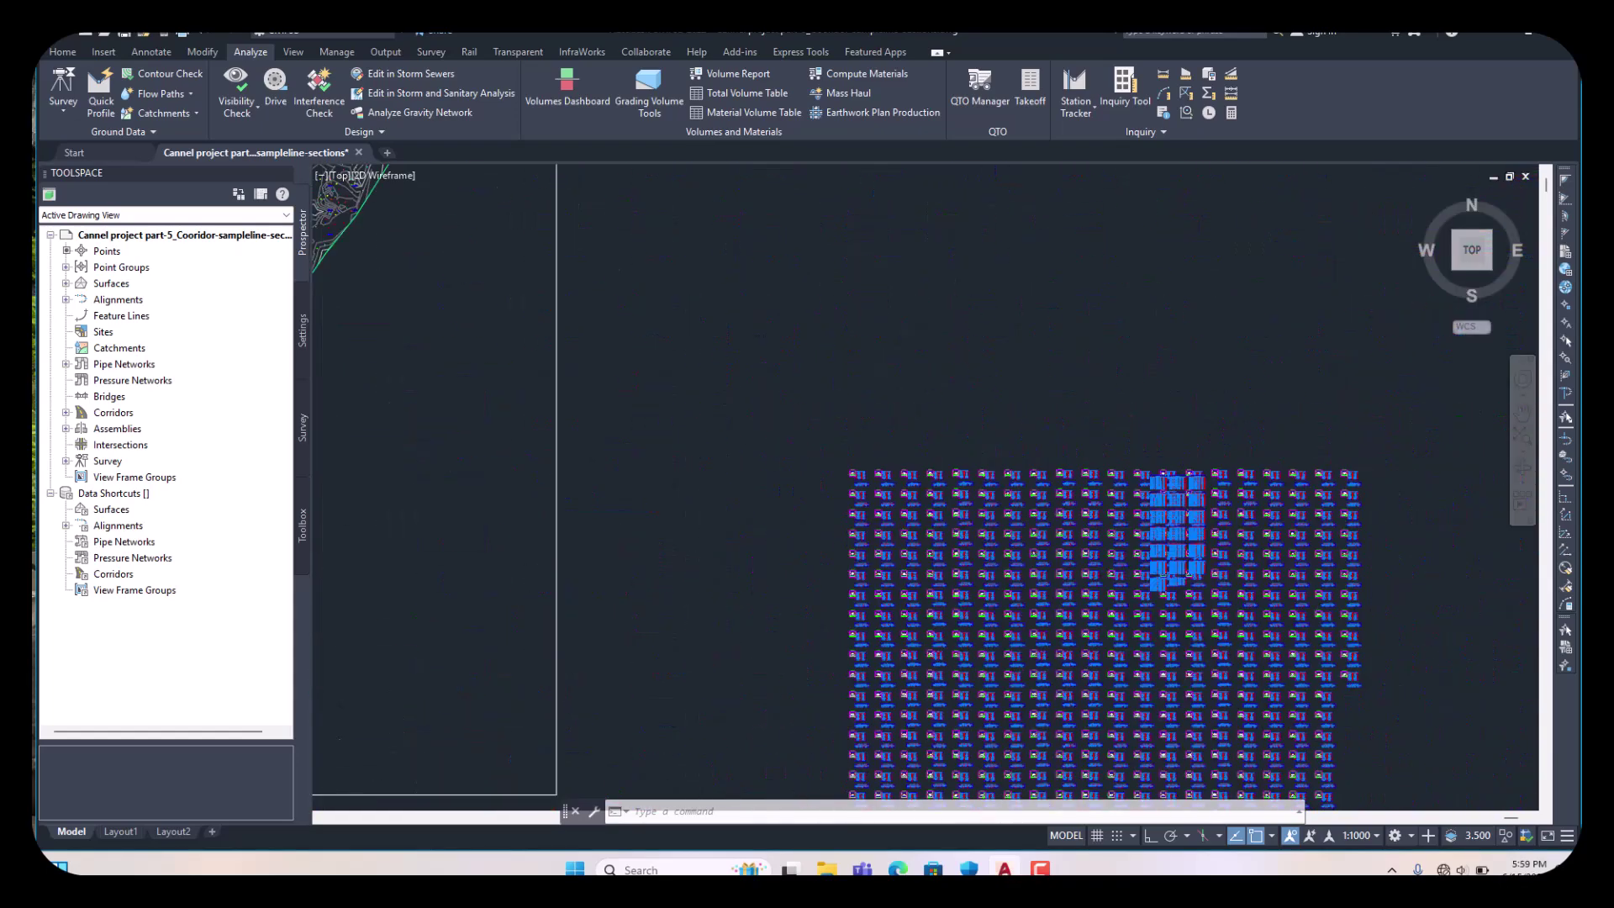
scroll(840, 521, "down", 2)
scroll(504, 337, "up", 5)
scroll(605, 383, "up", 6)
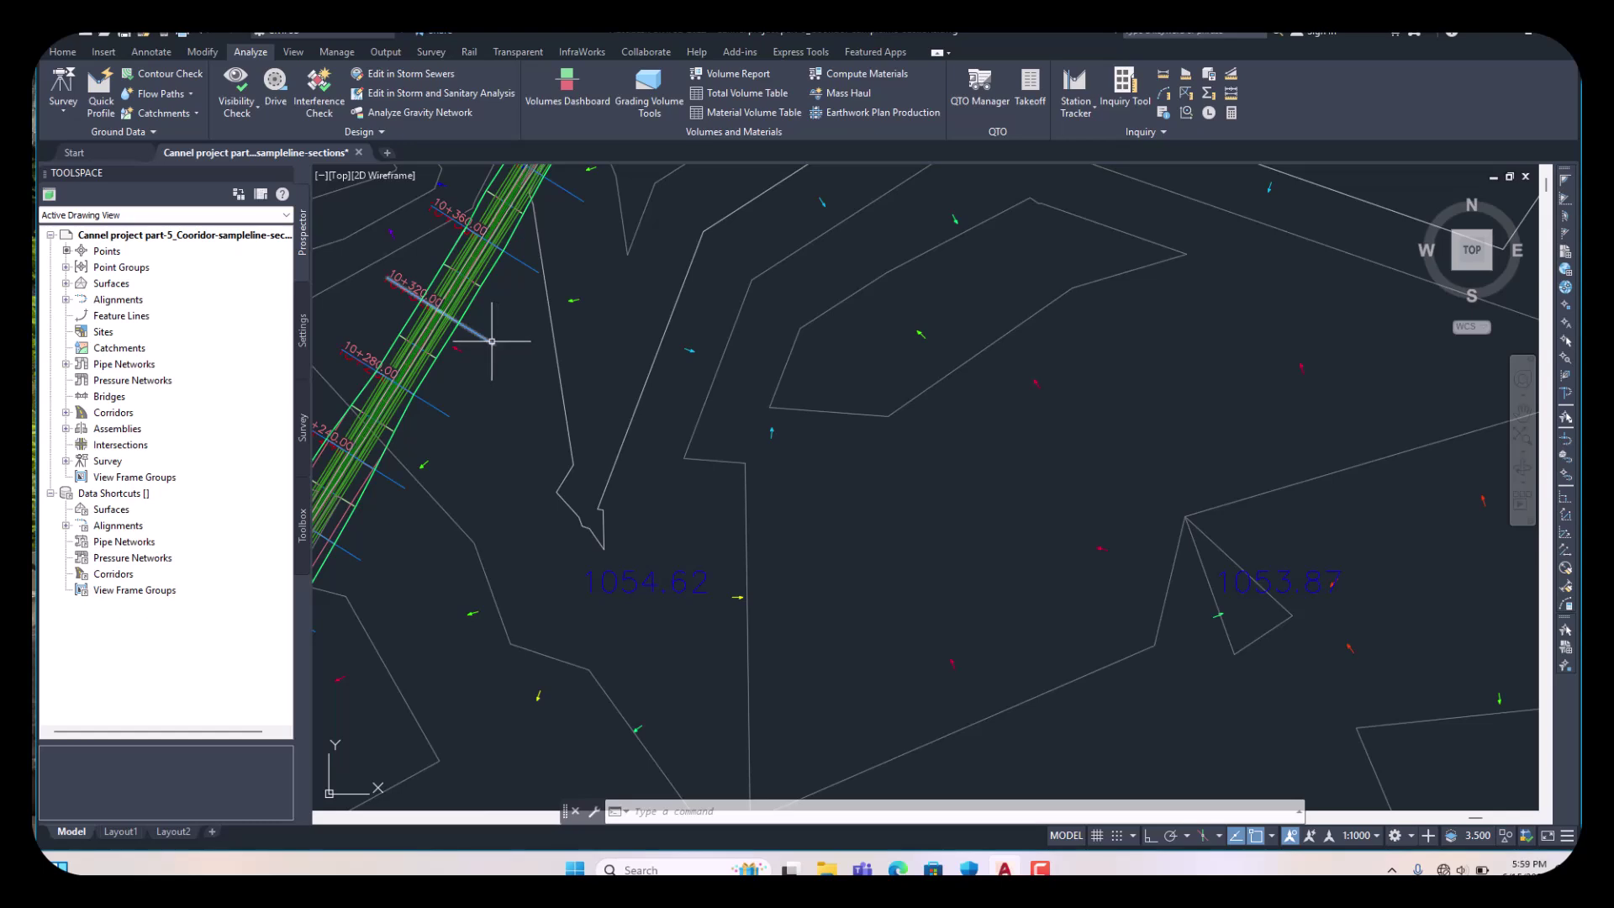
left_click(492, 341)
right_click(513, 344)
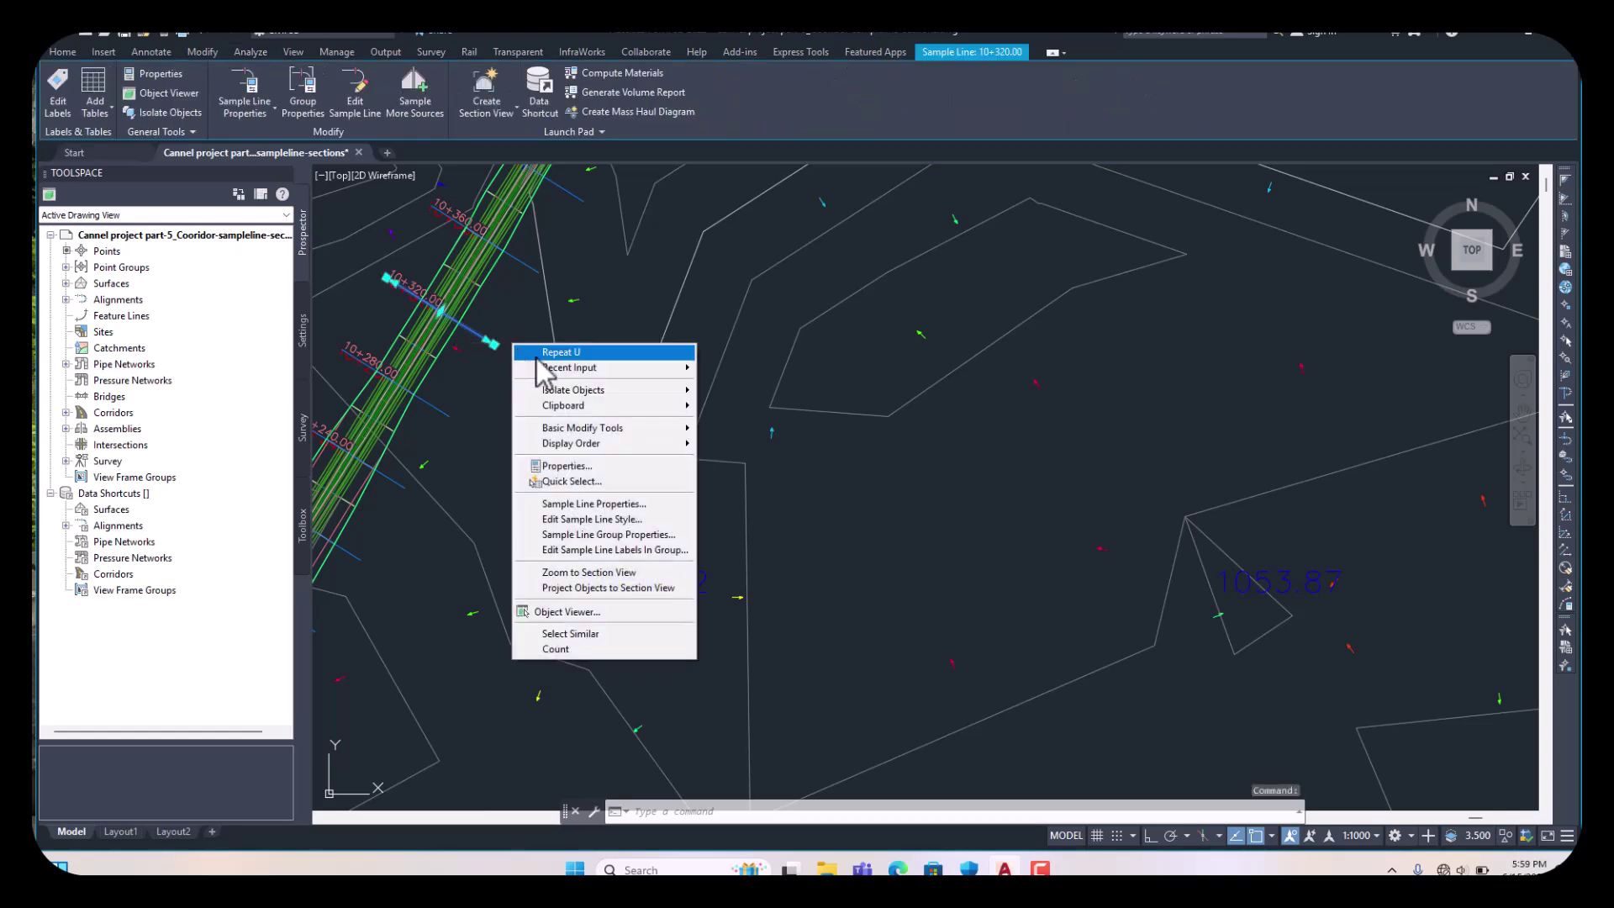
left_click(586, 535)
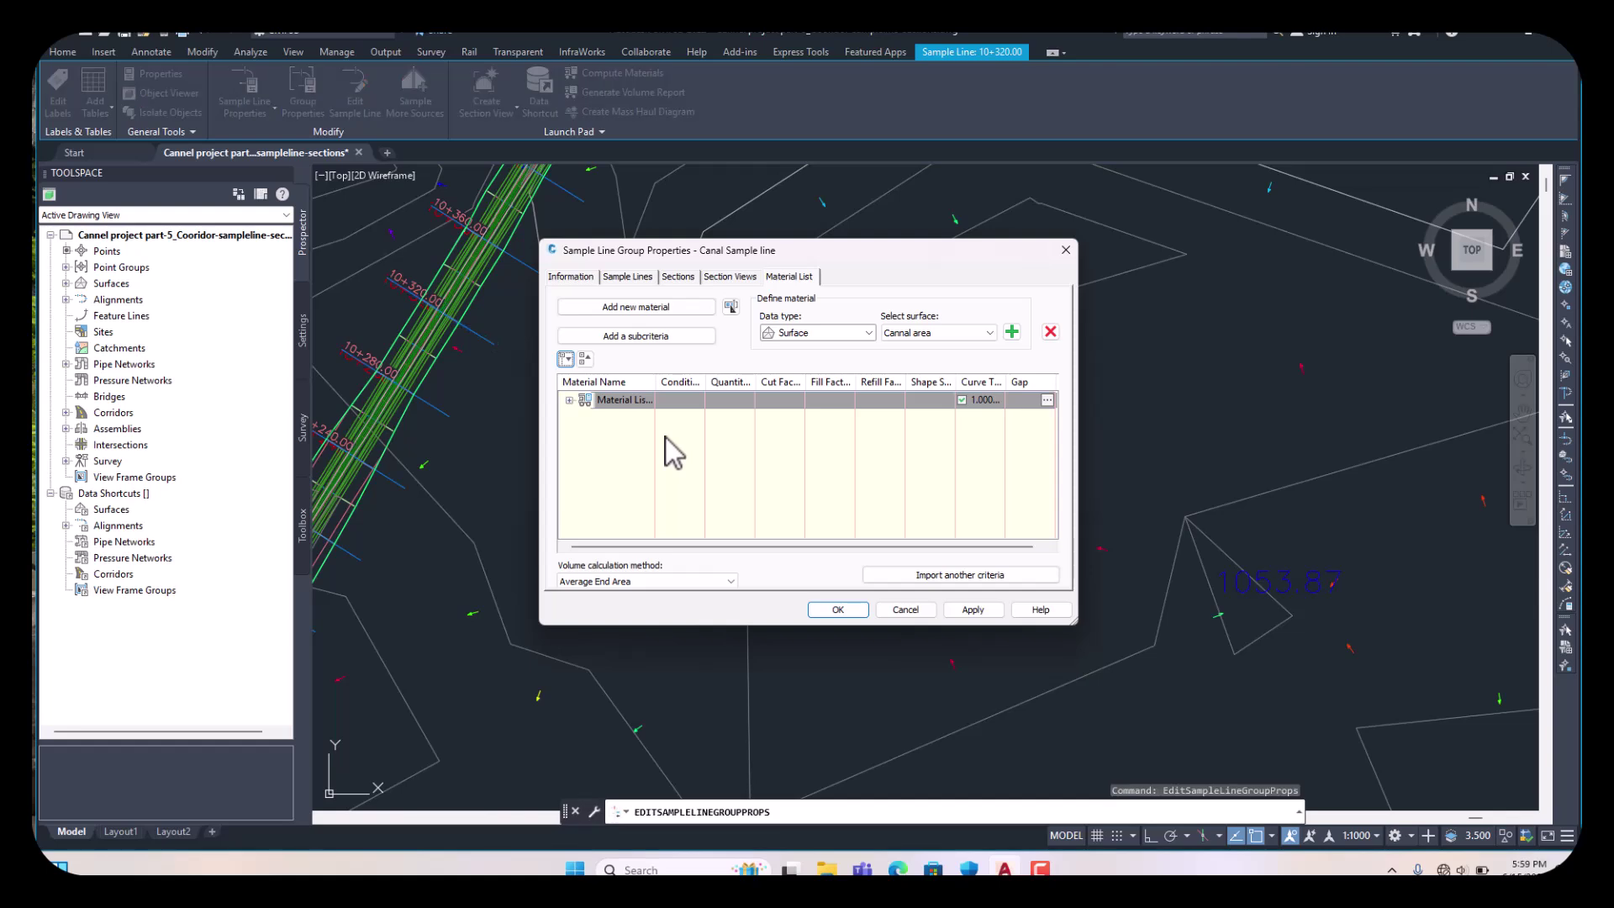
- Look through the group's sample lines, sections and section views, and return to its material list
left_click(629, 279)
left_click(688, 280)
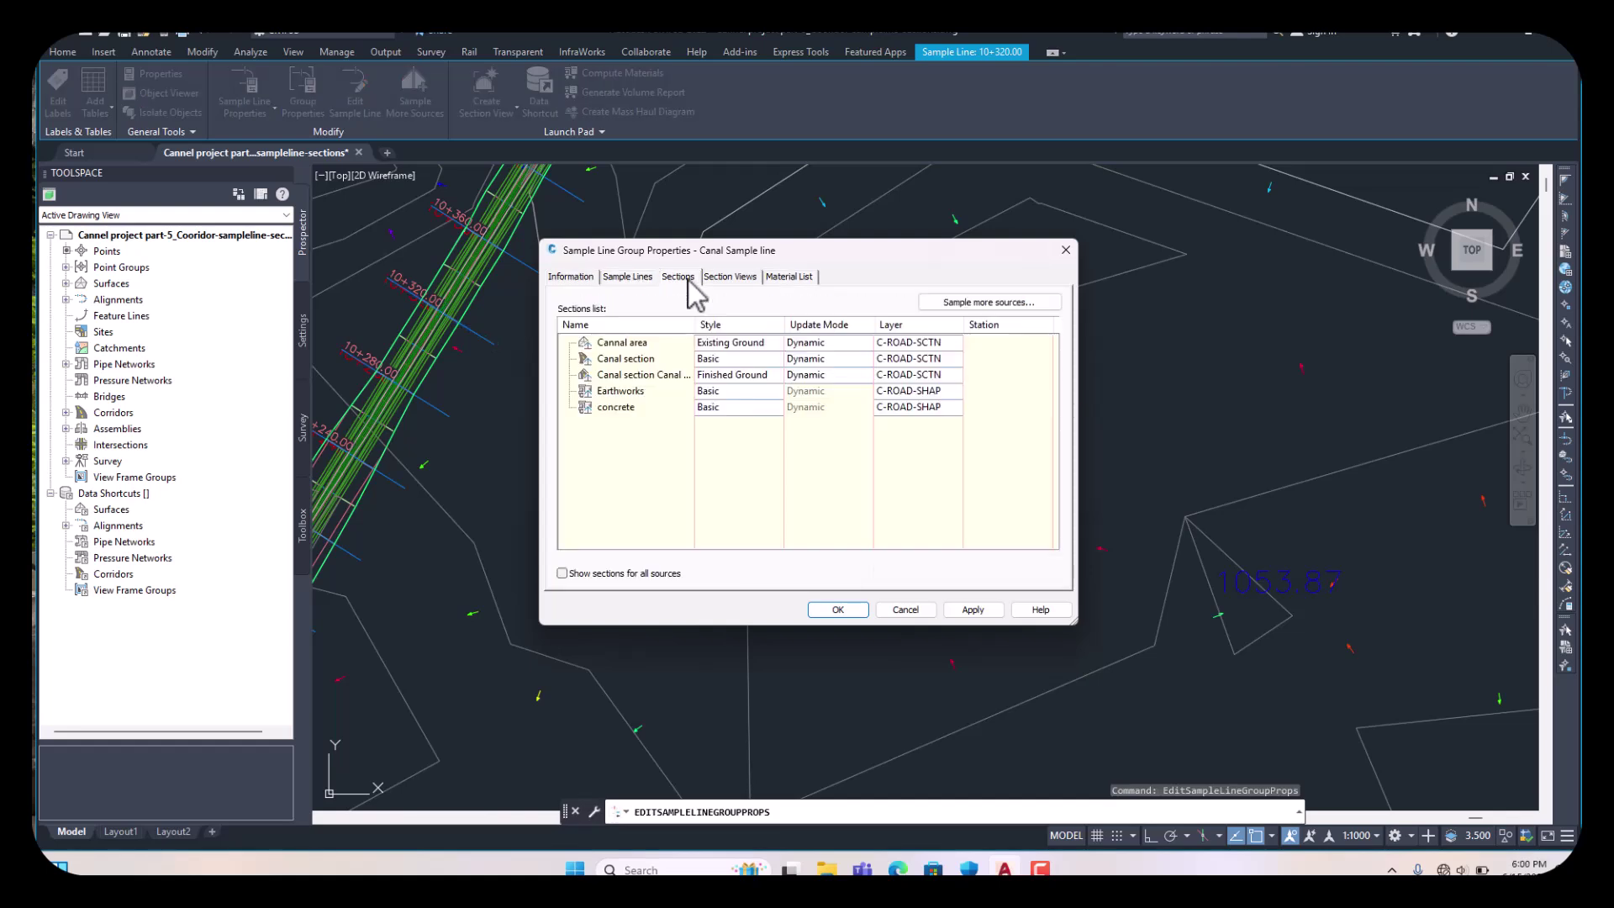
left_click(721, 280)
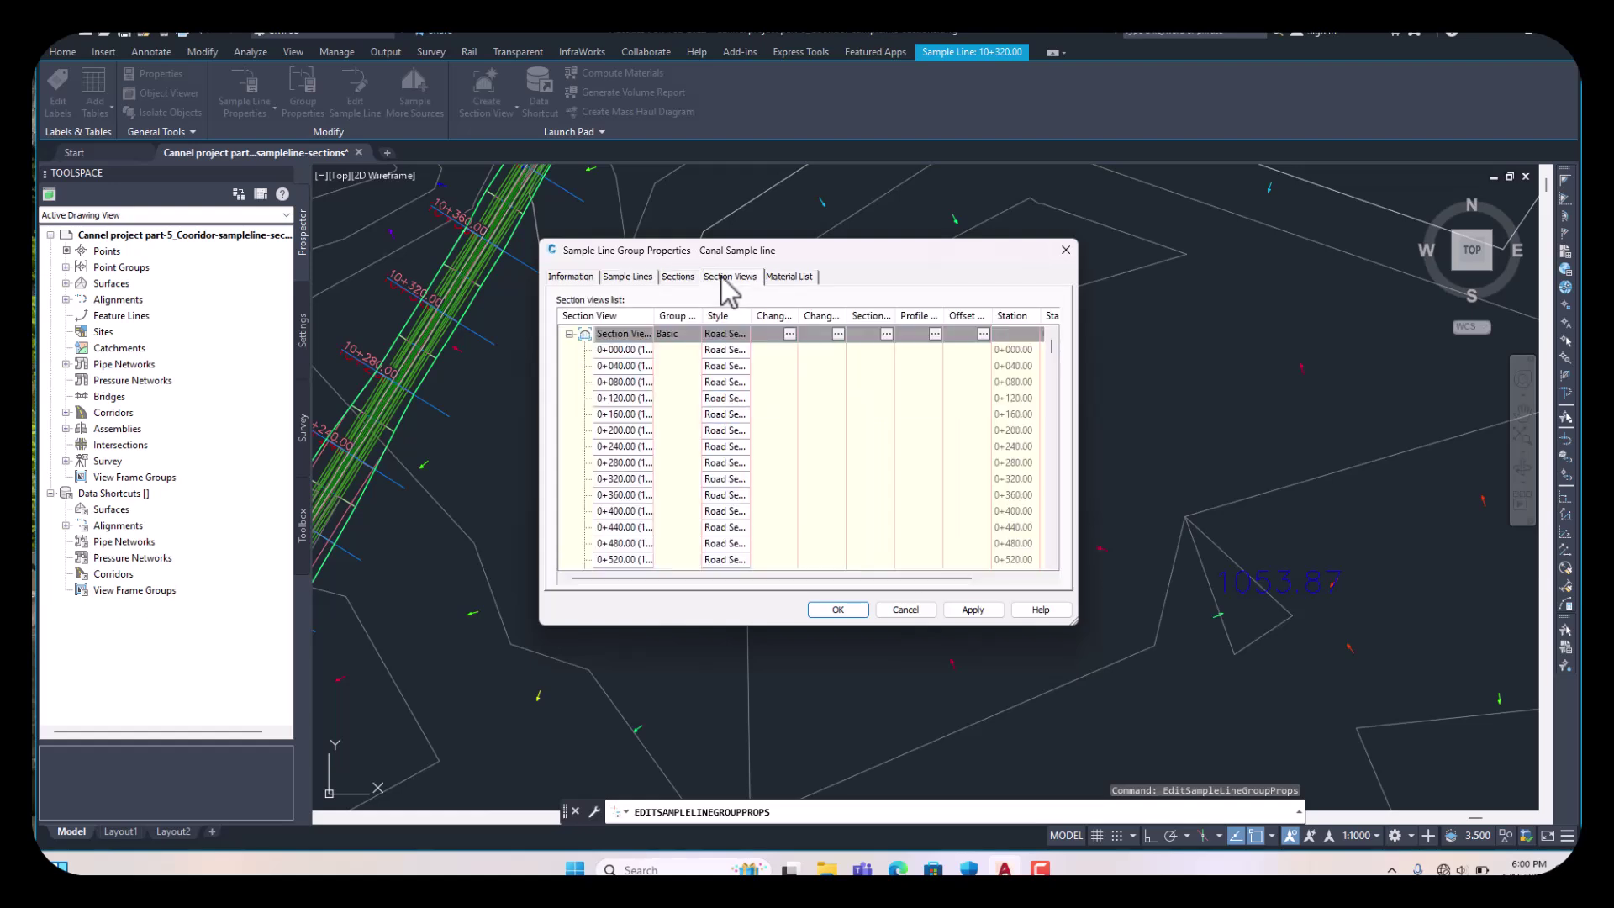
left_click(780, 279)
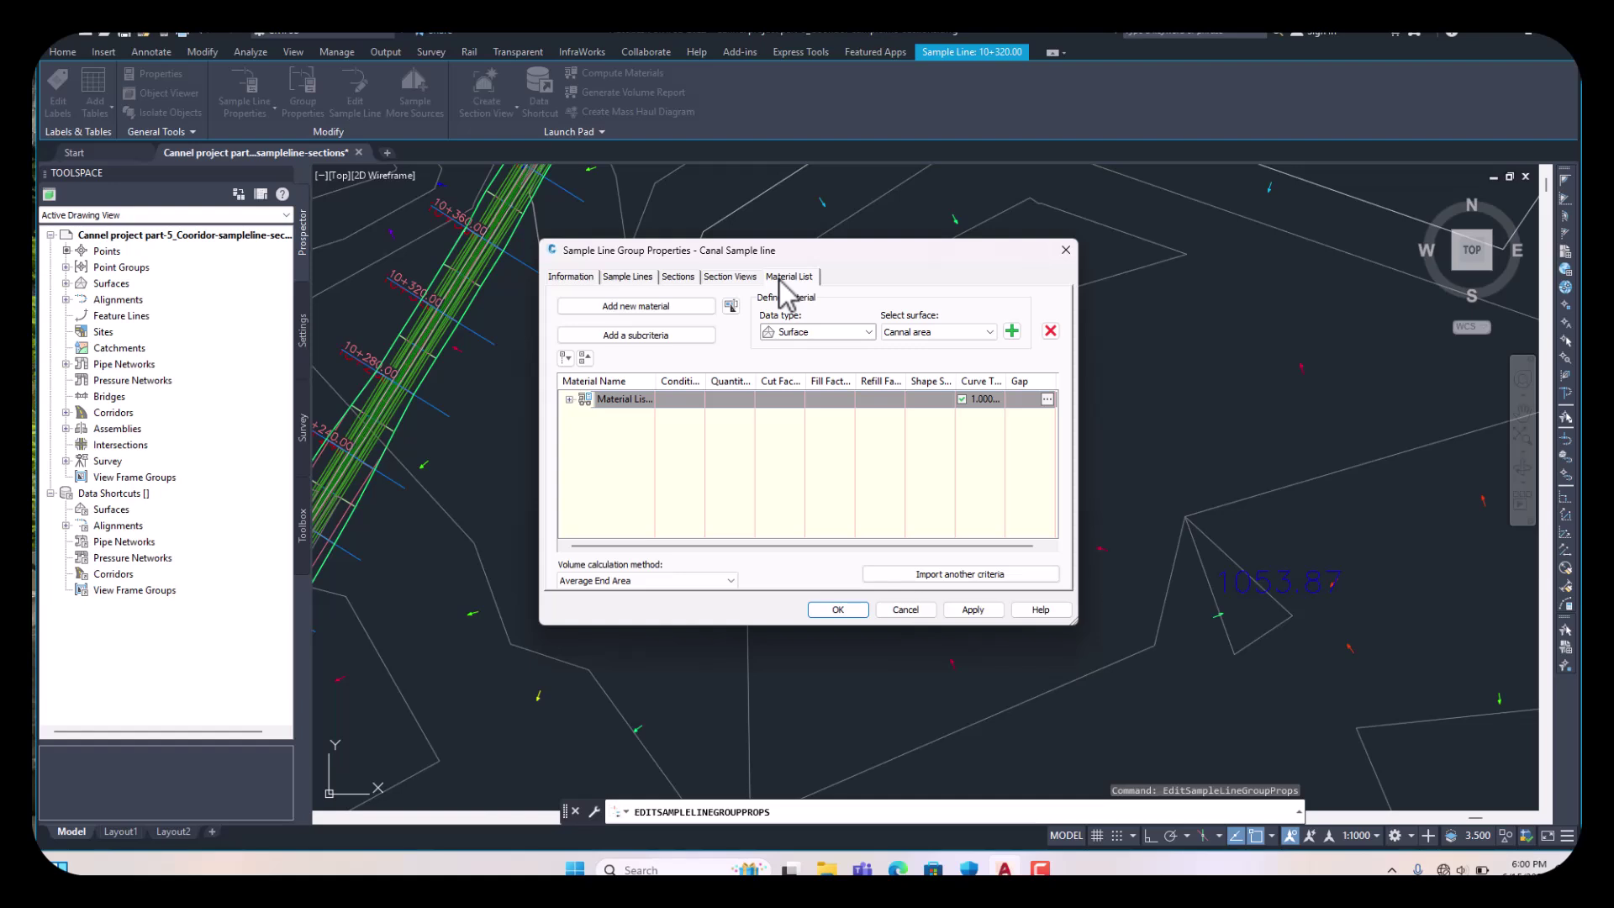
- Add the corridor shape Canal section concrete to the concrete material in the material list and apply the change to the sample line group
left_click(570, 400)
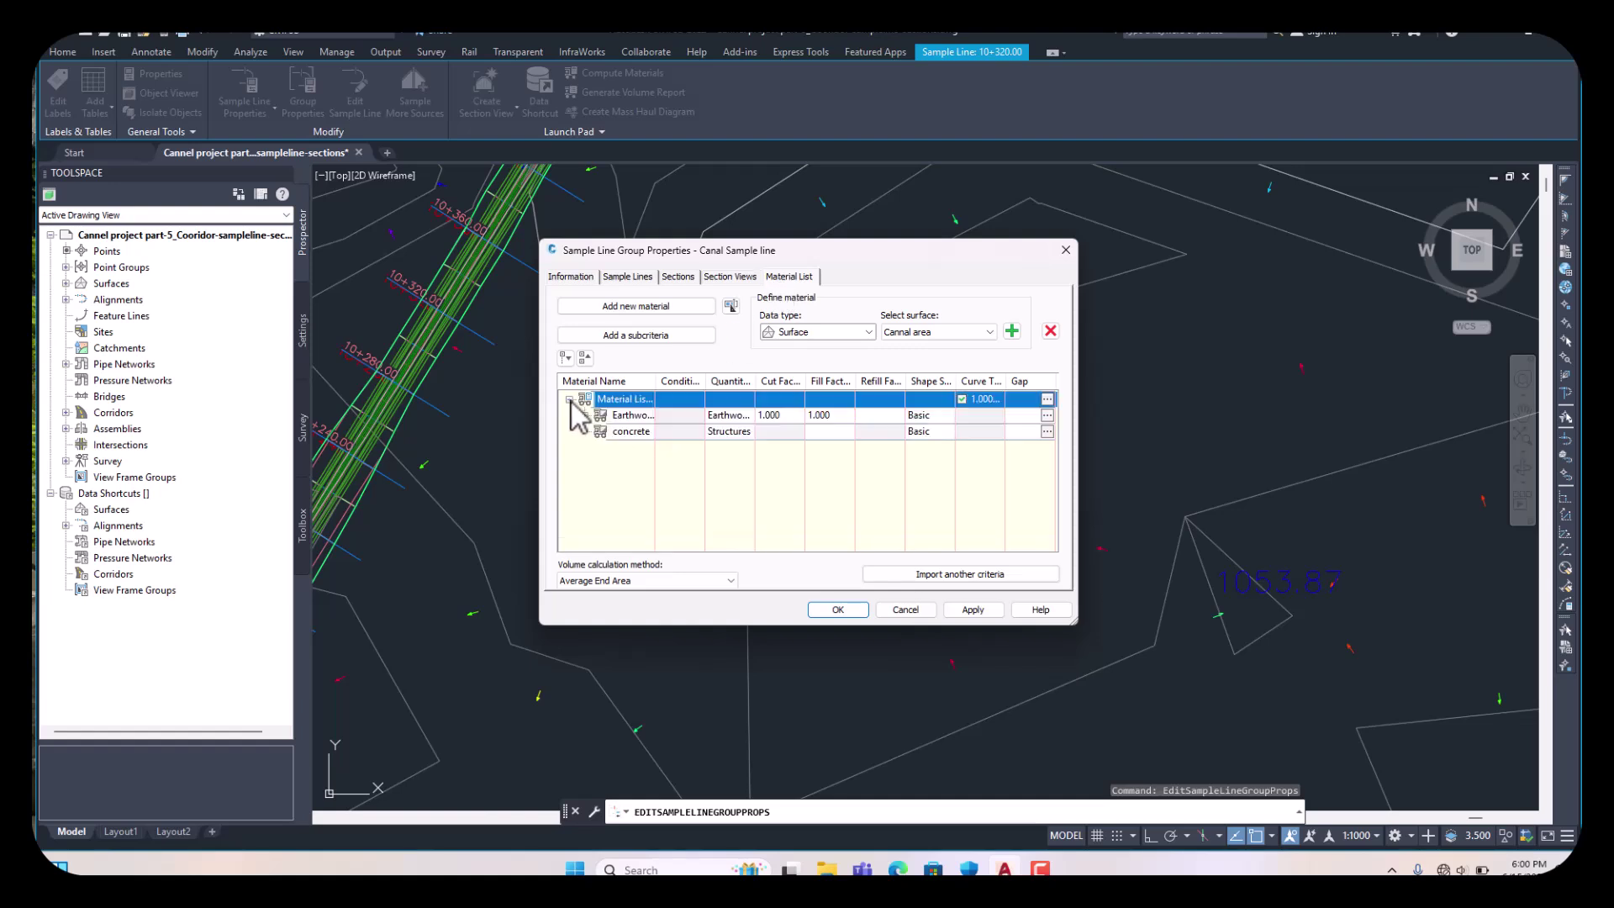
left_click(631, 433)
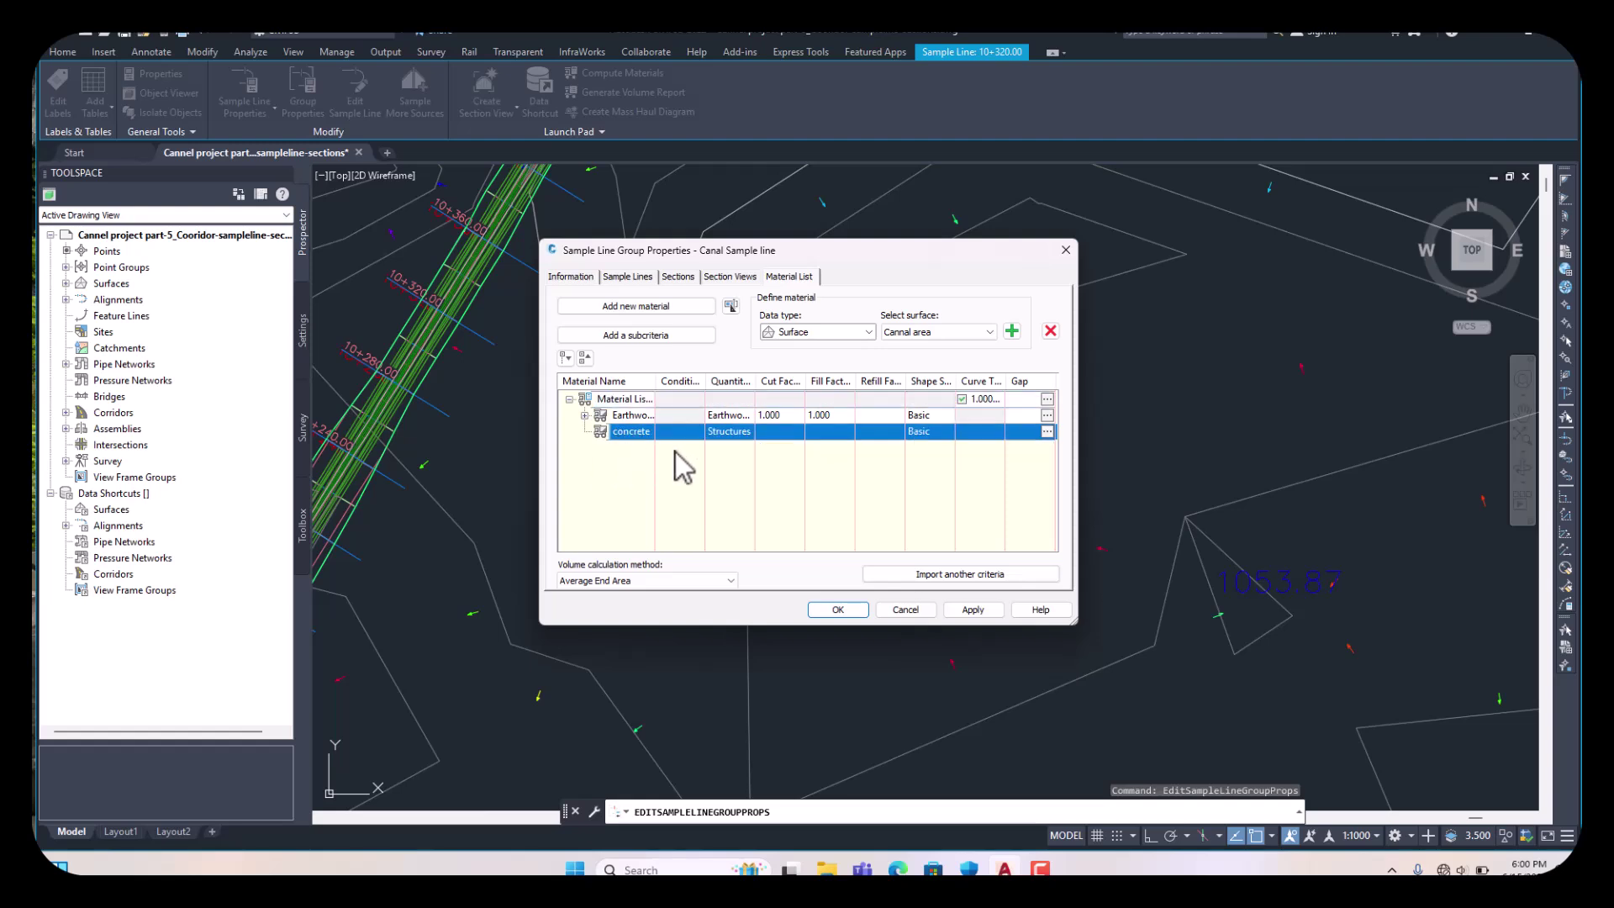
left_click(868, 335)
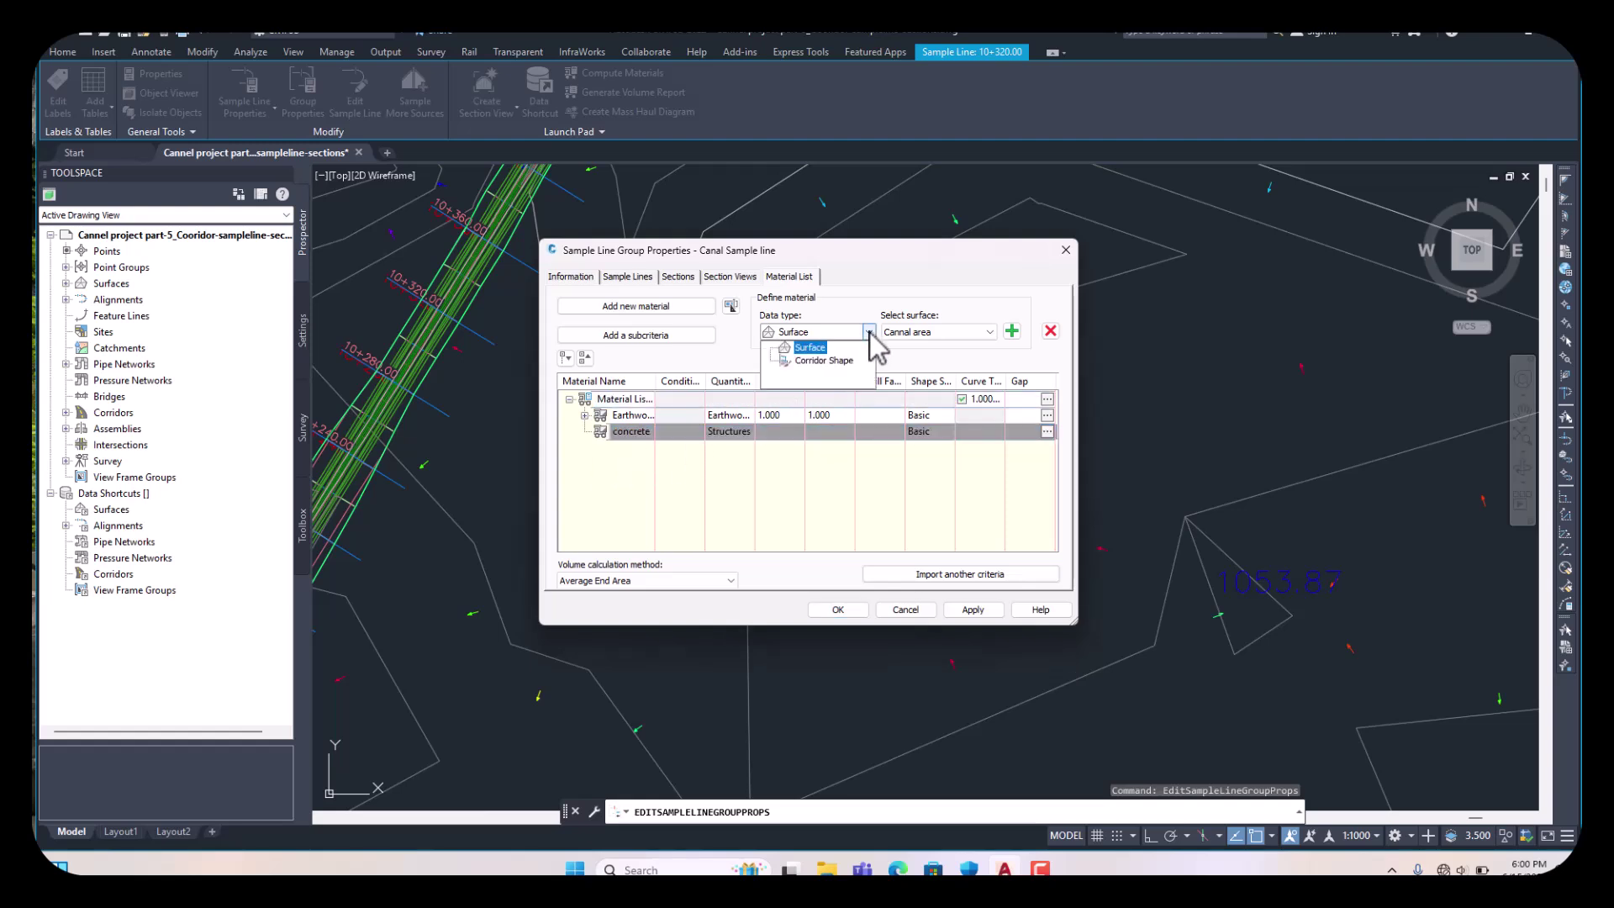
left_click(834, 361)
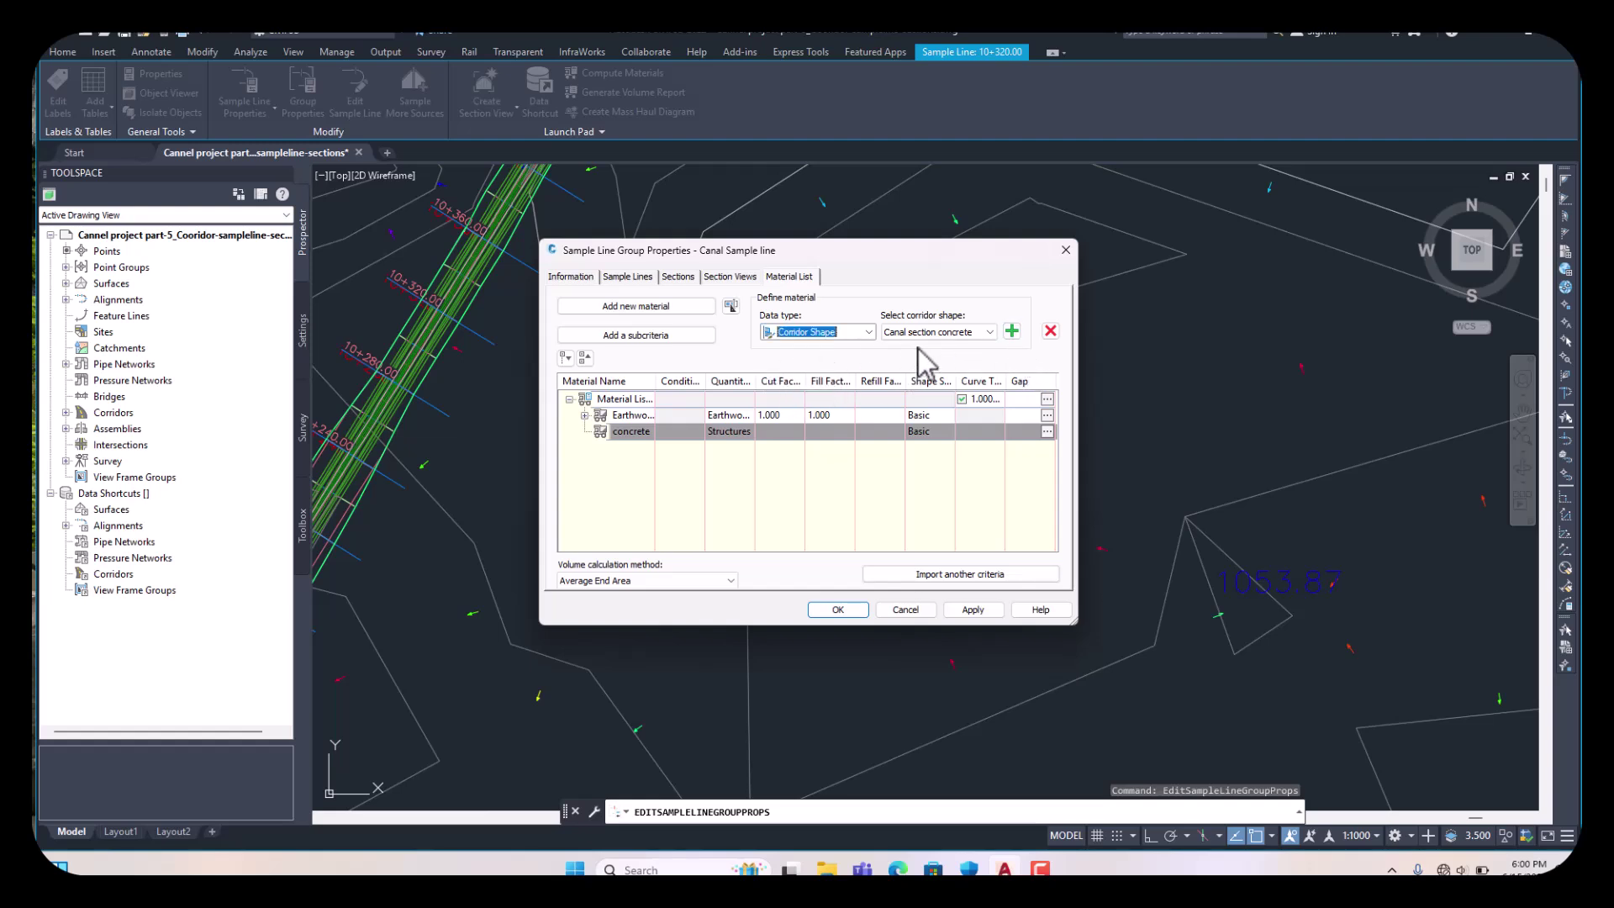
left_click(1010, 335)
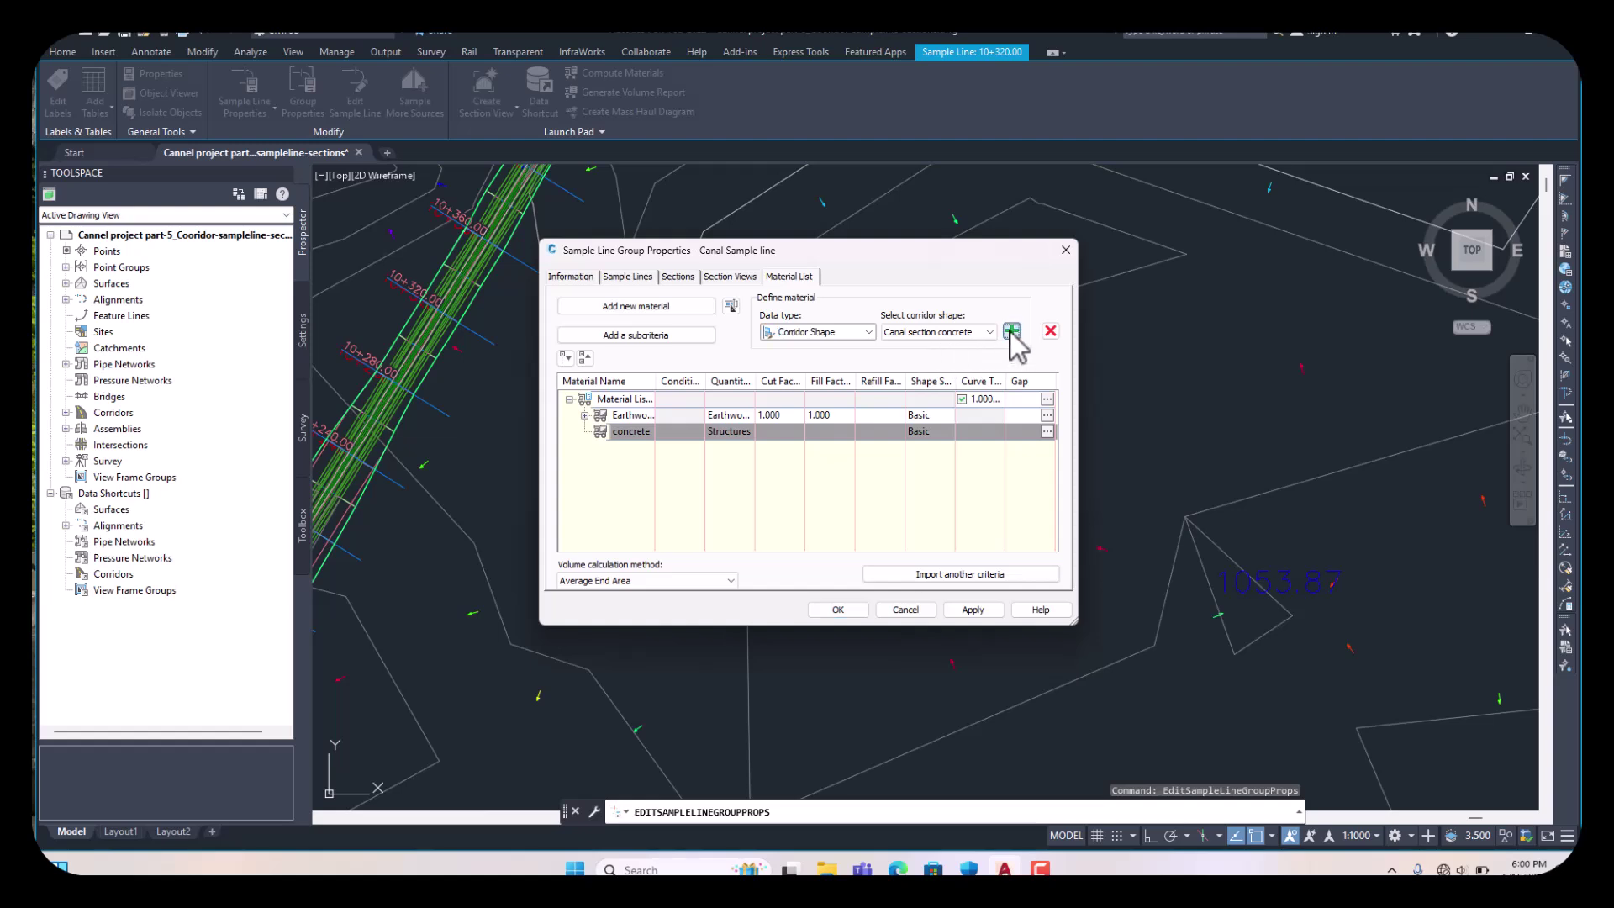
left_click(973, 609)
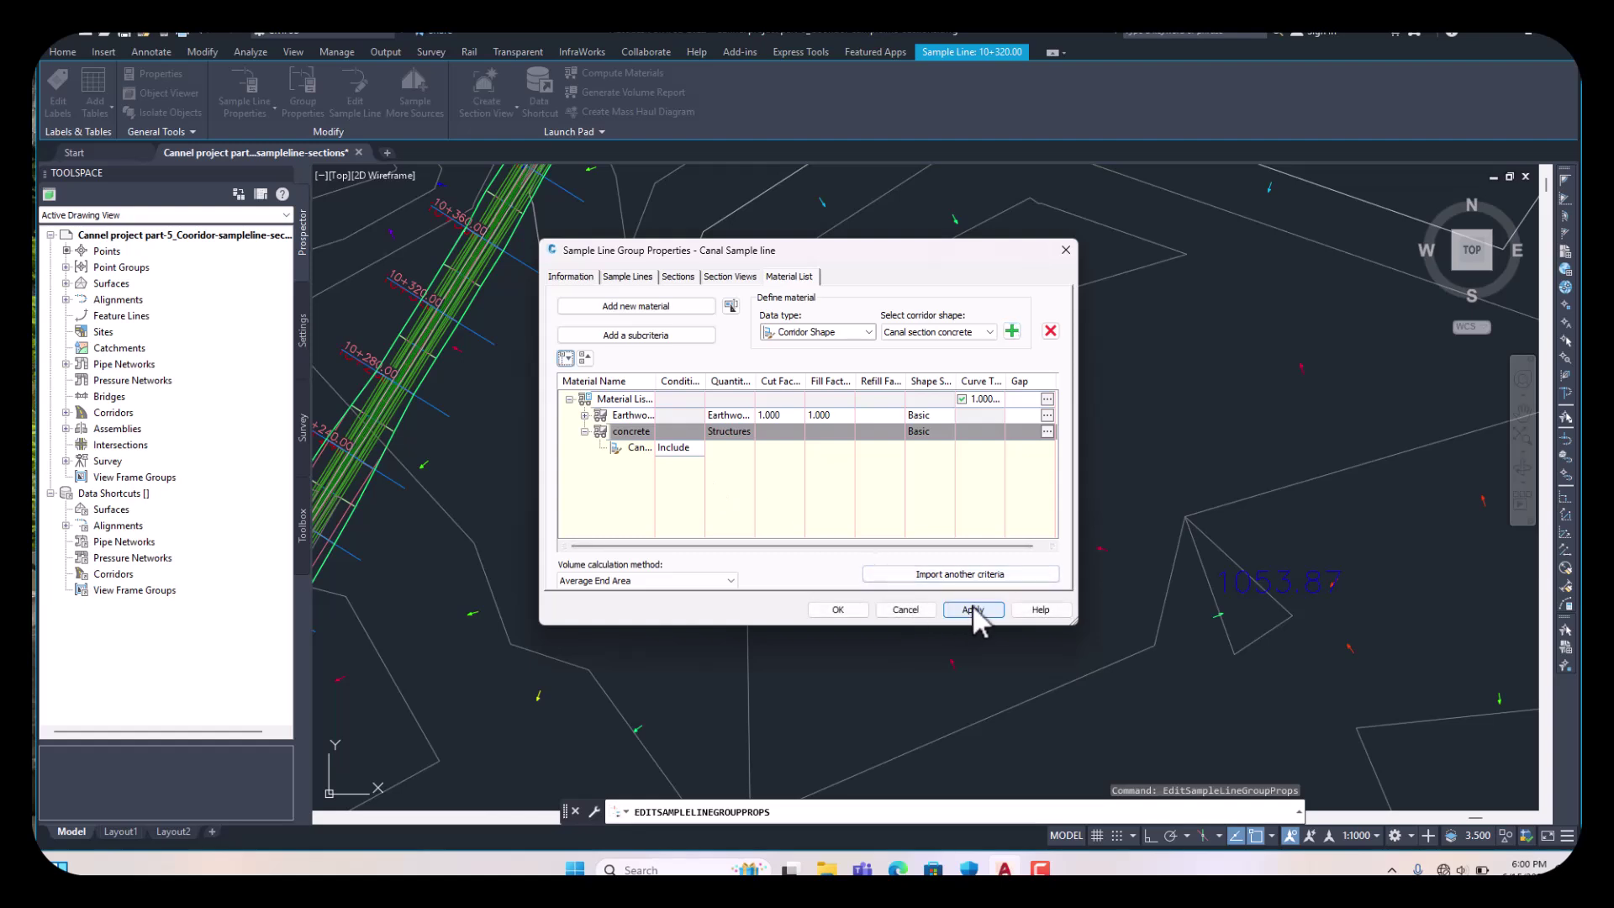
left_click(840, 610)
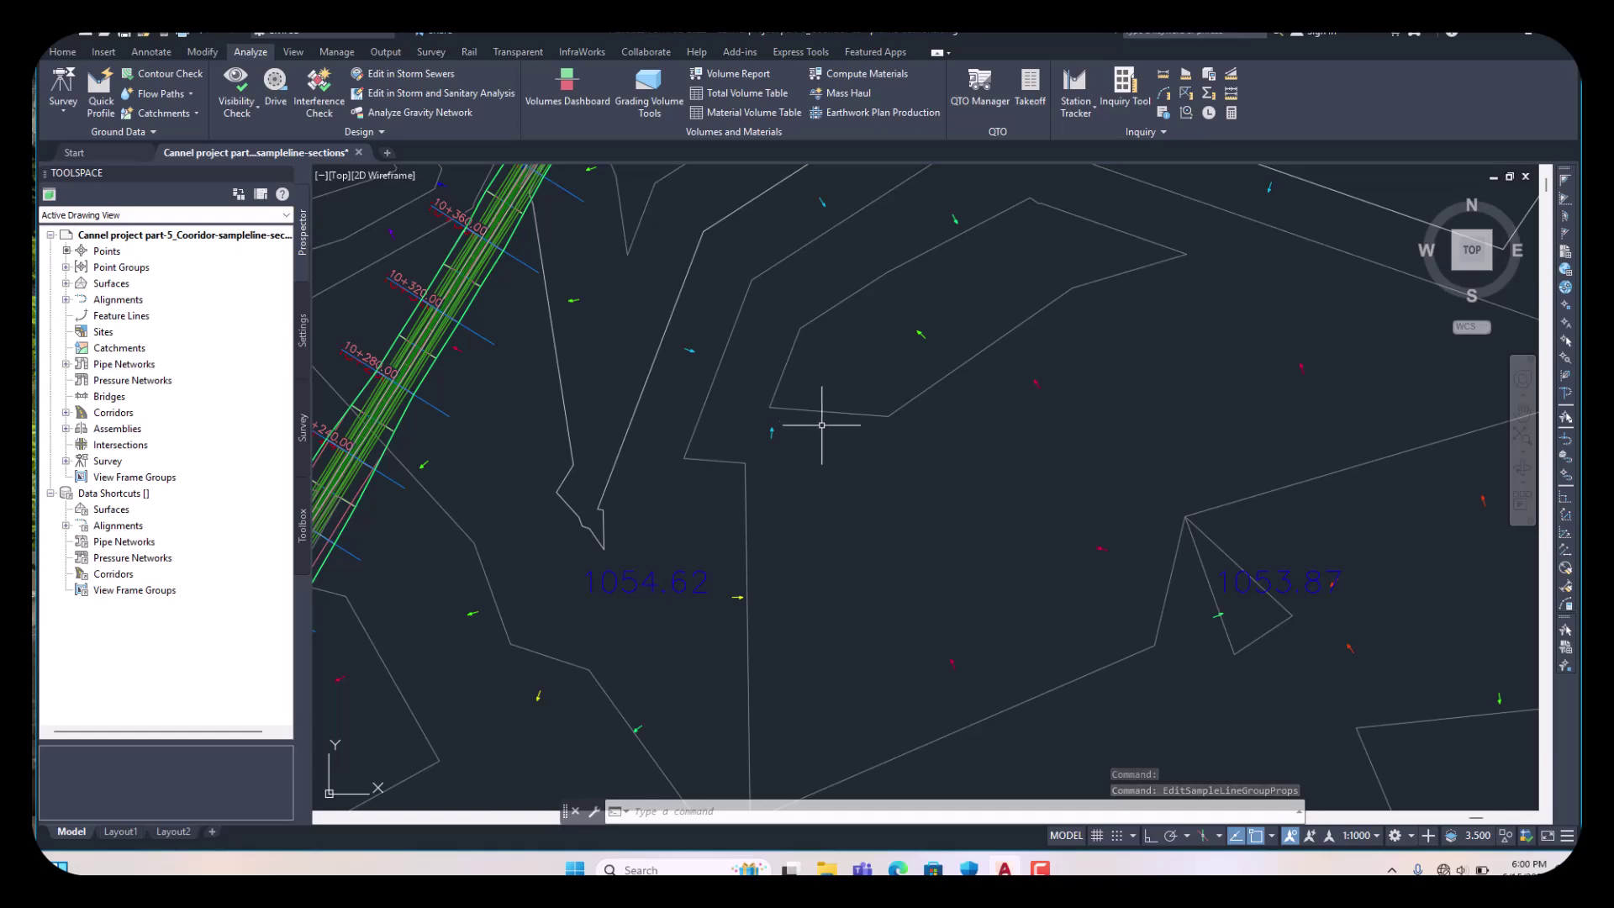
- Examine the concrete area, volume and cumulative volume in the material table at station 1+000.00 and the tables around it
scroll(829, 433, "down", 6)
scroll(743, 432, "down", 5)
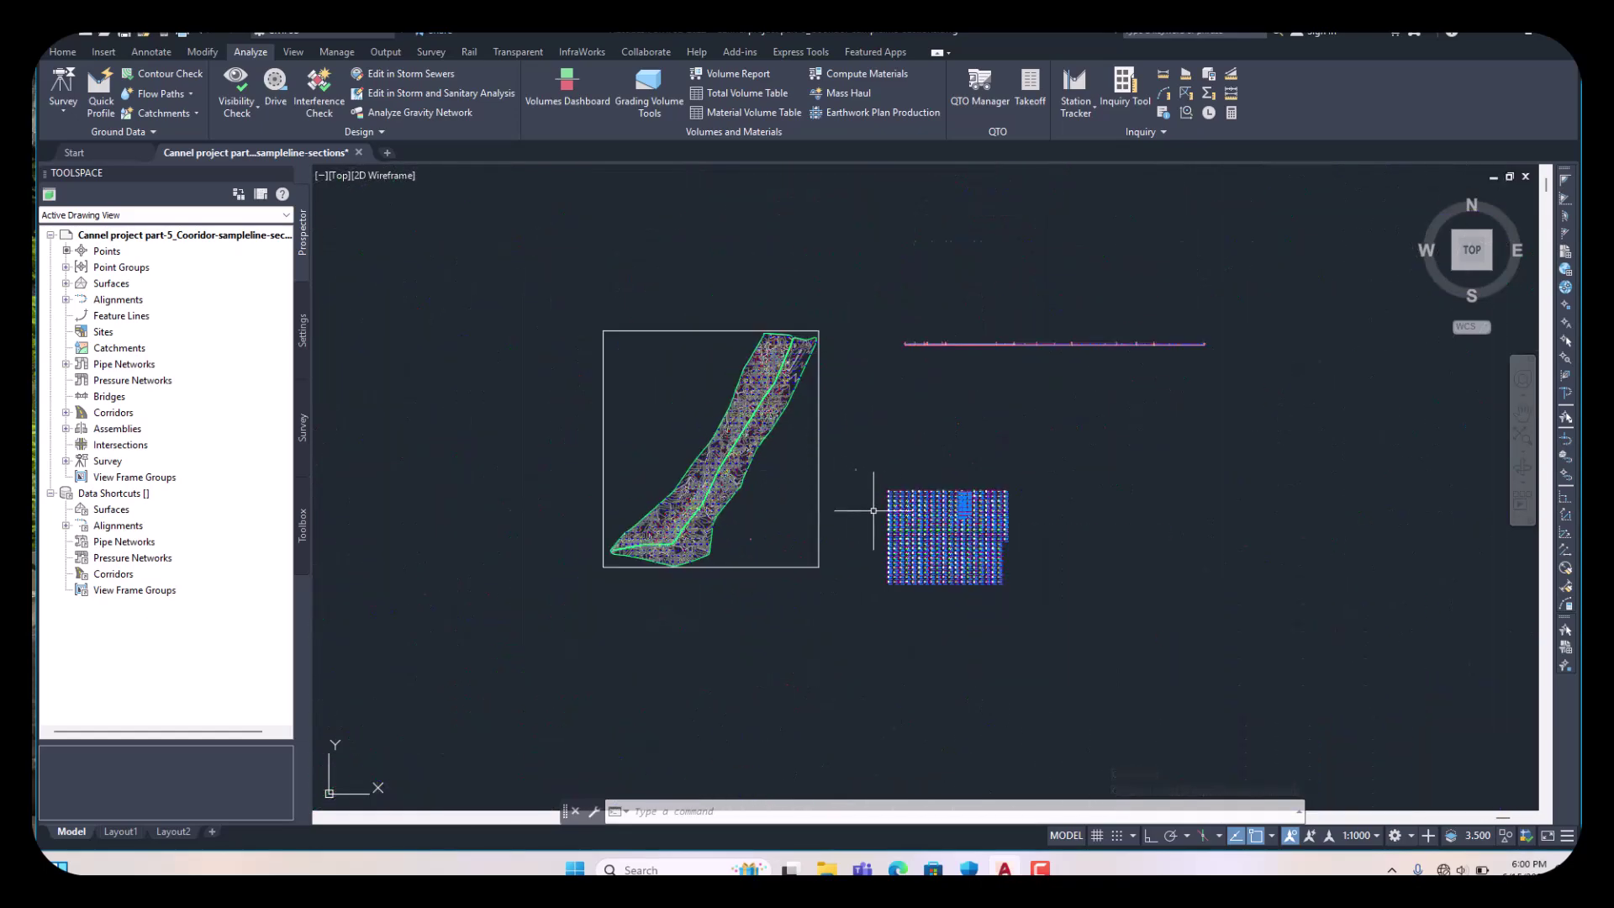
scroll(865, 509, "up", 15)
scroll(919, 534, "up", 4)
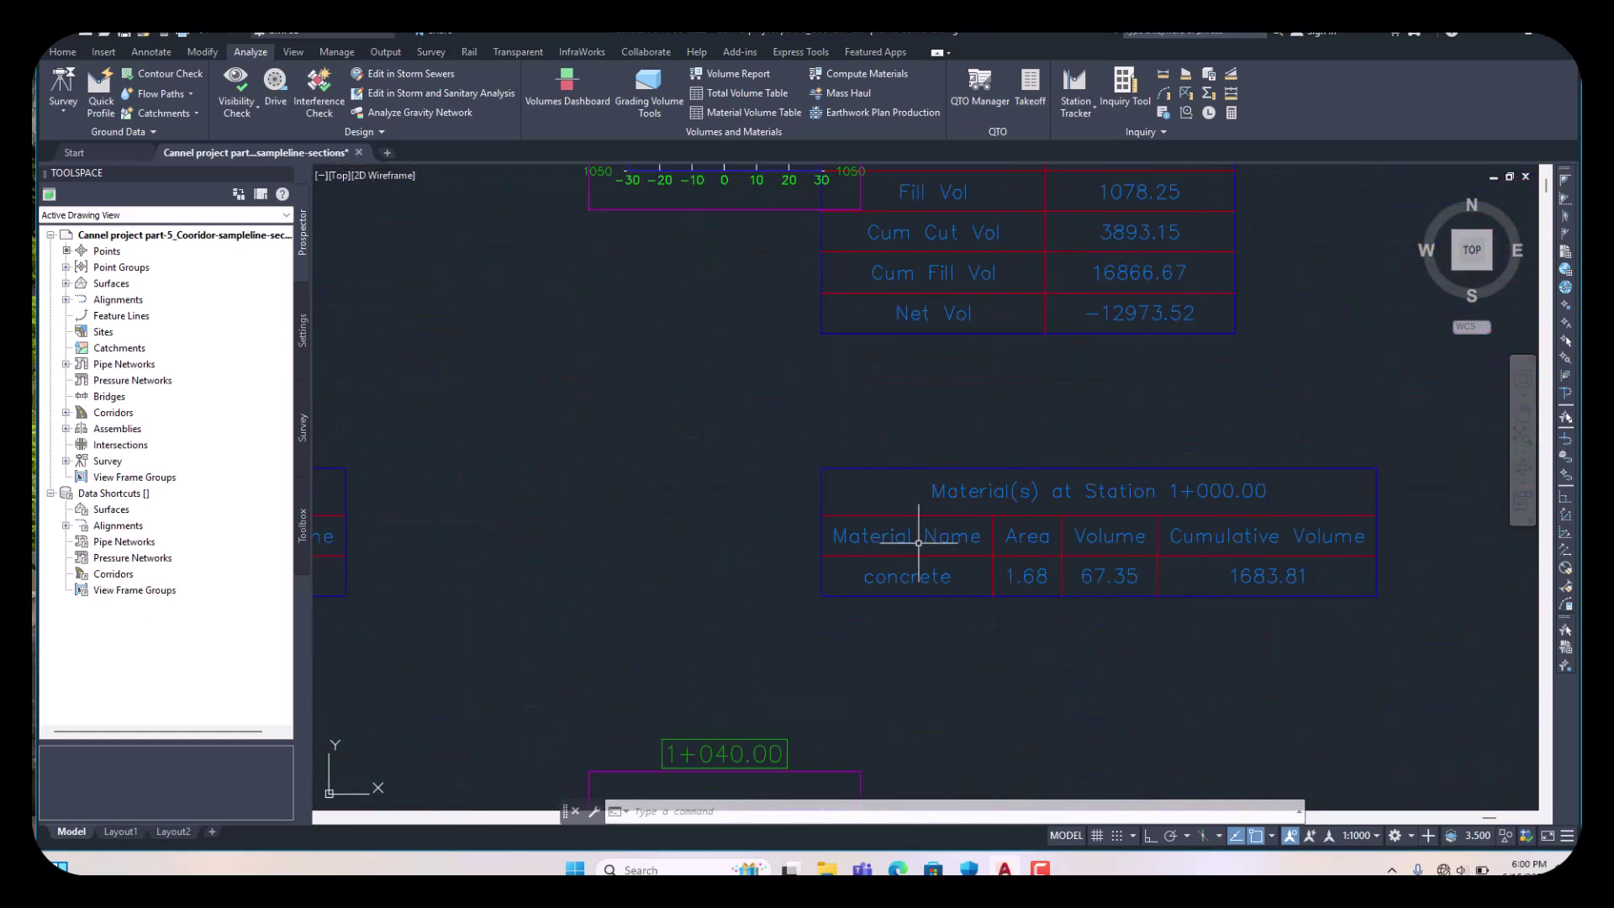
scroll(1093, 588, "up", 3)
scroll(840, 521, "down", 8)
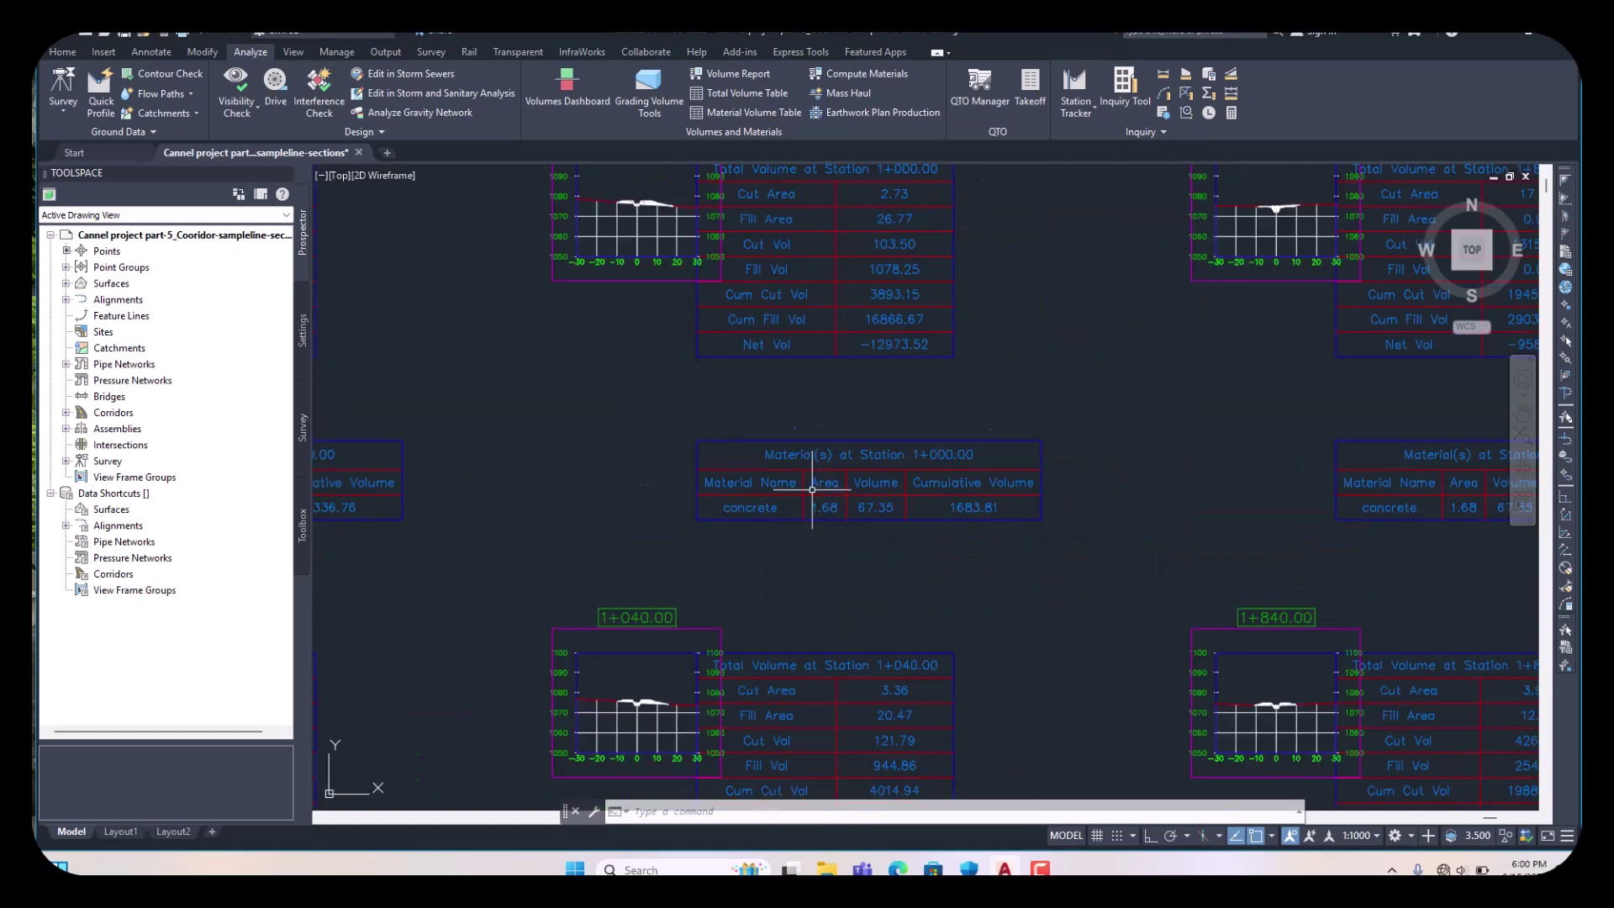
scroll(1008, 592, "up", 3)
scroll(983, 647, "up", 8)
scroll(739, 504, "down", 12)
scroll(1009, 535, "up", 3)
scroll(1004, 554, "up", 2)
scroll(992, 580, "down", 6)
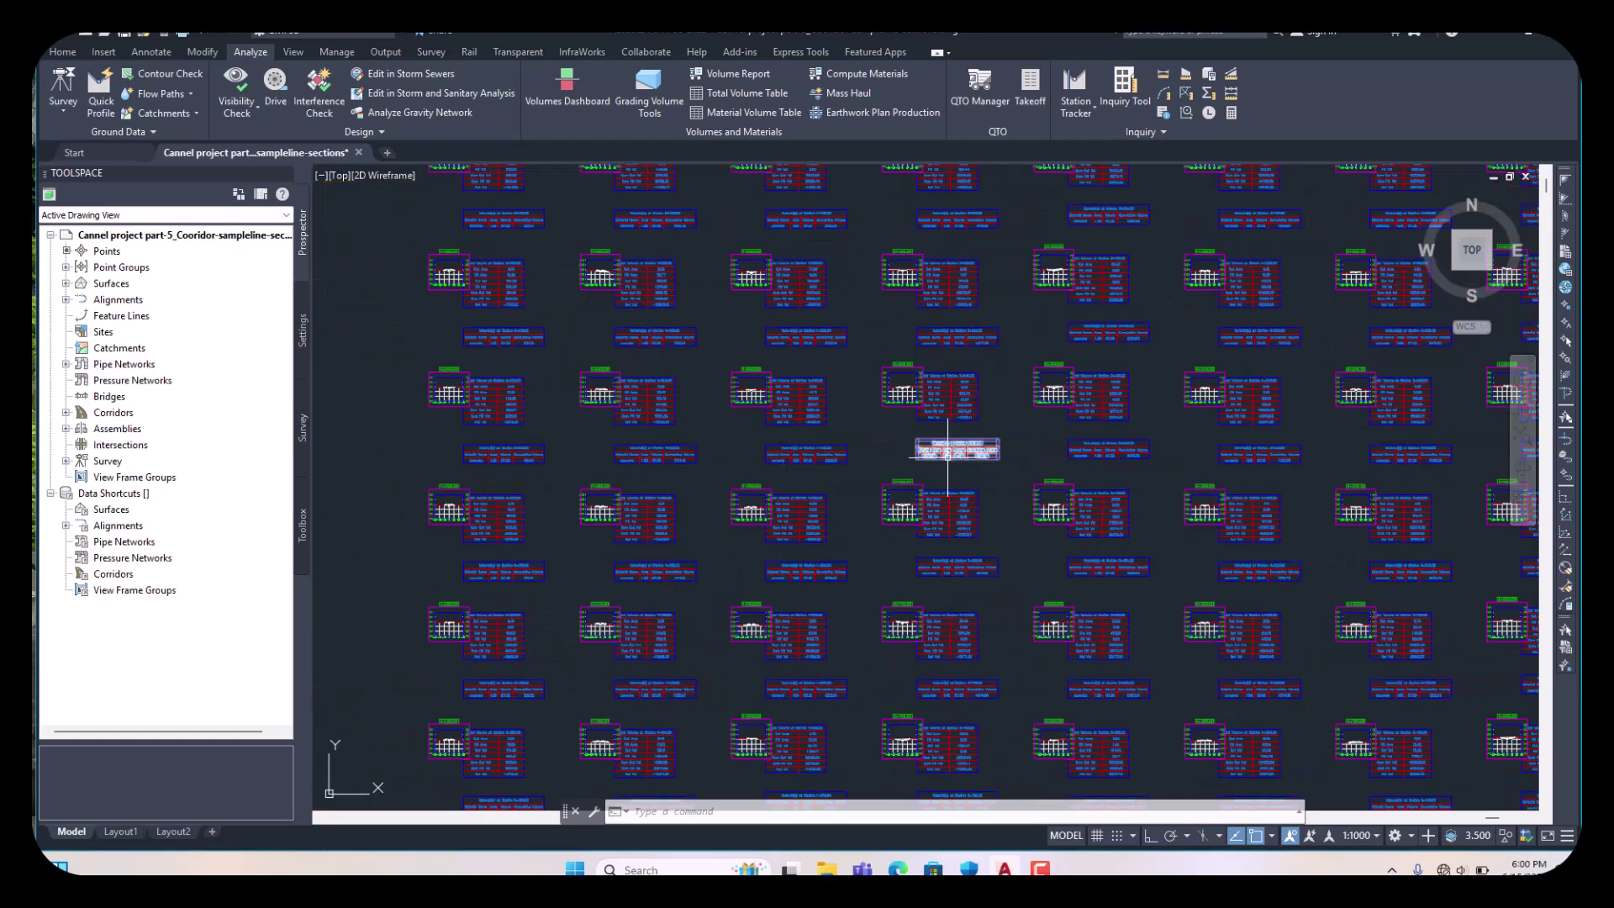
- Check the concrete material tables at stations 2+680.00, 2+760.00 and 2+800.00 alongside their total volume tables
scroll(962, 572, "up", 5)
scroll(882, 548, "up", 3)
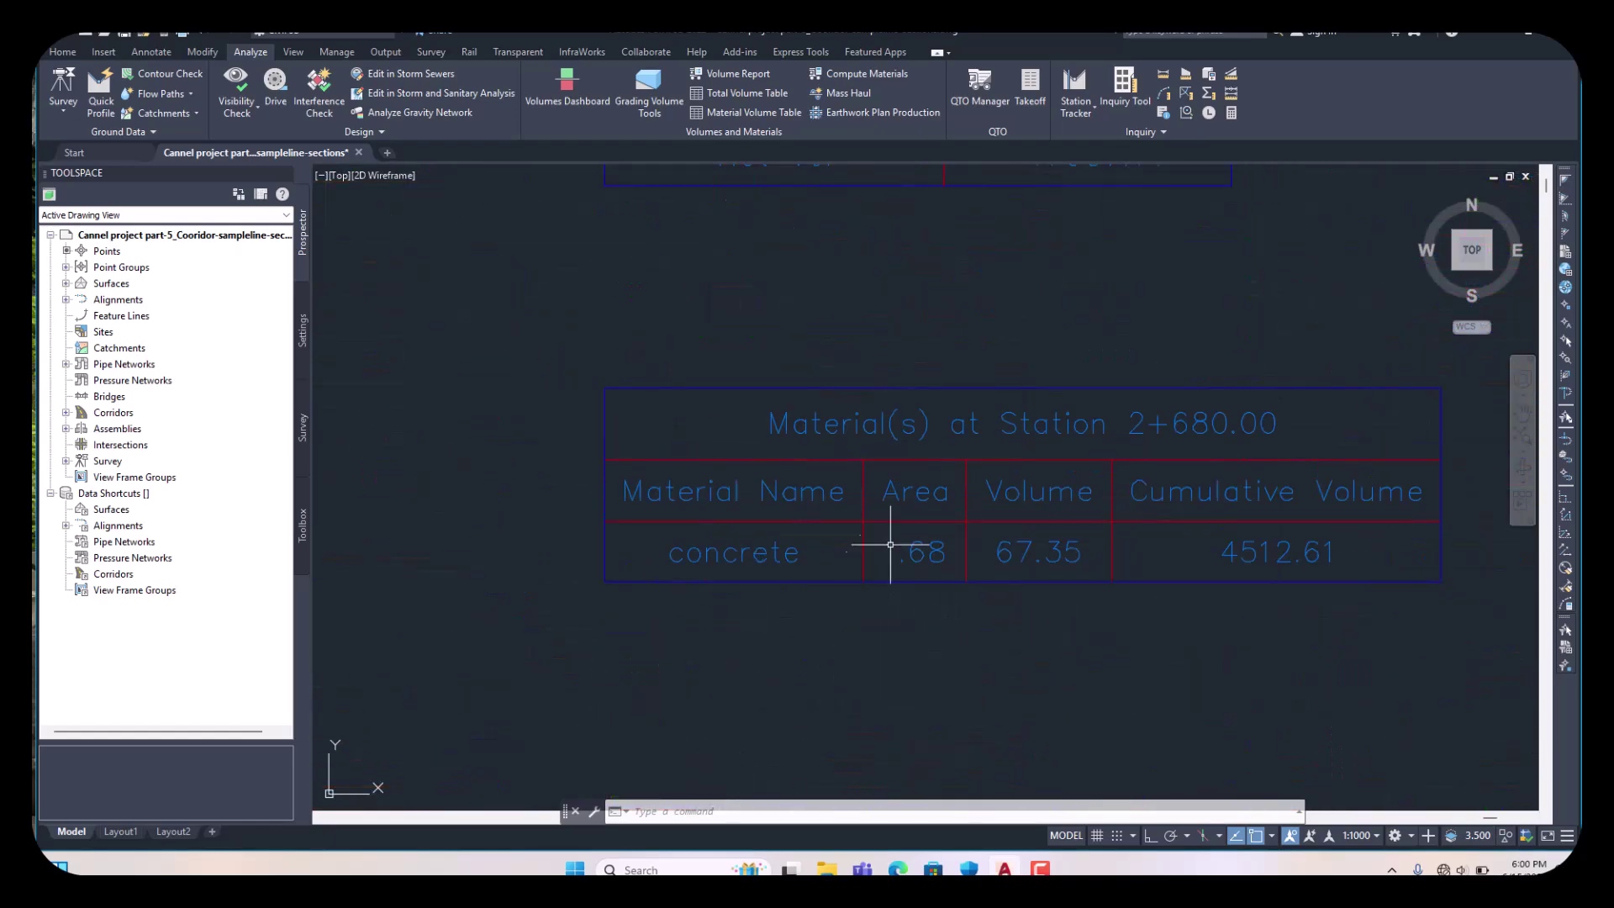
scroll(925, 486, "down", 9)
scroll(930, 624, "up", 8)
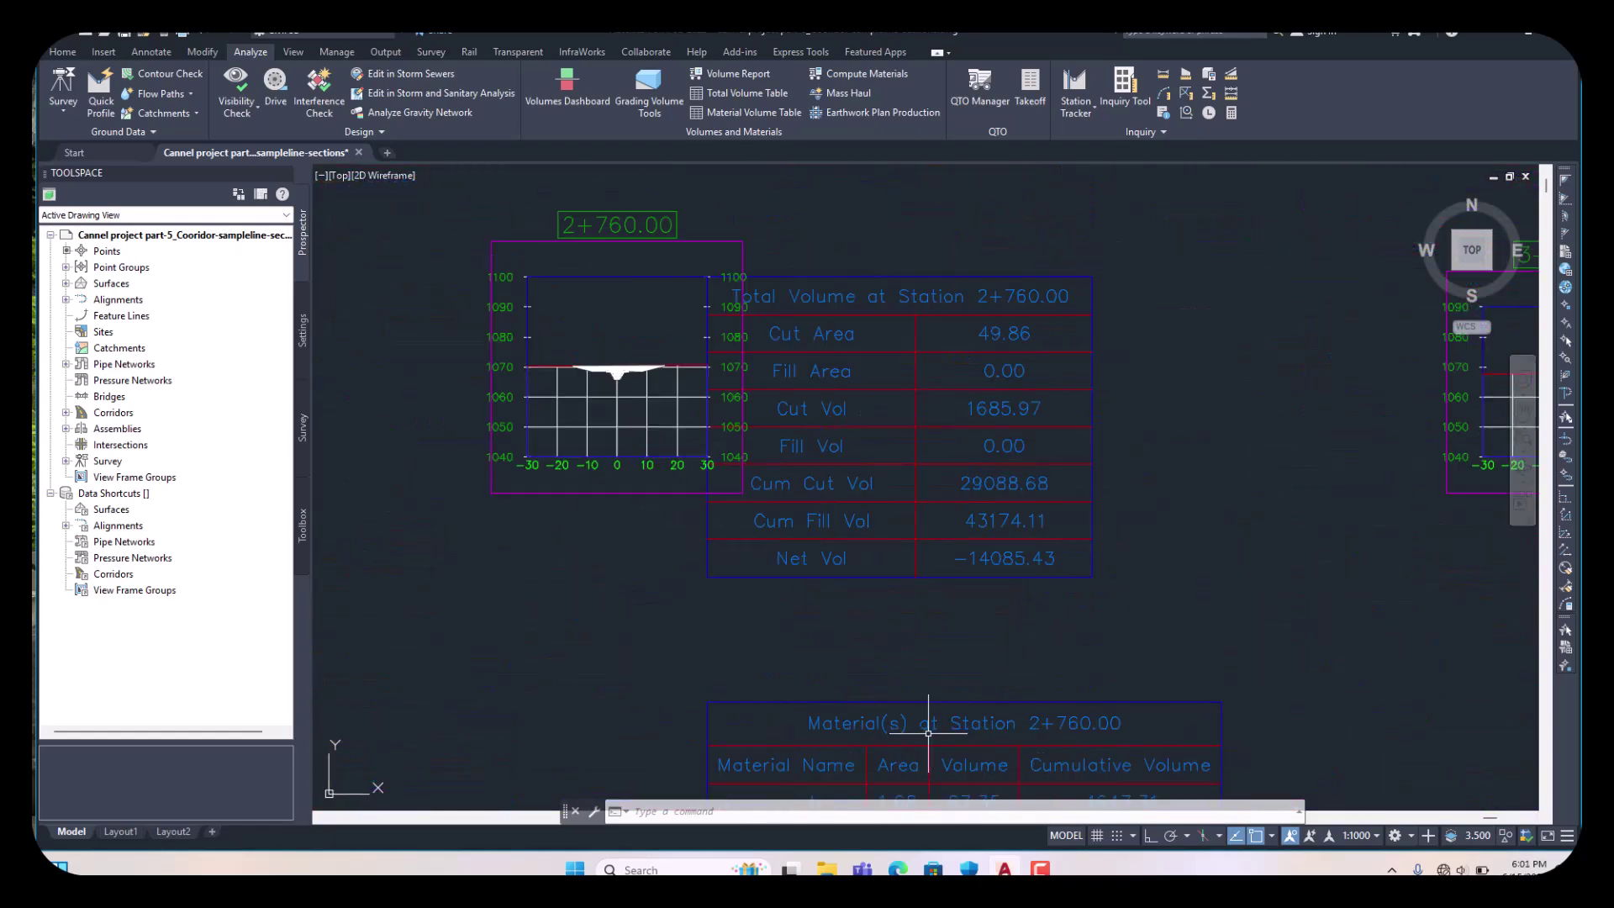
scroll(890, 504, "down", 8)
scroll(912, 542, "up", 2)
scroll(916, 735, "up", 6)
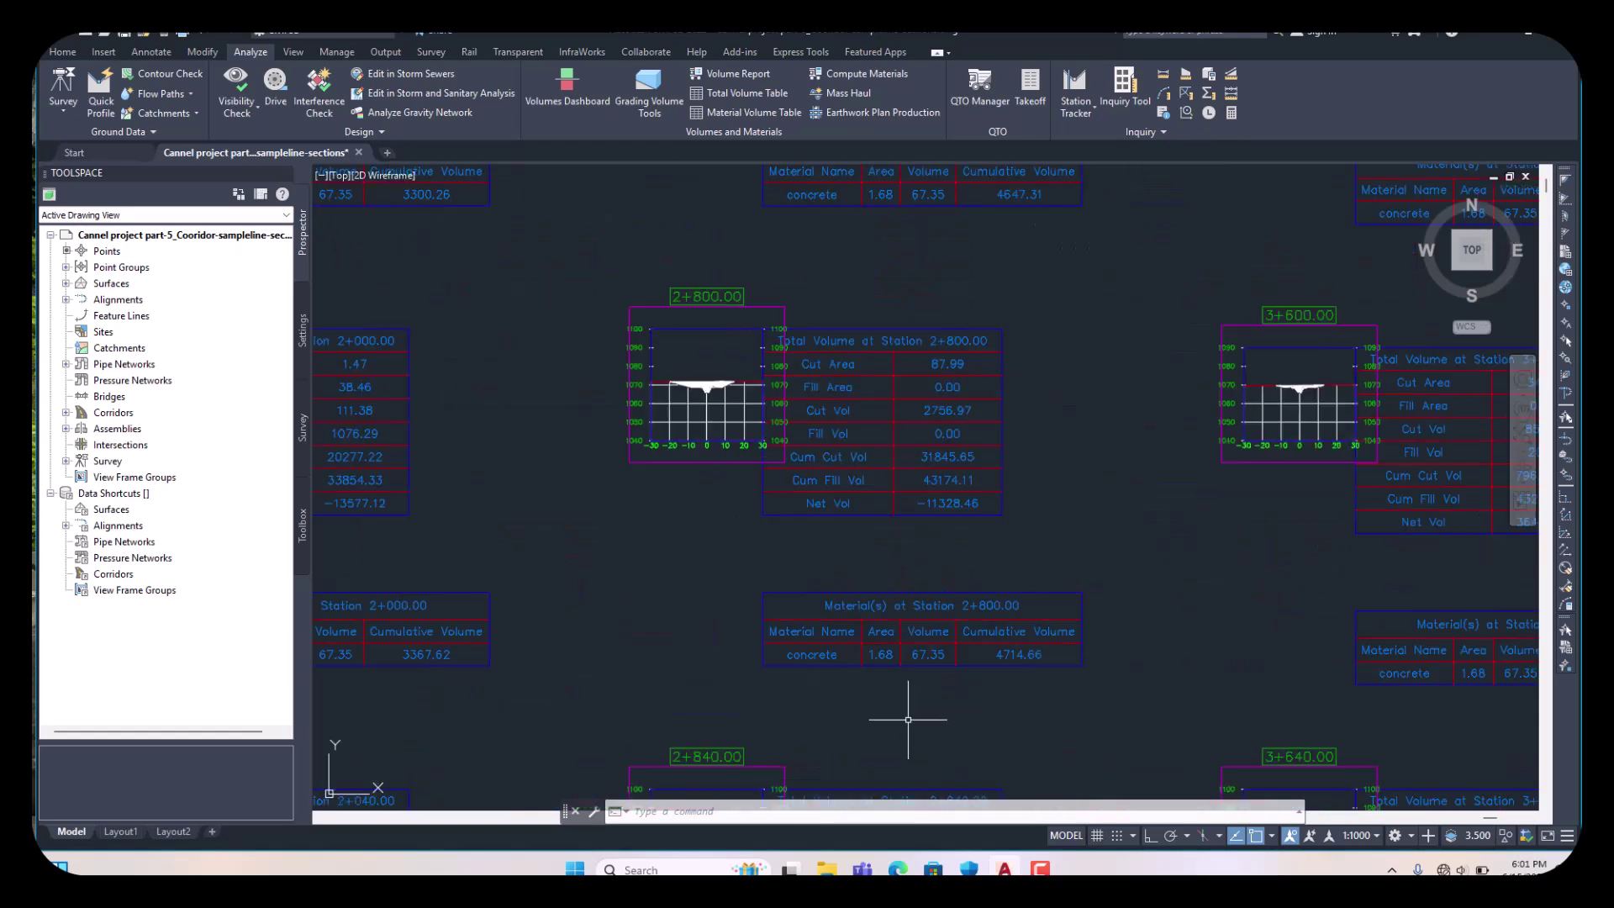
scroll(891, 659, "down", 5)
scroll(900, 659, "up", 5)
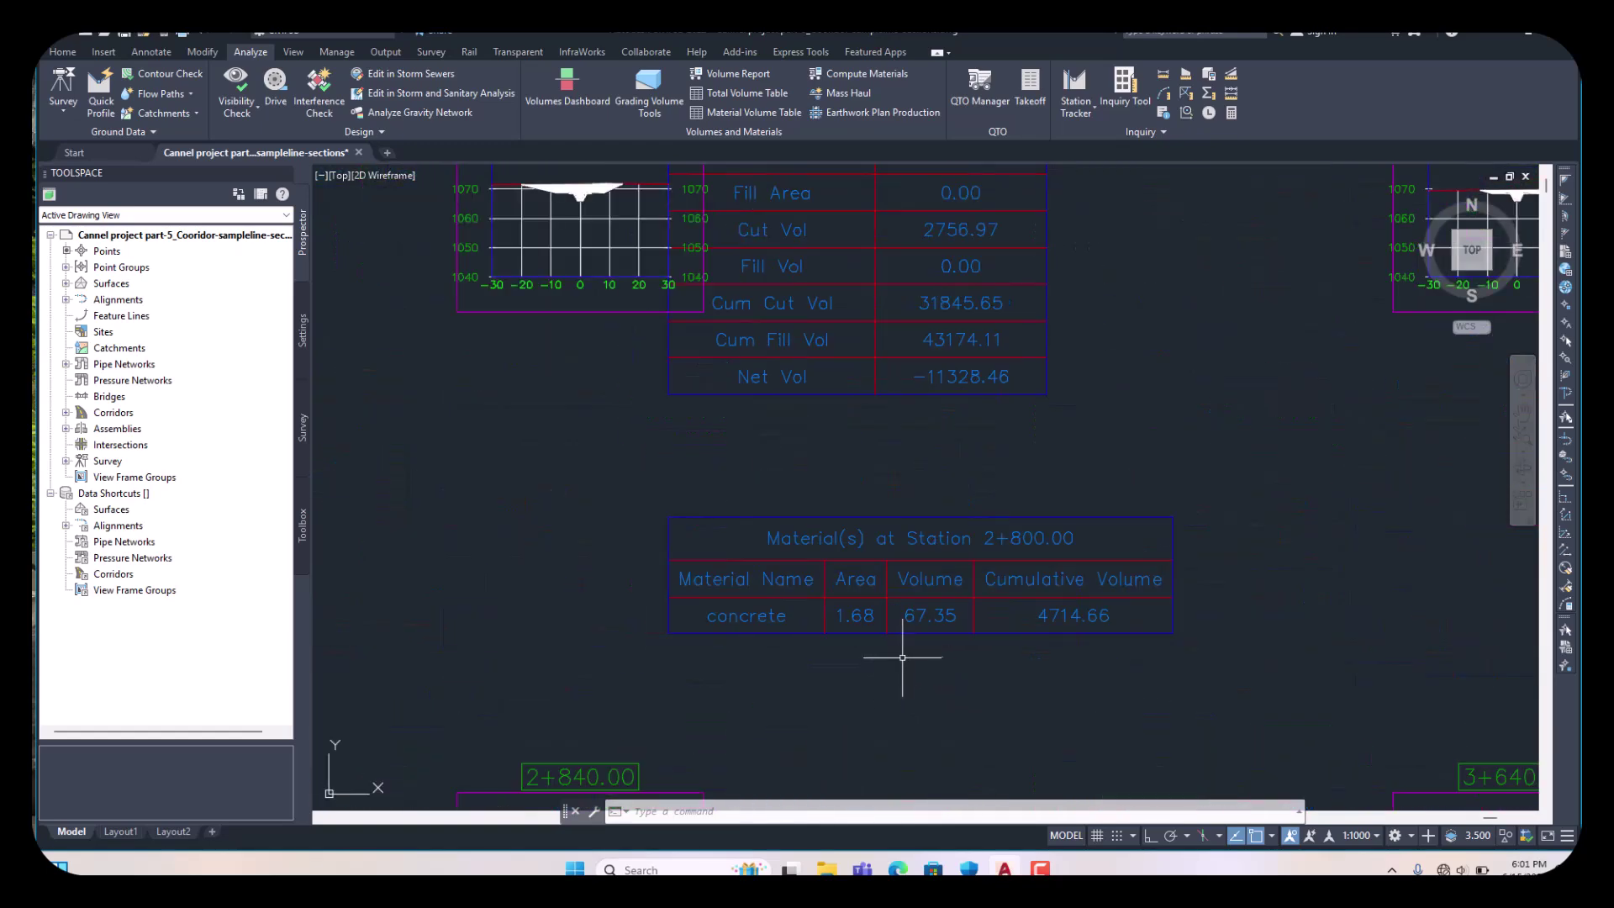
scroll(915, 623, "up", 4)
scroll(914, 623, "down", 4)
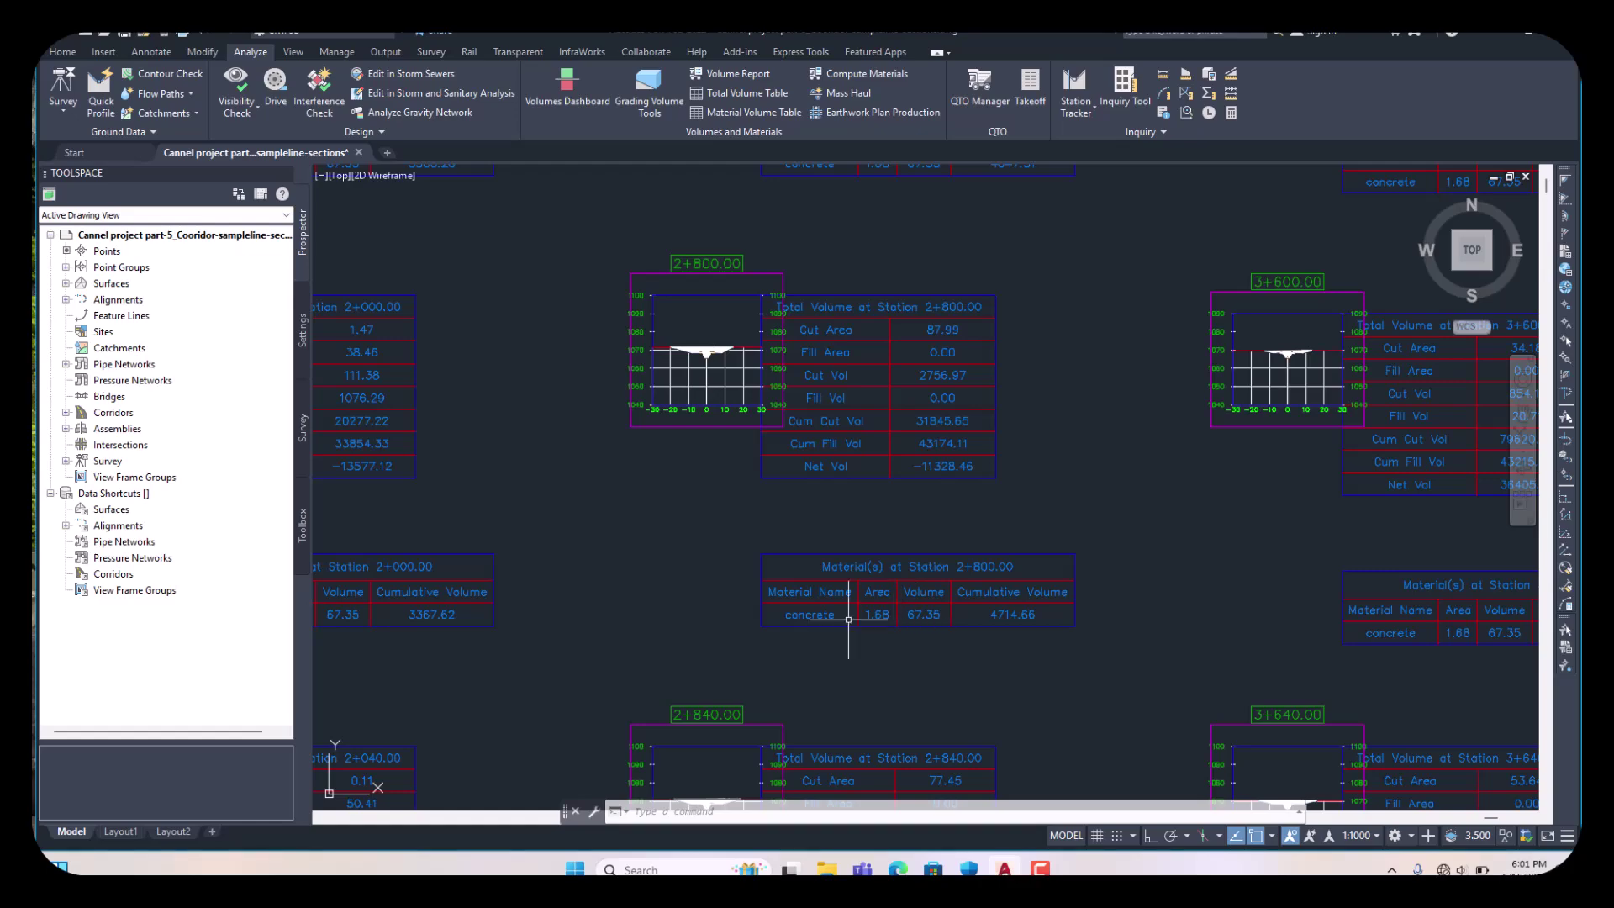